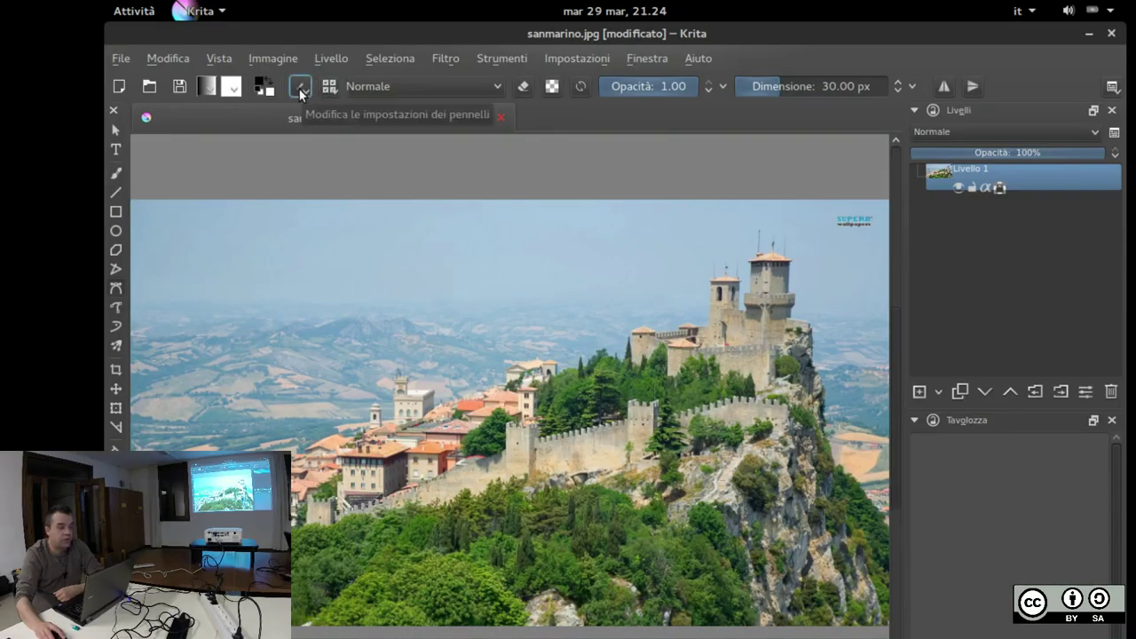
Switch the brush to the Schizzo sketch engine with the Basic_tip_default preset at 150 px
left_click(299, 88)
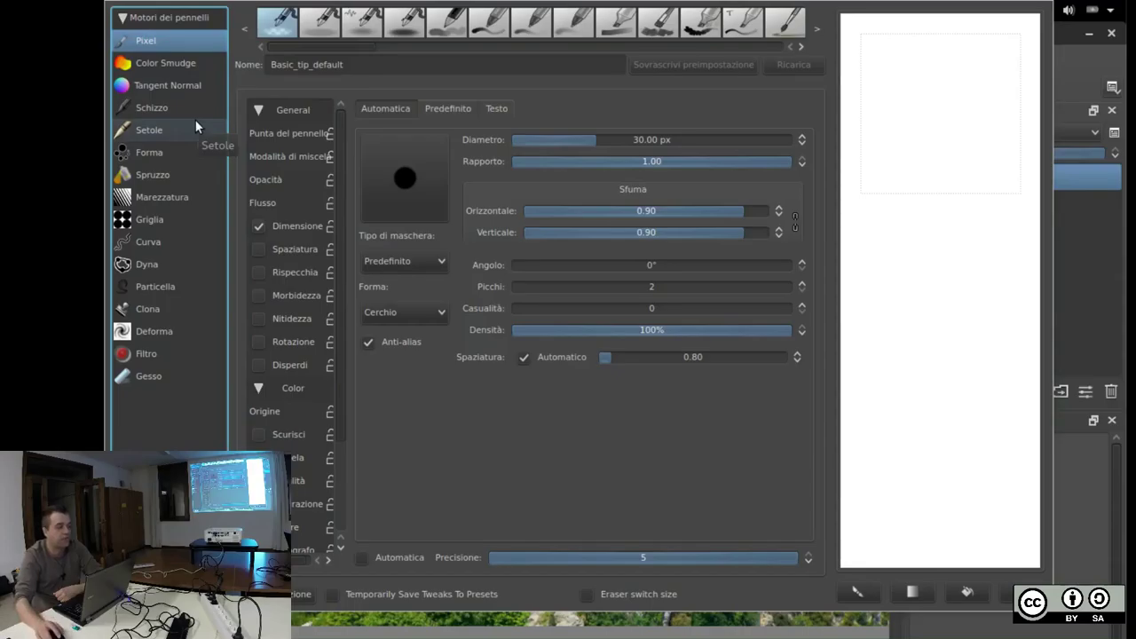
left_click(148, 105)
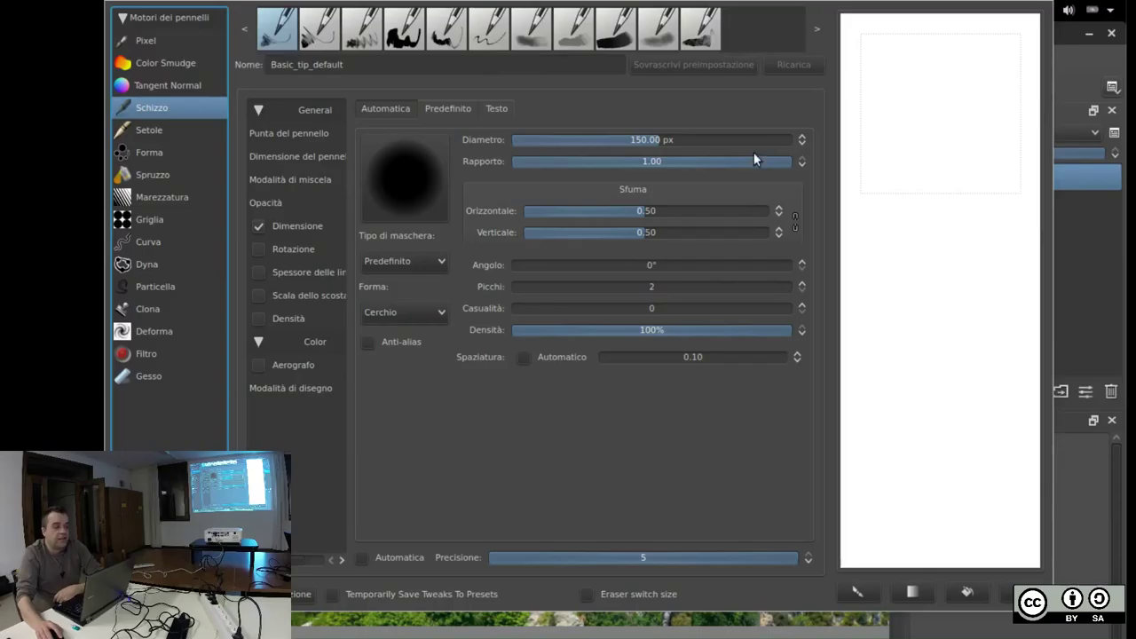
Load the Sketch_shade preset and try a few test strokes in the scratchpad
left_click(540, 29)
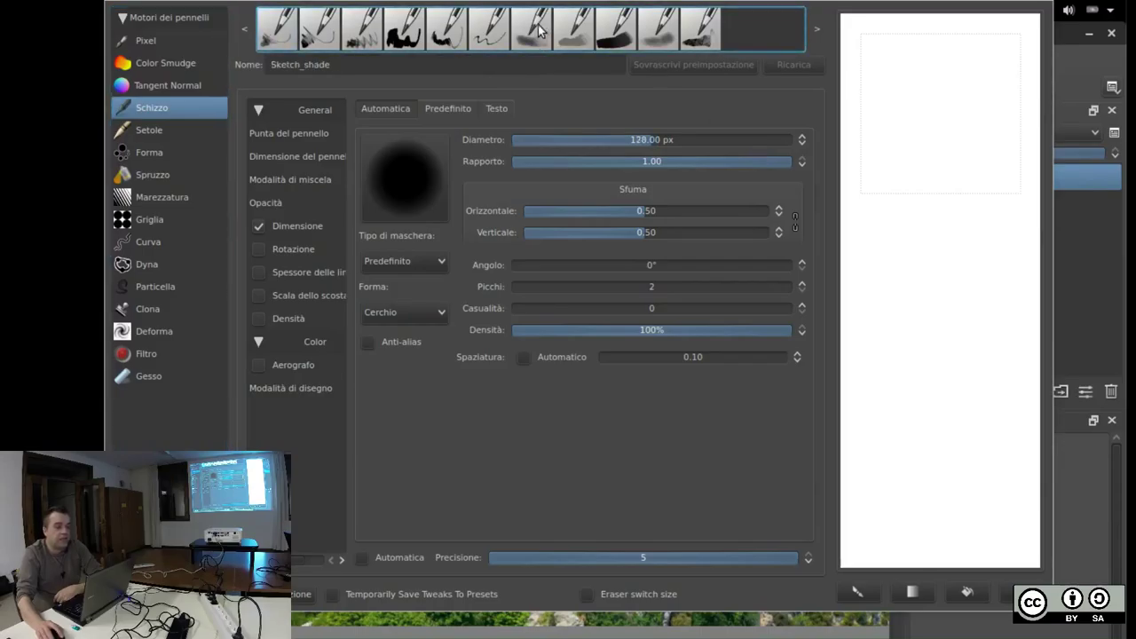
mouse_move(935, 154)
left_mouse_down()
mouse_move(919, 176)
mouse_move(957, 129)
mouse_move(942, 168)
mouse_move(951, 200)
mouse_move(933, 226)
mouse_move(974, 160)
mouse_move(964, 155)
mouse_move(938, 256)
mouse_move(1002, 246)
left_mouse_up()
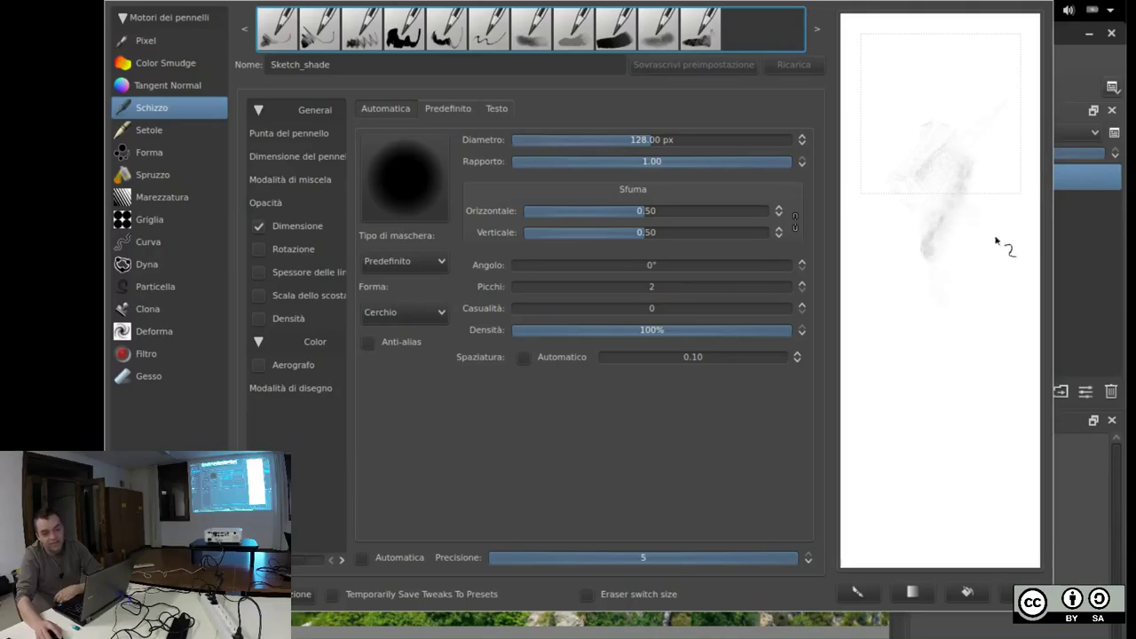
left_click_drag(1010, 428, 984, 372)
mouse_move(943, 267)
left_mouse_down()
mouse_move(914, 304)
mouse_move(939, 263)
left_mouse_up()
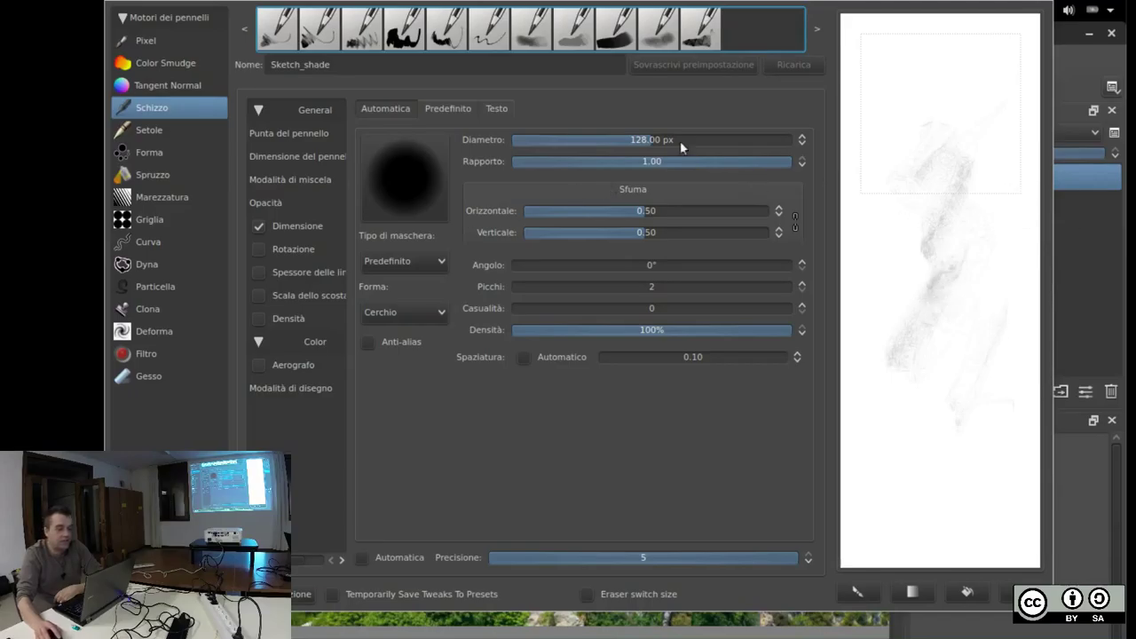
Enlarge the tip to 374.48 px diameter with ratio 0.96 and horizontal fade 0.43
mouse_move(625, 137)
left_mouse_down()
mouse_move(564, 135)
mouse_move(693, 142)
mouse_move(598, 137)
mouse_move(712, 155)
mouse_move(556, 152)
mouse_move(764, 175)
left_mouse_up()
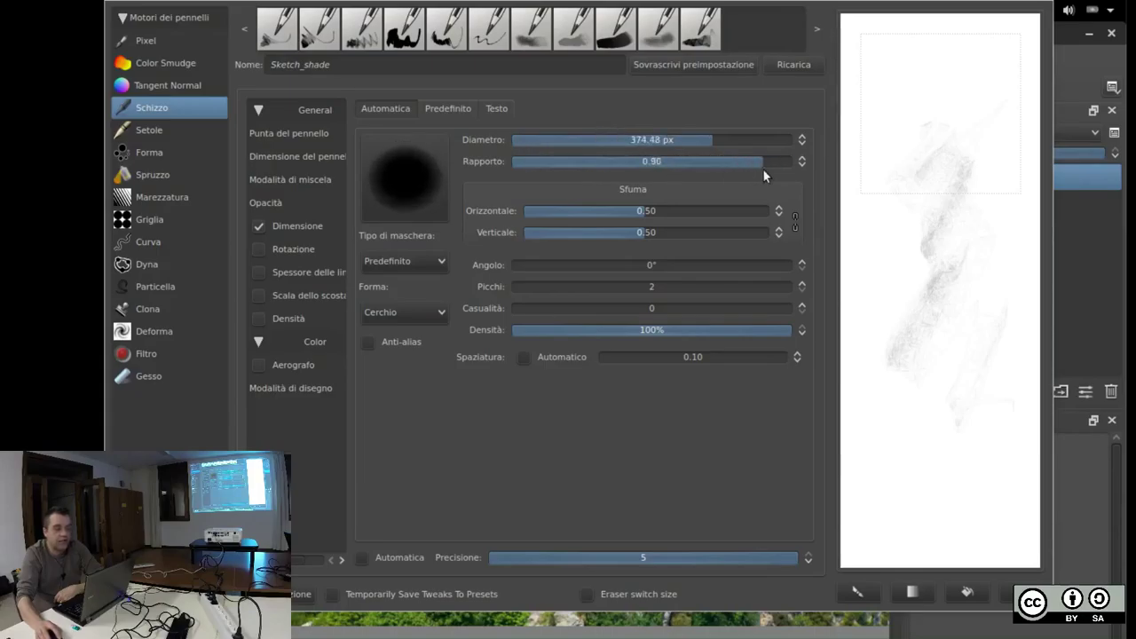
mouse_move(647, 217)
left_mouse_down()
mouse_move(620, 214)
mouse_move(685, 219)
mouse_move(645, 217)
left_mouse_up()
left_click_drag(570, 219, 643, 214)
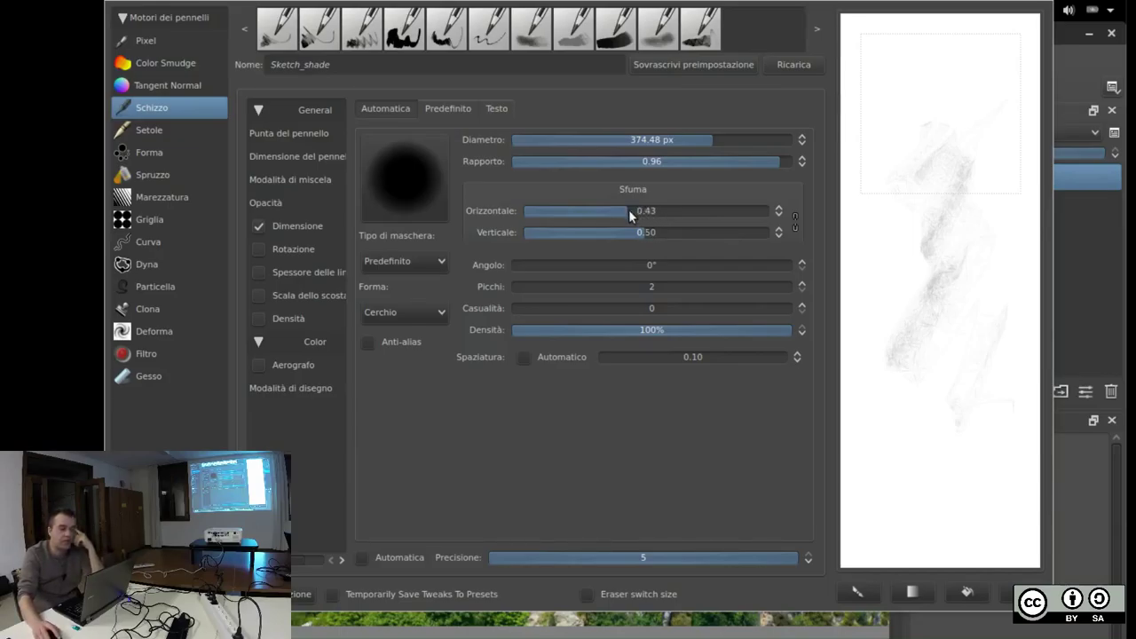
Try the Sfuma Orizzontale and Verticale sliders from zero to maximum, ending near 0.50
mouse_move(567, 209)
left_mouse_down()
mouse_move(751, 211)
mouse_move(608, 222)
mouse_move(719, 213)
mouse_move(625, 214)
mouse_move(699, 232)
mouse_move(636, 234)
left_mouse_up()
mouse_move(506, 232)
left_mouse_down()
mouse_move(650, 227)
mouse_move(430, 220)
mouse_move(706, 233)
mouse_move(645, 248)
left_mouse_up()
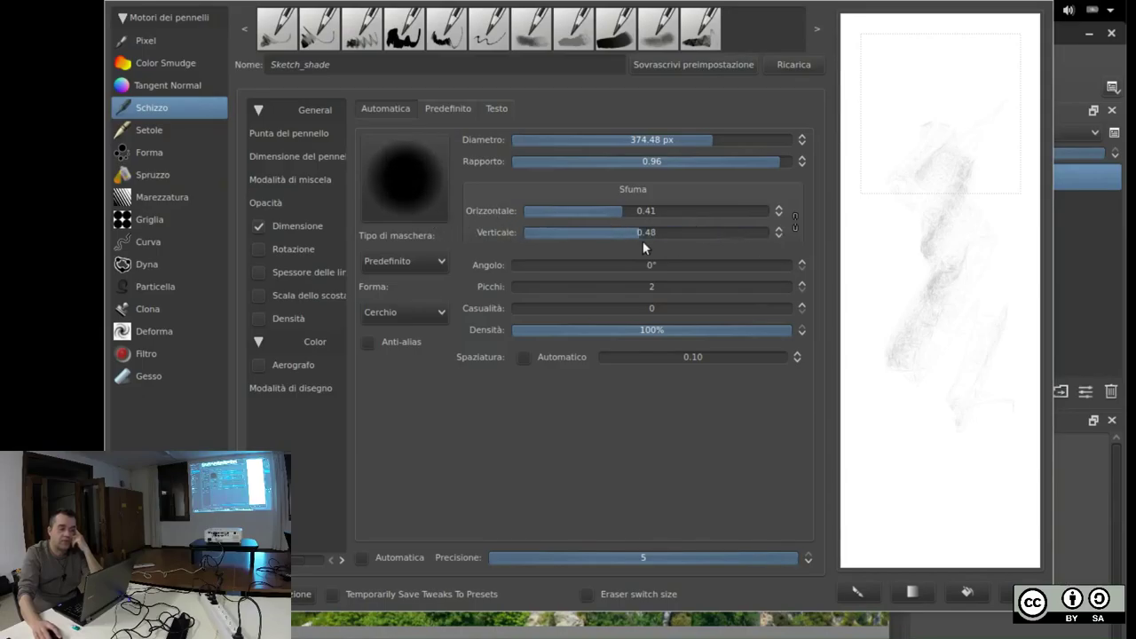
left_click_drag(622, 211, 849, 209)
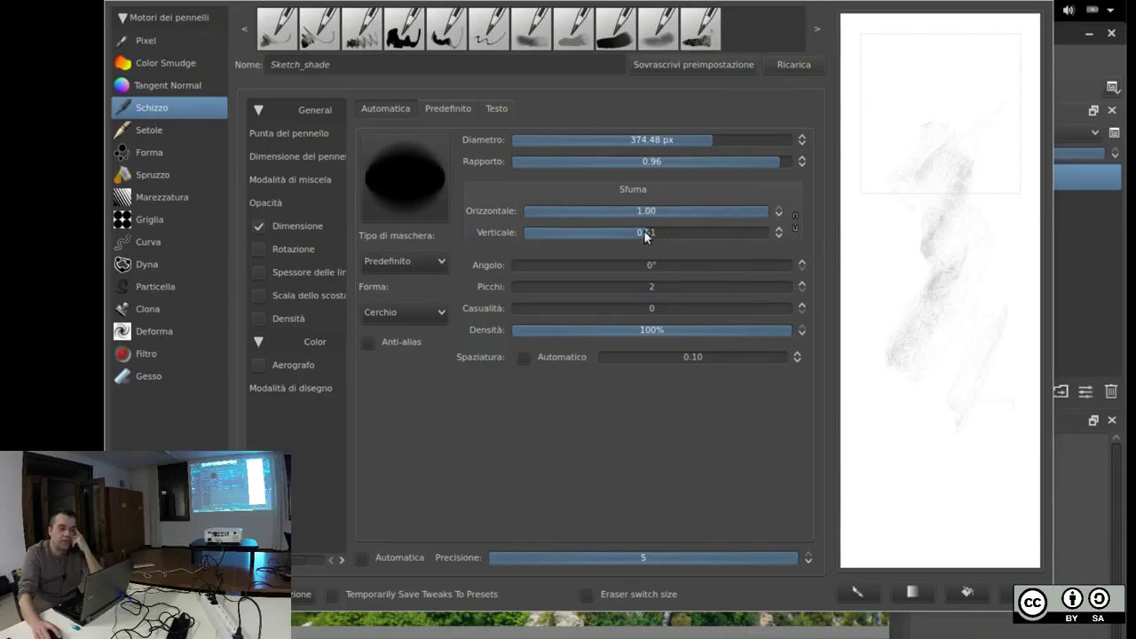
left_click_drag(644, 229, 906, 242)
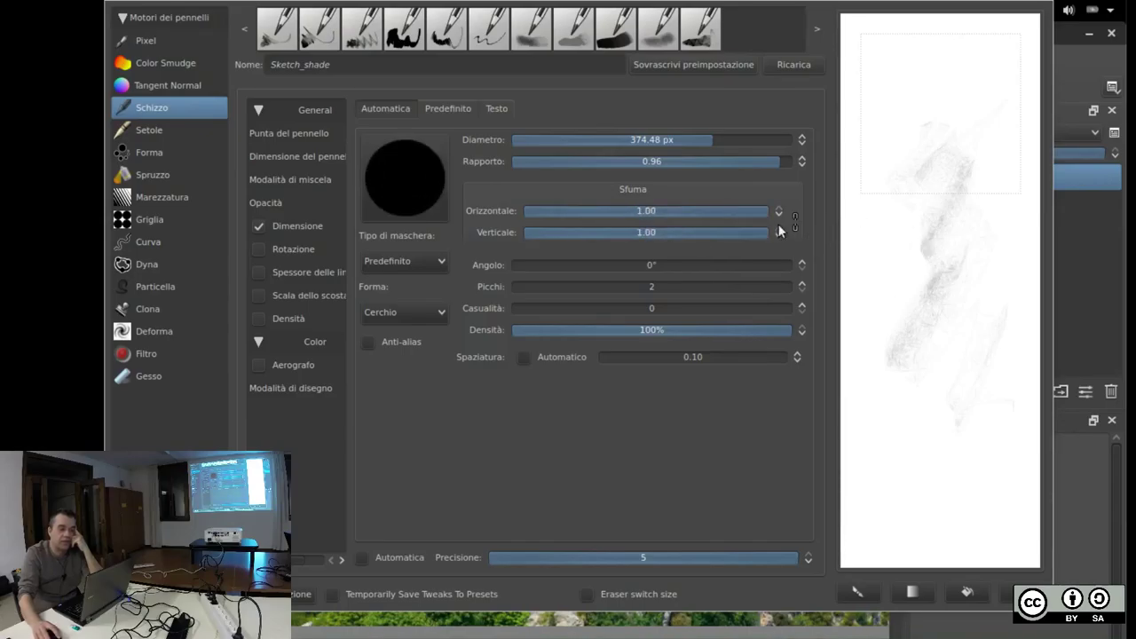
left_click_drag(761, 213, 474, 197)
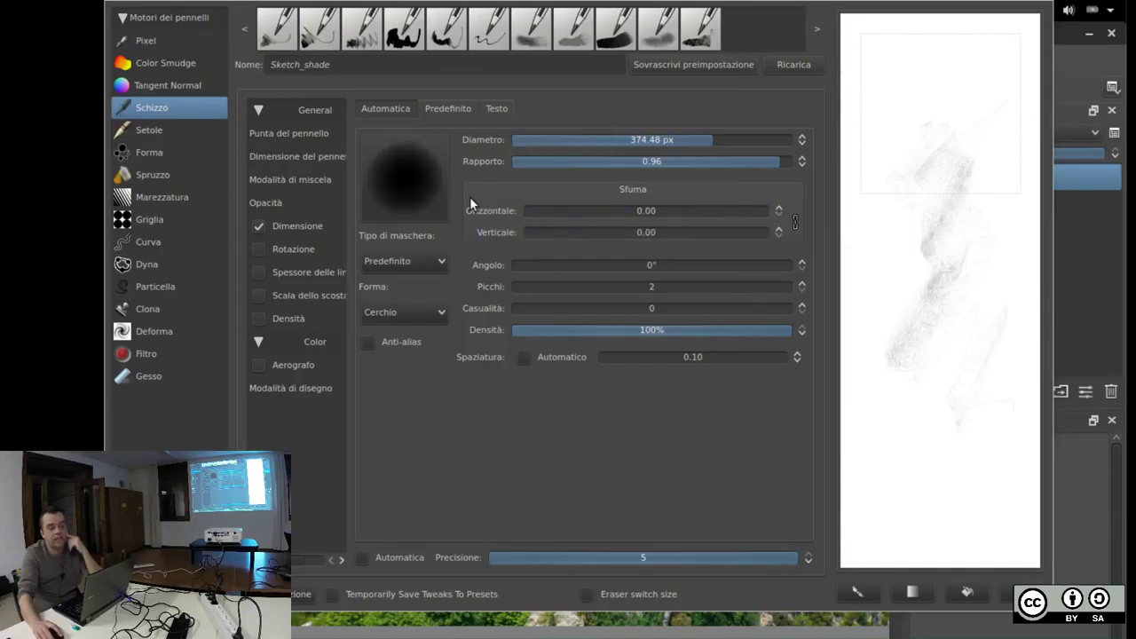
mouse_move(604, 197)
left_mouse_down()
mouse_move(697, 205)
mouse_move(603, 209)
mouse_move(651, 221)
mouse_move(556, 213)
mouse_move(677, 206)
mouse_move(634, 215)
mouse_move(649, 207)
left_mouse_up()
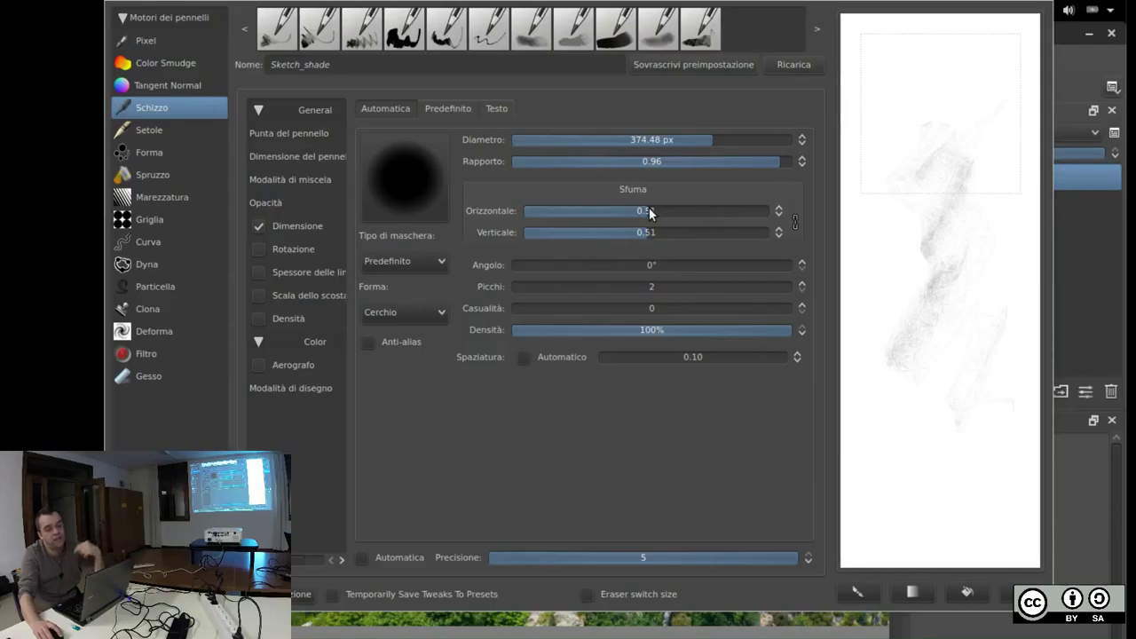
mouse_move(649, 207)
left_mouse_down()
mouse_move(625, 210)
mouse_move(645, 202)
left_mouse_up()
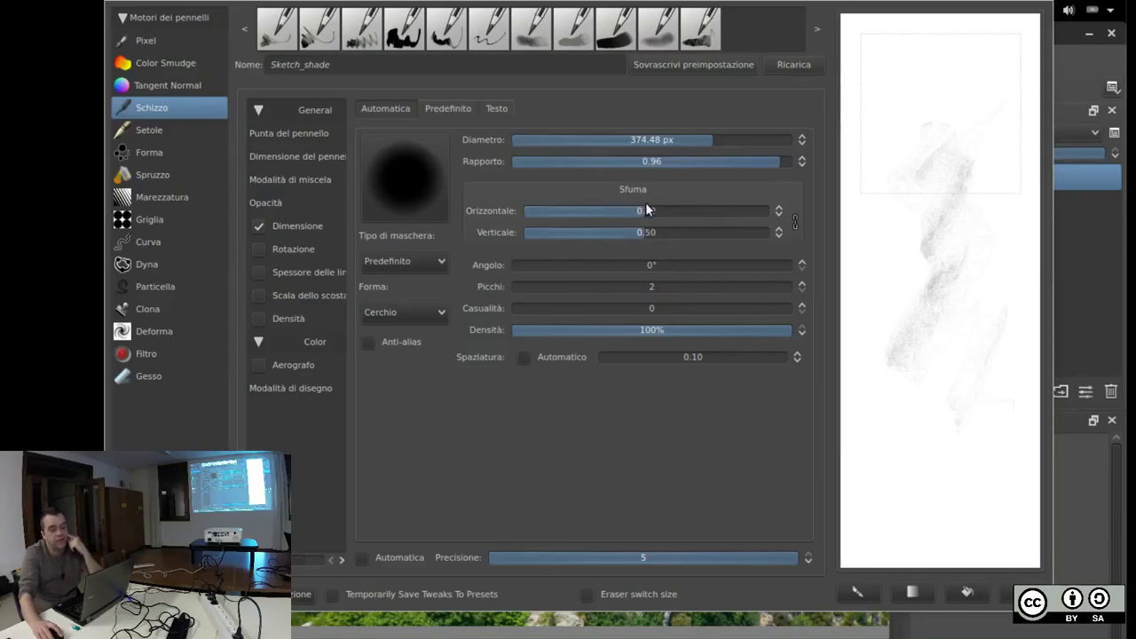
Link both fades at 0.51 and reset the scratch area to white
left_click(795, 222)
mouse_move(668, 212)
left_mouse_down()
mouse_move(717, 213)
mouse_move(591, 220)
mouse_move(713, 211)
mouse_move(688, 233)
mouse_move(649, 235)
left_mouse_up()
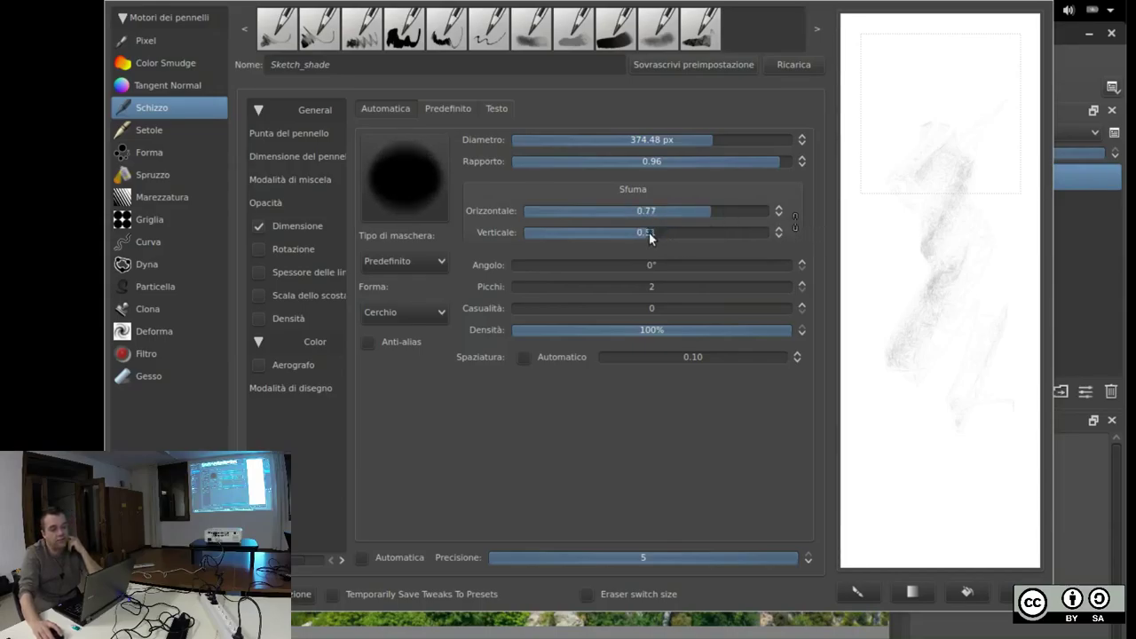
left_click(795, 221)
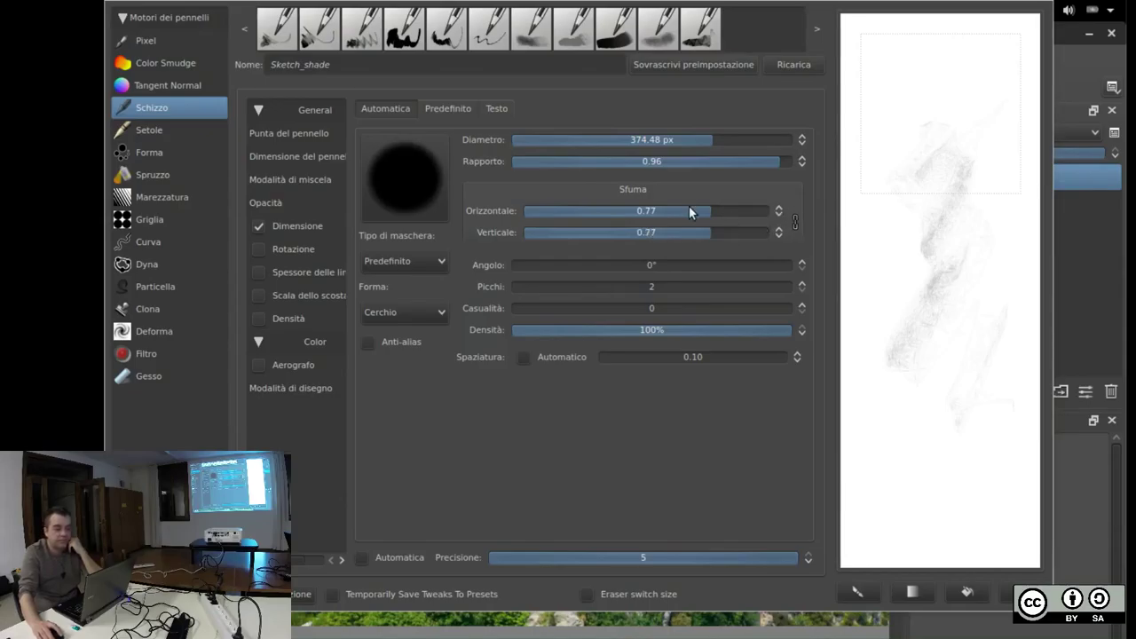
left_click_drag(688, 208, 657, 211)
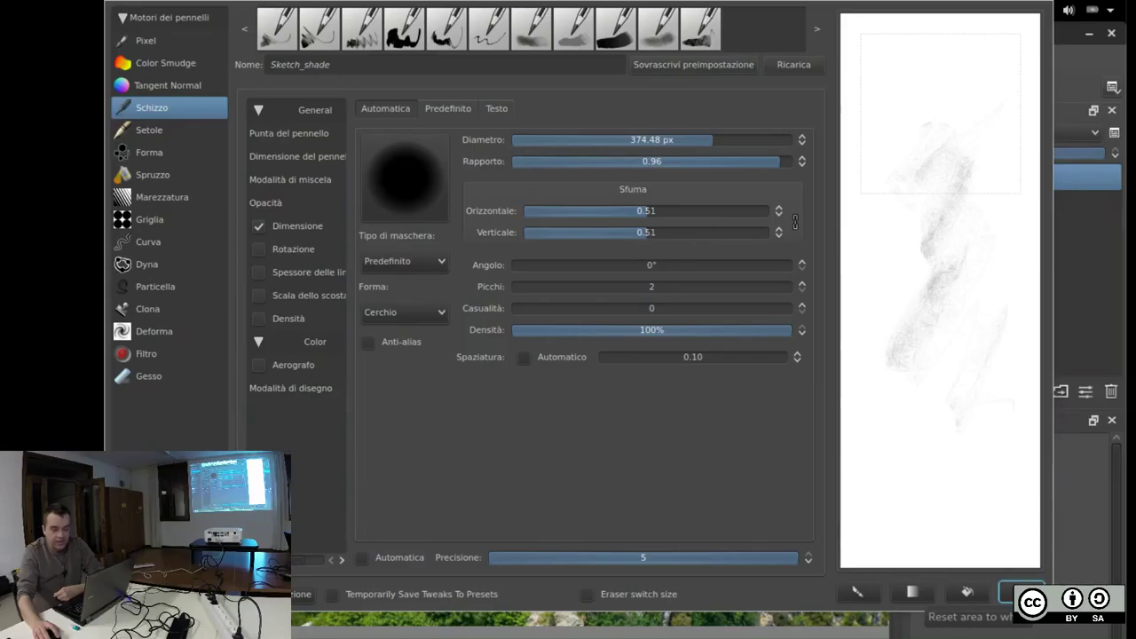
left_click(1021, 593)
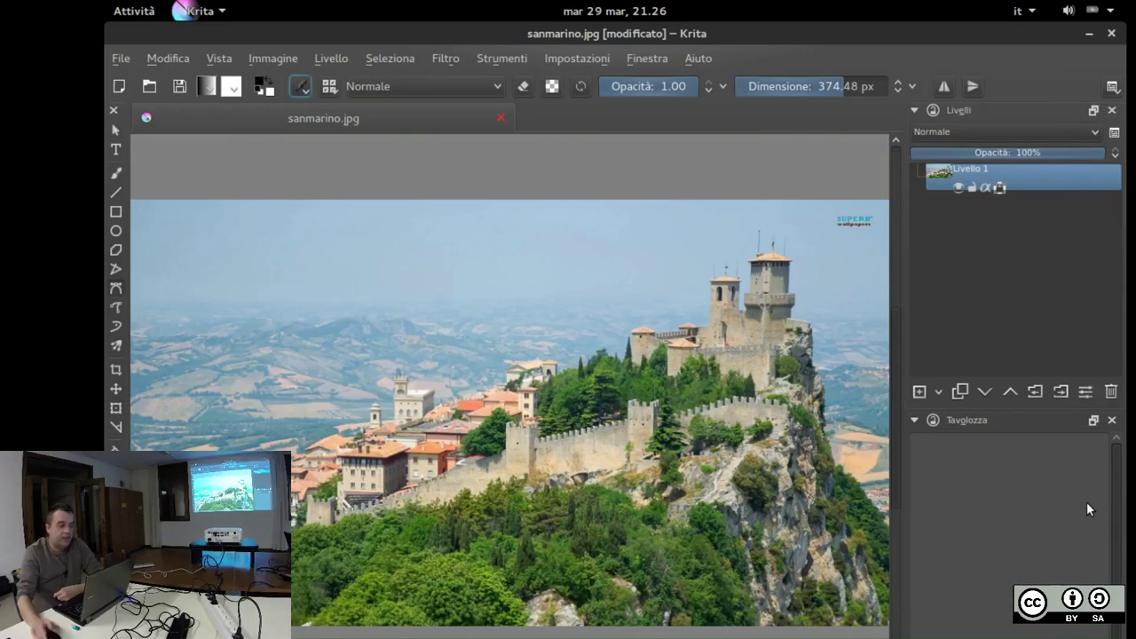
Close the brush editor, fit the sanmarino.jpg canvas in view, and focus the Livelli panel
left_click(1086, 502)
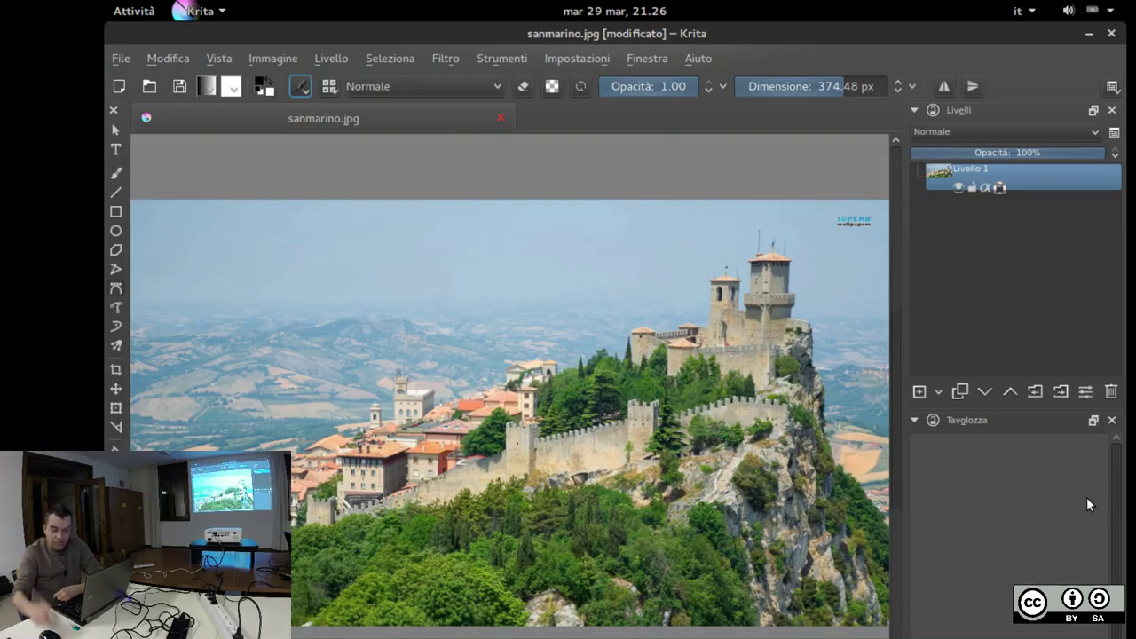
scroll(743, 399, "down", 1)
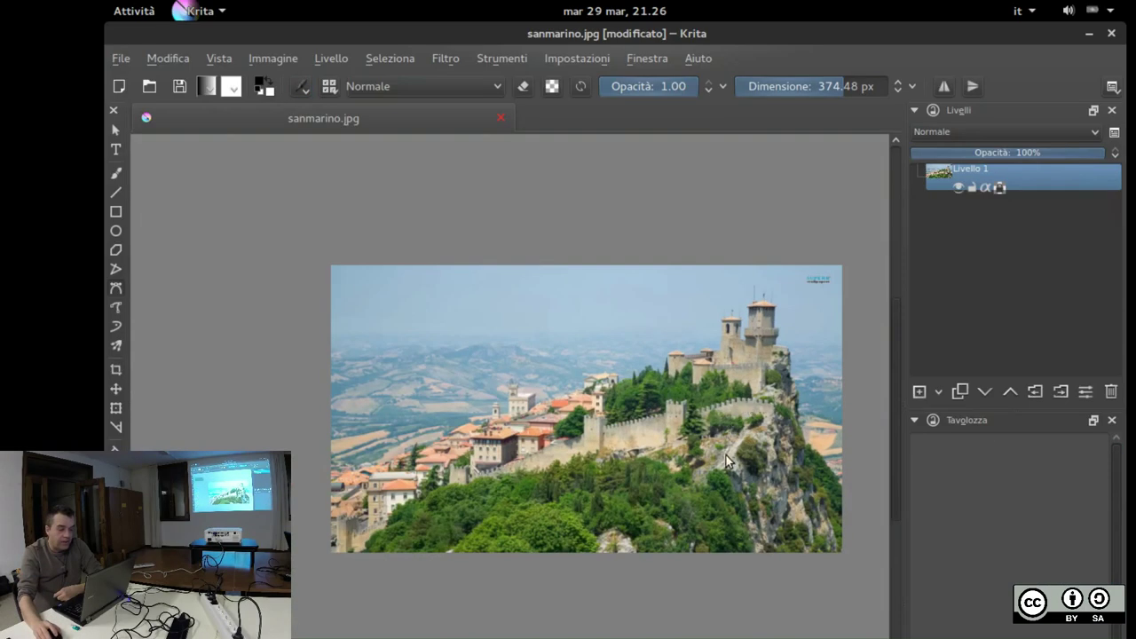
scroll(726, 455, "up", 2)
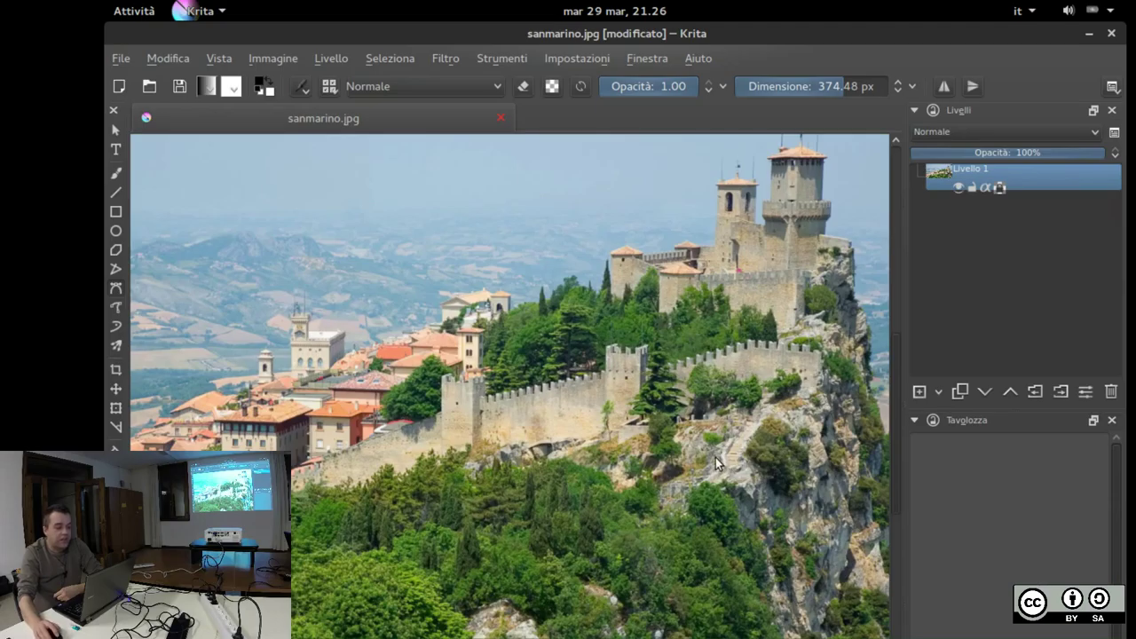
scroll(684, 450, "down", 1)
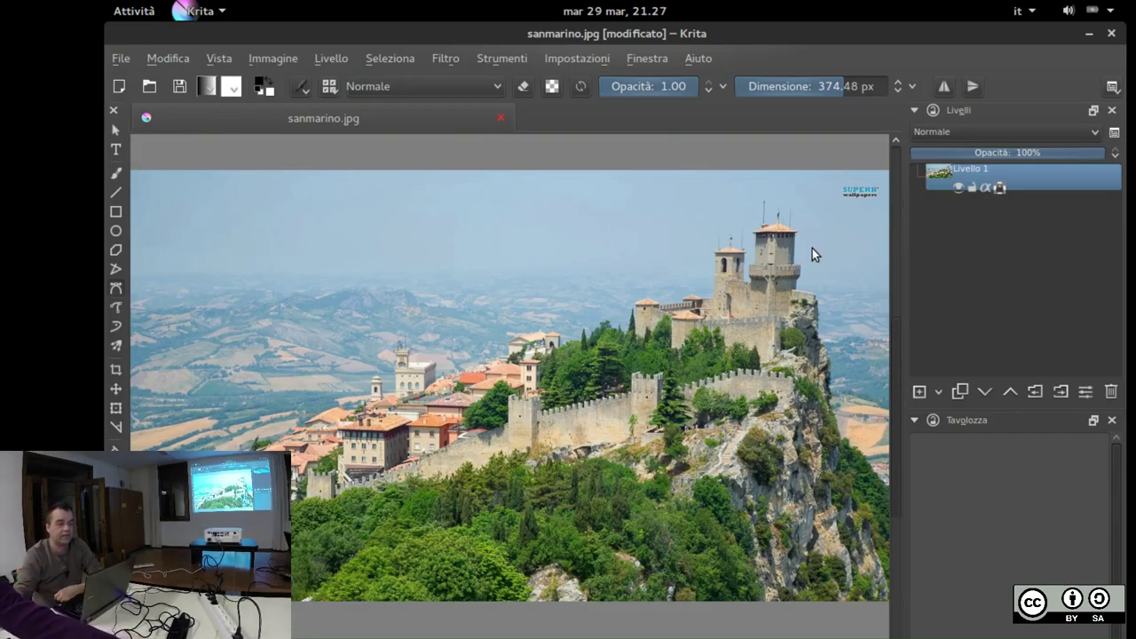
left_click(926, 236)
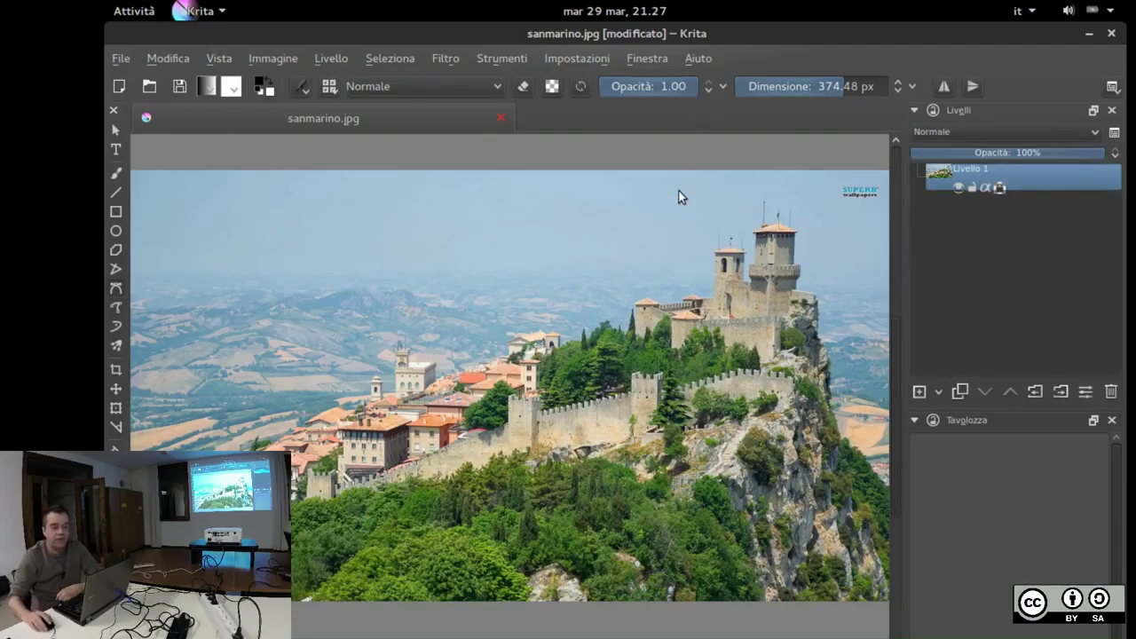
Rename the Livello 1 layer in the Layers docker to 'fotografia'
double_click(975, 169)
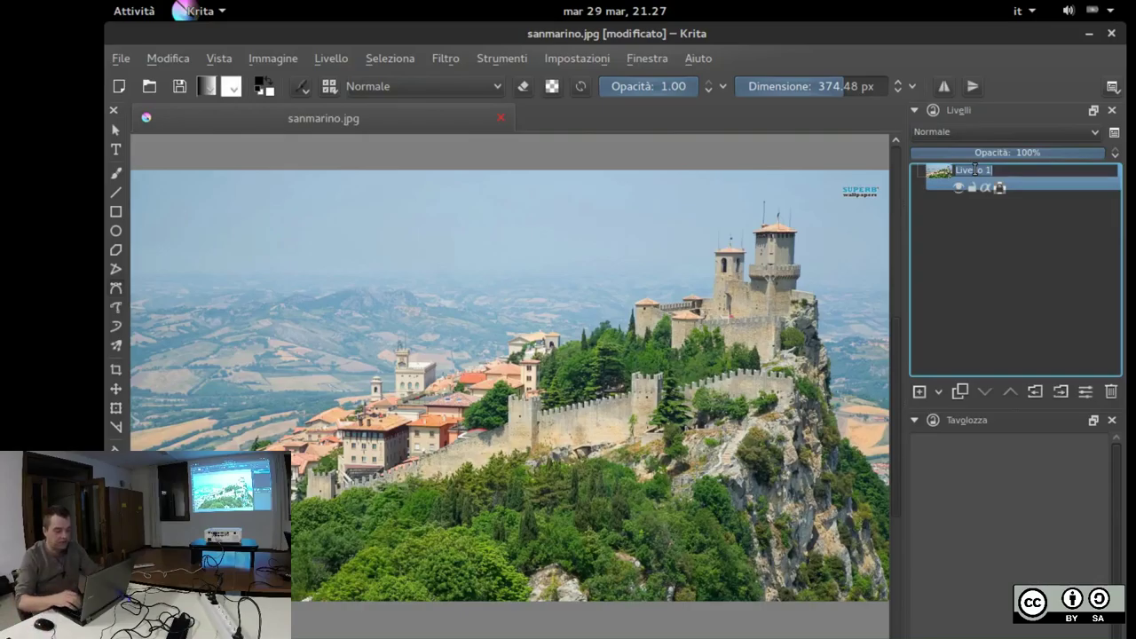
type("fotografia")
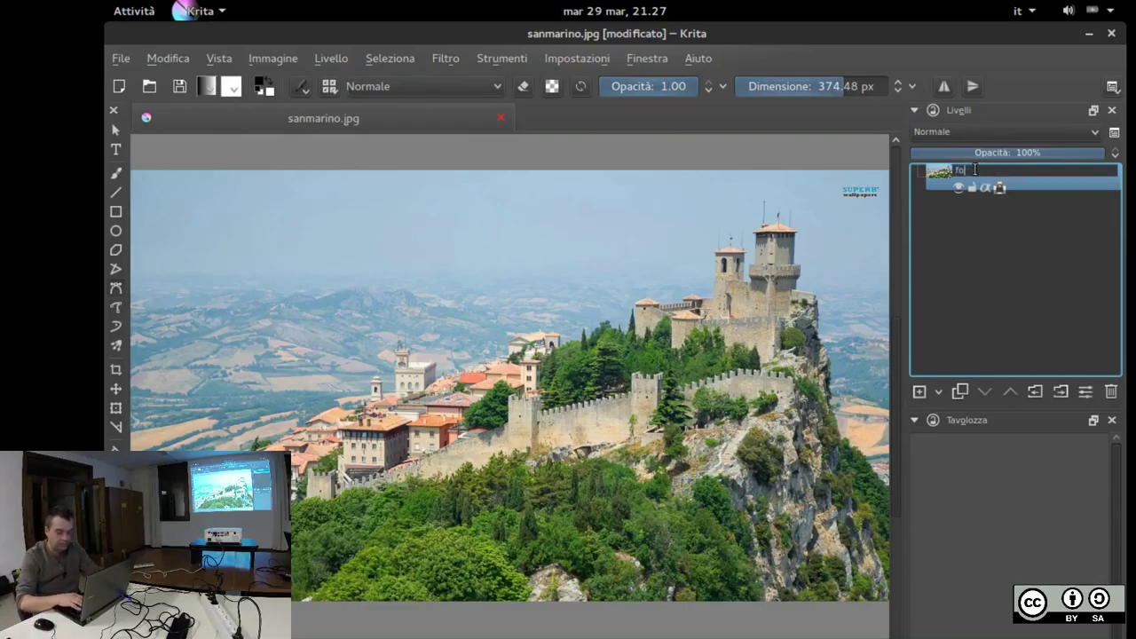
key("Return")
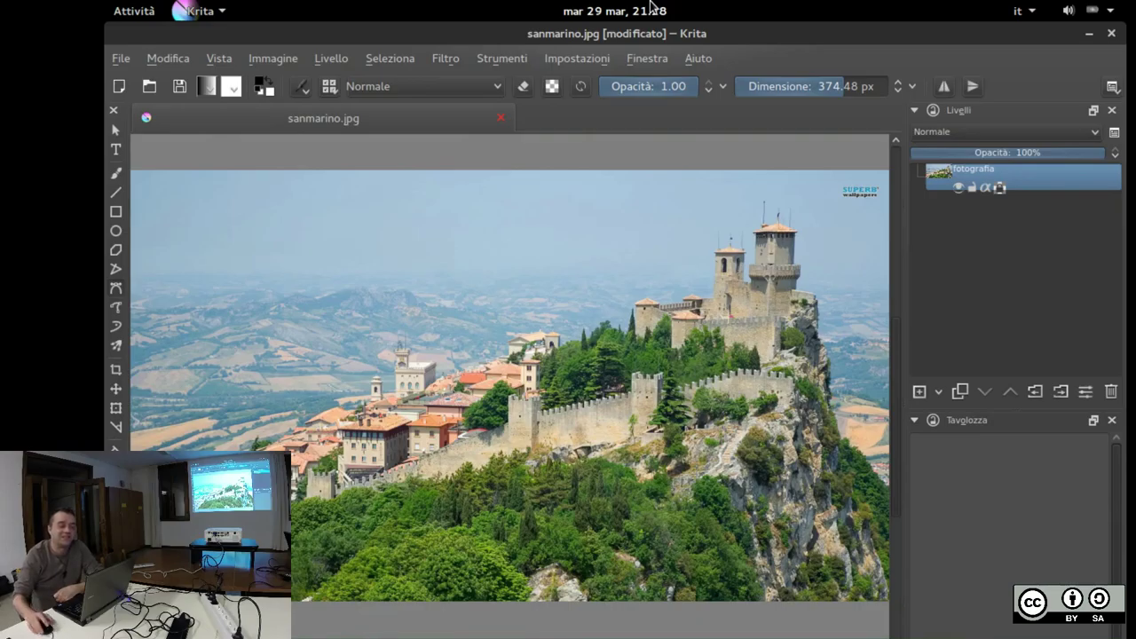
Return to Krita and reopen the Sketch_shade brush editor at 374.48 px, then close it
mouse_move(105, 2)
left_click(446, 552)
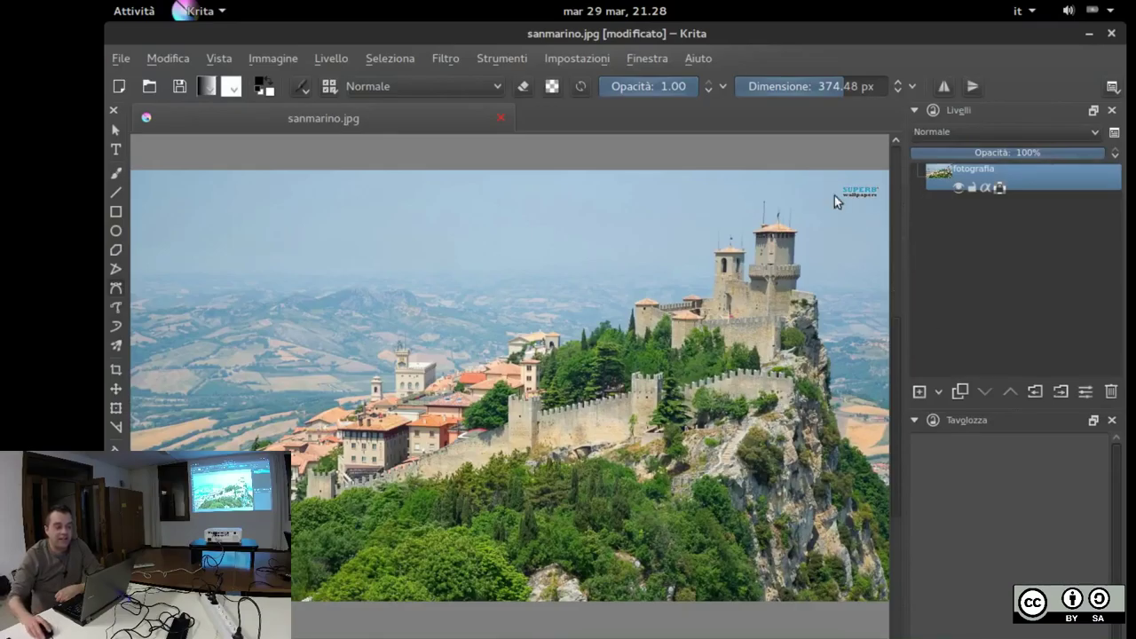
left_click(302, 85)
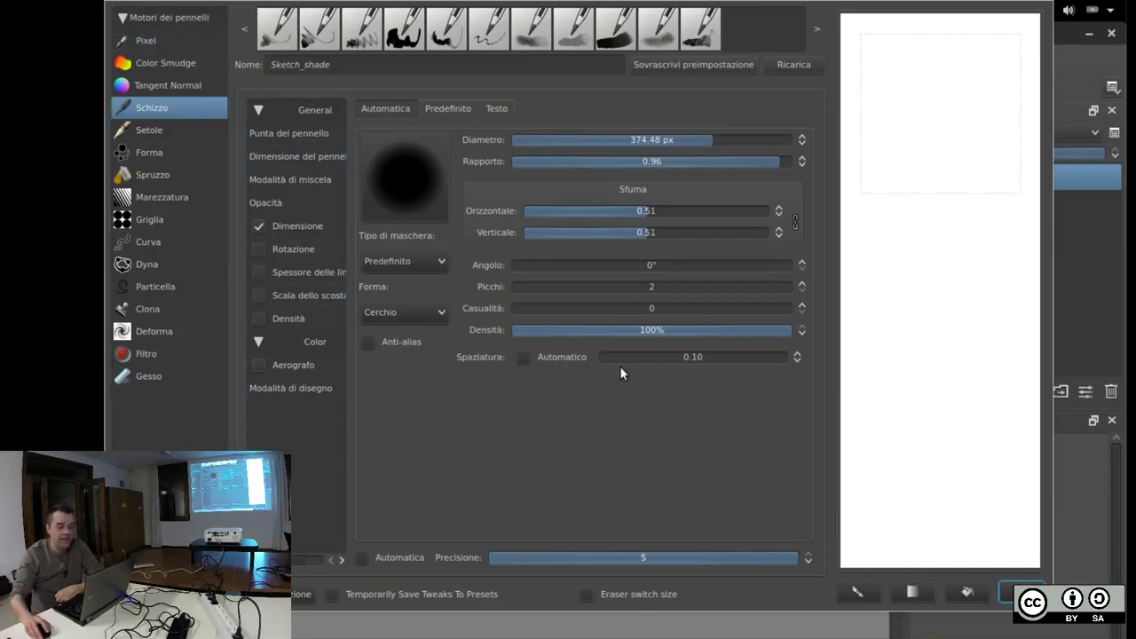
left_click(1108, 578)
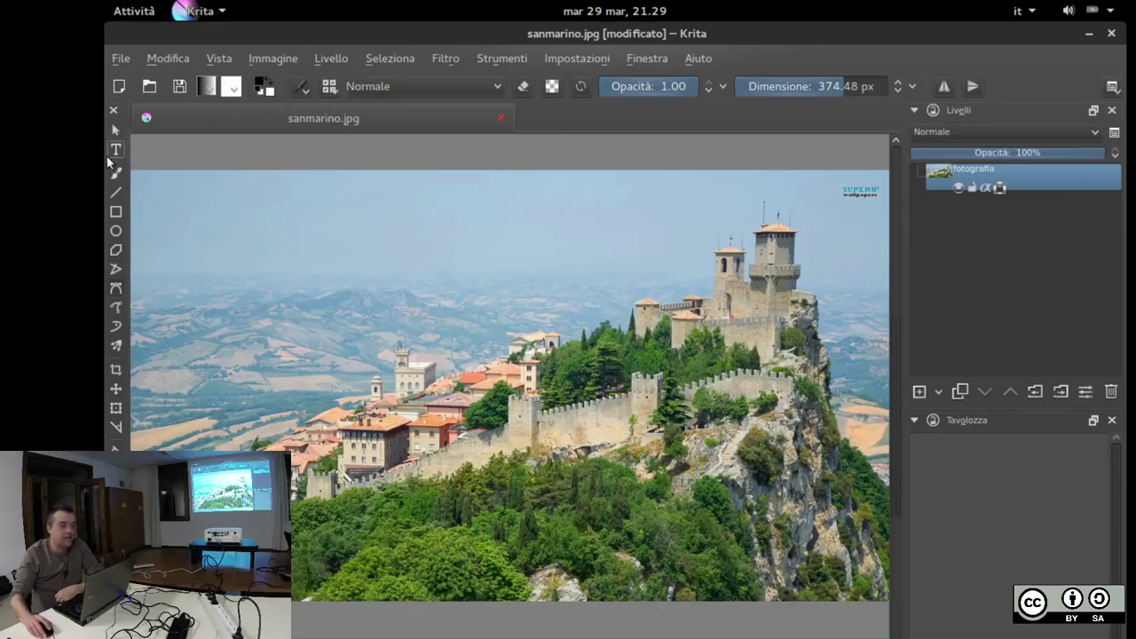
left_click(305, 86)
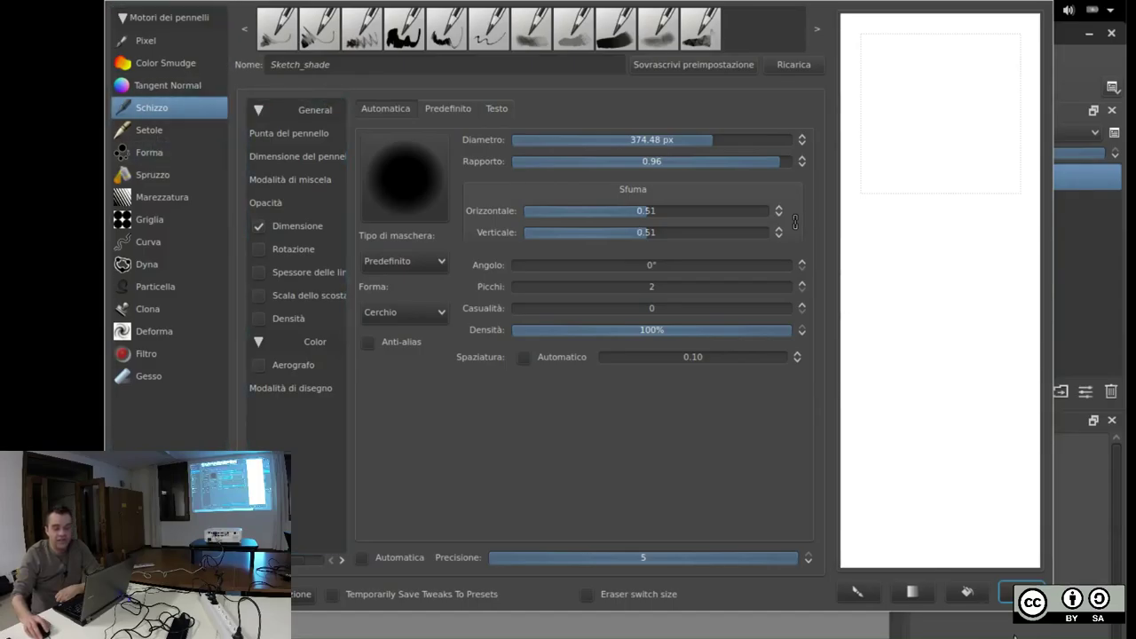
key("Escape")
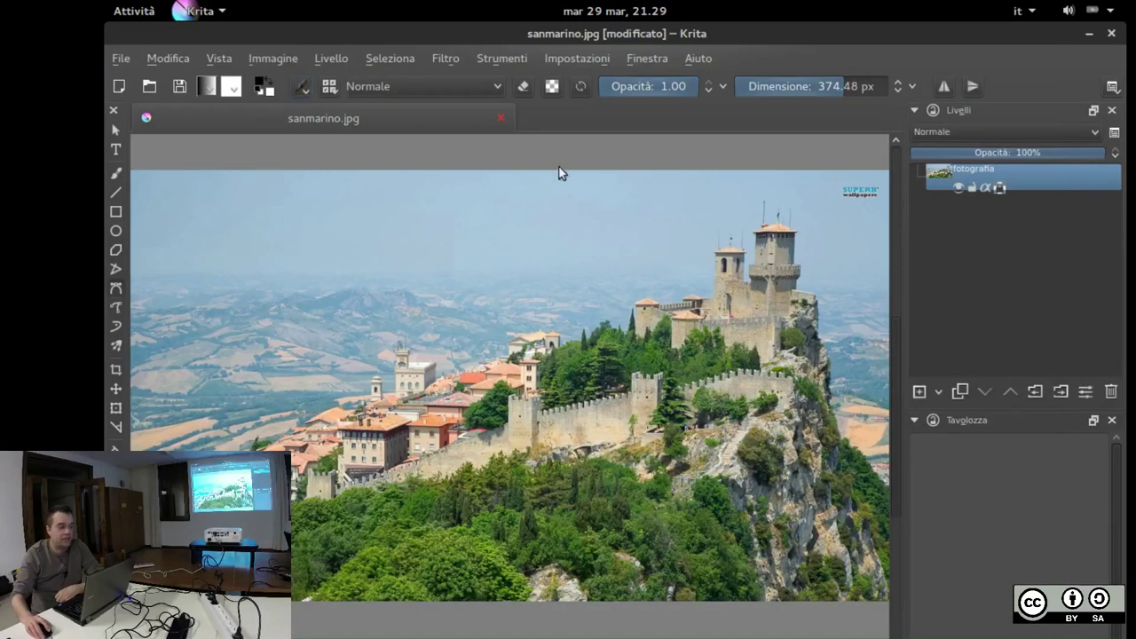
Switch to the Clona engine at 134.86 px, with both linked fades set to 0.00
left_click(300, 86)
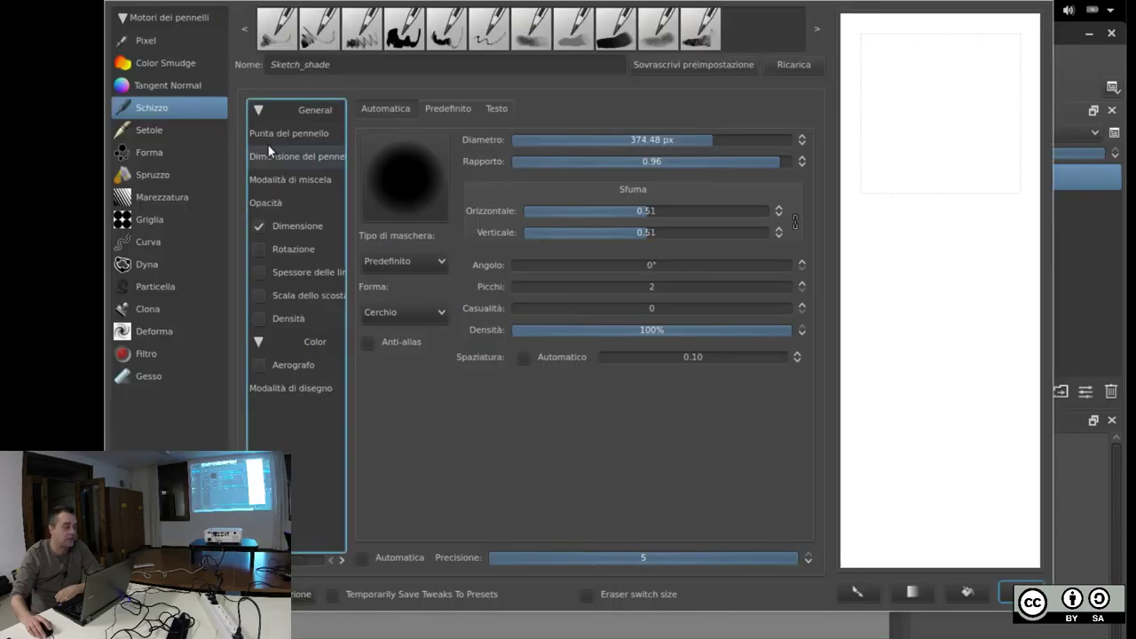
left_click(141, 309)
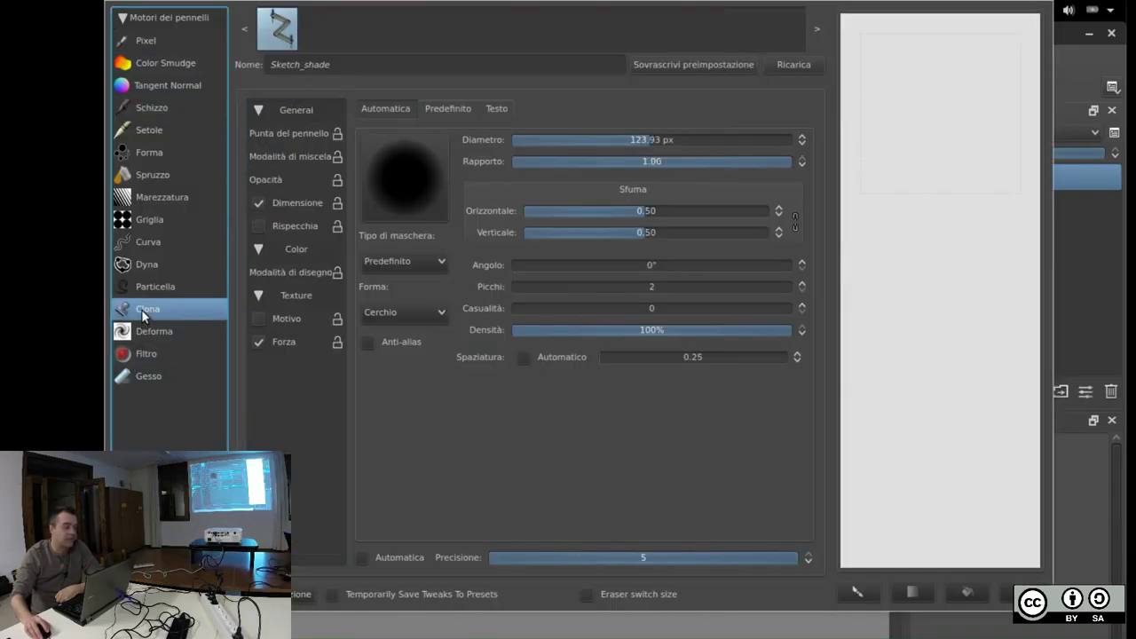
left_click(640, 139)
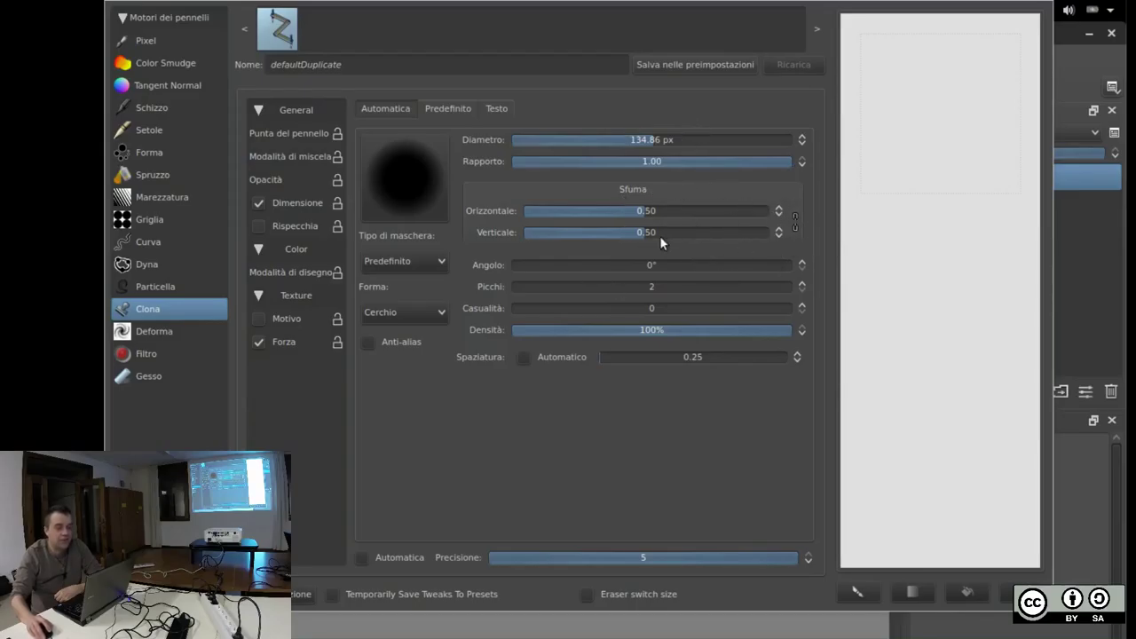
left_click(645, 213)
left_click(795, 222)
left_click_drag(645, 220, 451, 185)
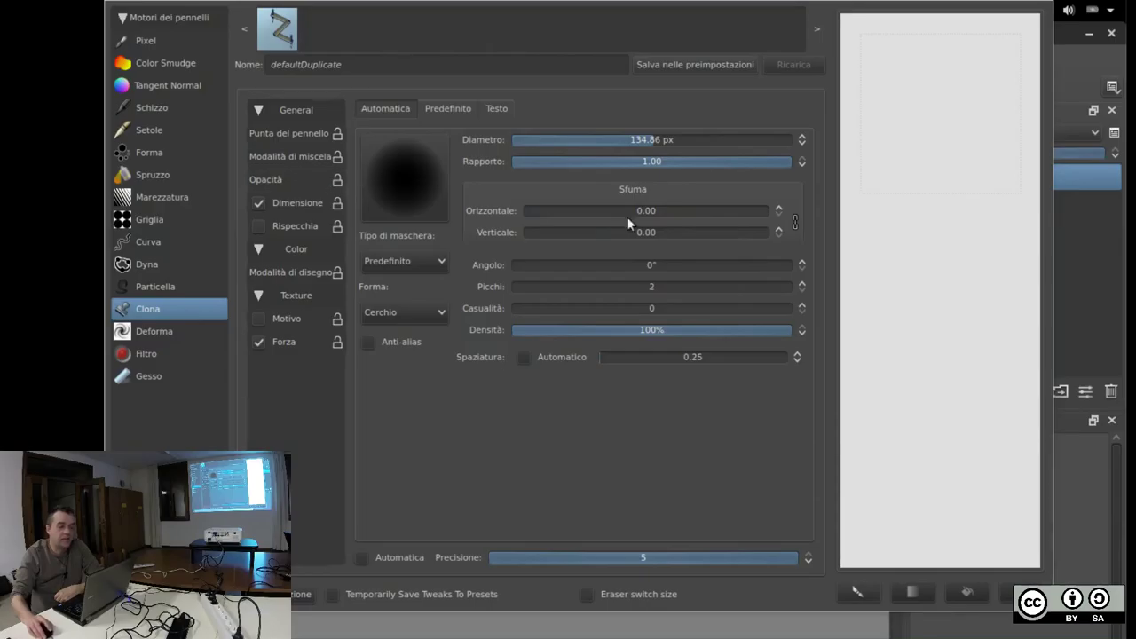
left_click(1075, 530)
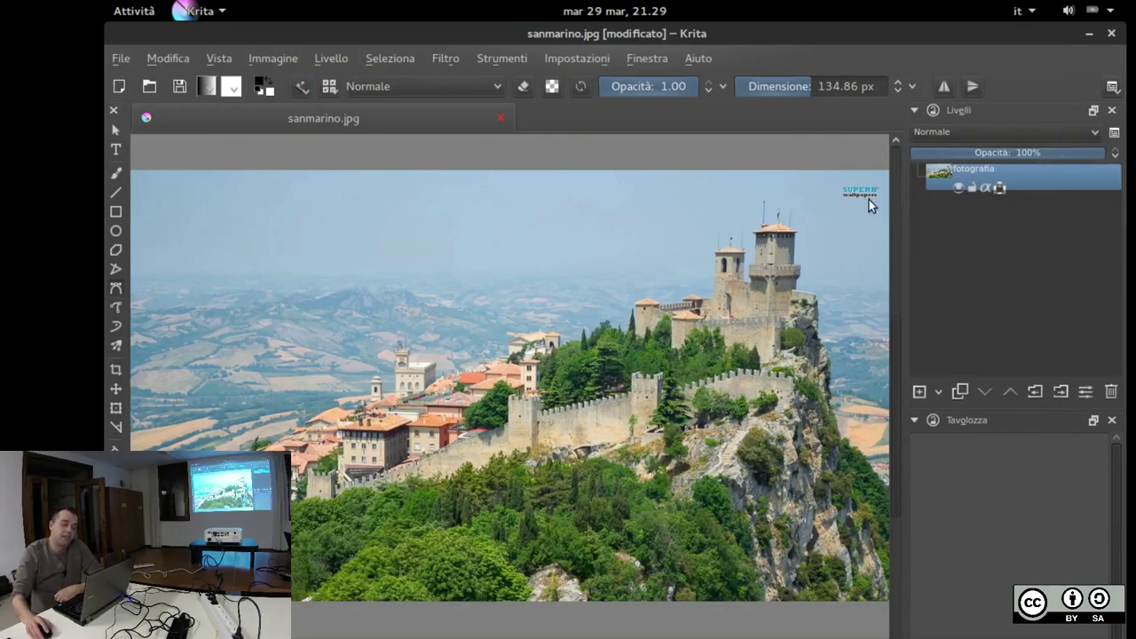
scroll(882, 198, "up", 2)
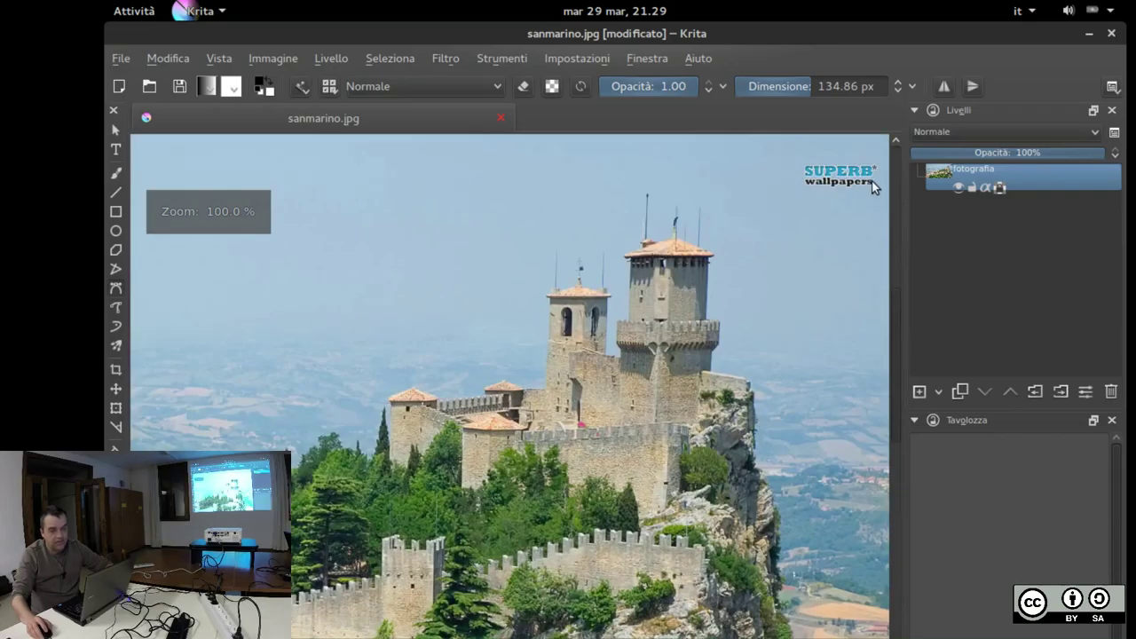
scroll(880, 195, "up", 3)
scroll(447, 331, "down", 5)
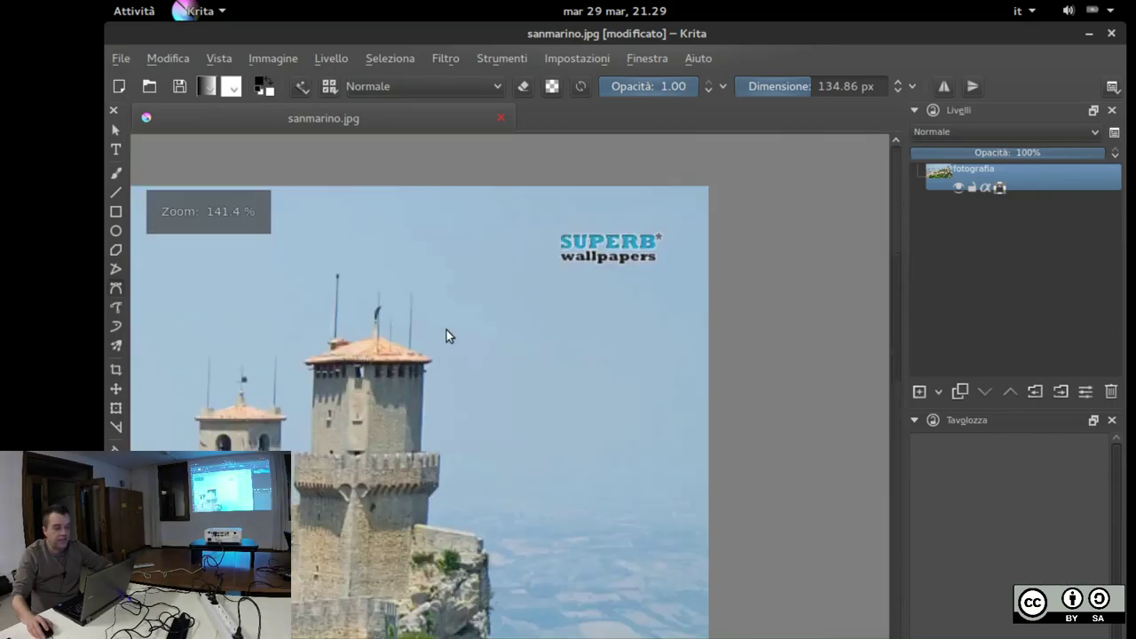
key("1")
scroll(639, 476, "down", 1)
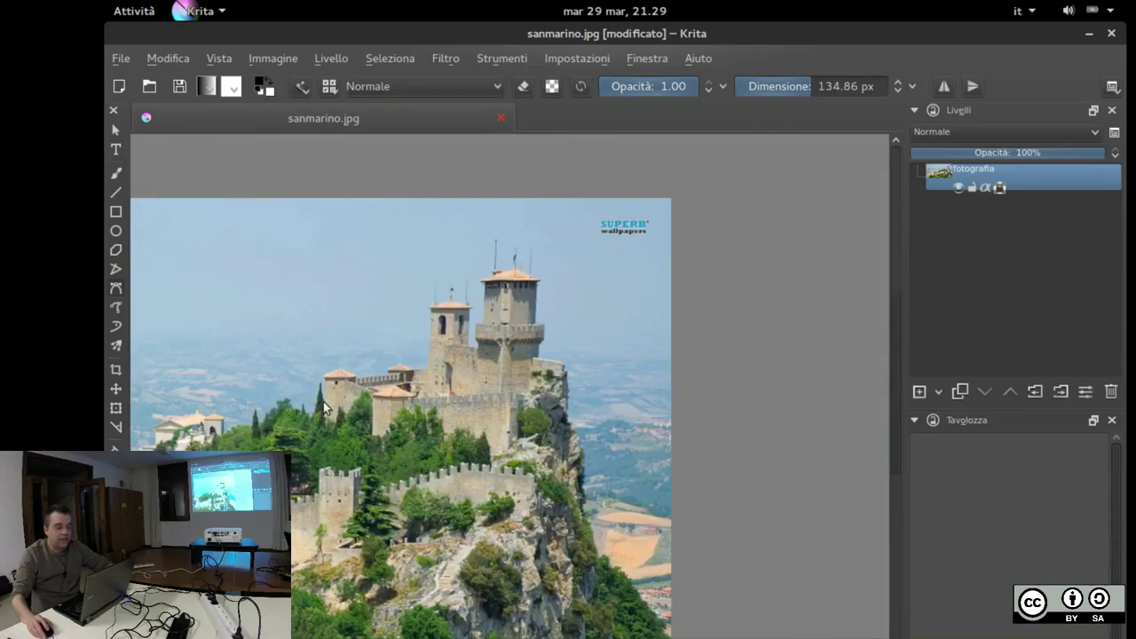
scroll(243, 468, "up", 4)
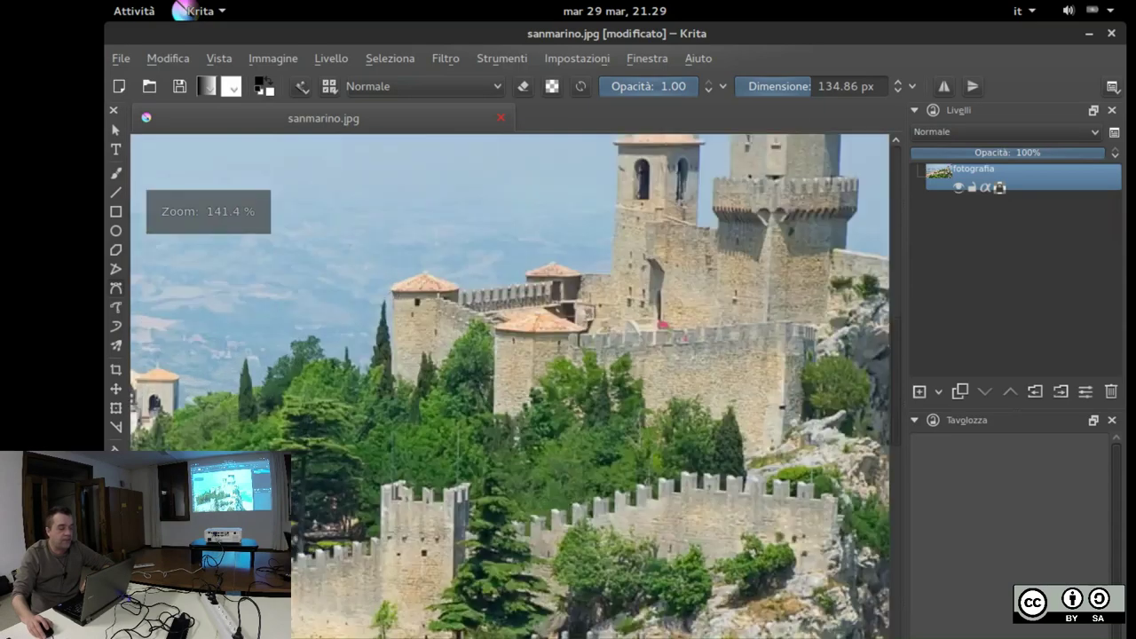
scroll(509, 386, "down", 4)
scroll(510, 386, "up", 4)
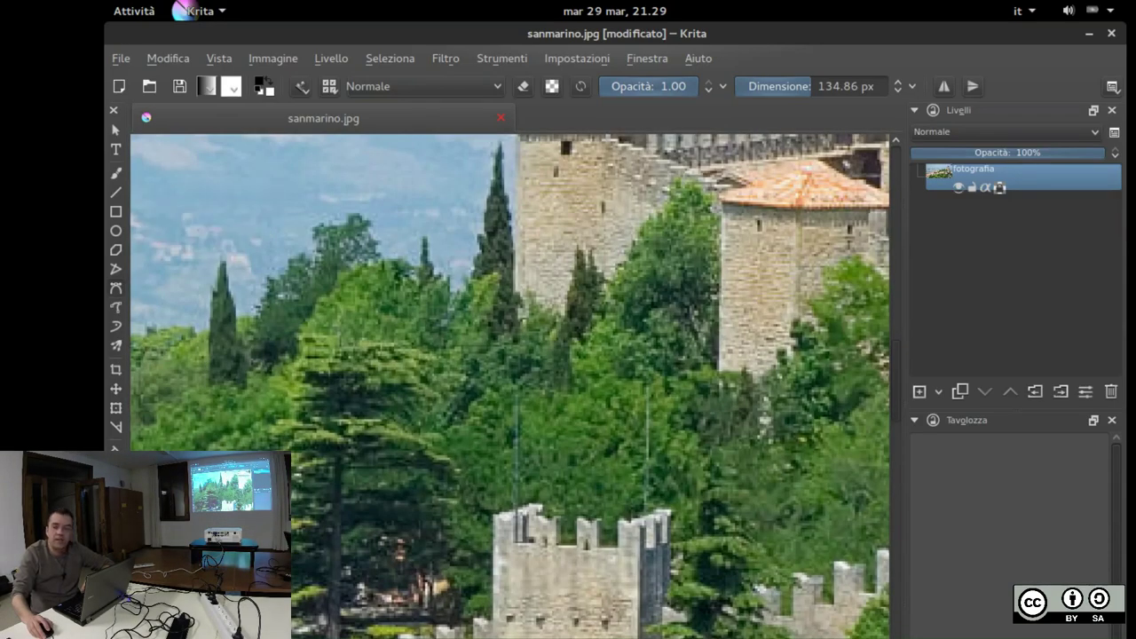
key("minus")
key("minus")
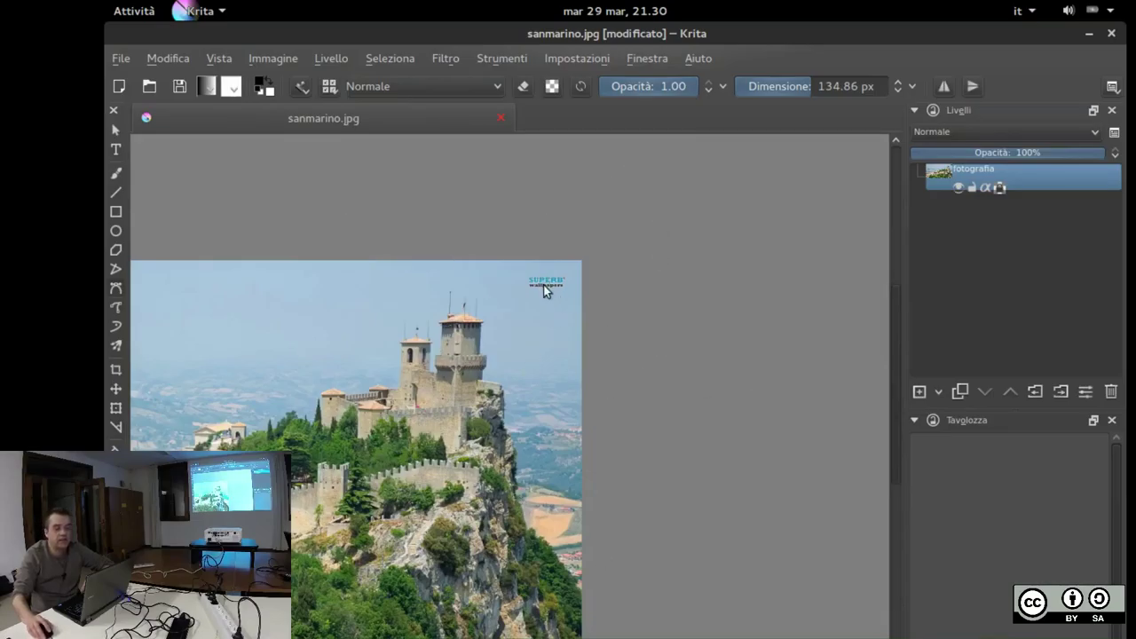
scroll(543, 285, "up", 5)
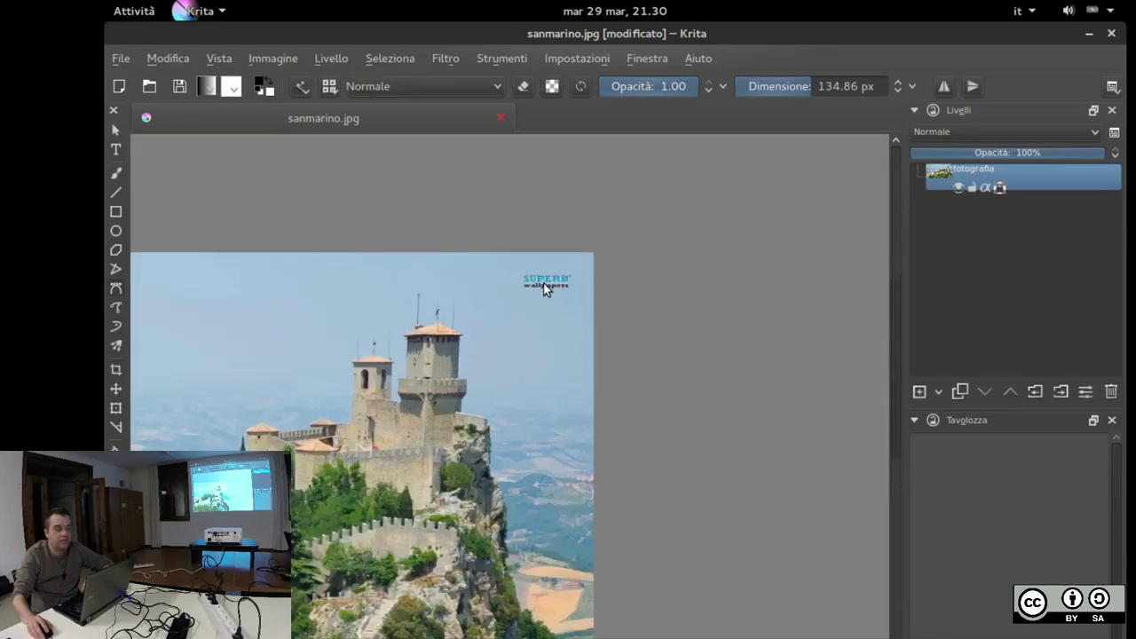
scroll(543, 284, "up", 2)
scroll(544, 282, "down", 1)
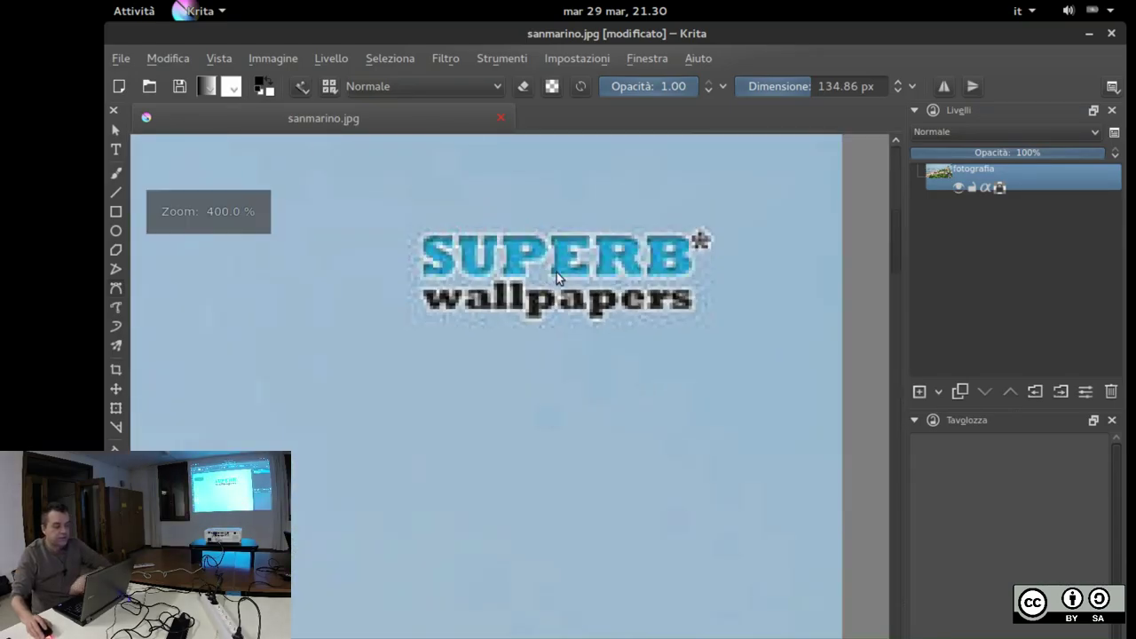
left_click(305, 87)
left_click(1091, 518)
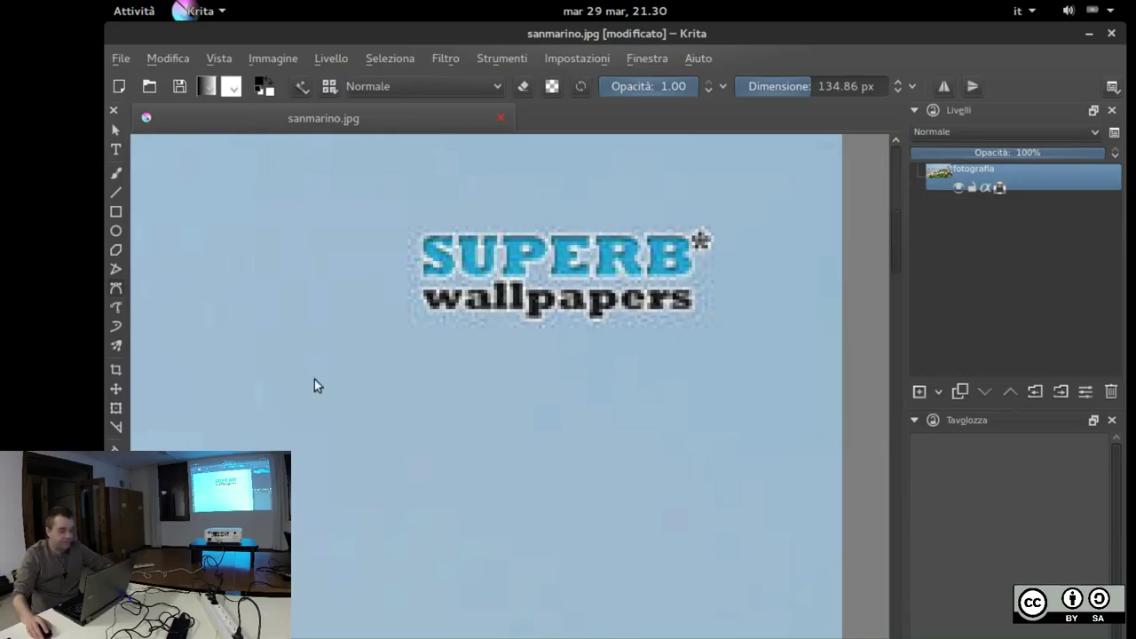
scroll(452, 265, "down", 2)
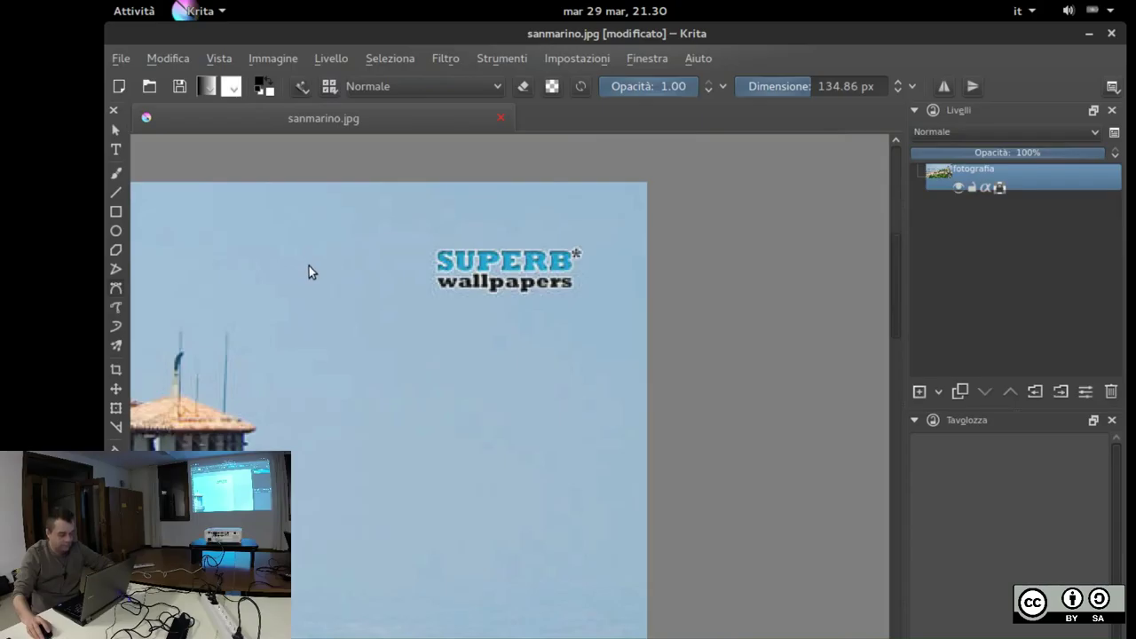
left_click_drag(312, 263, 432, 260)
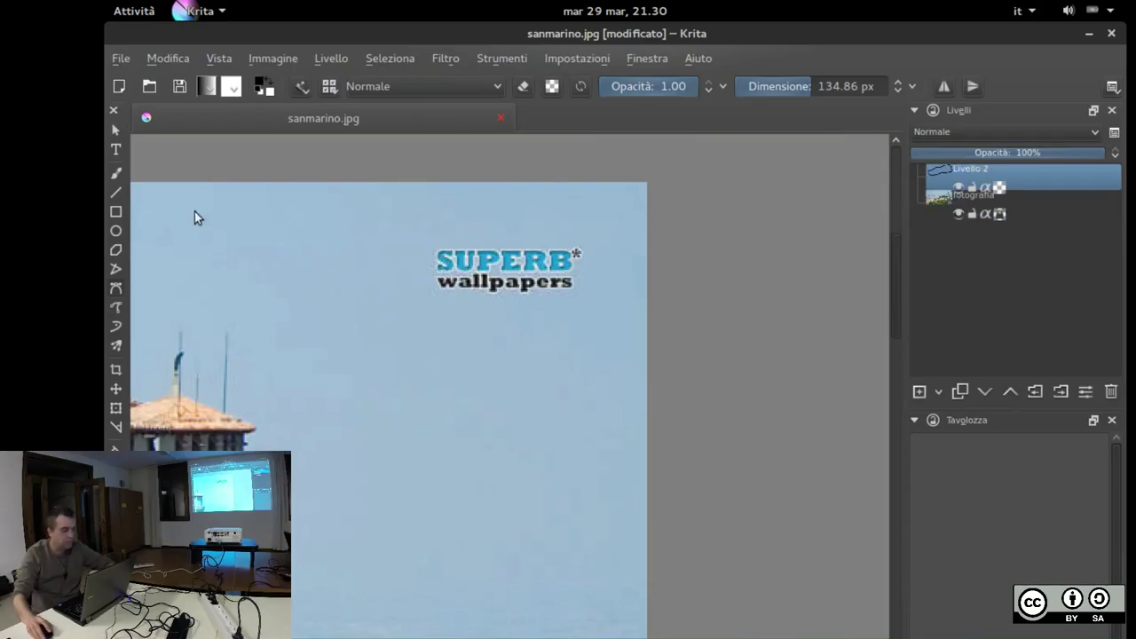
left_click(125, 176)
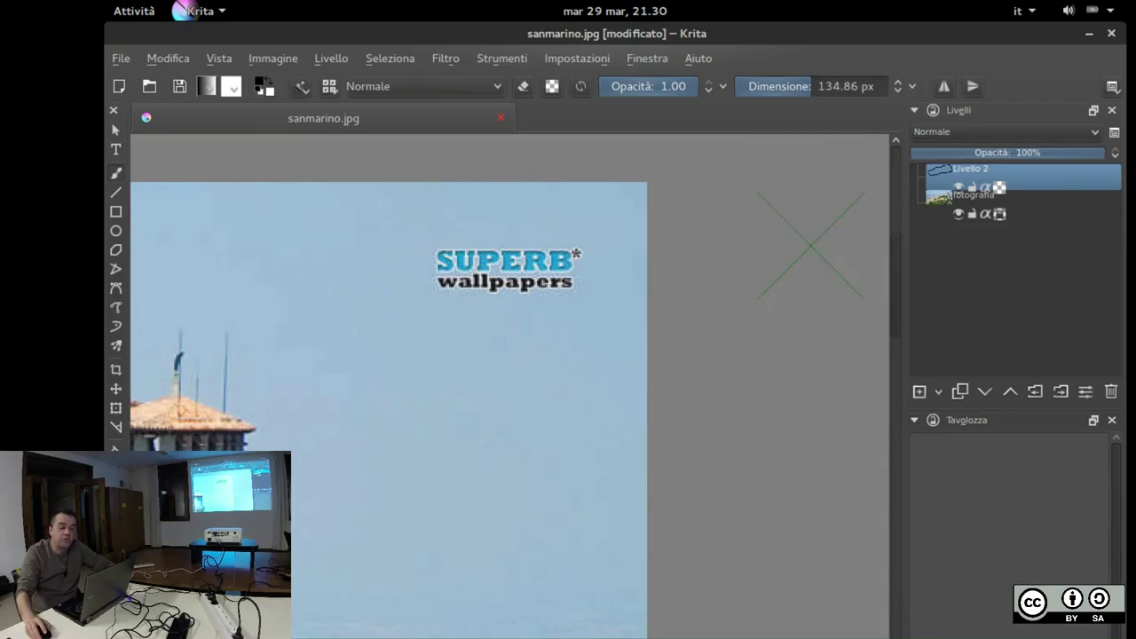
key("ctrl")
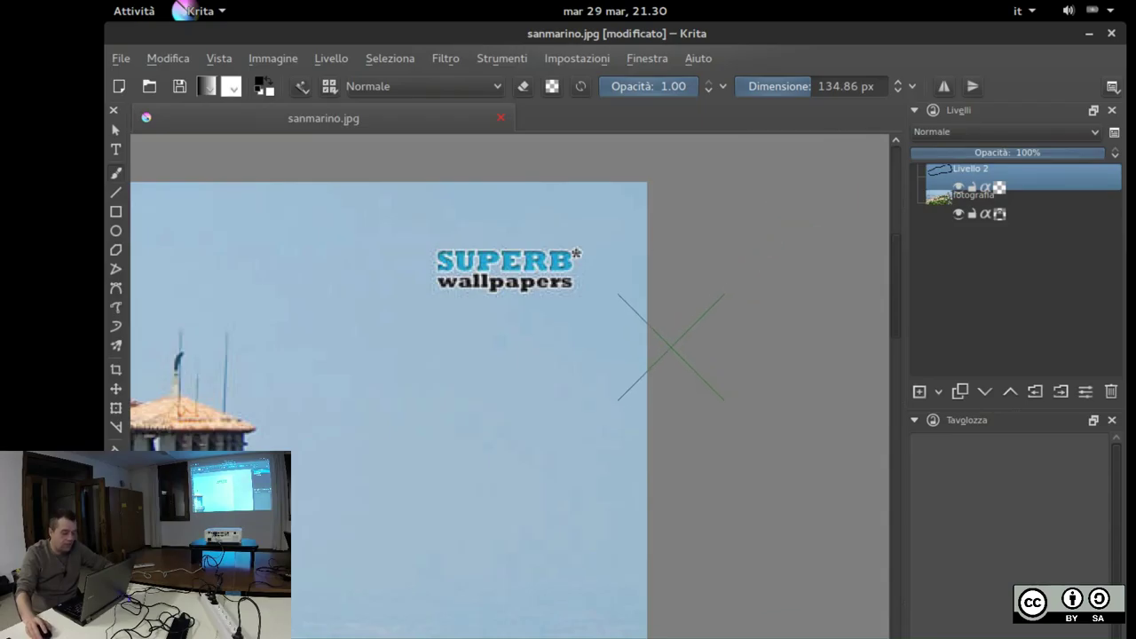
scroll(671, 347, "down", 6)
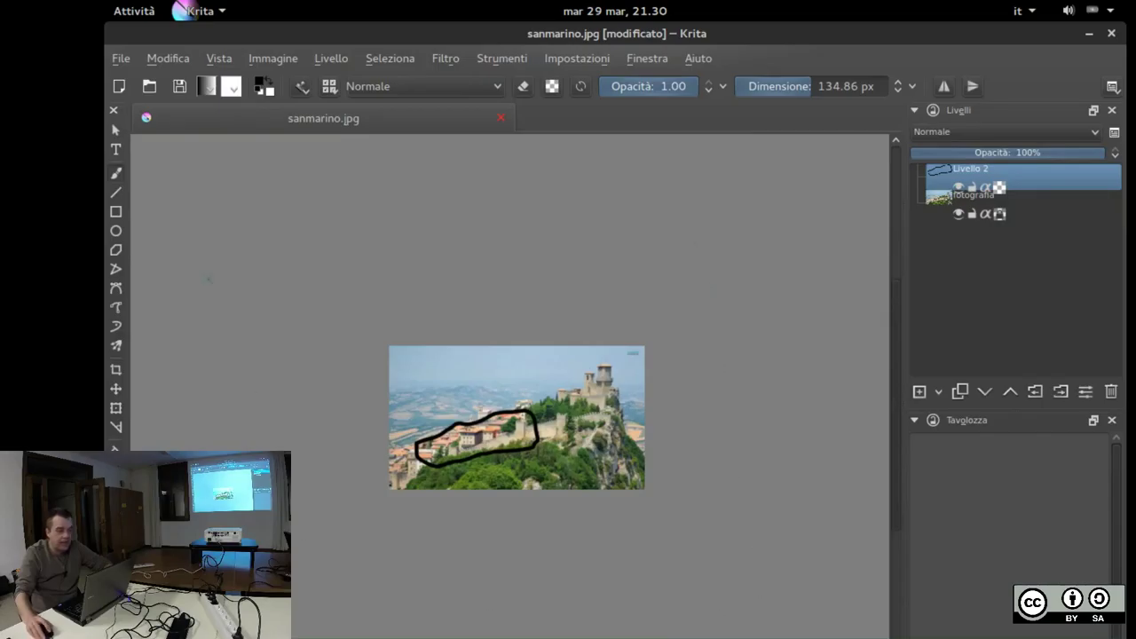
left_click(1064, 163)
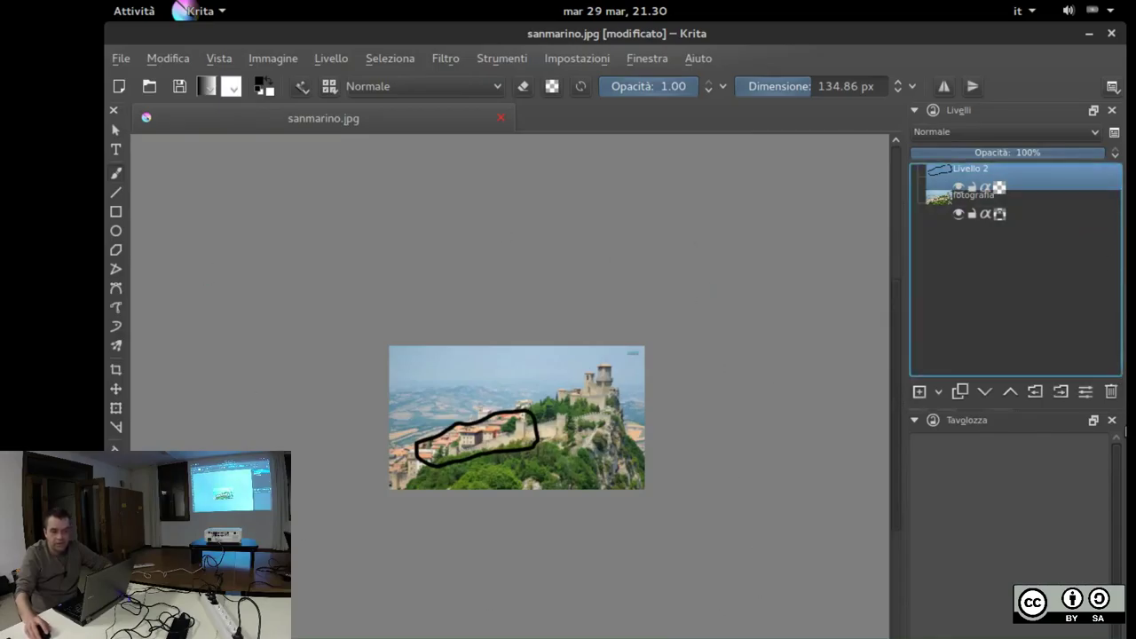
left_click(1111, 393)
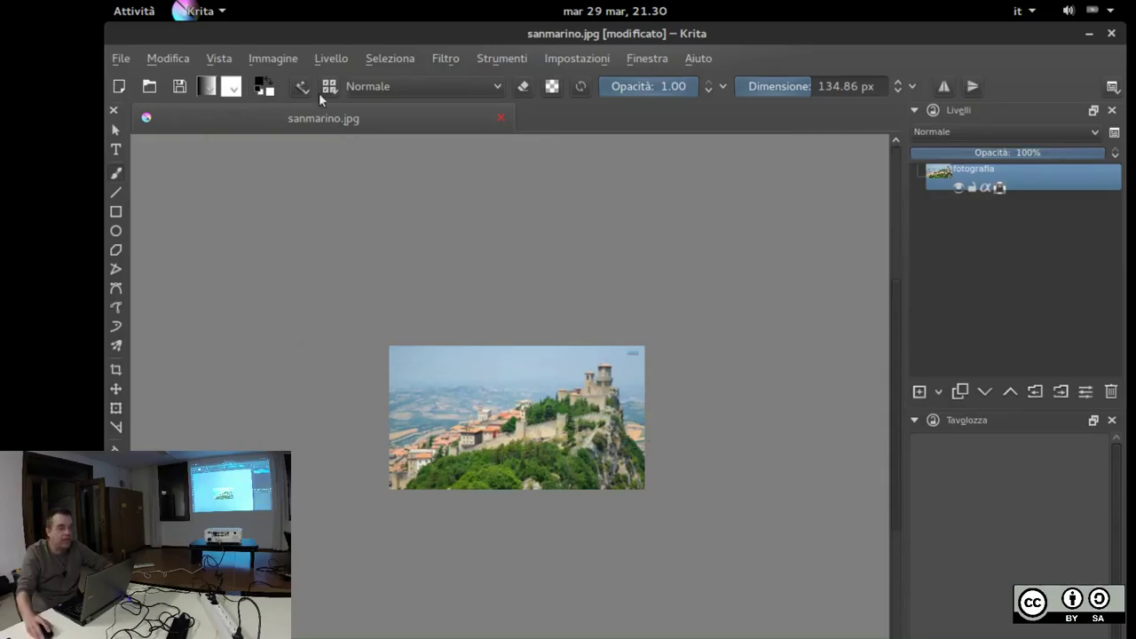
Resize the canvas proportionally to 3000 px wide (3000 × 1688 px) via Ridimensiona la tela
left_click(286, 56)
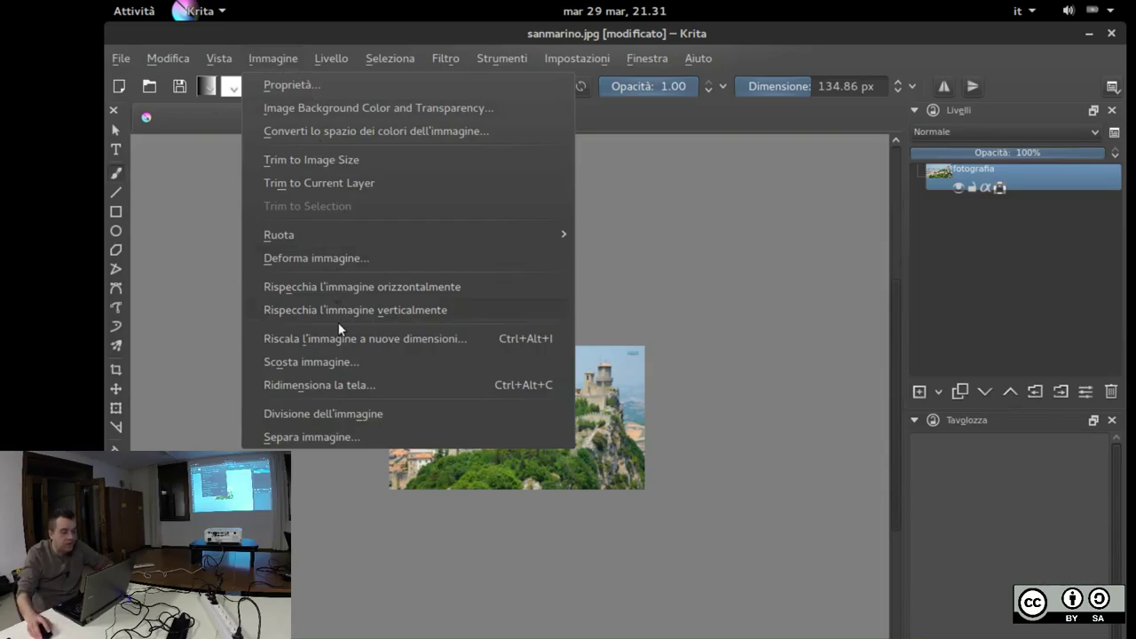
left_click(337, 388)
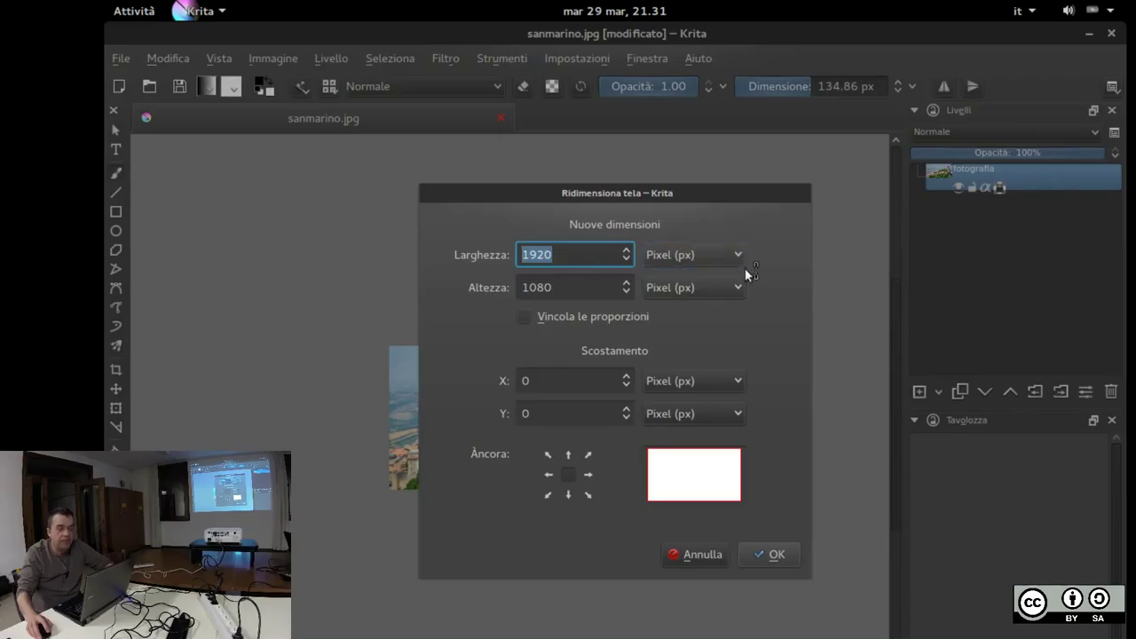
key("alt+v")
double_click(589, 254)
type("3000")
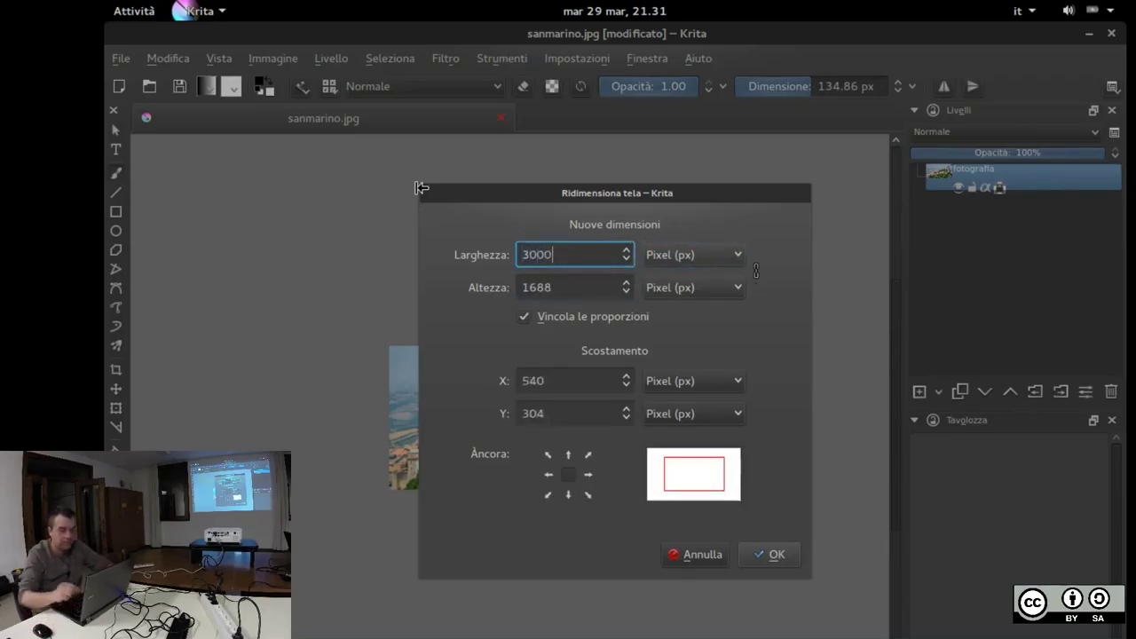
left_click(785, 555)
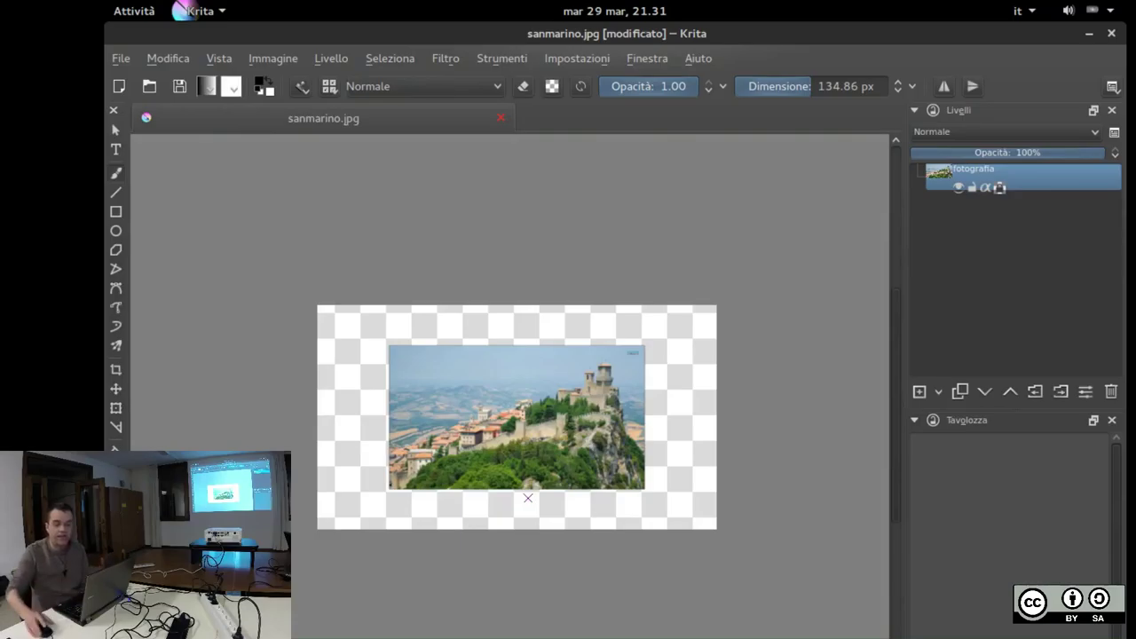
Add an empty Livello 3 layer, hide and select fotografia, and open the canvas size dialog
left_click(938, 185)
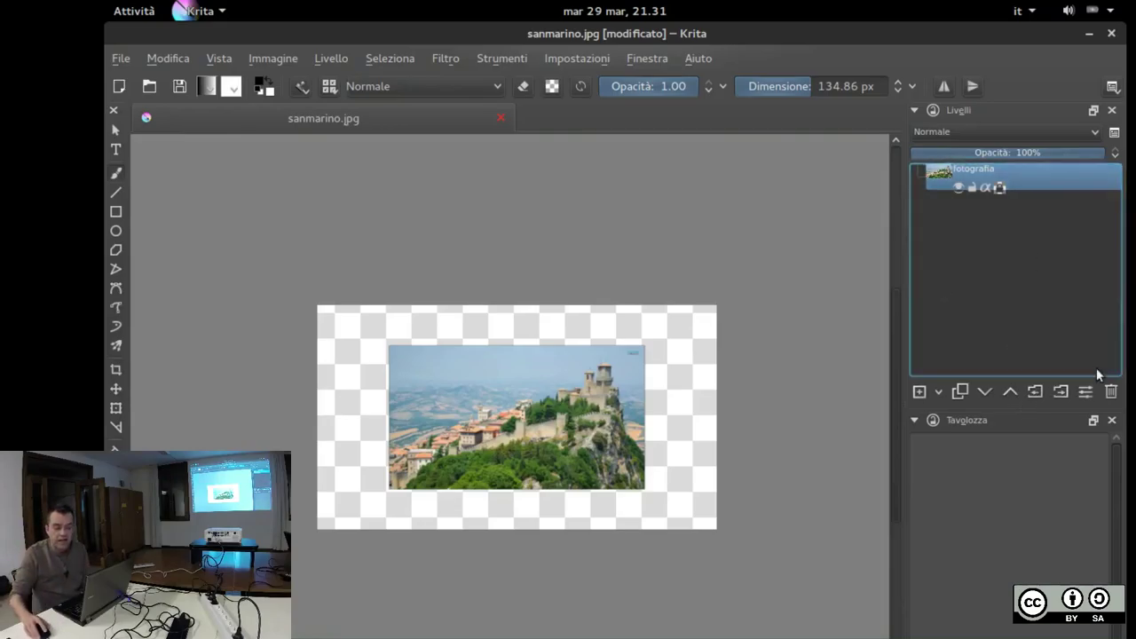
left_click(919, 392)
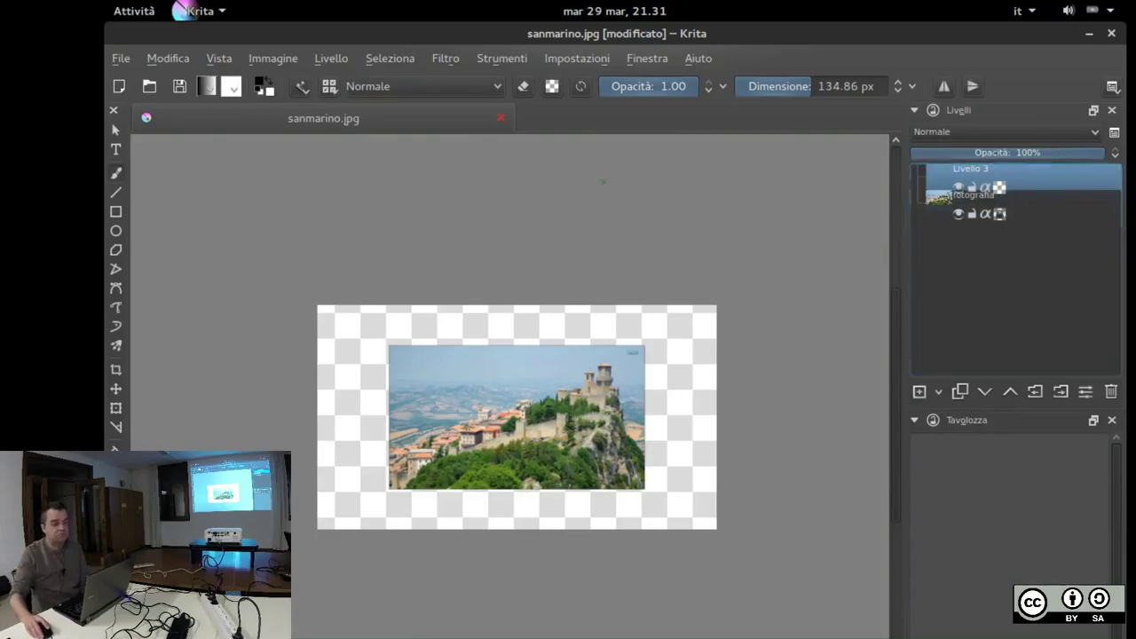
left_click(959, 214)
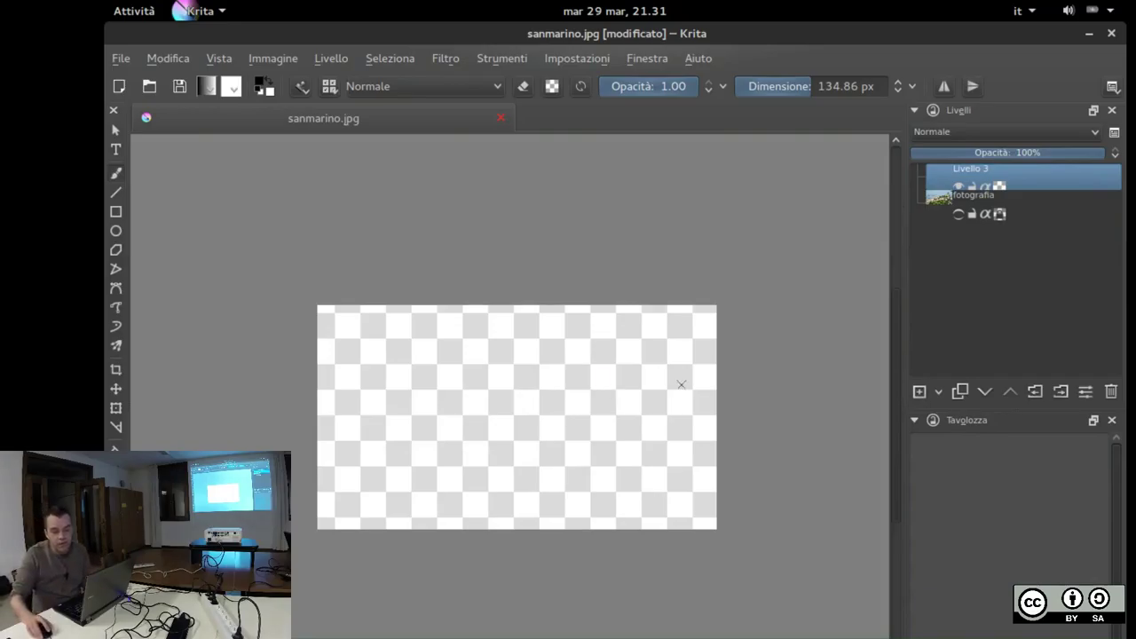
left_click(941, 206)
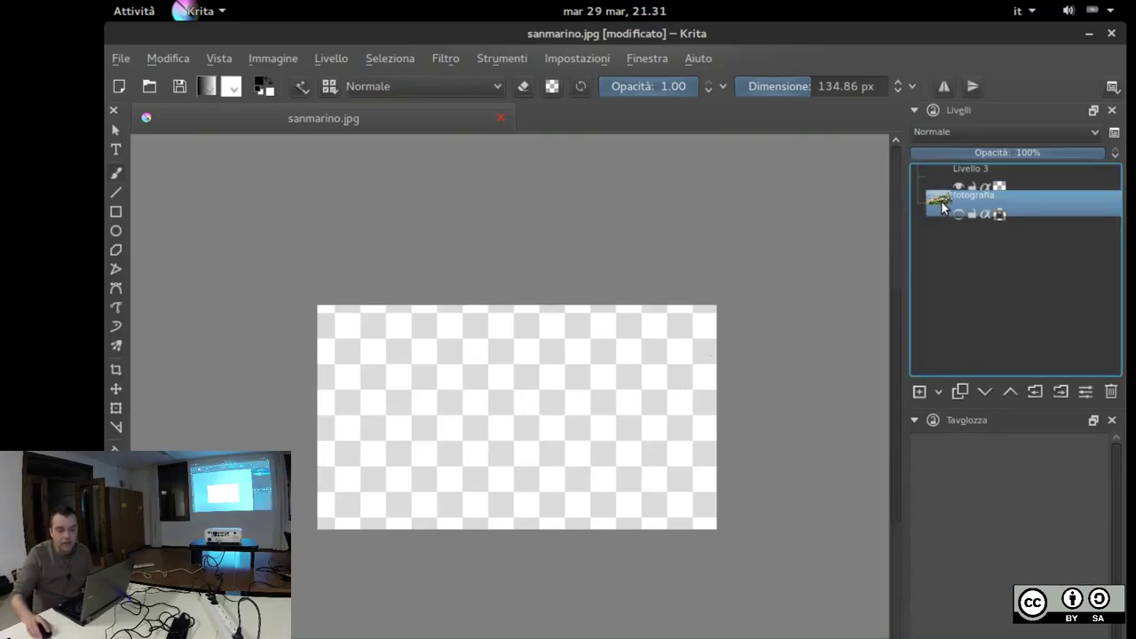
mouse_move(941, 206)
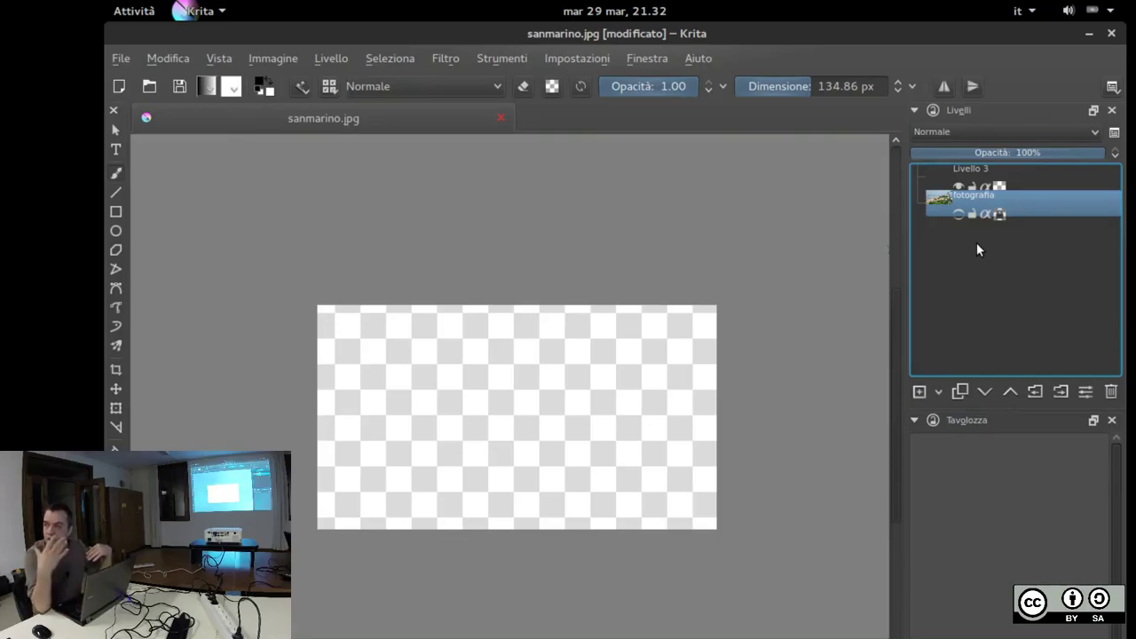
left_click(259, 58)
left_click(306, 385)
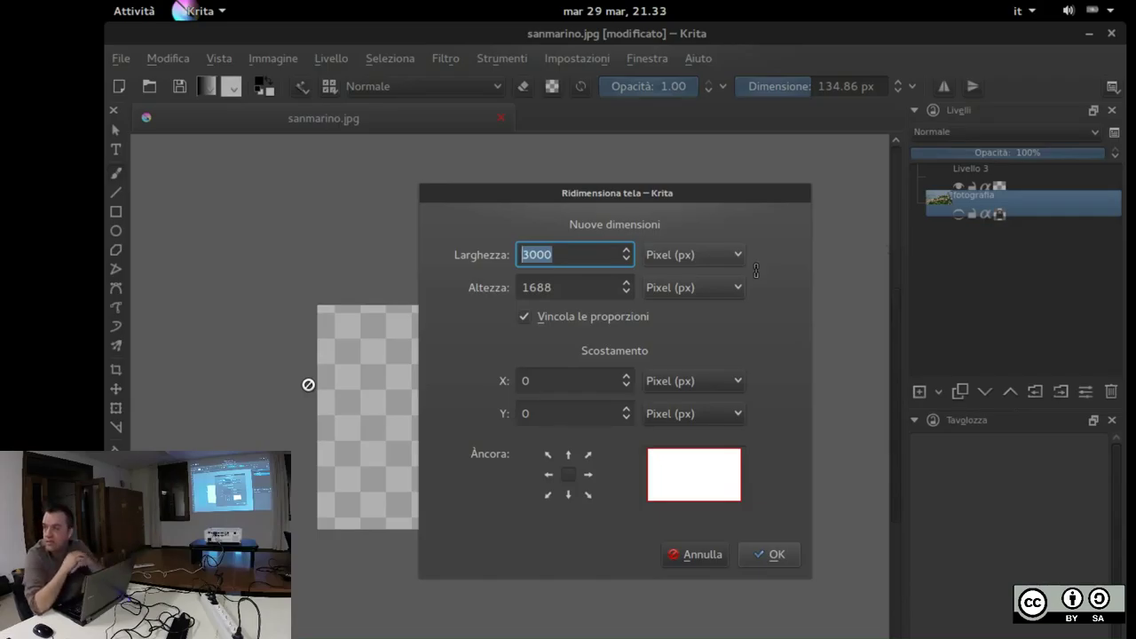
Cancel the canvas resize, remove Livello 3, and make the fotografia layer visible again
left_click(685, 554)
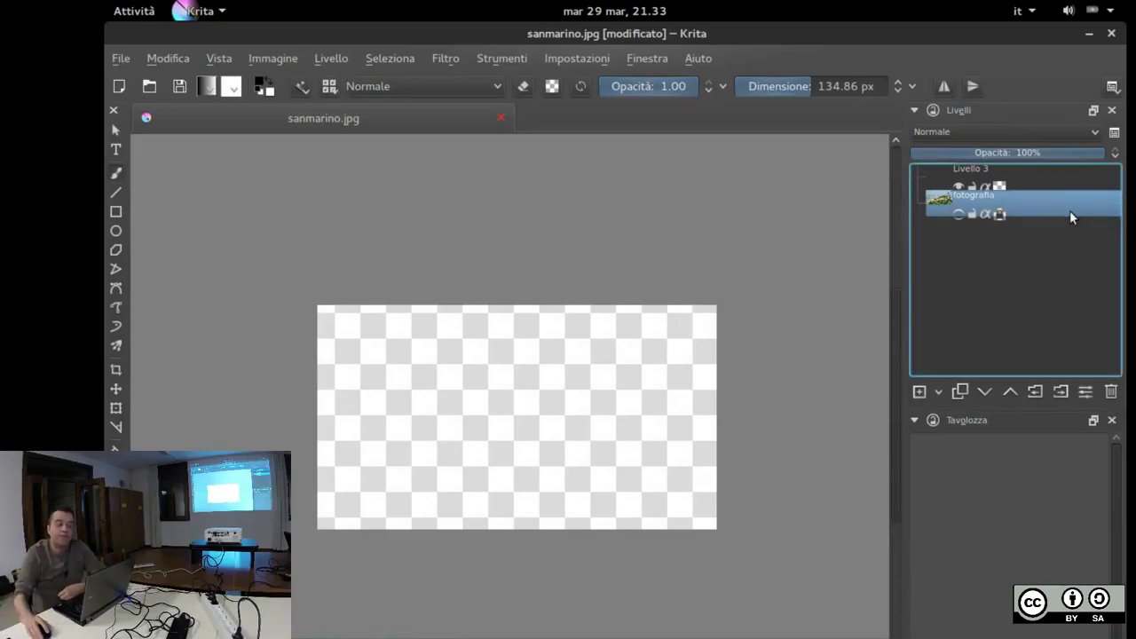
mouse_move(1065, 211)
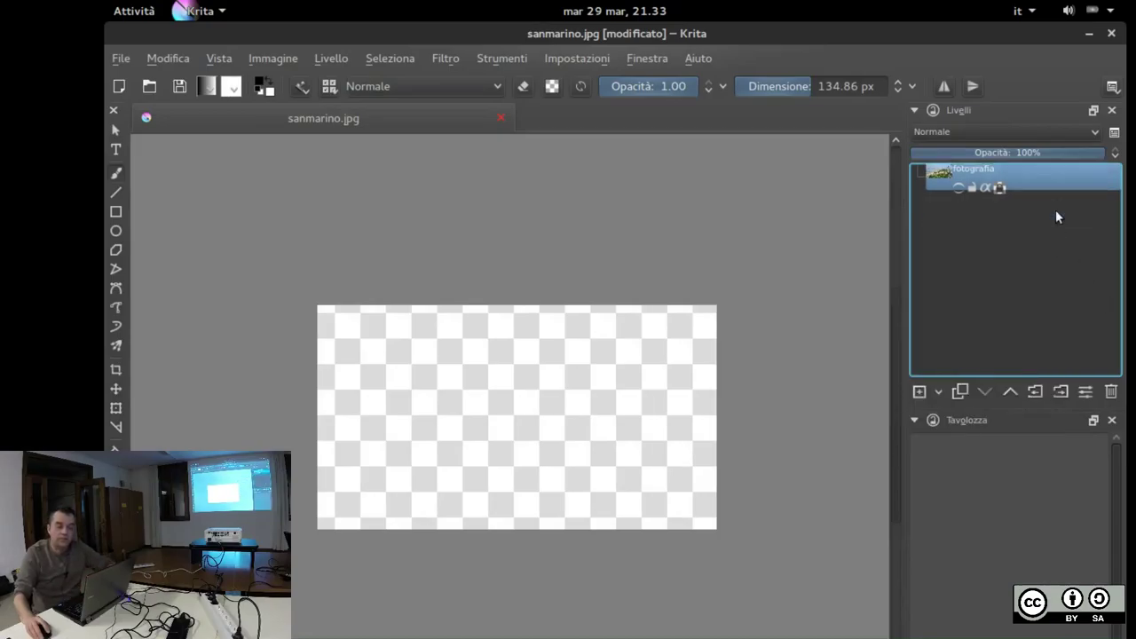
left_click(958, 186)
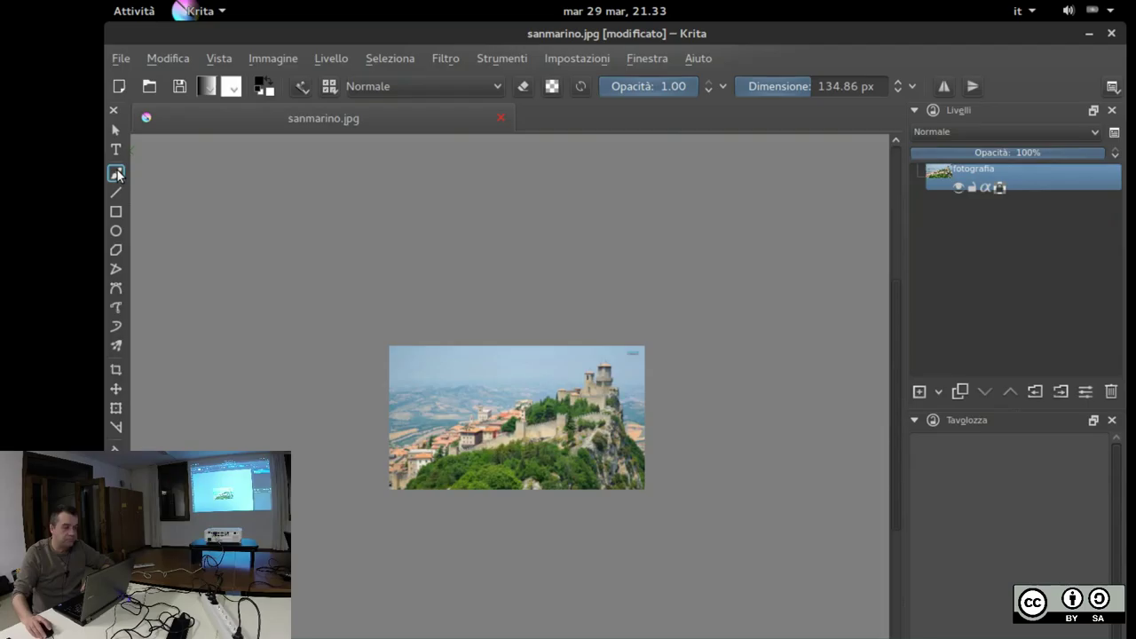
Switch to the 400 px Airbrush_pressure Pixel preset and undo a trial stroke painted across the photo
left_click(301, 86)
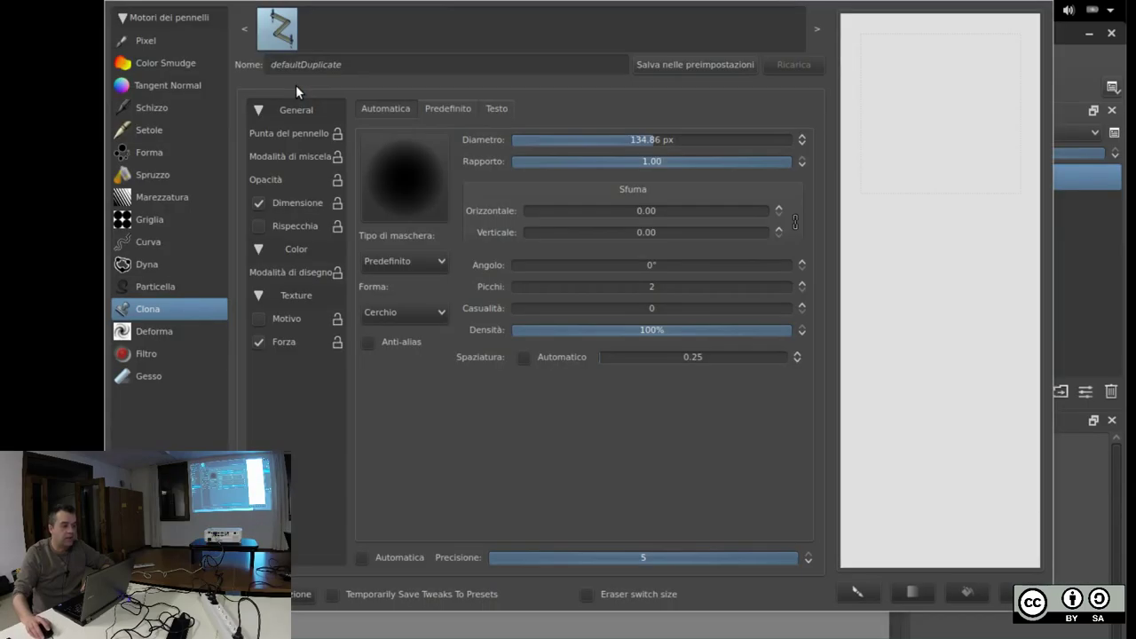
left_click(155, 40)
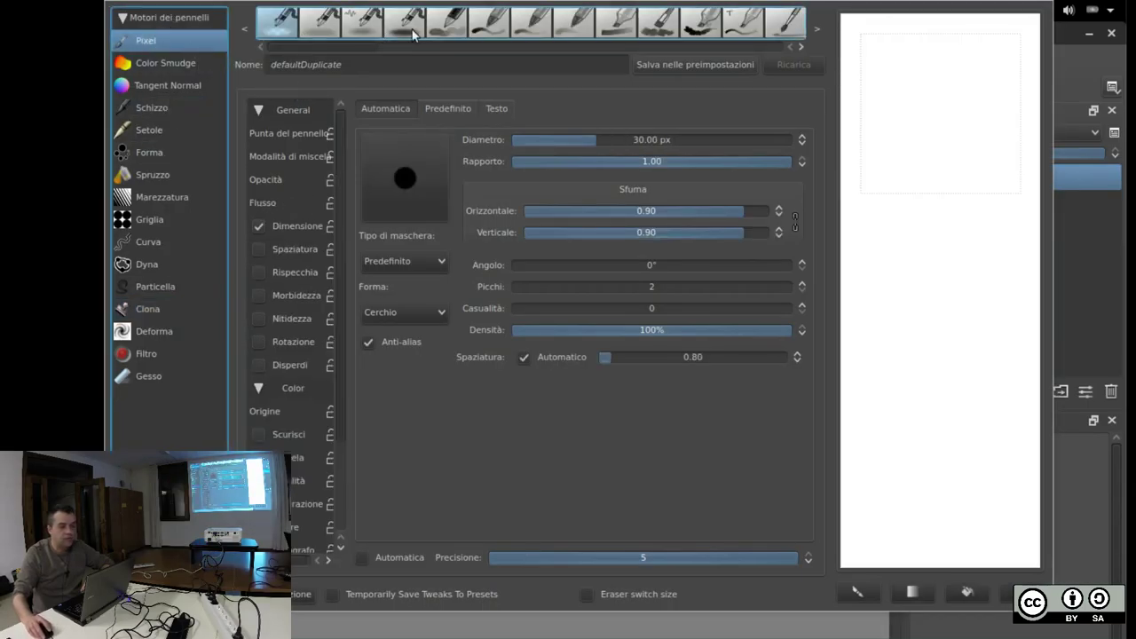
left_click_drag(925, 227, 932, 284)
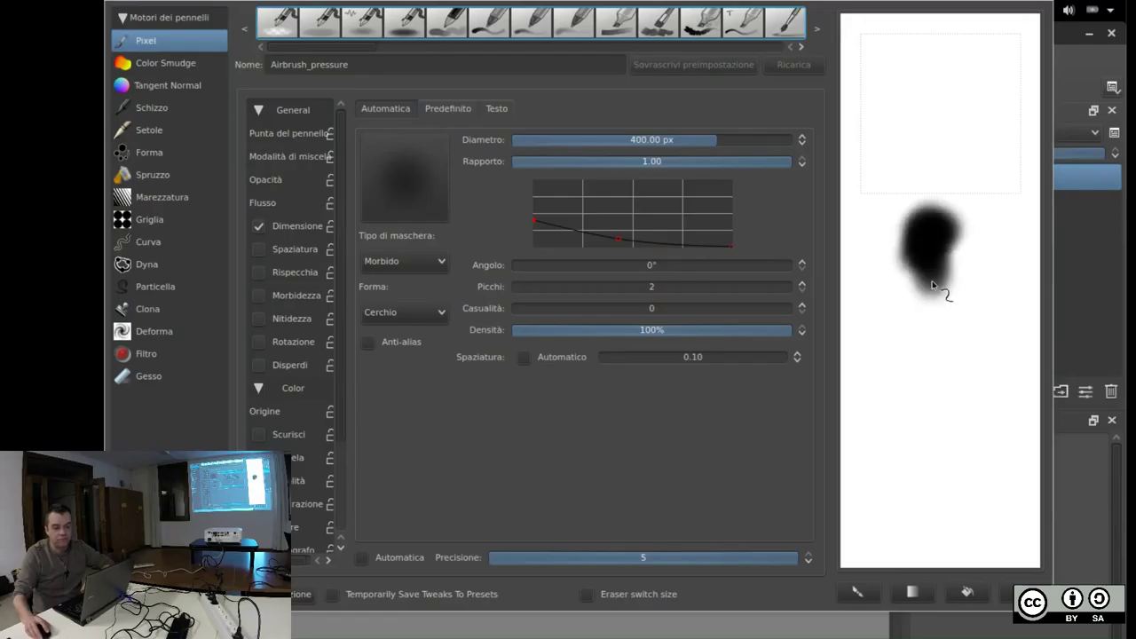
left_click(1086, 504)
left_click_drag(433, 415, 524, 371)
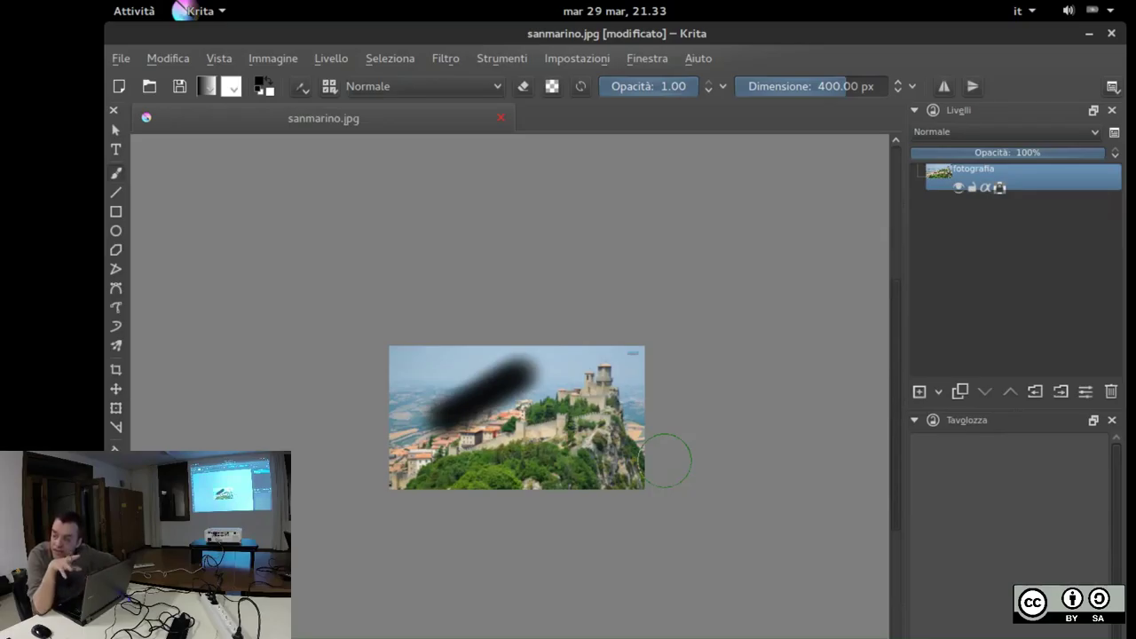
key("ctrl+z")
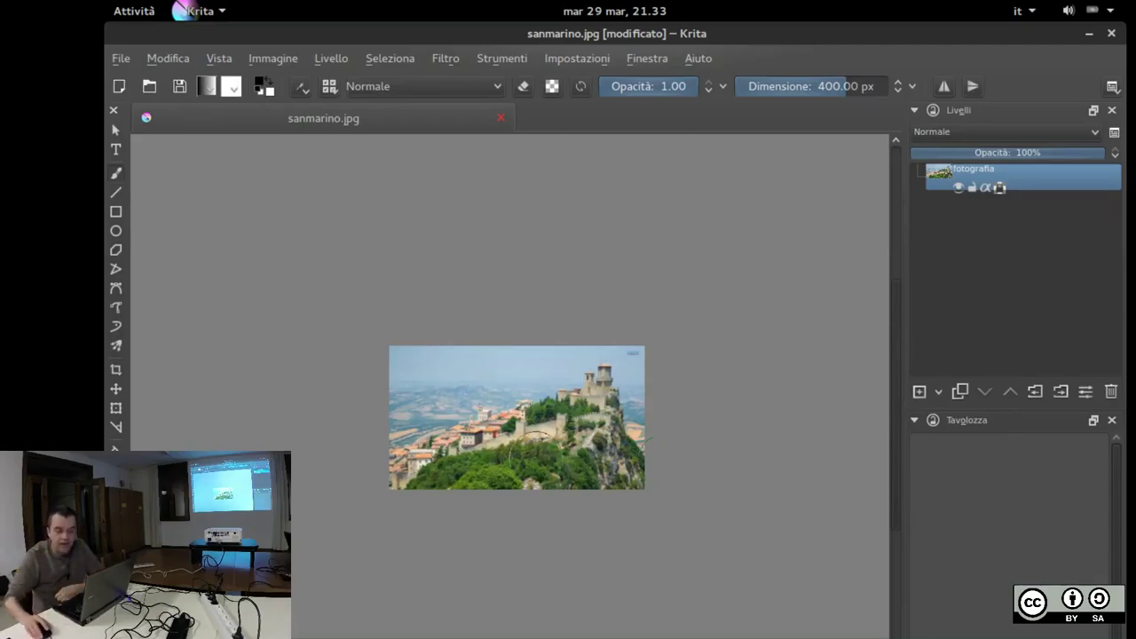
Add a new layer above the photo and rename it 'aerografo'
left_click(921, 391)
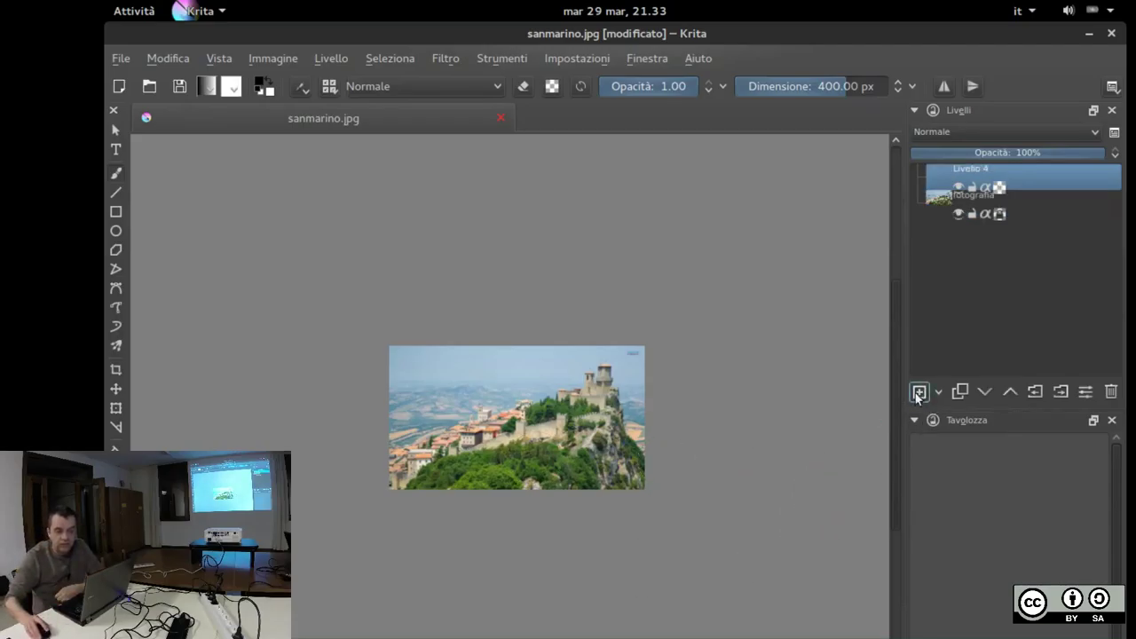
left_click(971, 173)
double_click(975, 170)
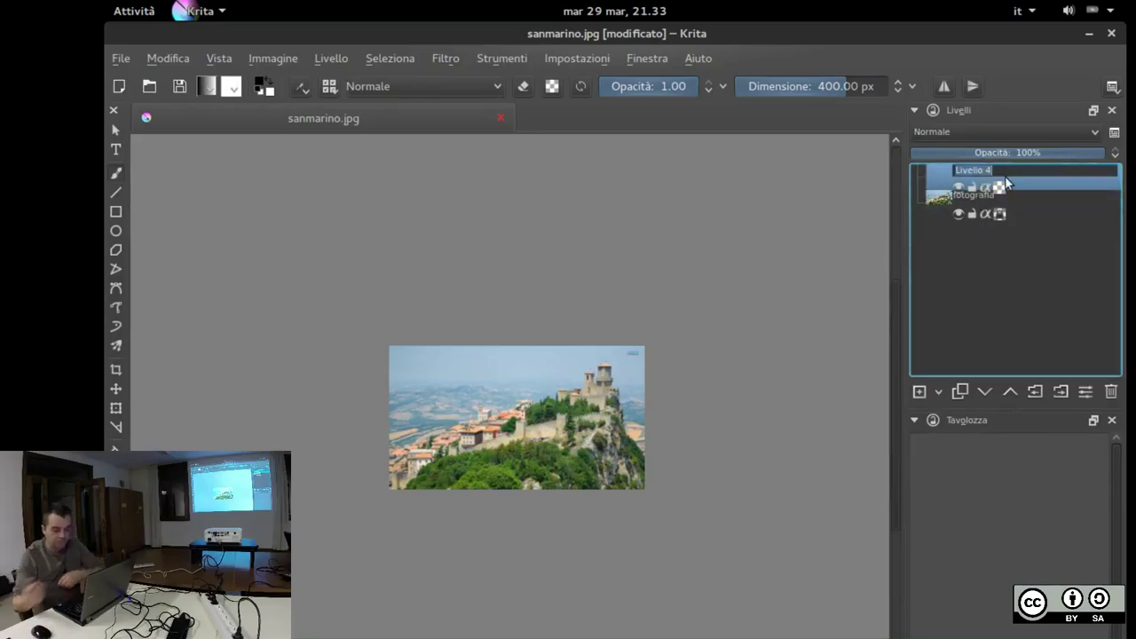
type("aerografo")
key("Return")
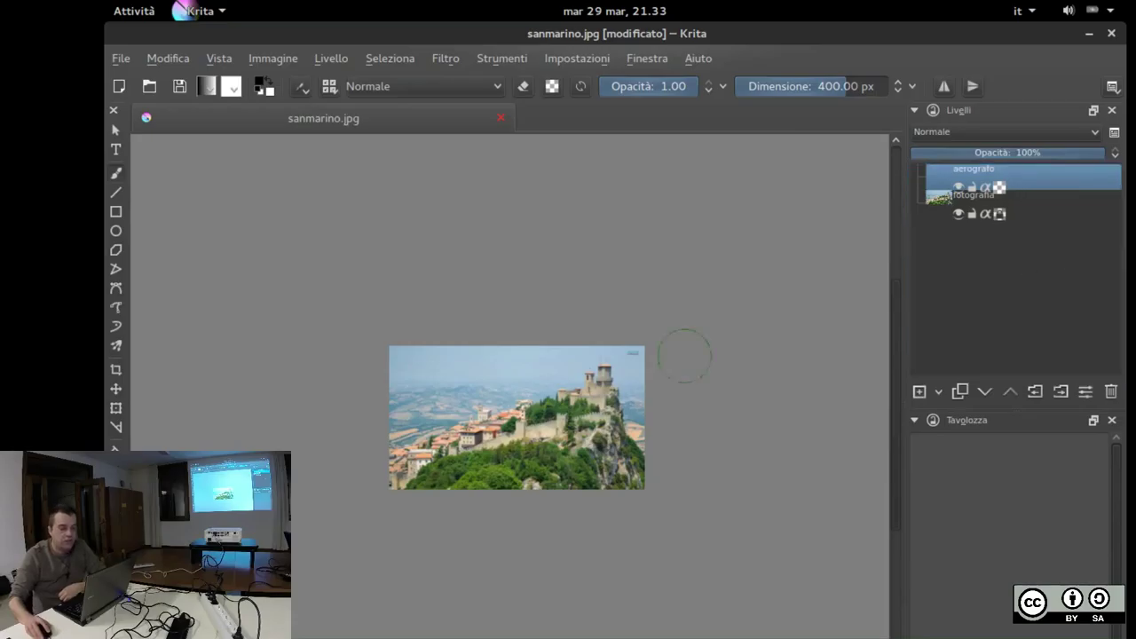
Paint looping black airbrush strokes over the photo on the aerografo layer and toggle its visibility
mouse_move(497, 415)
left_mouse_down()
mouse_move(561, 410)
mouse_move(427, 464)
mouse_move(528, 357)
mouse_move(612, 362)
mouse_move(622, 376)
left_mouse_up()
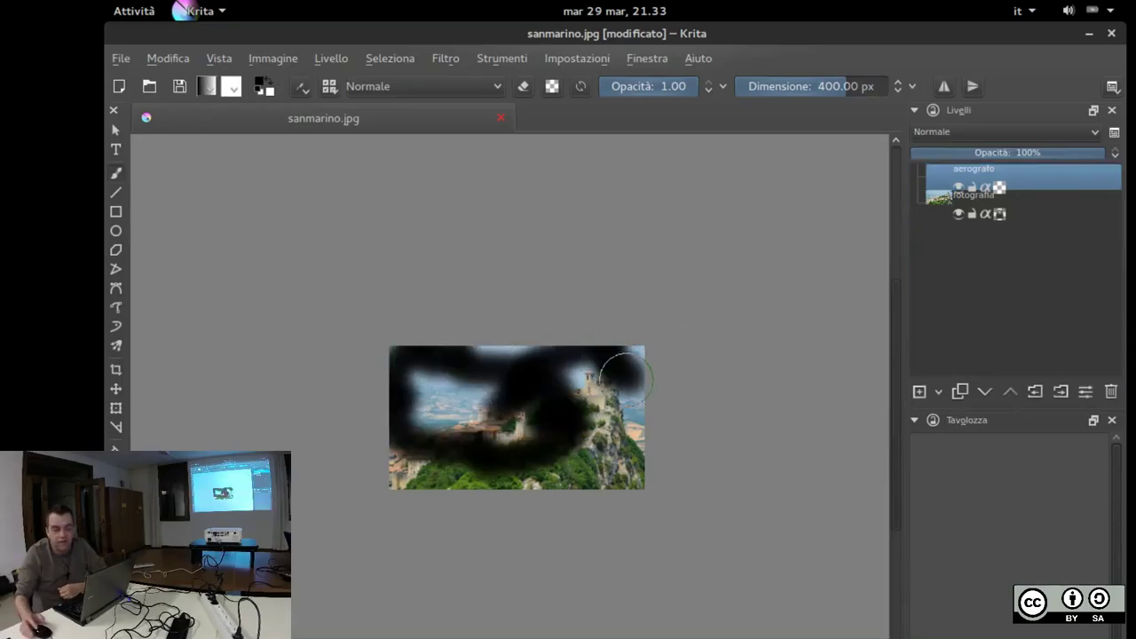
left_click(959, 187)
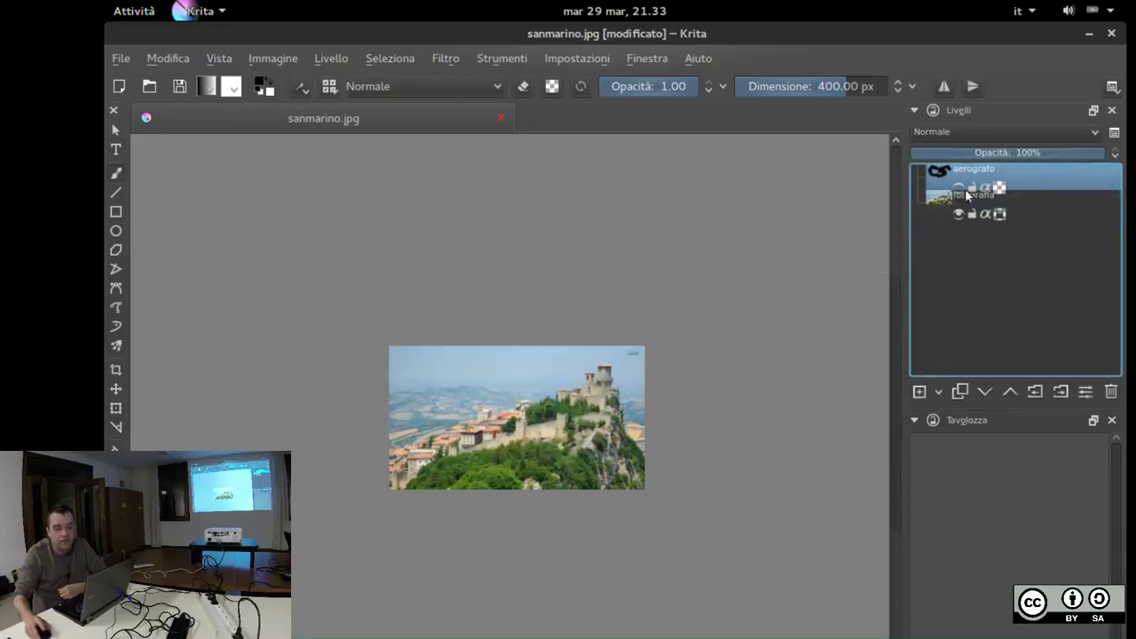
left_click(958, 187)
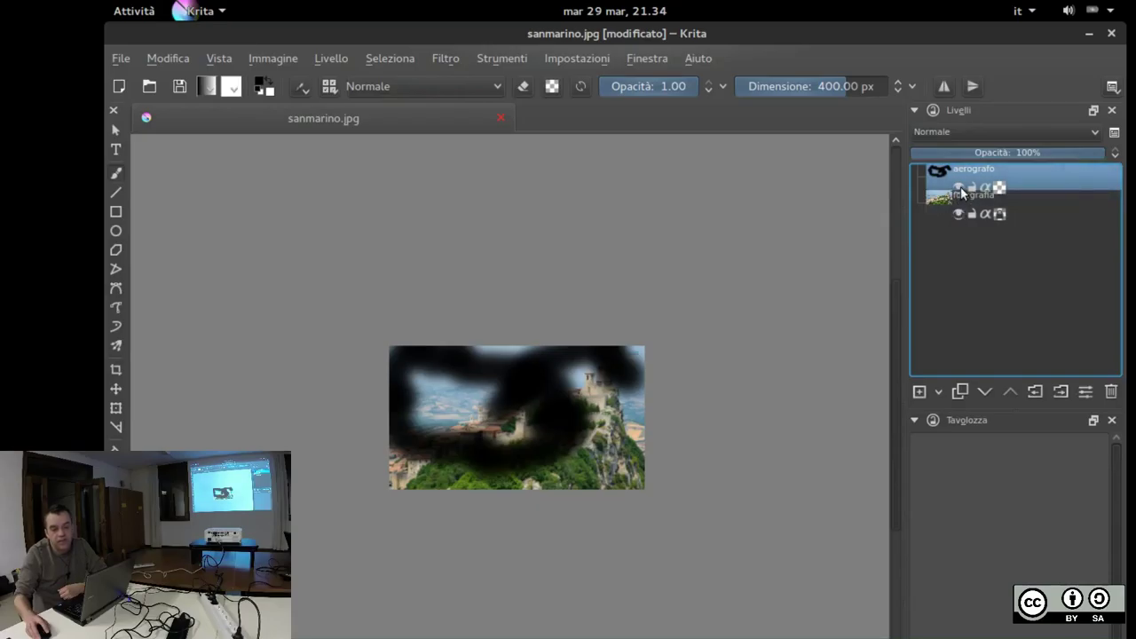
mouse_move(961, 193)
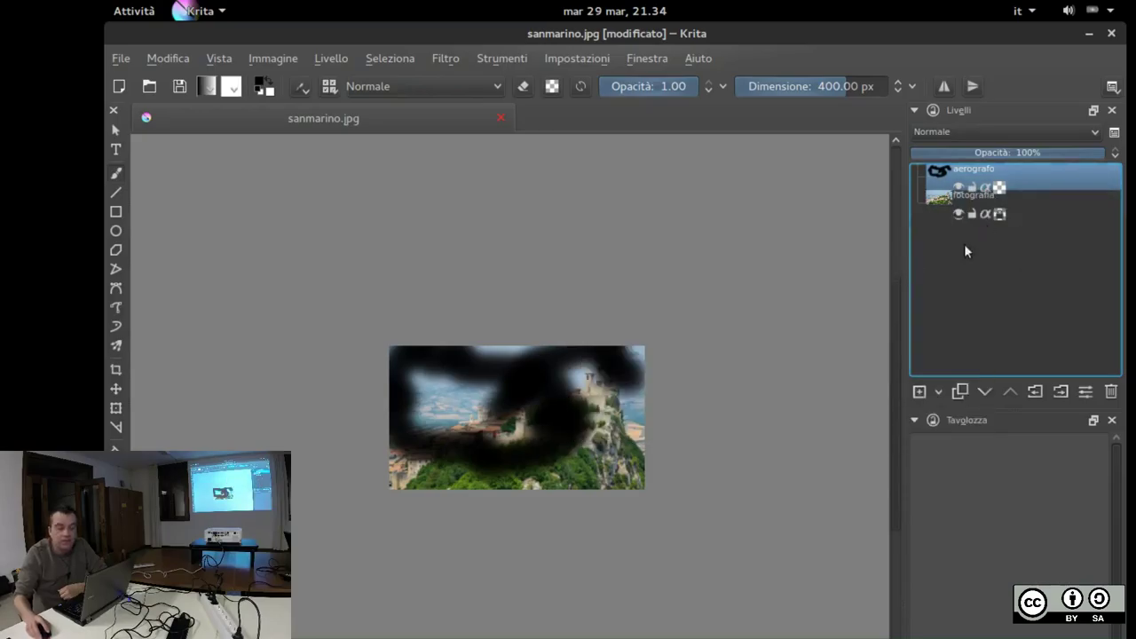
Make the aerografo strokes visible, sample black from the dark area, zoom in, and open the brush editor
left_click(958, 187)
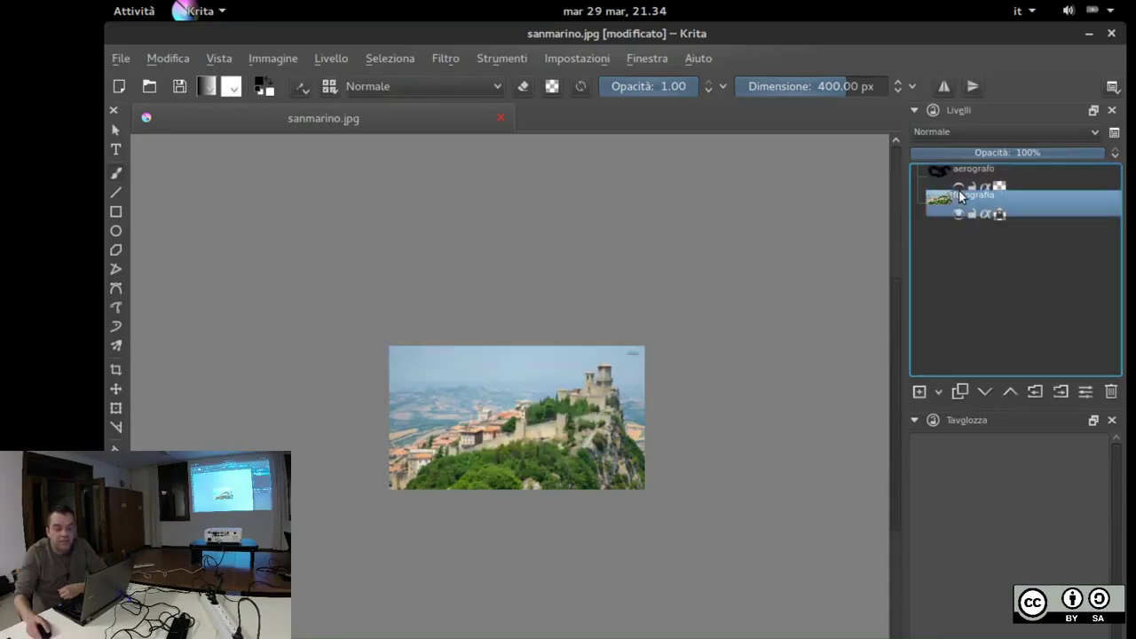
left_click(960, 190)
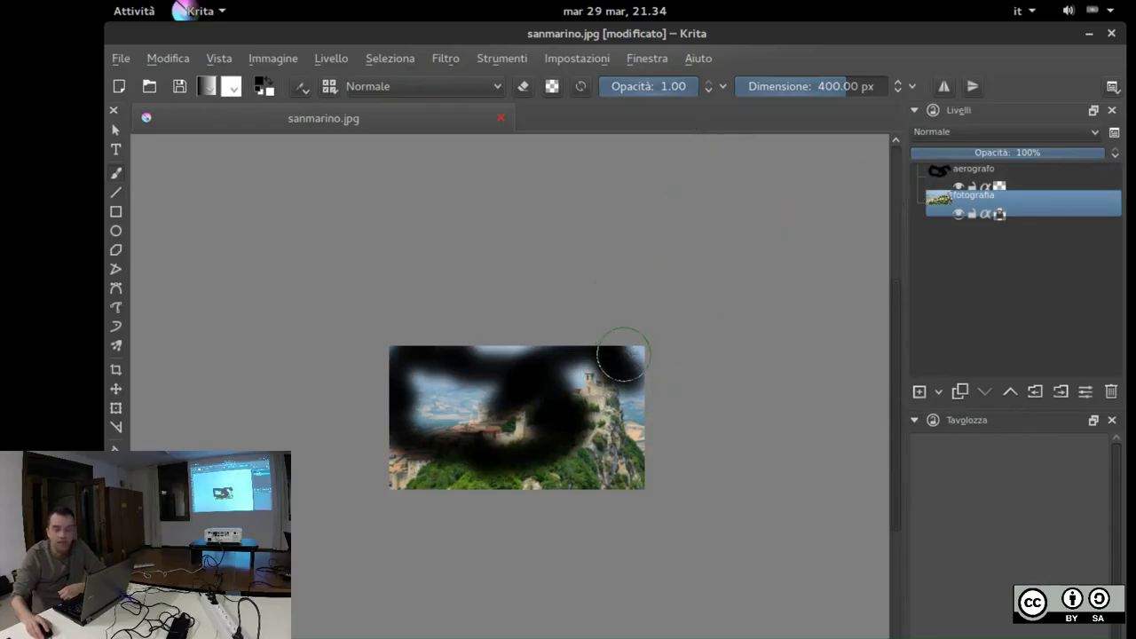
left_click(557, 434, "ctrl")
scroll(557, 434, "up", 4)
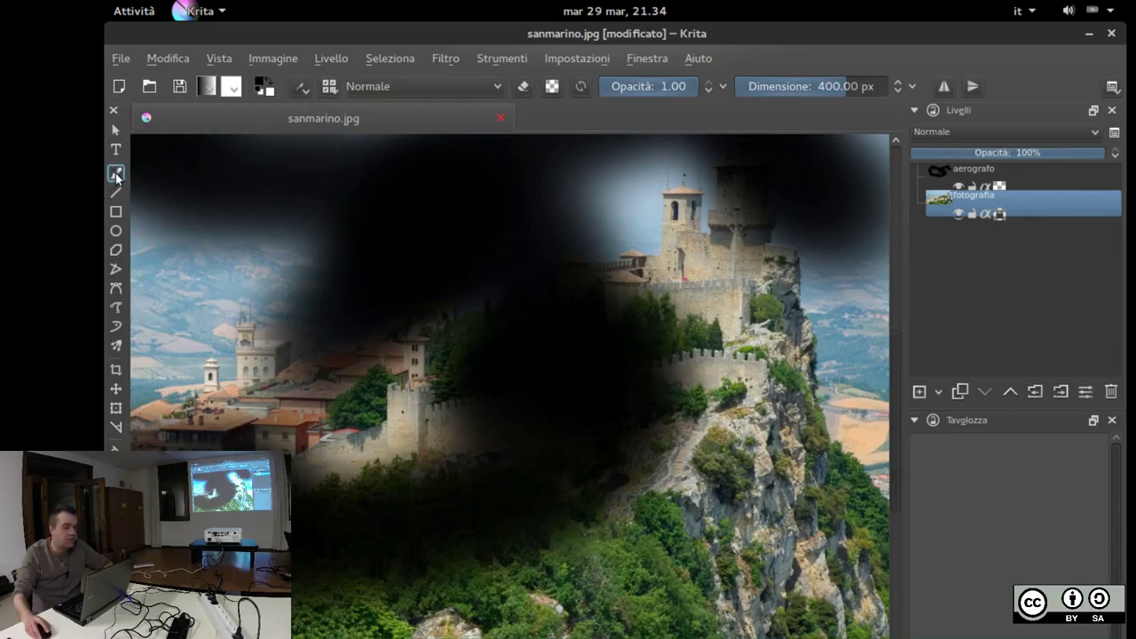
left_click(300, 86)
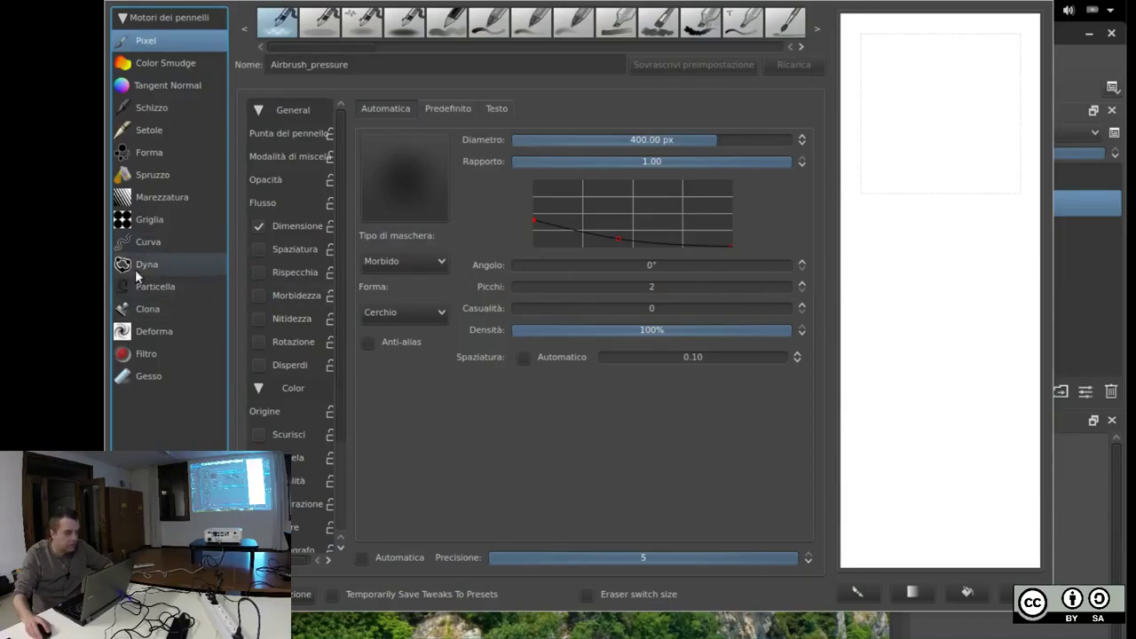
Try the Clona and Schizzo engines with fade at 1.00, then choose the 128 px Sketch_ink_big preset
left_click(148, 307)
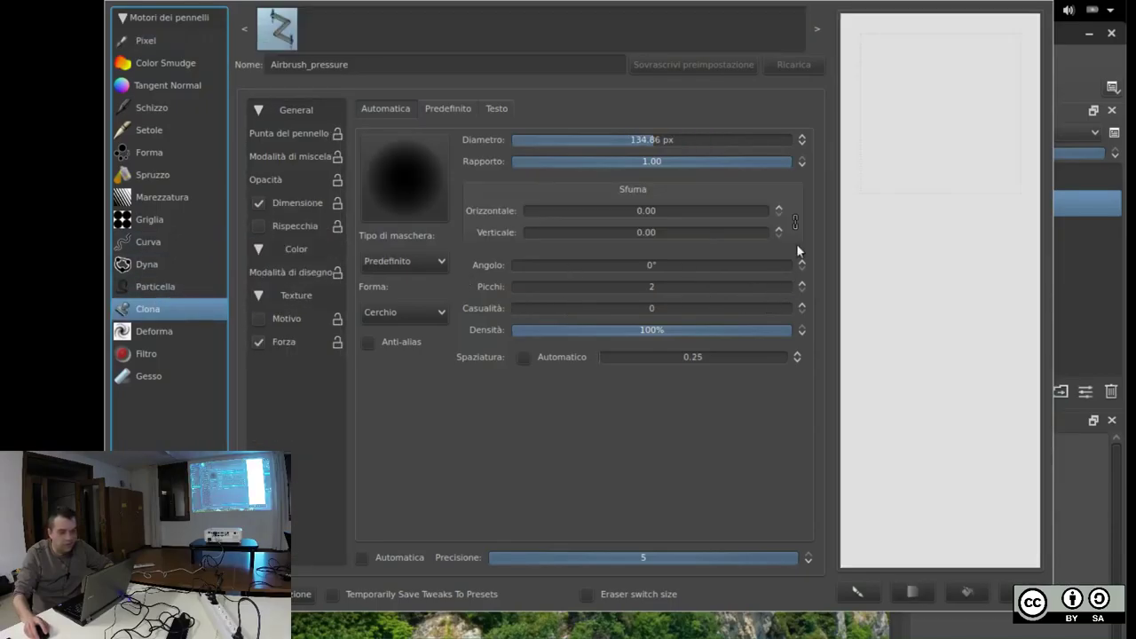
left_click_drag(526, 210, 1033, 263)
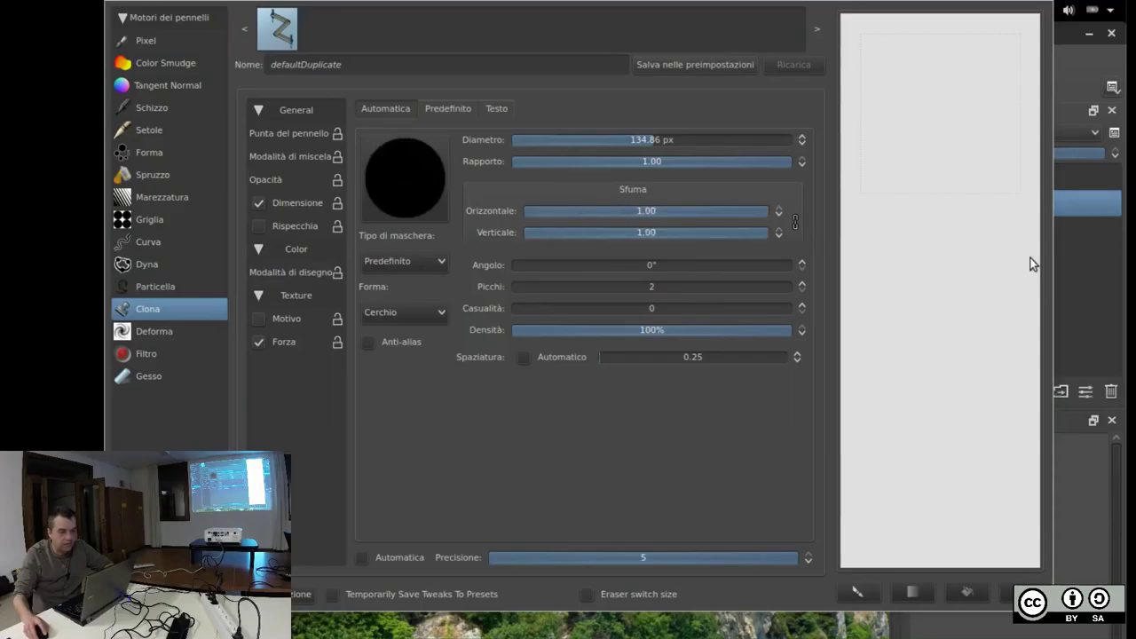
left_click(154, 108)
left_click_drag(642, 211, 857, 213)
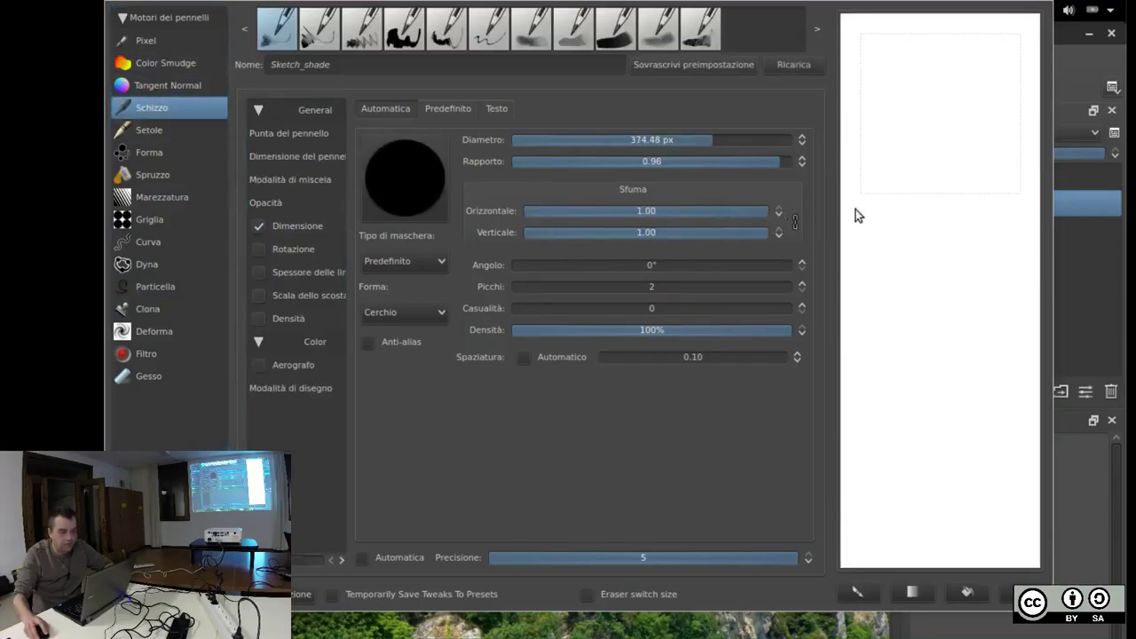
mouse_move(953, 325)
left_mouse_down()
mouse_move(944, 354)
mouse_move(918, 365)
mouse_move(995, 366)
mouse_move(975, 396)
left_mouse_up()
left_click(573, 29)
mouse_move(923, 252)
left_mouse_down()
mouse_move(890, 281)
mouse_move(877, 329)
mouse_move(927, 297)
left_mouse_up()
Undo the ink strokes painted on the photo, then paint black ink over the castle wall on aerografo
left_click(1103, 325)
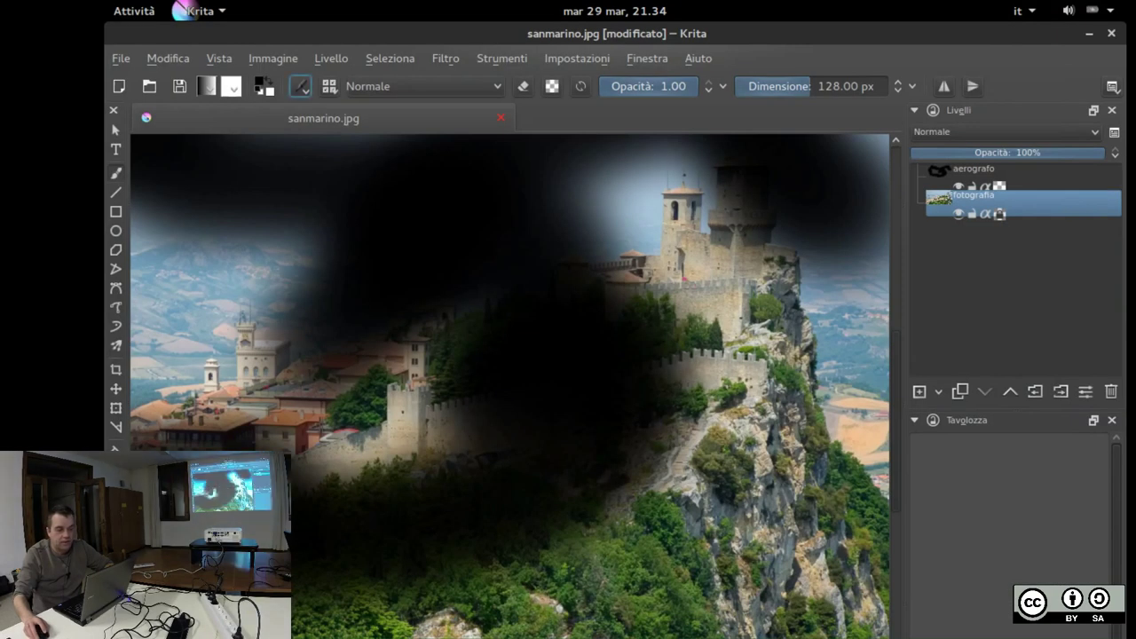
mouse_move(747, 337)
left_mouse_down()
mouse_move(603, 396)
mouse_move(687, 337)
mouse_move(549, 393)
mouse_move(692, 371)
mouse_move(643, 444)
mouse_move(758, 392)
mouse_move(563, 456)
left_mouse_up()
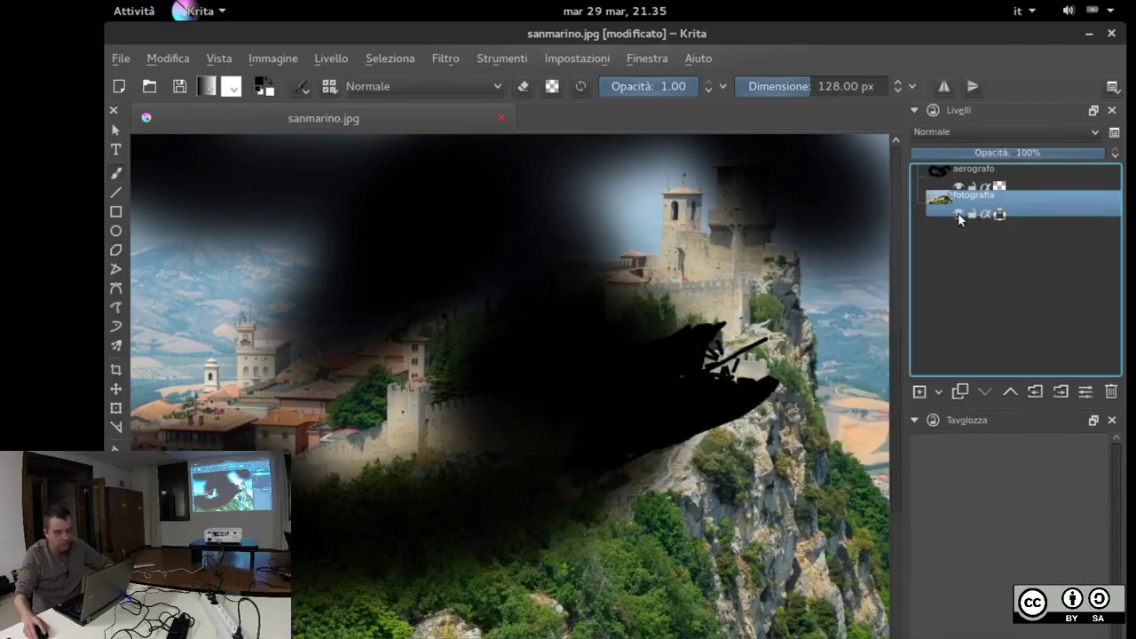
key("ctrl+z")
left_click(1005, 168)
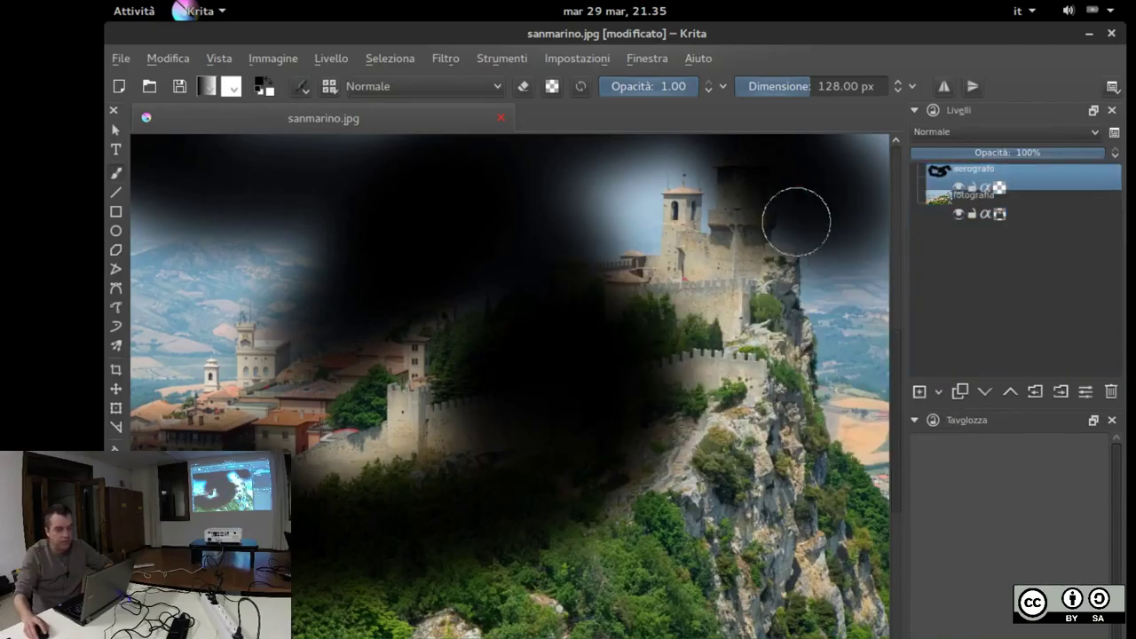
mouse_move(676, 309)
left_mouse_down()
mouse_move(661, 336)
mouse_move(707, 323)
mouse_move(583, 387)
mouse_move(615, 402)
mouse_move(690, 361)
mouse_move(694, 390)
mouse_move(663, 392)
mouse_move(663, 423)
mouse_move(697, 463)
mouse_move(669, 499)
mouse_move(644, 492)
mouse_move(605, 433)
mouse_move(716, 502)
mouse_move(657, 497)
left_mouse_up()
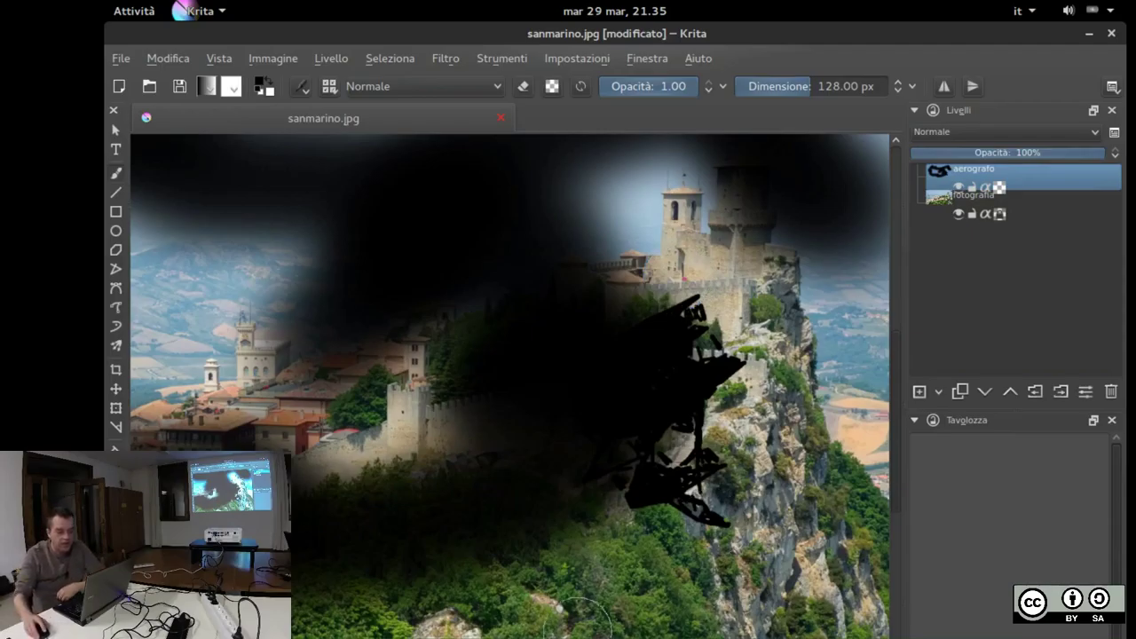
Paint black Sketch_ink_big strokes across the castle and down the tower's right side
mouse_move(613, 271)
left_mouse_down()
mouse_move(663, 255)
mouse_move(786, 228)
mouse_move(794, 238)
mouse_move(772, 325)
mouse_move(813, 308)
mouse_move(841, 313)
mouse_move(790, 290)
mouse_move(715, 290)
mouse_move(689, 308)
mouse_move(732, 262)
mouse_move(751, 331)
mouse_move(804, 379)
mouse_move(809, 333)
mouse_move(742, 383)
mouse_move(790, 406)
mouse_move(803, 431)
mouse_move(767, 419)
mouse_move(732, 428)
mouse_move(792, 423)
left_mouse_up()
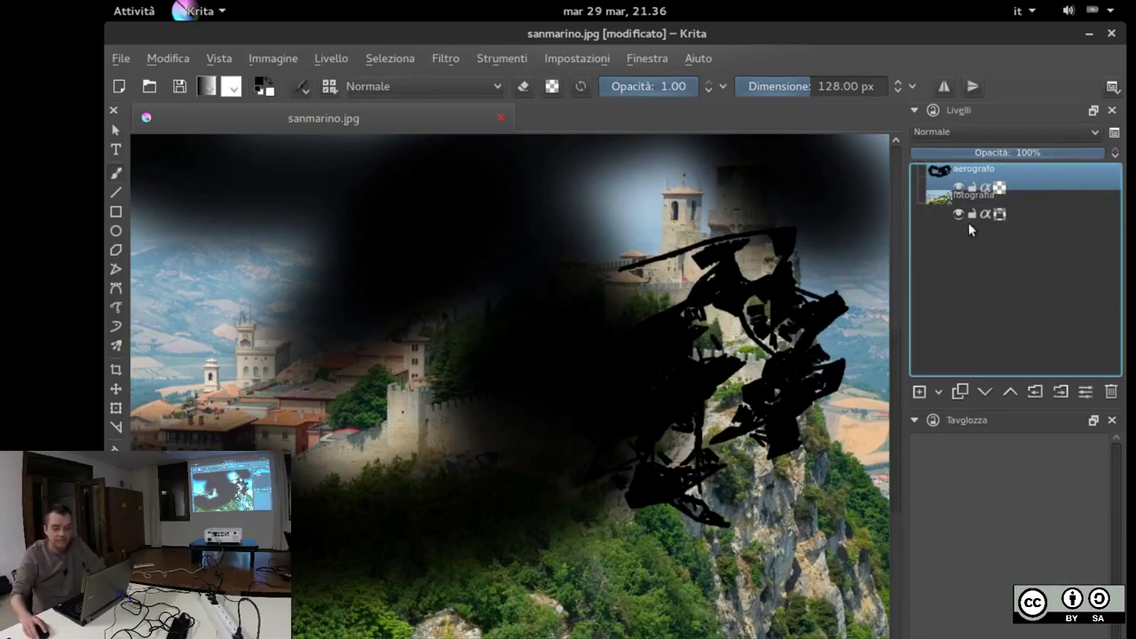
mouse_move(1010, 182)
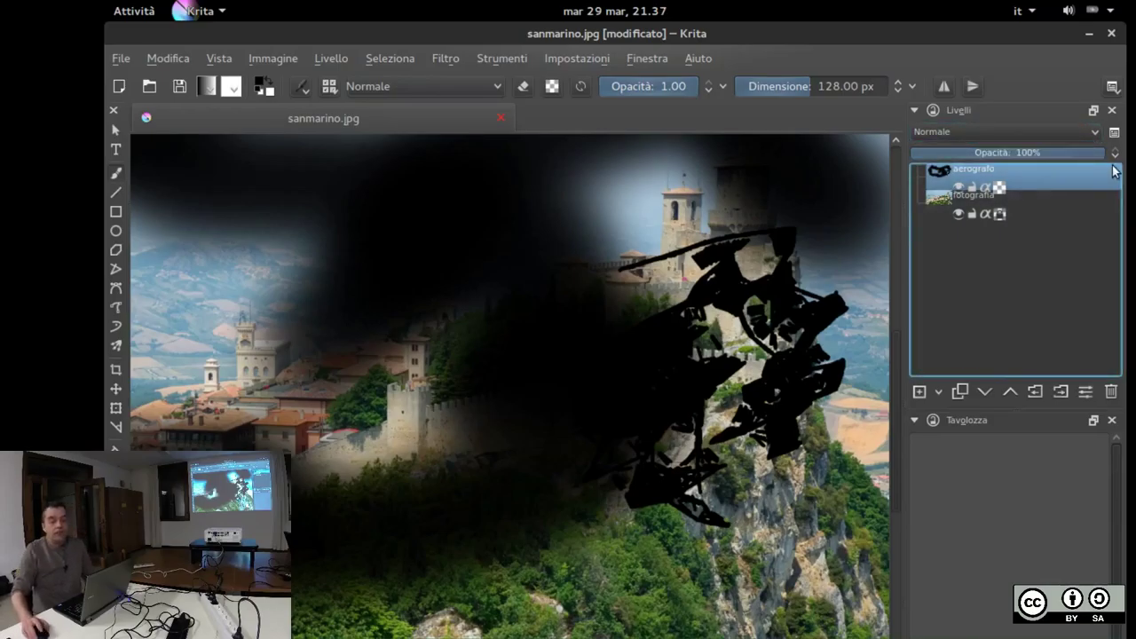
mouse_move(1115, 171)
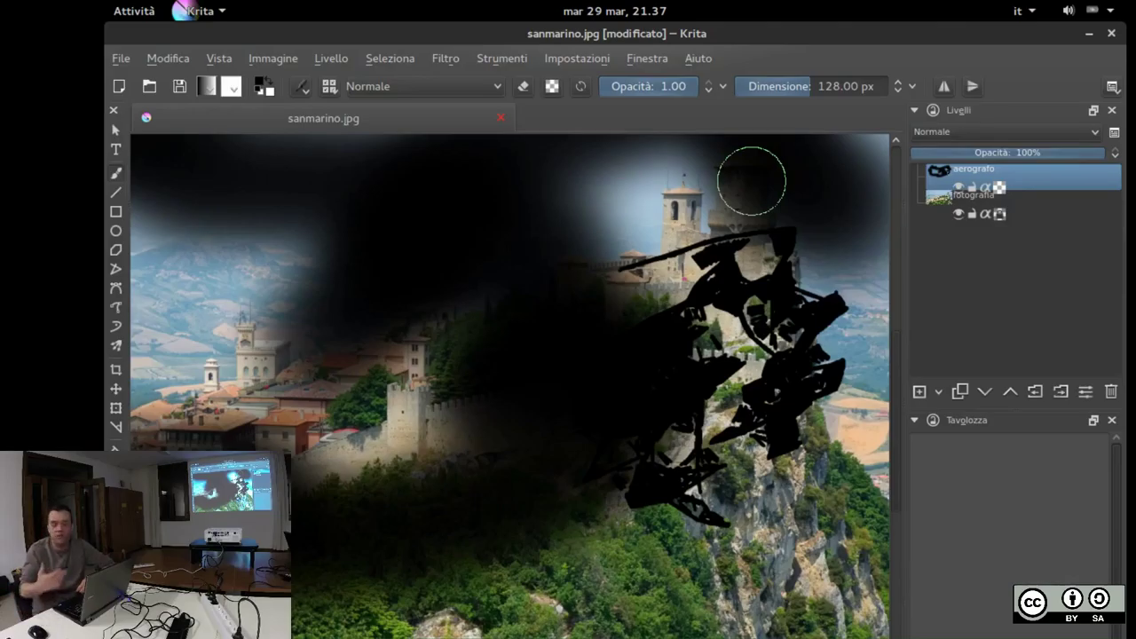
left_click(965, 244)
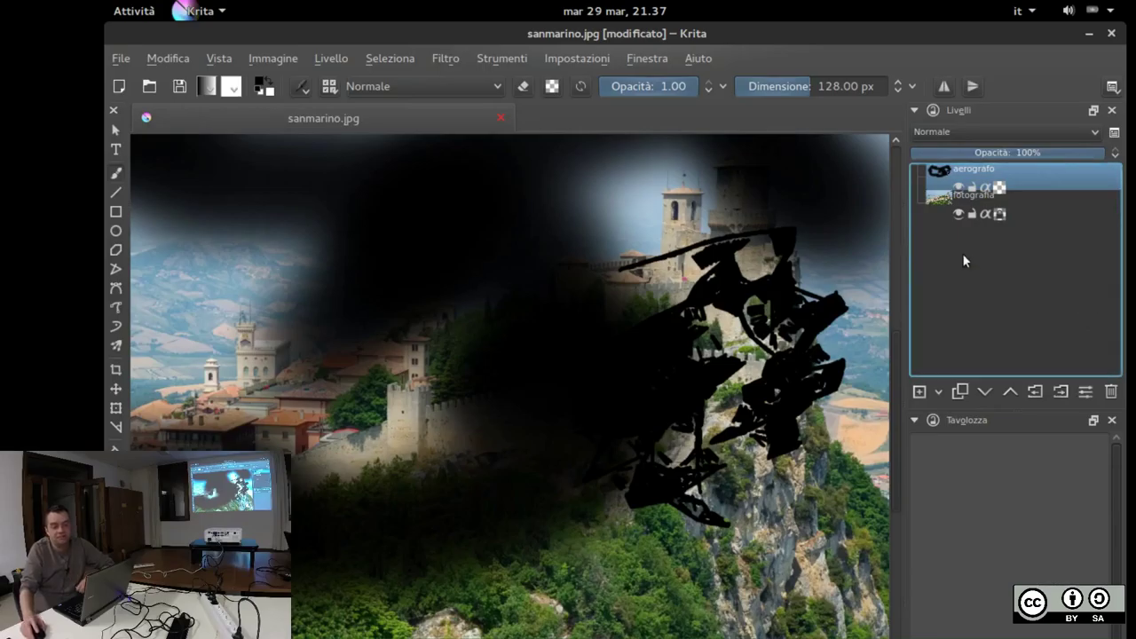
Turn off the aerografo layer's visibility so the clean castle photo shows
left_click(959, 186)
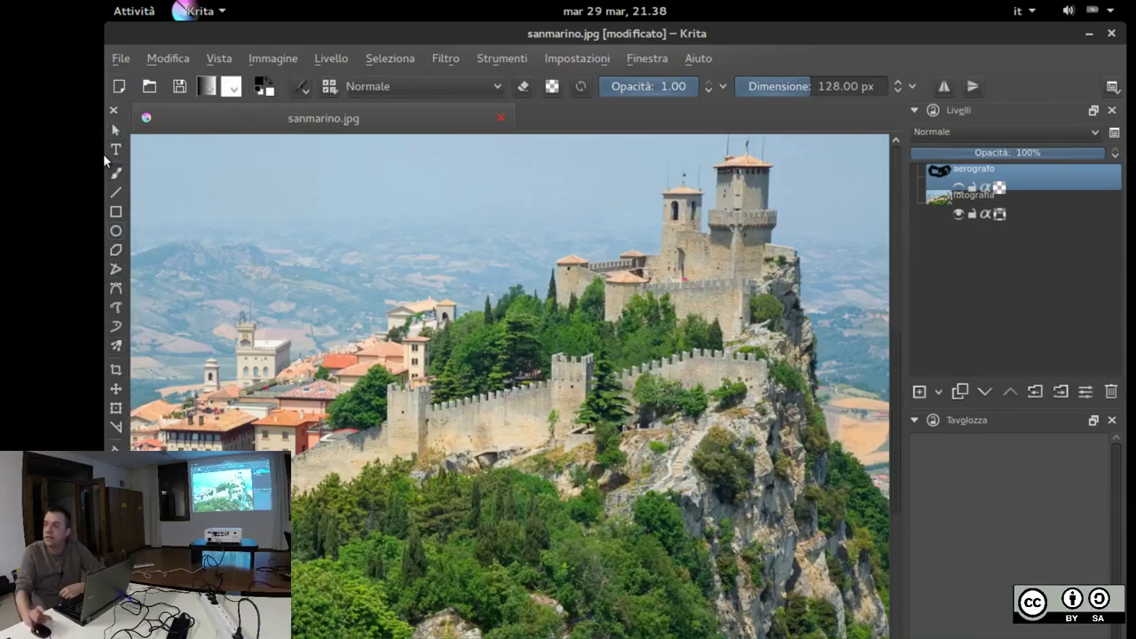
Select the Freehand Brush tool in the toolbox
left_click(115, 173)
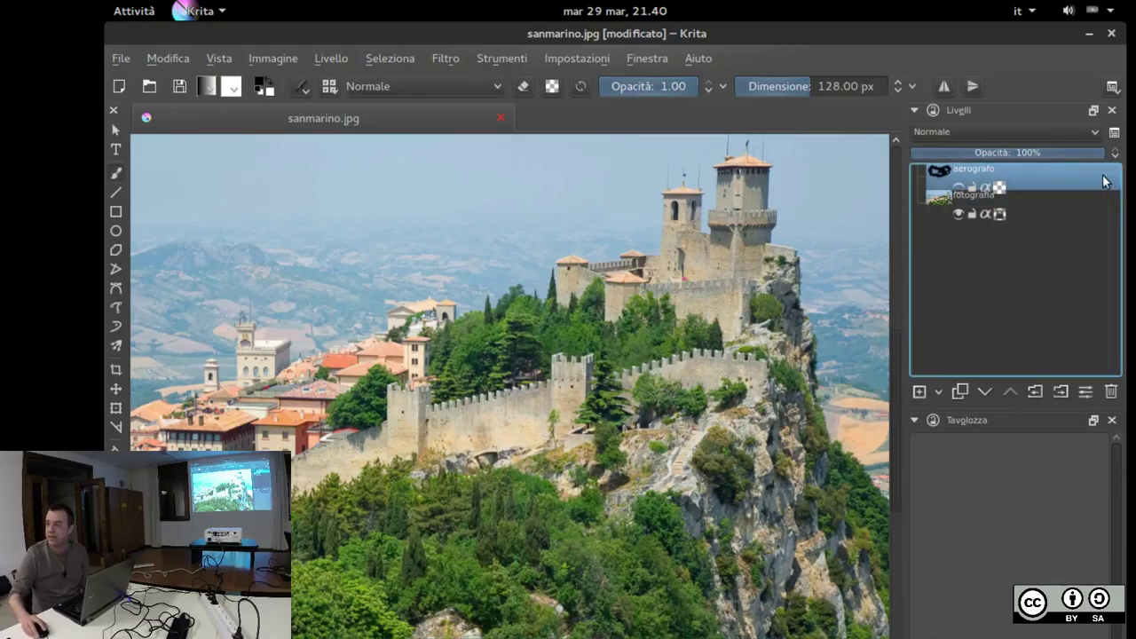
Delete the aerografo layer, leaving only fotografia, then restore and widen the Krita window
left_click(1110, 391)
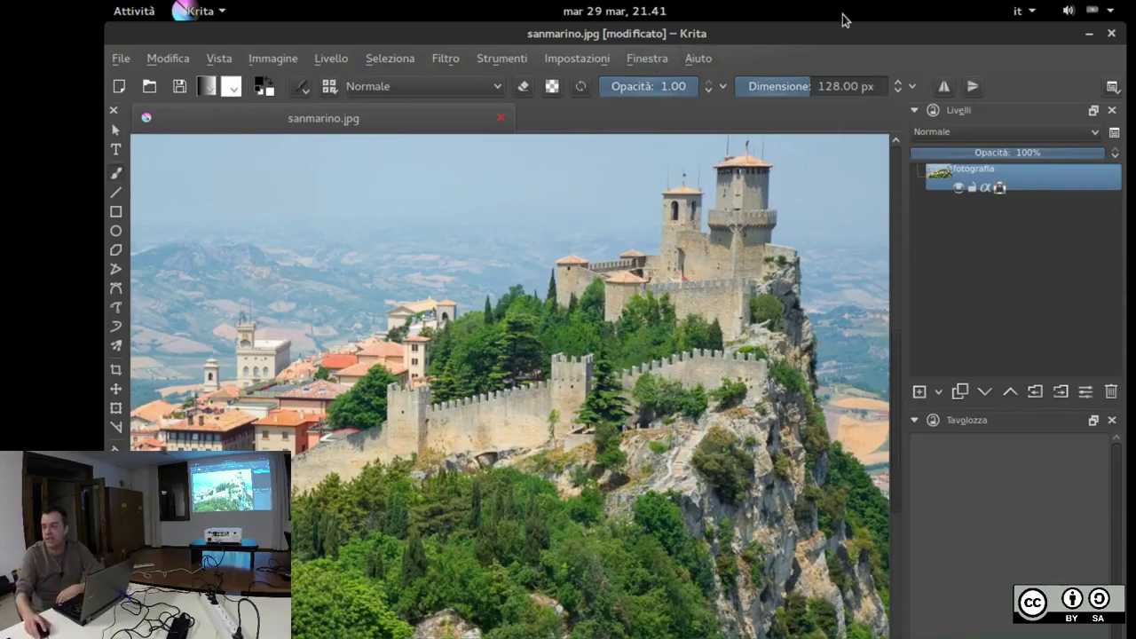
double_click(897, 33)
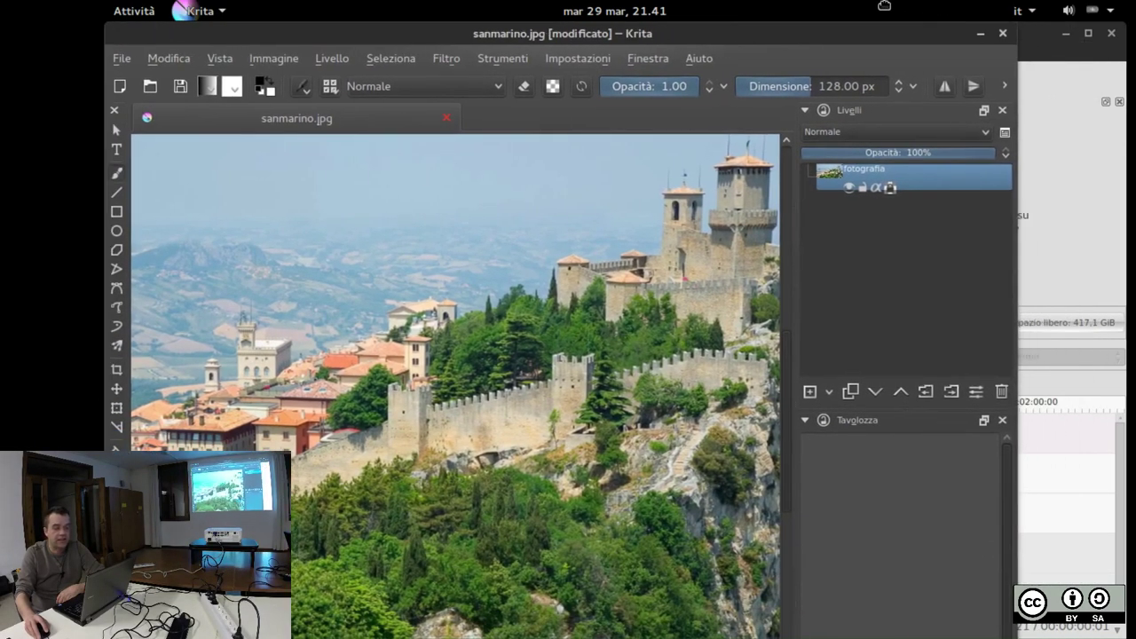
left_click_drag(1013, 396, 1126, 396)
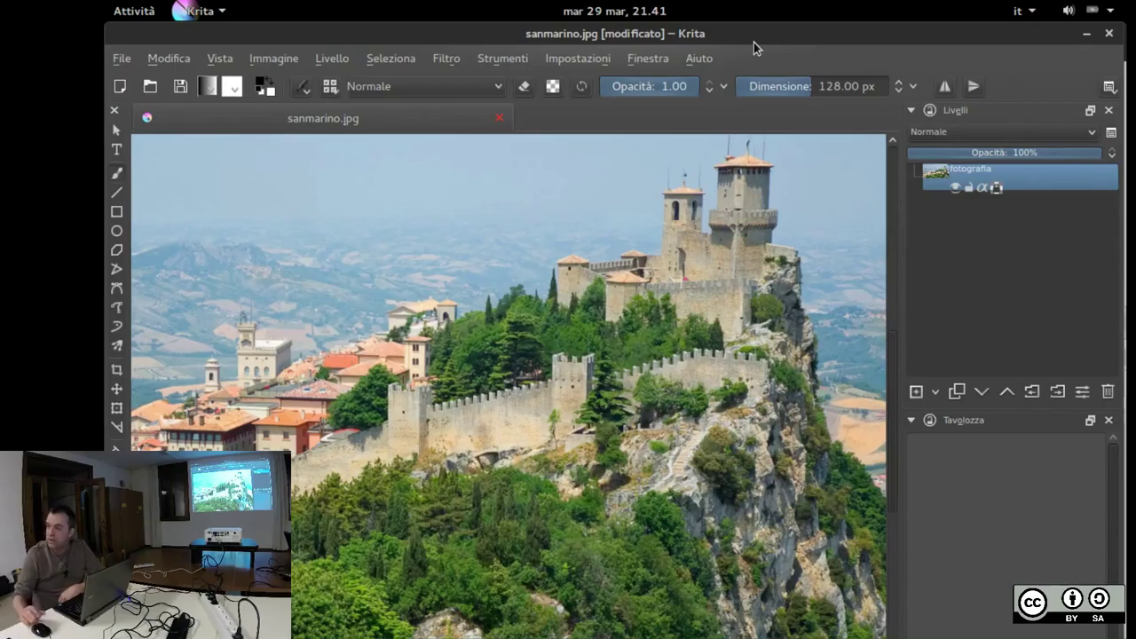
left_click(1055, 358)
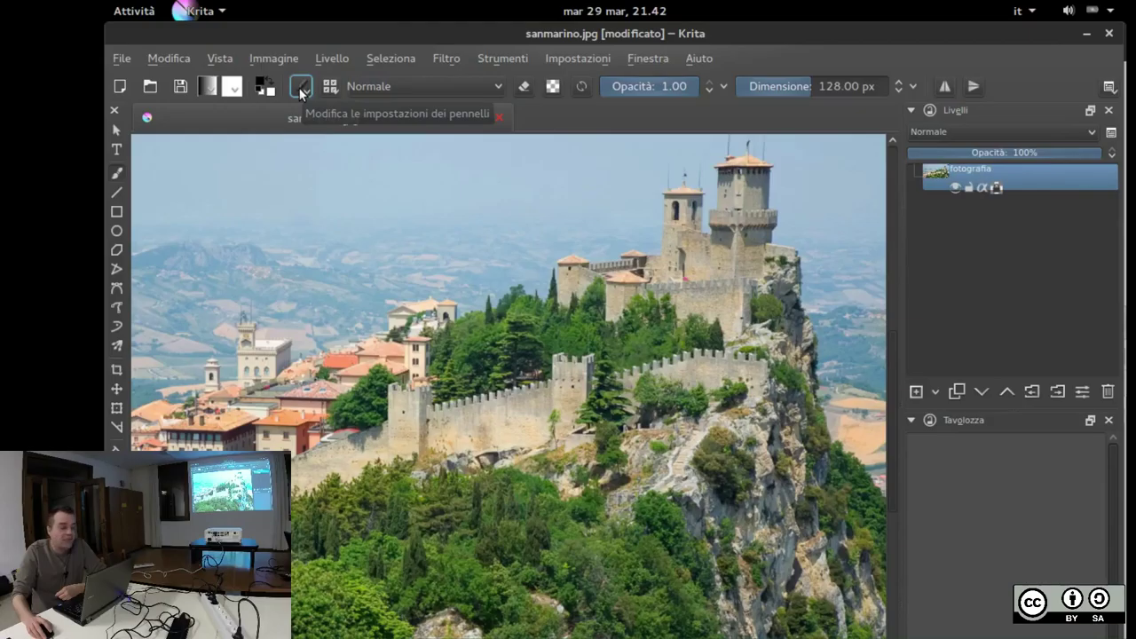
Choose the Sketch_speedpaint preset in the brush editor and scribble a test on the scratchpad
left_click(300, 86)
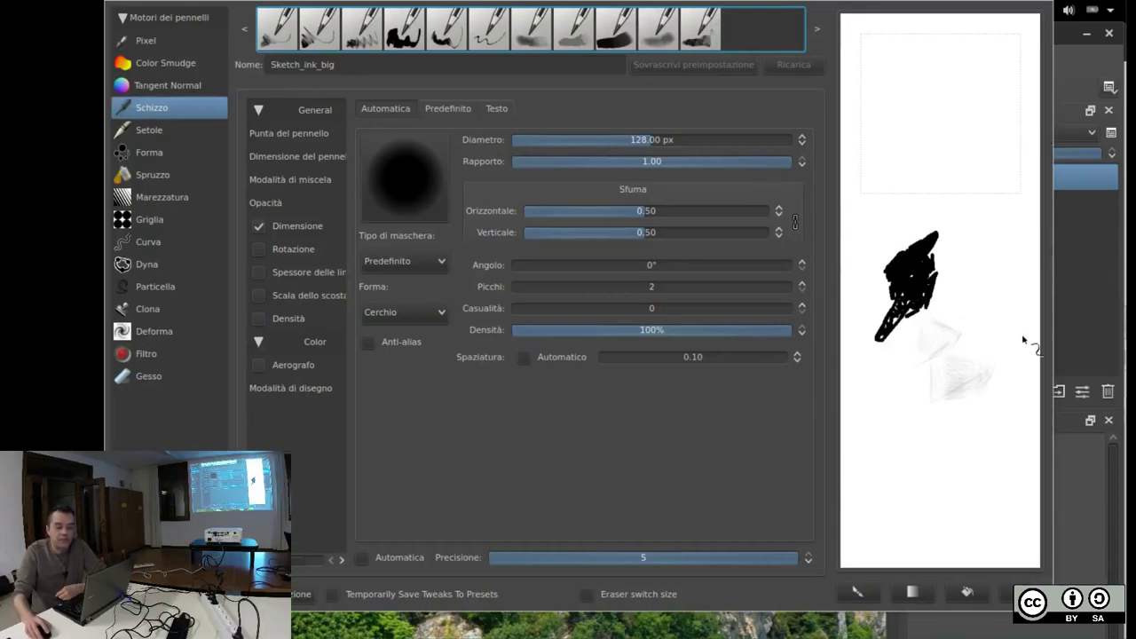
left_click(1080, 286)
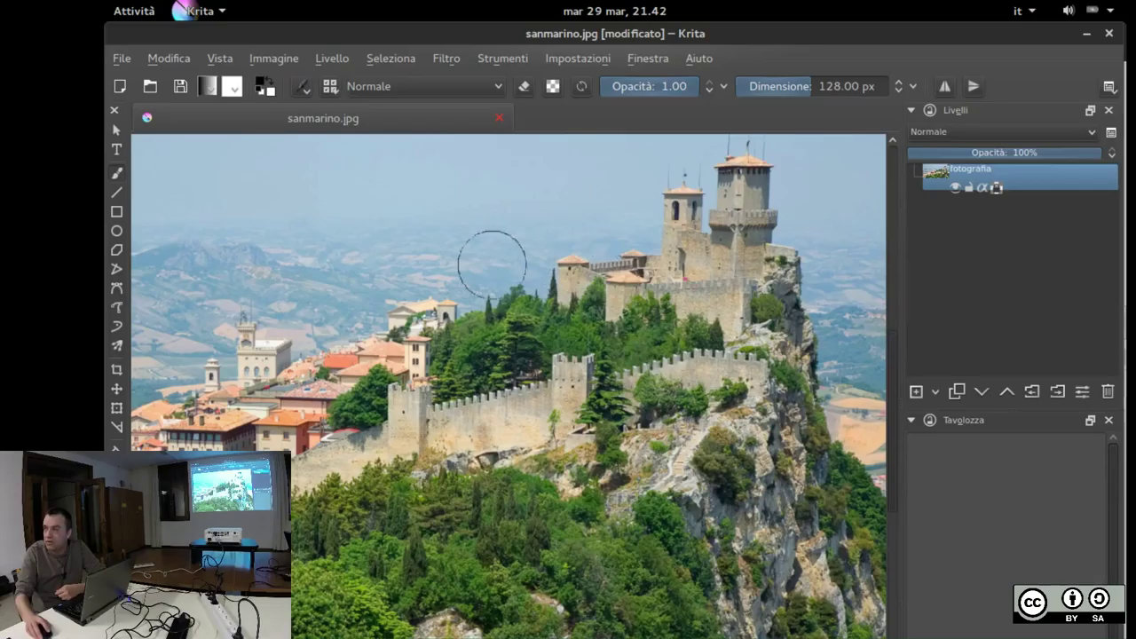
left_click(303, 86)
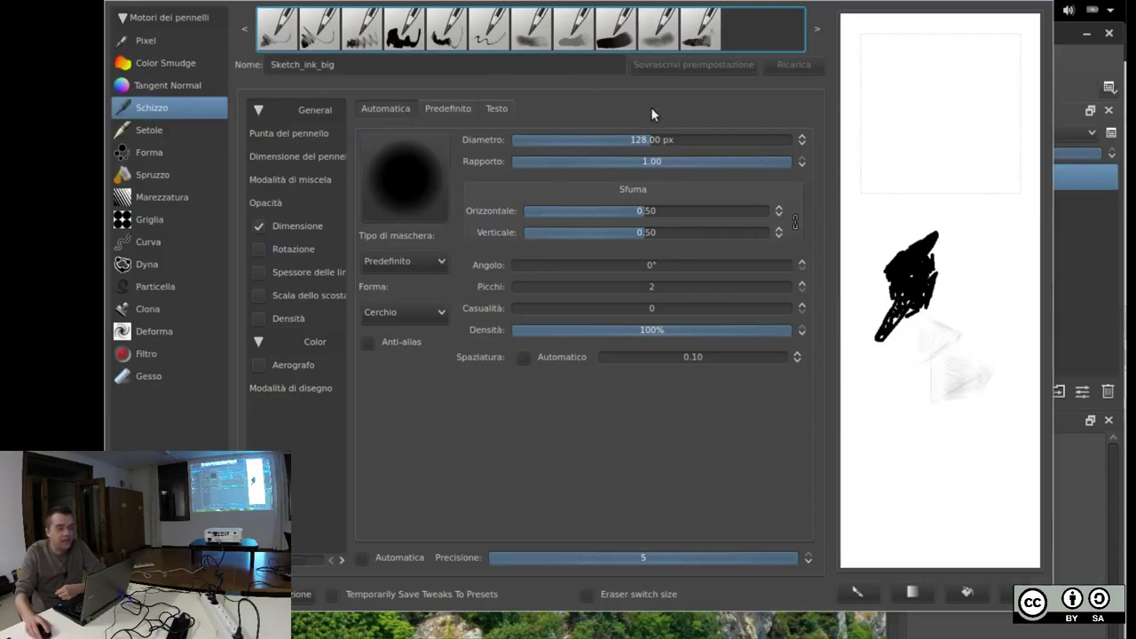
left_click(617, 35)
left_click_drag(989, 302, 975, 325)
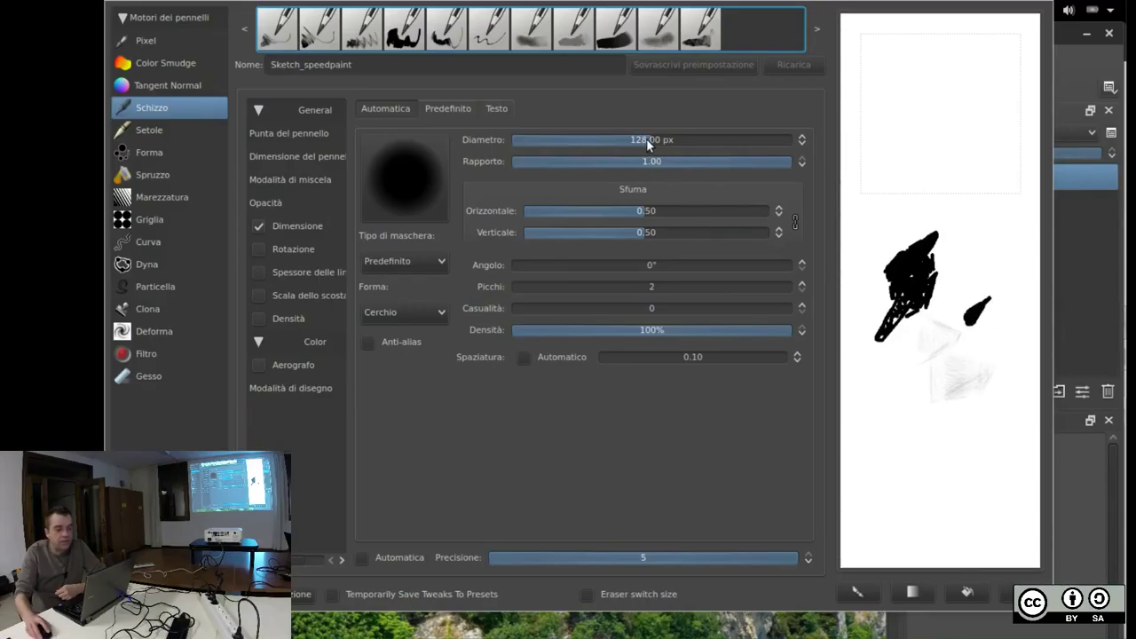
Set diameter to 19.82 px and horizontal fade to 0.00, test it, then select the Pixel engine
left_click_drag(646, 138, 586, 140)
mouse_move(1026, 374)
left_mouse_down()
mouse_move(983, 387)
mouse_move(980, 400)
mouse_move(1014, 426)
left_mouse_up()
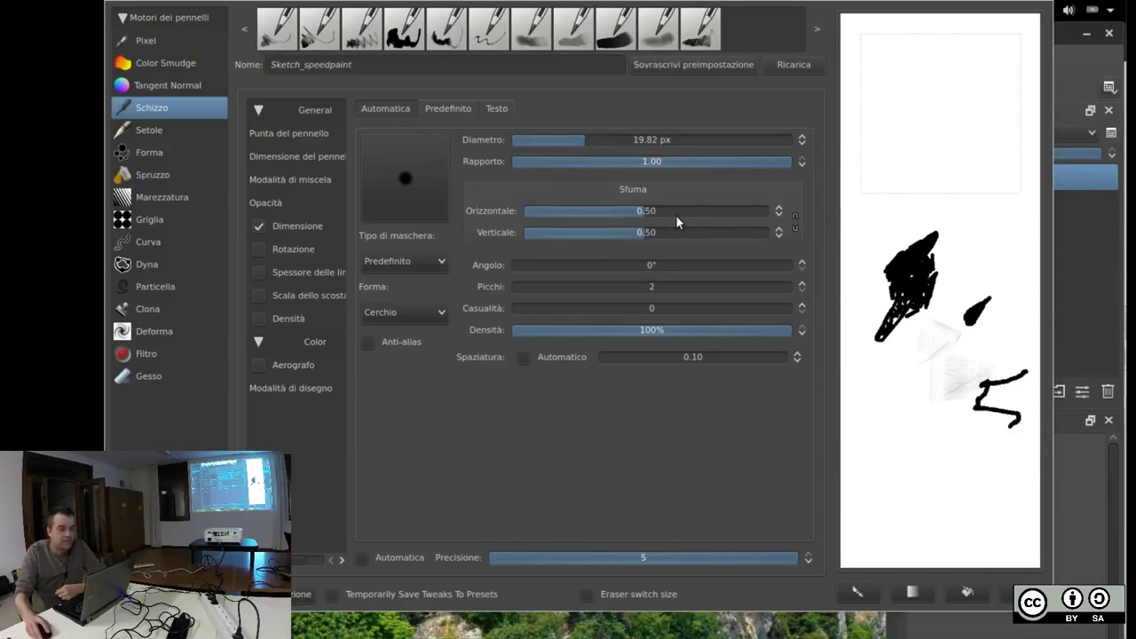
left_click_drag(642, 210, 519, 210)
mouse_move(884, 468)
left_mouse_down()
mouse_move(896, 444)
mouse_move(932, 461)
mouse_move(923, 485)
left_mouse_up()
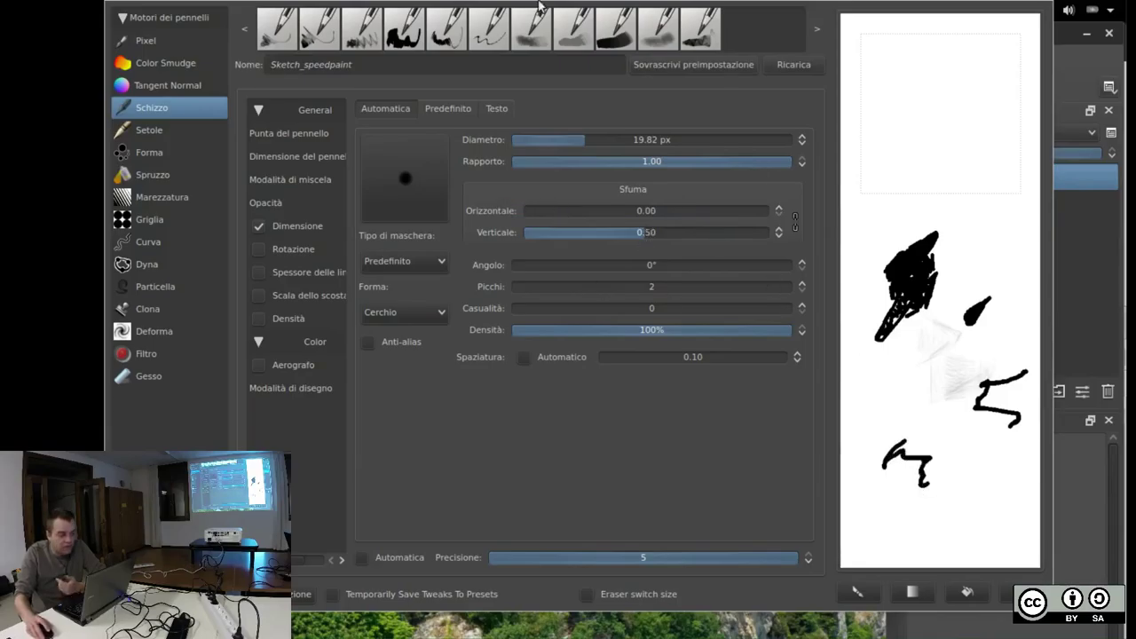
left_click(125, 40)
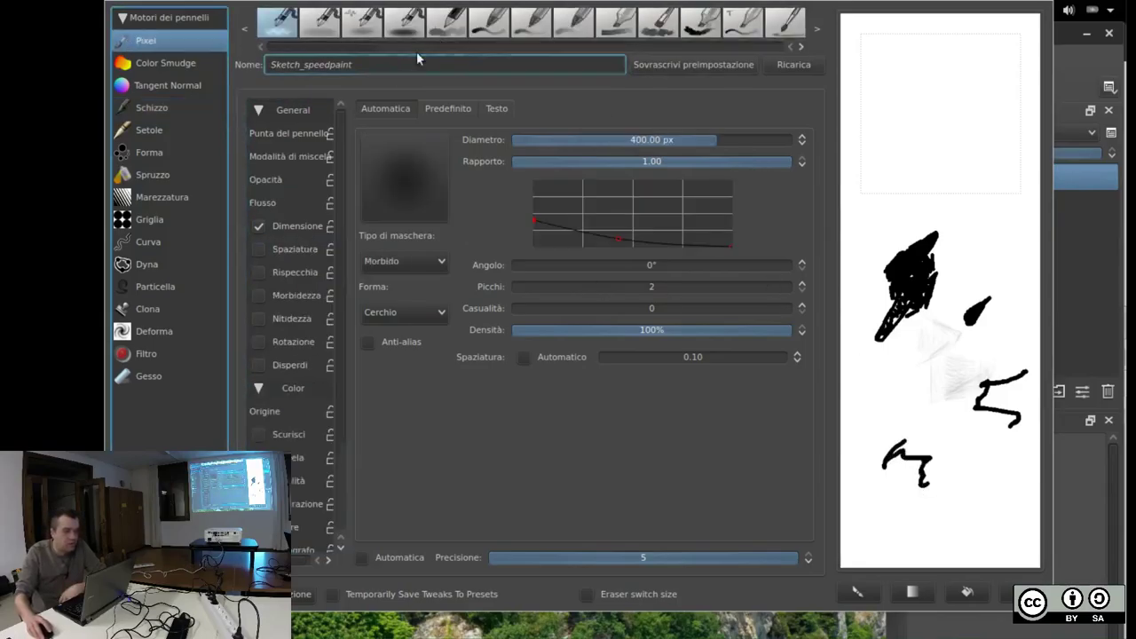
Load Airbrush_pressure, lower its tip ratio to 0.35 with test dabs, then clear the scratchpad
left_click(278, 21)
mouse_move(942, 130)
left_mouse_down()
mouse_move(897, 131)
mouse_move(906, 157)
mouse_move(948, 176)
left_mouse_up()
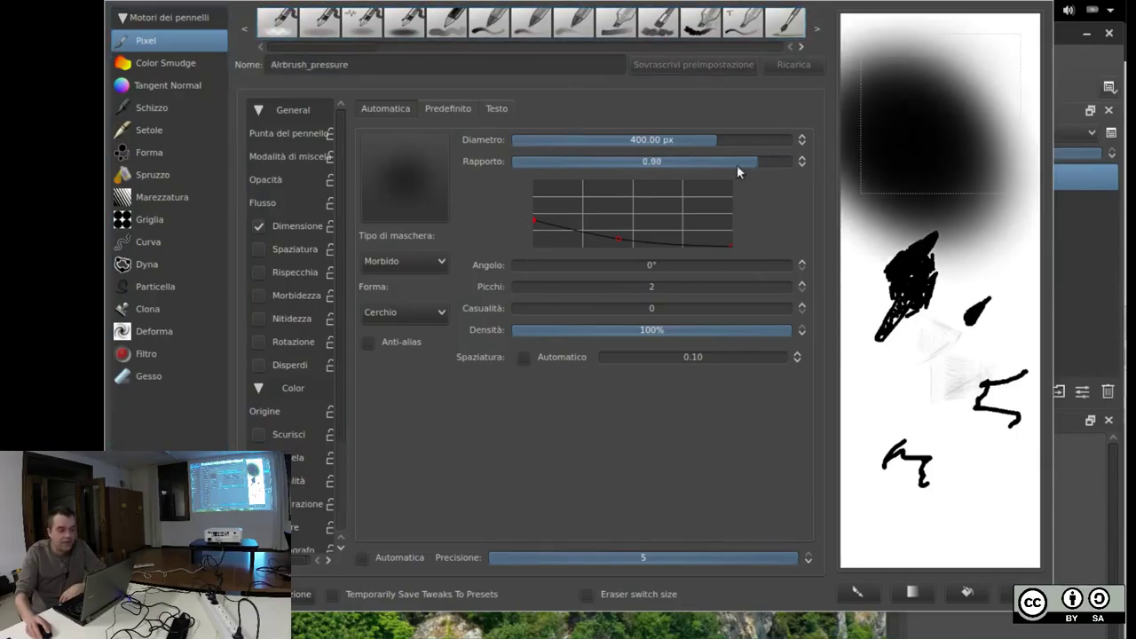
left_click_drag(737, 165, 609, 160)
mouse_move(913, 398)
left_mouse_down()
mouse_move(882, 419)
mouse_move(942, 464)
mouse_move(996, 387)
mouse_move(958, 337)
mouse_move(917, 316)
mouse_move(939, 332)
mouse_move(979, 514)
left_mouse_up()
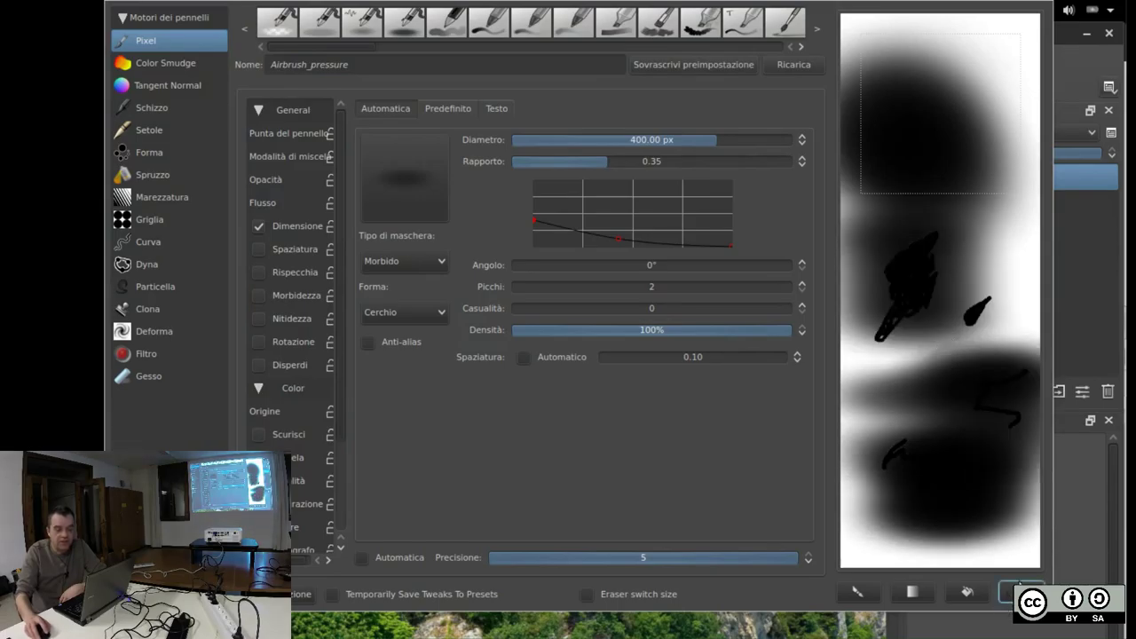
left_click(1021, 592)
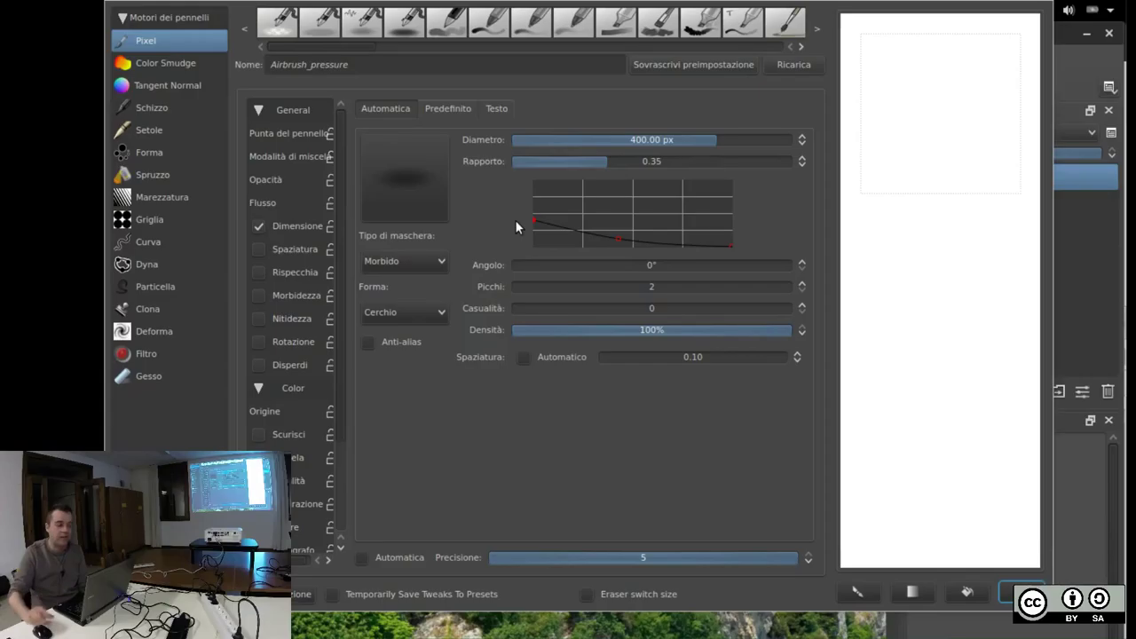
mouse_move(616, 236)
left_mouse_down()
mouse_move(634, 228)
mouse_move(631, 208)
mouse_move(607, 238)
left_mouse_up()
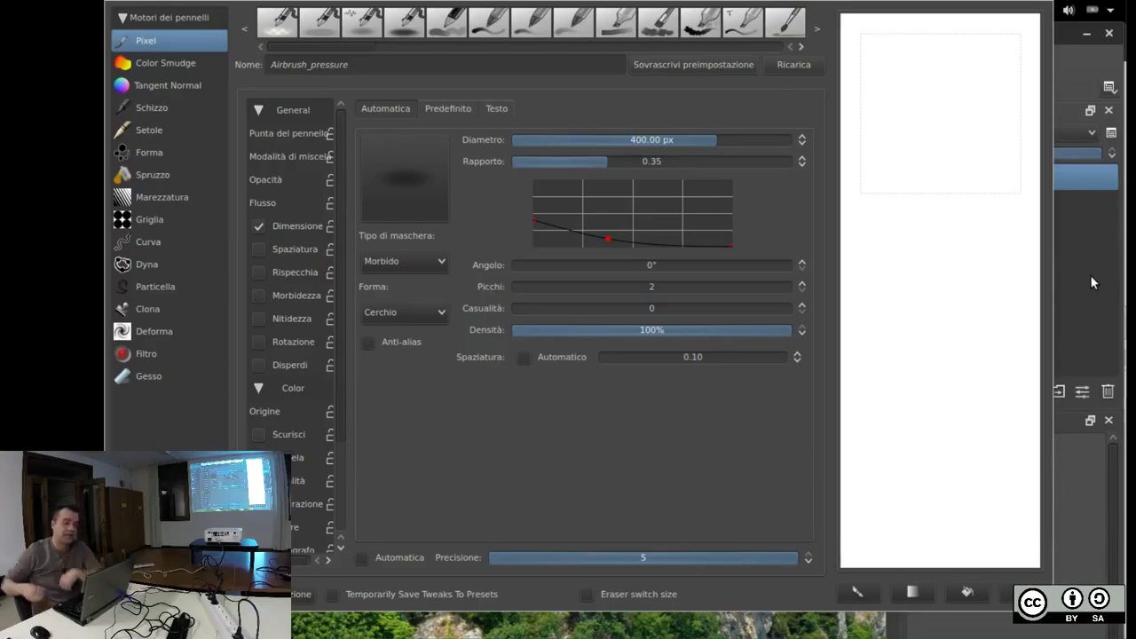
Reload the airbrush, pick the 30 px hard Basic_tip_default preset and close the brush editor
left_click(421, 25)
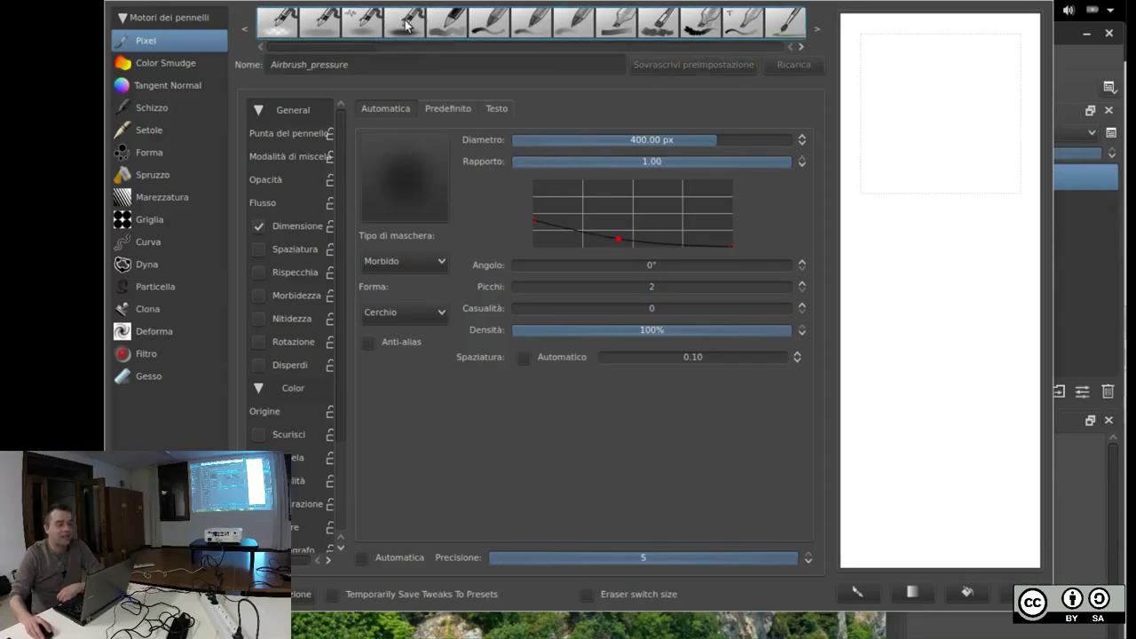
left_click(455, 25)
left_click(502, 28)
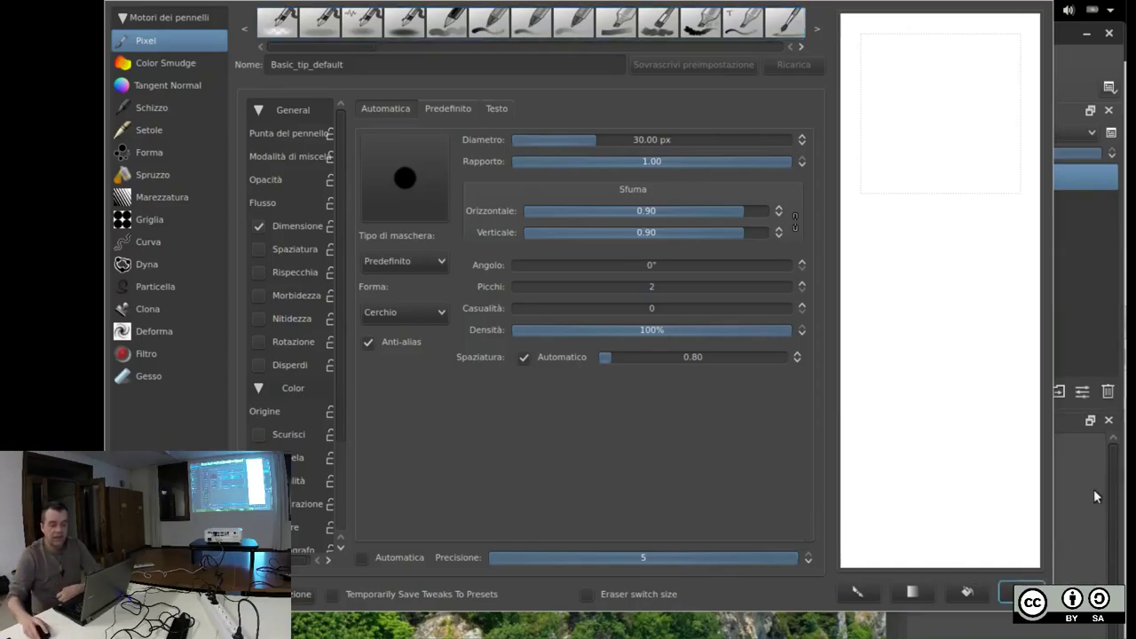
left_click(1045, 326)
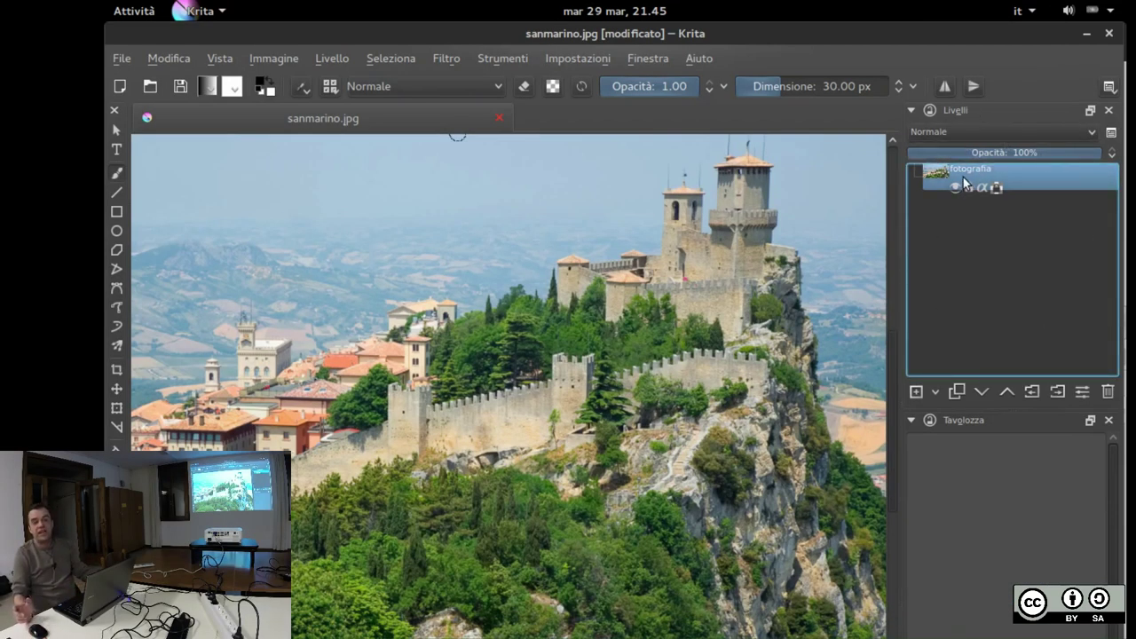
mouse_move(1053, 188)
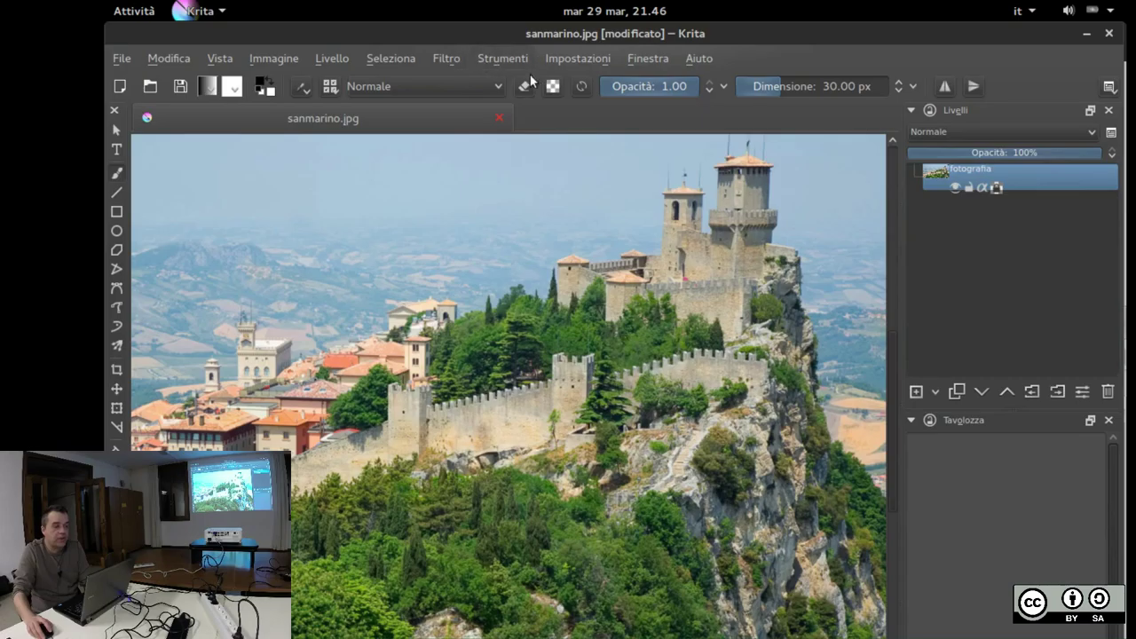
left_click(448, 59)
mouse_move(459, 115)
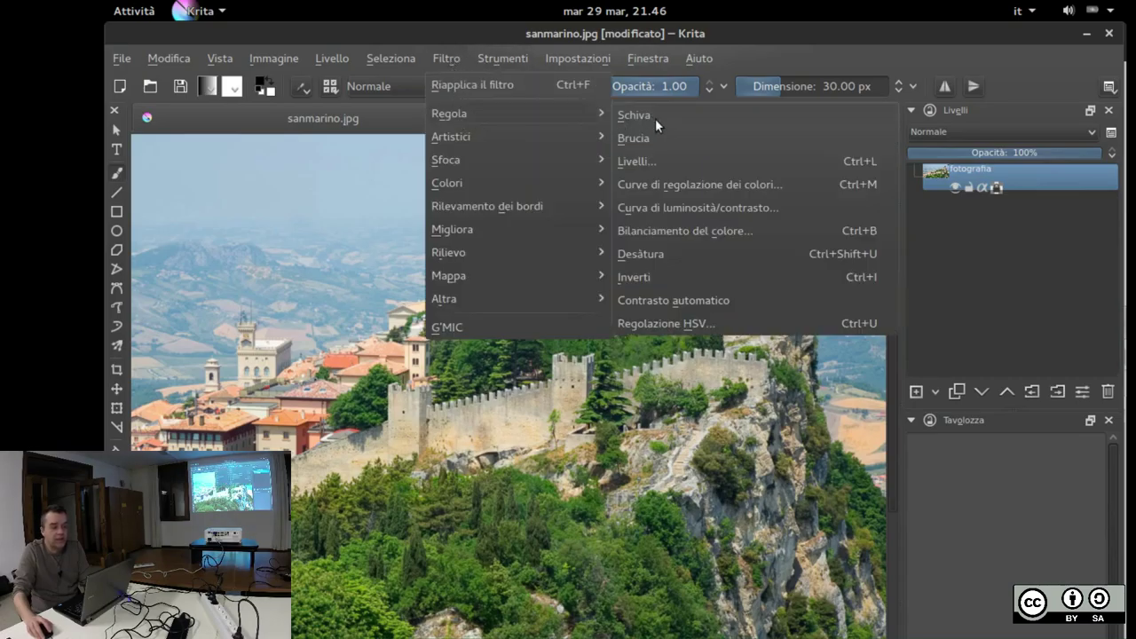
left_click(654, 161)
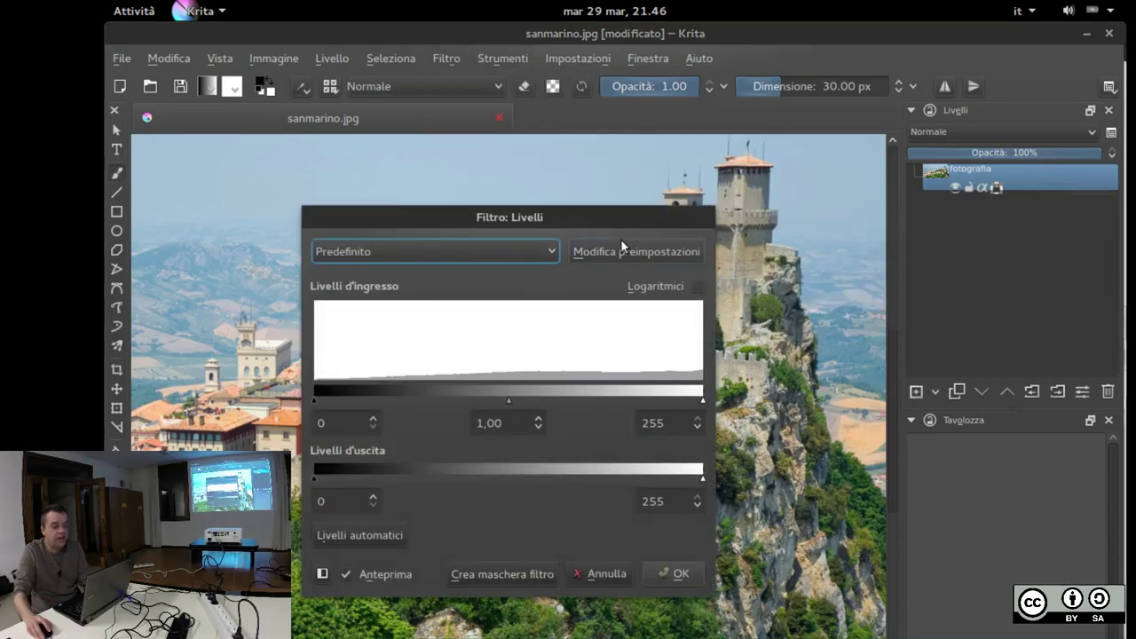
left_click_drag(611, 213, 990, 231)
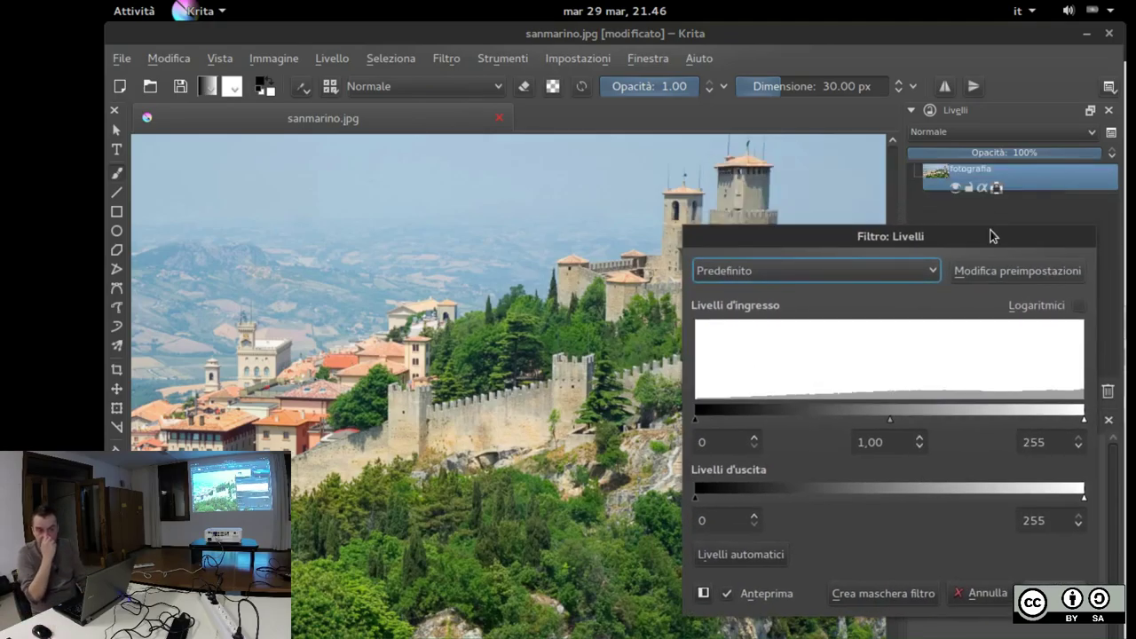
left_click(994, 594)
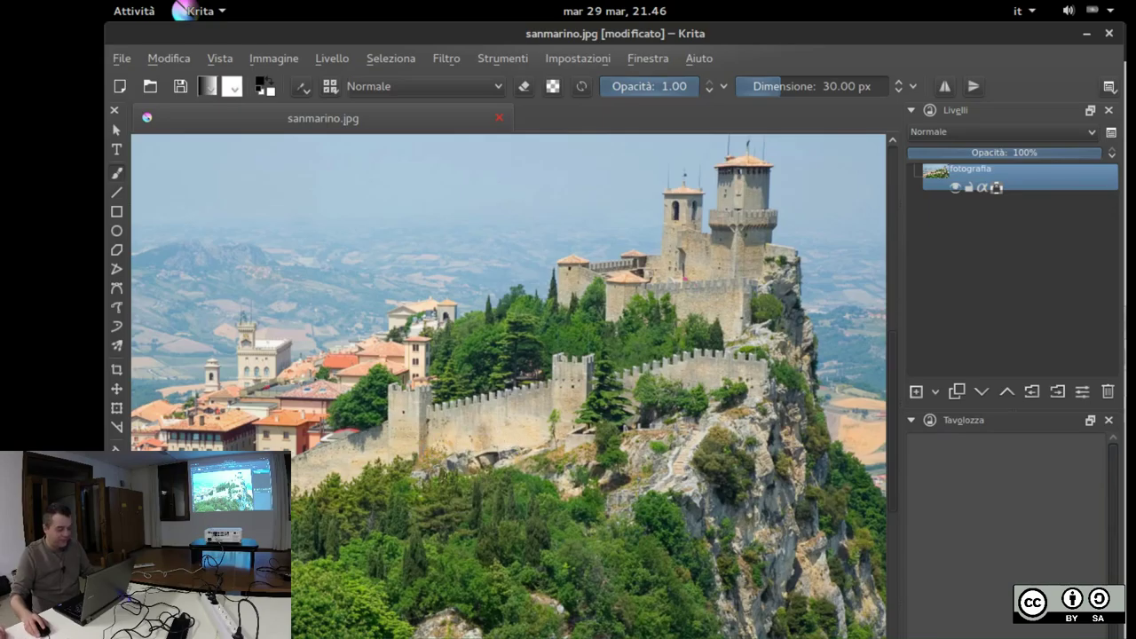
Zoom in on the sky watermark and switch the brush engine to the Clone (Clona) brush
scroll(780, 311, "up", 1)
scroll(780, 311, "down", 1)
scroll(775, 315, "down", 1)
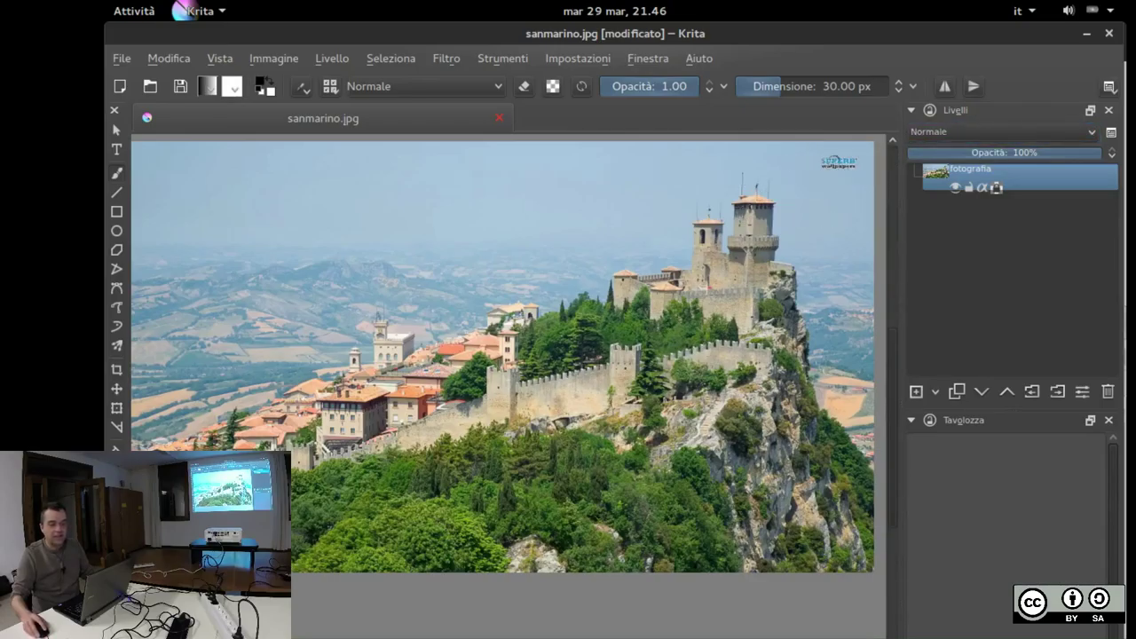
scroll(834, 167, "up", 6)
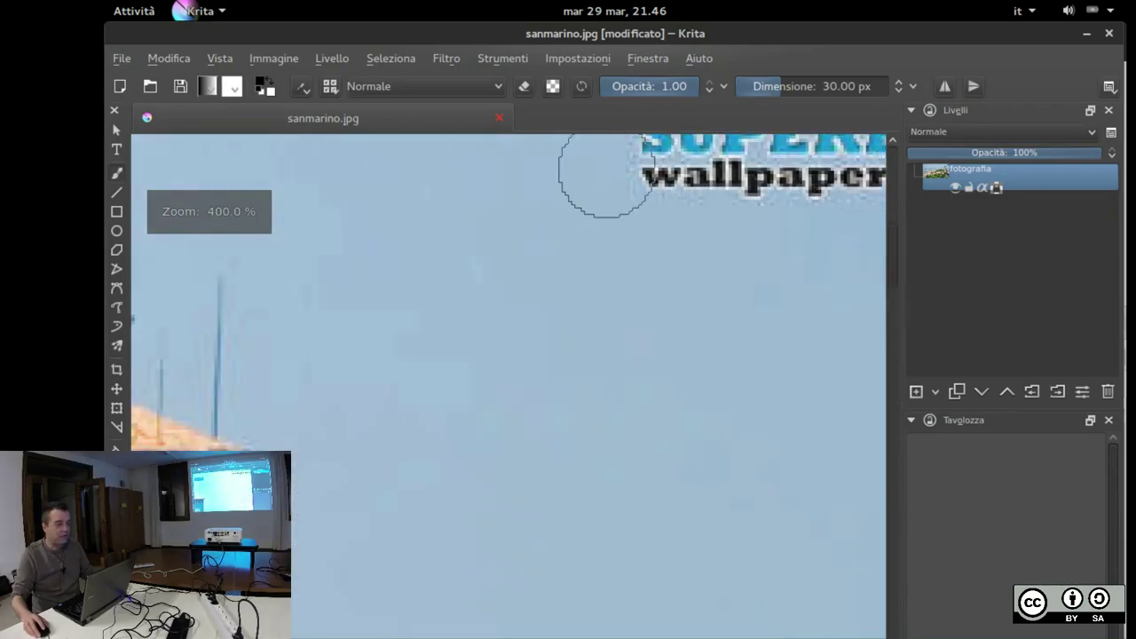
left_click(302, 81)
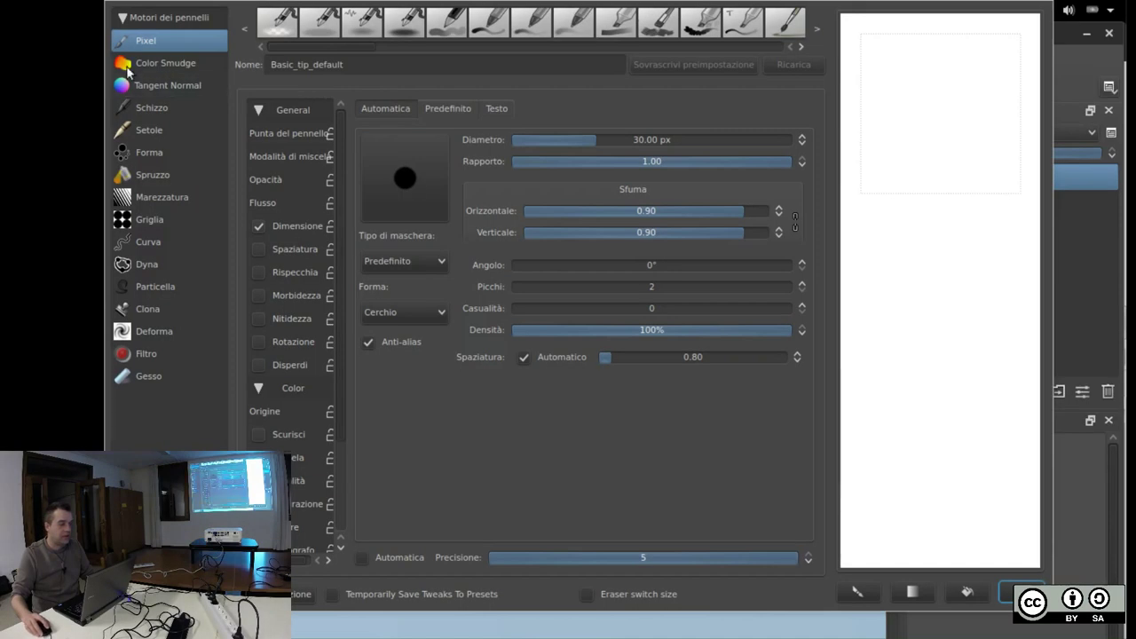
left_click(147, 309)
Set the Clona brush's horizontal/vertical fade to 0.00 and its diameter to 60.77 px
left_click(639, 233)
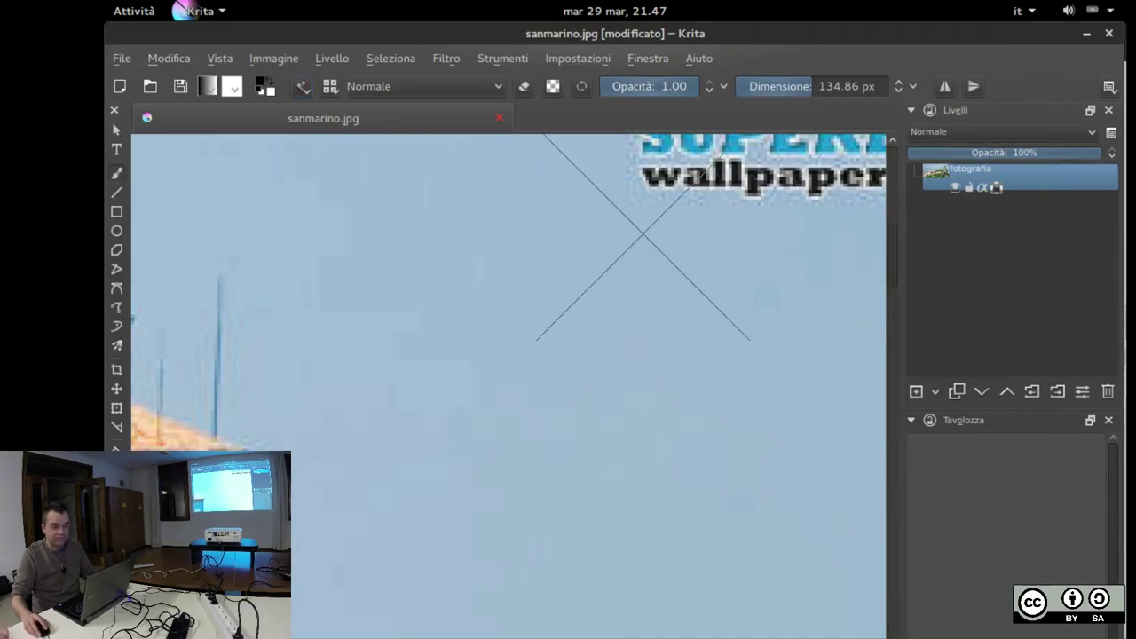
scroll(511, 293, "down", 3)
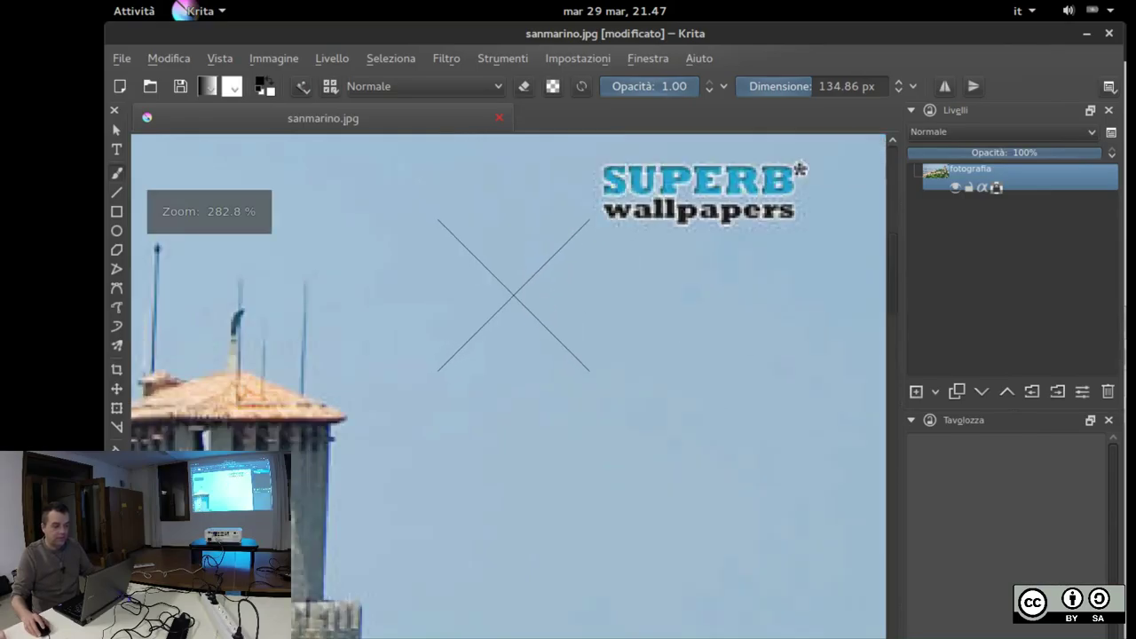
scroll(513, 295, "down", 1)
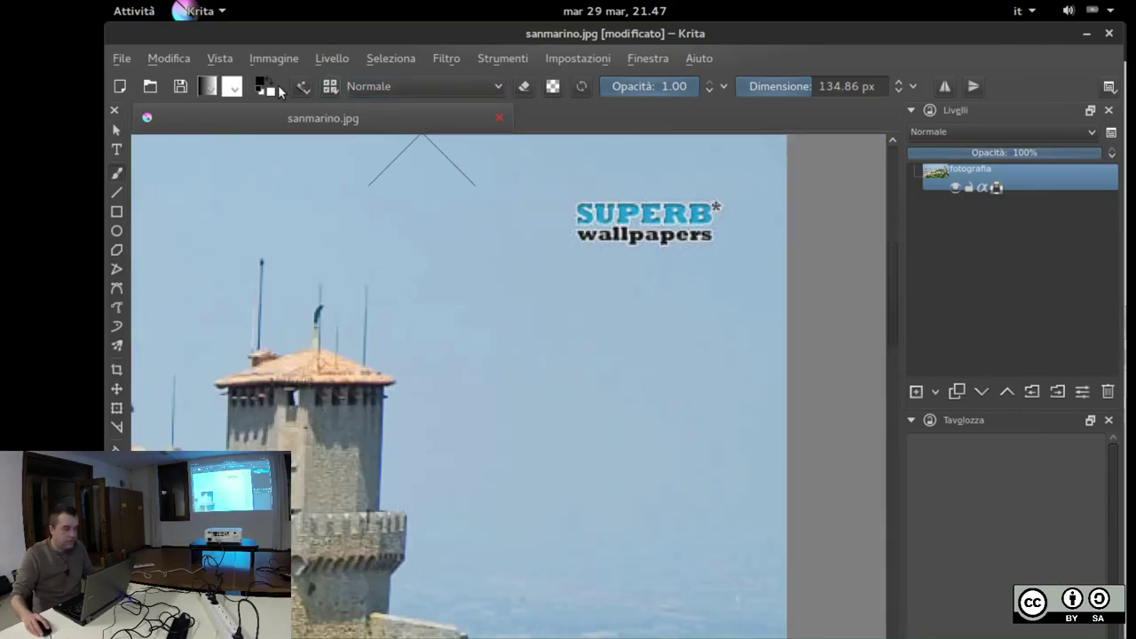
left_click(302, 86)
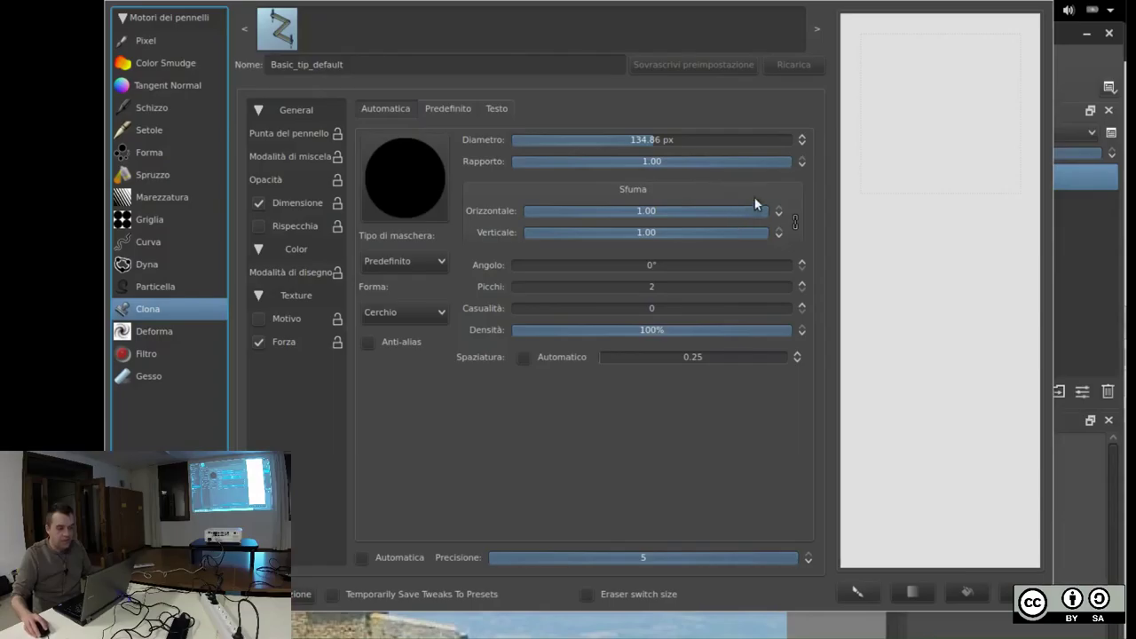
left_click_drag(769, 224, 449, 212)
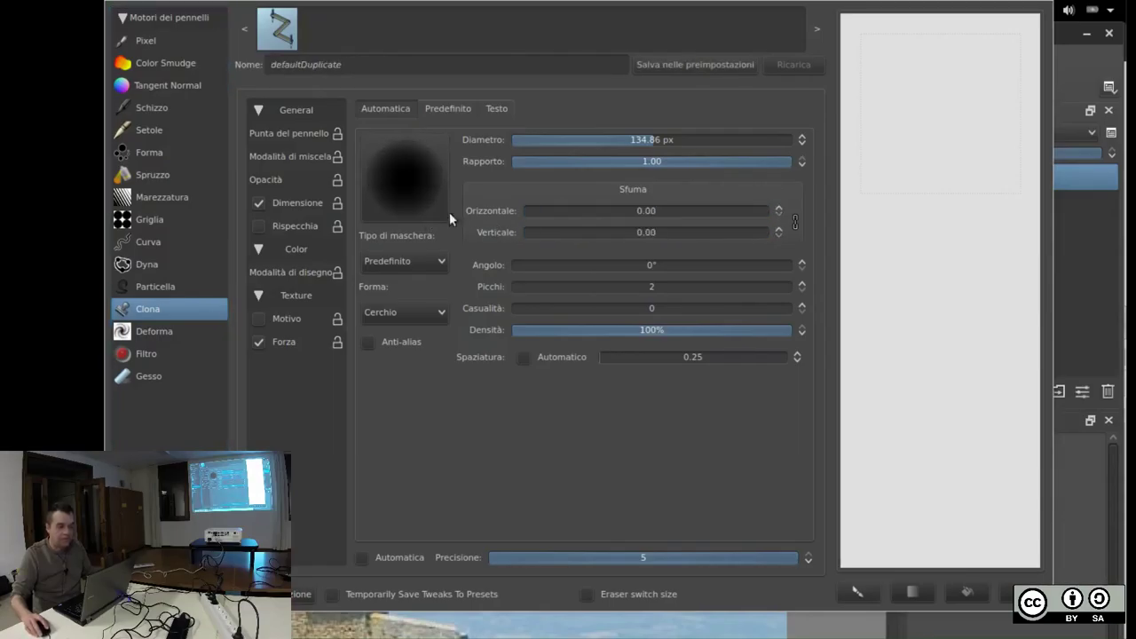
mouse_move(676, 134)
left_mouse_down()
mouse_move(588, 138)
mouse_move(622, 141)
left_mouse_up()
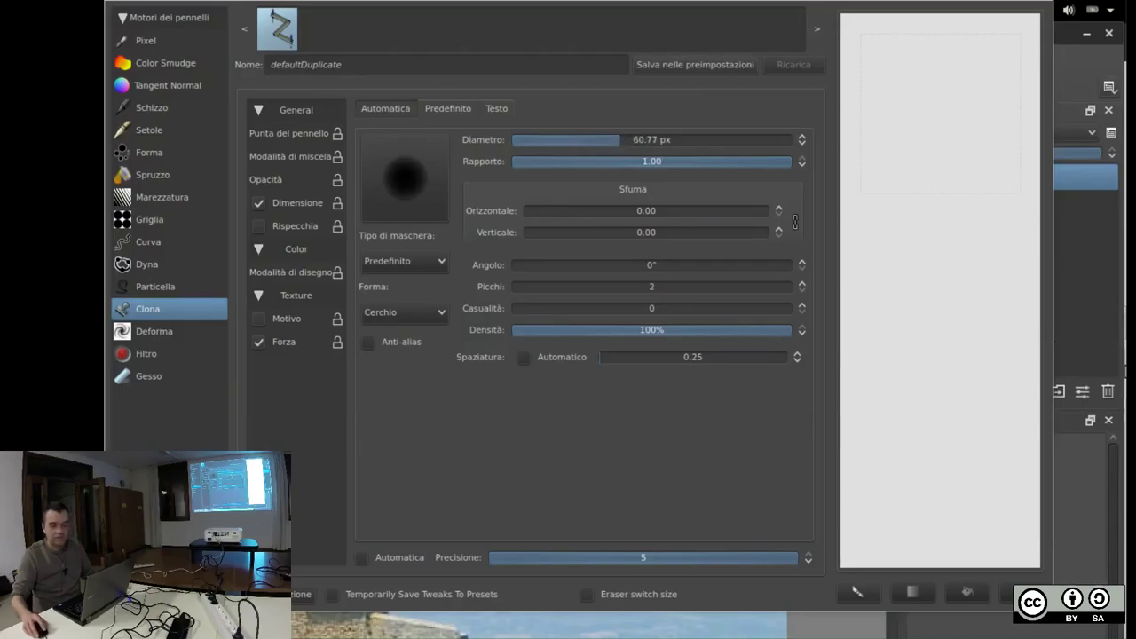
left_click(1065, 328)
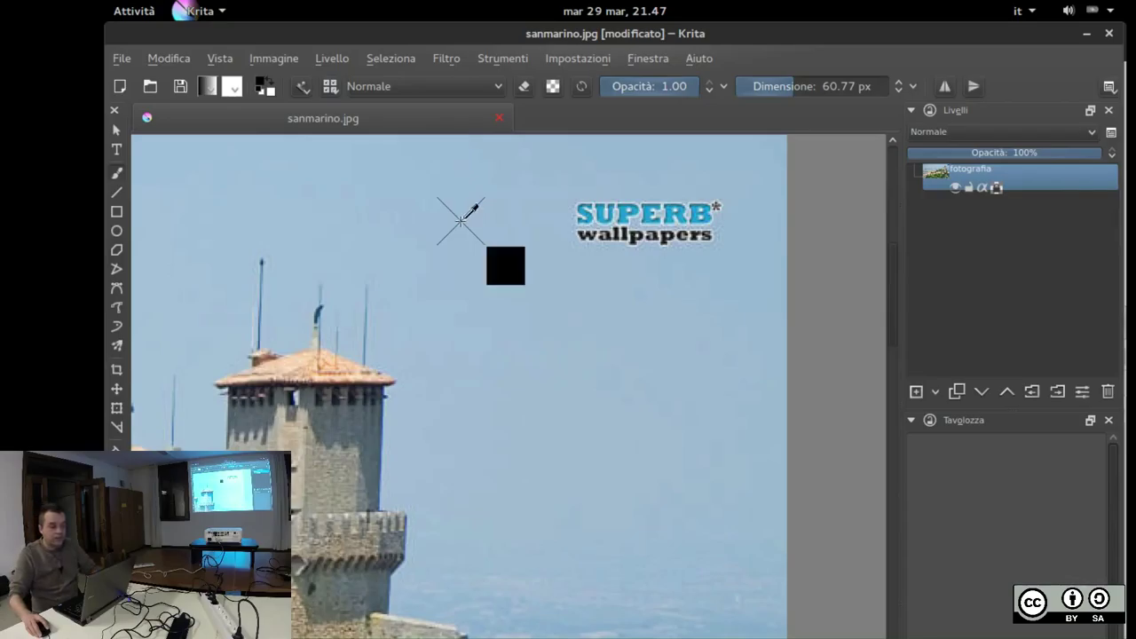
Ctrl+click the sky as clone source and paint it over the SUPERB wallpapers logo
left_click(460, 220, "ctrl")
mouse_move(601, 225)
left_mouse_down()
mouse_move(614, 233)
mouse_move(558, 223)
mouse_move(716, 223)
left_mouse_up()
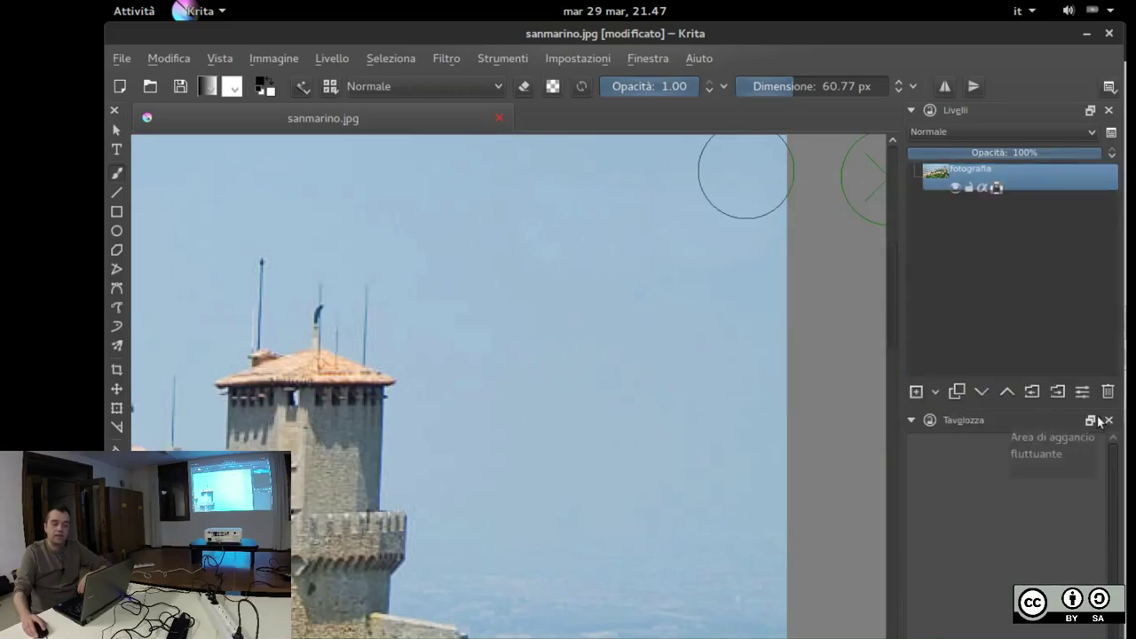
Select the new top layer and Livello 8, then undo the last stroke
left_click(916, 391)
left_click(916, 392)
left_click(916, 391)
left_click(916, 392)
left_click(916, 392)
left_click(950, 171)
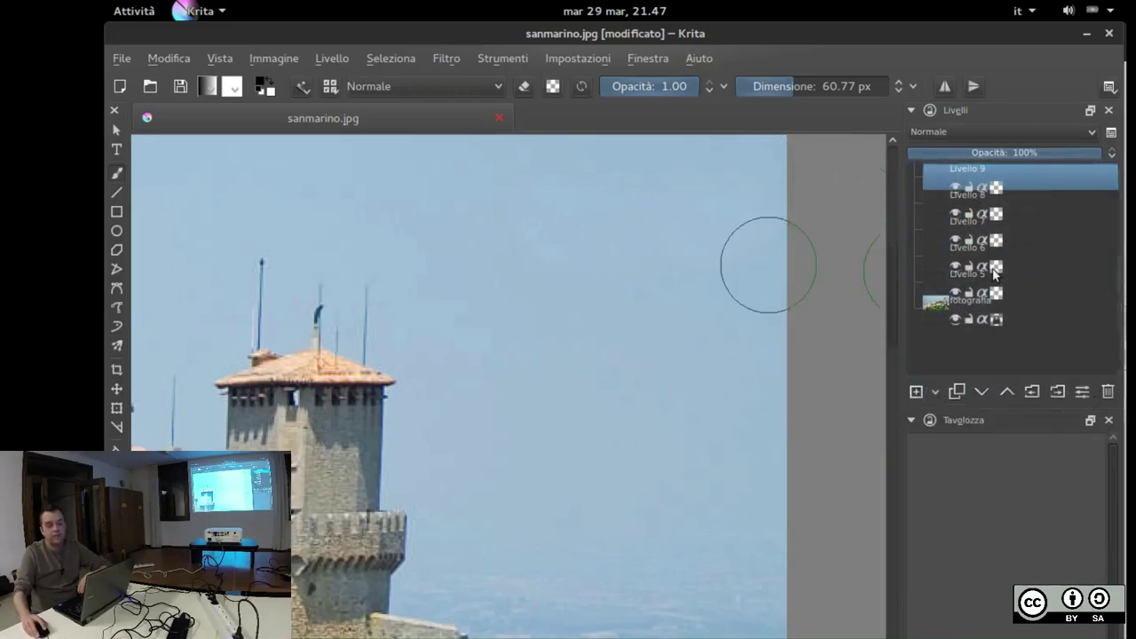
left_click(999, 211)
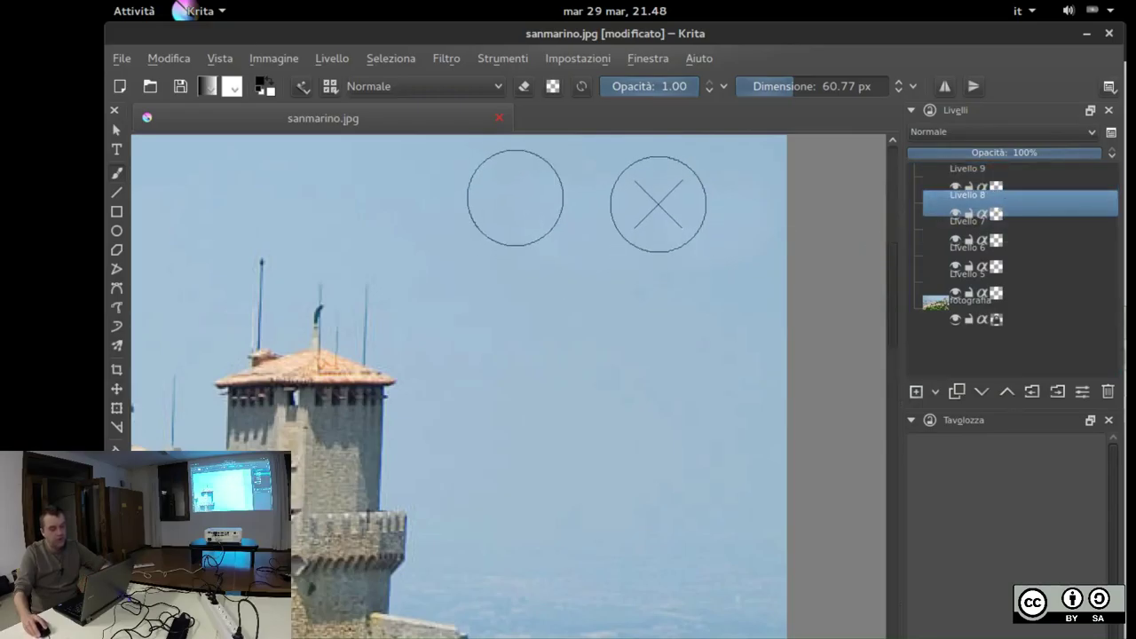
left_click_drag(511, 229, 545, 236)
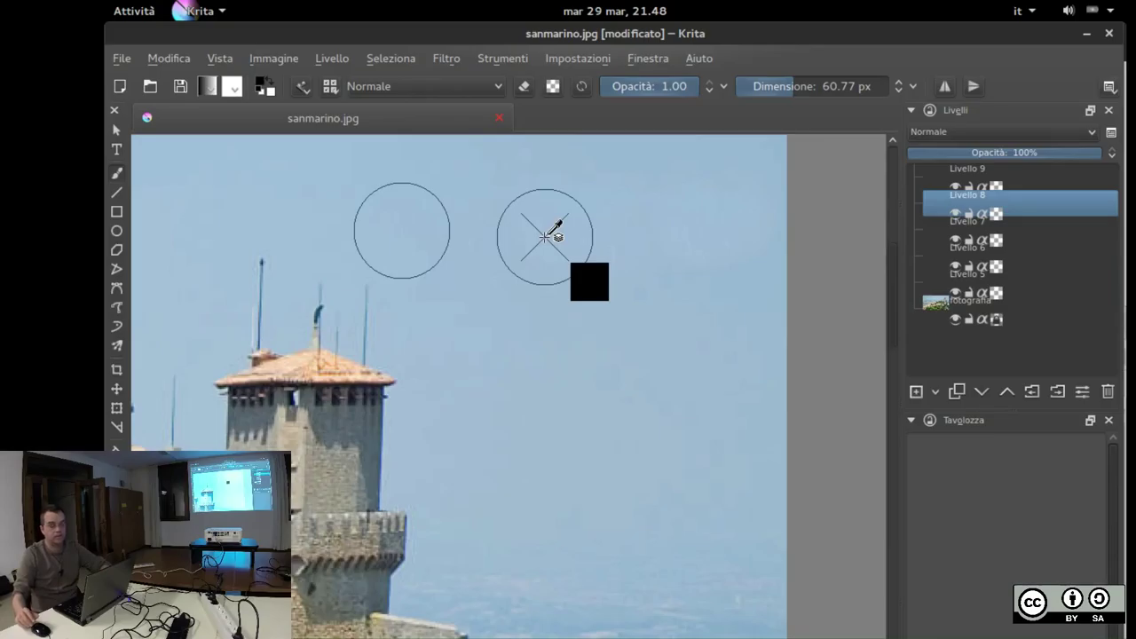
key("ctrl+z")
Move fotografia up the stack and delete the extra empty Livello layers down to Livello 5
left_click(1026, 311)
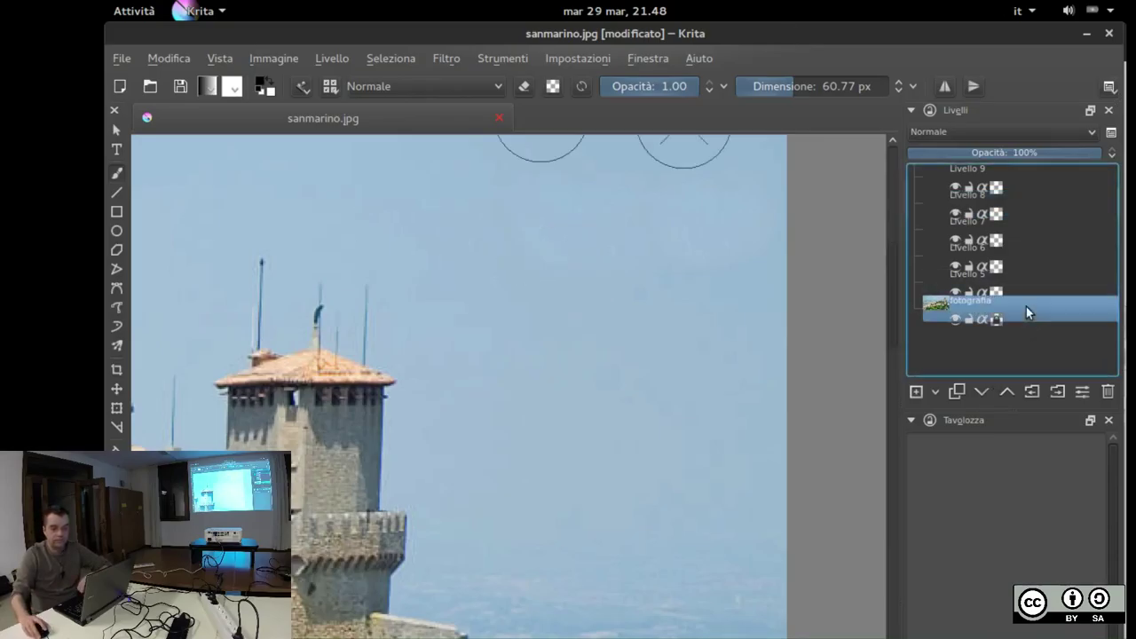
left_click_drag(992, 317, 1030, 199)
left_click(1029, 199)
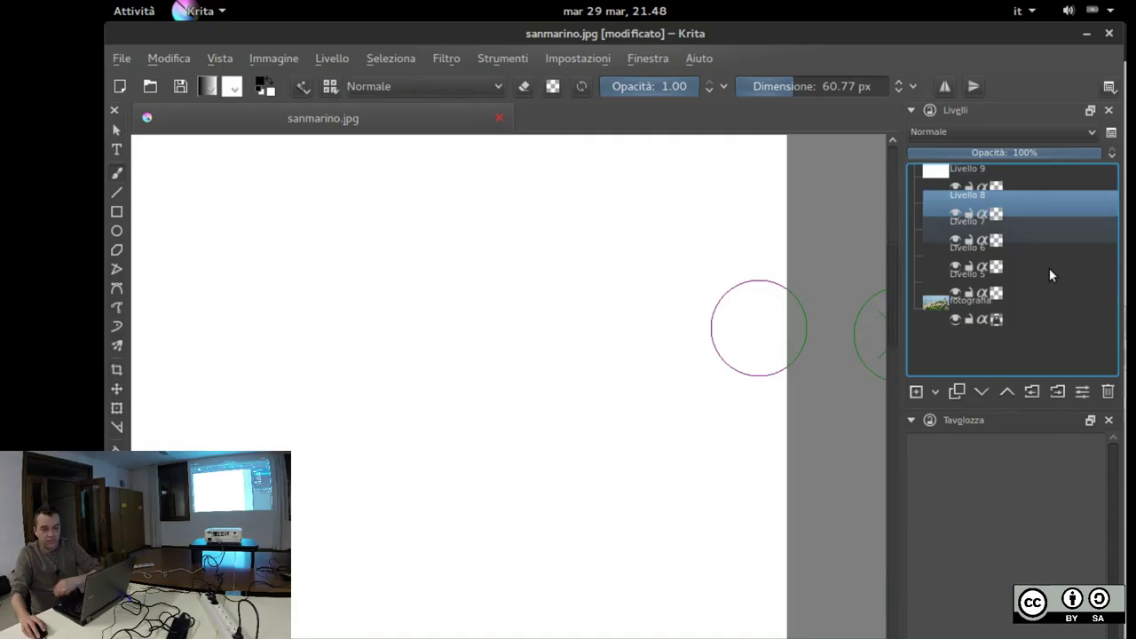
left_click(1108, 392)
left_click(1108, 391)
left_click(1108, 391)
left_click(1108, 391)
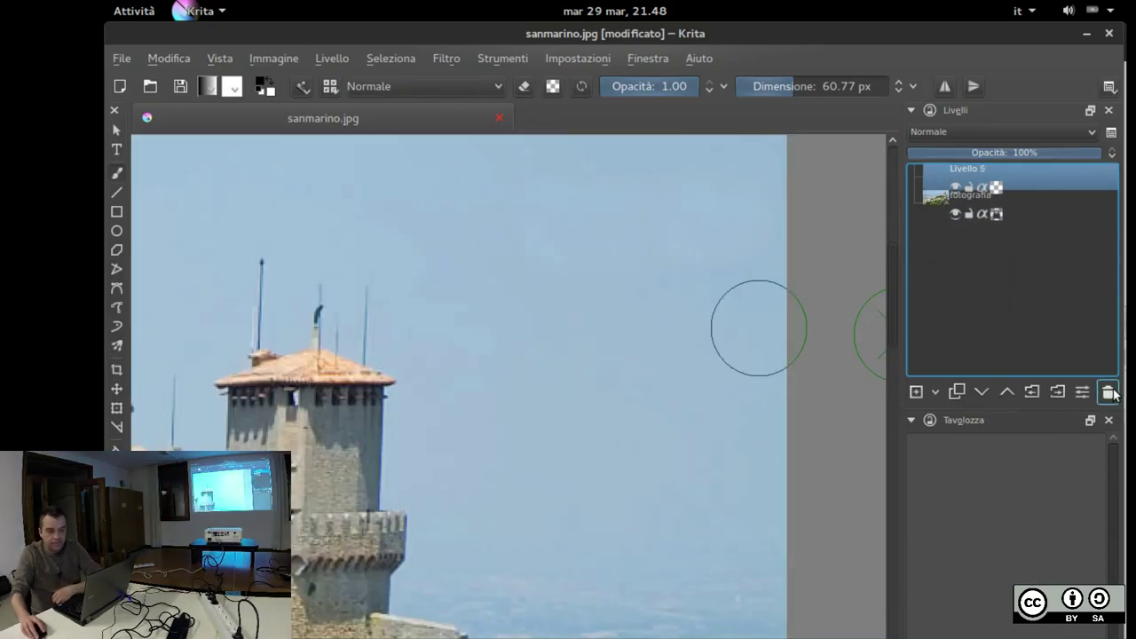
left_click(1109, 391)
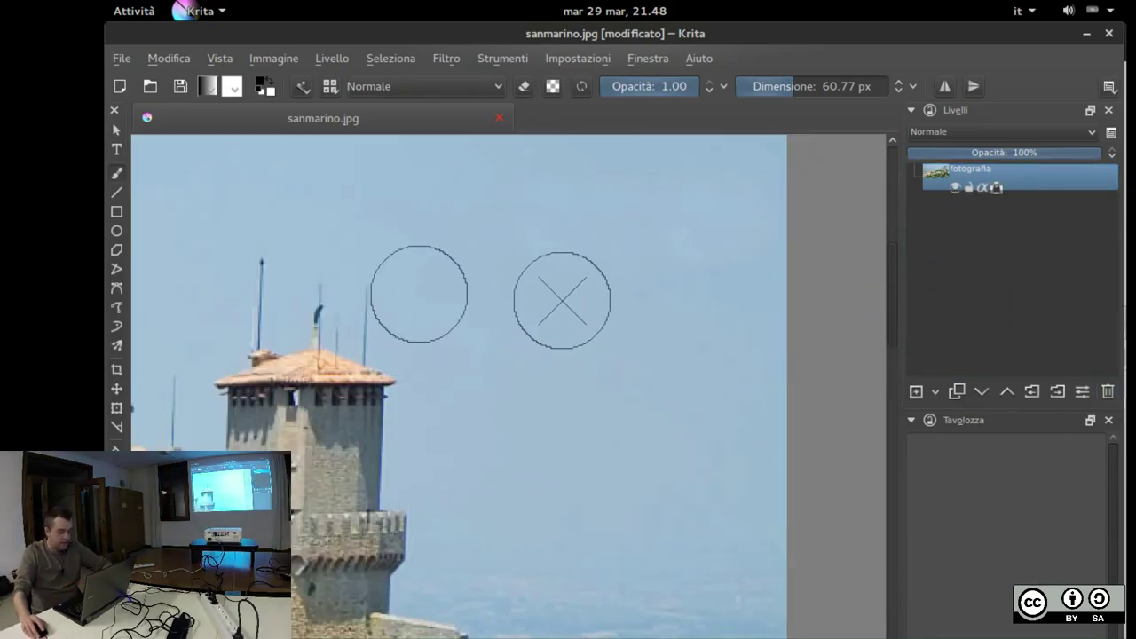
Undo the cloned-sky stroke, leaving aerografo above fotografia with the watermark visible
left_click(305, 85)
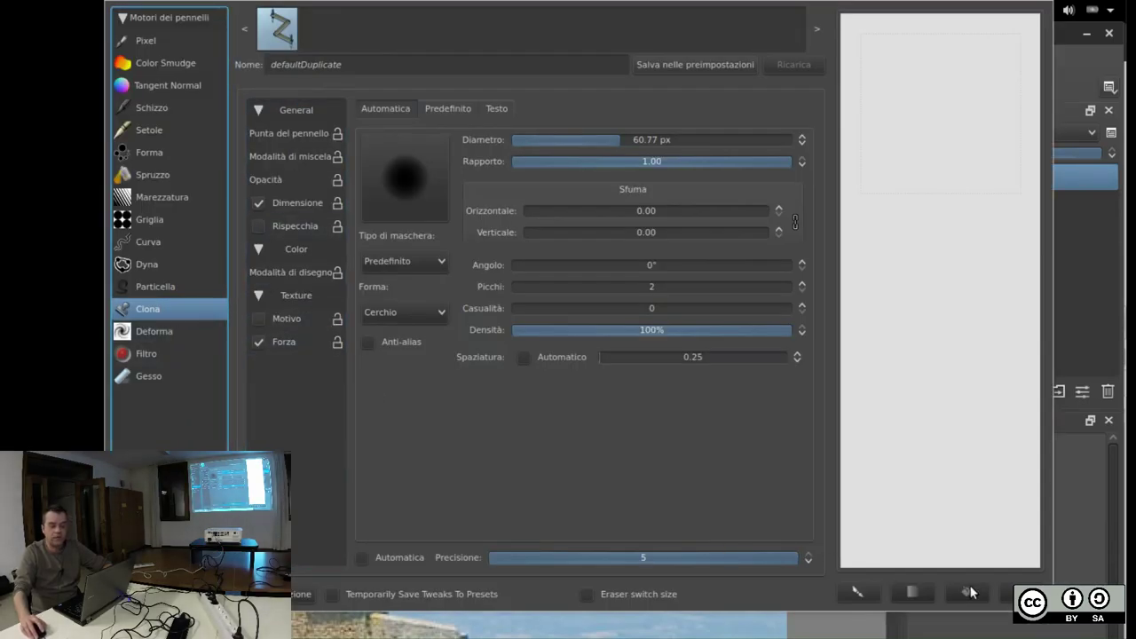
left_click(1071, 574)
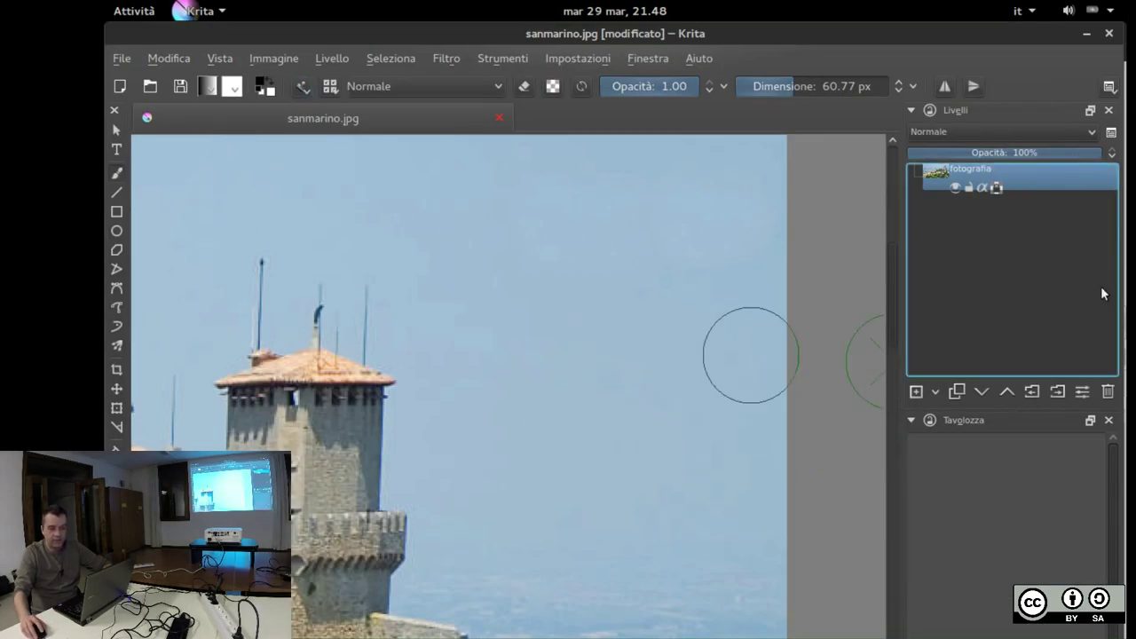
key("Insert")
key("Insert")
key("Insert")
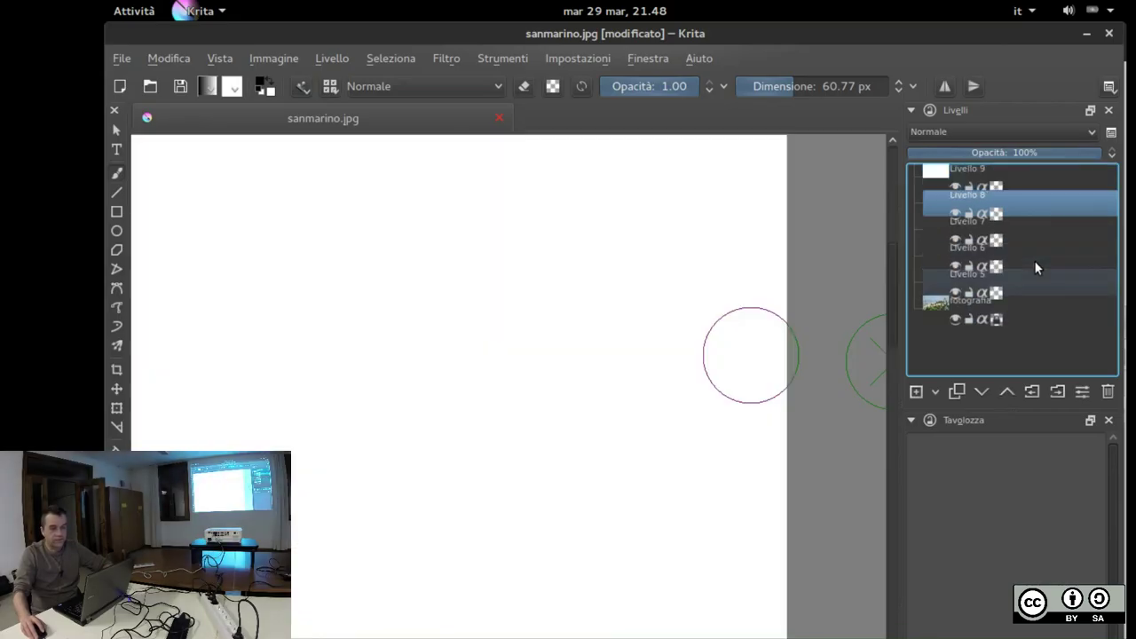
key("ctrl+z")
key("ctrl+z")
key("ctrl+z")
key("ctrl+z")
key("ctrl+z")
key("ctrl+z")
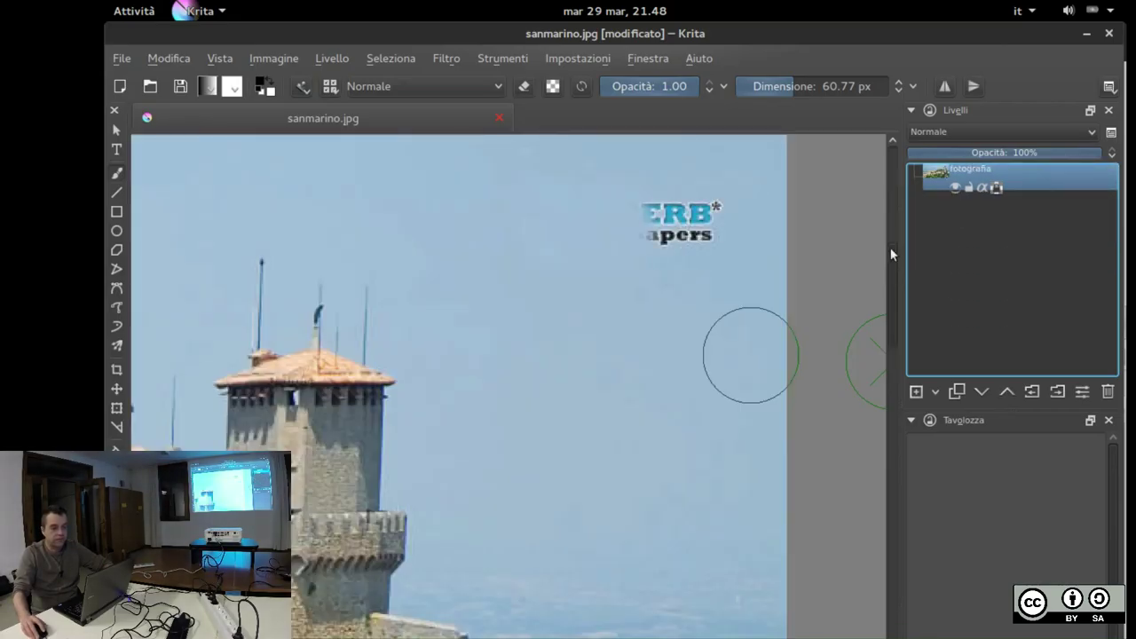
left_click(478, 228, "ctrl")
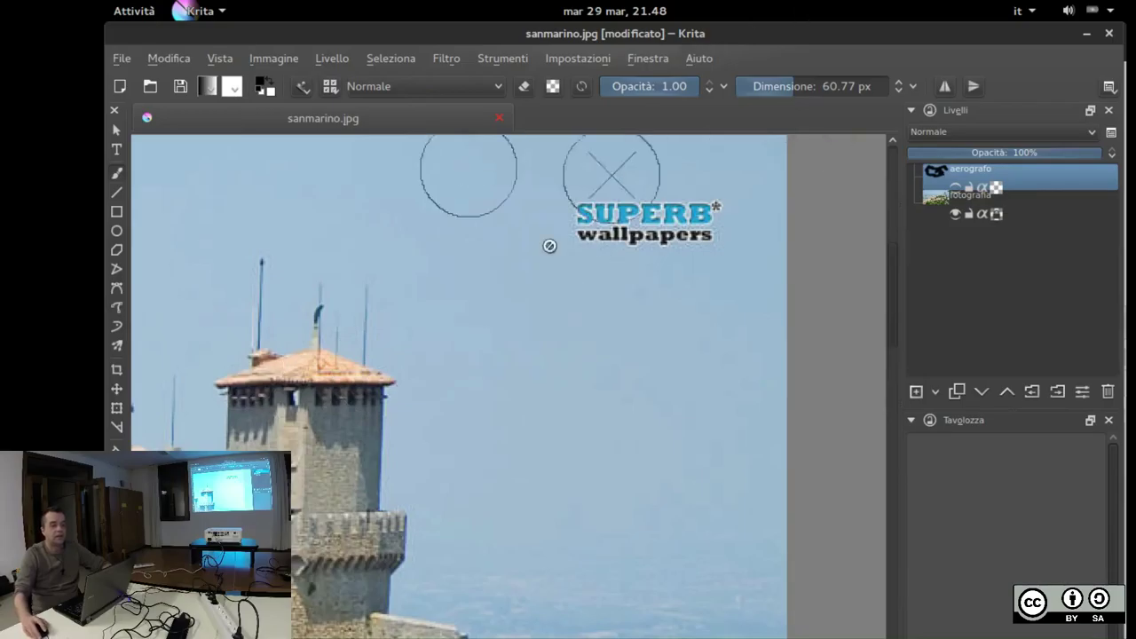
Hide the fotografia layer, then delete it and restore it with Ctrl+Z
key("ctrl")
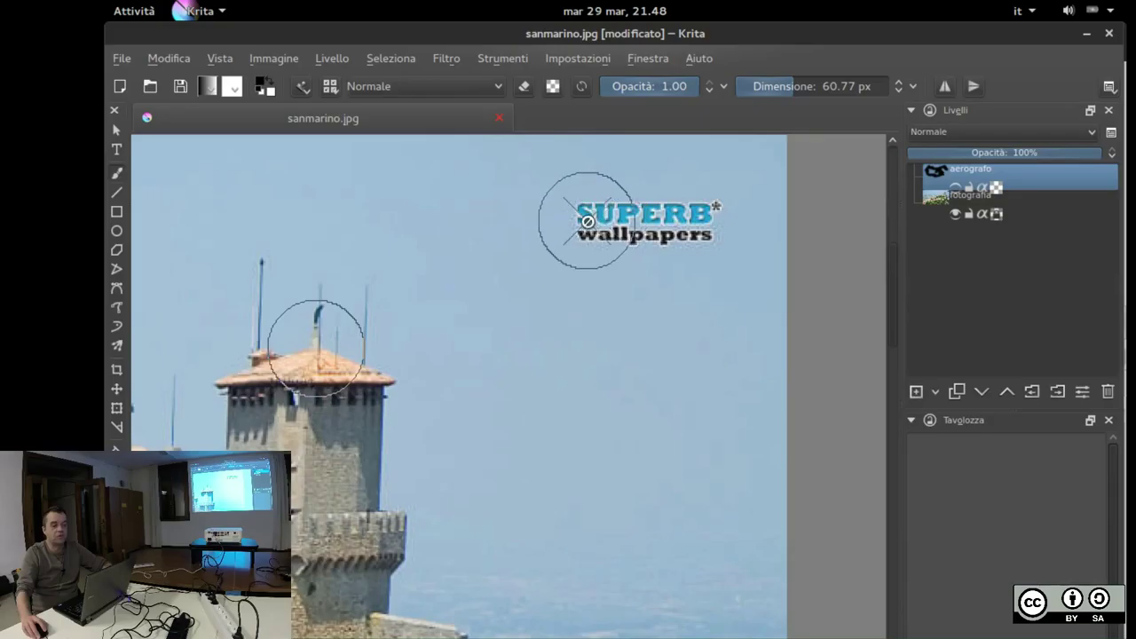
left_click(955, 214)
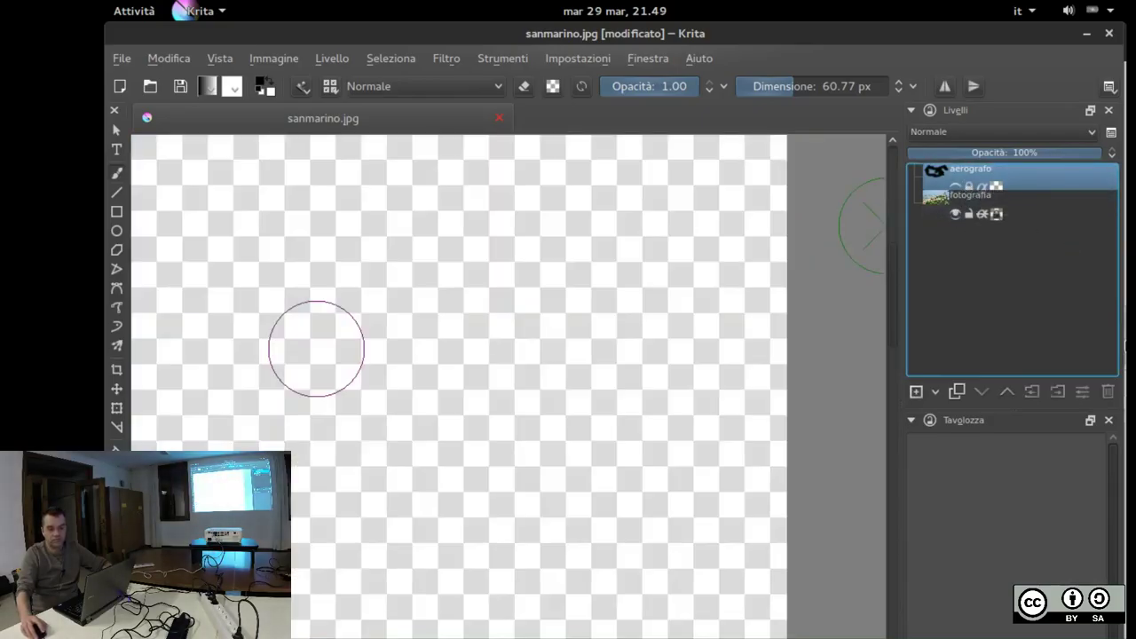
left_click(1065, 202)
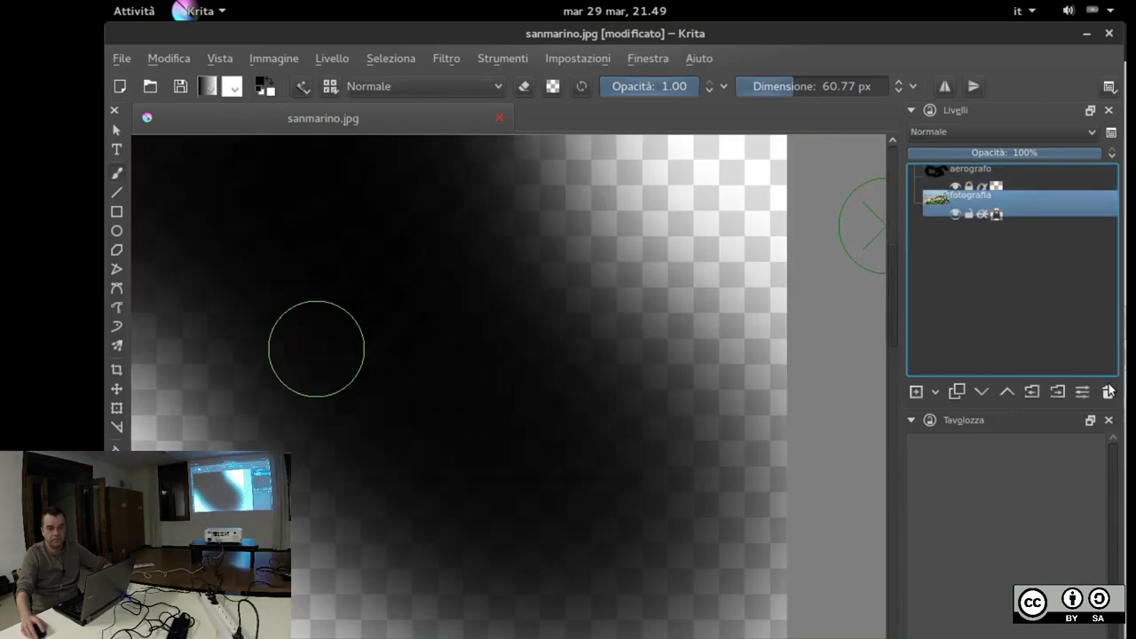
left_click(1108, 392)
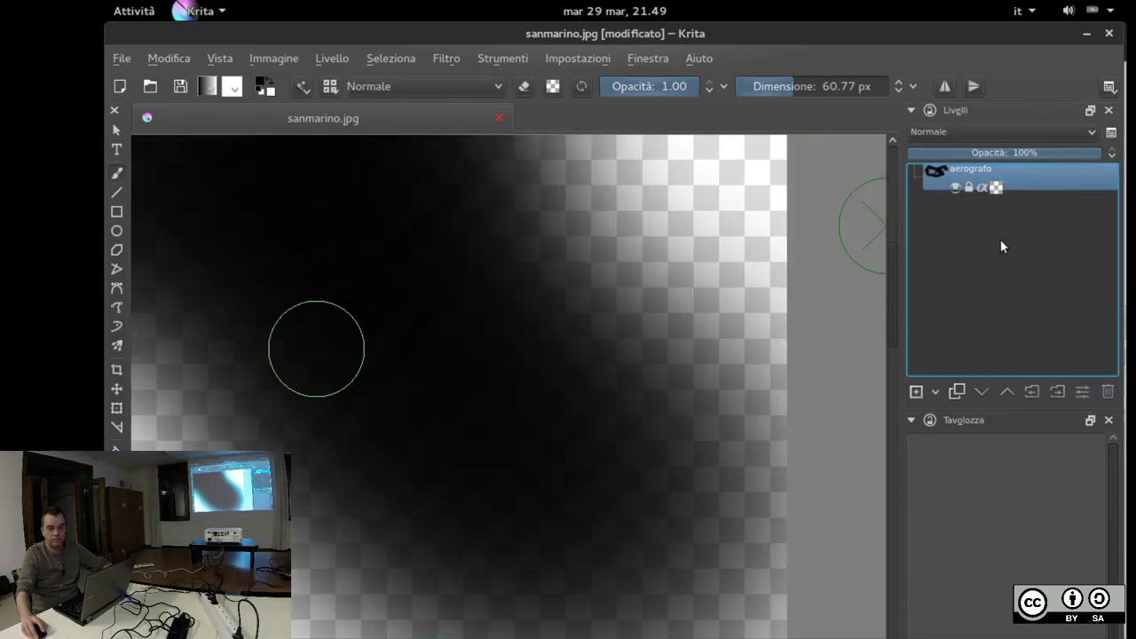
key("ctrl+z")
Select the aerografo layer, dismiss its context menu unchanged, and toggle its visibility
left_click(1010, 188)
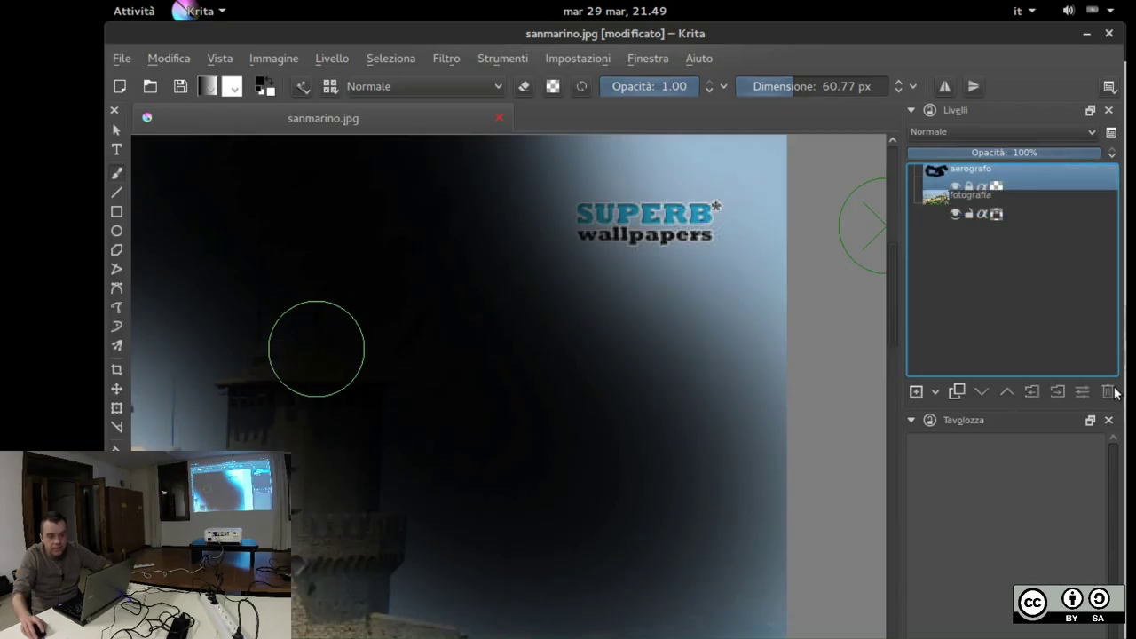
right_click(982, 167)
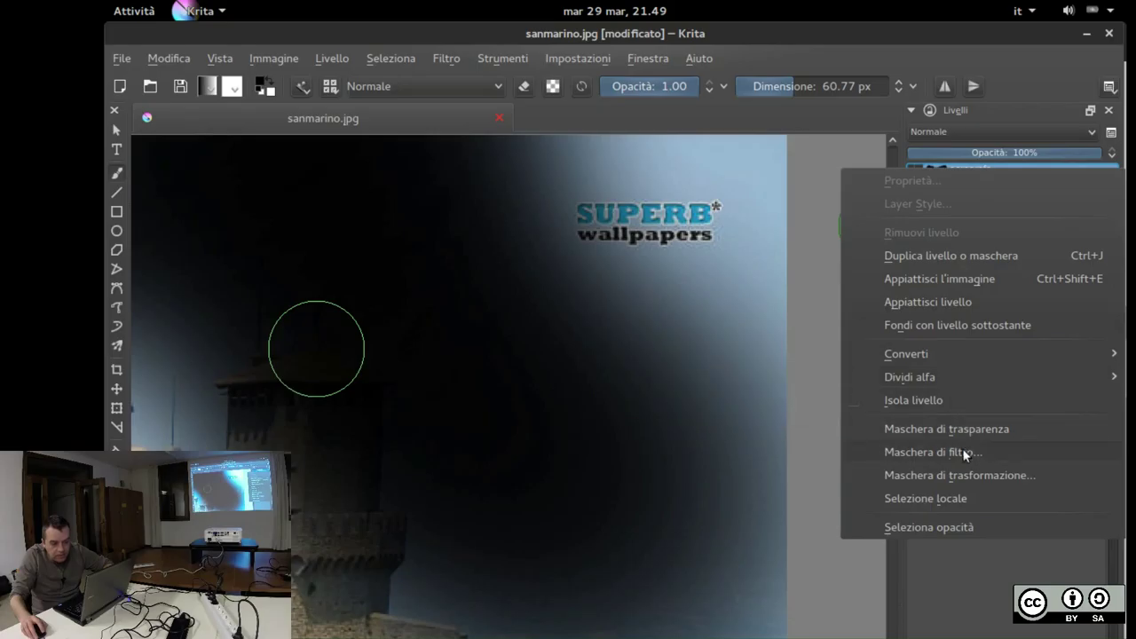
left_click(1047, 578)
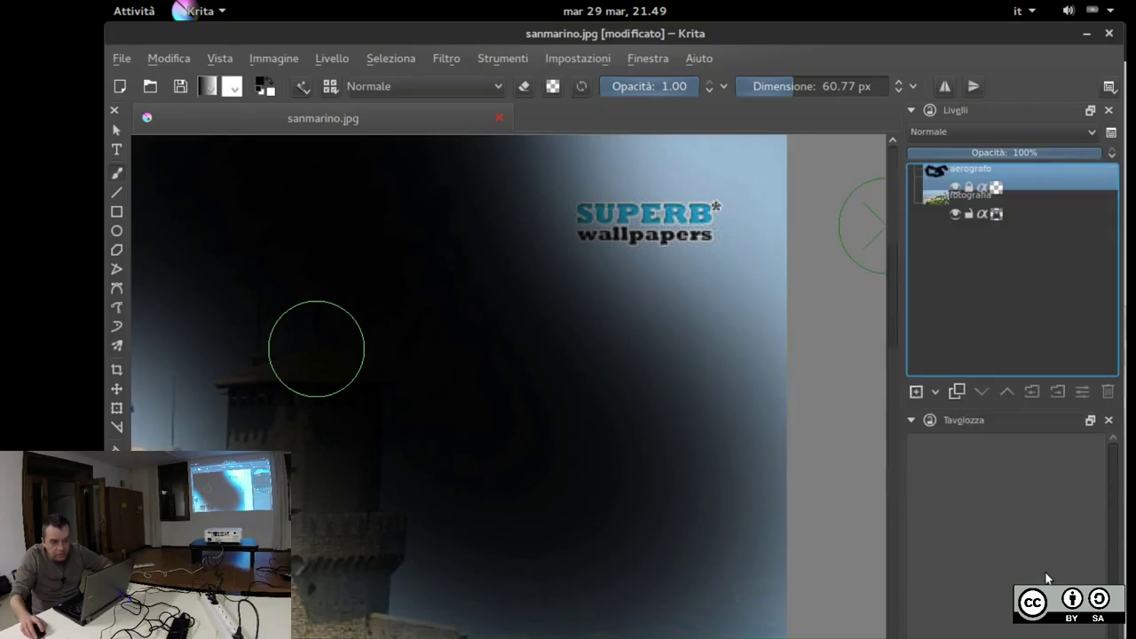
left_click(956, 187)
On fotografia, clone from the tower roof over the watermark, extending down to the stone base
left_click(1006, 215)
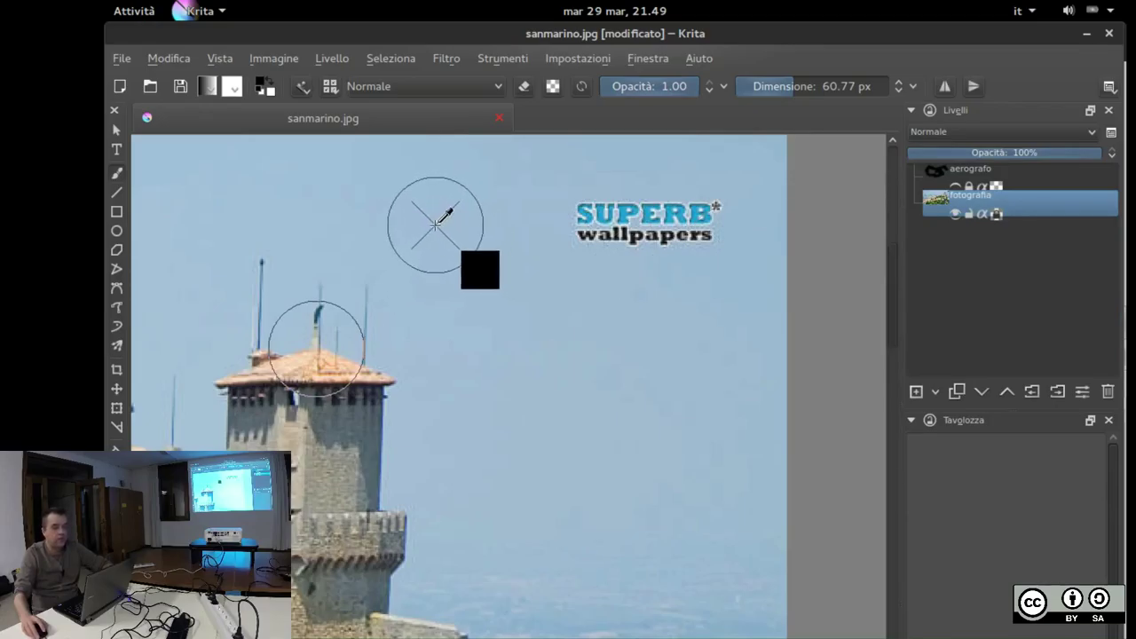
left_click(314, 359, "ctrl")
mouse_move(590, 222)
left_mouse_down()
mouse_move(698, 225)
mouse_move(632, 238)
mouse_move(591, 277)
mouse_move(630, 334)
mouse_move(579, 322)
mouse_move(549, 290)
mouse_move(675, 233)
mouse_move(687, 300)
mouse_move(658, 359)
mouse_move(603, 318)
mouse_move(535, 325)
mouse_move(545, 397)
mouse_move(643, 413)
mouse_move(545, 427)
mouse_move(522, 384)
mouse_move(508, 404)
mouse_move(524, 470)
mouse_move(658, 465)
mouse_move(574, 457)
left_mouse_up()
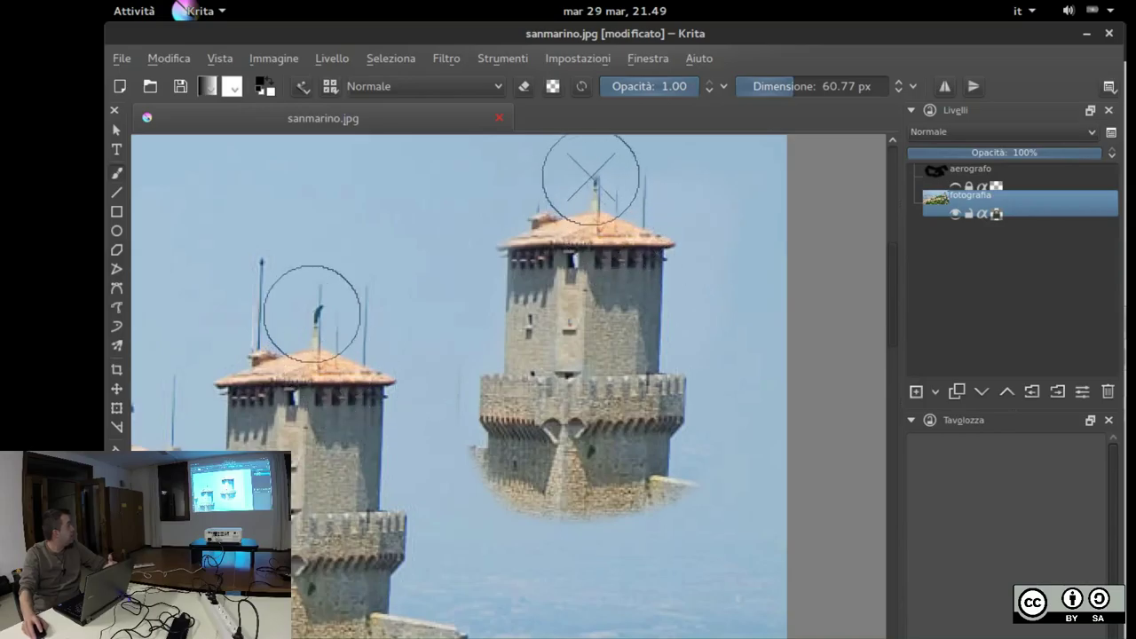
mouse_move(506, 482)
left_mouse_down()
mouse_move(524, 525)
mouse_move(680, 514)
mouse_move(496, 498)
mouse_move(475, 458)
mouse_move(497, 430)
mouse_move(546, 487)
mouse_move(595, 501)
mouse_move(591, 522)
mouse_move(584, 509)
mouse_move(477, 490)
mouse_move(427, 511)
mouse_move(494, 499)
left_mouse_up()
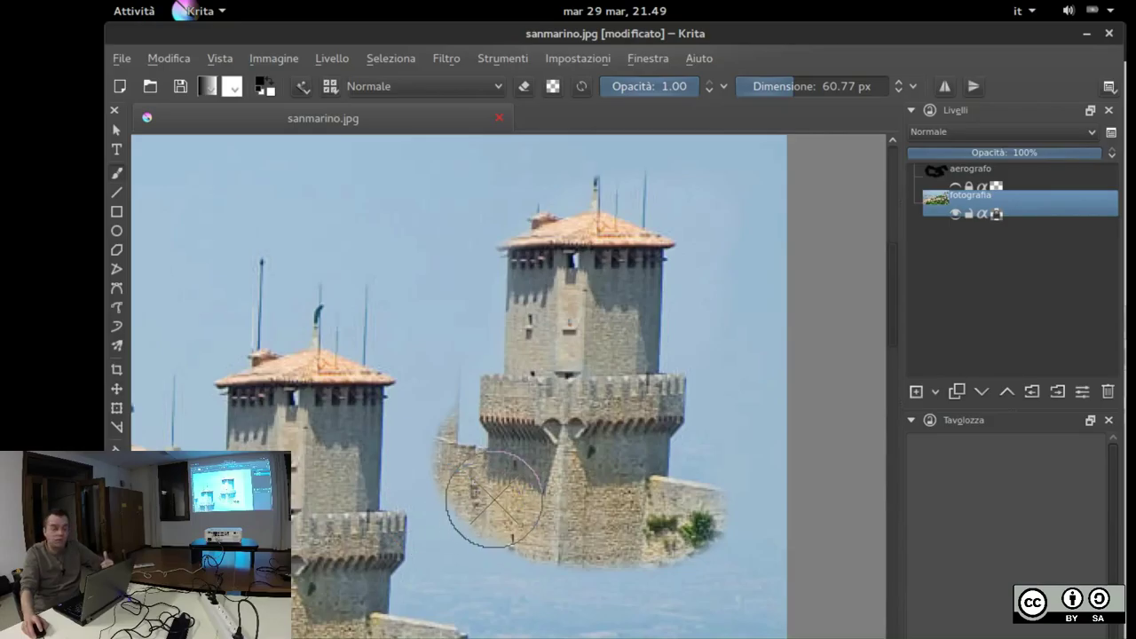
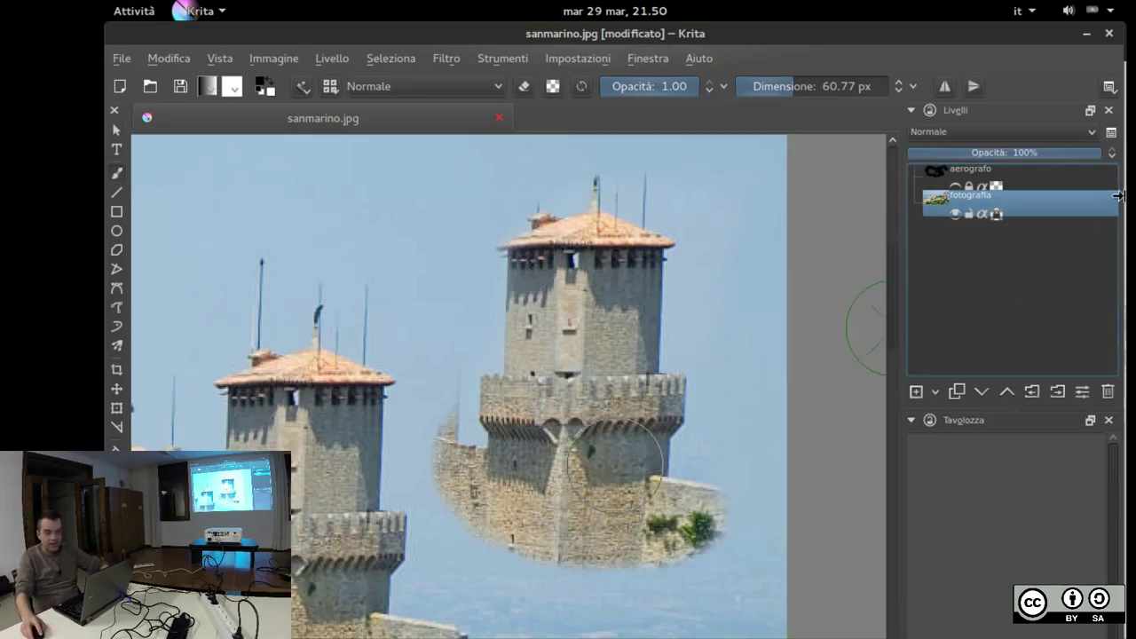
Undo the clone strokes and the airbrush layer, then close sanmarino.jpg
key("ctrl+z")
key("ctrl+z")
key("ctrl+z")
key("ctrl+z")
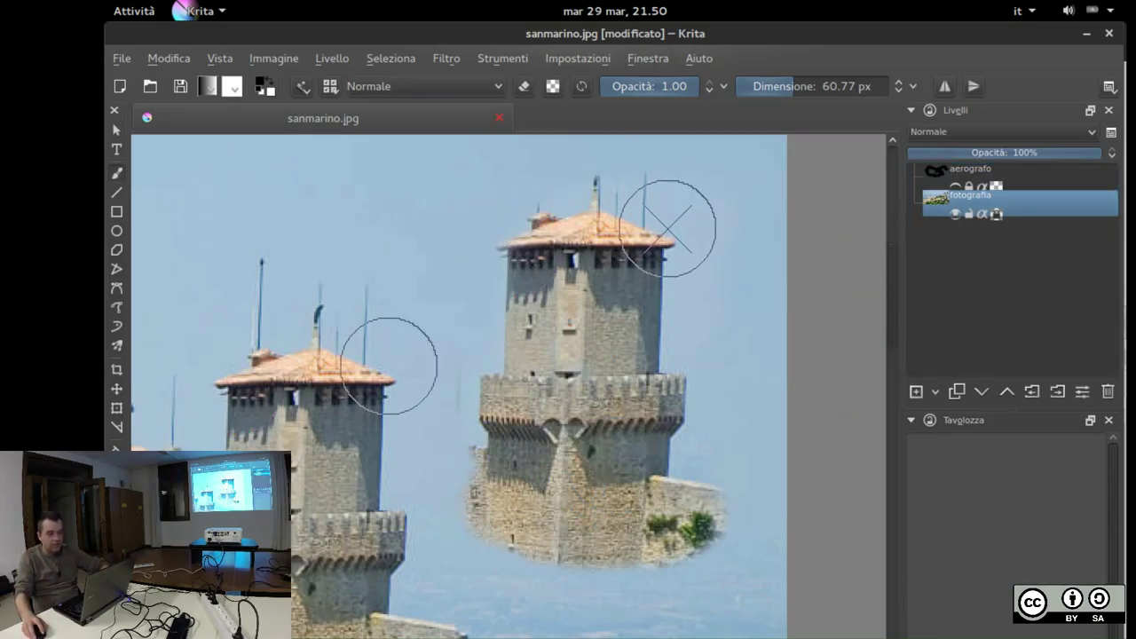
key("ctrl+z")
key("ctrl+z")
key("ctrl+z")
key("ctrl+z")
key("ctrl+z")
key("ctrl+z")
key("ctrl+z")
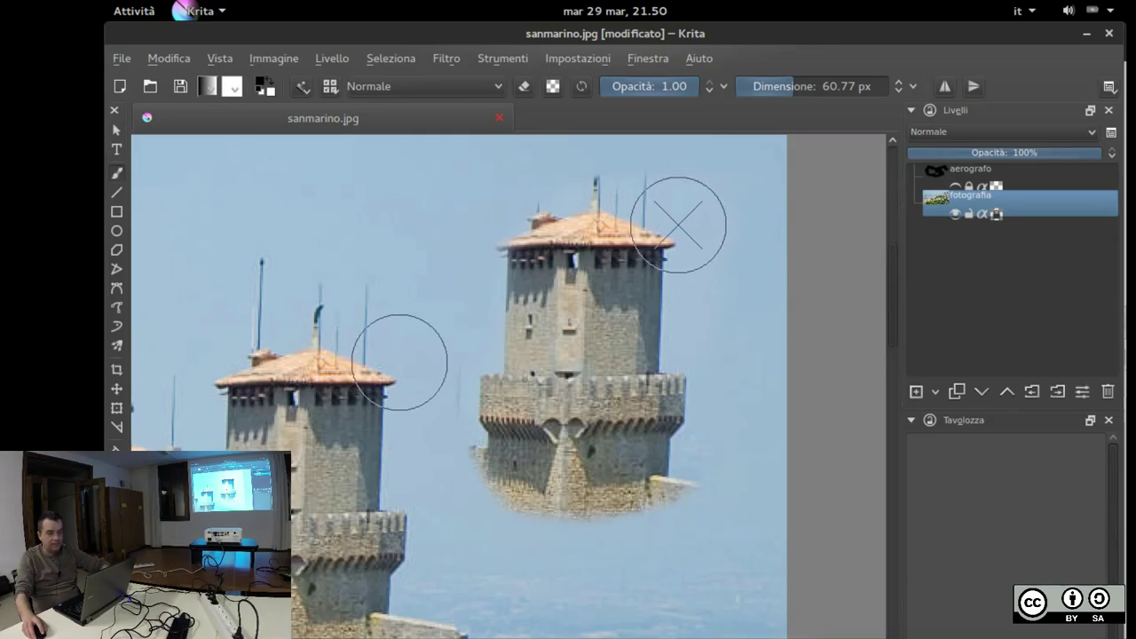
key("ctrl+z")
key("ctrl+z")
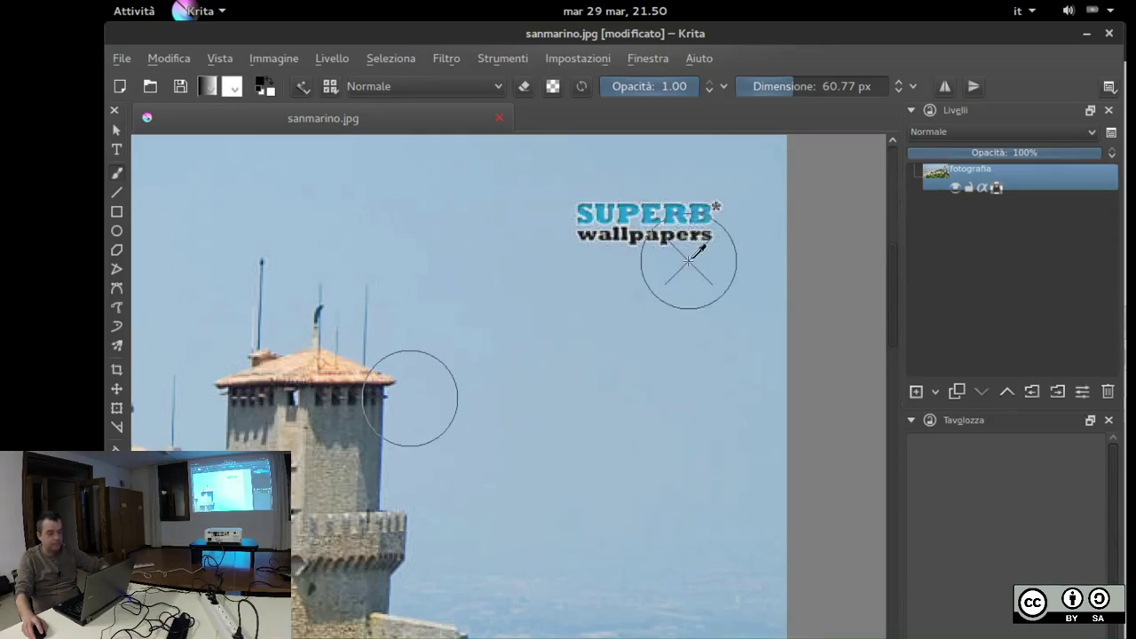
key("ctrl+w")
Discard the changes, then reopen sanmarino.jpg from the krita folder inside LAVORI
left_click(651, 417)
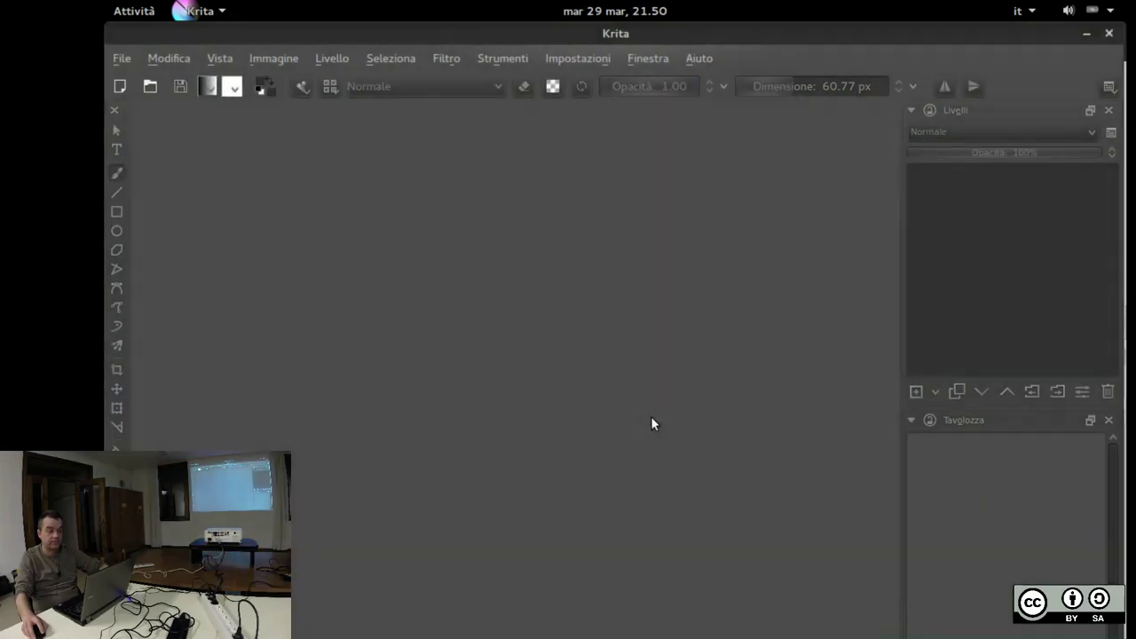
key("ctrl+o")
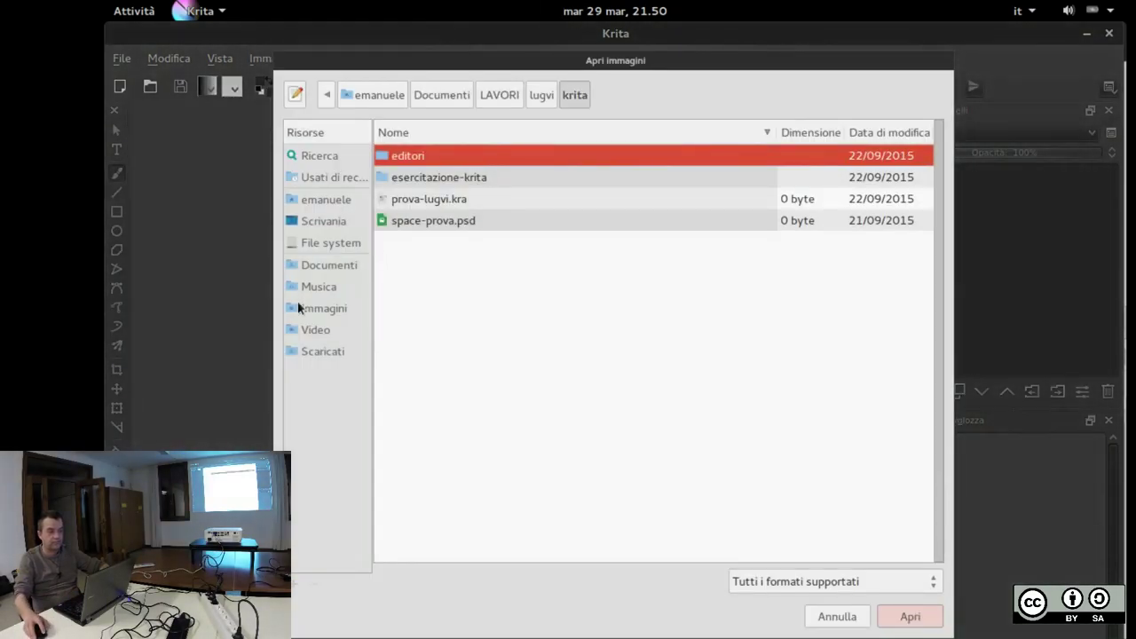
left_click(513, 94)
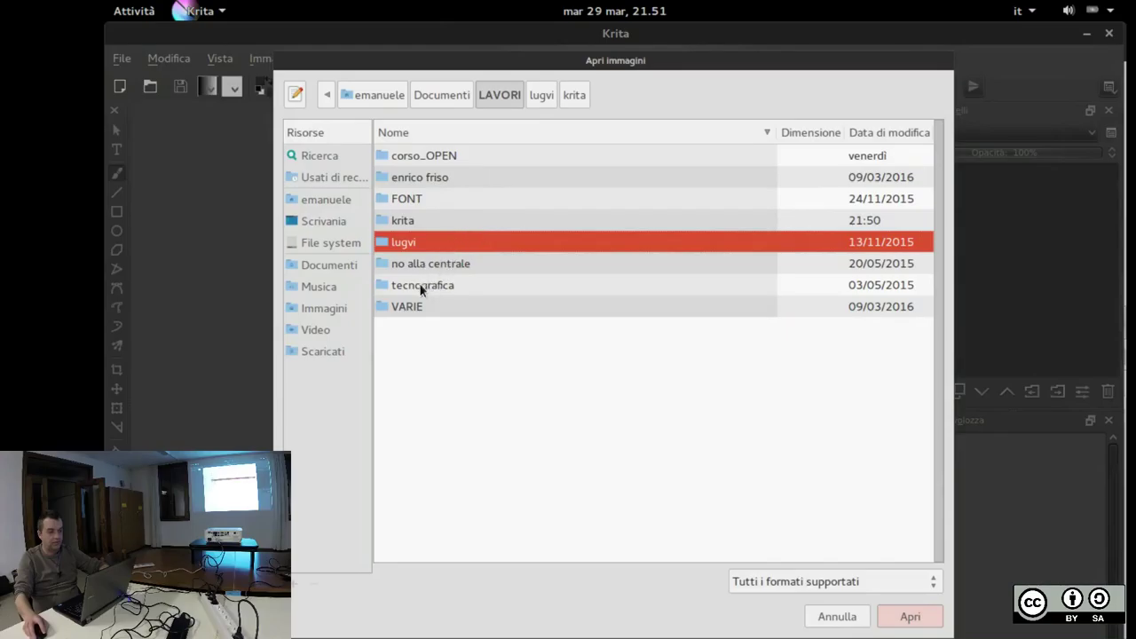
double_click(404, 221)
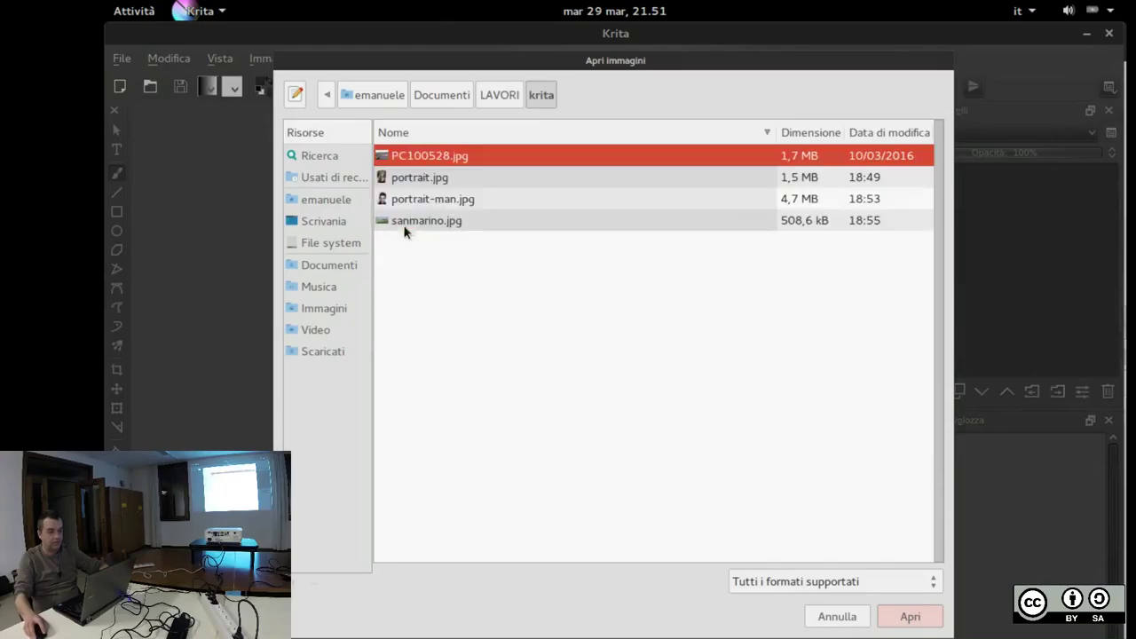
double_click(413, 223)
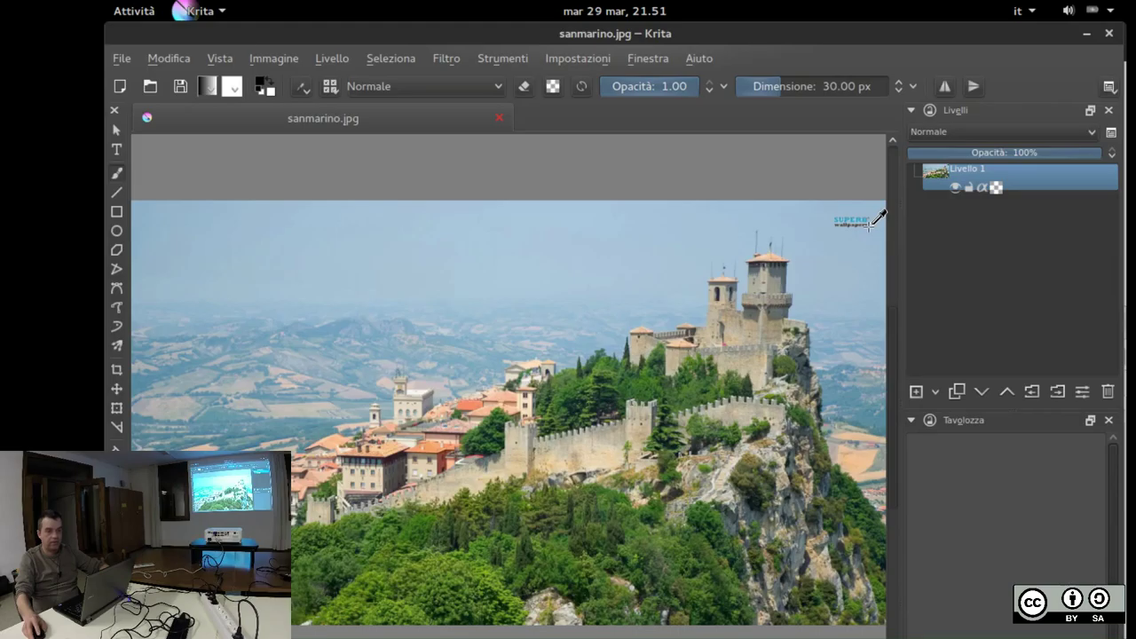
Zoom and pan to centre the SUPERB wallpapers watermark, settling at 200%
scroll(856, 226, "up", 6)
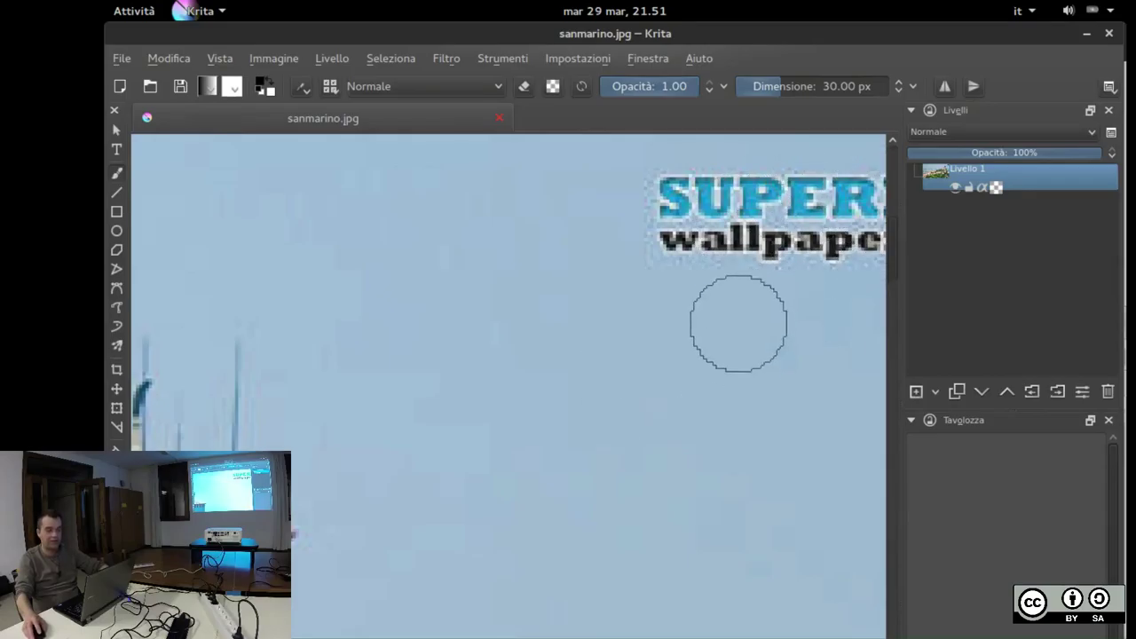
left_click_drag(652, 240, 447, 382)
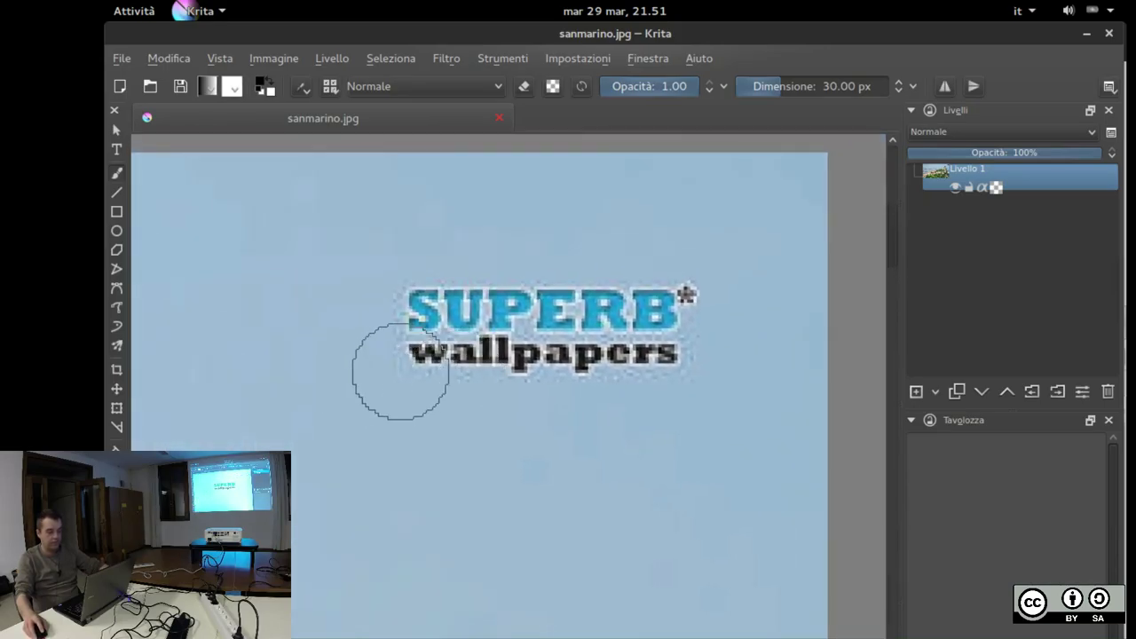
scroll(518, 380, "up", 1)
scroll(506, 368, "down", 2)
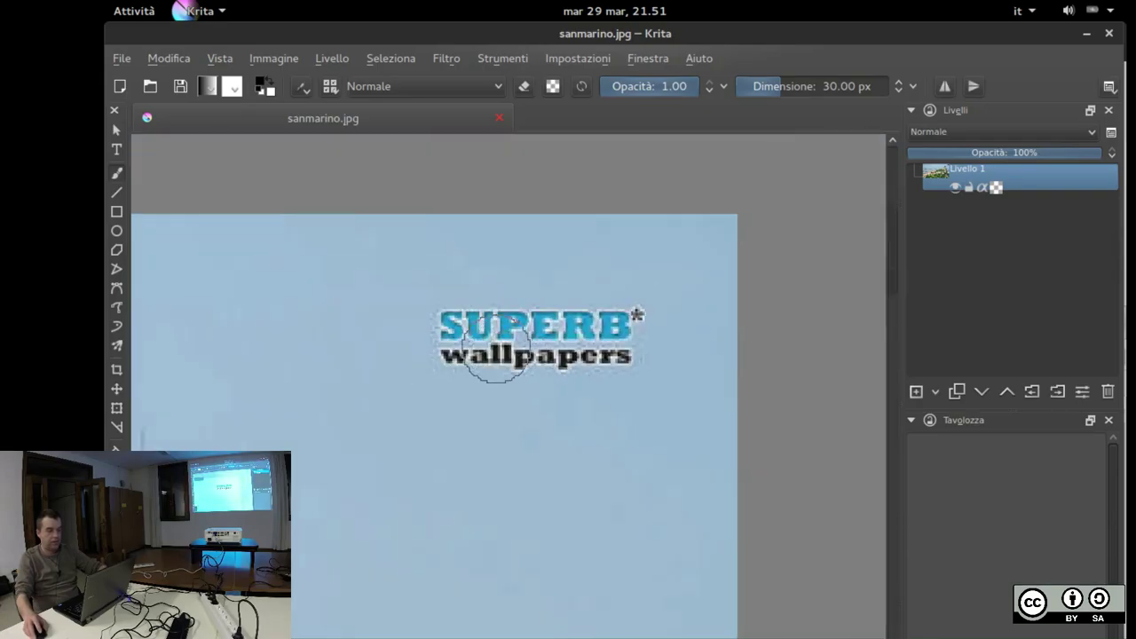
scroll(492, 355, "down", 1)
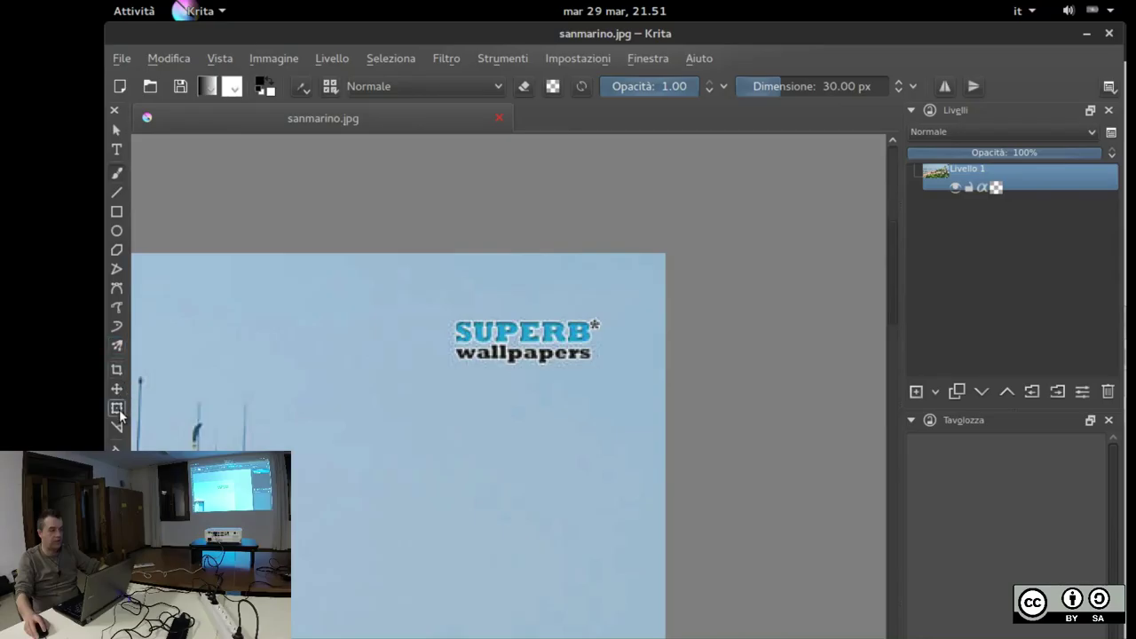
Set the brush preset's engine to Clona (clone) in the brush editor
left_click(302, 87)
left_click(156, 309)
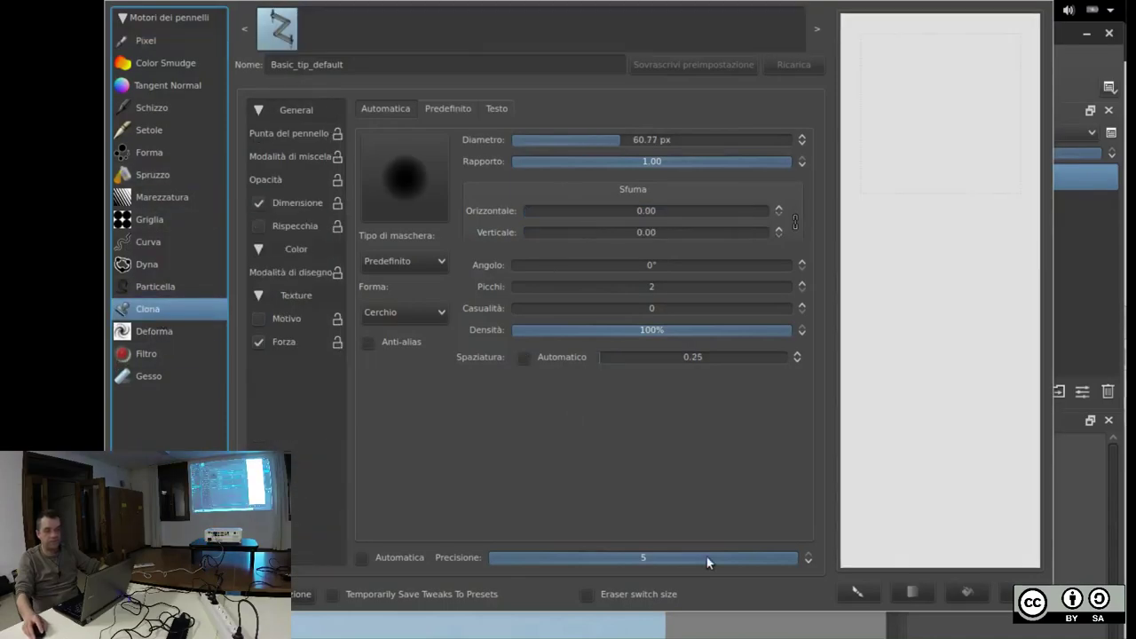
left_click(1077, 562)
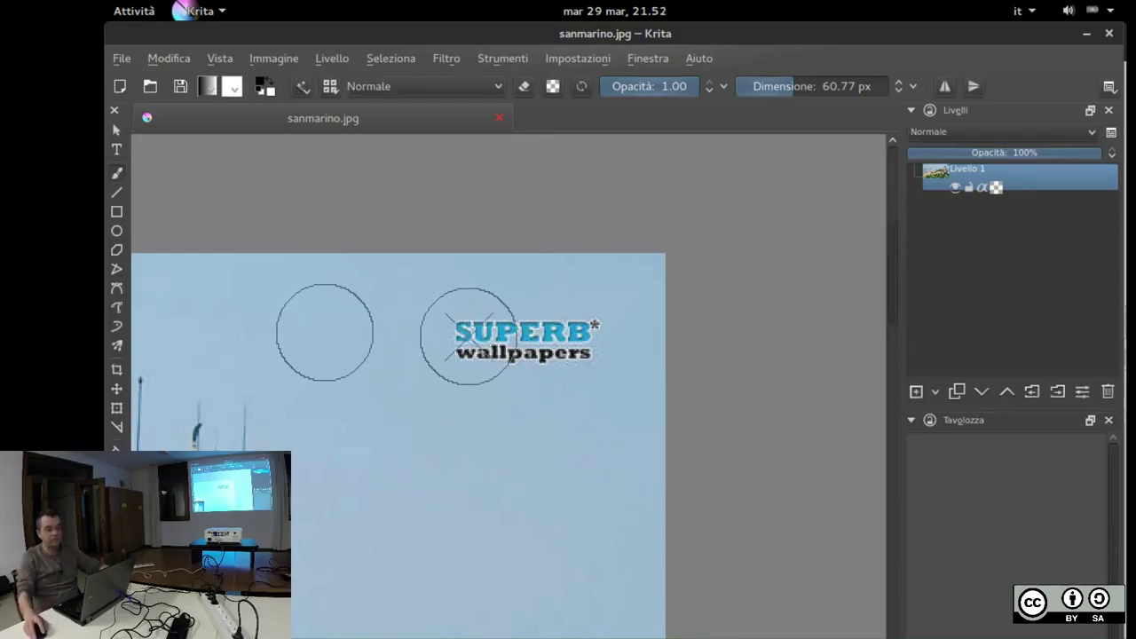
Clone plain sky over the SUPERB wallpapers watermark, undoing failed strokes, until it disappears
mouse_move(468, 335)
left_mouse_down()
mouse_move(594, 340)
mouse_move(488, 331)
left_mouse_up()
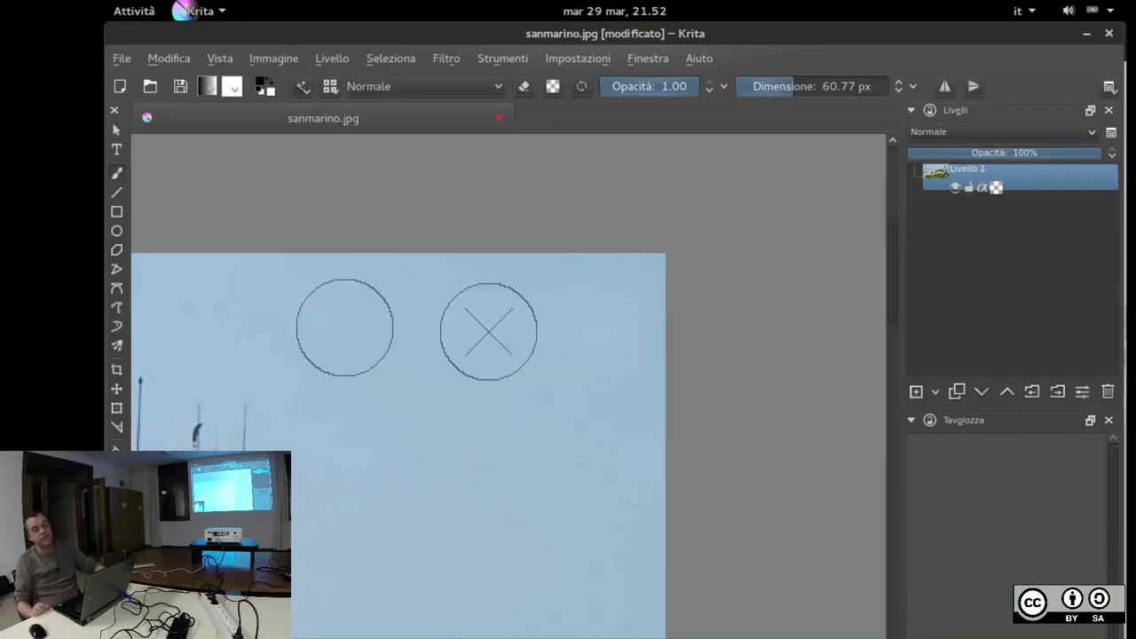
key("ctrl+z")
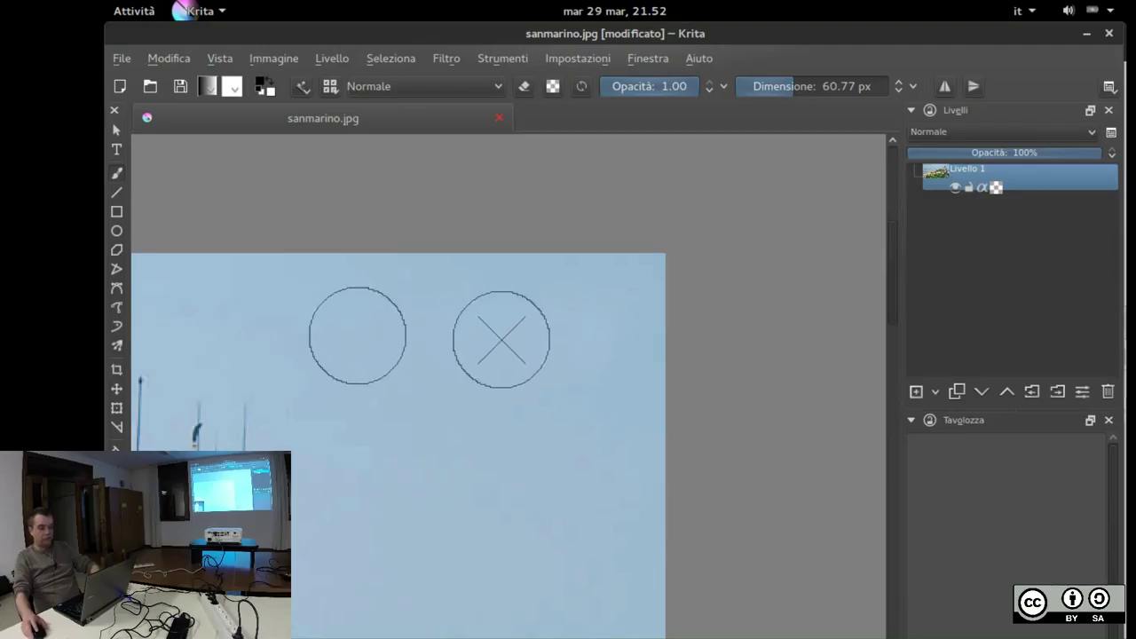
key("ctrl+z")
key("ctrl+z")
key("ctrl+z")
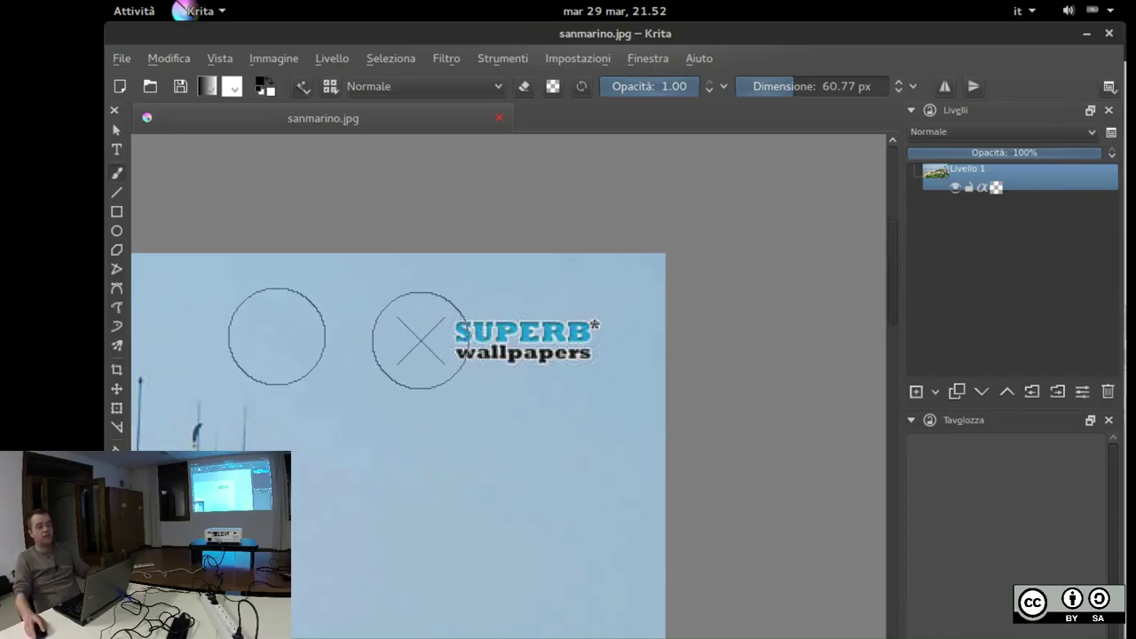
mouse_move(451, 340)
left_mouse_down()
mouse_move(608, 344)
mouse_move(661, 360)
left_mouse_up()
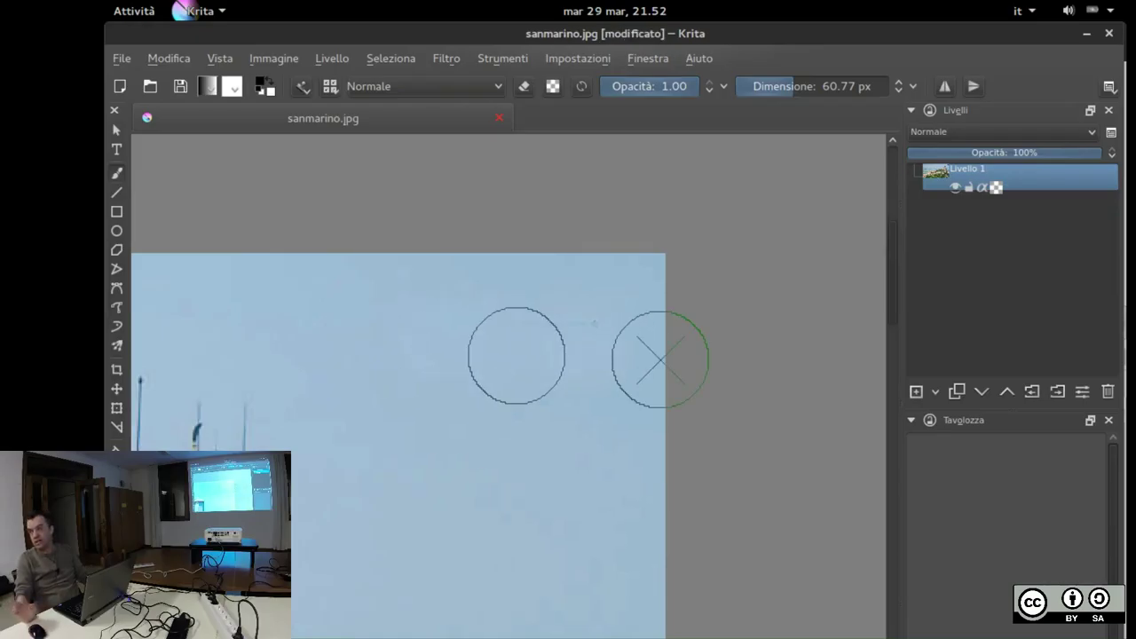
key("ctrl+z")
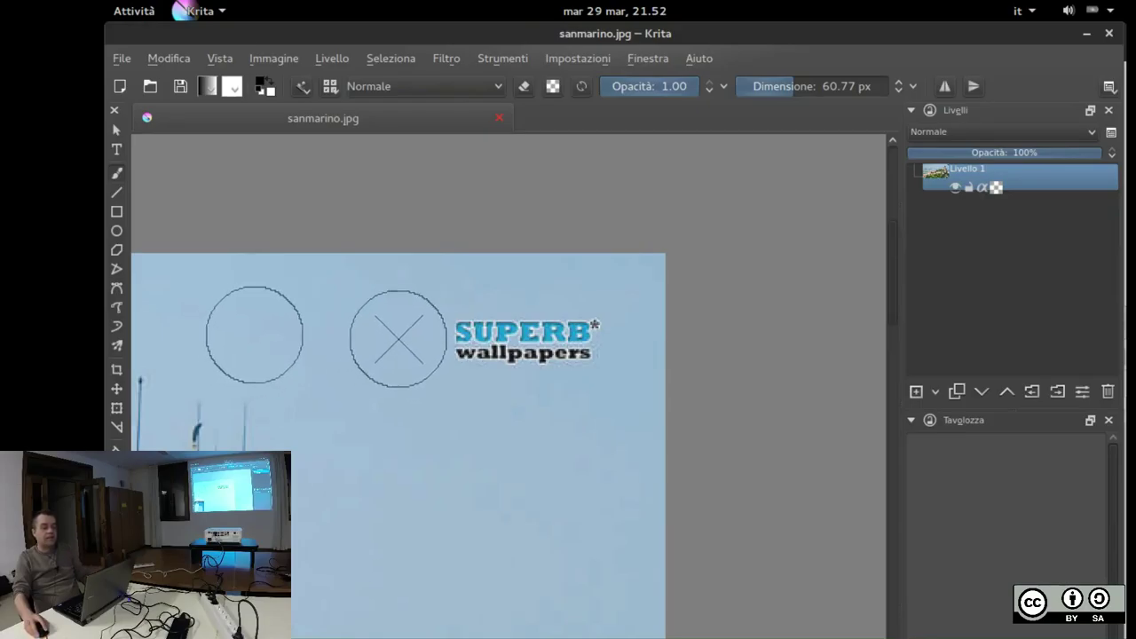
left_click_drag(399, 335, 425, 332)
left_click_drag(322, 347, 423, 358)
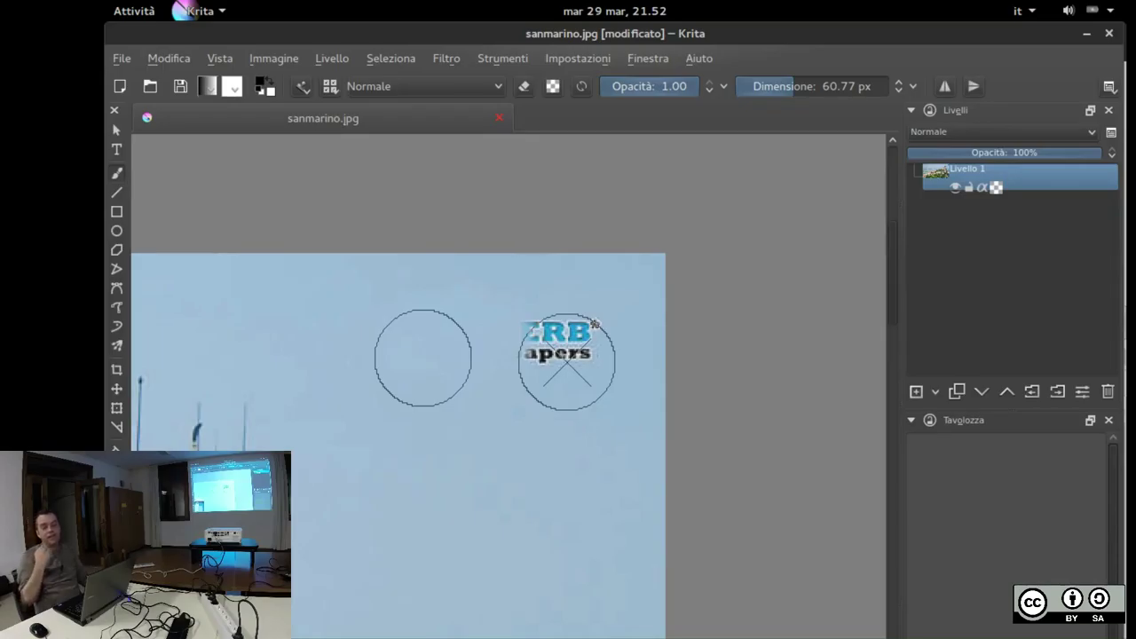
left_click_drag(422, 358, 416, 346)
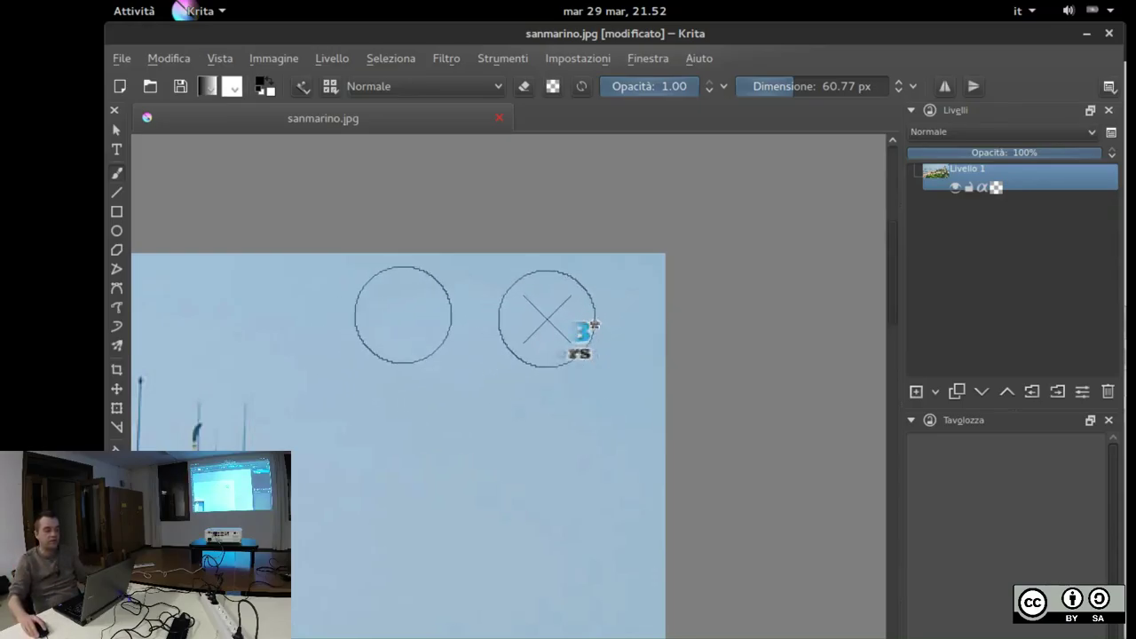
left_click_drag(538, 388, 589, 329)
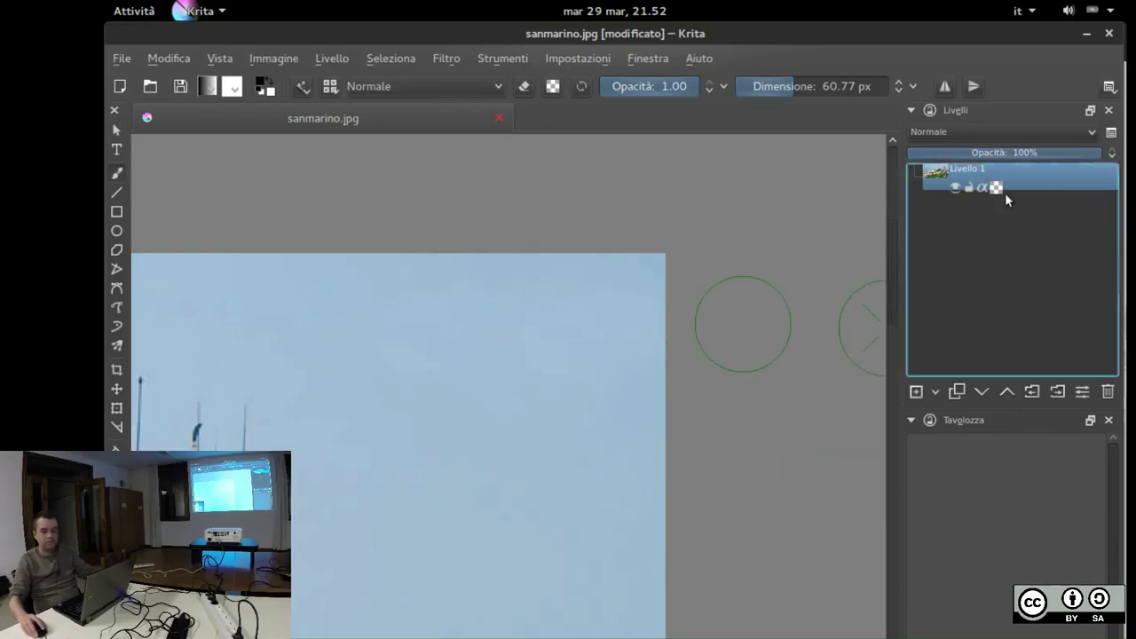
Rename the photo layer to 'fotografia'
double_click(984, 168)
type("foto")
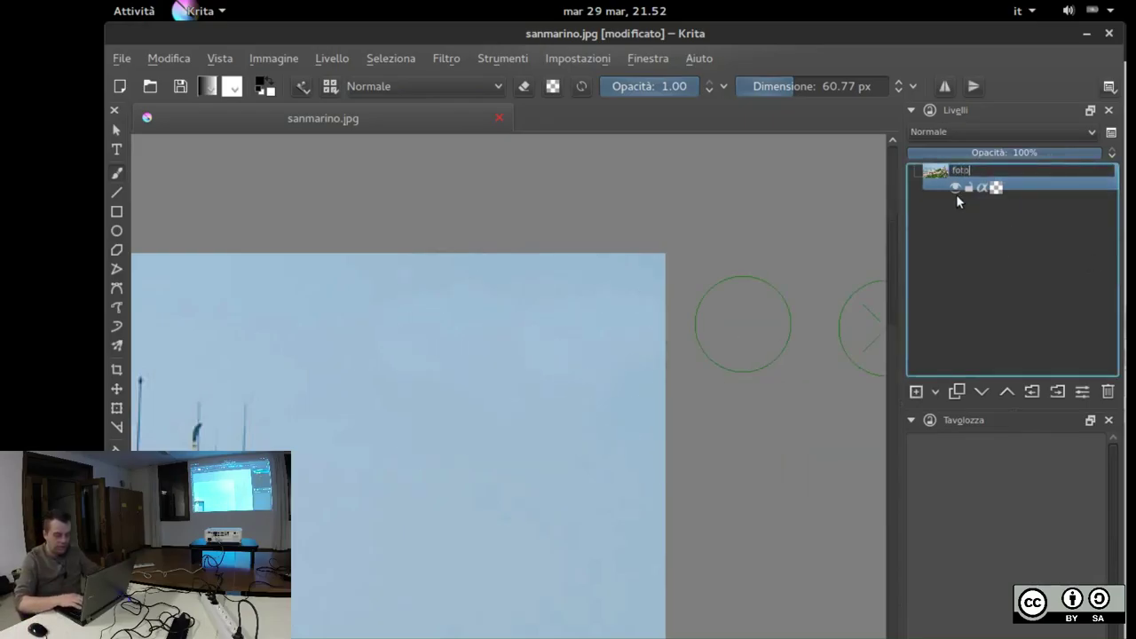
type("grafiua")
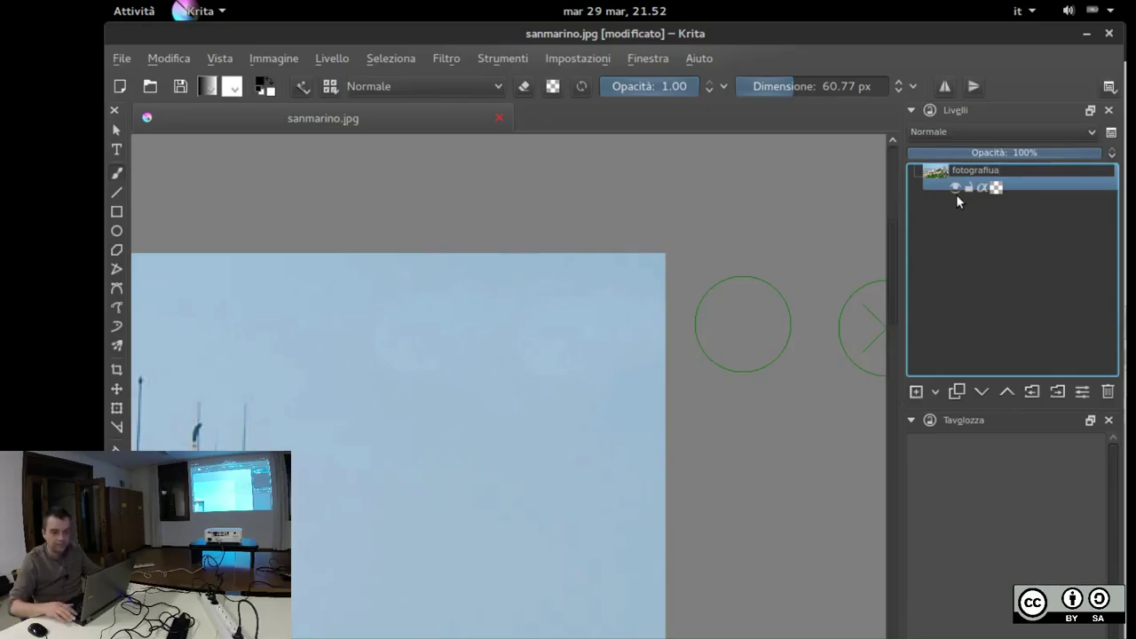
key("BackSpace")
key("BackSpace")
type("a")
key("Return")
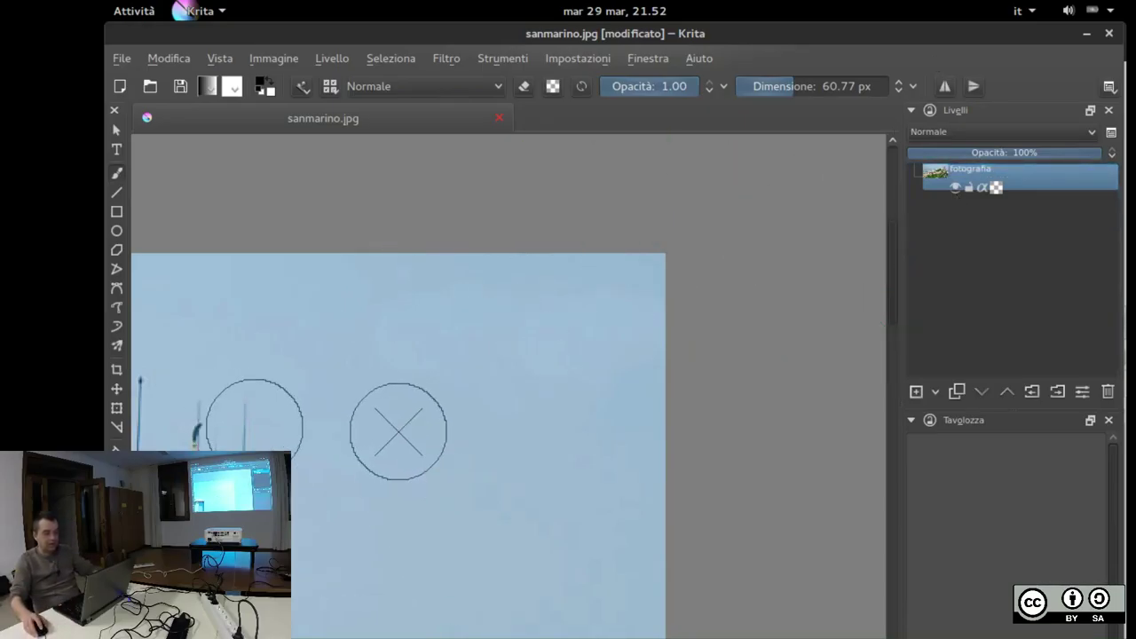
Fit the whole San Marino photo in view and pick the Bézier Curve tool
scroll(397, 431, "down", 4)
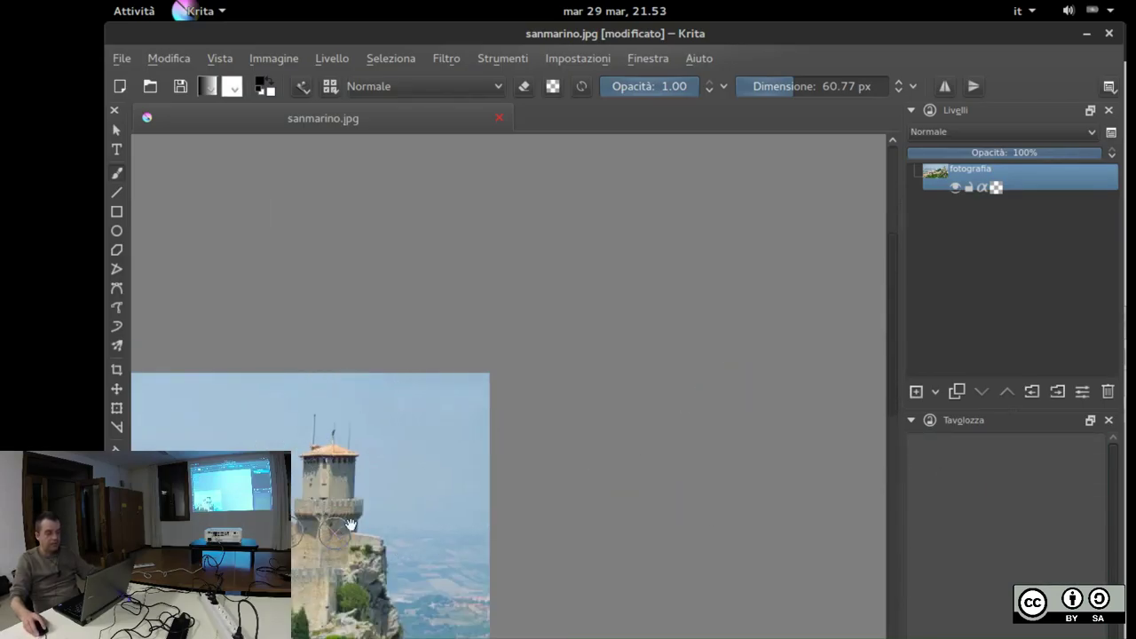
scroll(351, 525, "up", 5)
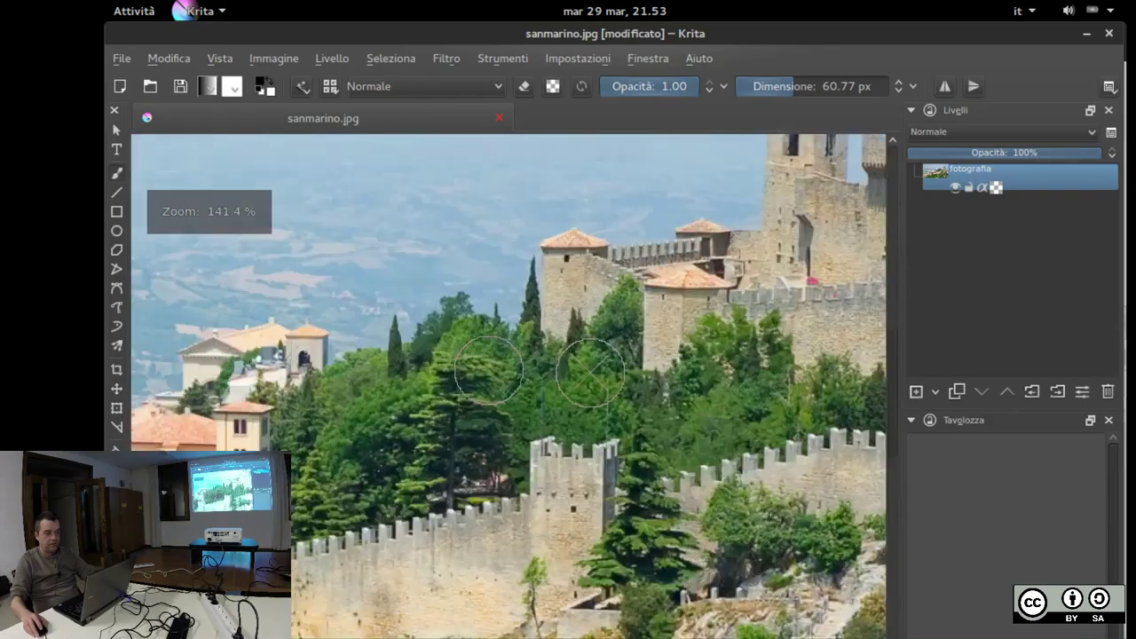
scroll(590, 371, "down", 5)
left_click_drag(528, 347, 566, 364)
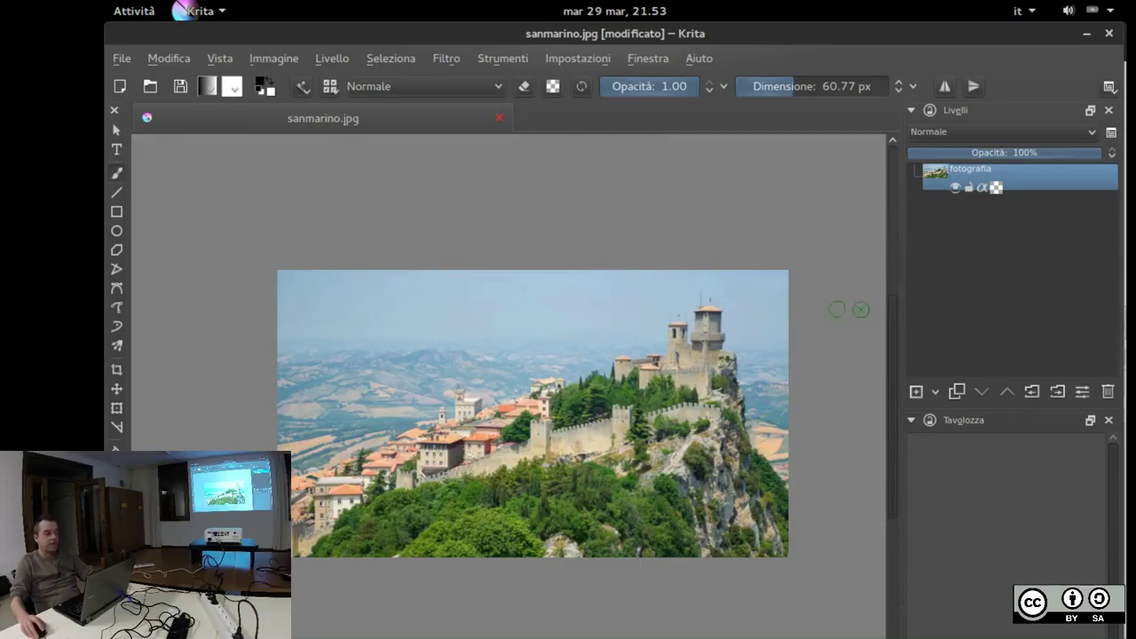
left_click(118, 288)
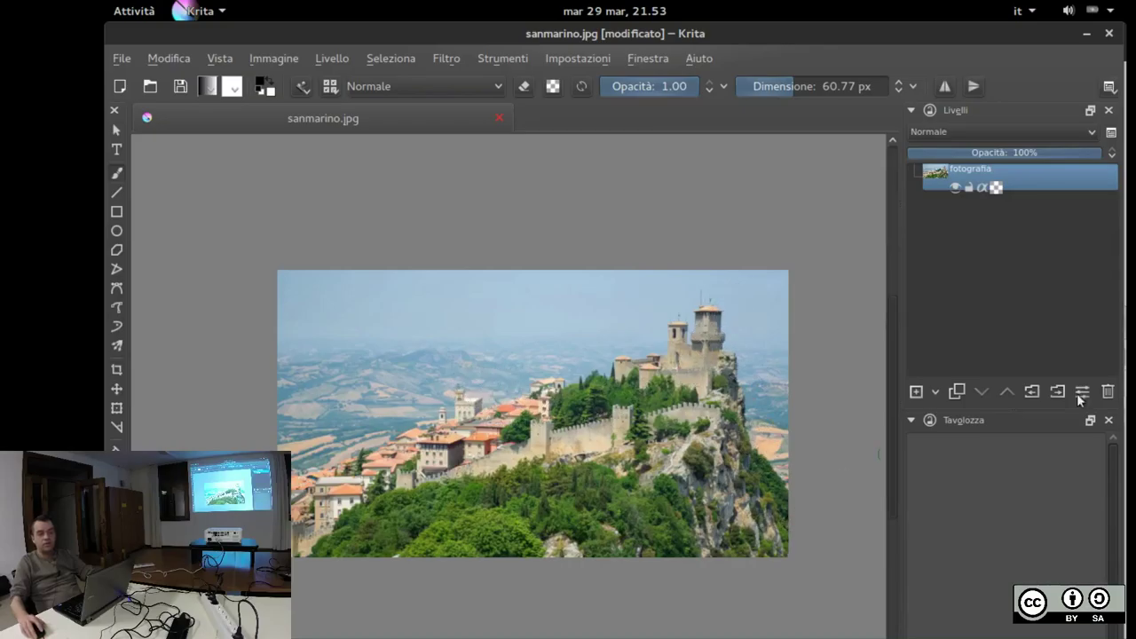
Add a new layer above fotografia and name it tracciati
left_click(916, 392)
double_click(969, 170)
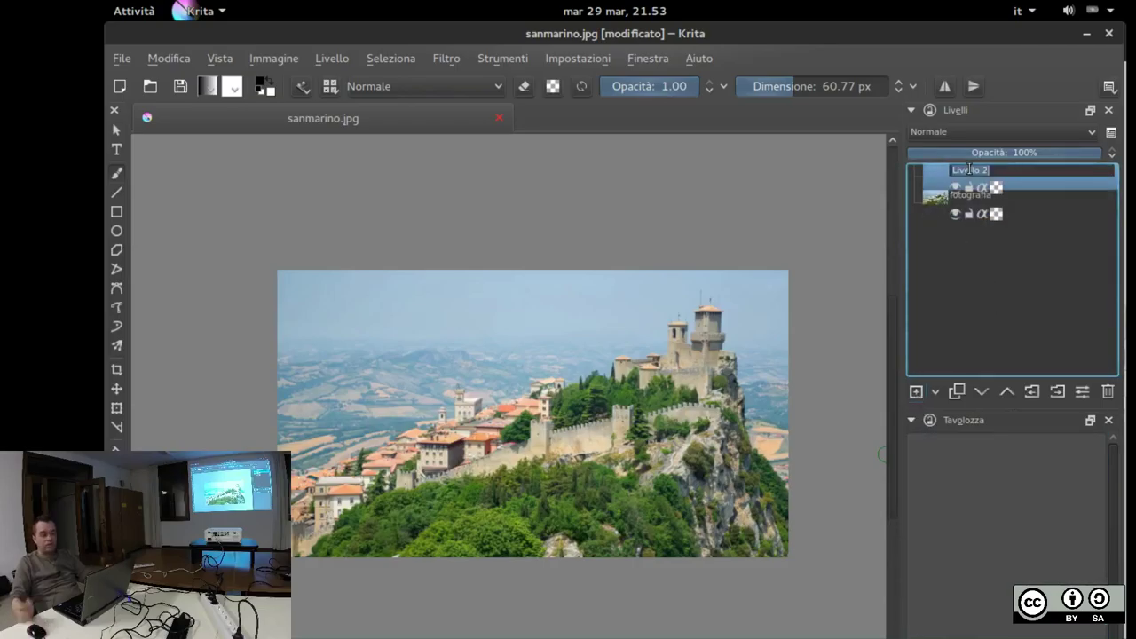
type("tratti")
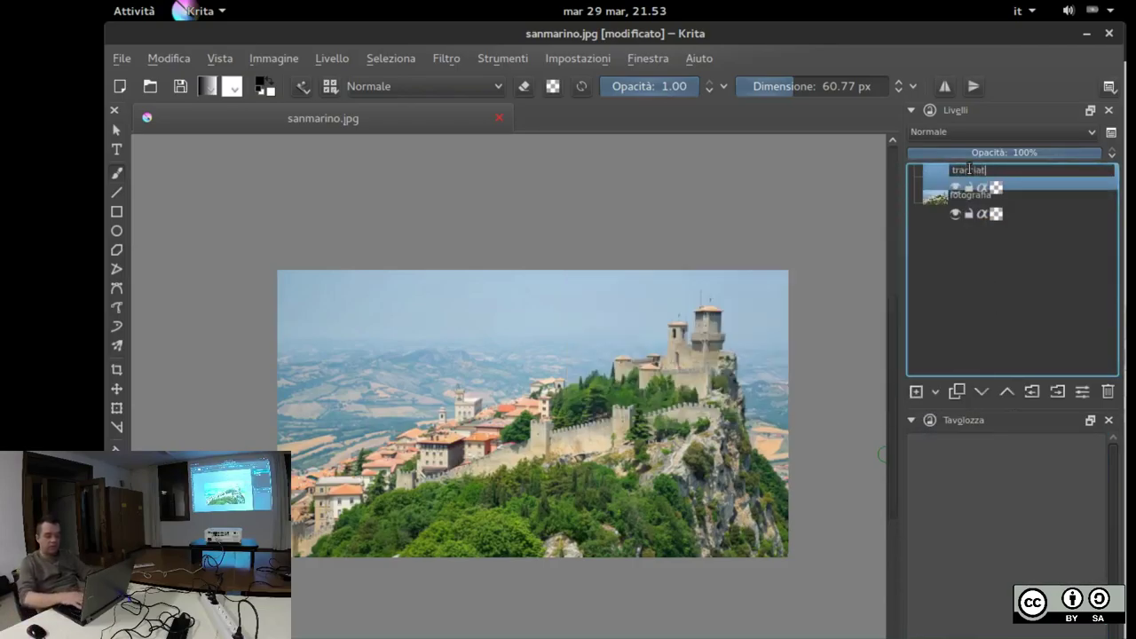
key("Return")
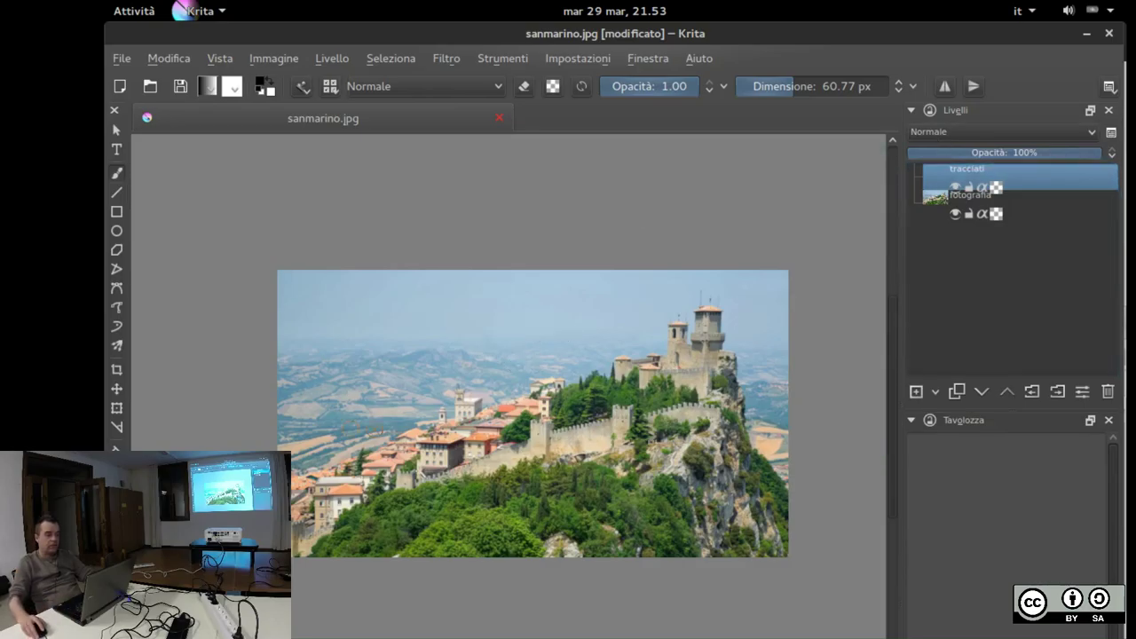
Zoom around the village, then select the Select Shapes tool
scroll(311, 488, "up", 8)
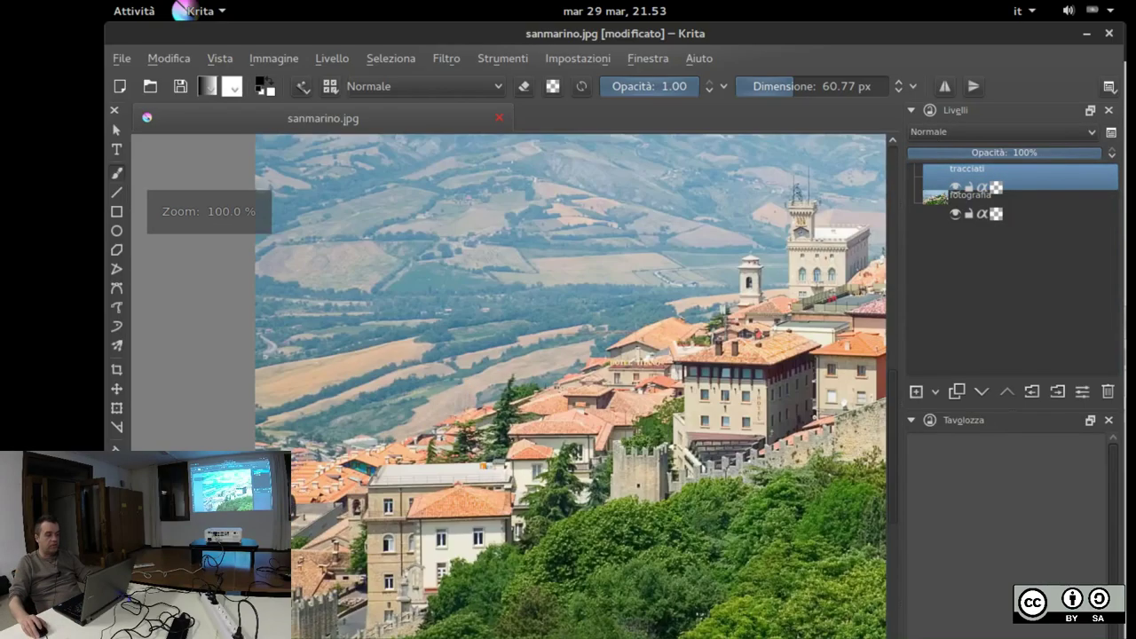
scroll(359, 461, "down", 2)
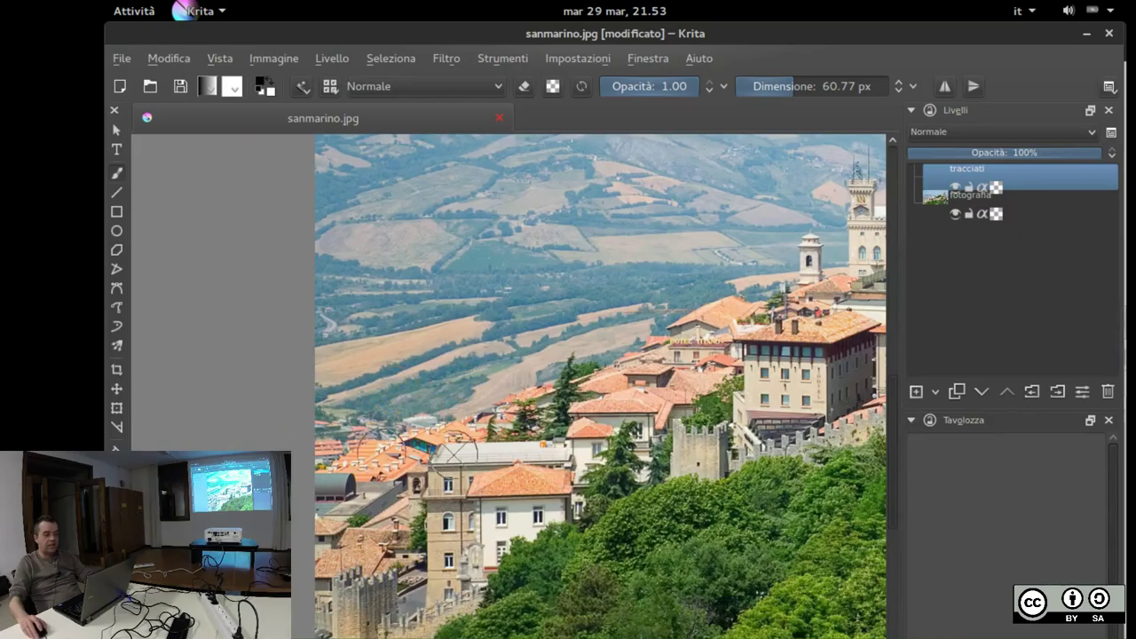
scroll(581, 451, "up", 2)
scroll(436, 448, "down", 2)
scroll(373, 443, "up", 1)
scroll(355, 453, "down", 1)
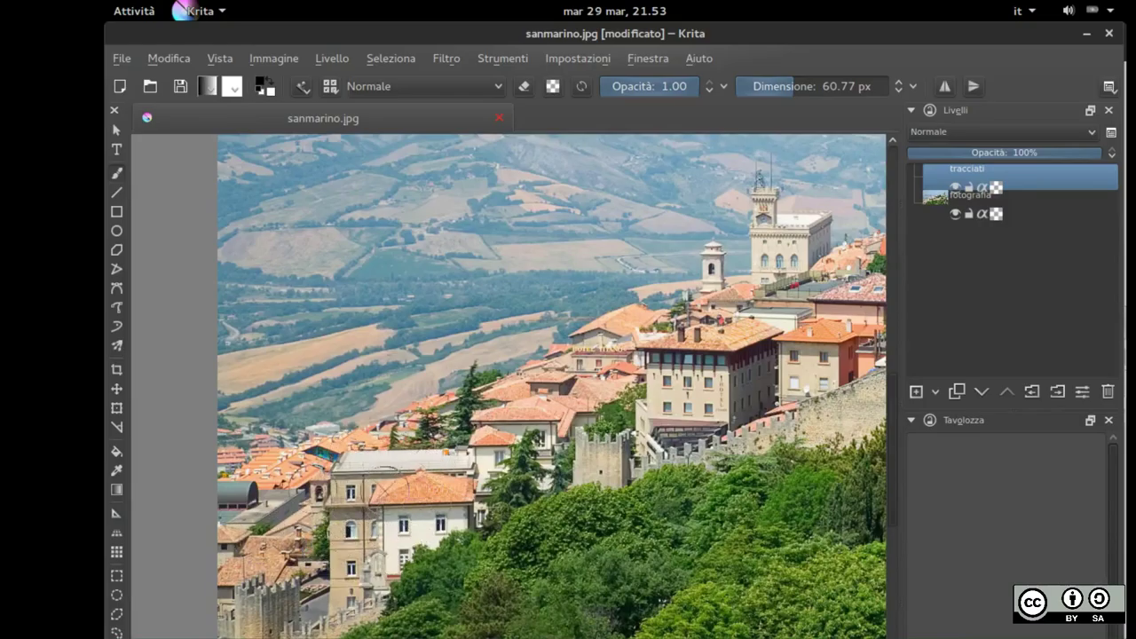
left_click(117, 129)
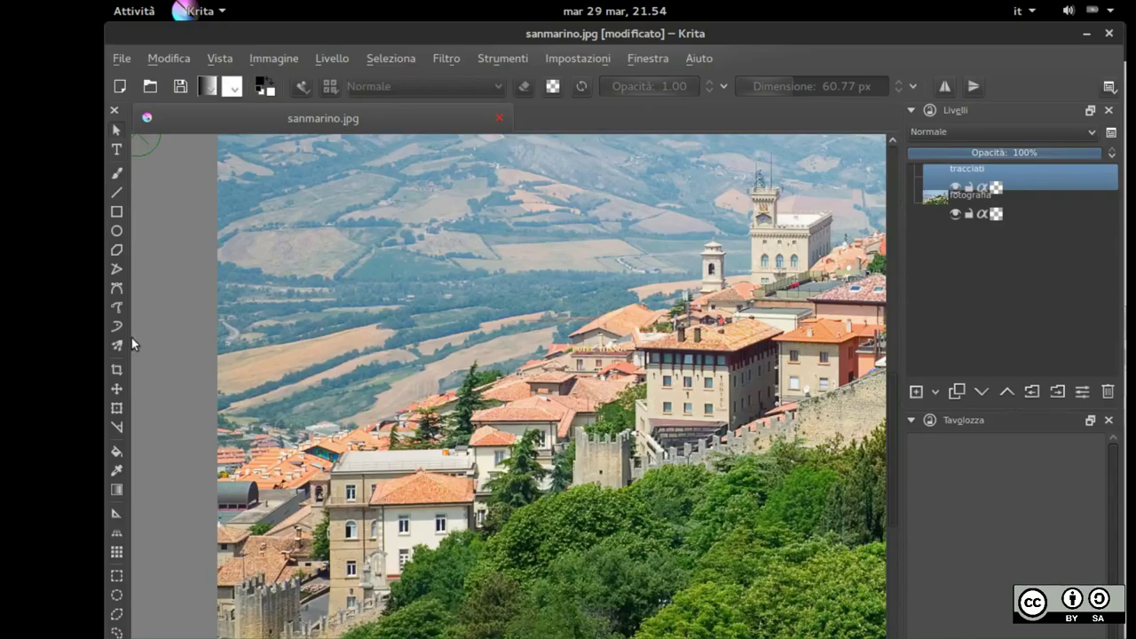
Activate the Bézier Curve tool and zoom to 400% on the rooftops near the bell tower
left_click(115, 290)
left_click(115, 289)
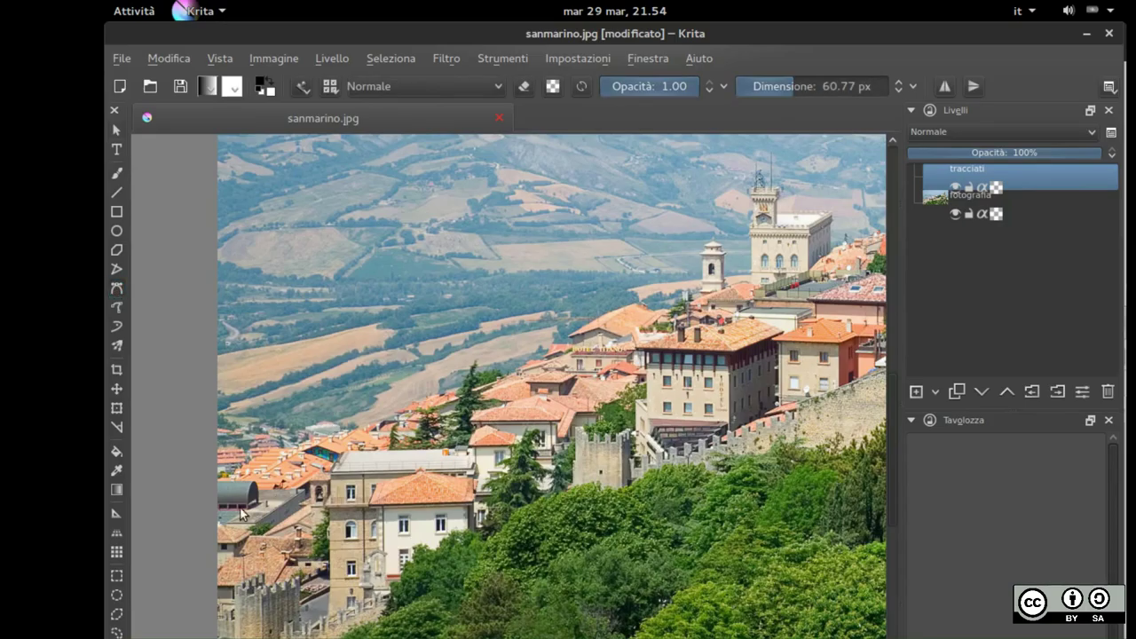
scroll(224, 553, "down", 2)
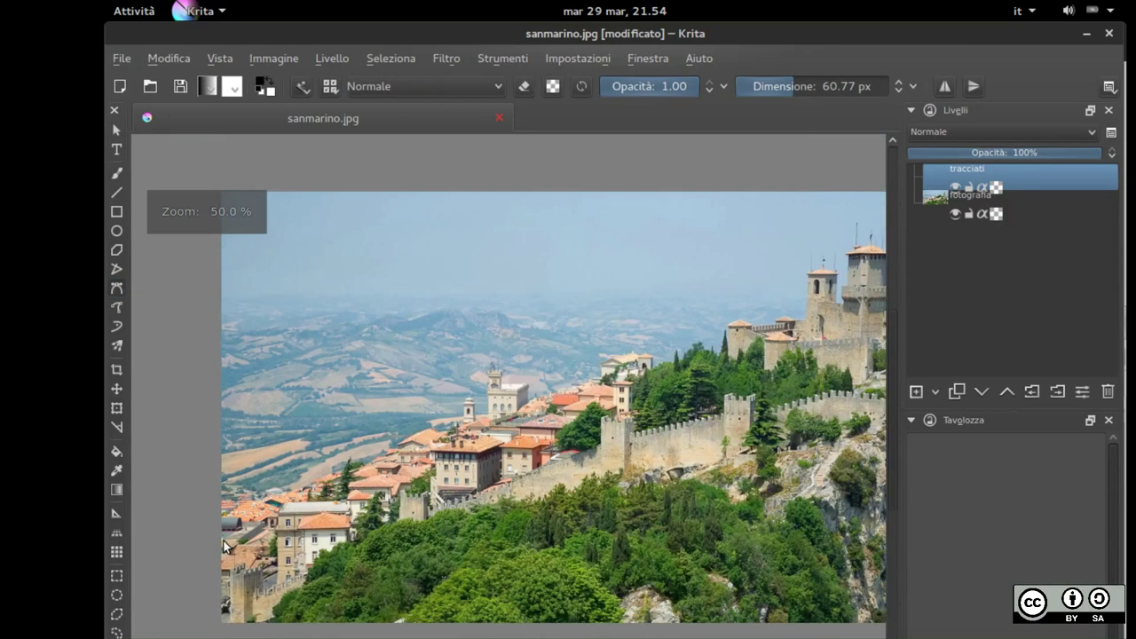
scroll(200, 558, "up", 2)
scroll(251, 532, "up", 3)
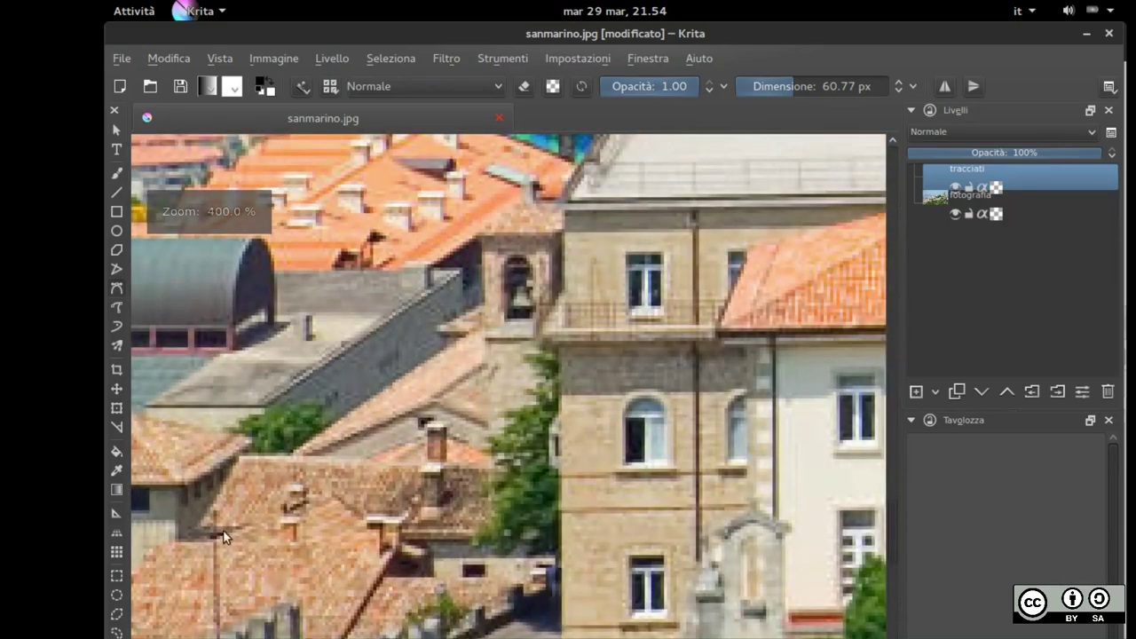
left_click_drag(344, 528, 472, 469)
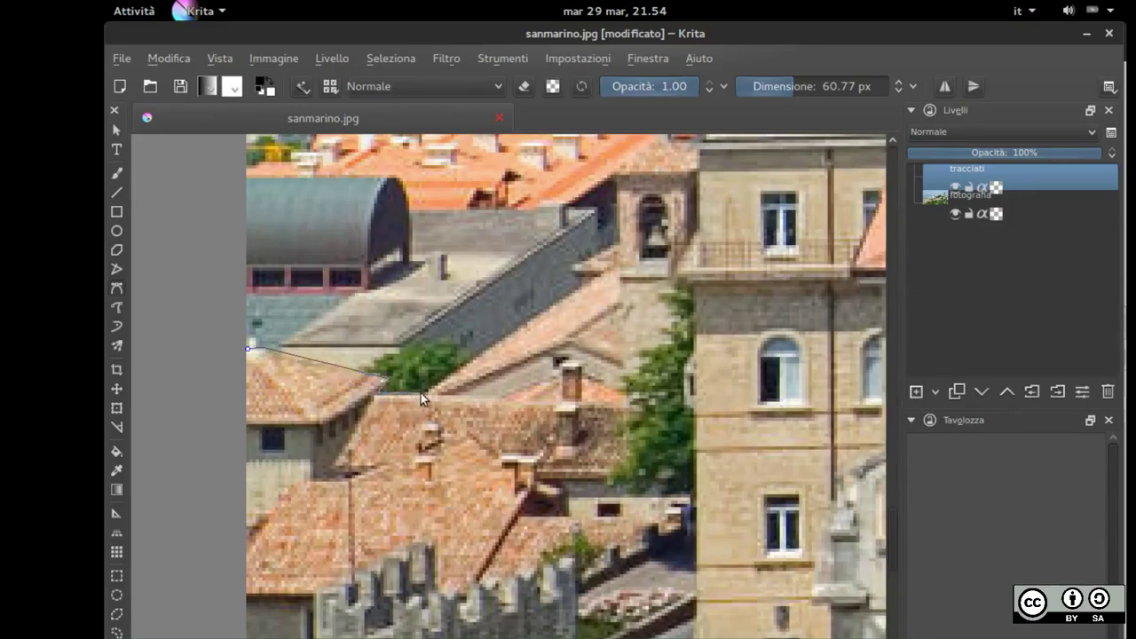
Place curve points along the roof edge, undo the curve, and reframe on the rooftops above
left_click(378, 399)
left_click_drag(408, 393, 436, 391)
key("ctrl+z")
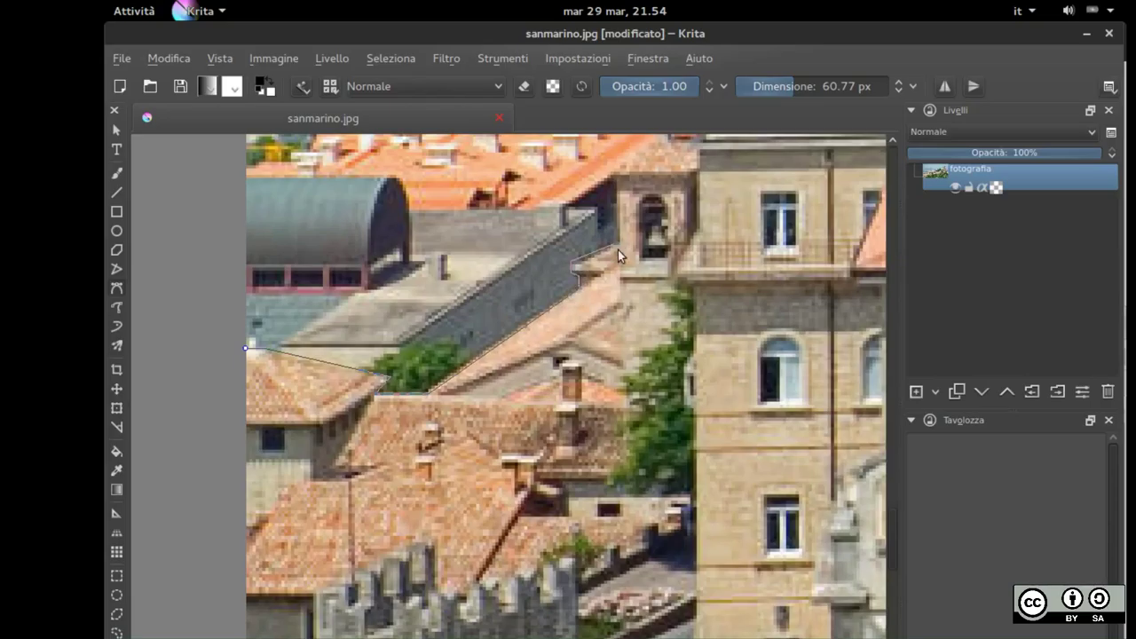
scroll(618, 261, "up", 3)
scroll(618, 261, "down", 1)
mouse_move(663, 264)
left_mouse_down()
mouse_move(585, 507)
mouse_move(534, 570)
left_mouse_up()
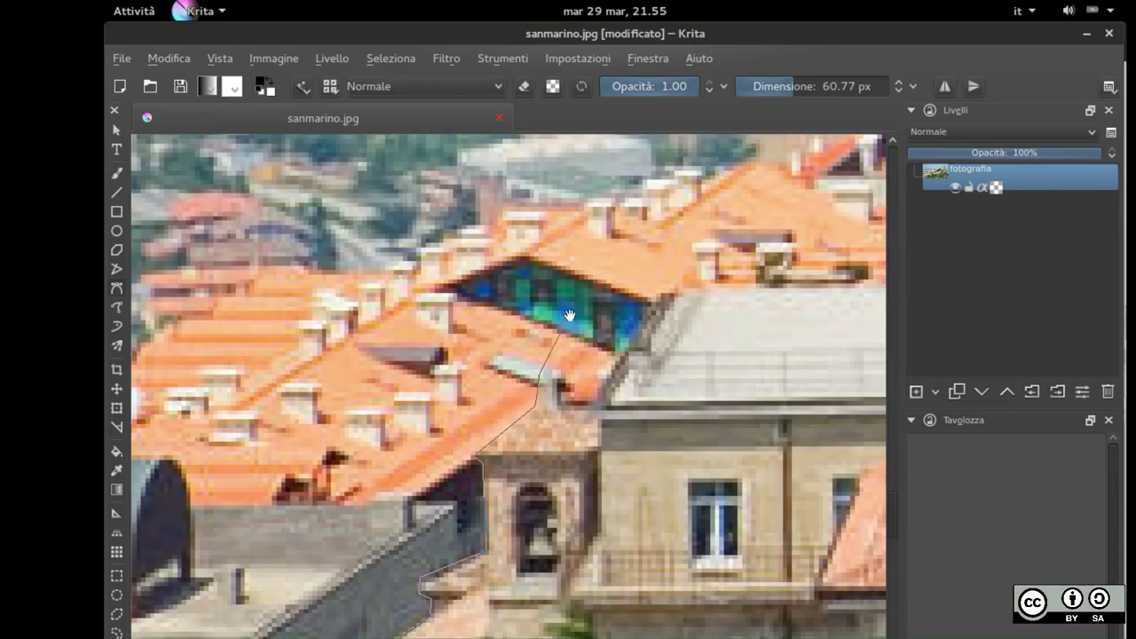
mouse_move(710, 299)
left_mouse_down()
mouse_move(352, 324)
mouse_move(471, 616)
mouse_move(385, 403)
mouse_move(651, 414)
mouse_move(398, 457)
mouse_move(621, 581)
mouse_move(710, 345)
mouse_move(710, 307)
left_mouse_up()
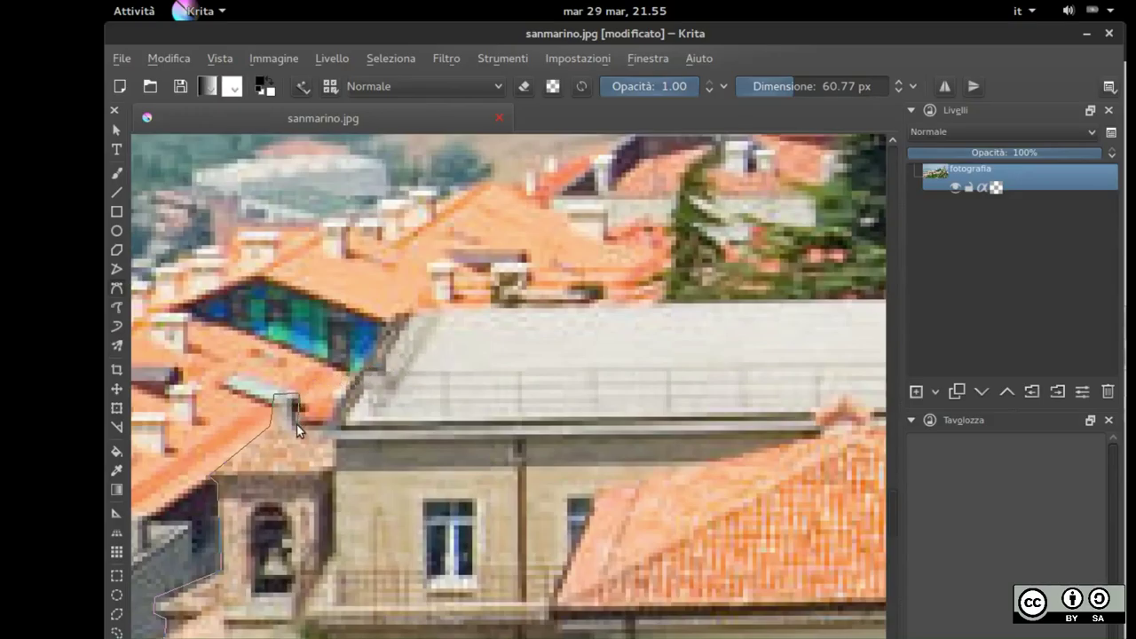
Place a roof-corner point, then add a layer above fotografia named tracciati
left_click(323, 426)
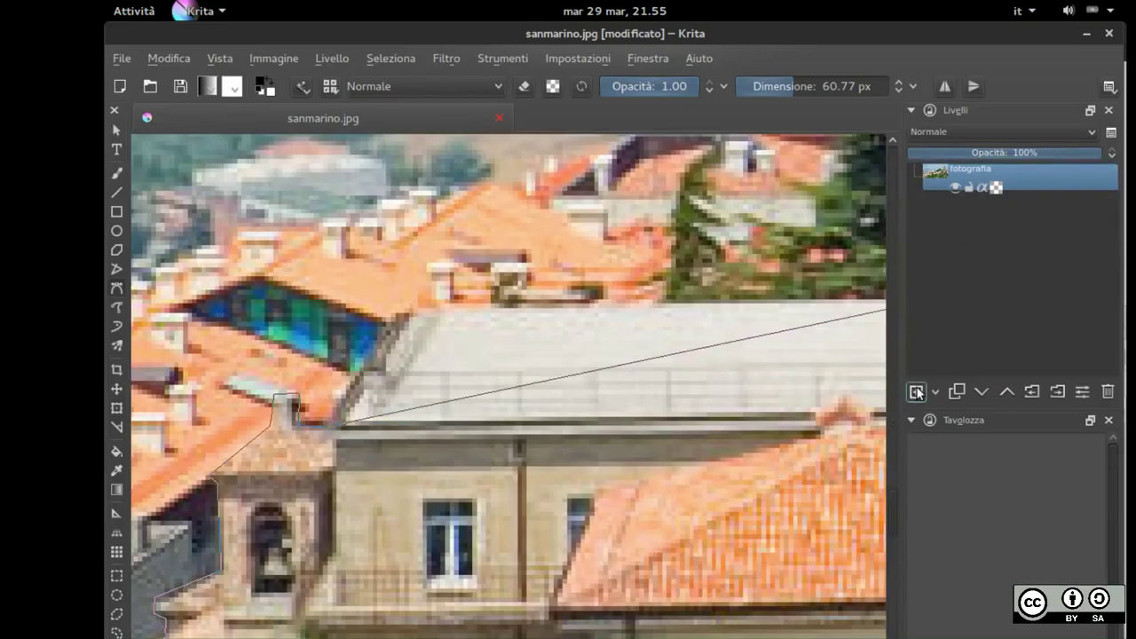
left_click(917, 392)
double_click(960, 173)
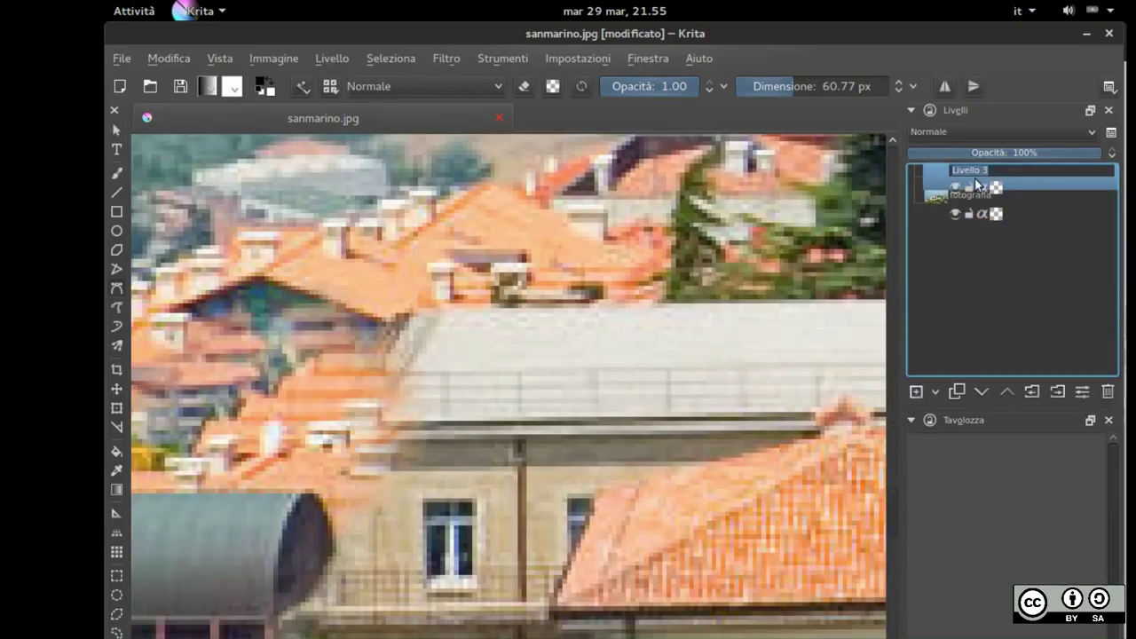
mouse_move(977, 184)
type("r")
key("Return")
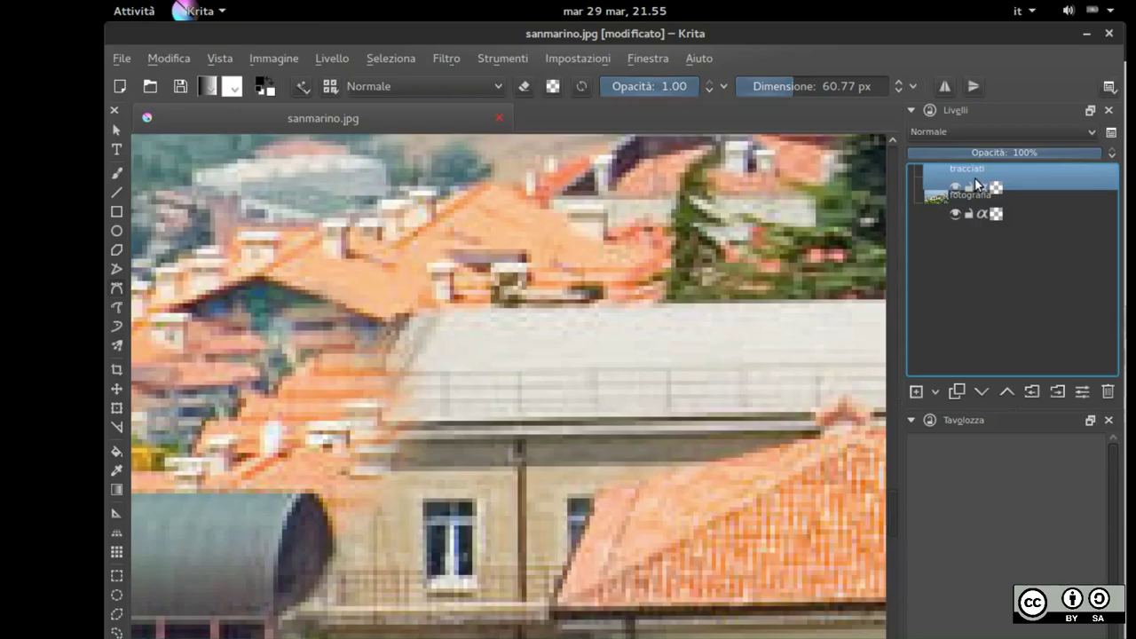
left_click(276, 58)
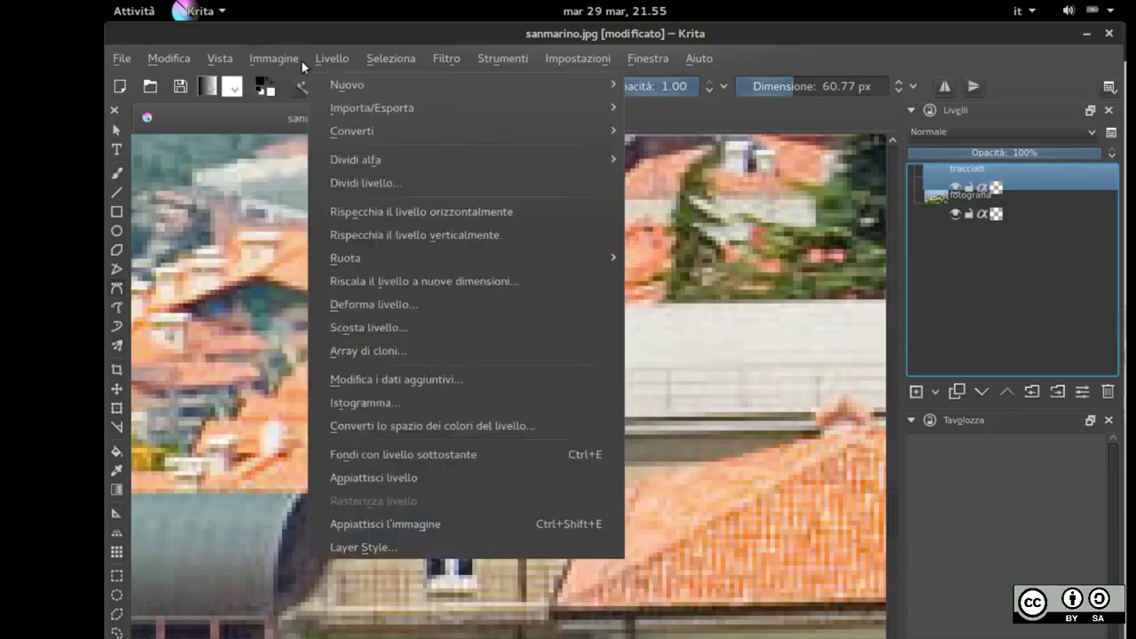
left_click(281, 82)
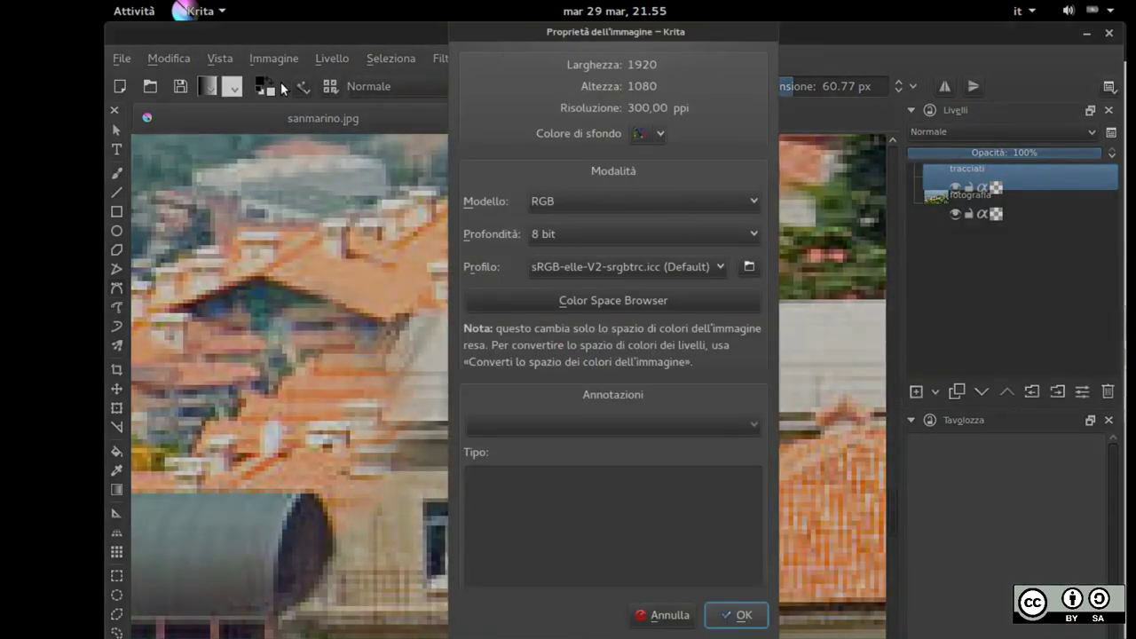
left_click(670, 613)
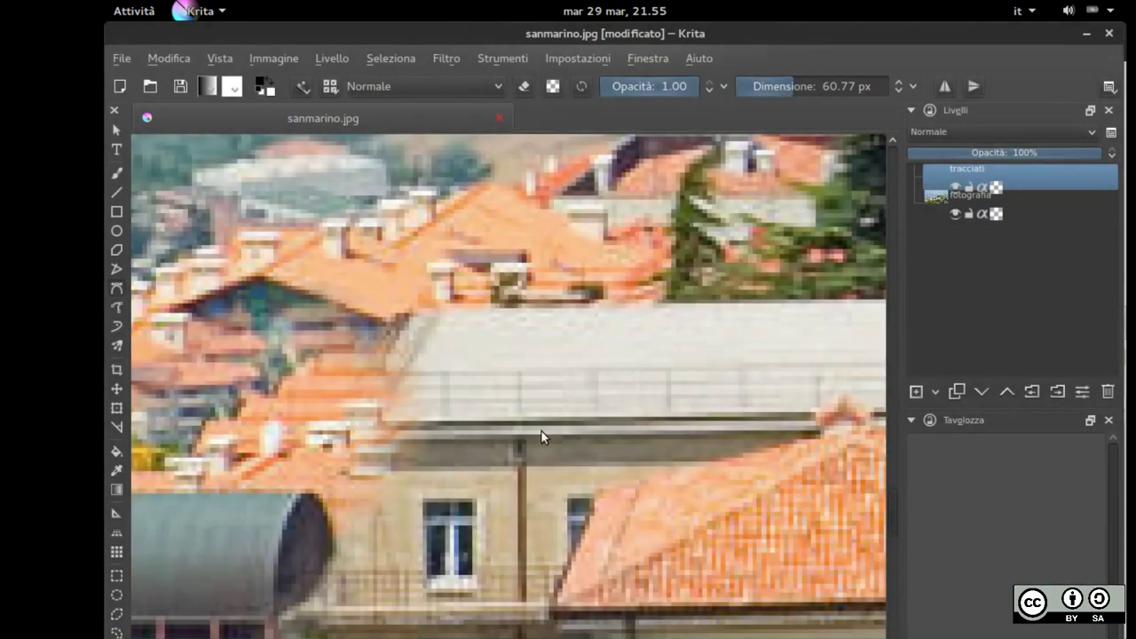
Zoom to 800% on the rooftops beside the grey domed roof
scroll(431, 450, "up", 1)
scroll(422, 433, "up", 2)
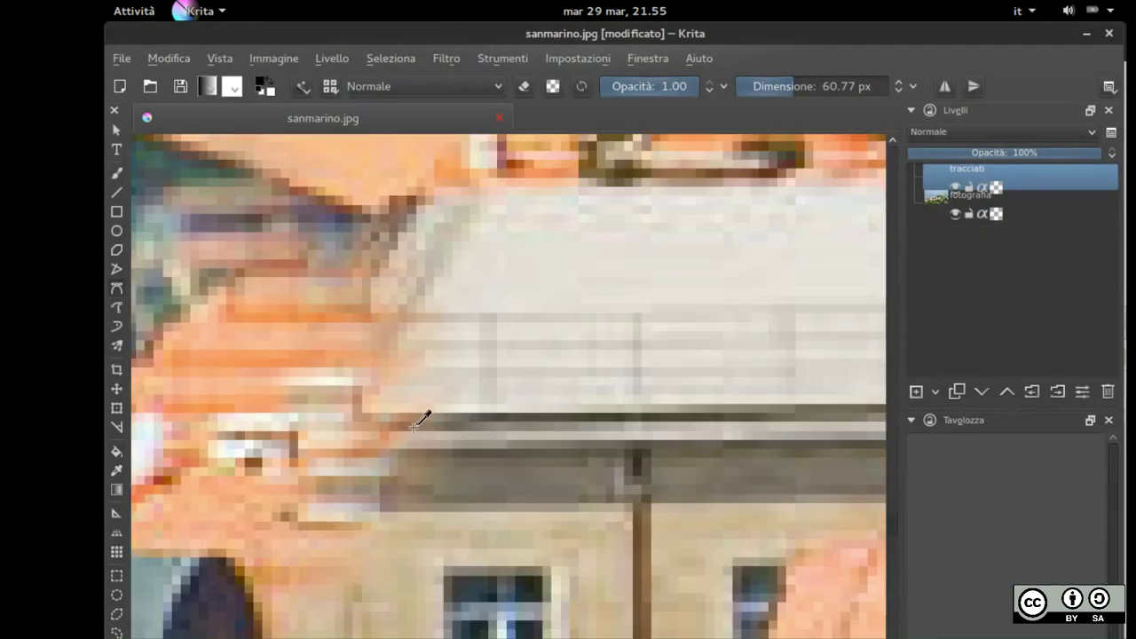
scroll(404, 424, "down", 3)
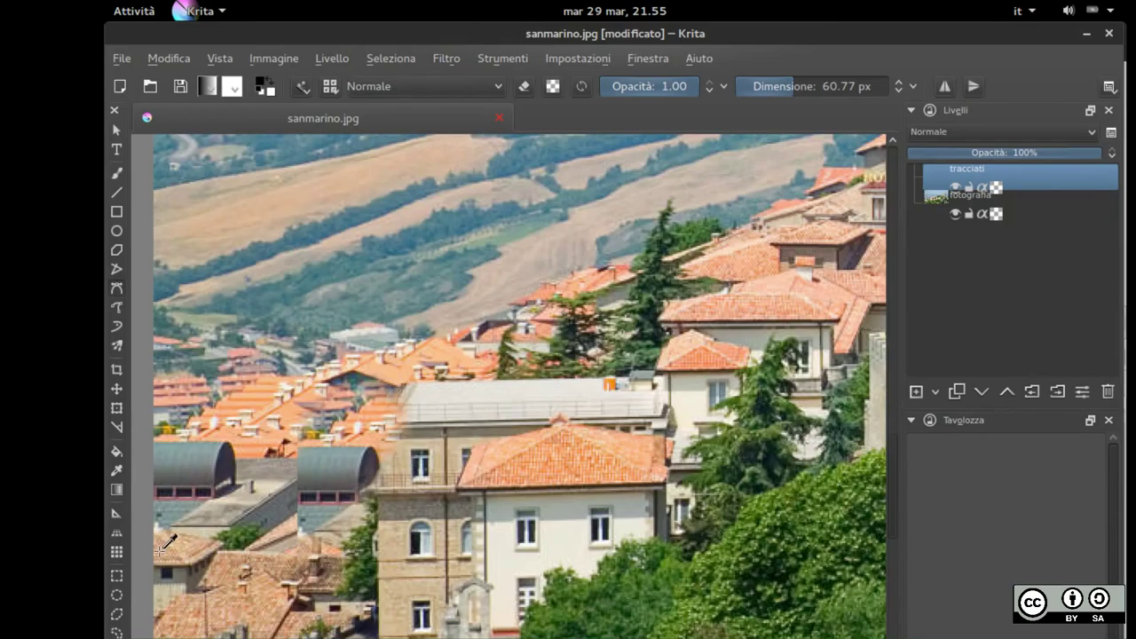
scroll(159, 549, "down", 2)
scroll(159, 549, "up", 6)
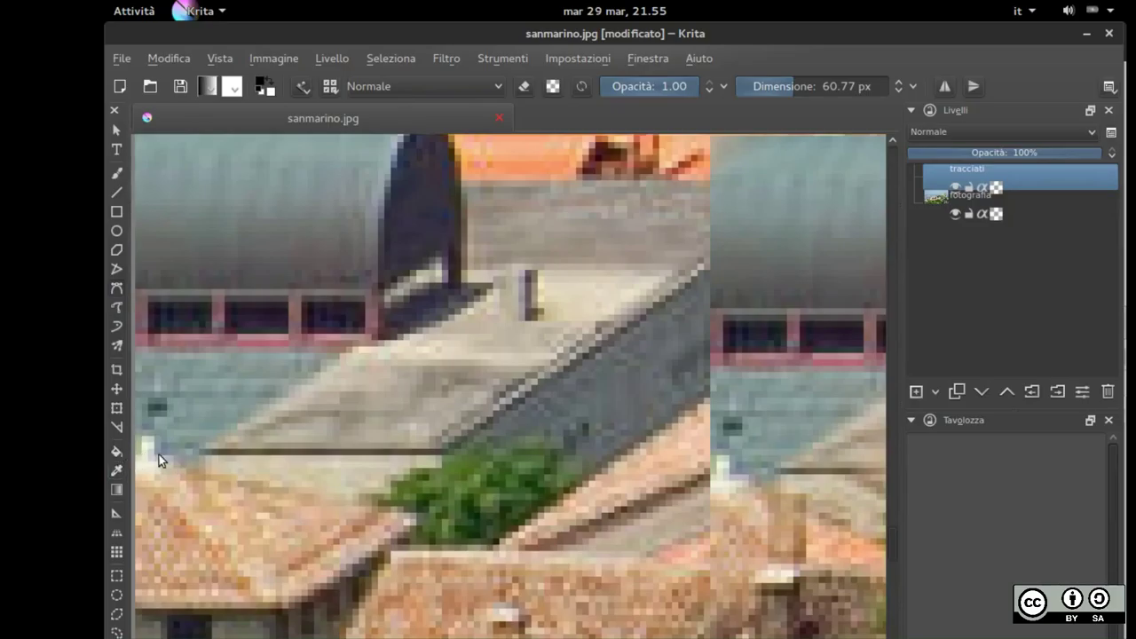
Start a new path at the roof's left edge, tracing the roof line and the grey dome's edge
left_click(136, 459)
mouse_move(185, 463)
left_mouse_down()
mouse_move(415, 508)
mouse_move(374, 507)
mouse_move(415, 509)
left_mouse_up()
left_click(489, 549)
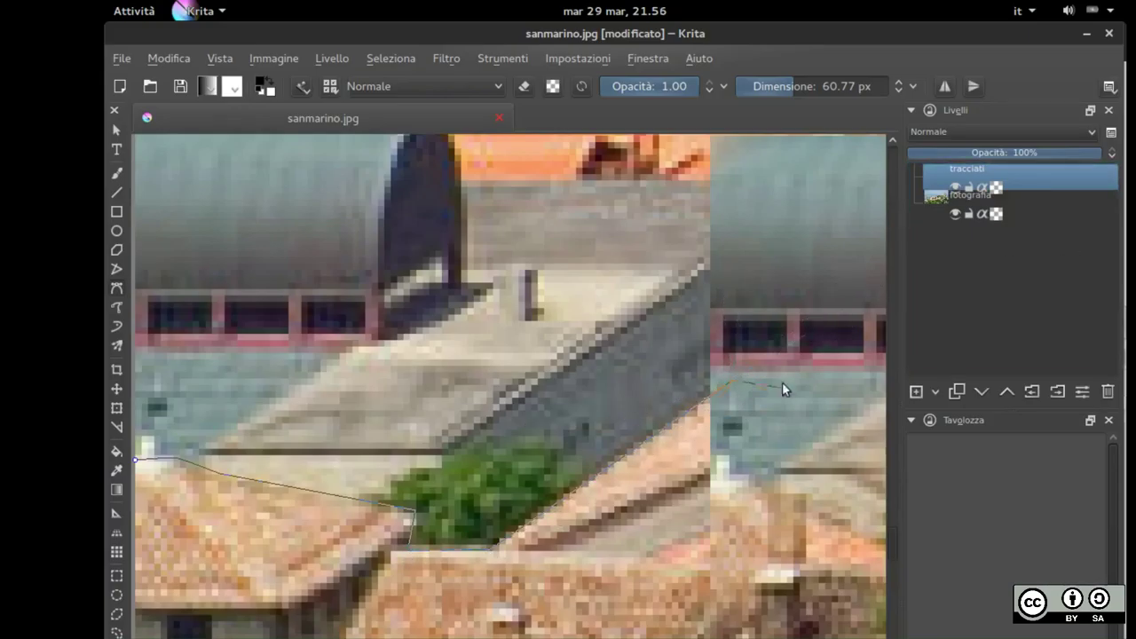
scroll(782, 388, "up", 3)
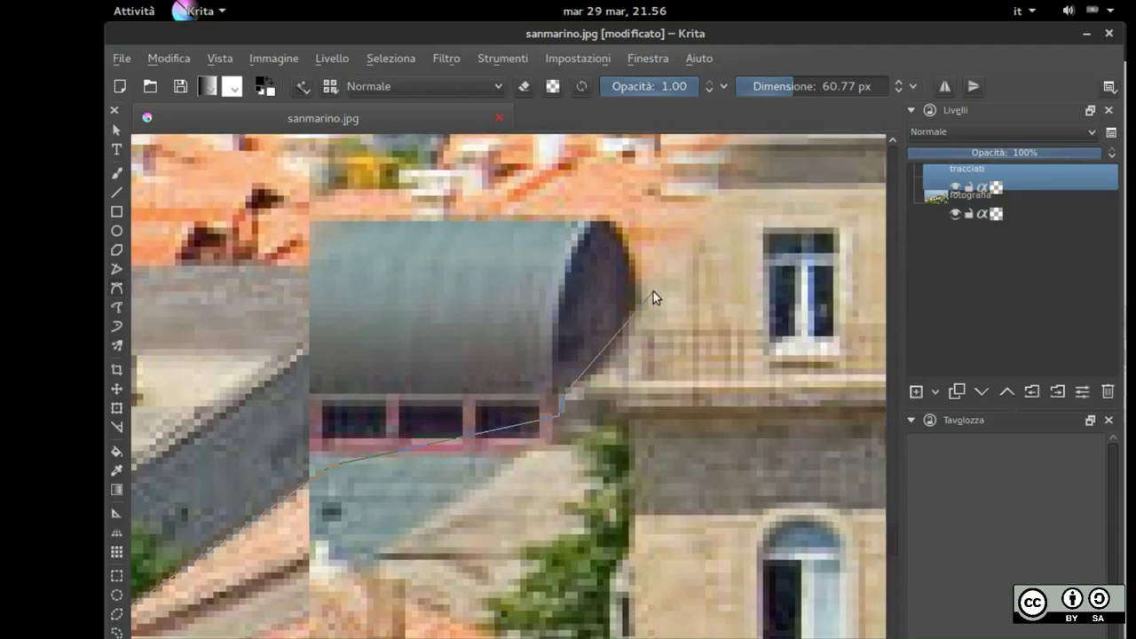
left_click_drag(731, 256, 527, 534)
left_click(516, 471)
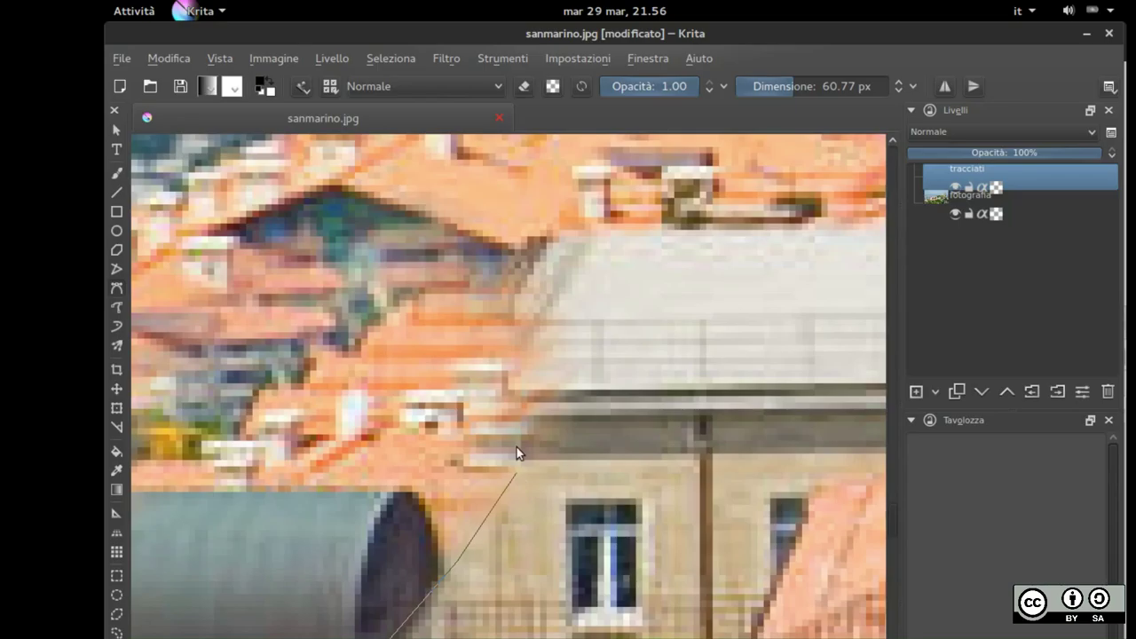
left_click(512, 412)
left_click(569, 216)
Continue the path along the wall top and roofline to the roof corner
left_click_drag(682, 241, 480, 491)
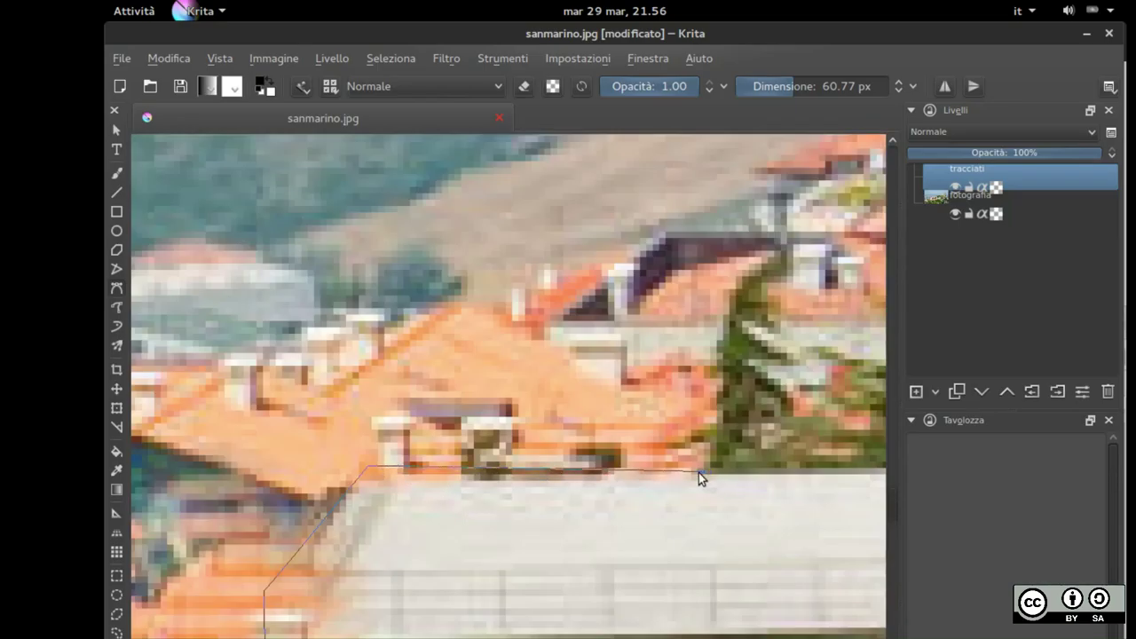
left_click_drag(731, 497, 290, 552)
left_click(666, 519)
left_click_drag(866, 492, 533, 502)
left_click(544, 501)
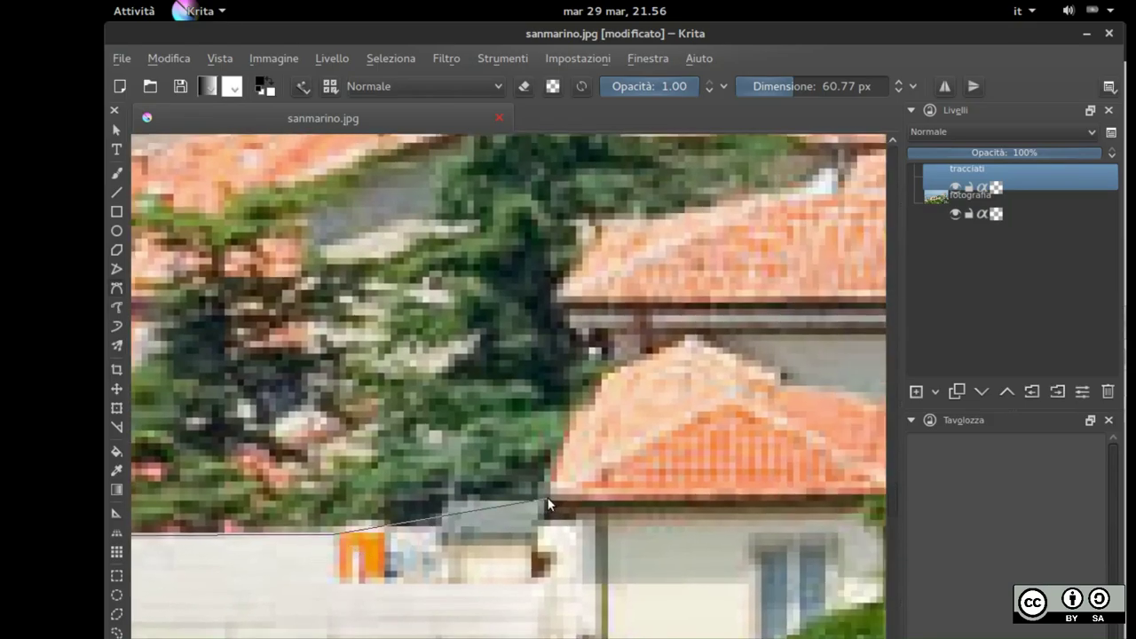
left_click(604, 332)
left_click(553, 292)
Extend the path up the roof edge and along the ridge
left_click_drag(553, 293, 384, 493)
left_click(433, 420)
left_click(585, 401)
left_click(734, 344)
left_click(439, 336)
left_click(399, 251)
Trace the path over the next rooftops through the roof corner and peak
left_click_drag(536, 326, 312, 620)
left_click(524, 416)
left_click(639, 318)
left_click(753, 321)
left_click_drag(789, 364, 376, 530)
left_click(409, 353)
scroll(524, 299, "up", 3)
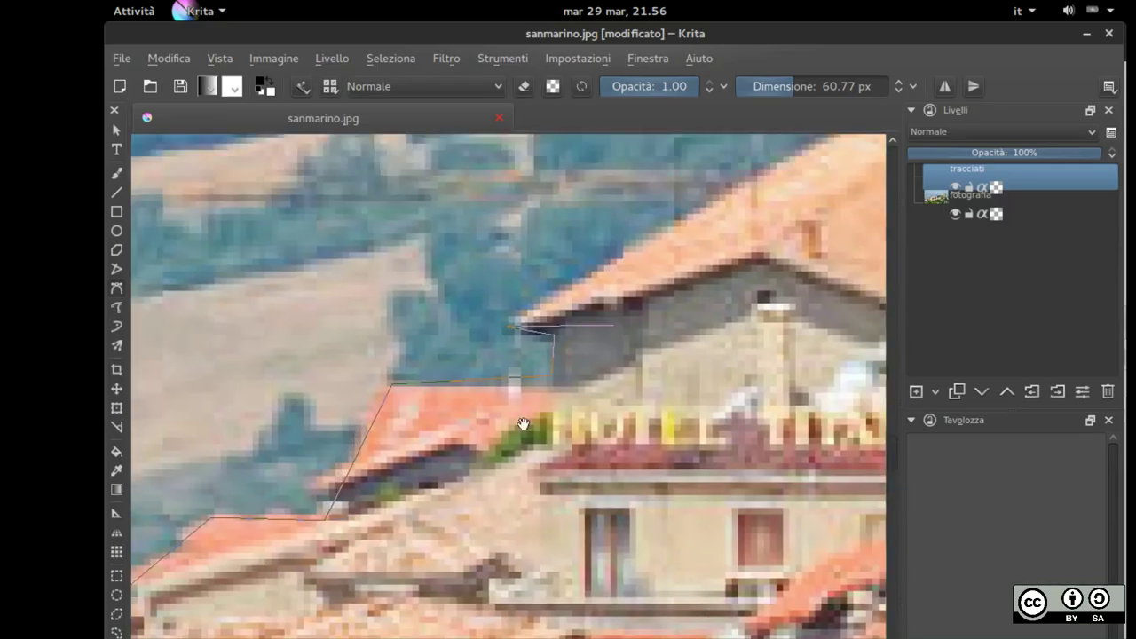
left_click(642, 356)
left_click_drag(736, 363, 434, 465)
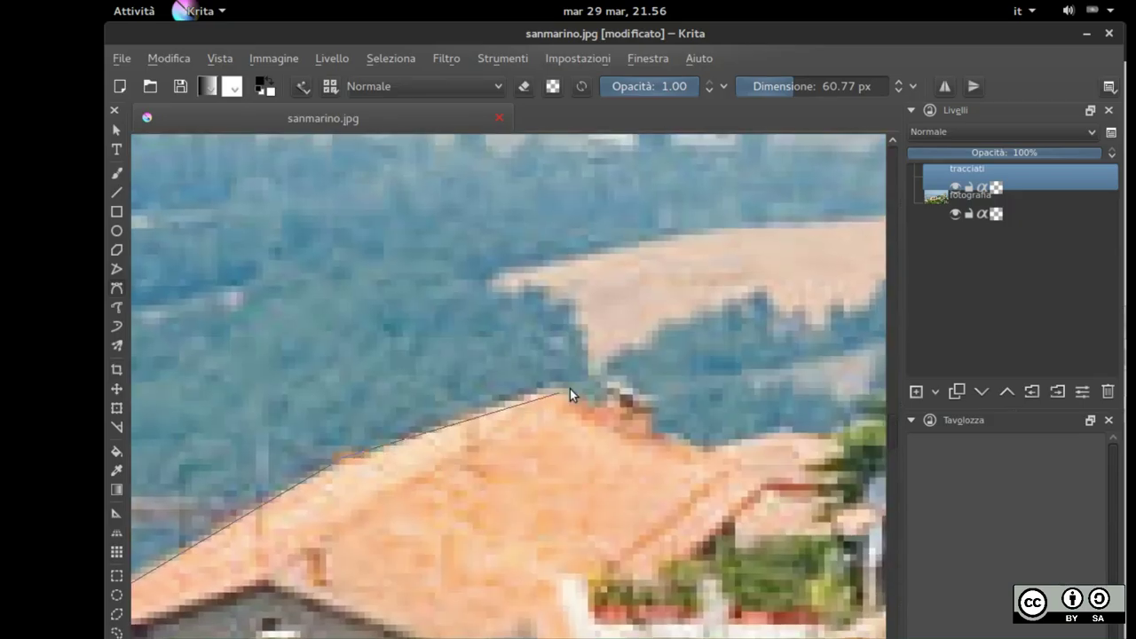
left_click(700, 451)
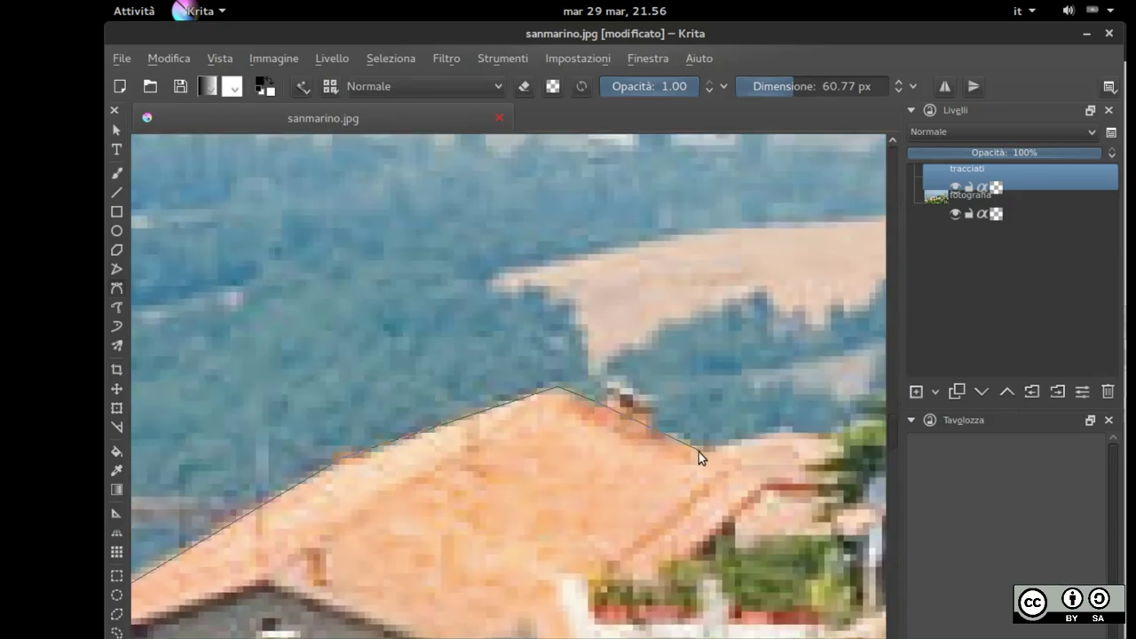
left_click_drag(701, 490, 335, 456)
Add outline points along the rooftop edge, through the bend, to the treeline
left_click(417, 396)
left_click(474, 402)
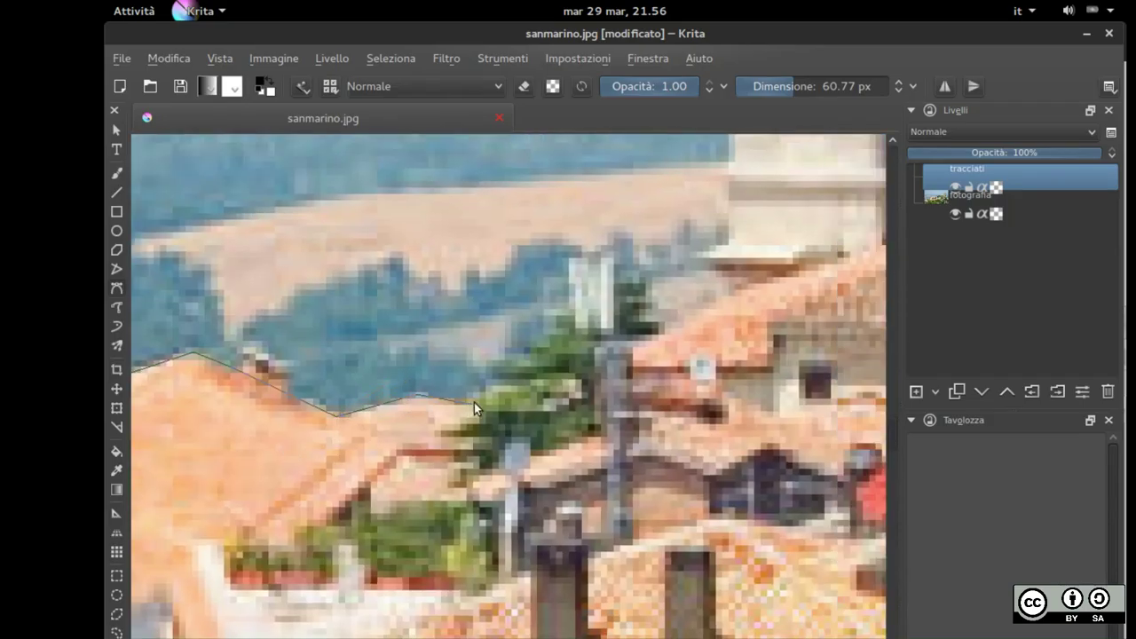
left_click_drag(565, 417, 348, 506)
left_click(335, 440)
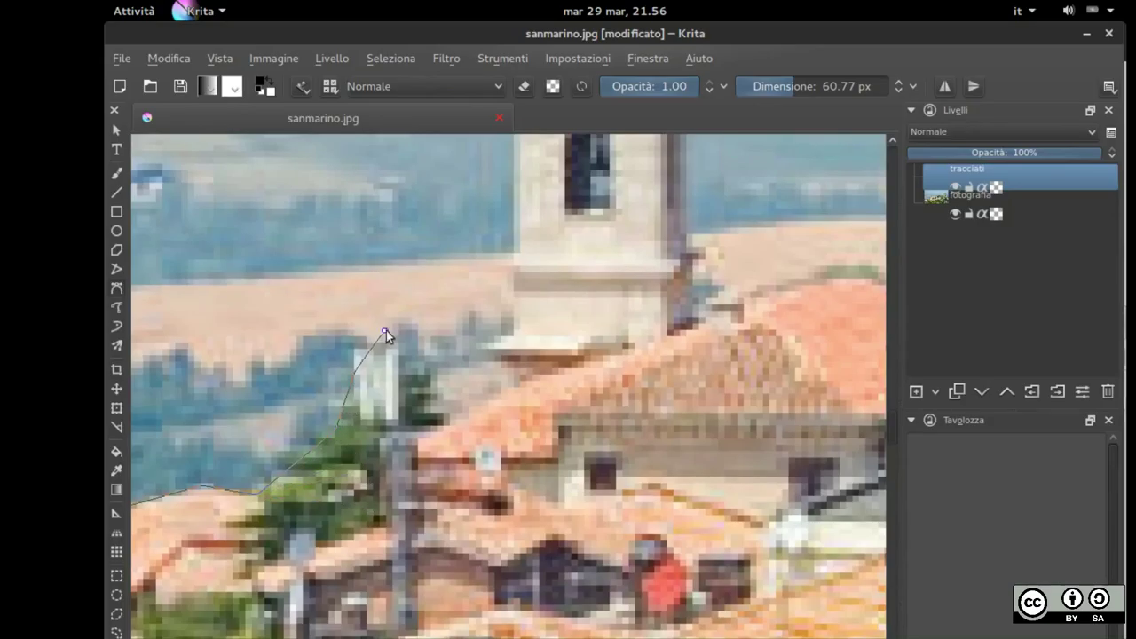
left_click(421, 404)
Outline the bell tower's base, its roof peak and corners, and down its right side
left_click_drag(515, 343, 472, 614)
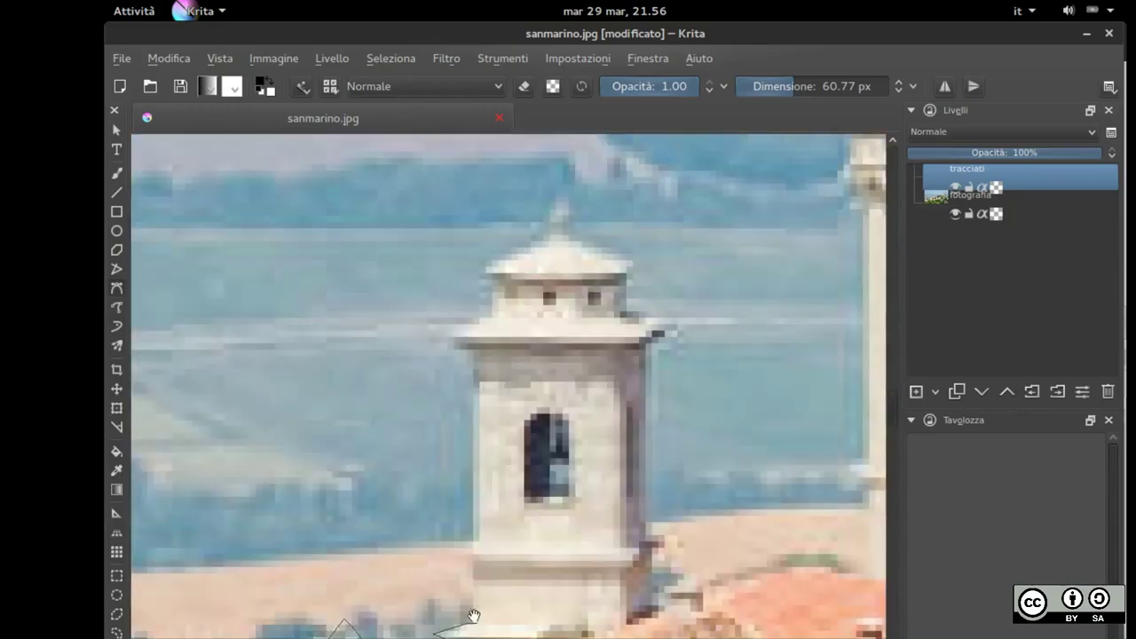
left_click(473, 345)
left_click(437, 333)
left_click(495, 287)
left_click(476, 269)
left_click(566, 233)
left_click(628, 265)
left_click(621, 280)
left_click(624, 311)
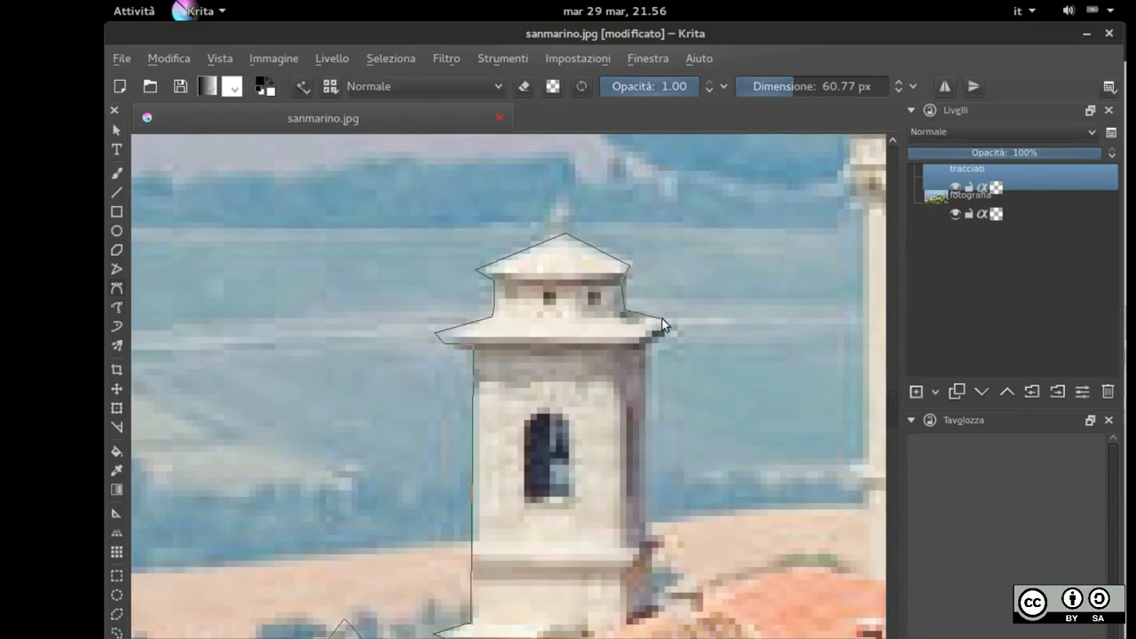
left_click(643, 346)
scroll(656, 478, "down", 4)
Trace from the roof ridge up beside the clock tower to its top and the palace roof corner
scroll(577, 444, "right", 3)
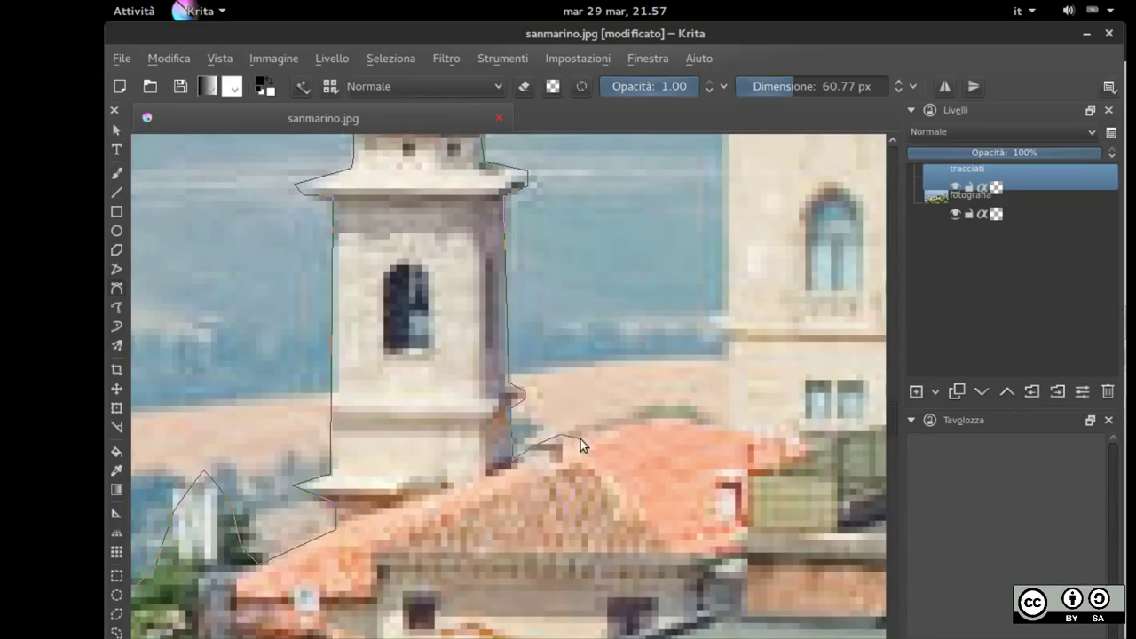
left_click(670, 414)
left_click_drag(746, 436, 555, 571)
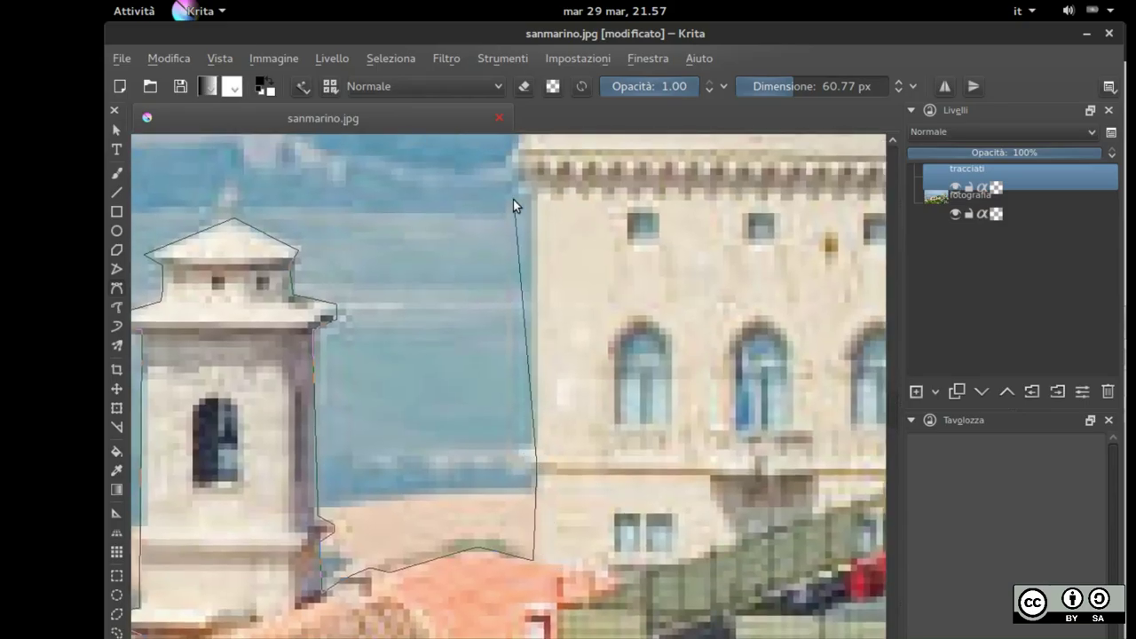
left_click_drag(536, 187, 529, 494)
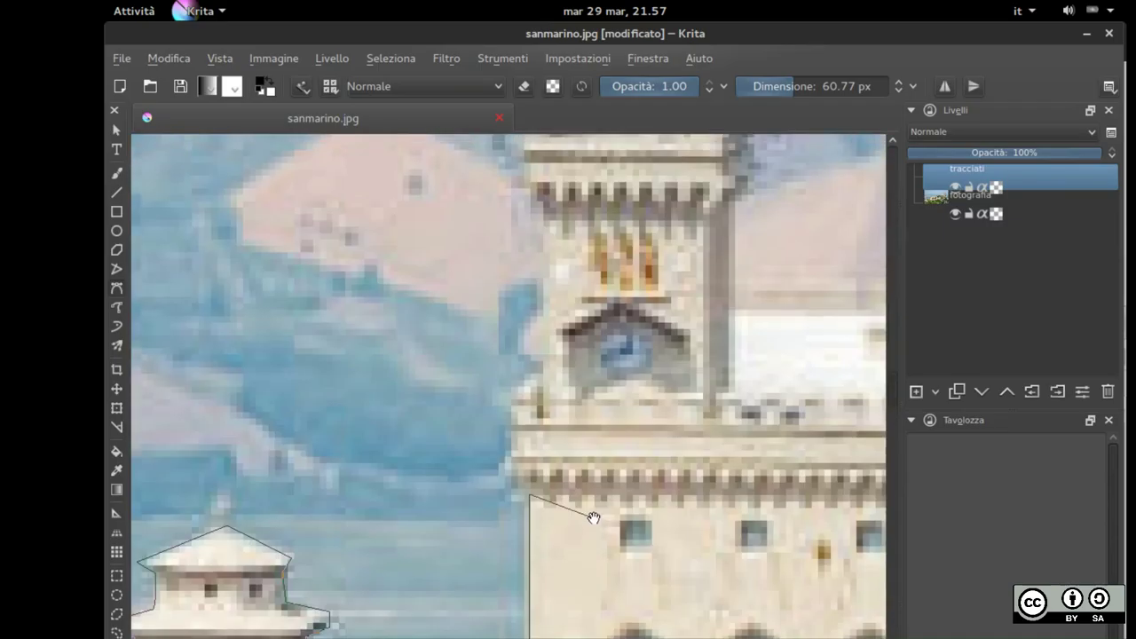
left_click(503, 465)
left_click_drag(566, 279, 557, 545)
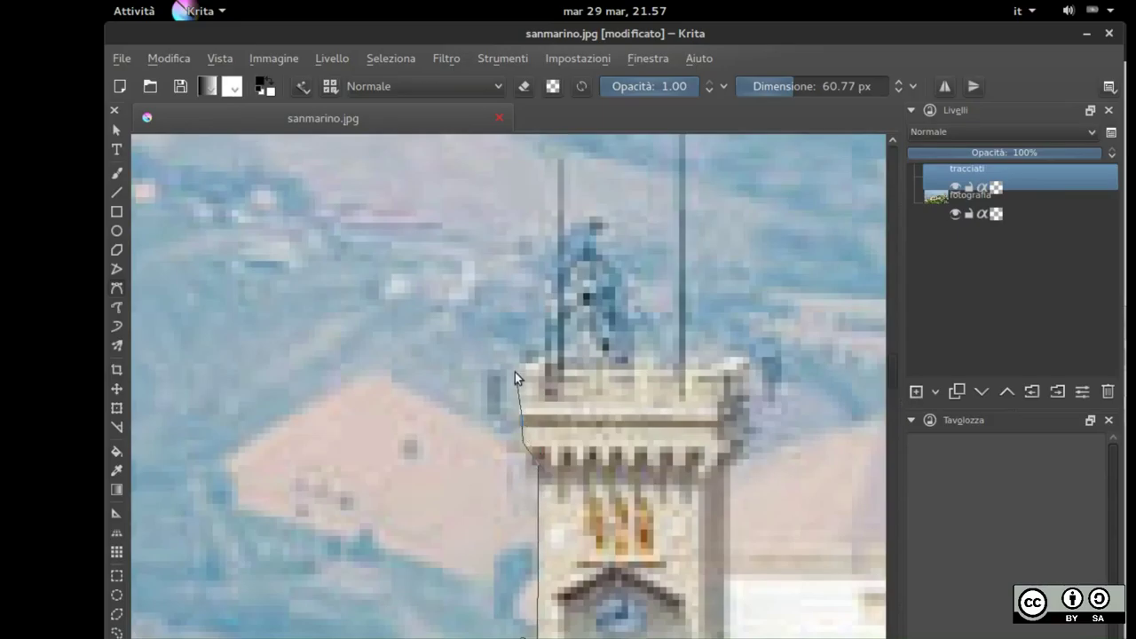
left_click(748, 355)
left_click_drag(725, 499, 227, 360)
left_click(556, 304)
left_click(594, 313)
left_click(593, 378)
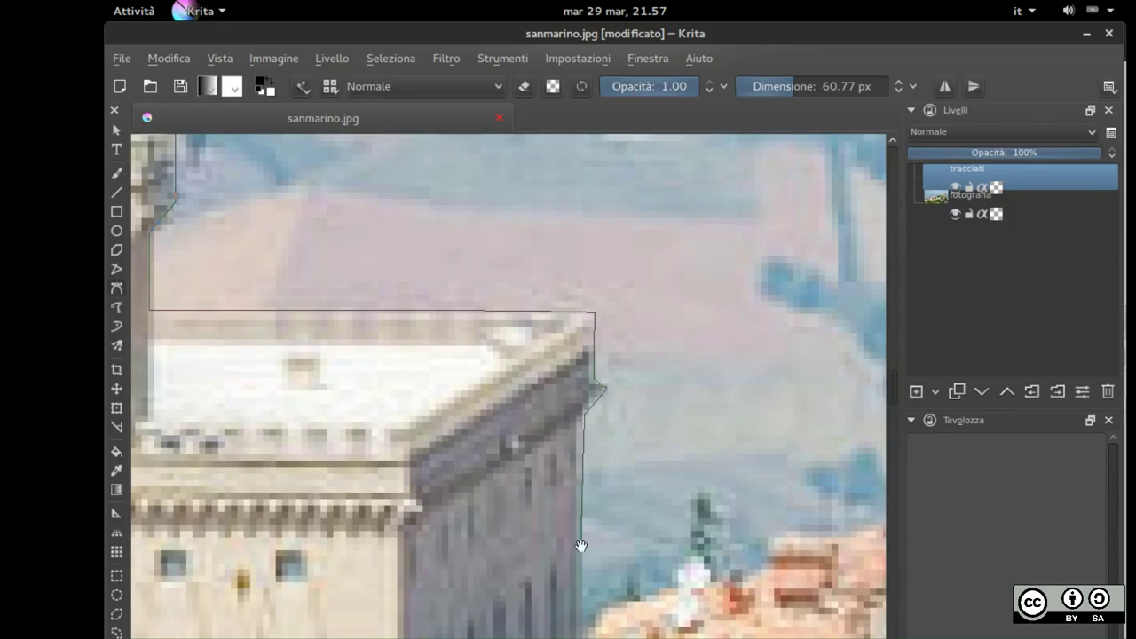
Continue the outline down the tower edge and along the roofline
left_click_drag(584, 549, 504, 391)
left_click(498, 427)
left_click(524, 404)
left_click_drag(655, 368, 402, 449)
left_click(445, 411)
left_click(526, 407)
left_click_drag(624, 343, 260, 420)
left_click(360, 365)
left_click(577, 363)
Trace the outline over the rooftop chimney and along the roof to the gable slope
left_click_drag(601, 444, 380, 564)
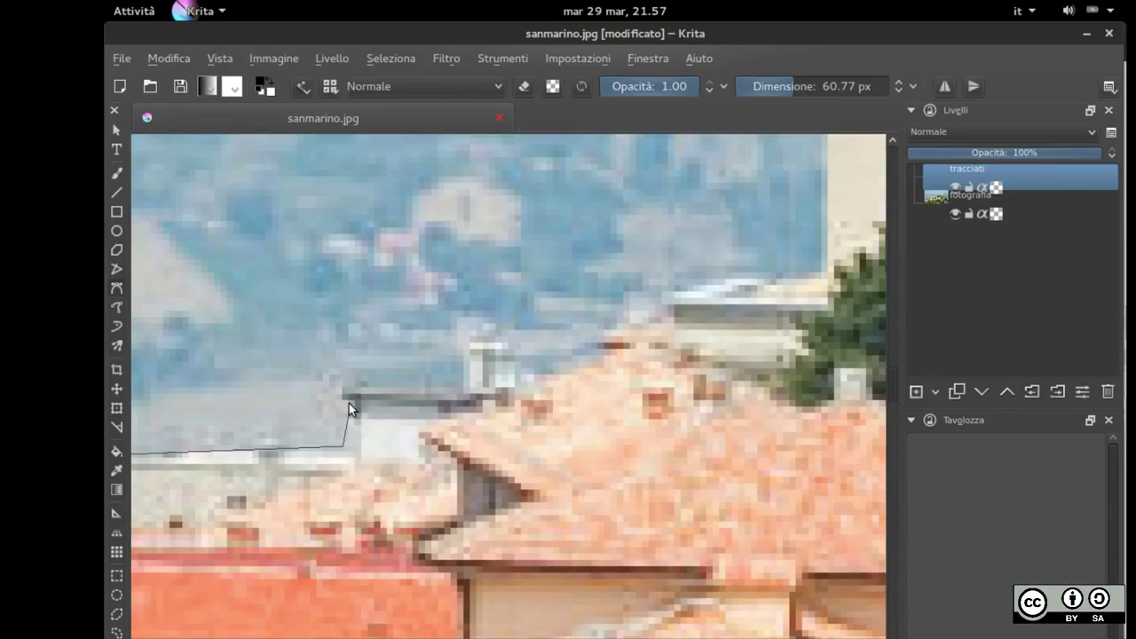
left_click(346, 391)
left_click(524, 343)
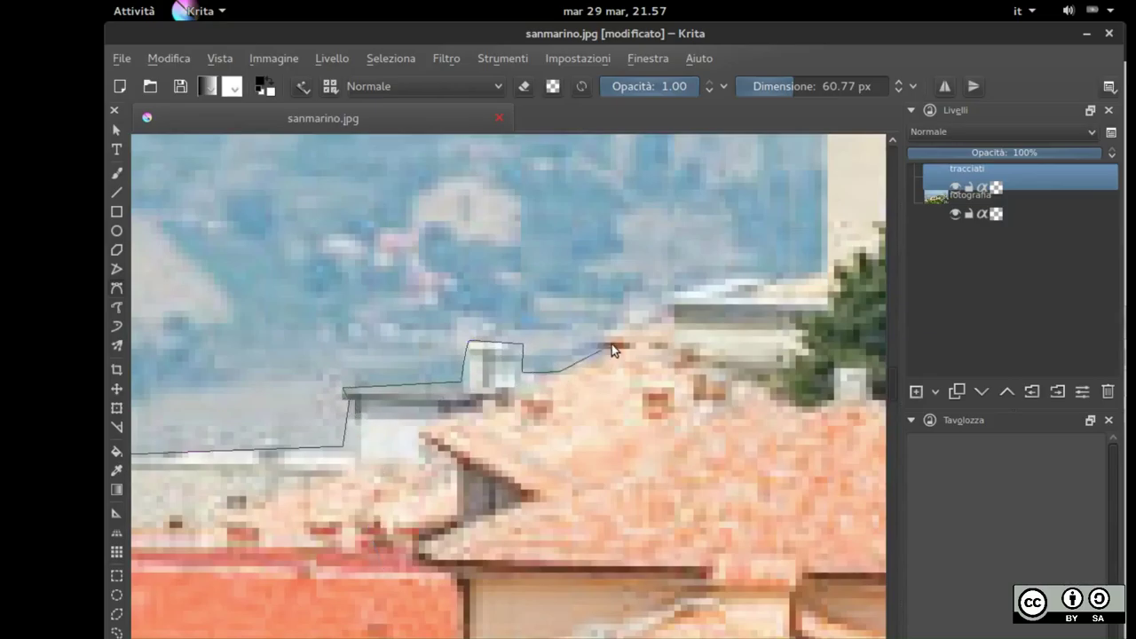
scroll(570, 393, "up", 3)
scroll(571, 393, "right", 3)
left_click(549, 423)
left_click(647, 419)
scroll(645, 418, "up", 3)
scroll(646, 417, "right", 3)
left_click(510, 395)
left_click(460, 369)
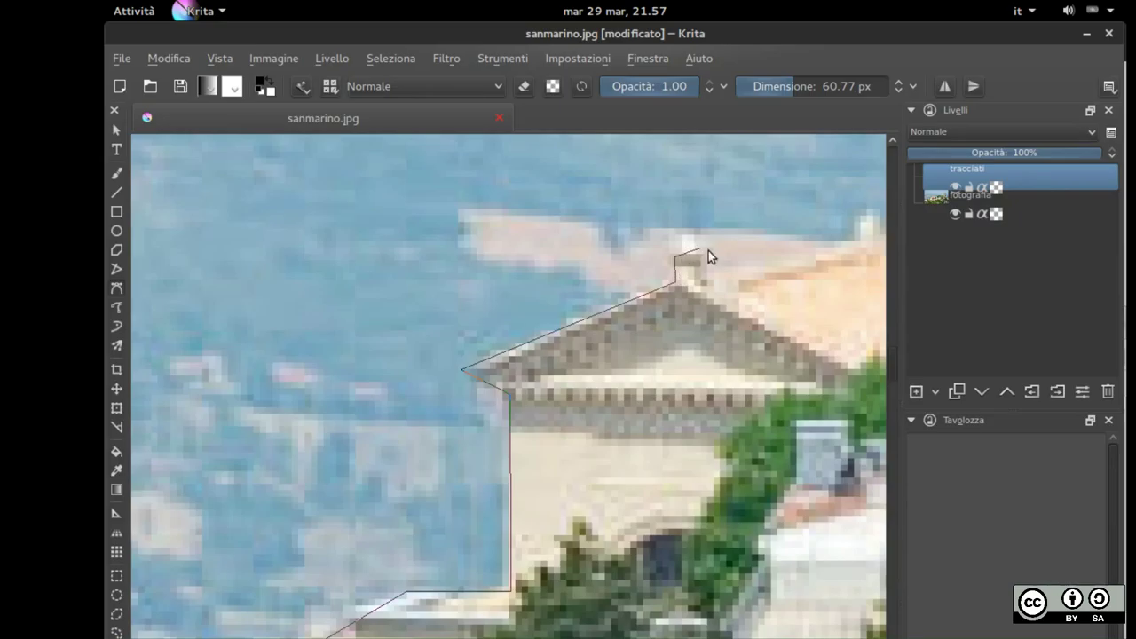
left_click(703, 286)
Outline the building top, its corner, and the next roof slope to its right corner
scroll(703, 286, "up", 1)
scroll(703, 286, "right", 4)
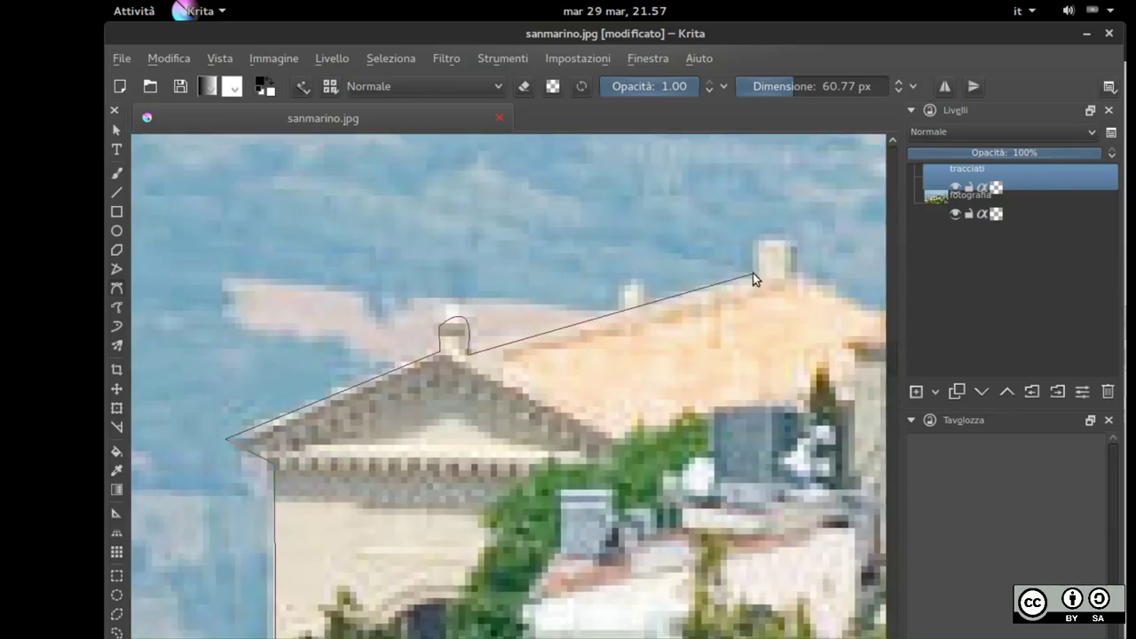
left_click(756, 242)
left_click(796, 271)
left_click_drag(741, 368, 323, 361)
left_click(459, 305)
left_click(672, 311)
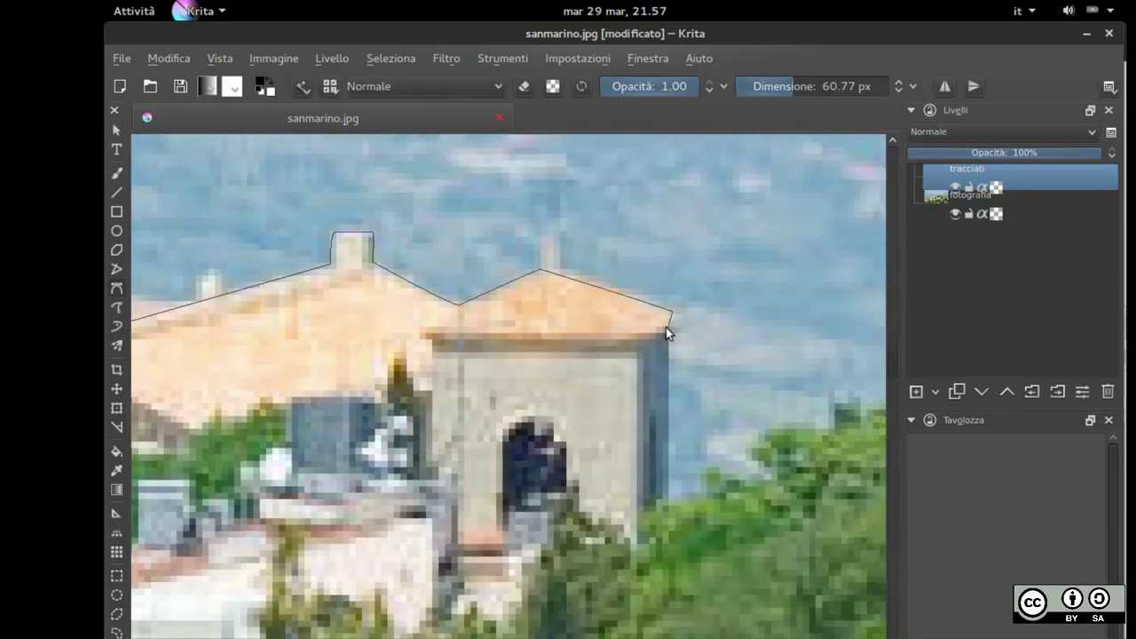
left_click(665, 330)
Extend the path to the cypress tip and down to its right base
left_click_drag(776, 500, 286, 482)
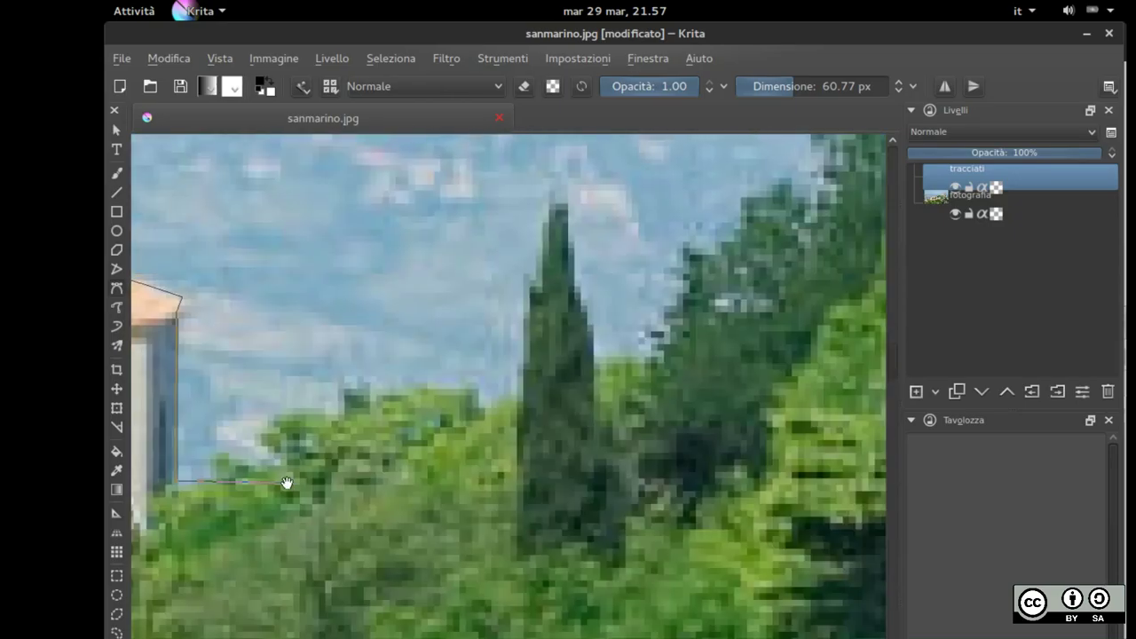
left_click_drag(375, 390, 526, 337)
left_click(561, 204)
left_click(592, 370)
left_click_drag(592, 370, 373, 515)
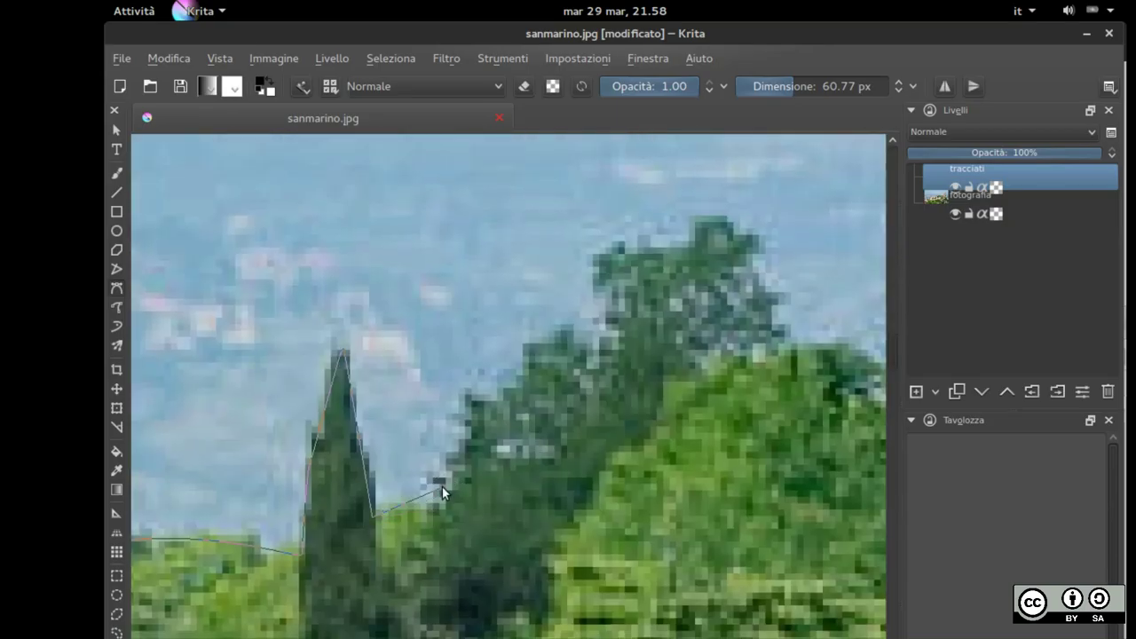
scroll(529, 400, "down", 3)
scroll(527, 406, "up", 3)
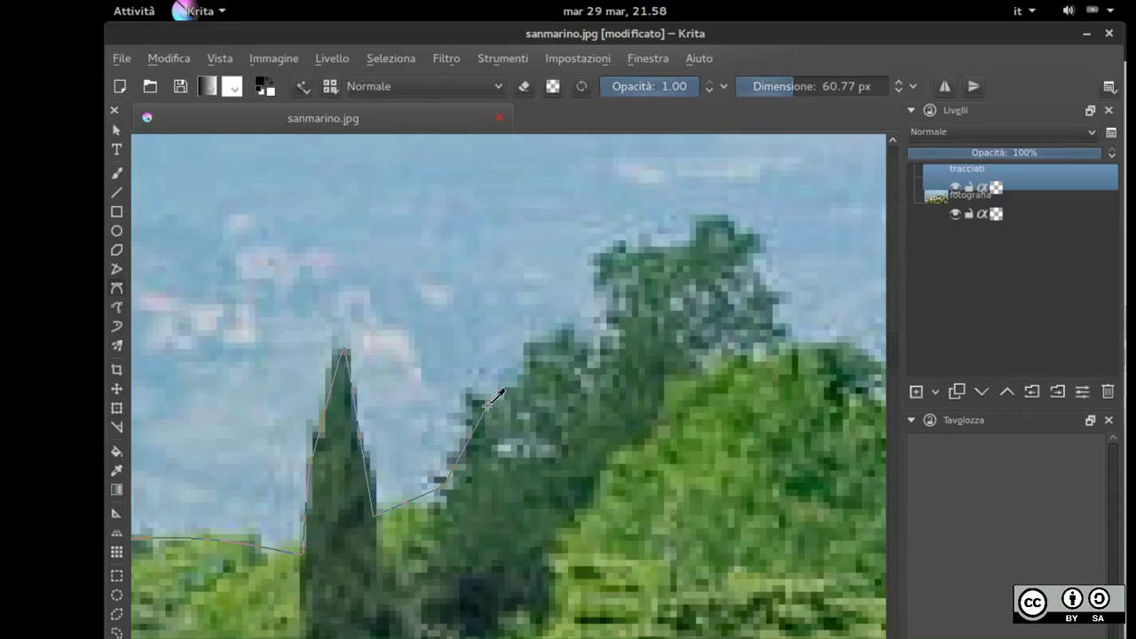
Trace up the next tree's edge, over the treetop, and on to the stone tower
left_click(491, 377)
left_click(587, 335)
left_click(611, 293)
left_click(632, 258)
left_click(730, 226)
left_click(778, 297)
left_click_drag(814, 380, 406, 384)
left_click(493, 380)
left_click(606, 461)
Outline the stone tower from its base up to the roof corner, apex and right corner
left_click_drag(702, 398, 395, 609)
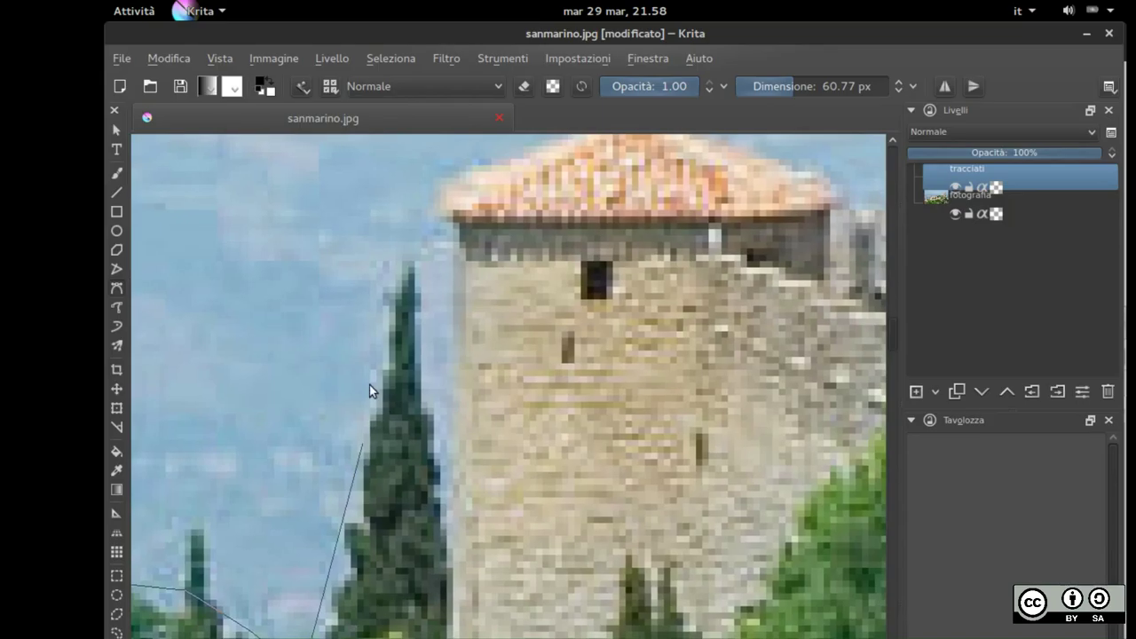
left_click(410, 249)
left_click(441, 483)
left_click(456, 222)
left_click_drag(679, 137, 543, 452)
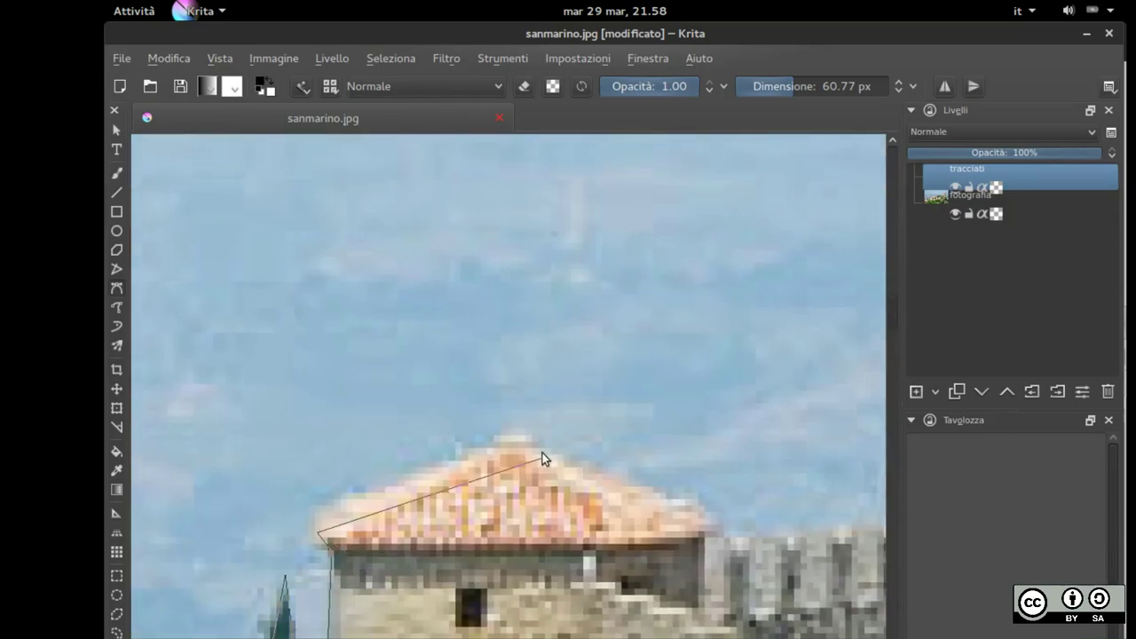
left_click(513, 430)
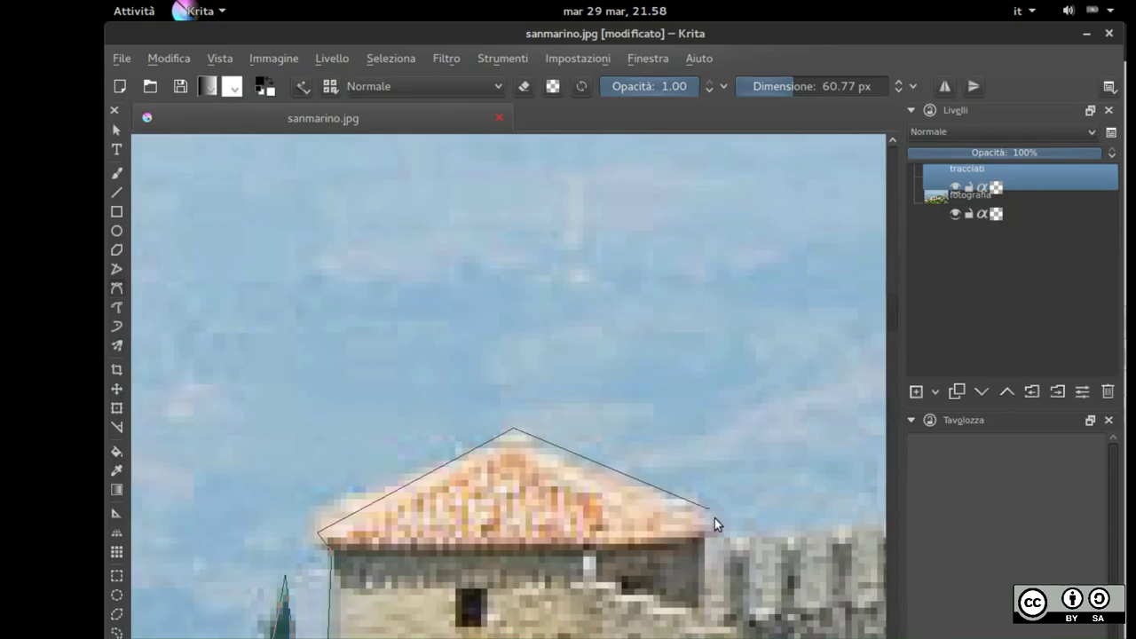
left_click(718, 531)
Trace the next roof along the castle wall to the tall tower's roof left corner
left_click_drag(717, 530, 305, 514)
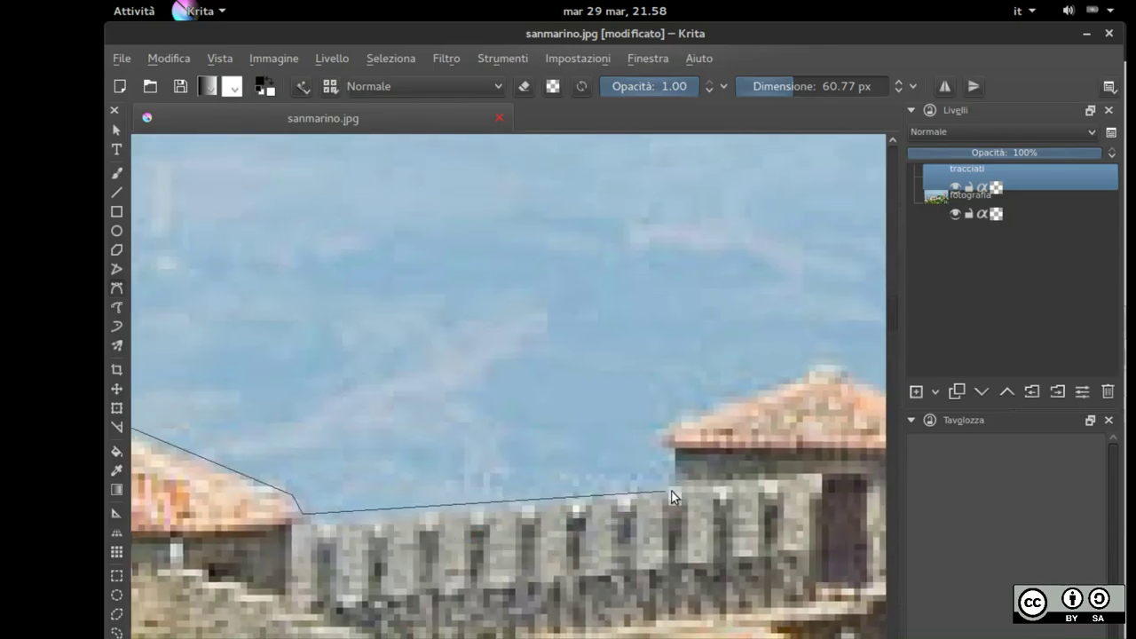
left_click(662, 439)
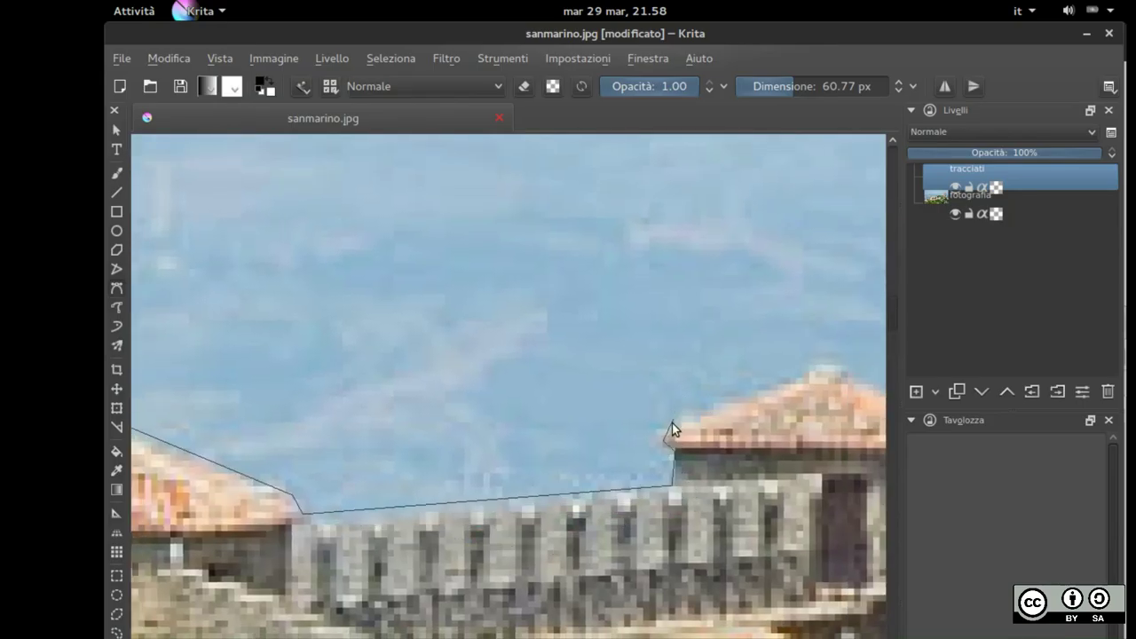
left_click(824, 367)
left_click_drag(879, 421, 442, 376)
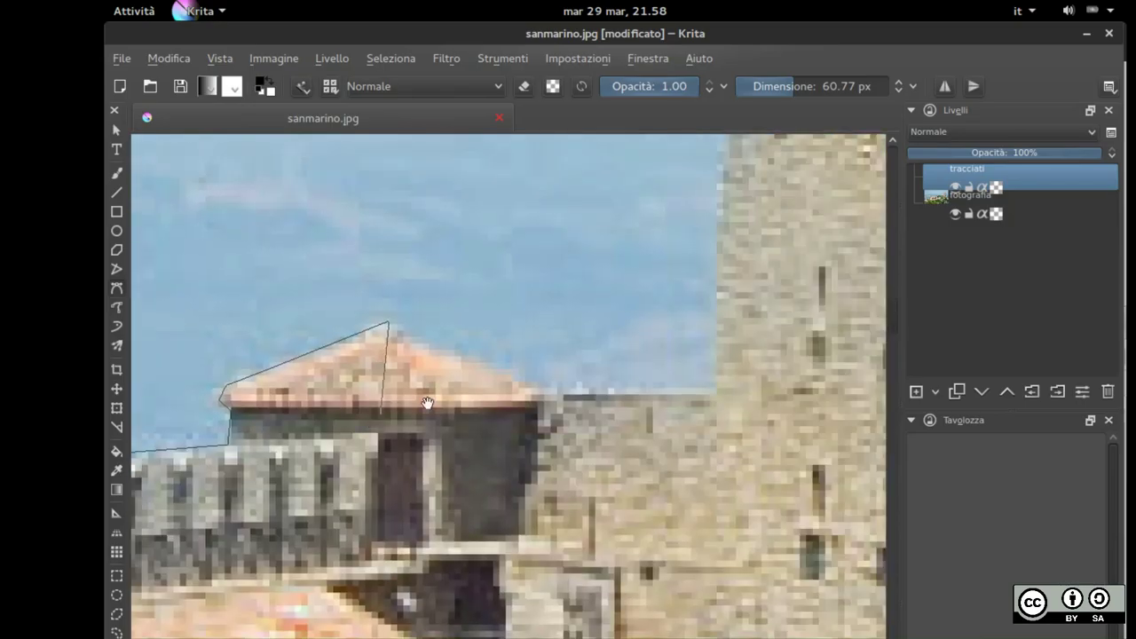
left_click(710, 392)
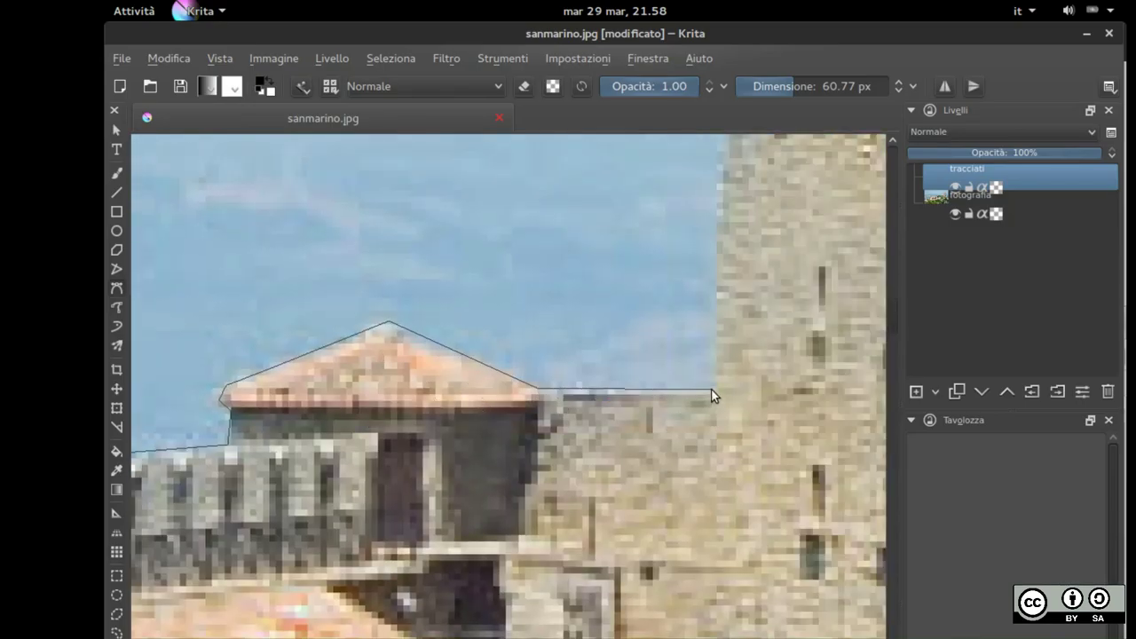
left_click_drag(580, 297, 452, 431)
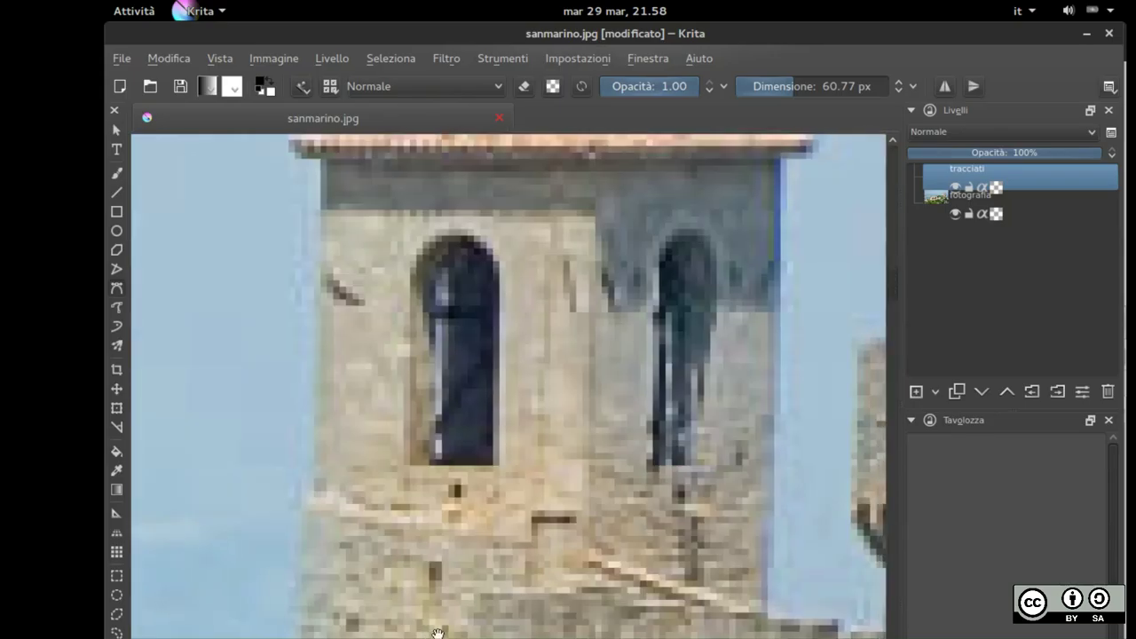
left_click(320, 157)
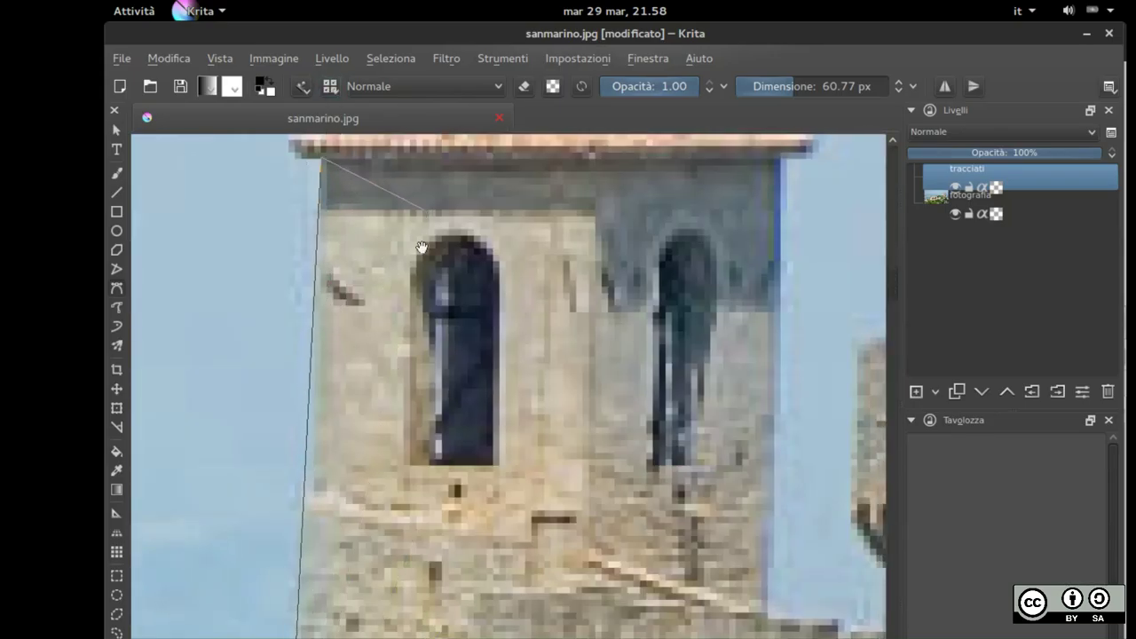
Trace the tall tower's top, through the roof notch, up to the spire top
left_click_drag(337, 179, 348, 507)
left_click(336, 449)
left_click(335, 410)
left_click(410, 427)
left_click(544, 392)
left_click(575, 310)
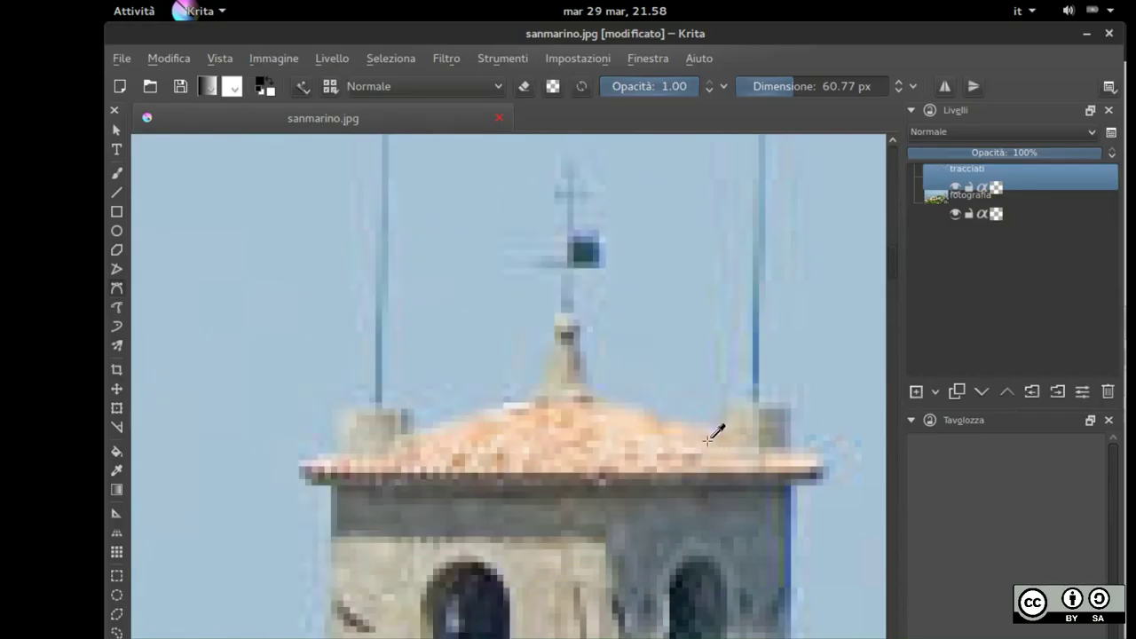
Redo the last undone action with Modifica > Rifai and reselect the tracciati layer
left_click(163, 58)
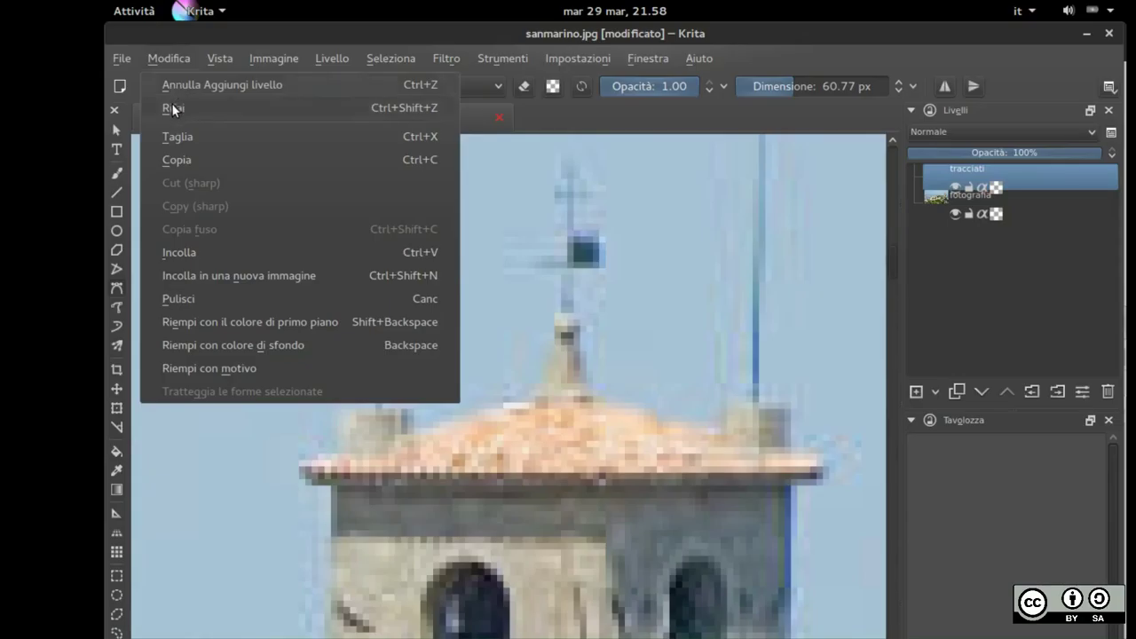
left_click(172, 108)
left_click(936, 167)
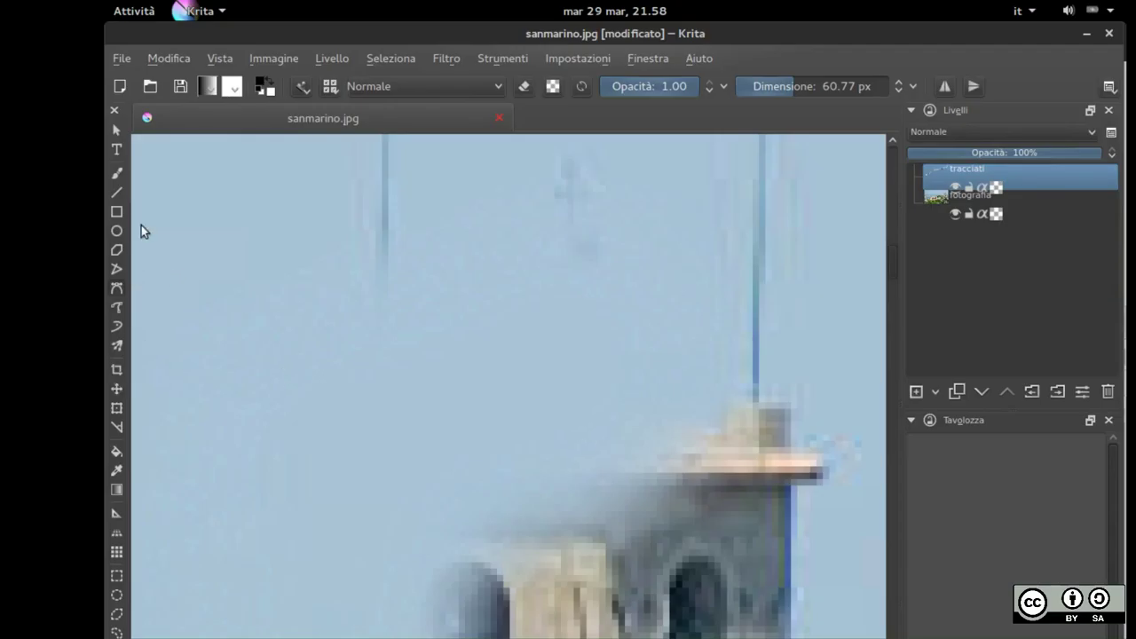
left_click(979, 174)
Resume the path with corner points on the tower top and down its side
left_click(118, 326)
left_click(725, 401)
left_click(791, 484)
Place Bézier points at the tower roof corner, down the tower wall and along the wall base
scroll(797, 545, "down", 3)
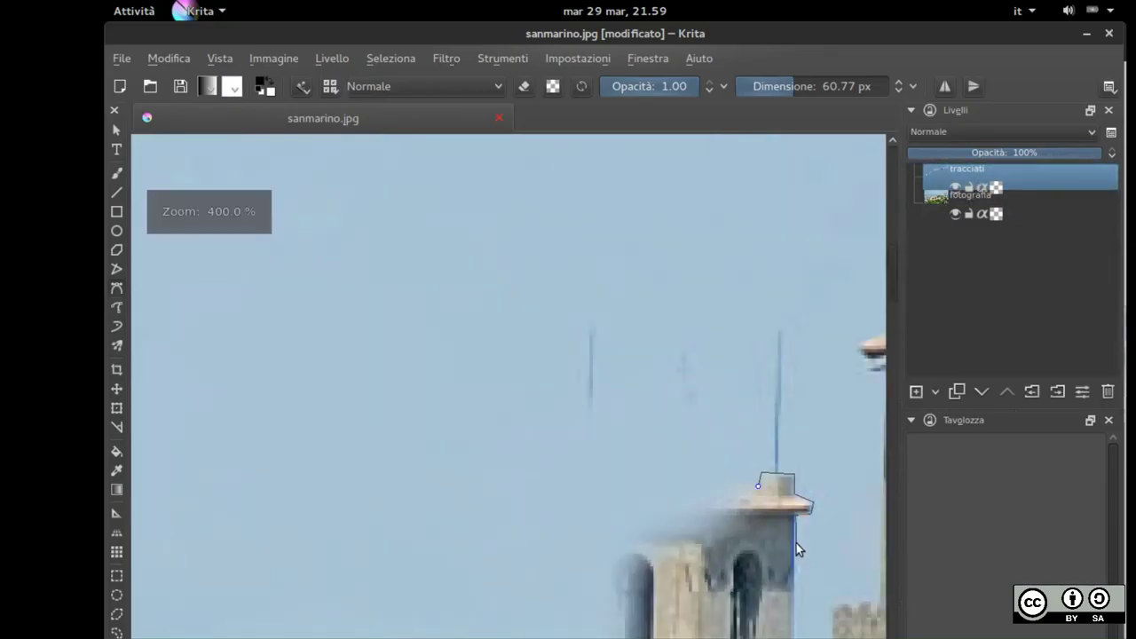
left_click_drag(843, 570, 441, 337)
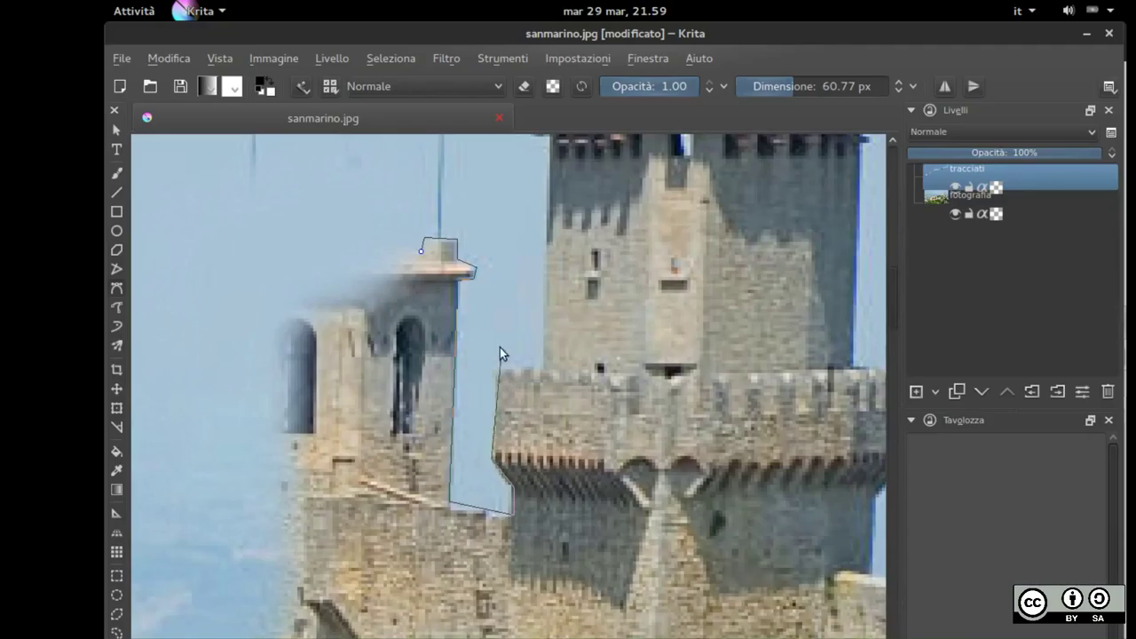
left_click_drag(609, 254, 595, 525)
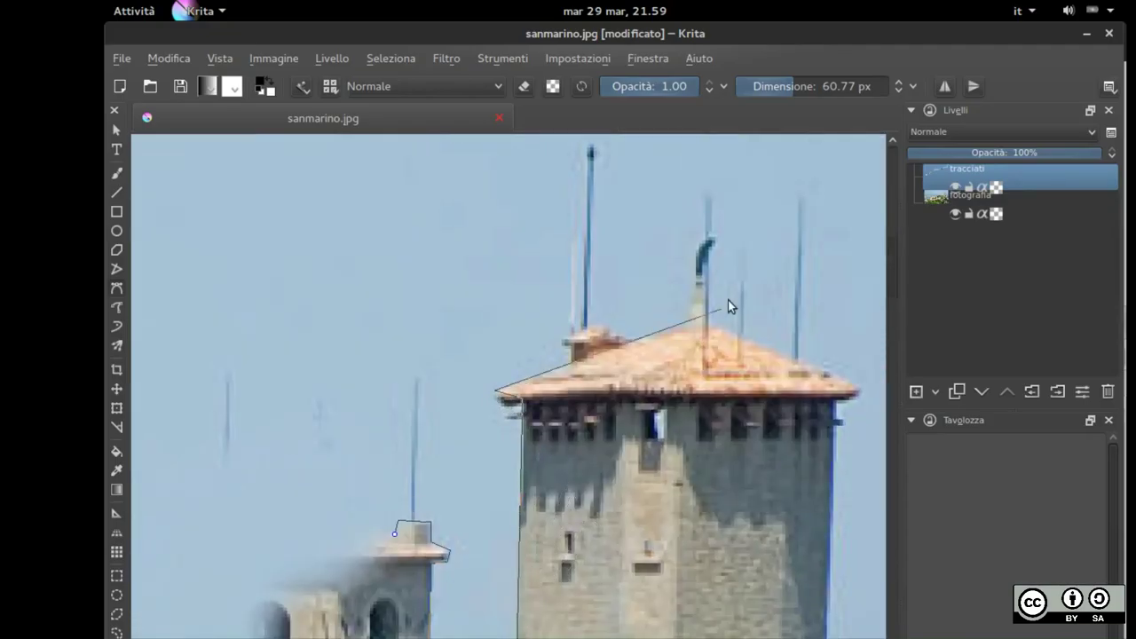
left_click(856, 393)
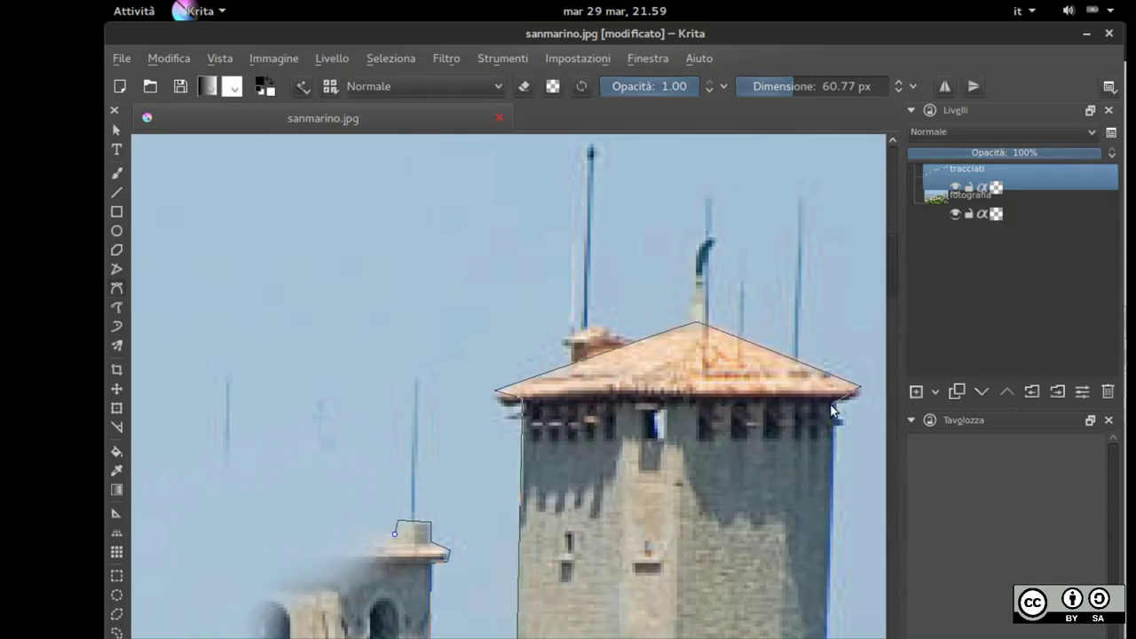
left_click_drag(801, 558, 435, 118)
left_click(486, 241)
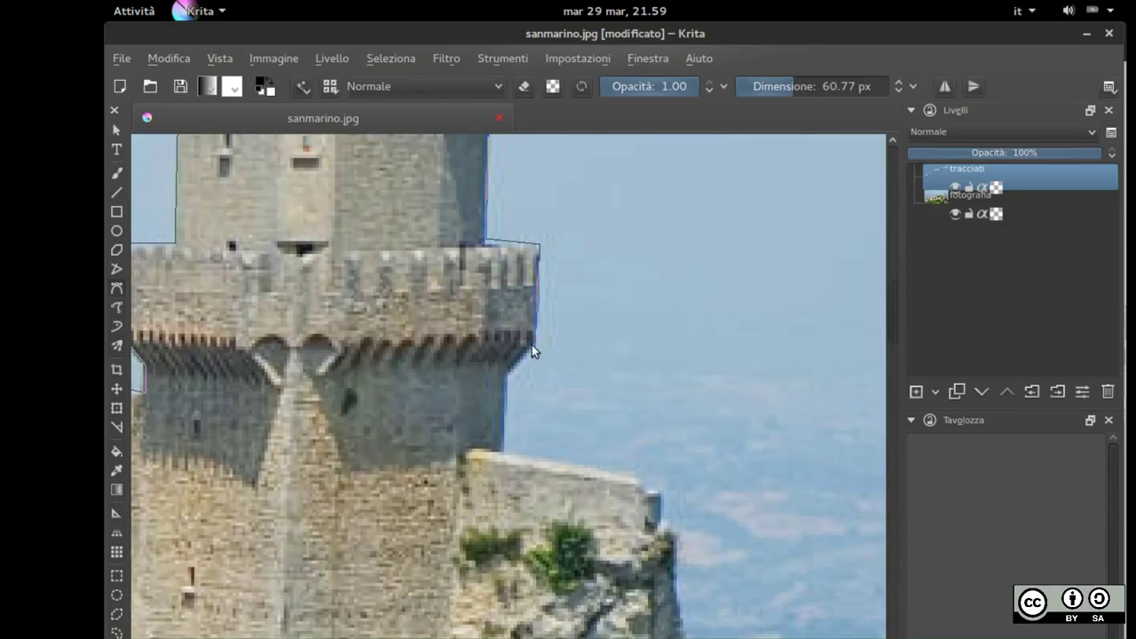
left_click(510, 372)
left_click(504, 451)
left_click(652, 480)
left_click(659, 491)
Continue the outline down the cliff past the photo's right and bottom edges, returning toward the rooftops
scroll(672, 540, "down", 5)
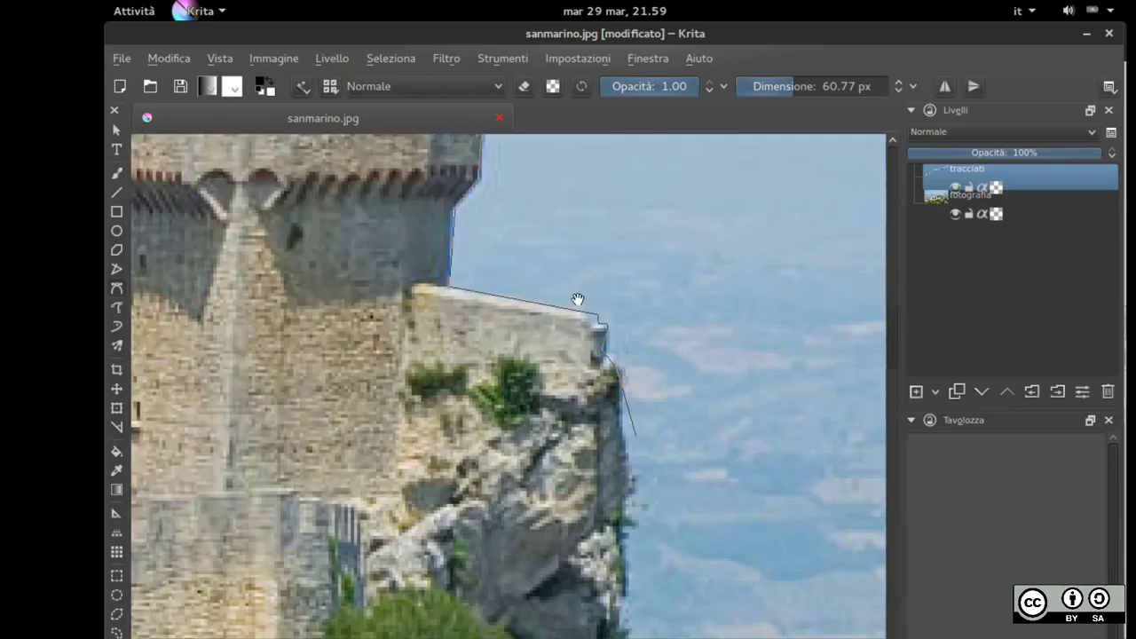
scroll(563, 540, "down", 5)
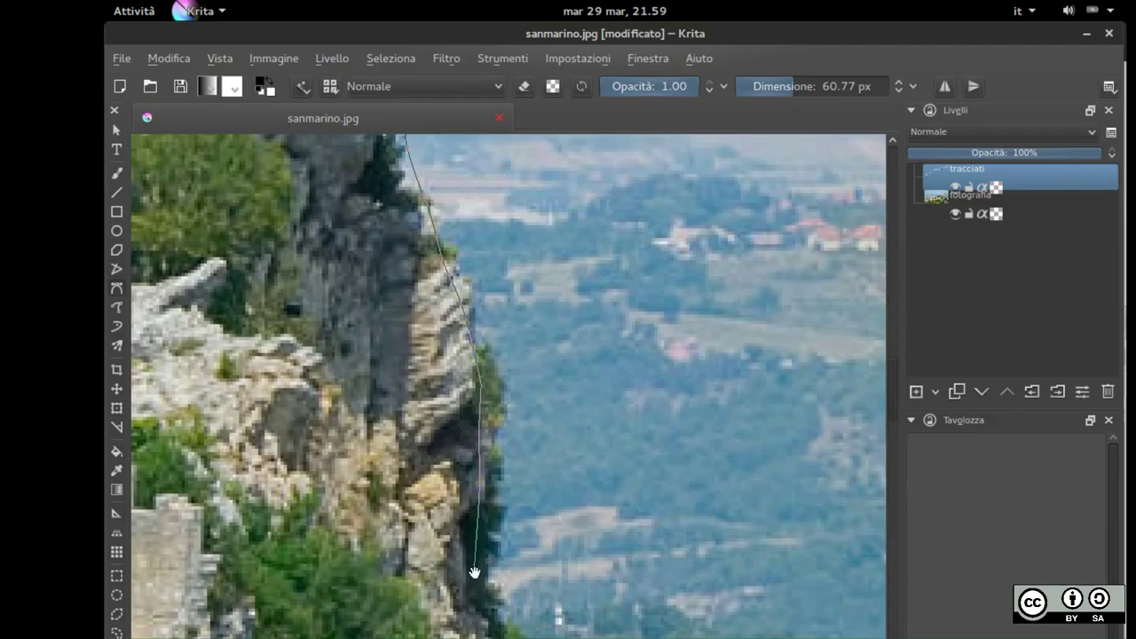
scroll(475, 573, "down", 5)
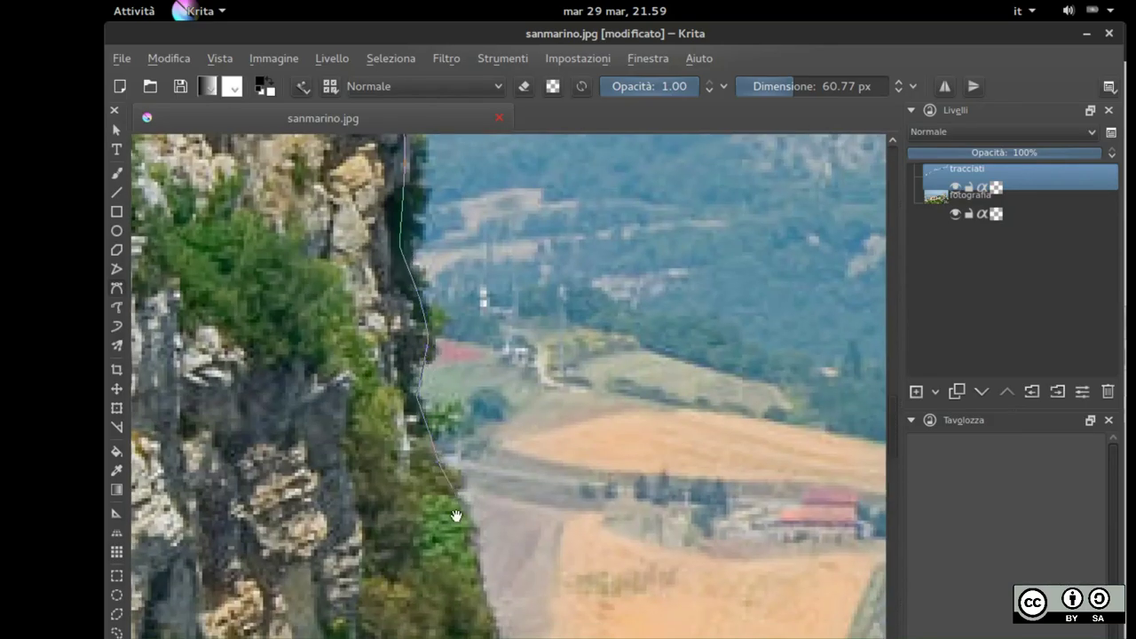
scroll(456, 515, "down", 5)
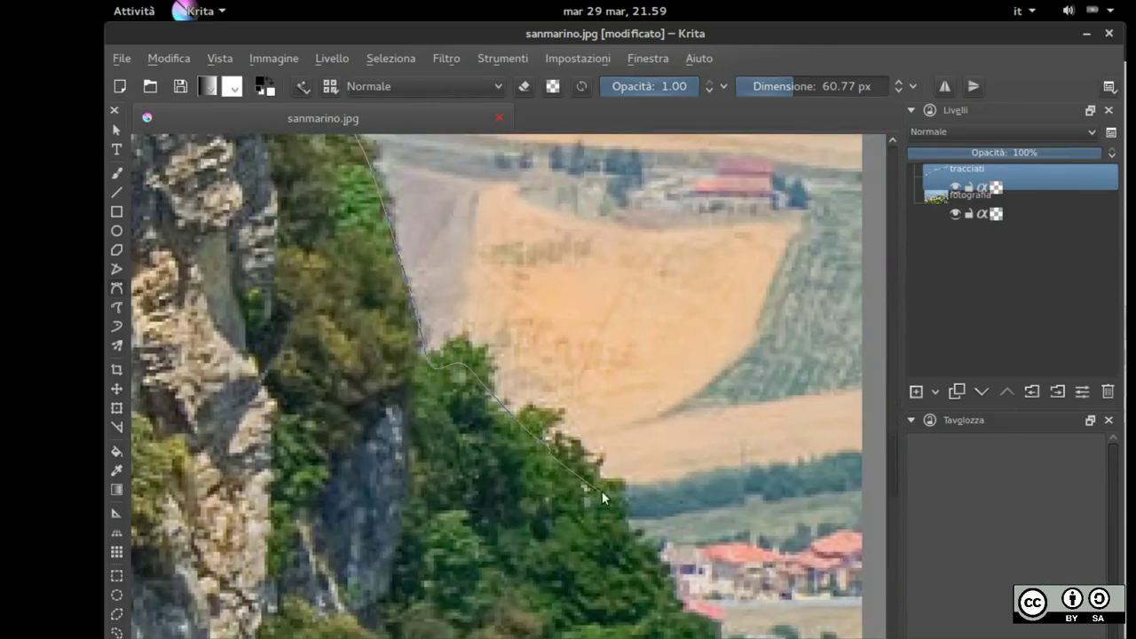
left_click_drag(664, 602, 483, 338)
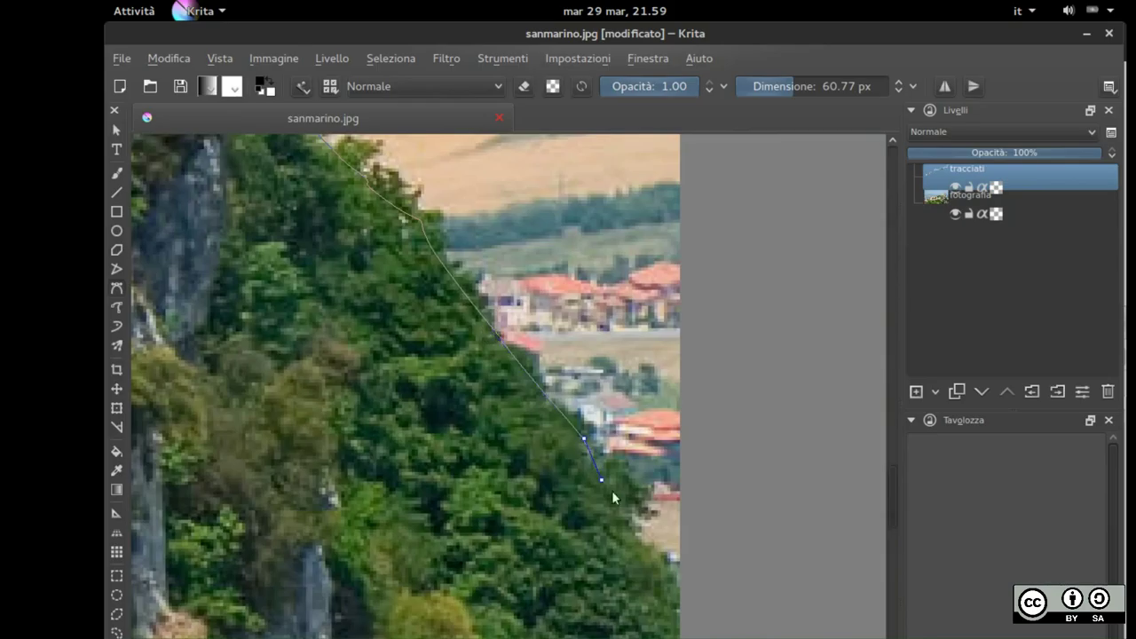
left_click_drag(638, 540, 620, 353)
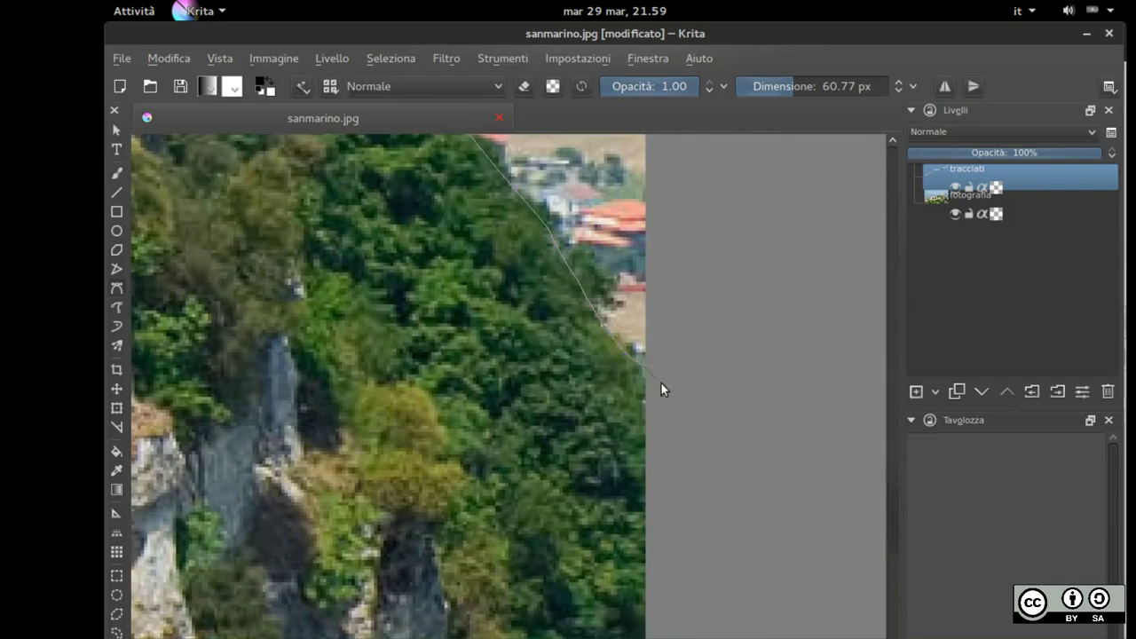
left_click_drag(666, 408, 630, 119)
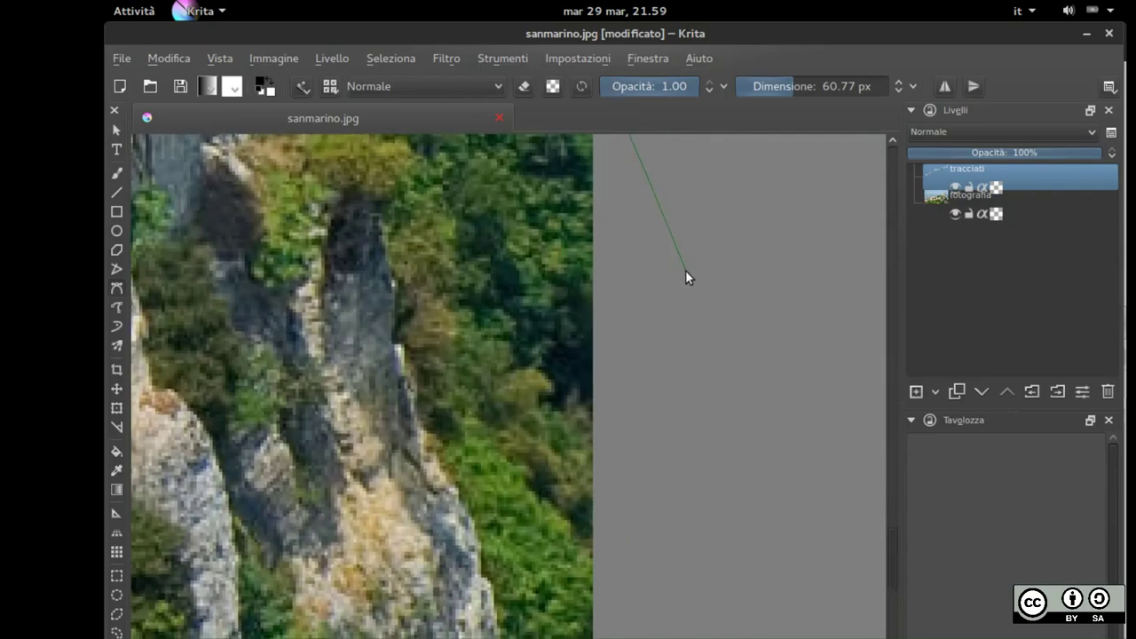
left_click(676, 339)
left_click_drag(650, 513, 630, 315)
scroll(644, 355, "down", 6)
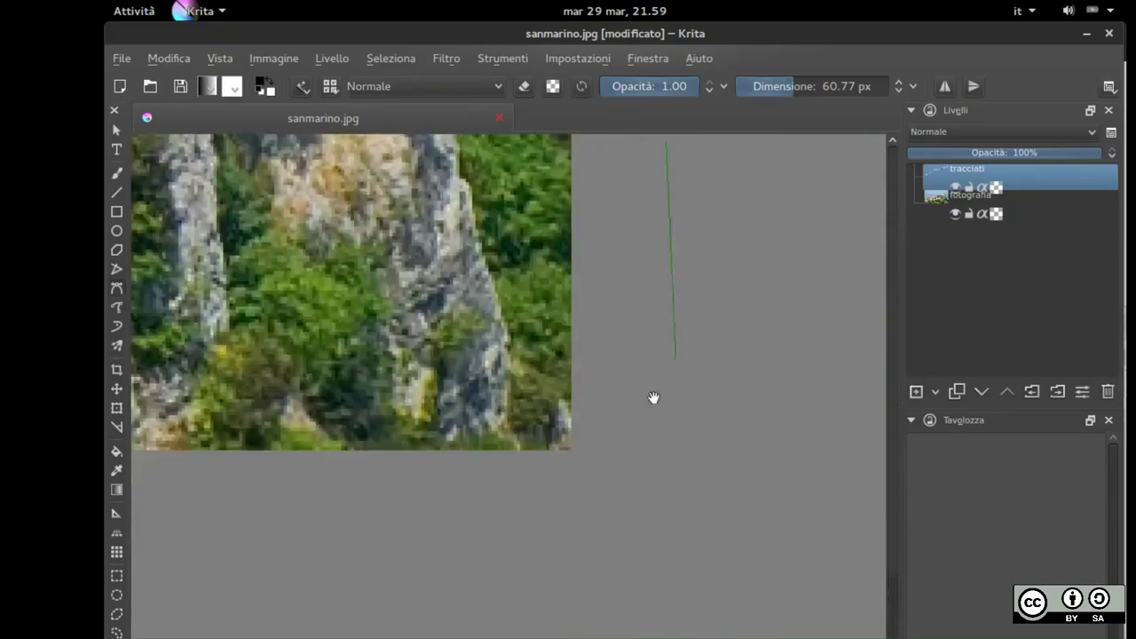
left_click(677, 366)
left_click_drag(252, 310, 499, 403)
left_click_drag(636, 314, 229, 604)
left_click_drag(222, 248, 213, 325)
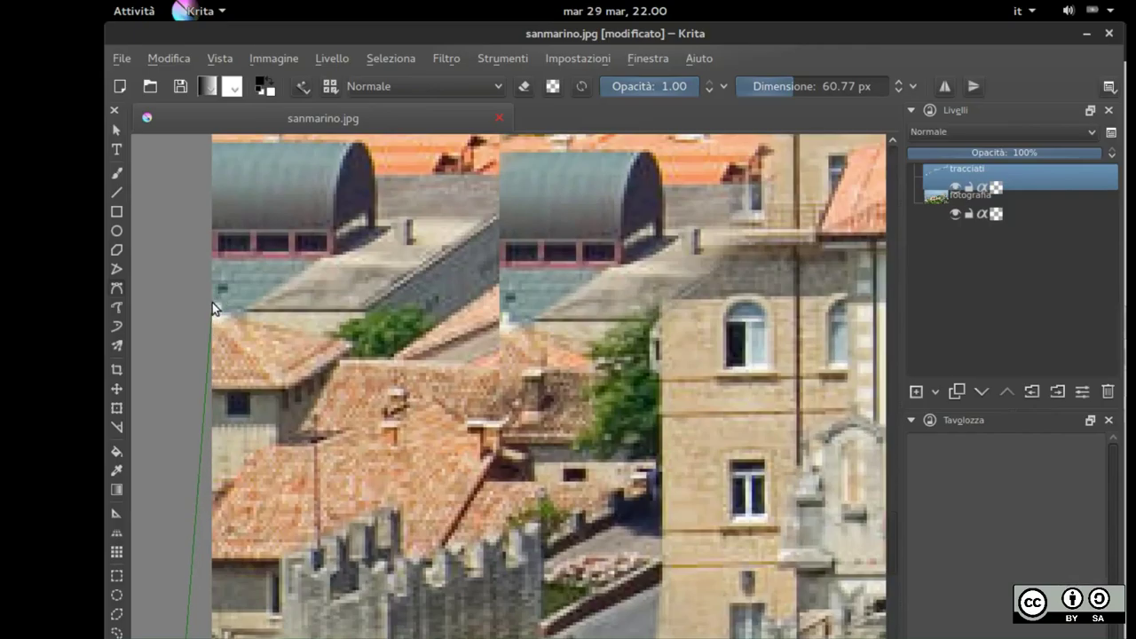
Finish the castle outline on the tracciati layer, then zoom out and pan to the hilltop castle
key("Escape")
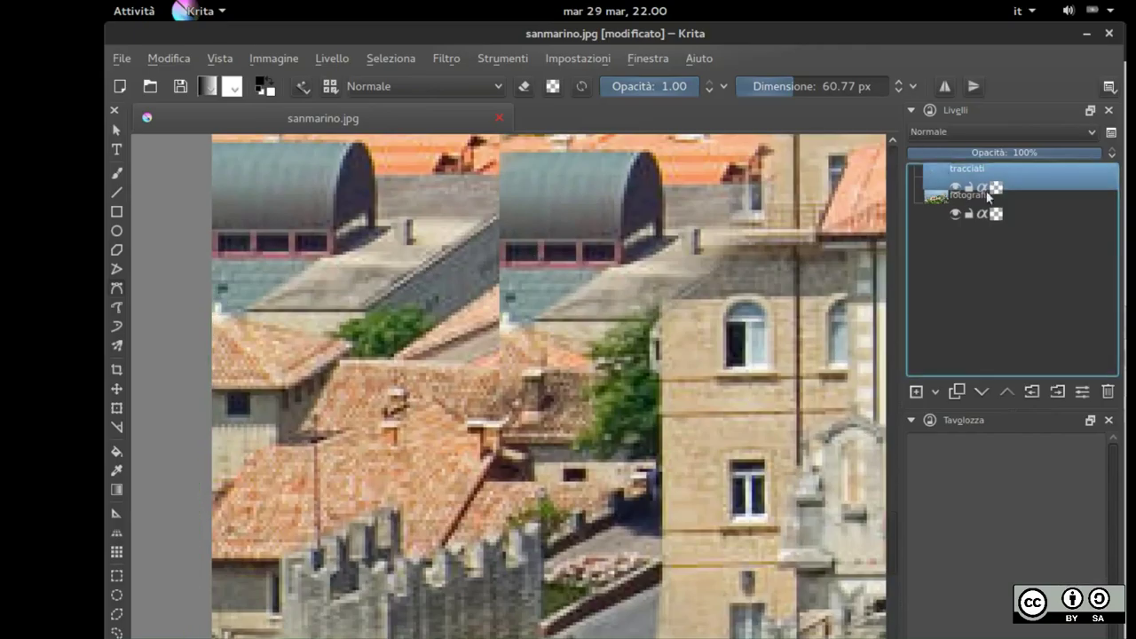
right_click(939, 173)
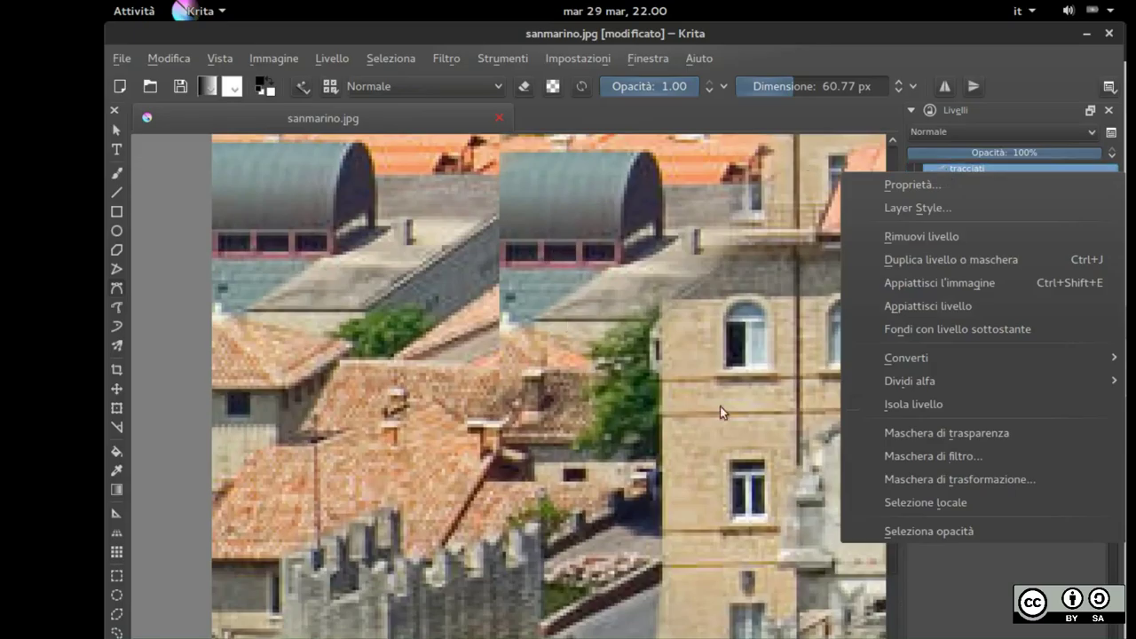
left_click(937, 499)
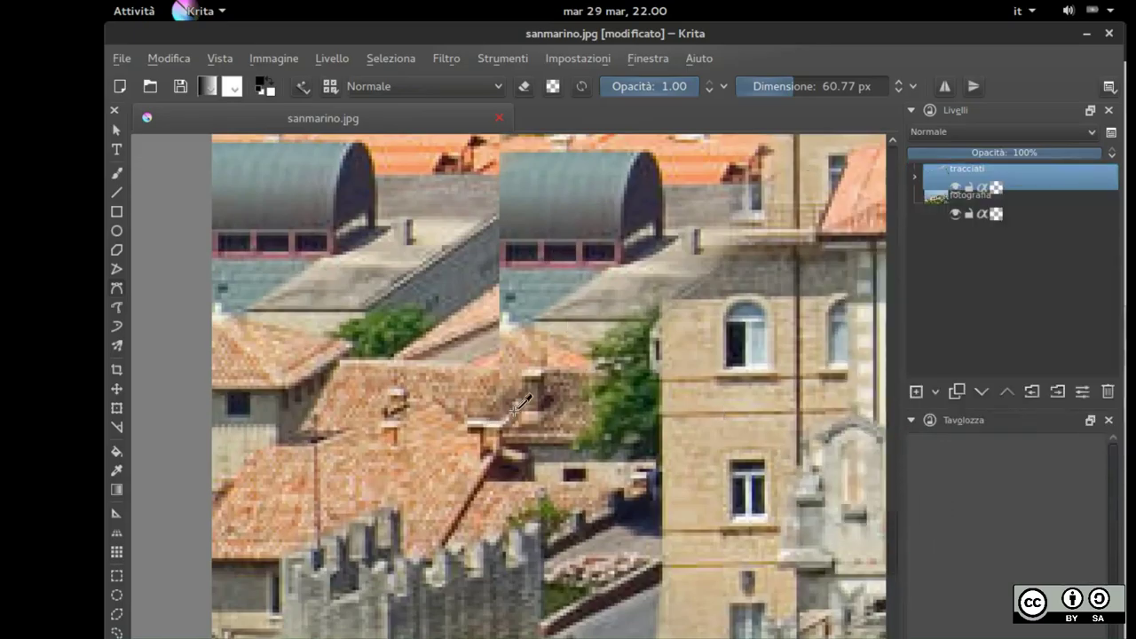
scroll(516, 404, "down", 5)
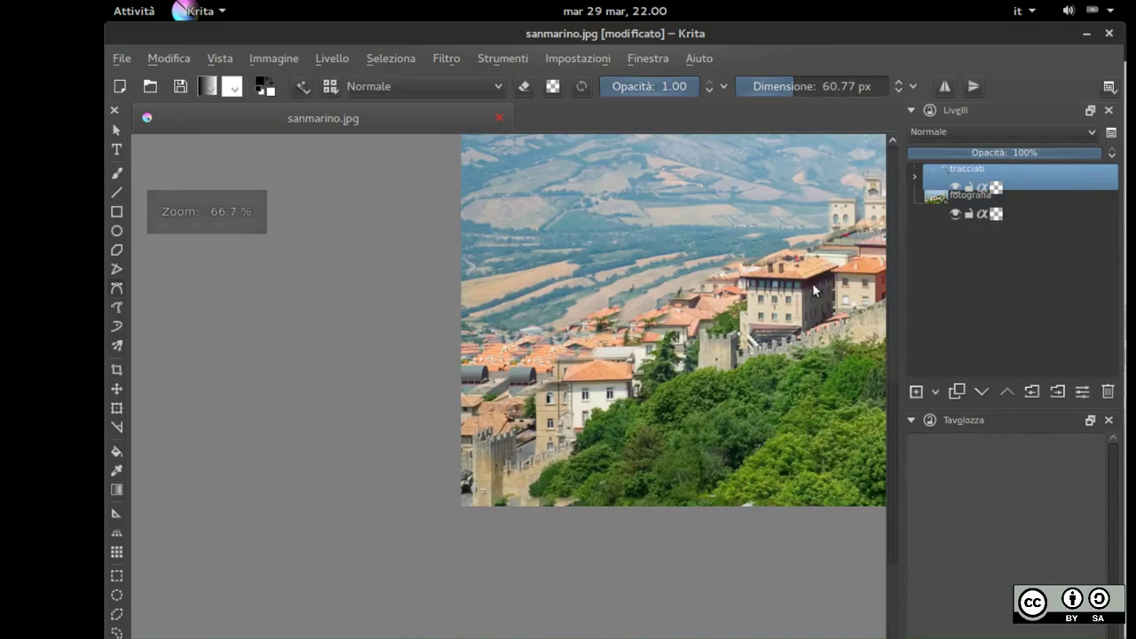
left_click_drag(812, 423, 532, 470)
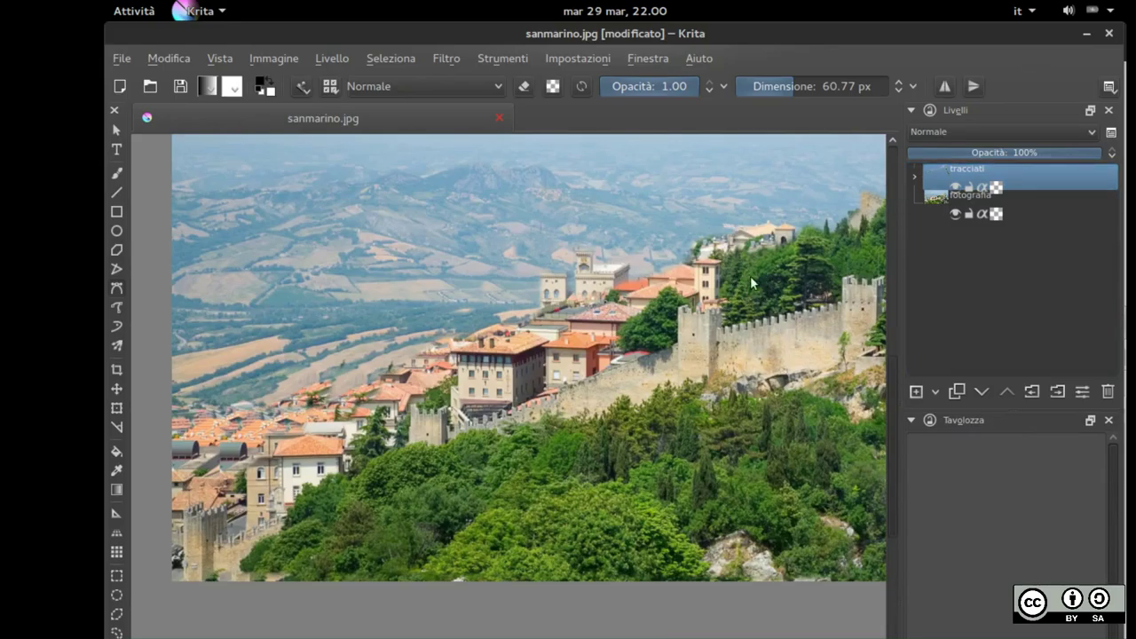
left_click_drag(784, 273, 464, 406)
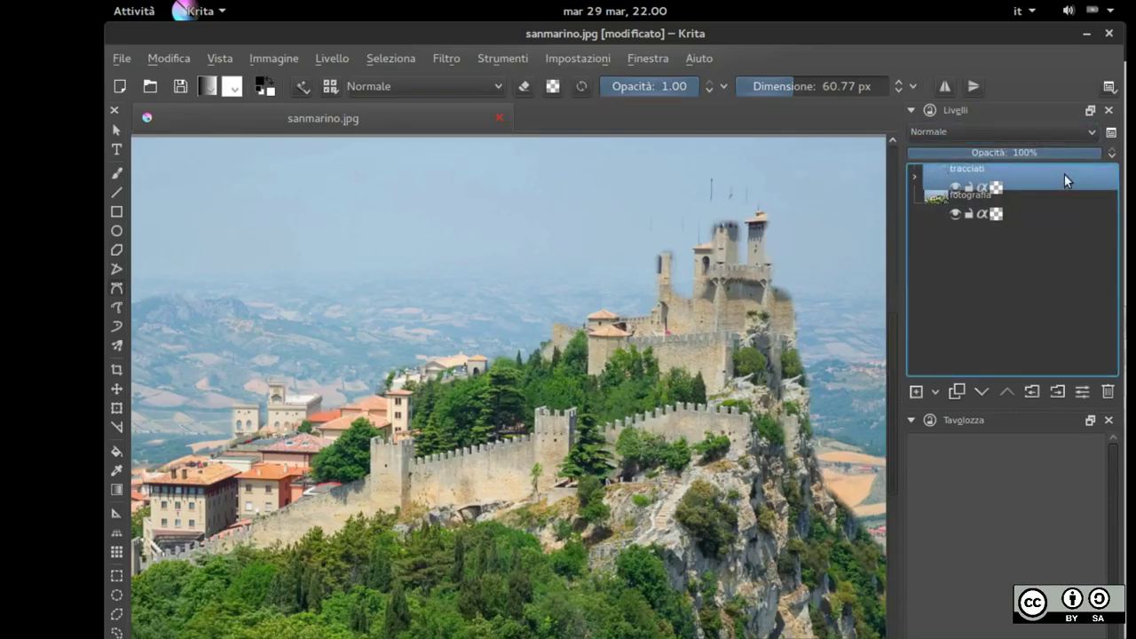
Convert the tracciati layer to a selection mask, then undo to restore the layer
right_click(1064, 174)
mouse_move(978, 359)
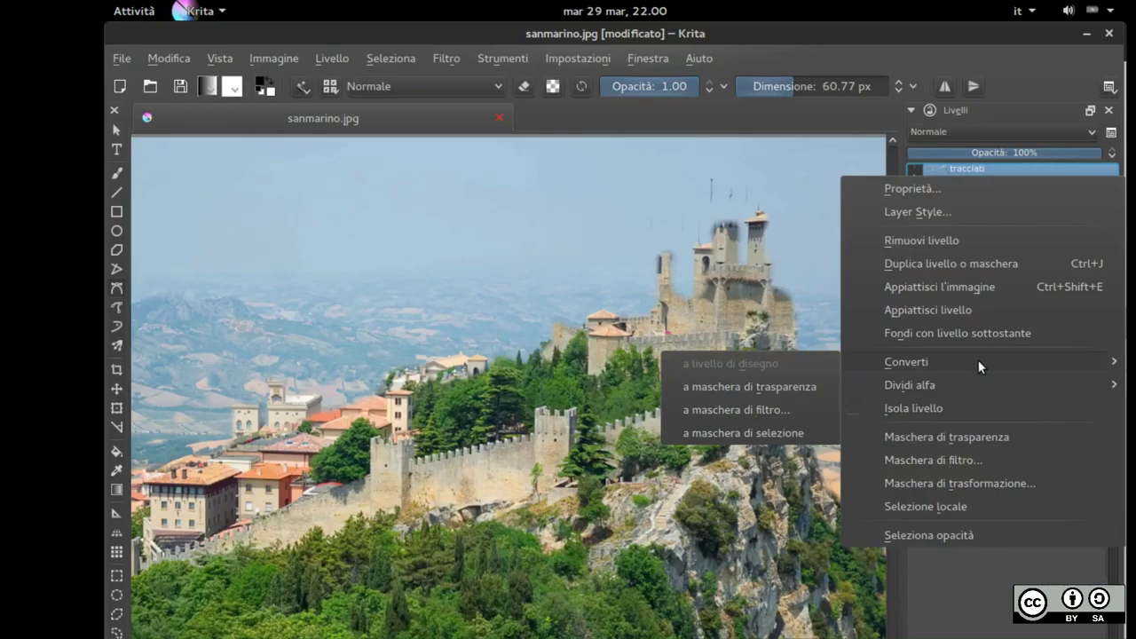
left_click(756, 430)
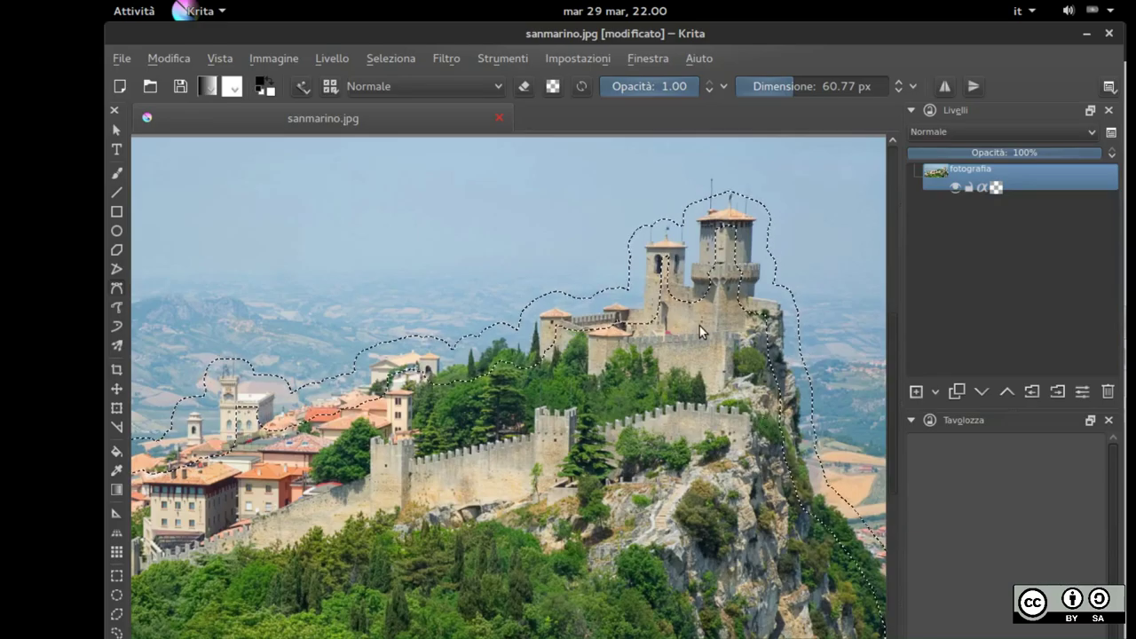
key("ctrl+z")
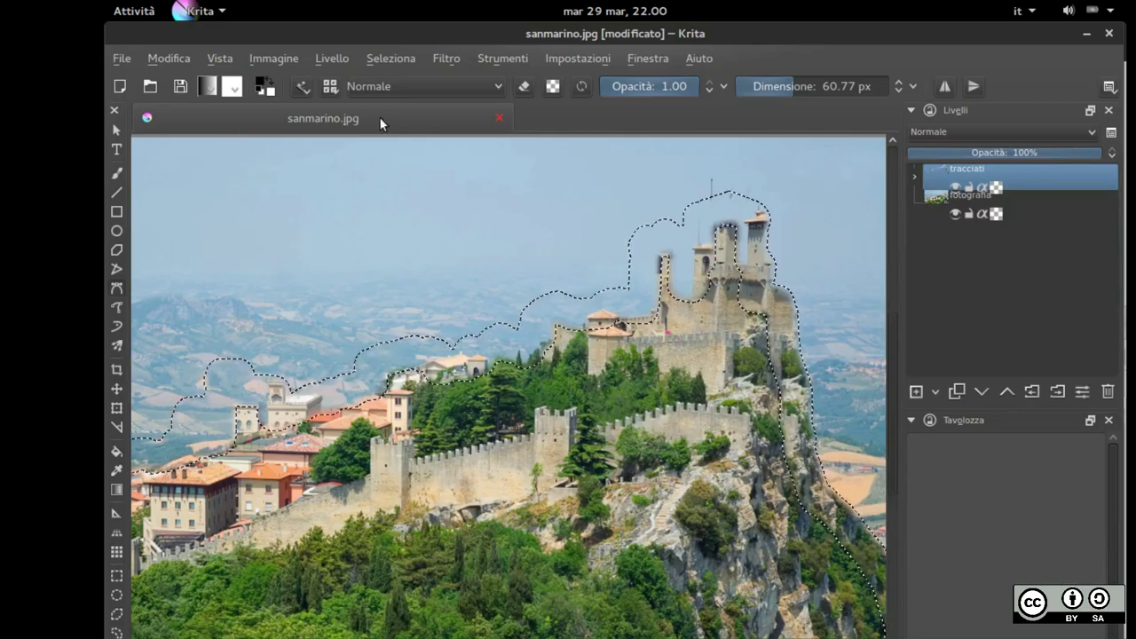
Switch the brush engine to Pixel in the brush settings editor
left_click(303, 87)
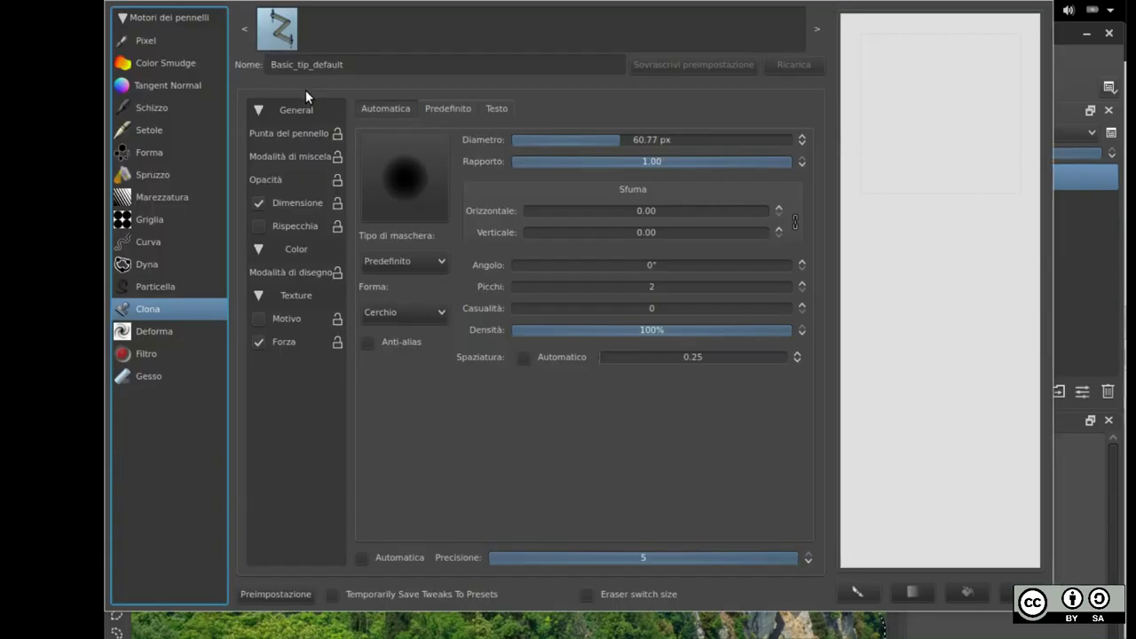
left_click(164, 40)
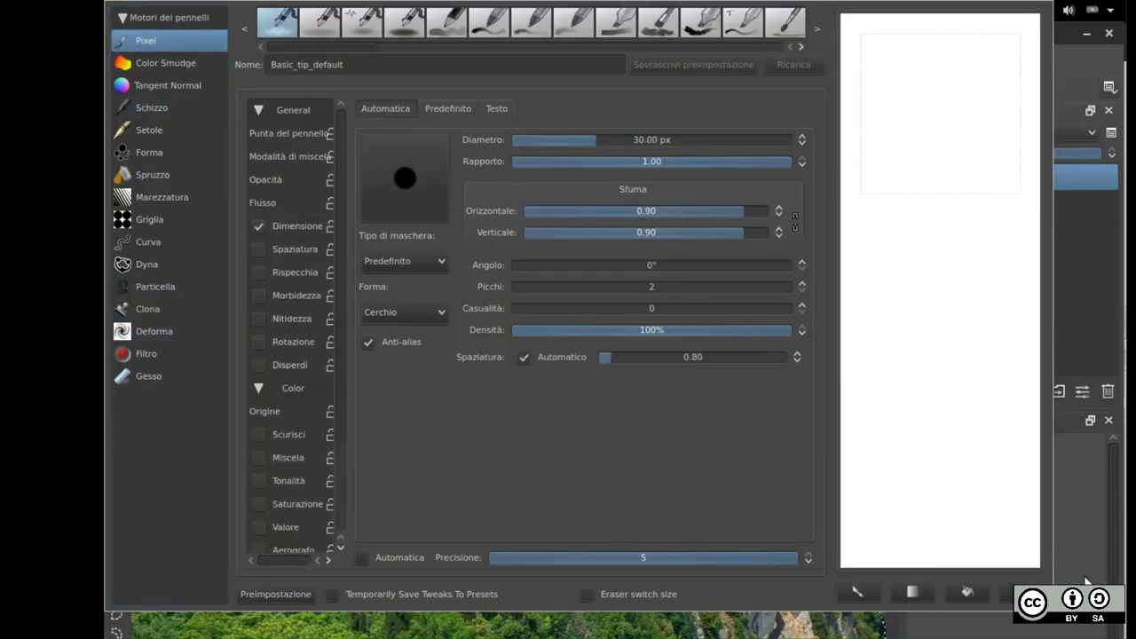
left_click(1084, 578)
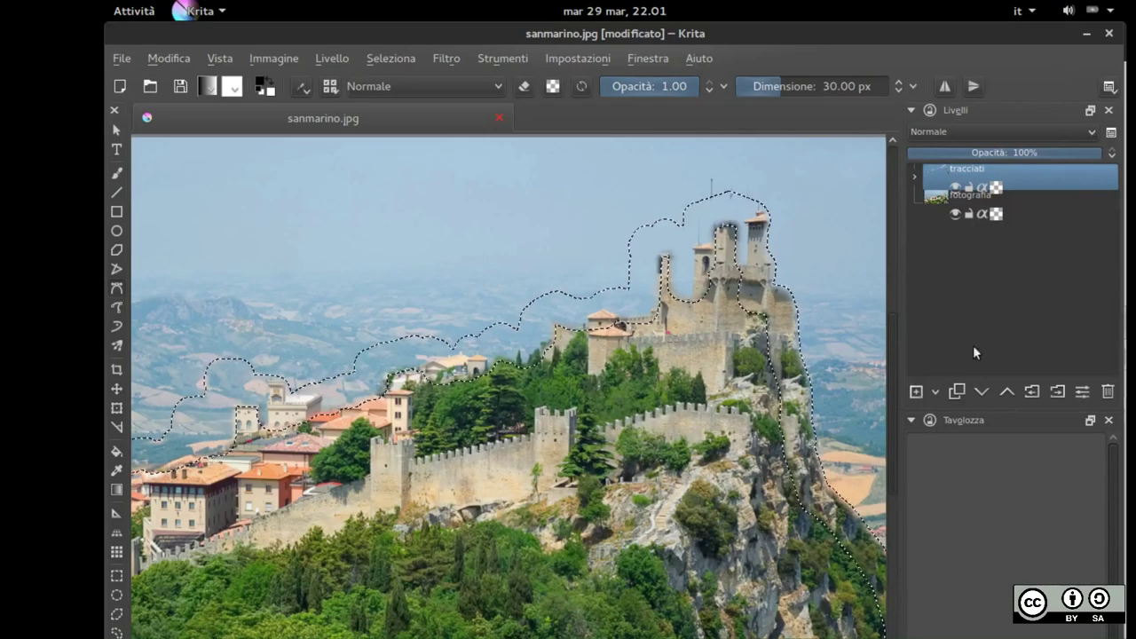
Convert the tracciati layer into a selection mask again
right_click(946, 172)
mouse_move(928, 358)
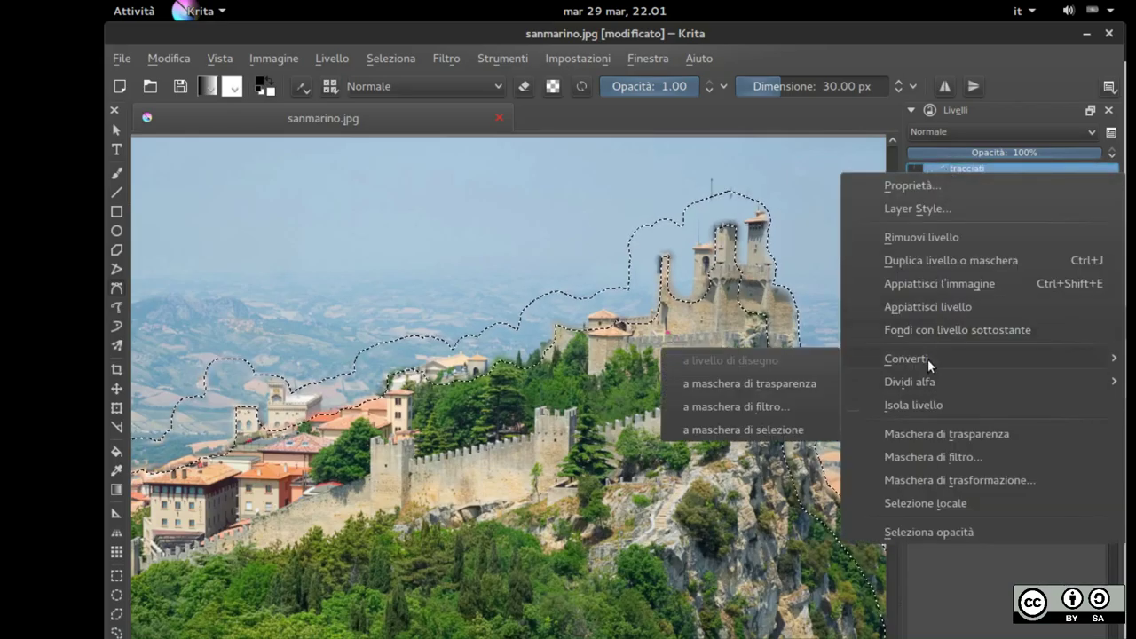
left_click(774, 431)
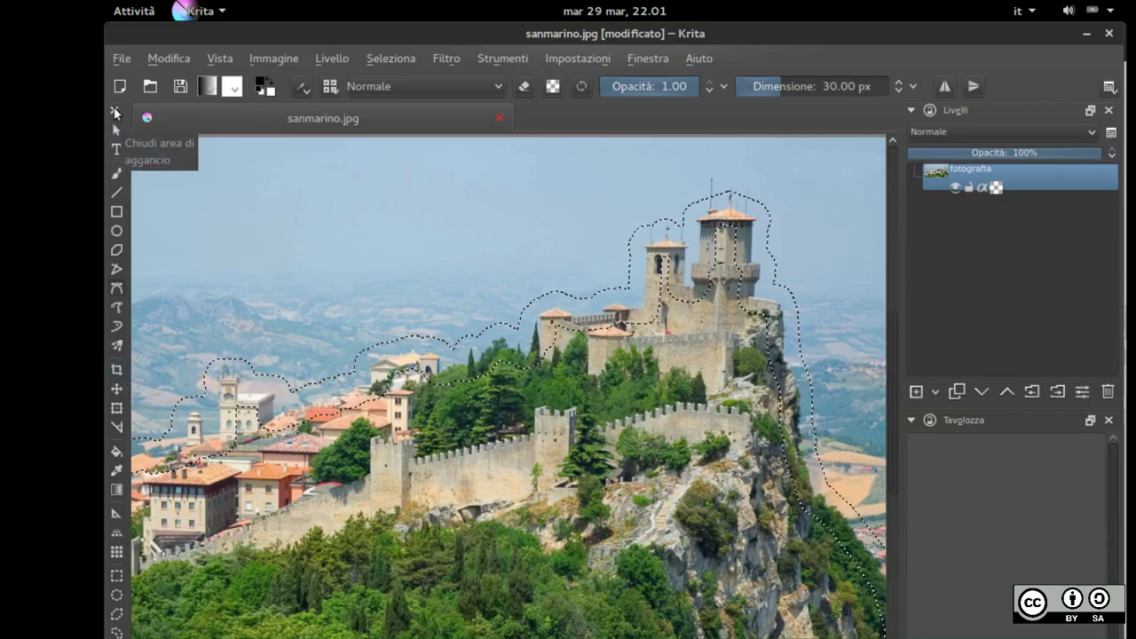
left_click(1038, 182)
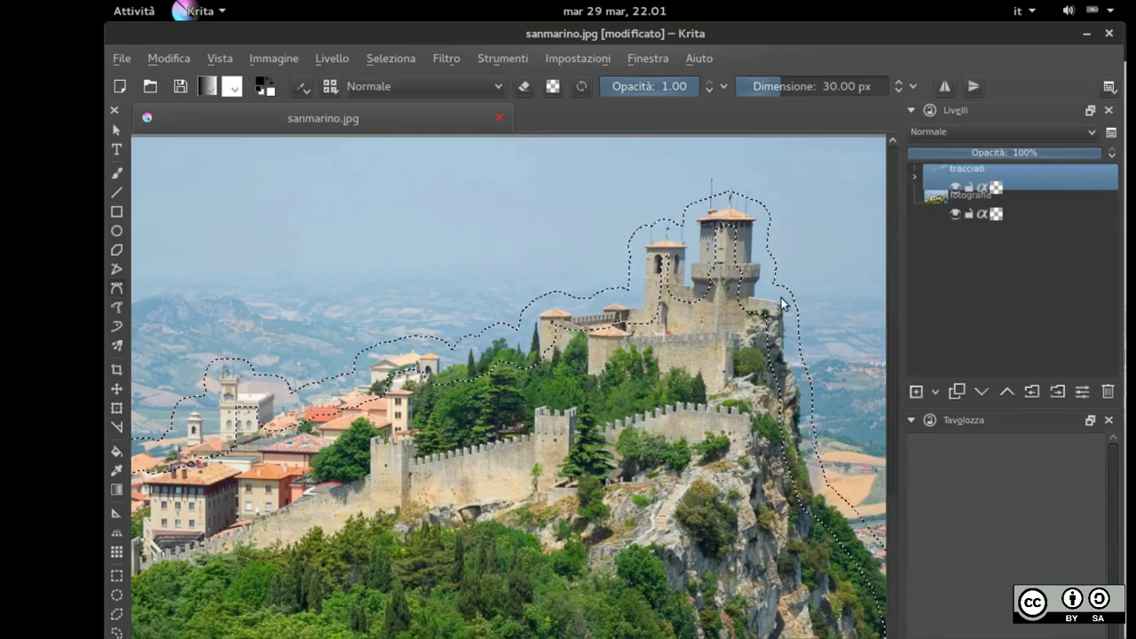
left_click_drag(781, 302, 816, 312)
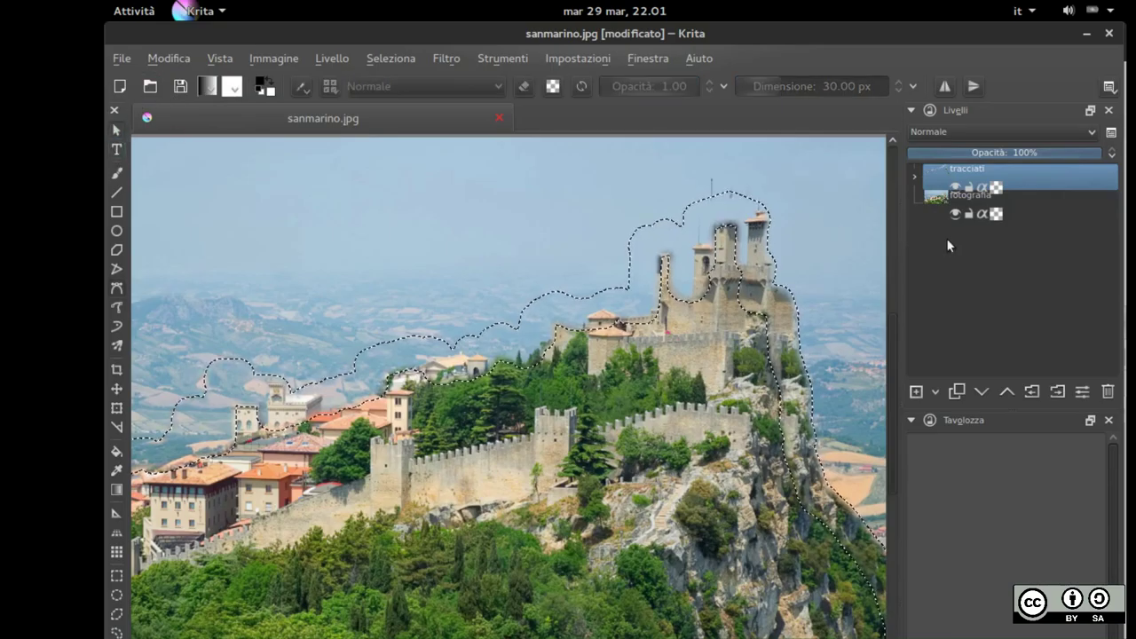
right_click(1029, 170)
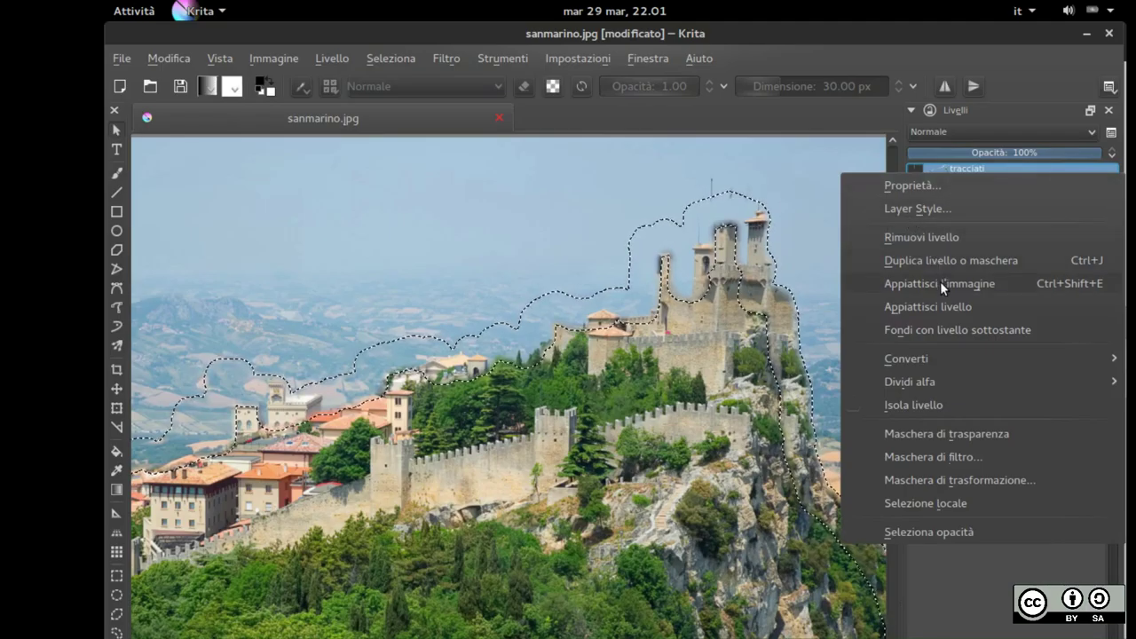
mouse_move(981, 361)
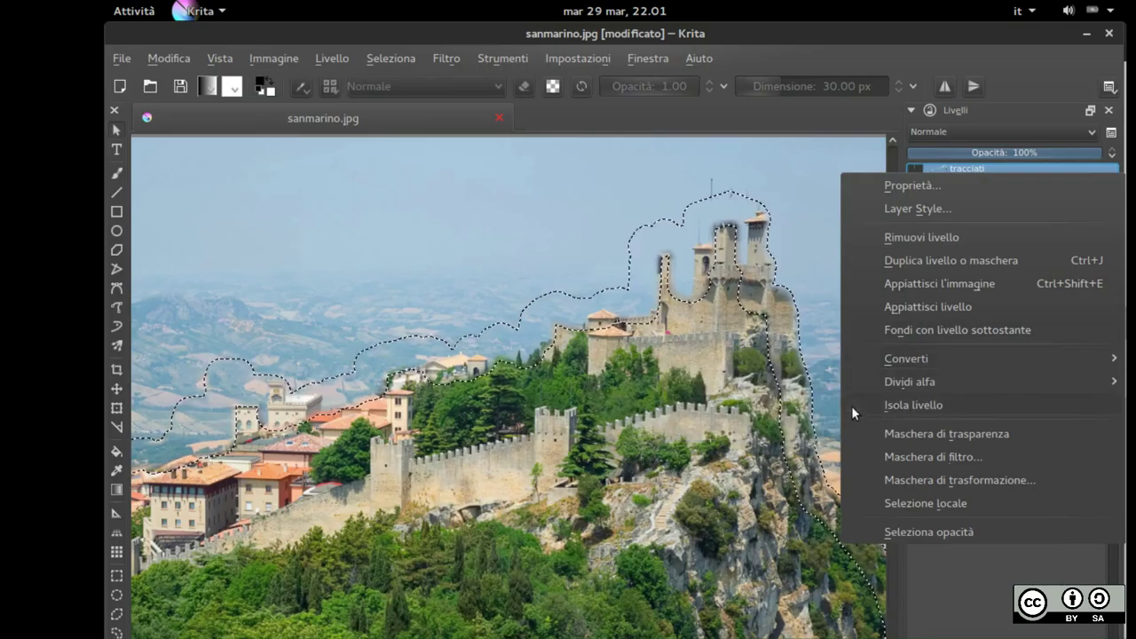
mouse_move(947, 356)
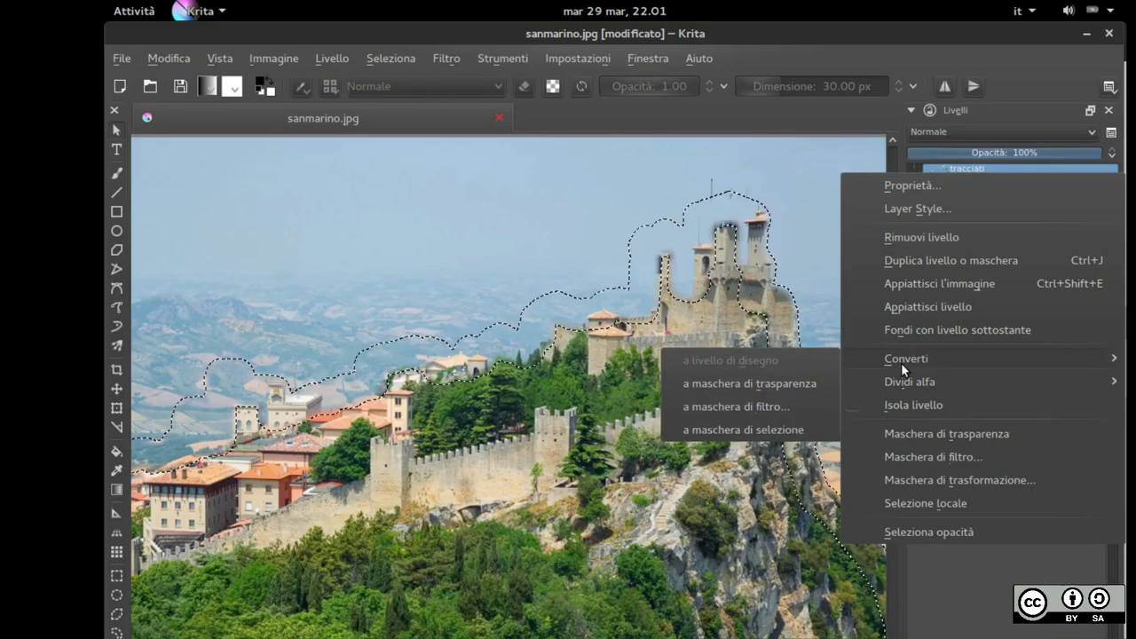
left_click(796, 413)
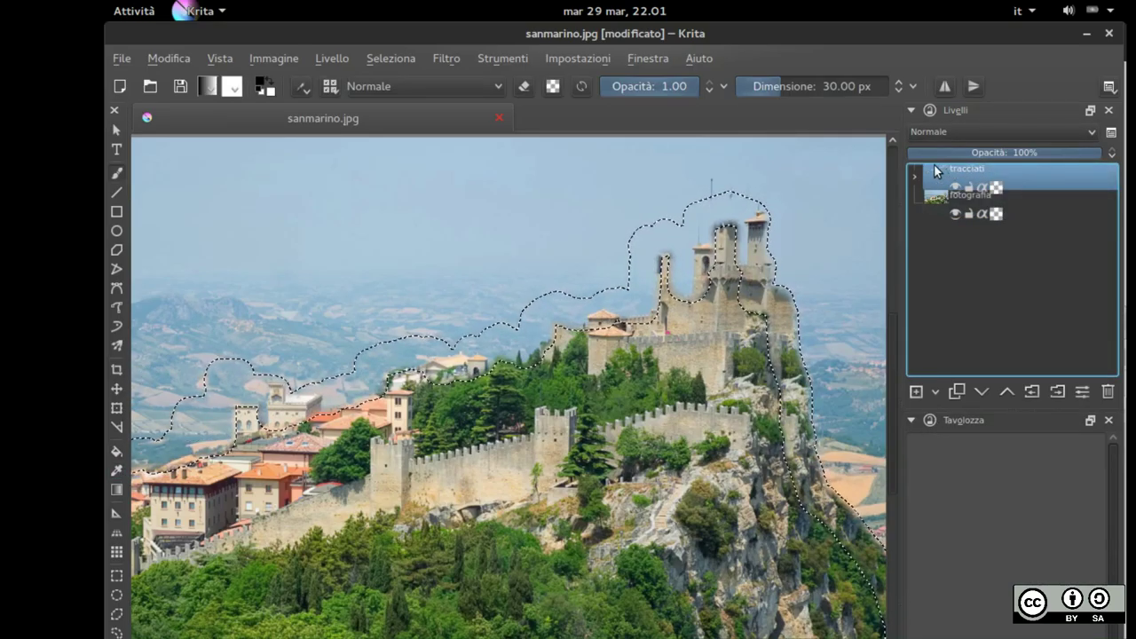
mouse_move(934, 165)
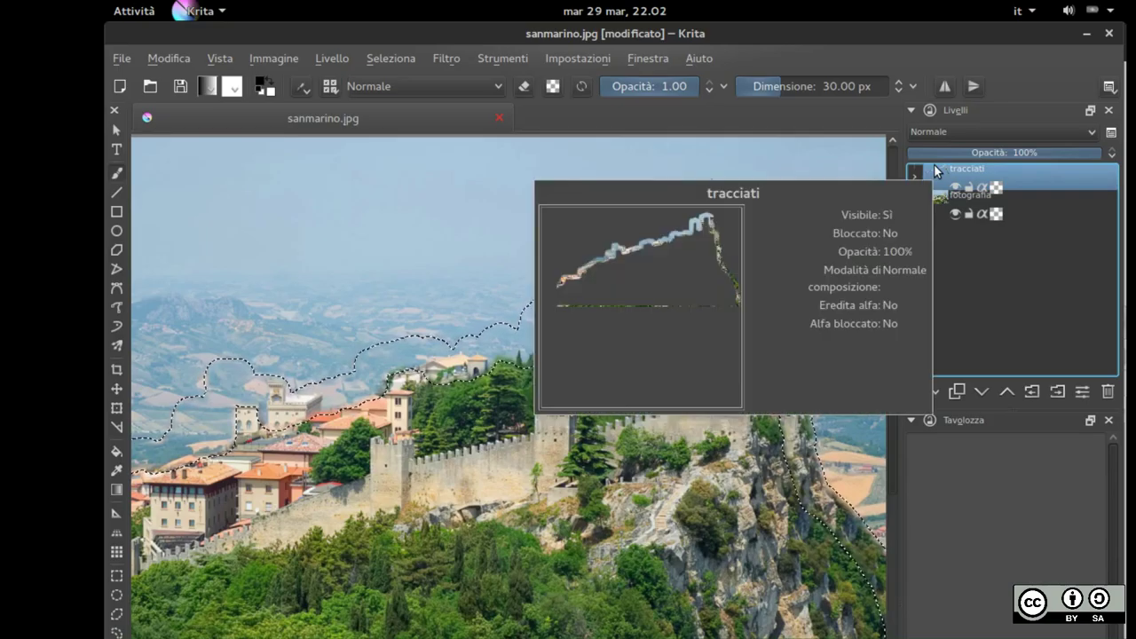
left_click(1082, 393)
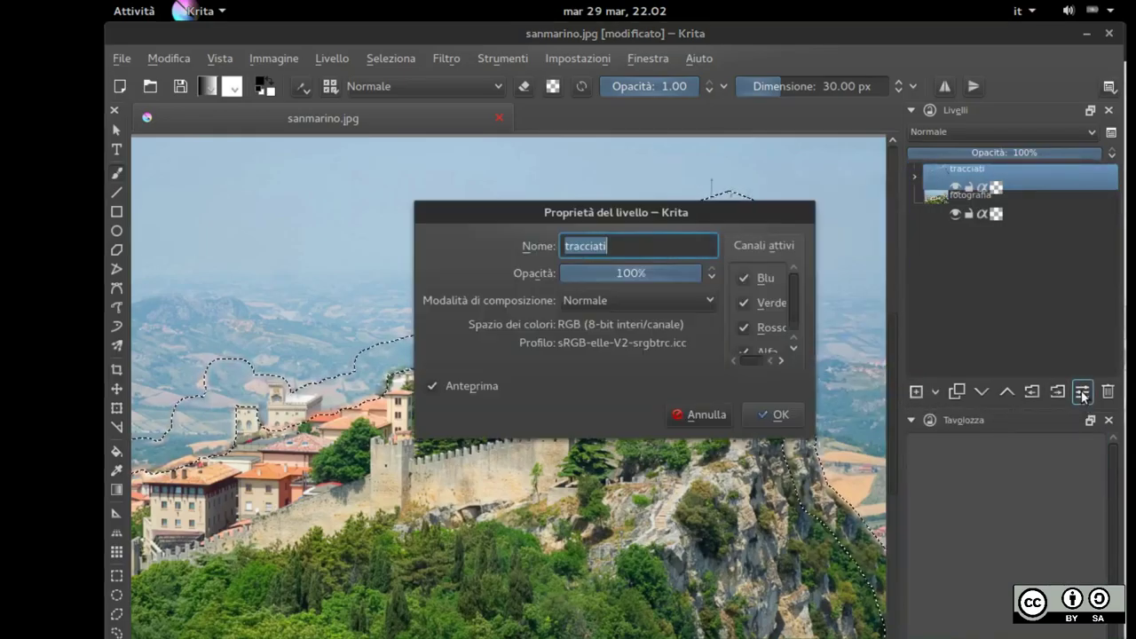
left_click(782, 415)
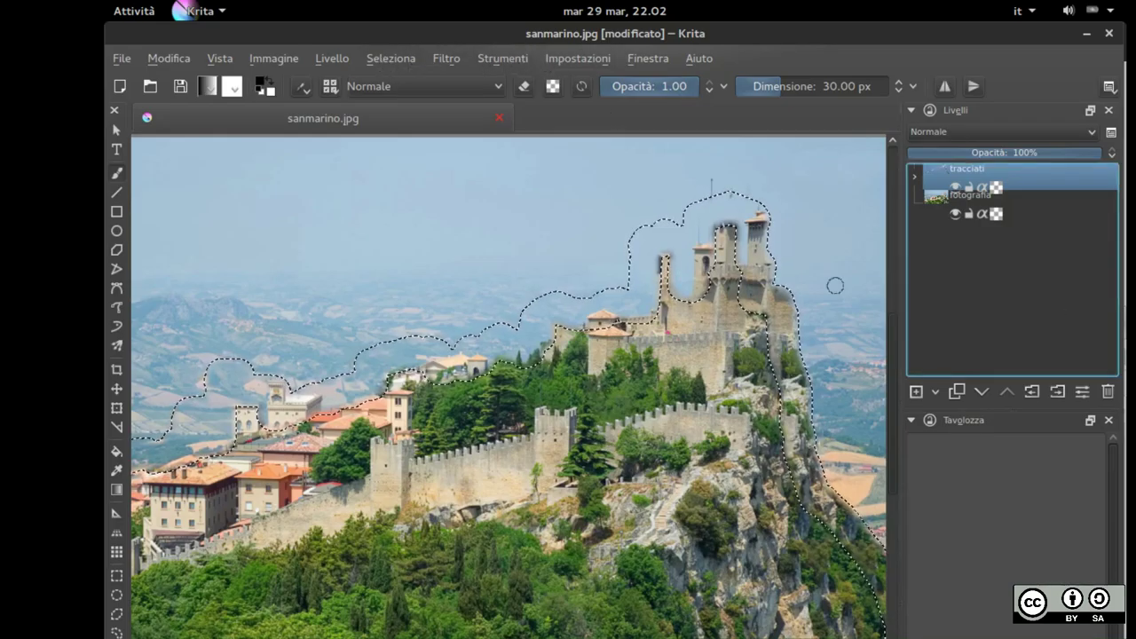
Switch to a selection tool and deselect the current selection via Seleziona > Deseleziona
left_click(118, 131)
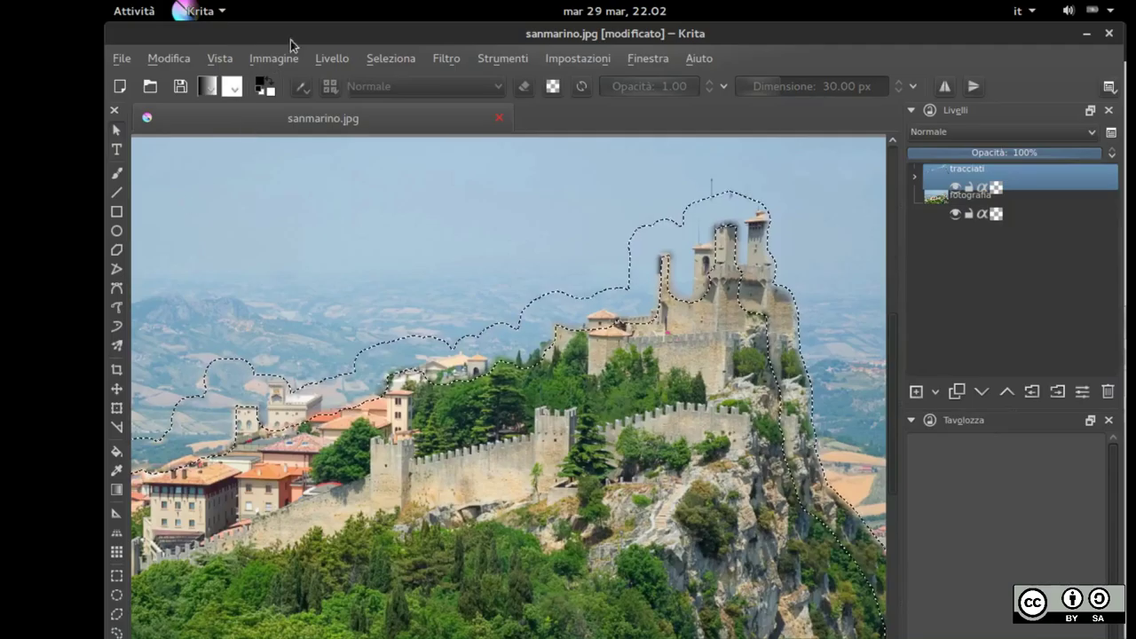
left_click(174, 59)
mouse_move(388, 62)
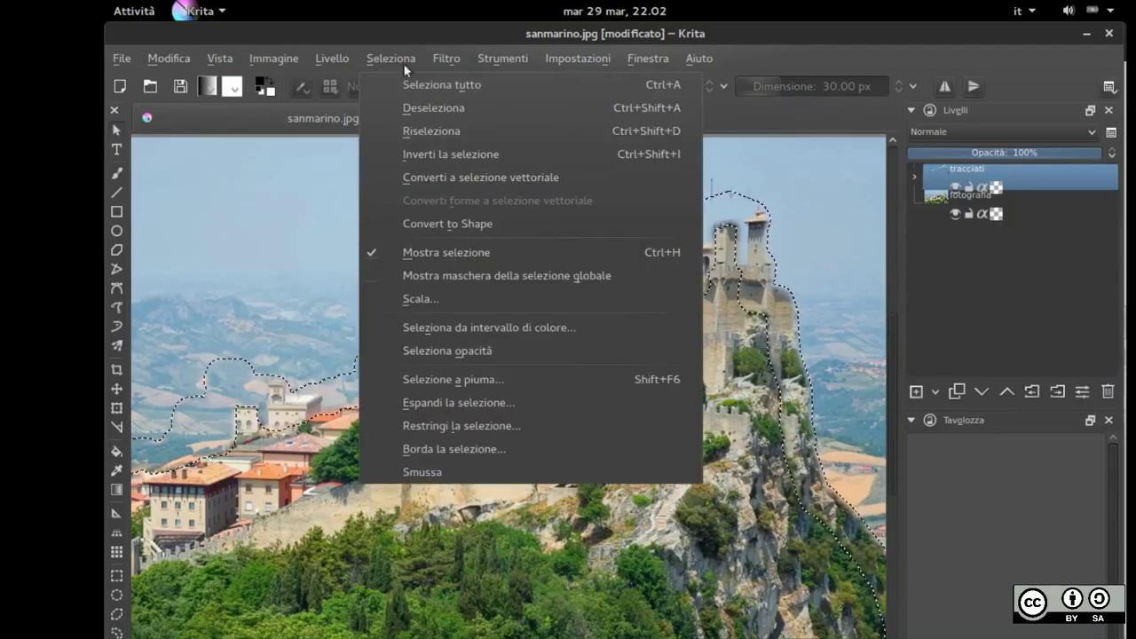
left_click(425, 108)
Make tracciati active and convert it into a selection mask outlining the castle
left_click(1024, 177)
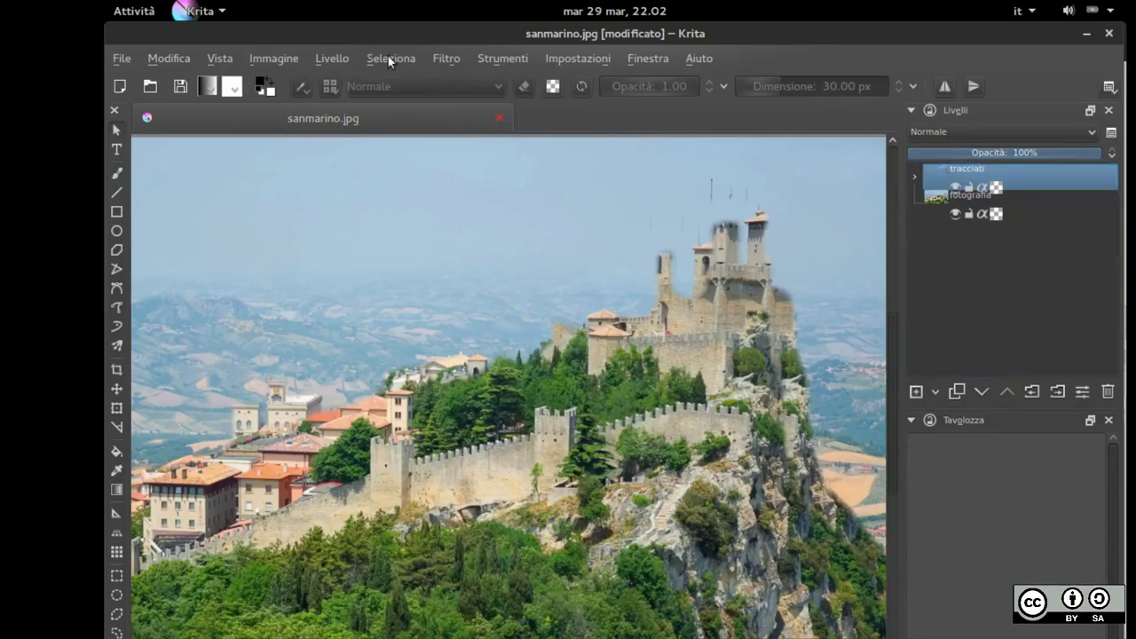
left_click(942, 172)
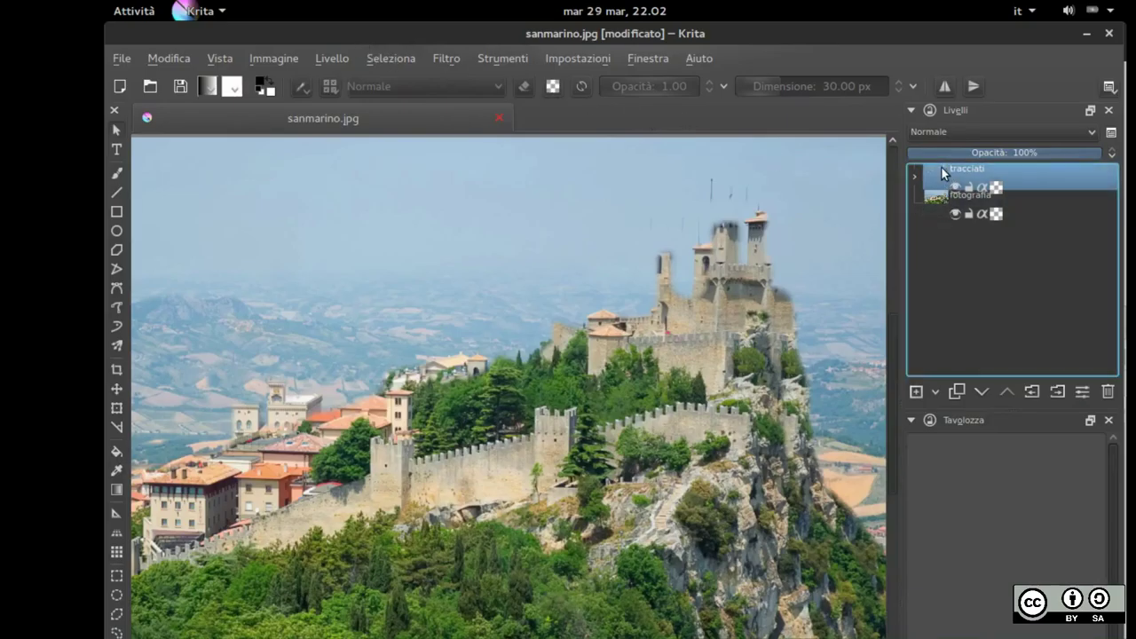
mouse_move(943, 172)
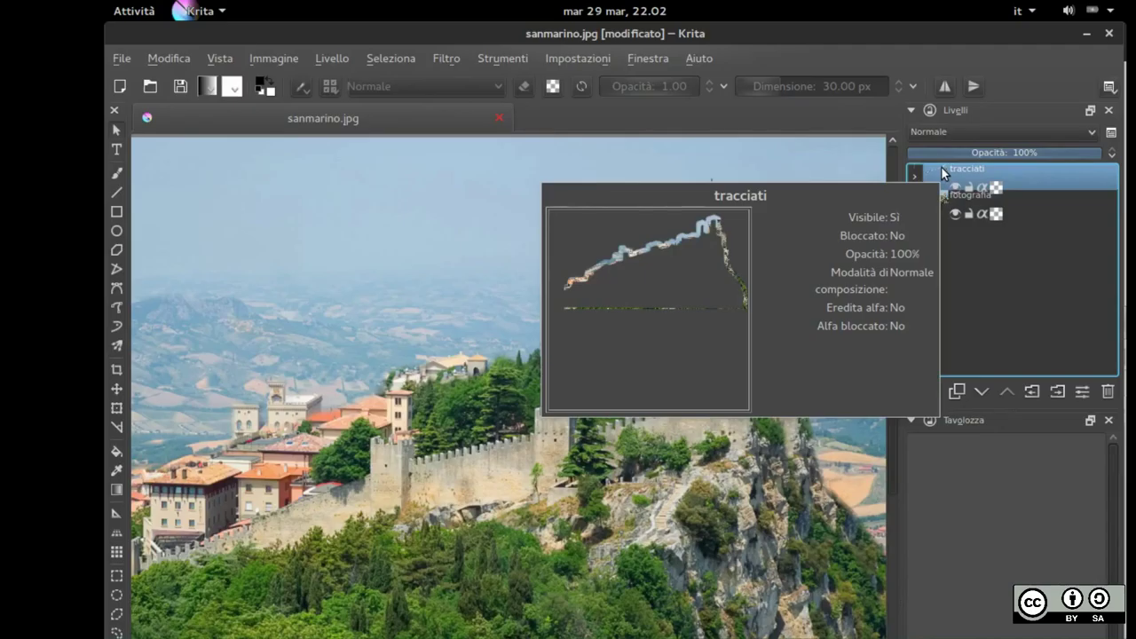
right_click(942, 173)
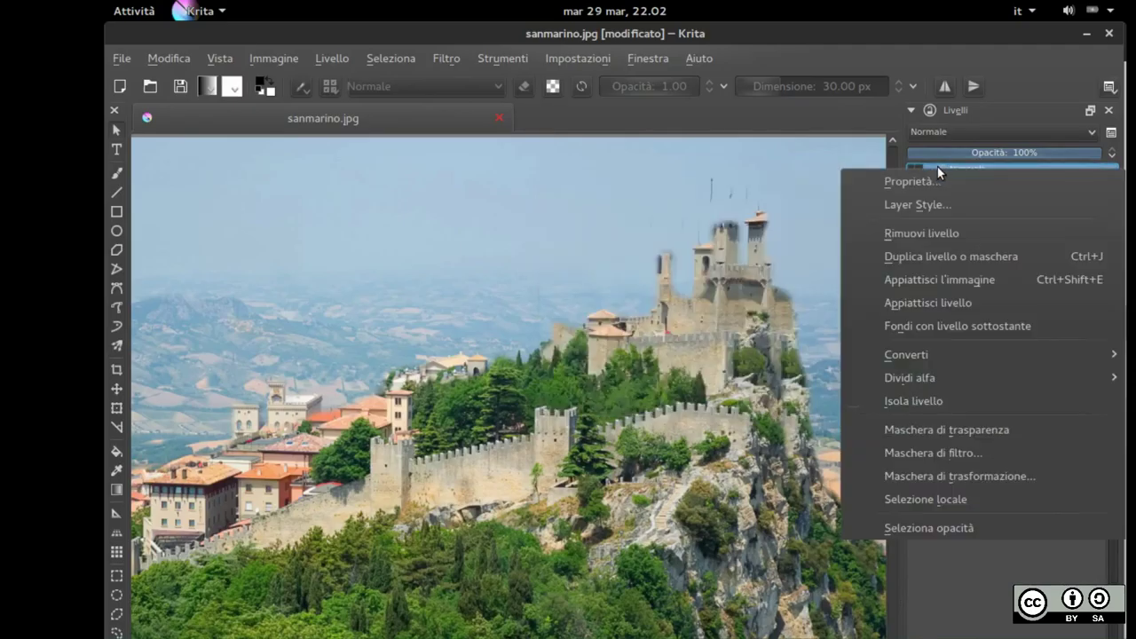
mouse_move(916, 387)
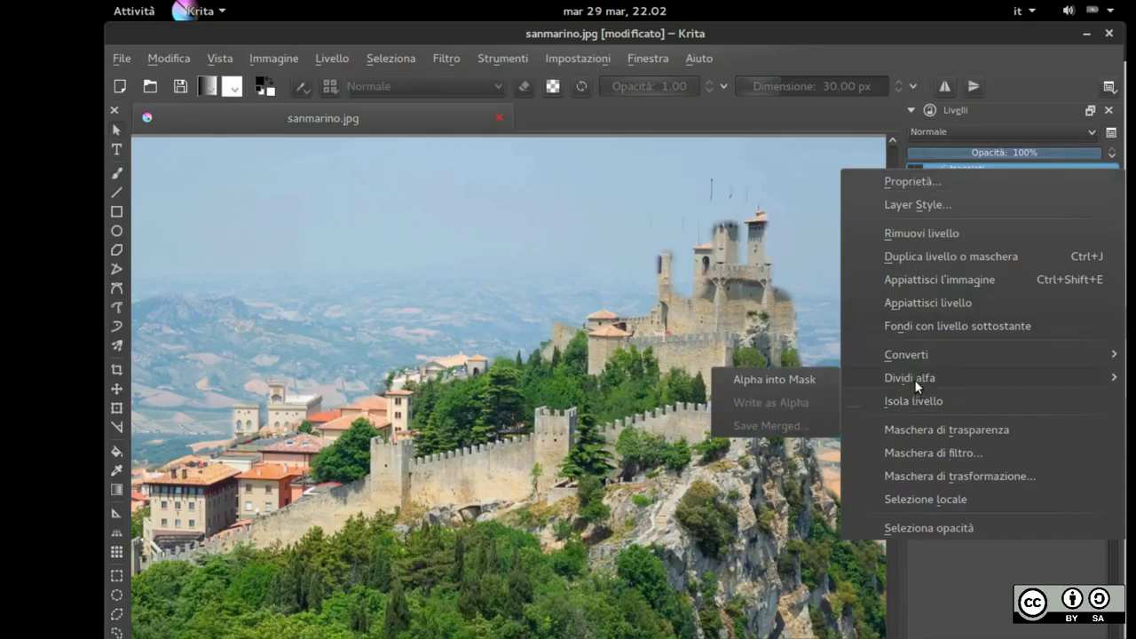
mouse_move(884, 356)
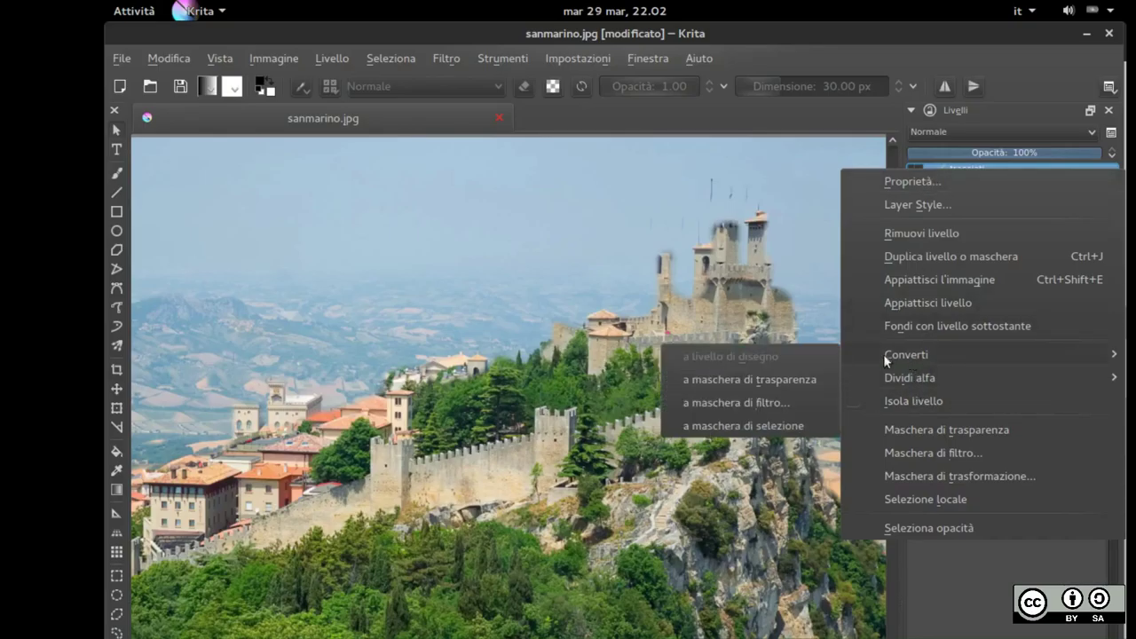
left_click(750, 420)
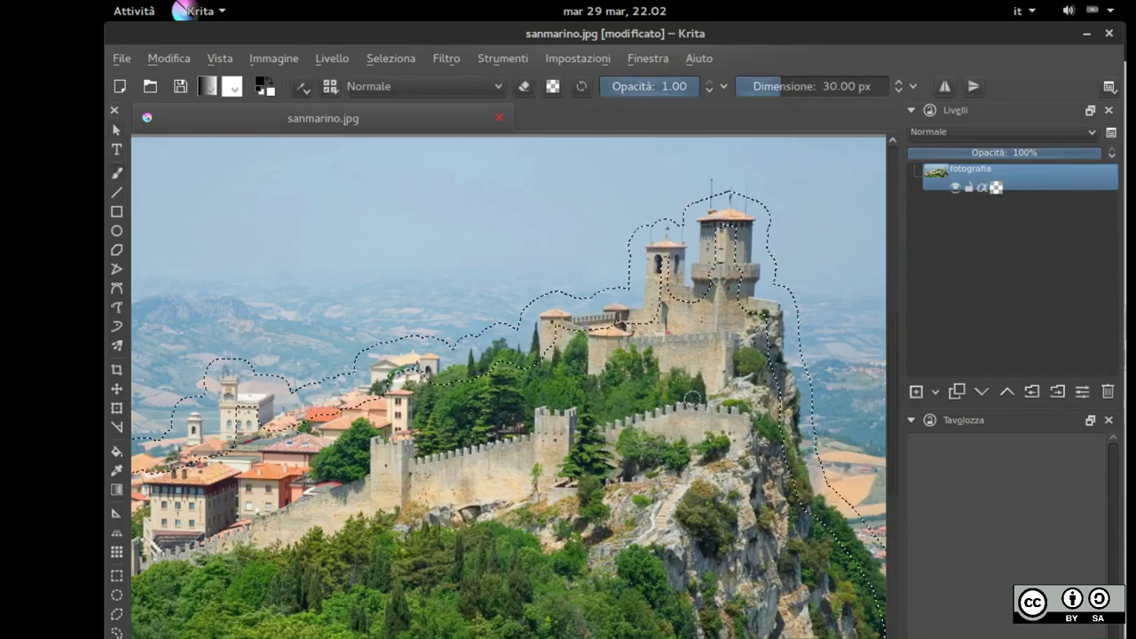
Shrink the castle selection by 10 pixels with Restringi la selezione
left_click(395, 58)
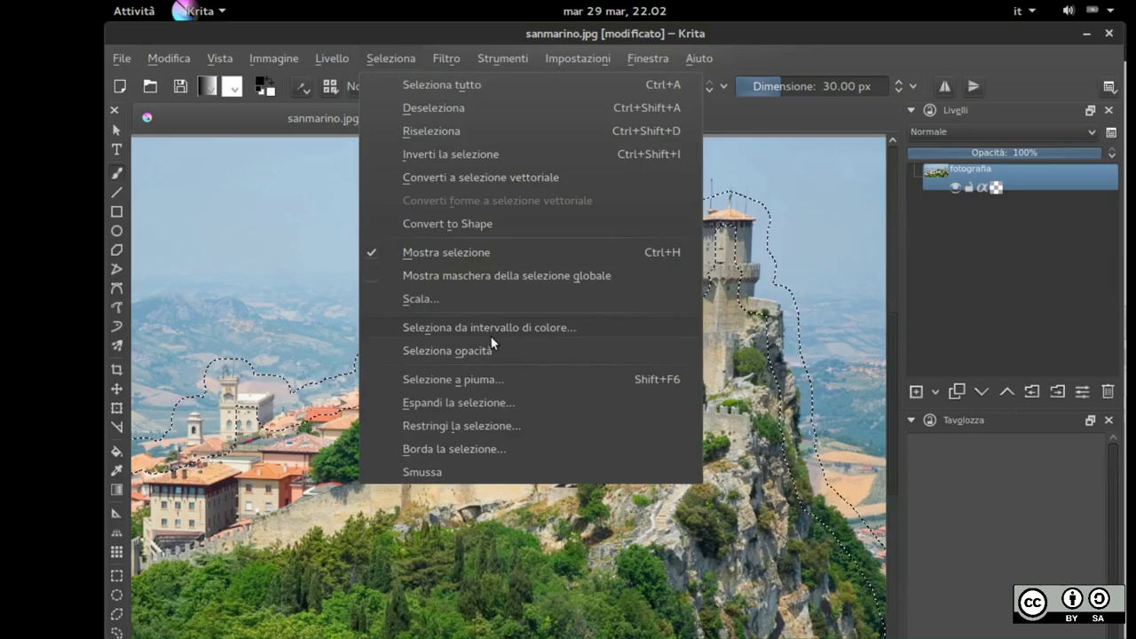
left_click(495, 420)
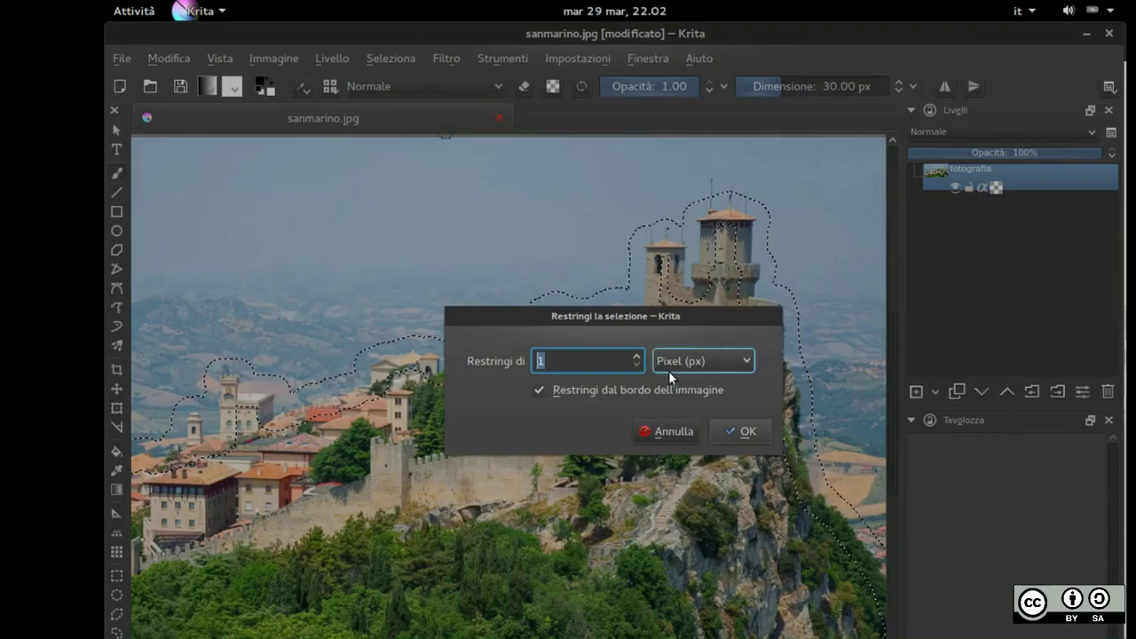
type("10")
key("Return")
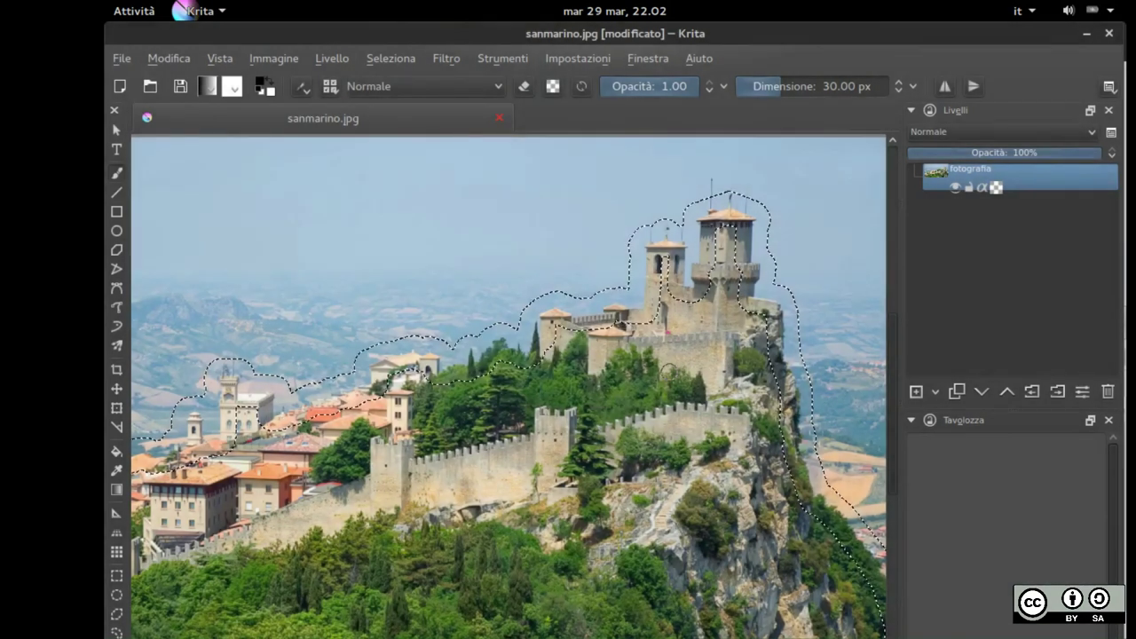
mouse_move(105, 2)
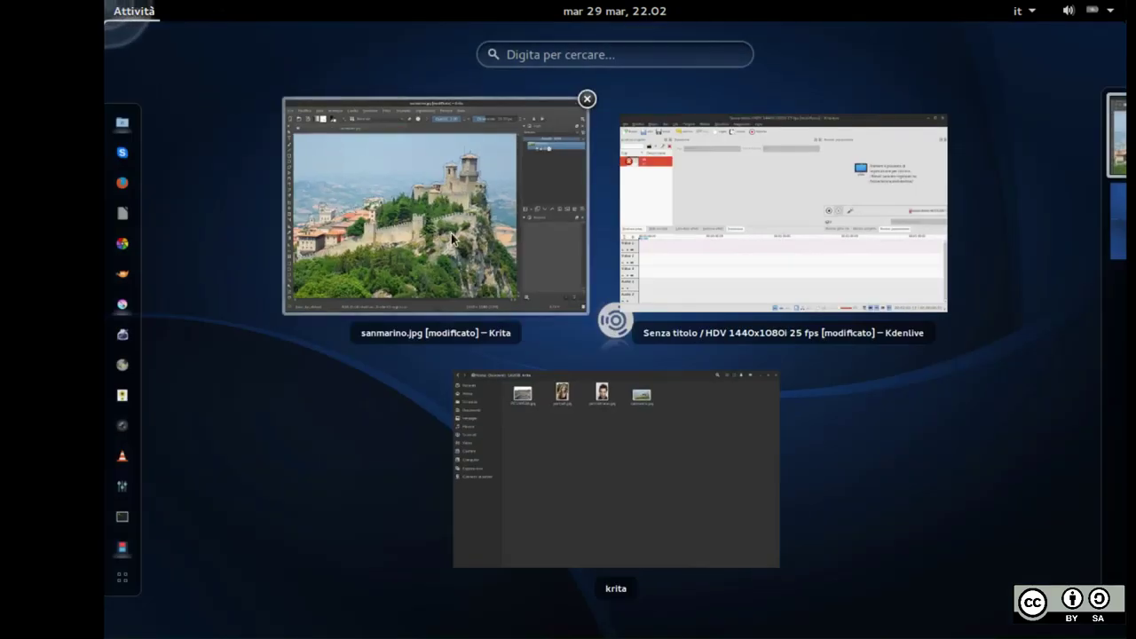
left_click(452, 239)
Apply Restringi la selezione a second time to tighten the selection around the towers
left_click(391, 58)
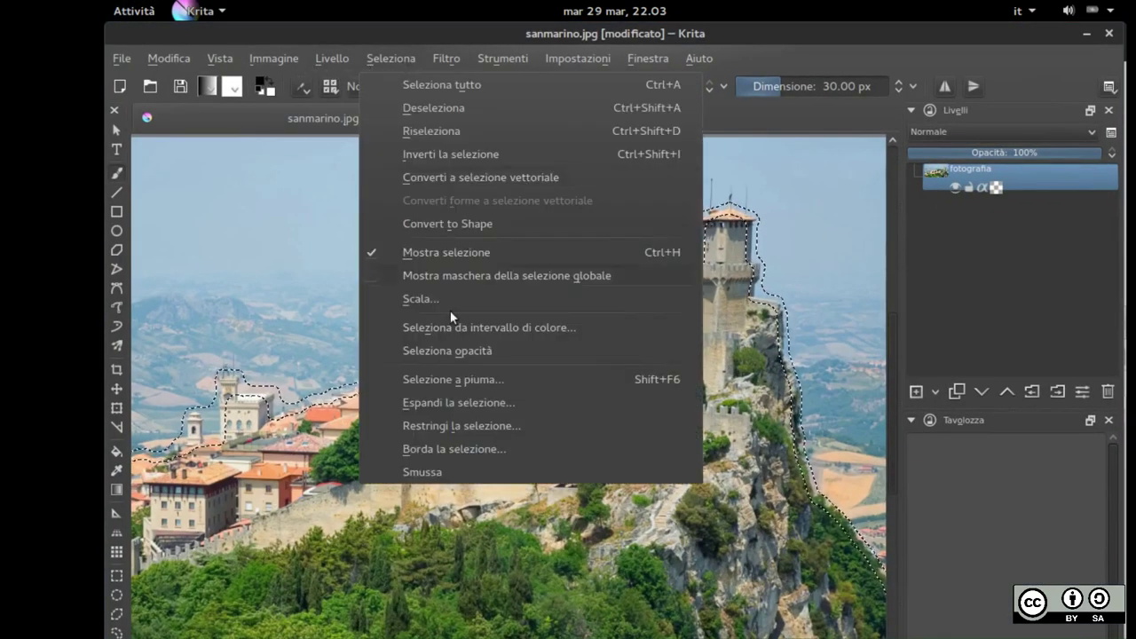
left_click(474, 421)
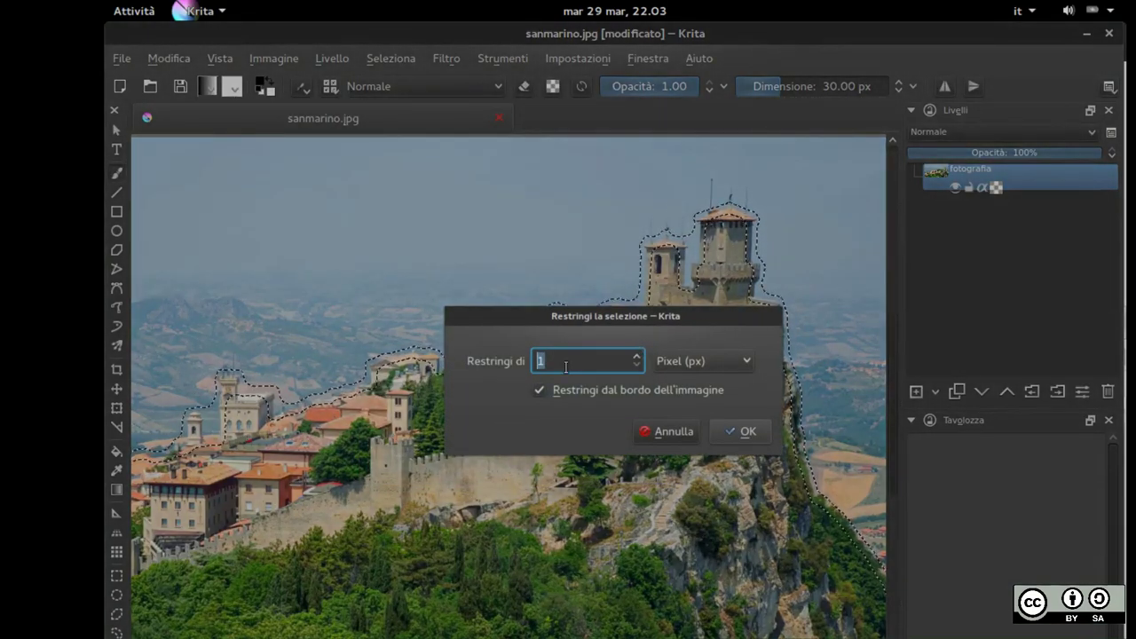
key("Return")
key("plus")
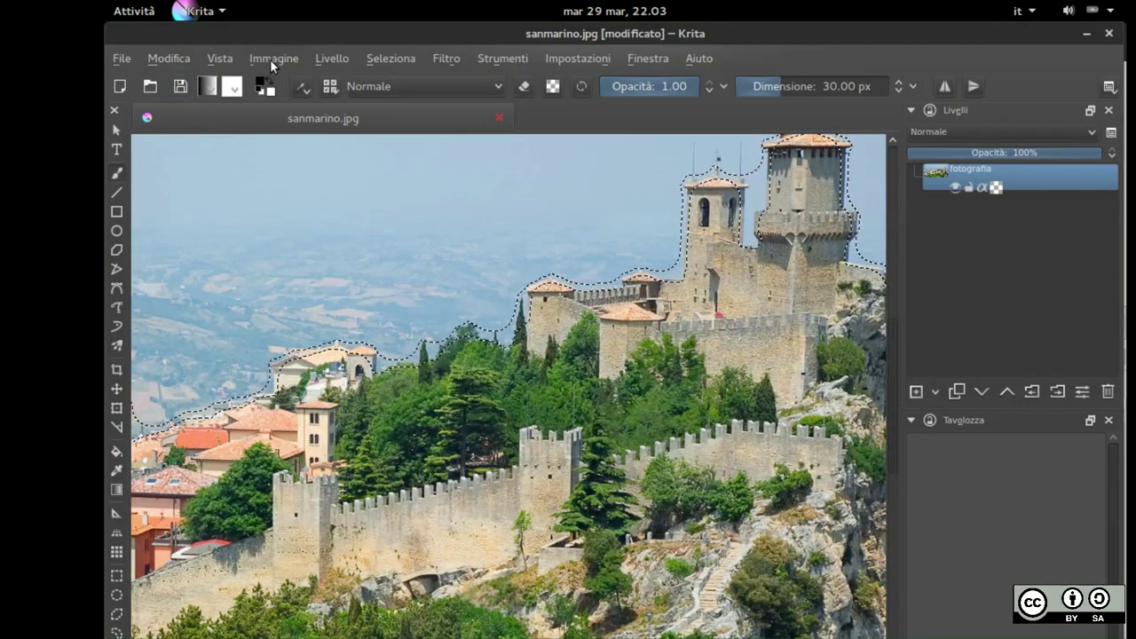
Look through the Immagine menu before moving over to the Seleziona menu
left_click(270, 57)
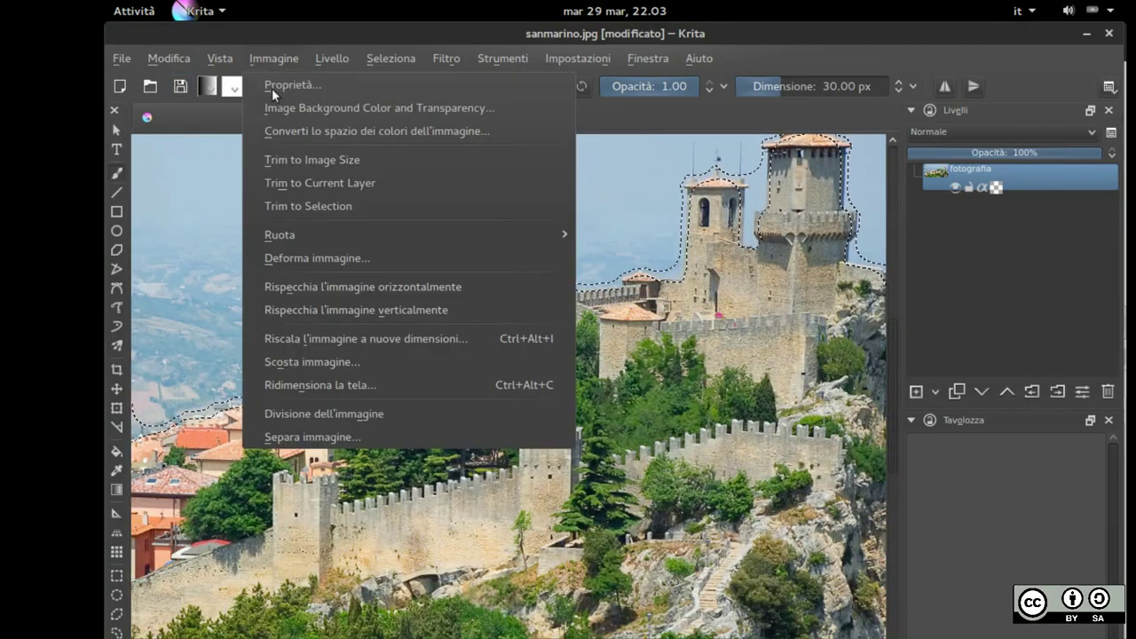
mouse_move(310, 237)
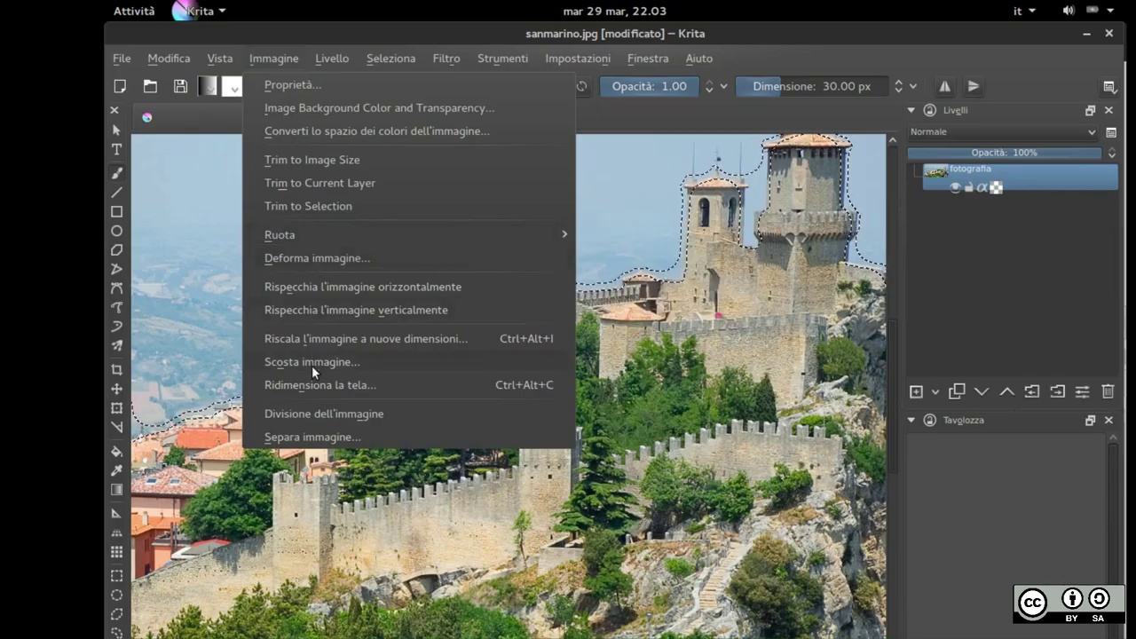
Shrink the castle selection by 5 pixels
mouse_move(394, 53)
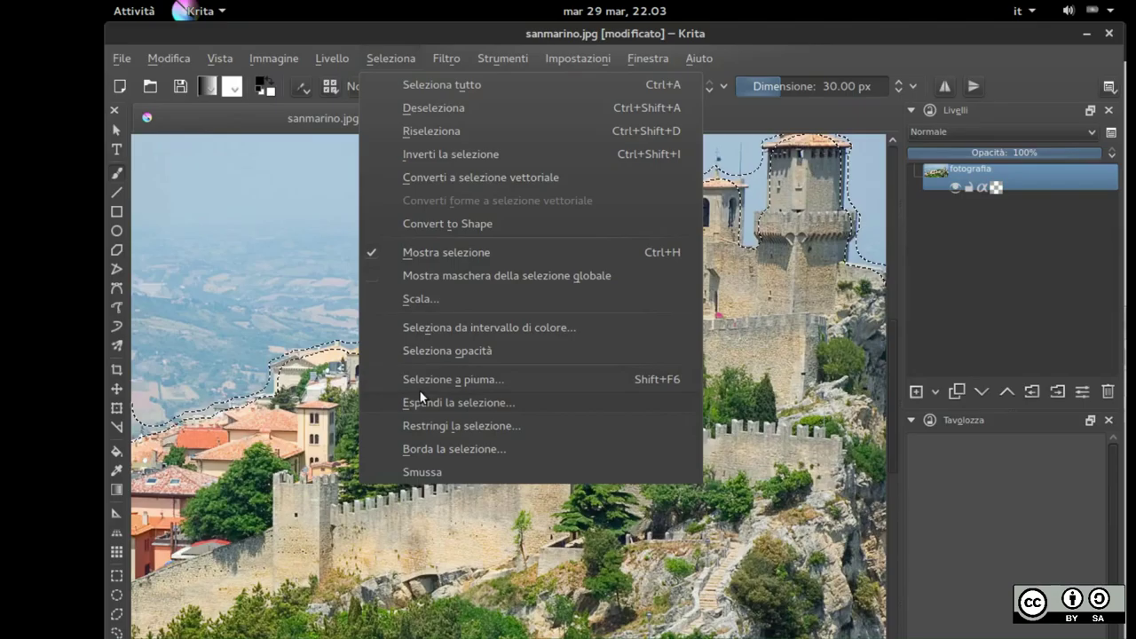
left_click(462, 425)
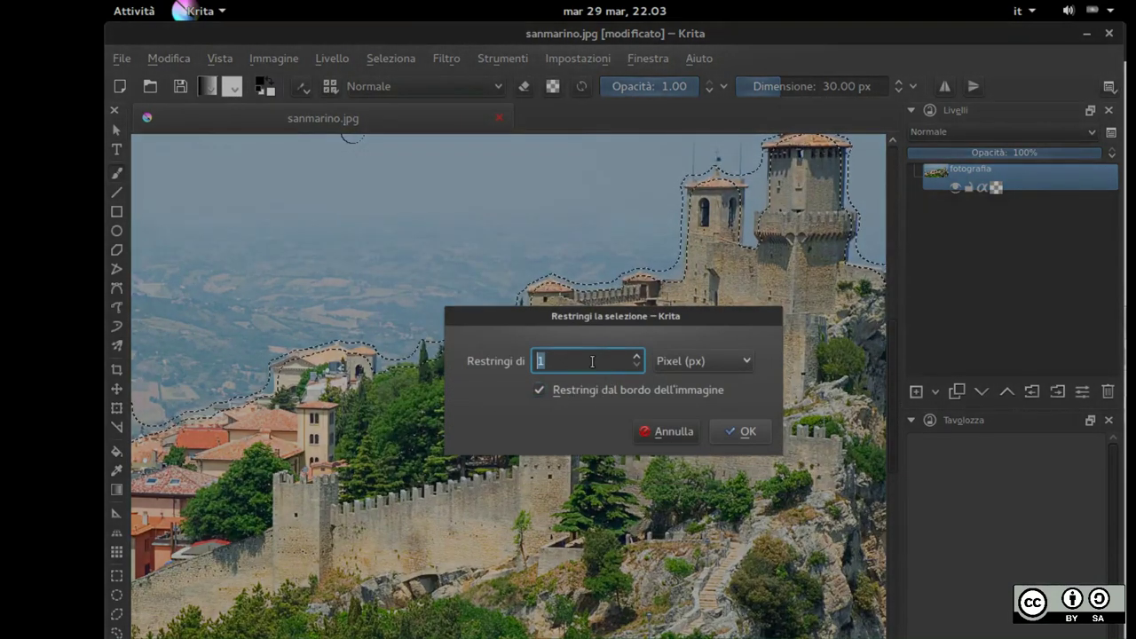
type("5")
key("Return")
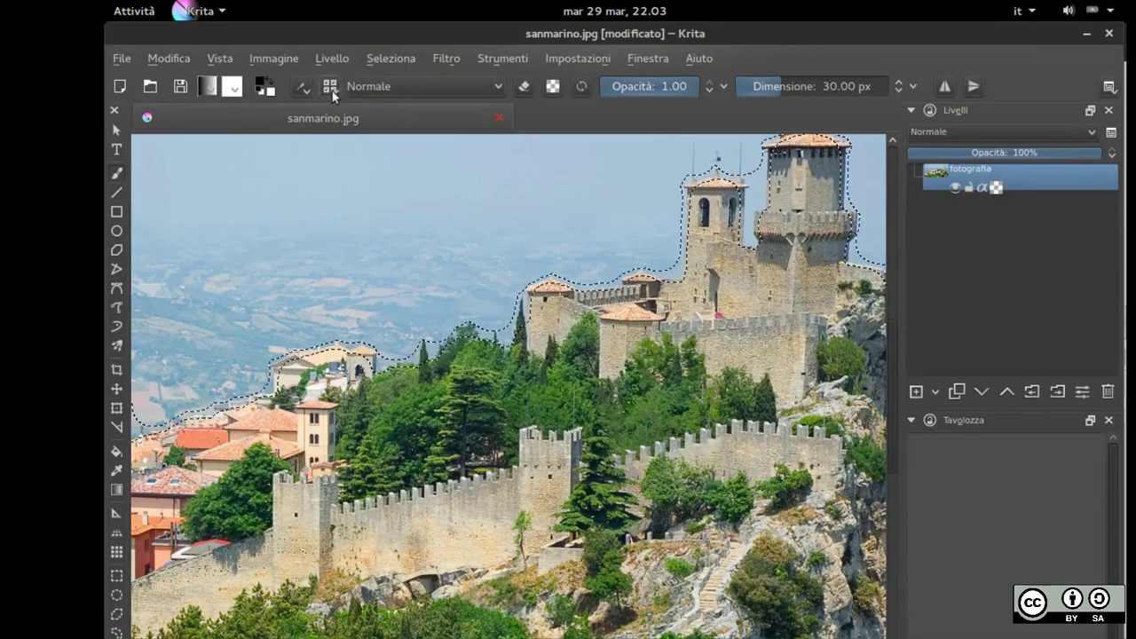
Shrink the selection by a further 4 pixels
left_click(377, 58)
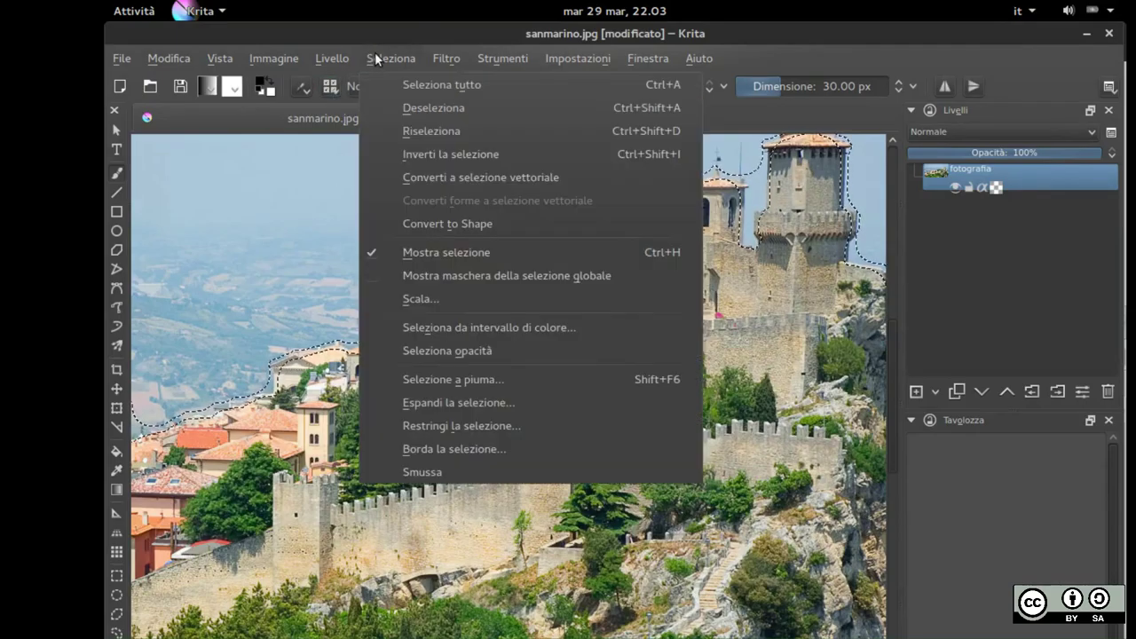
left_click(457, 425)
type("4")
key("Return")
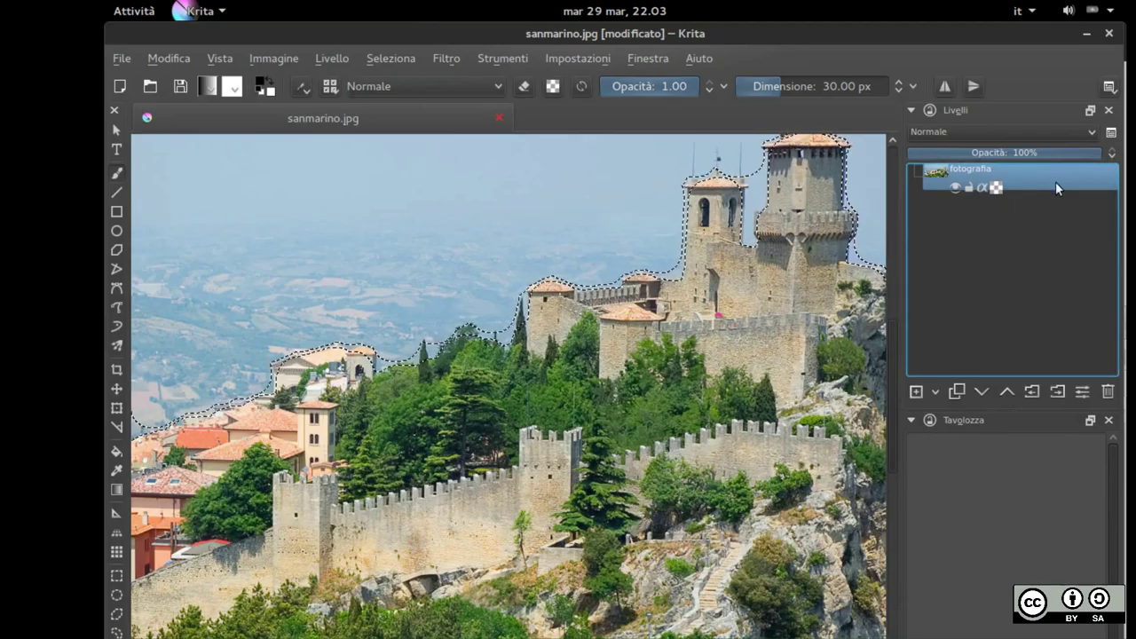
Zoom the view out with the scroll wheel to show the whole San Marino photo
mouse_move(1018, 169)
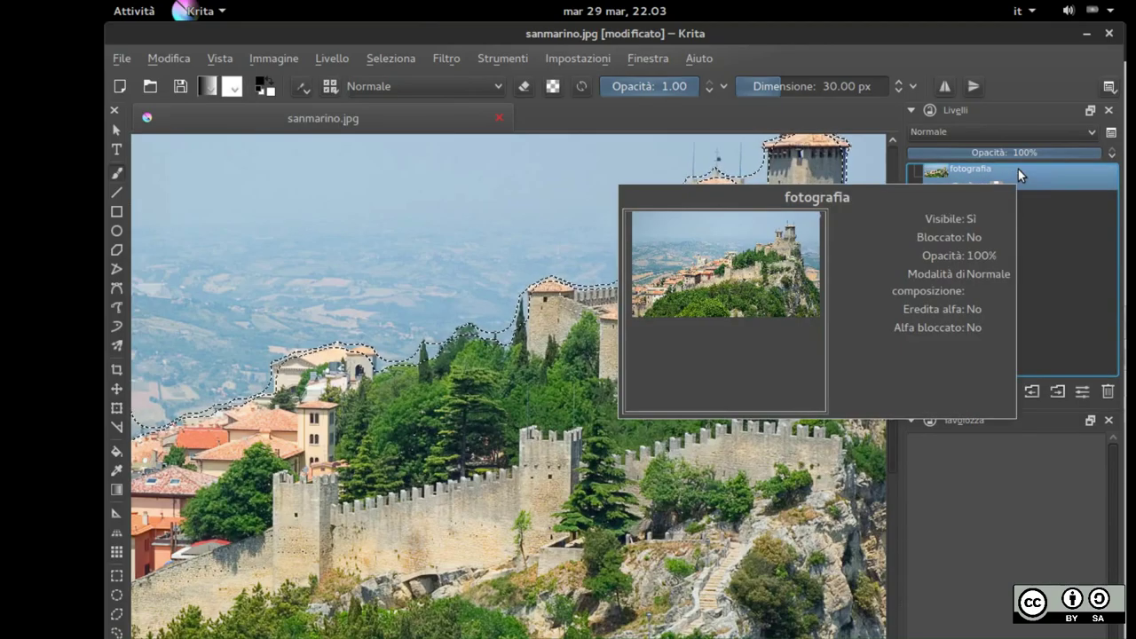
key("plus")
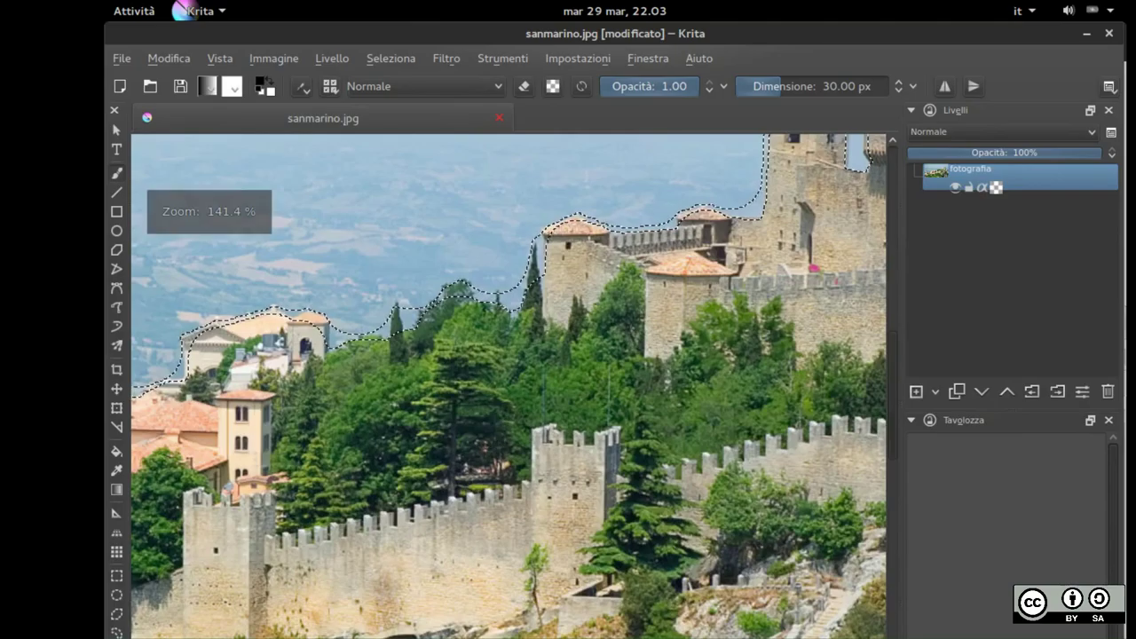
scroll(487, 426, "up", 1)
scroll(489, 432, "down", 3)
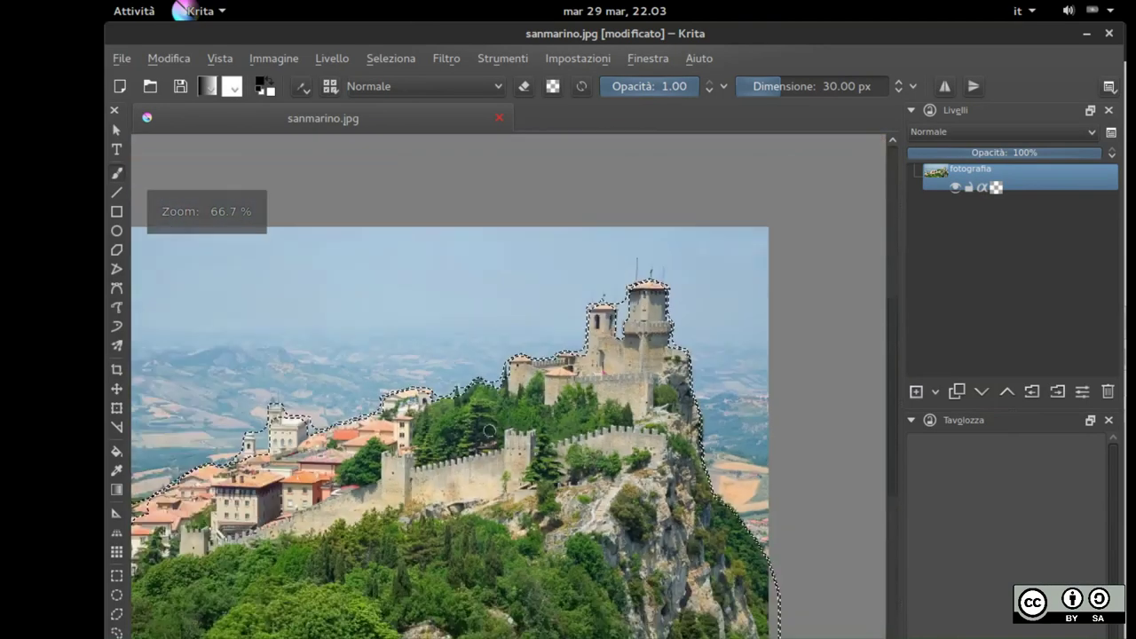
scroll(489, 431, "down", 2)
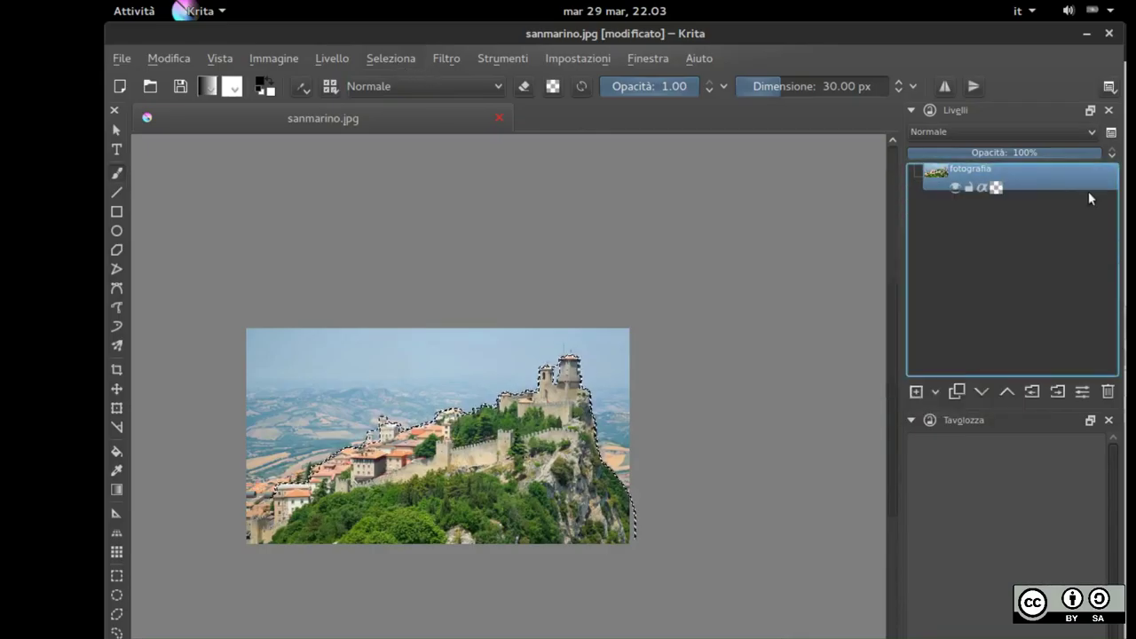
Bring up the context menu of the fotografia layer in the Livelli panel
right_click(1028, 182)
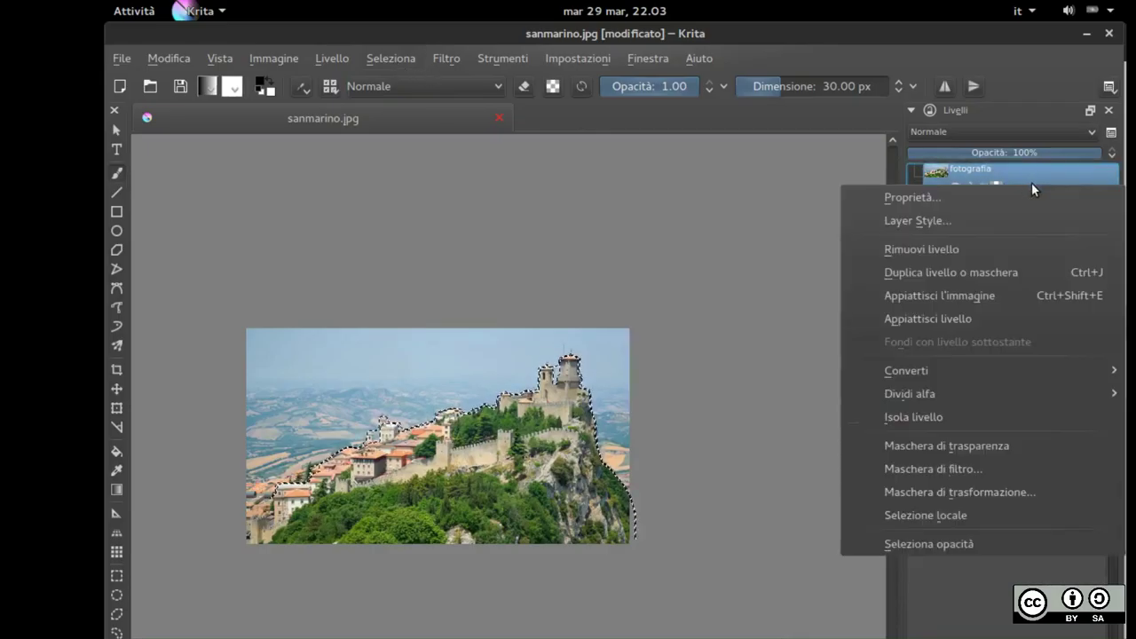
left_click(1027, 174)
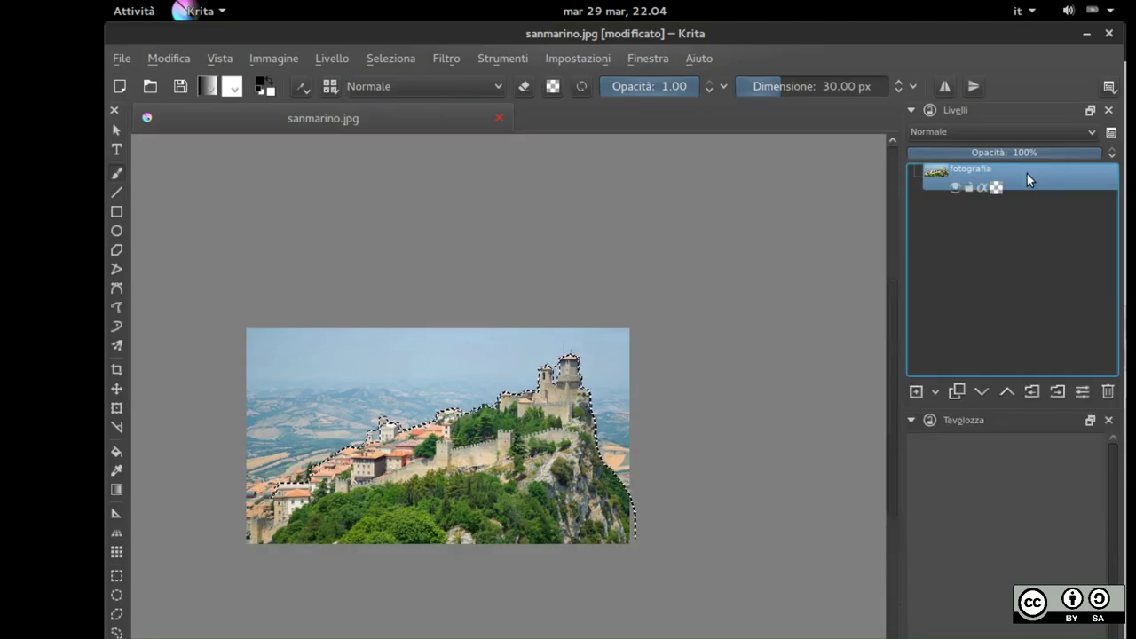
left_click_drag(1026, 174, 919, 397)
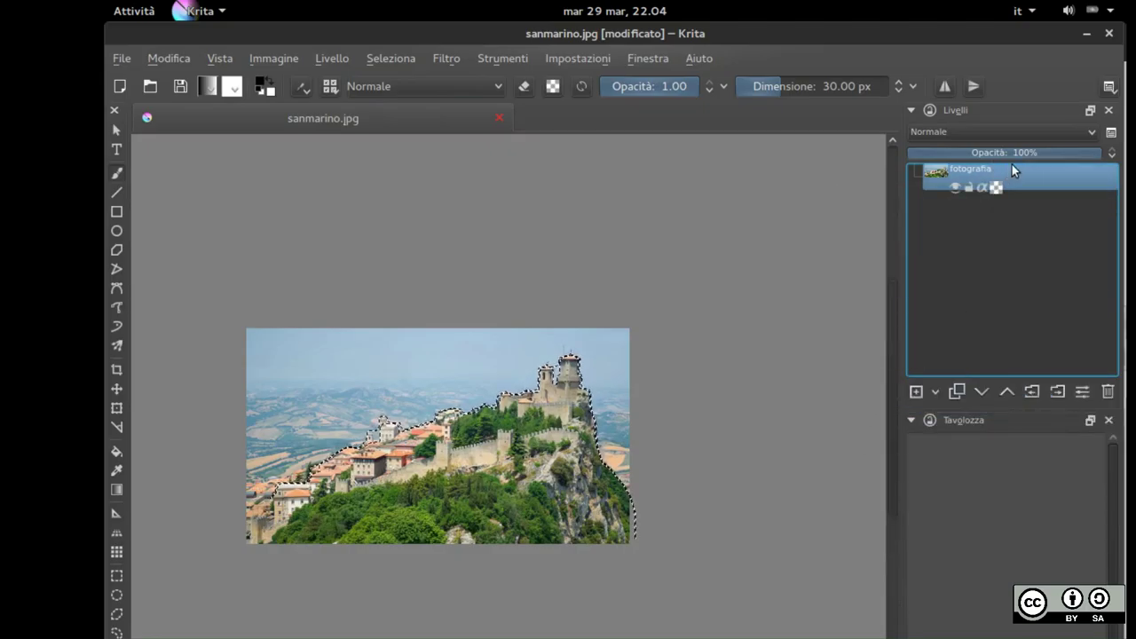
right_click(1014, 164)
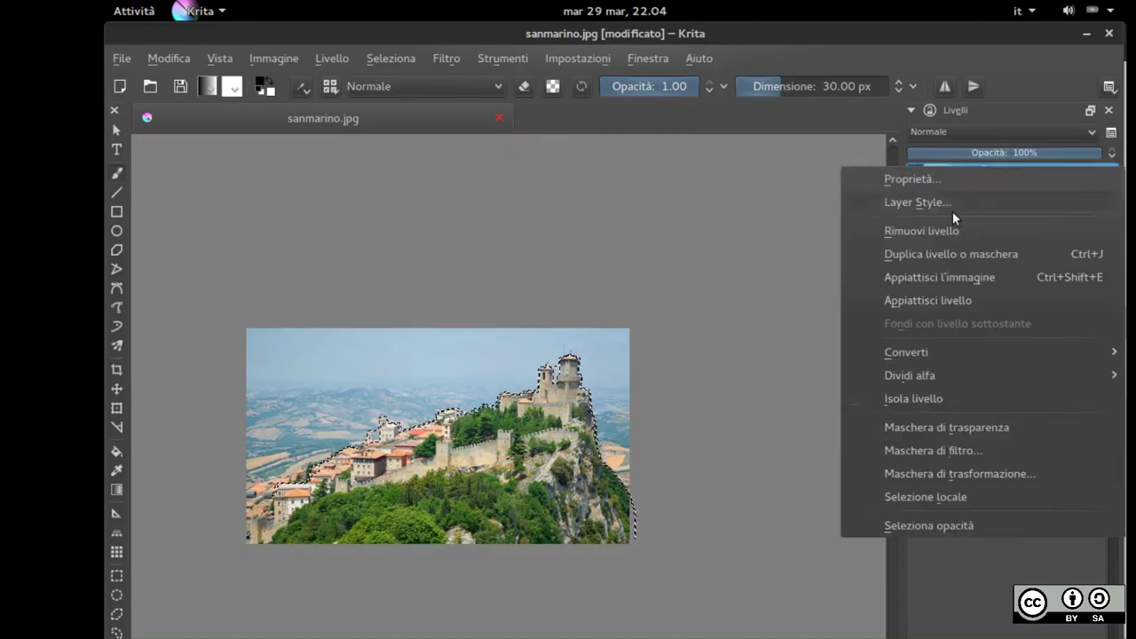
Duplicate the fotografia layer with Duplica livello o maschera and hide the lower copy
left_click(938, 259)
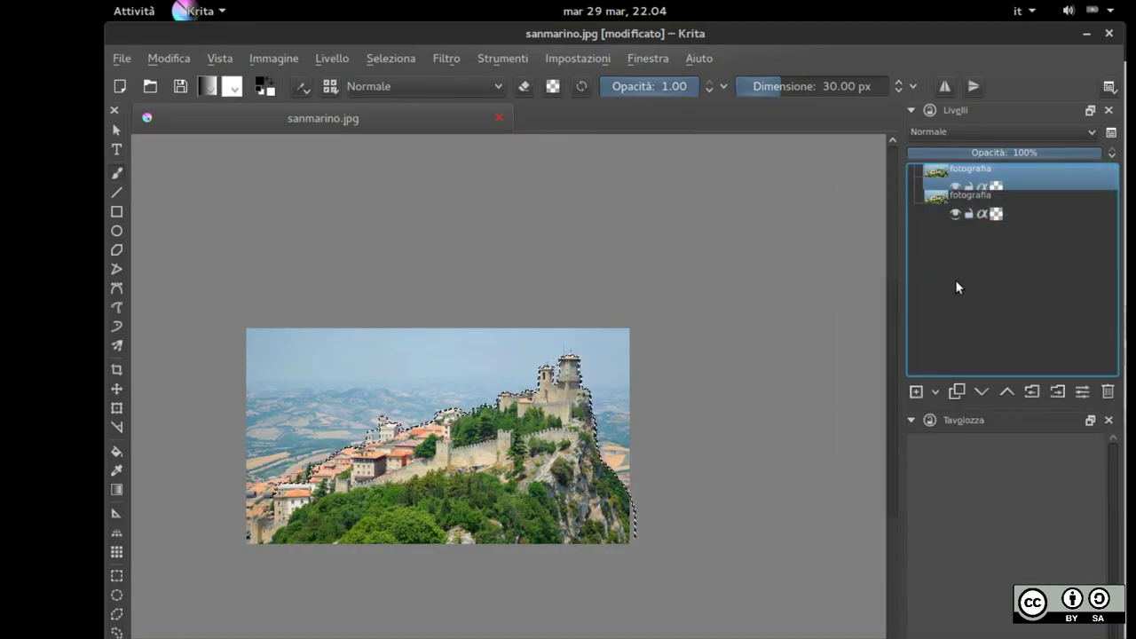
left_click(955, 214)
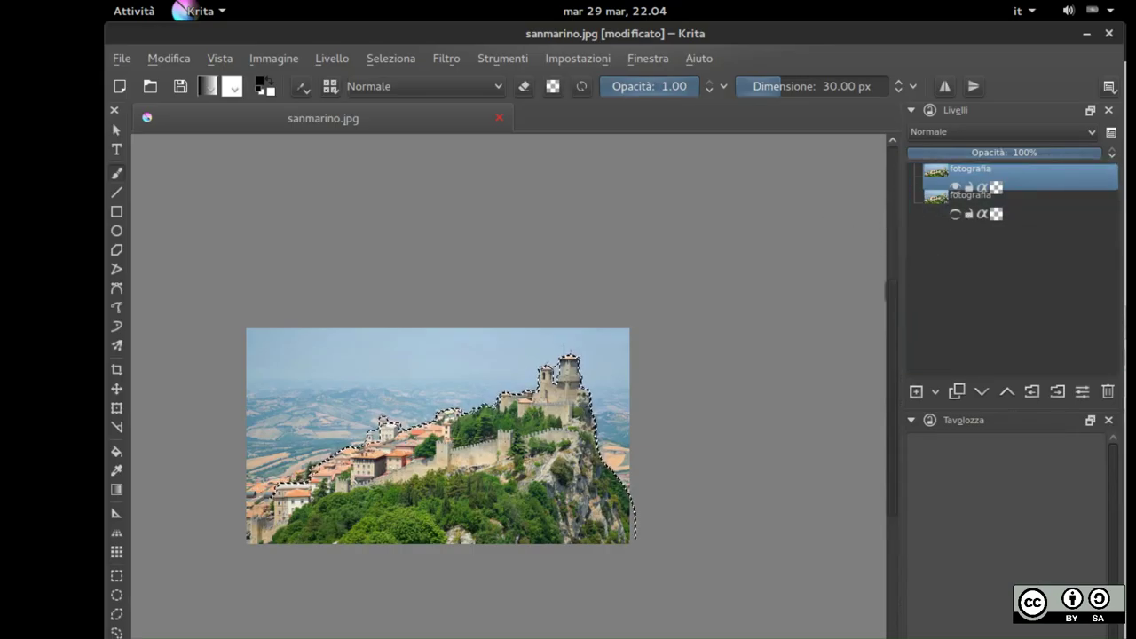
left_click(112, 111)
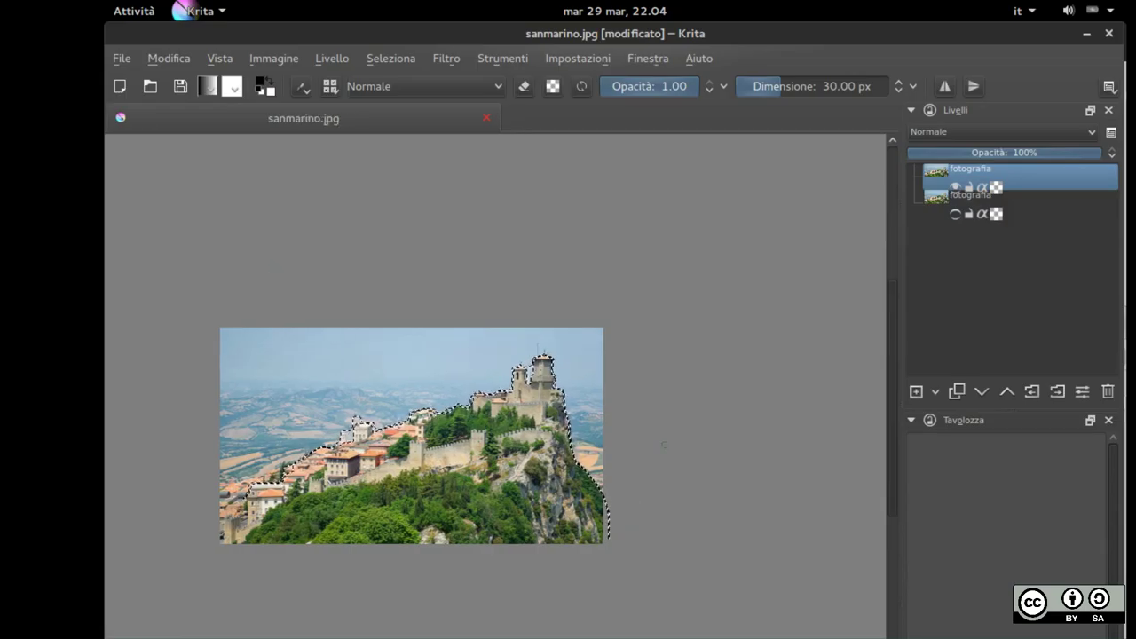
left_click(954, 213)
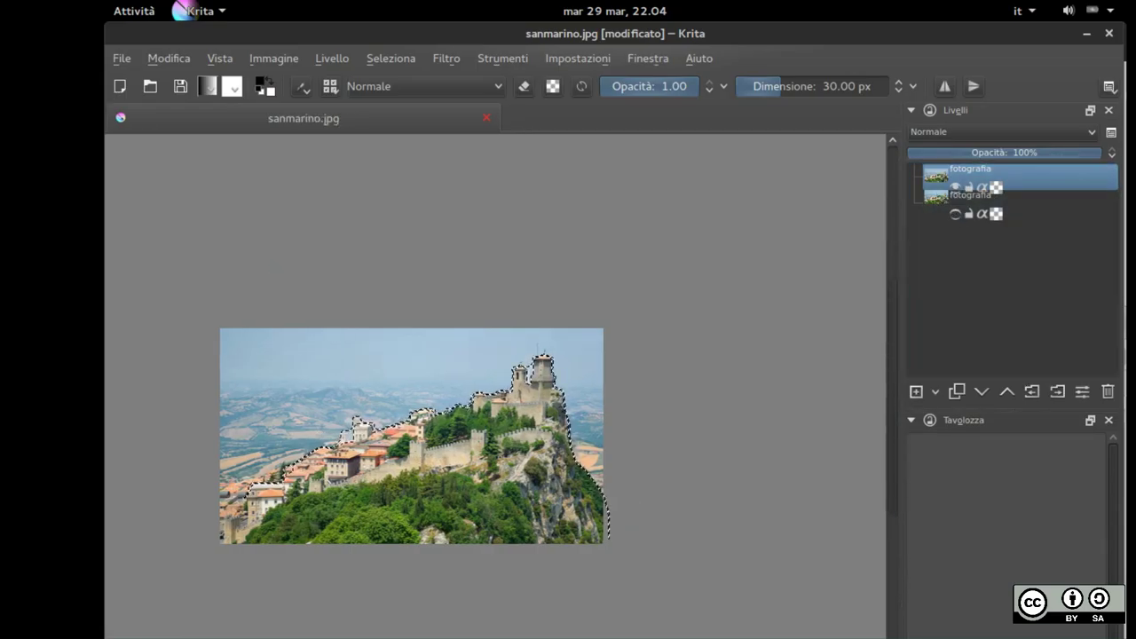
scroll(358, 428, "down", 1)
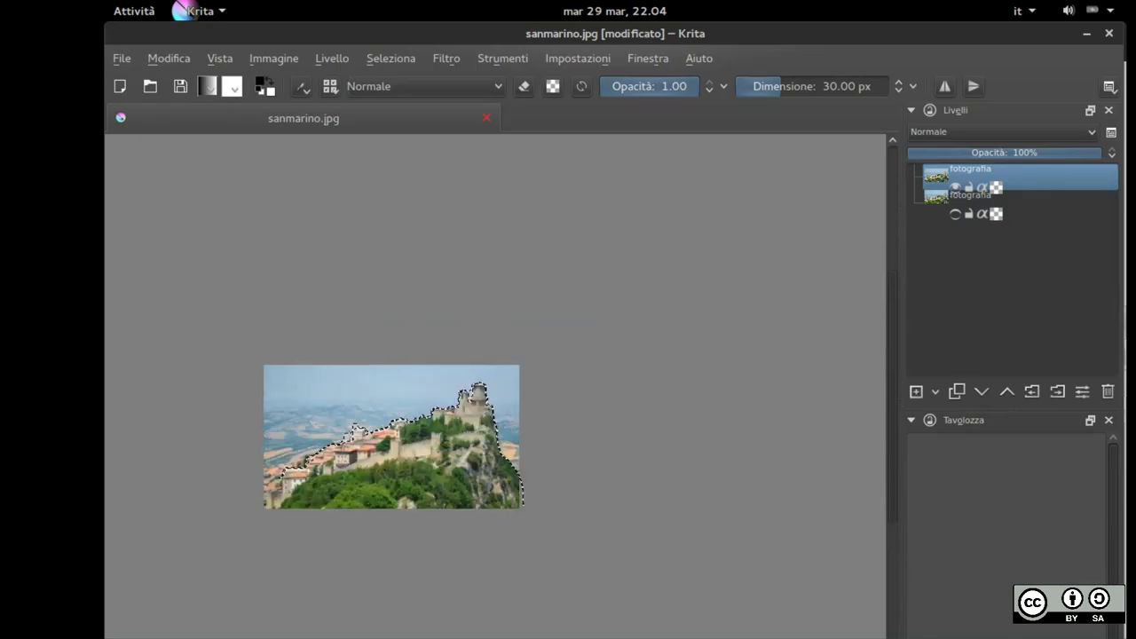
scroll(357, 428, "up", 6)
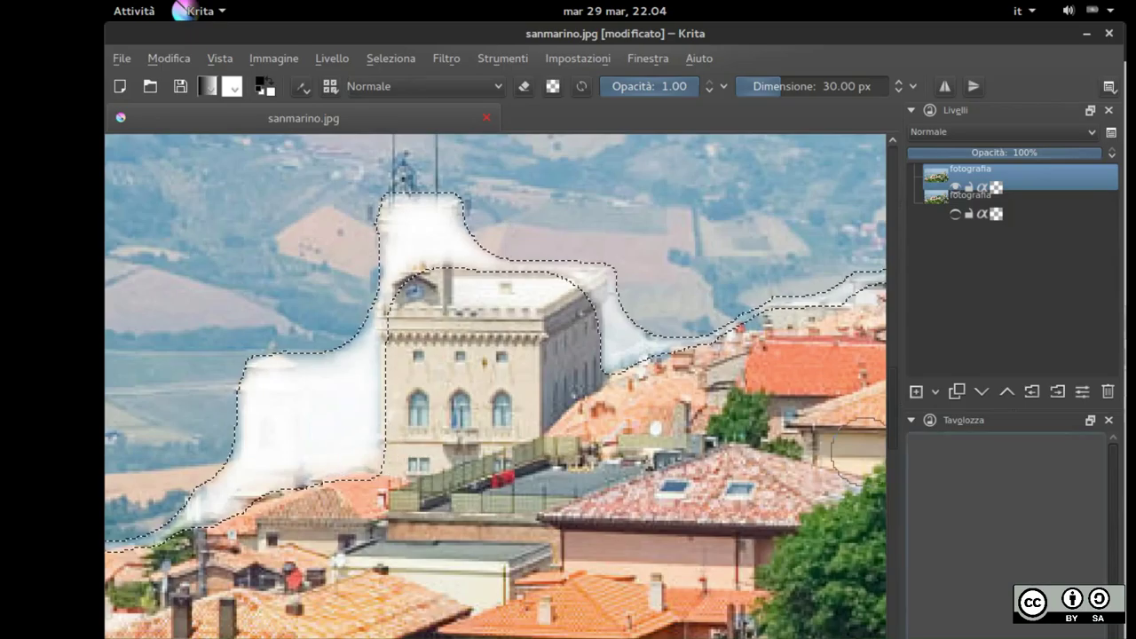
Split the top fotografia layer's alpha into a transparency mask, then zoom out to the whole image
right_click(1029, 167)
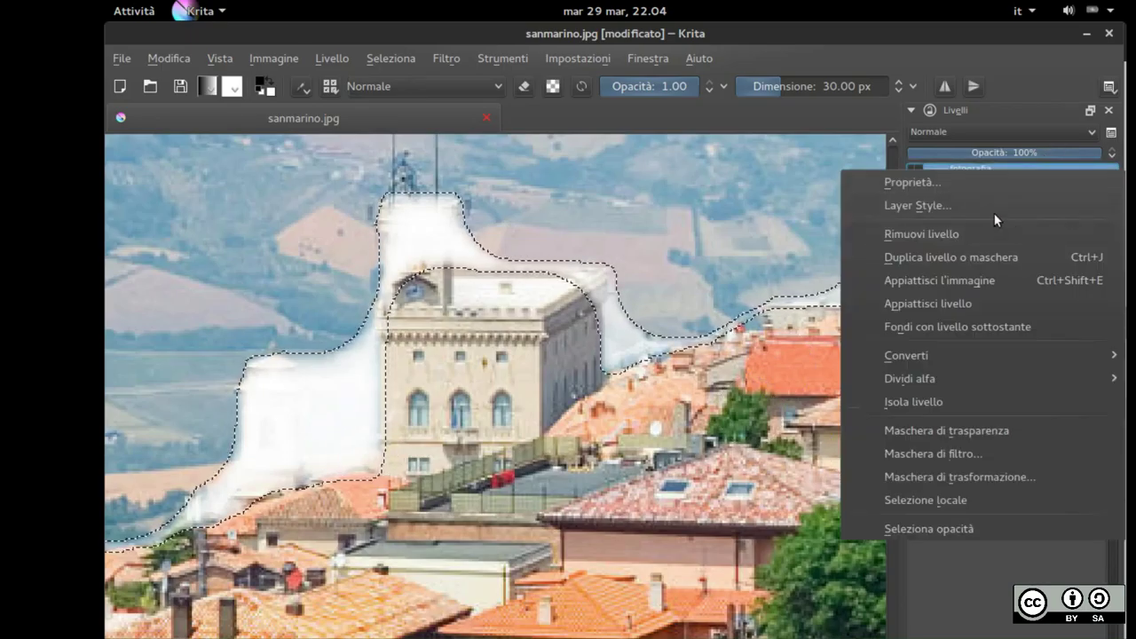
mouse_move(950, 376)
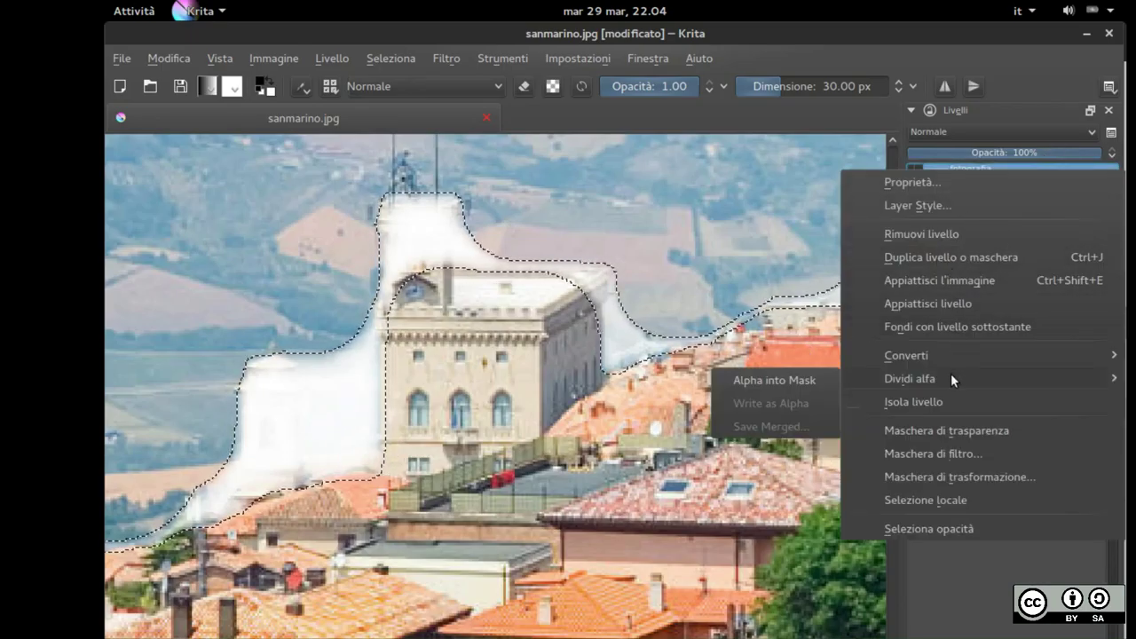
left_click(778, 379)
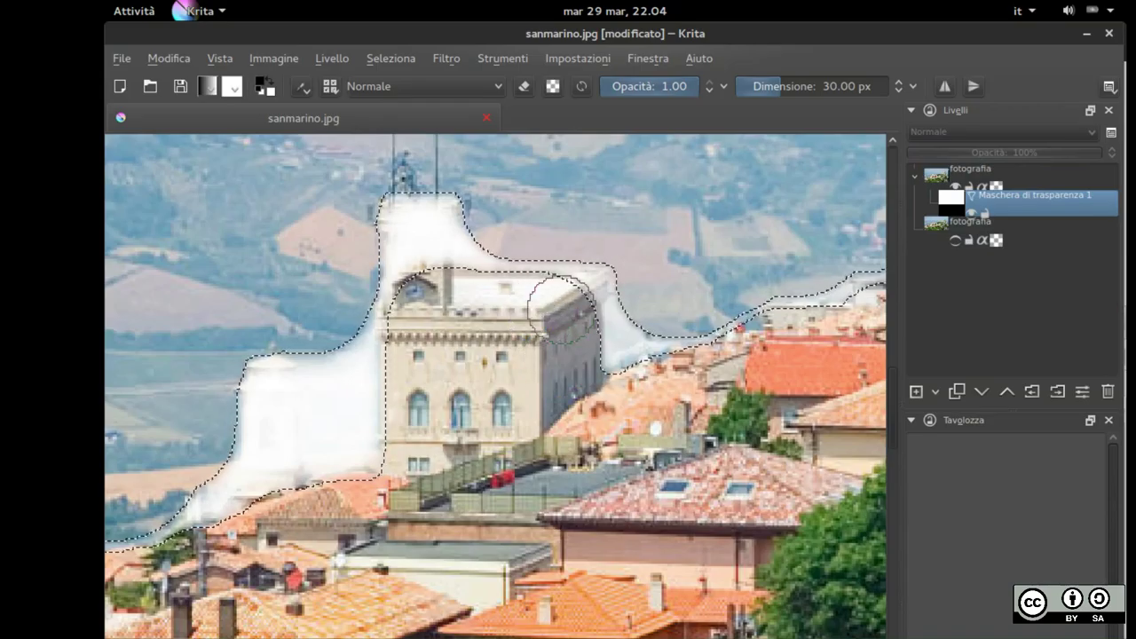
scroll(558, 322, "down", 3)
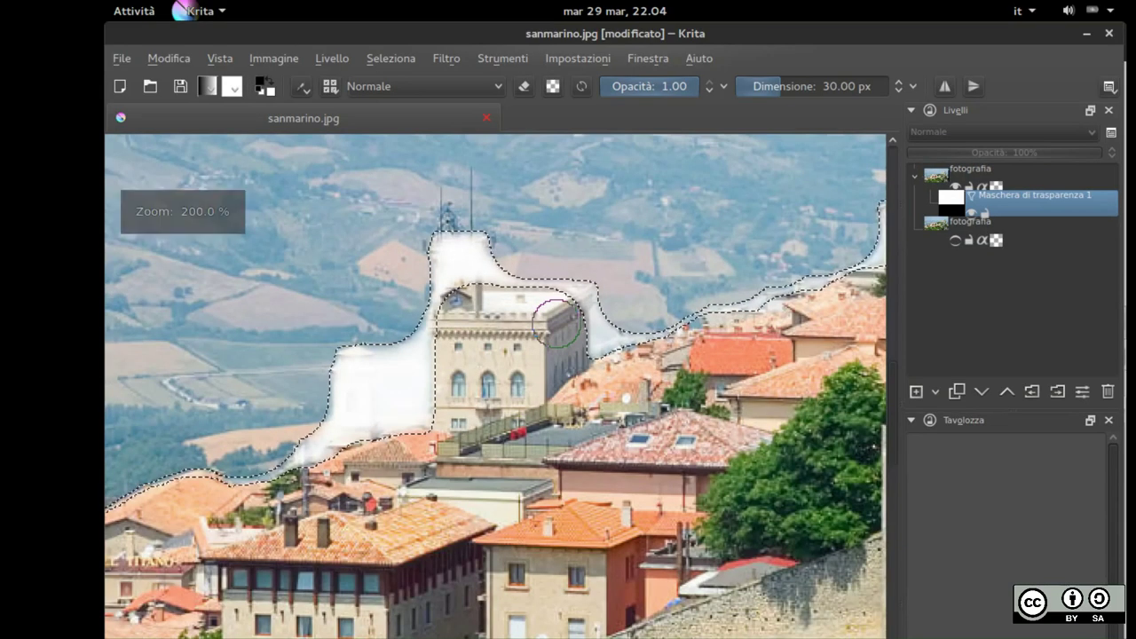
scroll(558, 321, "down", 3)
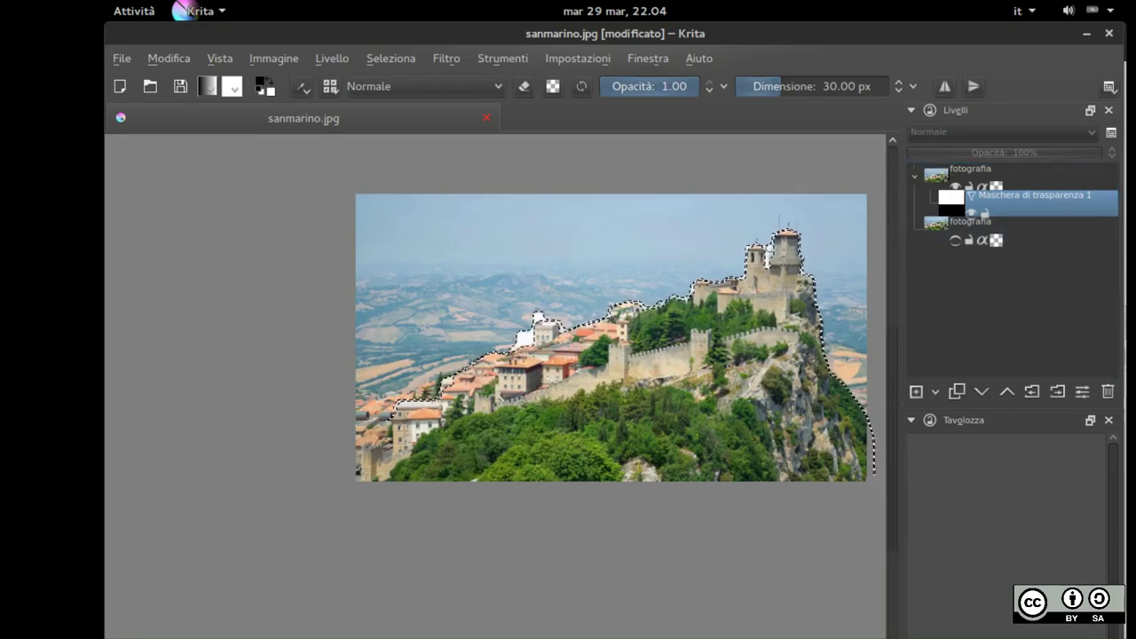
Rename the bottom fotografia layer to 'sfondo' and the top one to 'sanmarino'
left_click(968, 224)
double_click(963, 220)
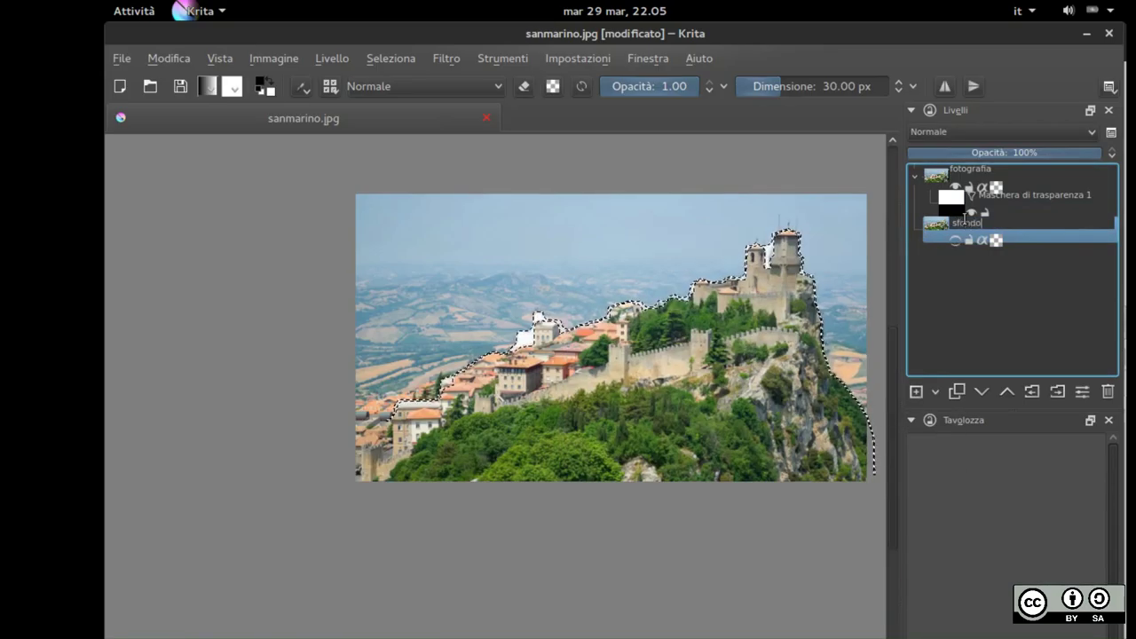
key("Return")
left_click(988, 170)
double_click(988, 171)
type("sanmari")
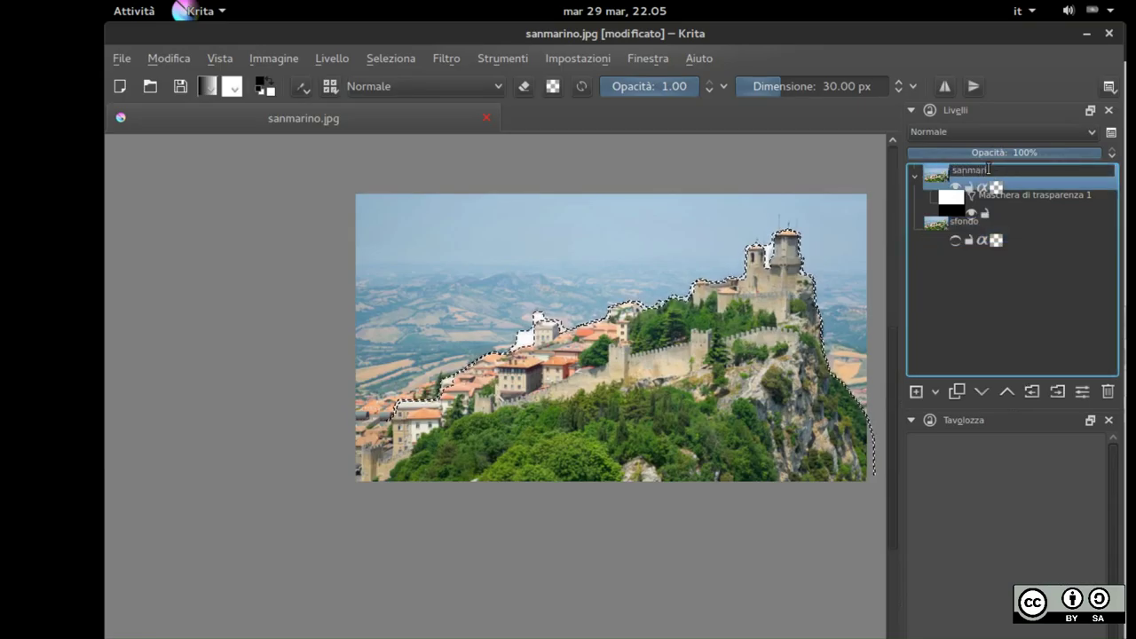
type("no")
key("Return")
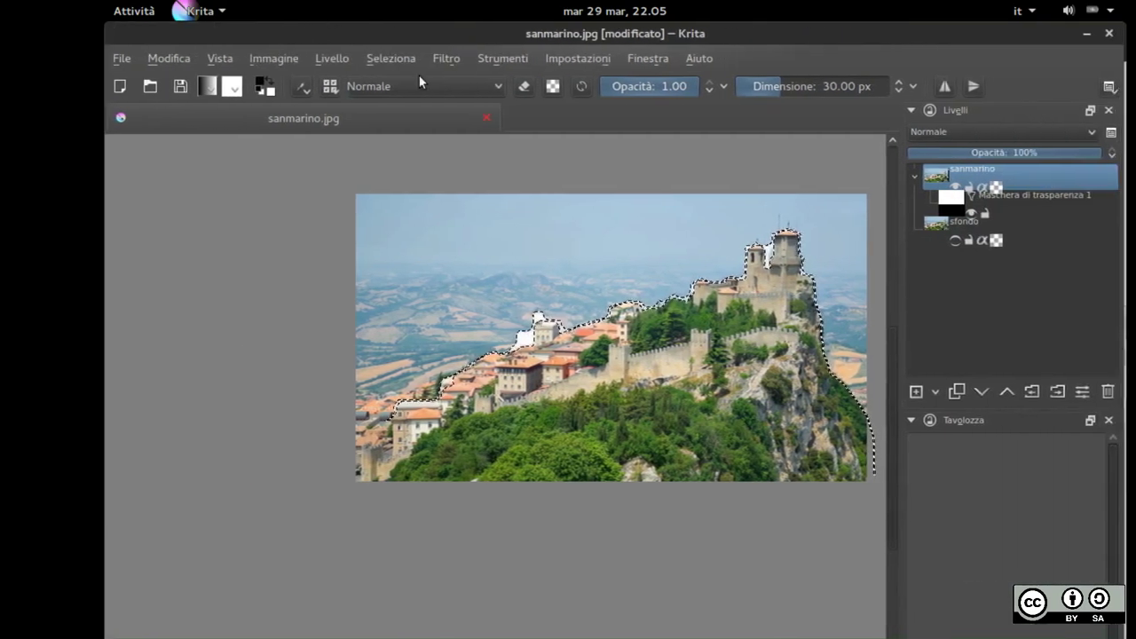
left_click(497, 57)
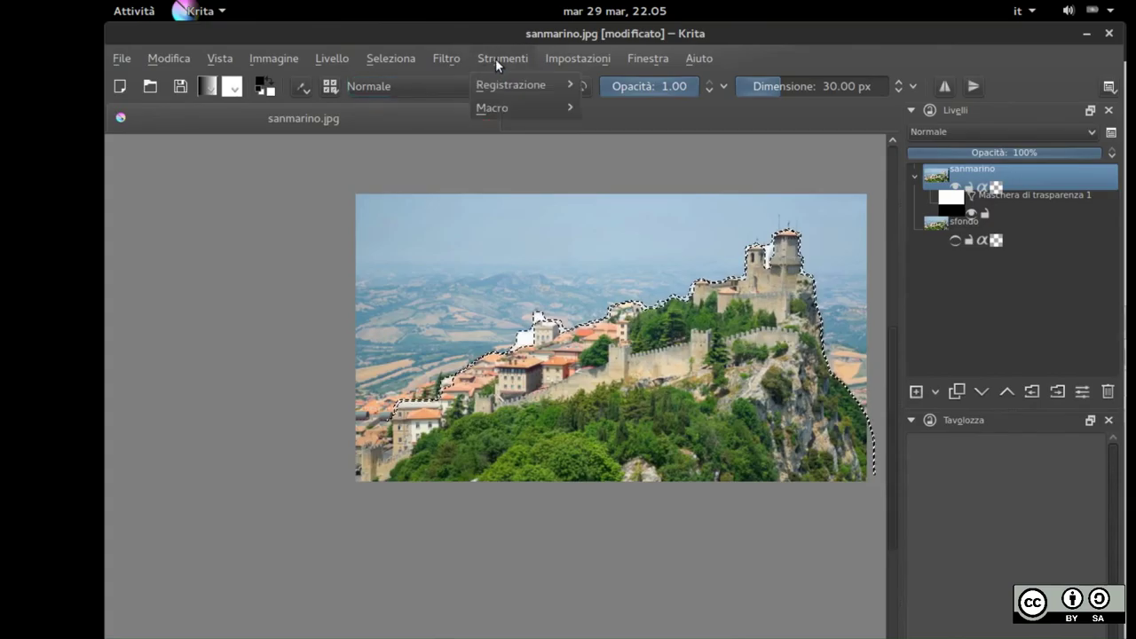
mouse_move(511, 106)
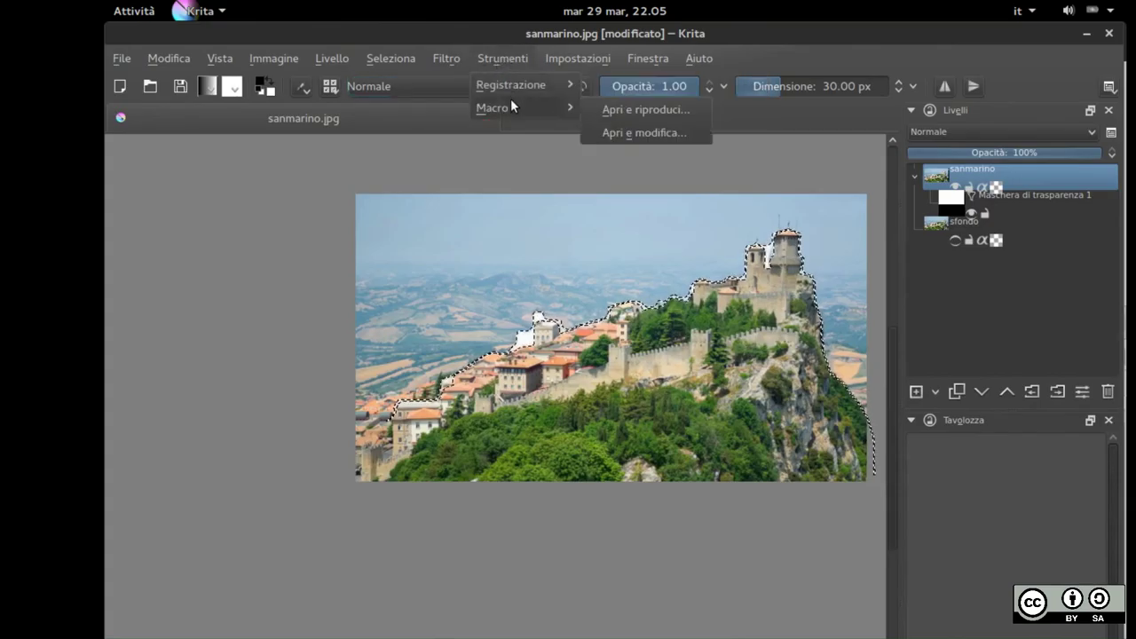
left_click(504, 51)
key("Tab")
key("Tab")
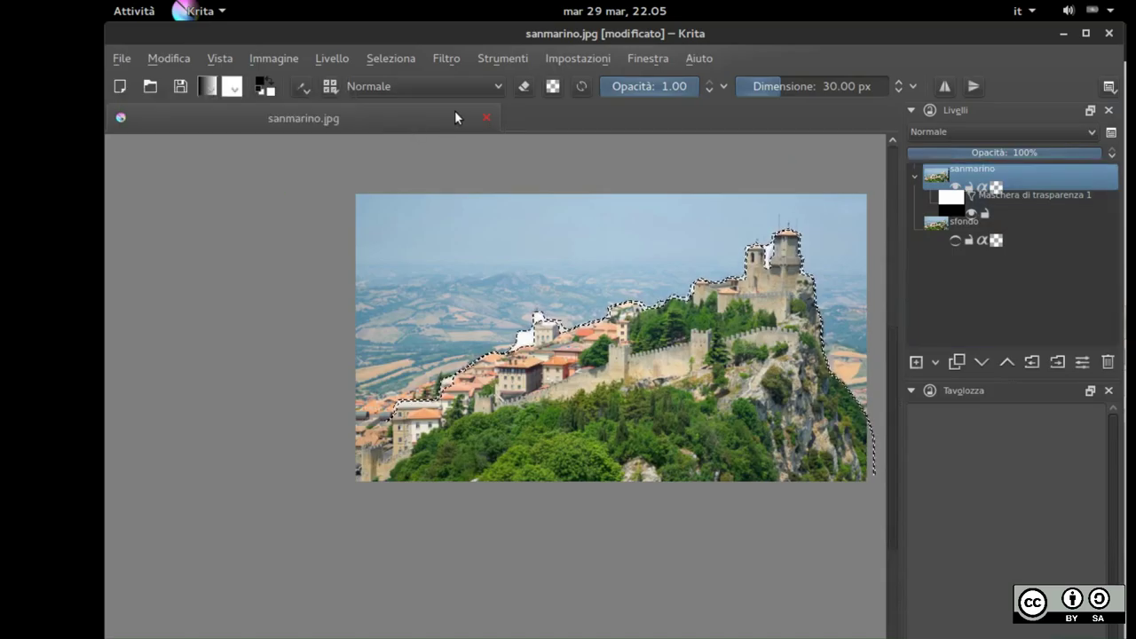
left_click(222, 58)
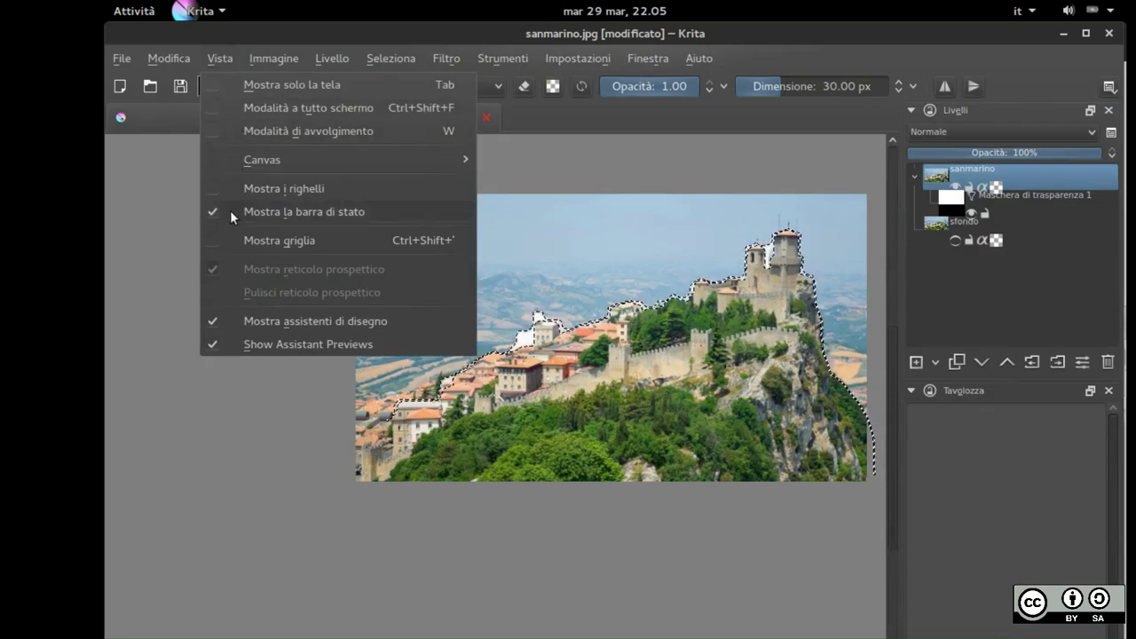
left_click(218, 191)
left_click(224, 60)
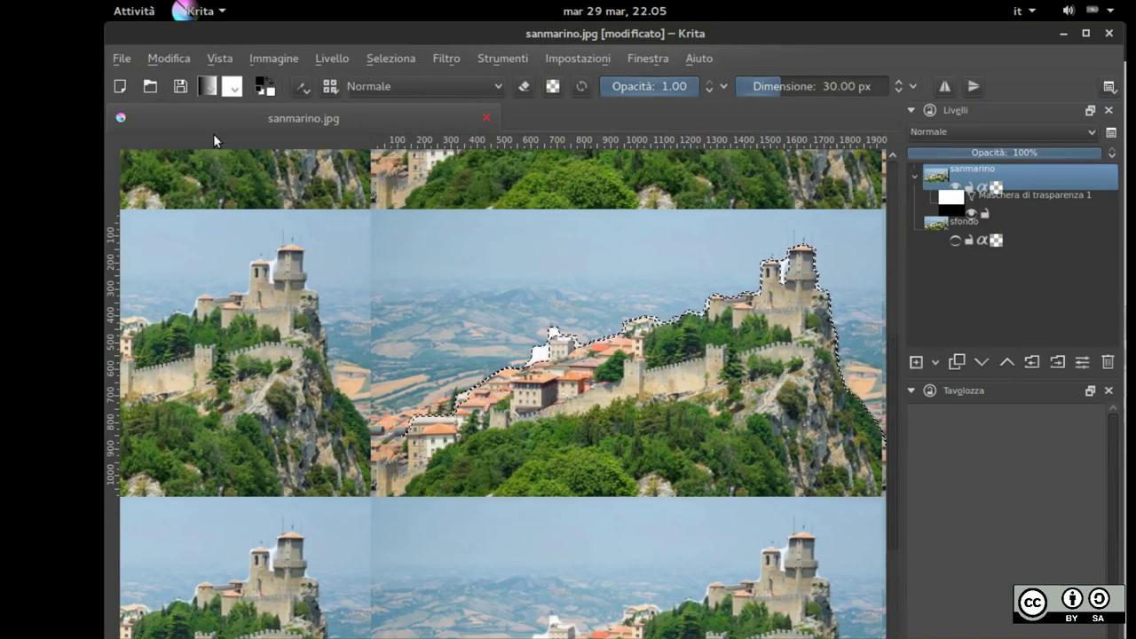
left_click(213, 133)
left_click(268, 59)
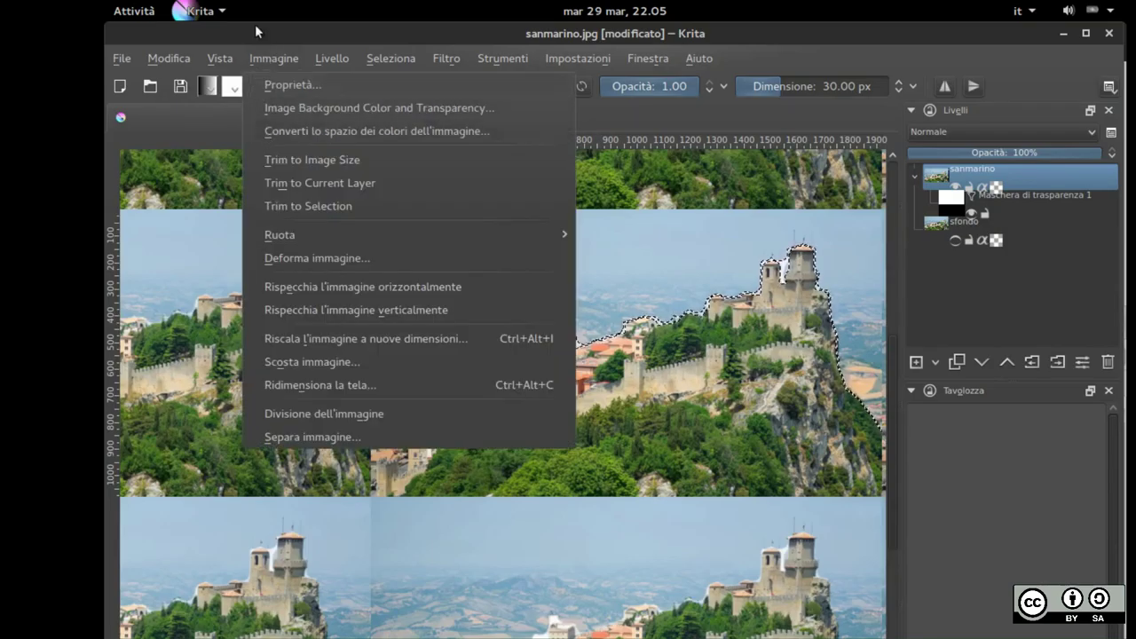
mouse_move(221, 57)
left_click(214, 132)
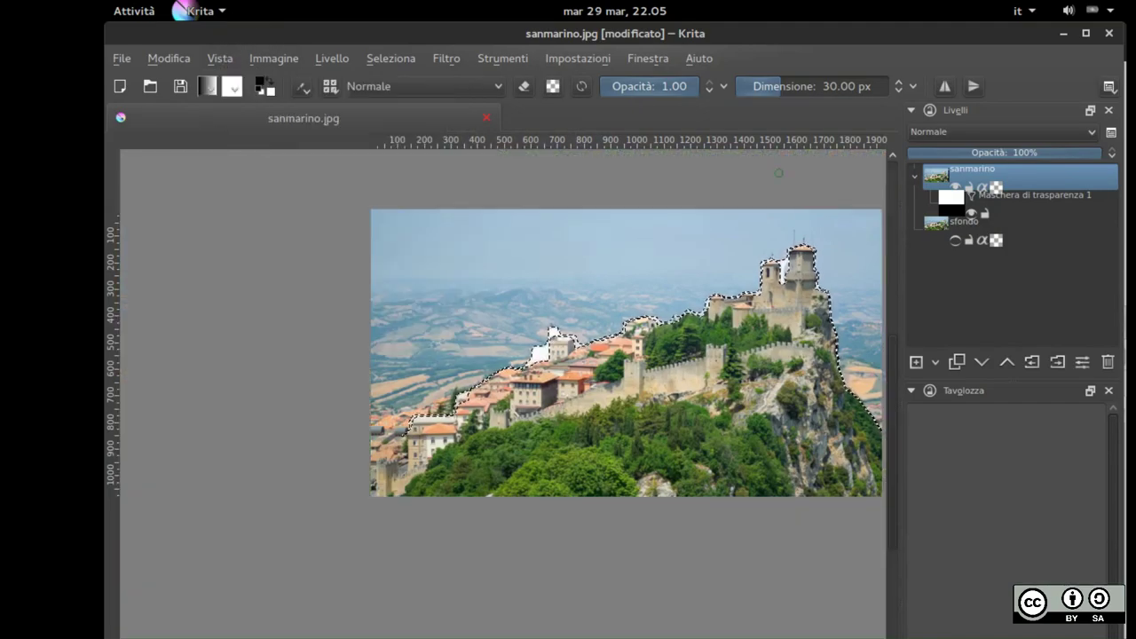
left_click(654, 57)
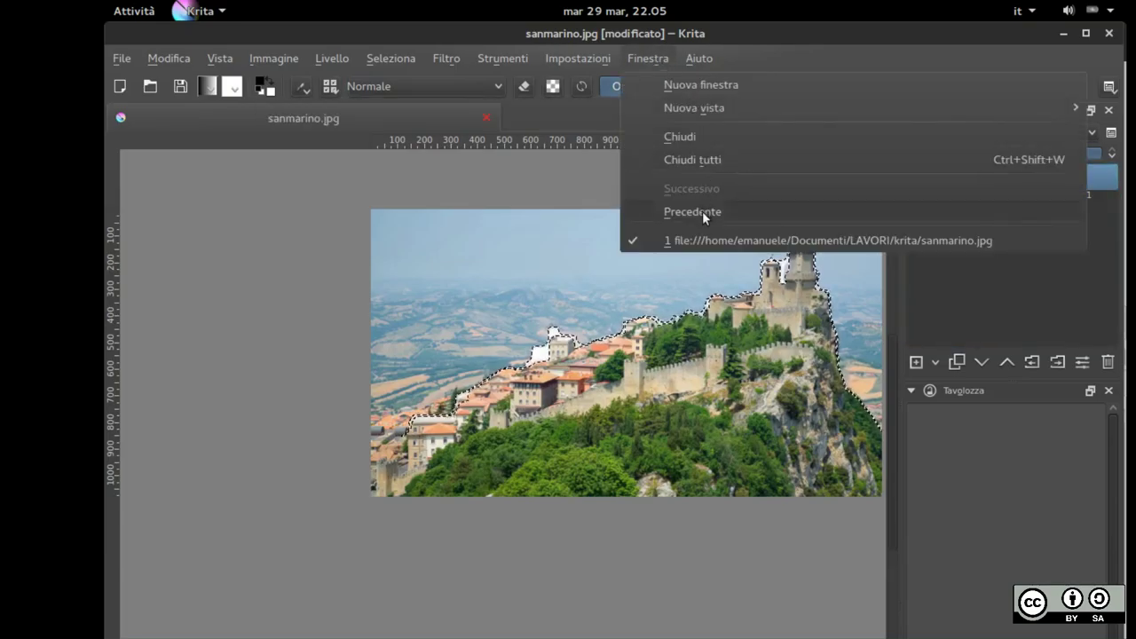
mouse_move(609, 60)
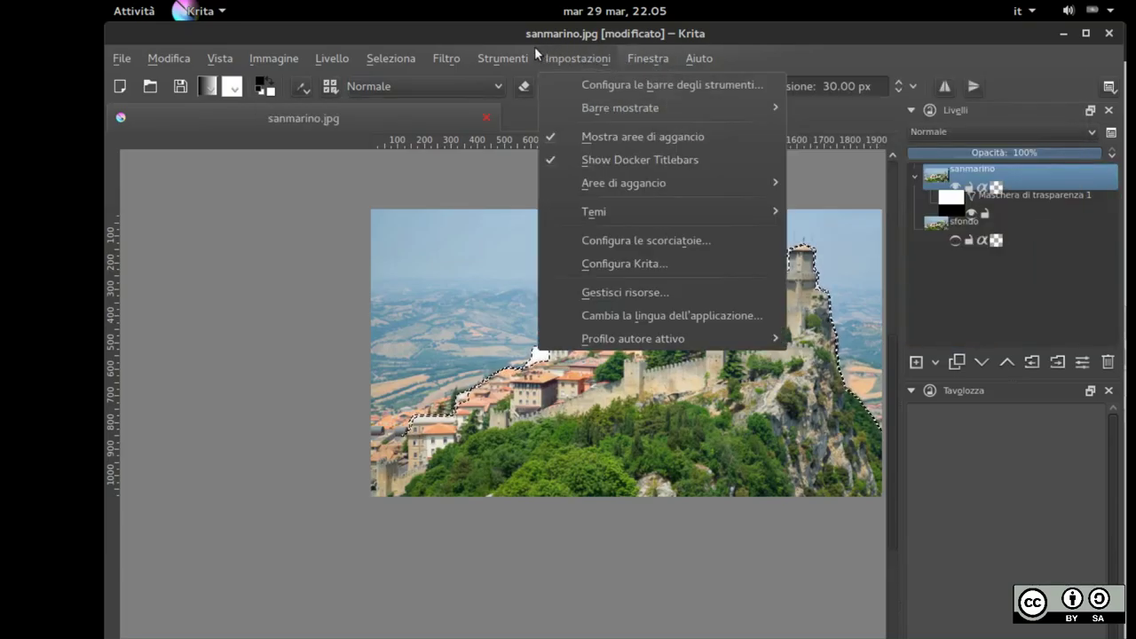
mouse_move(512, 48)
mouse_move(496, 91)
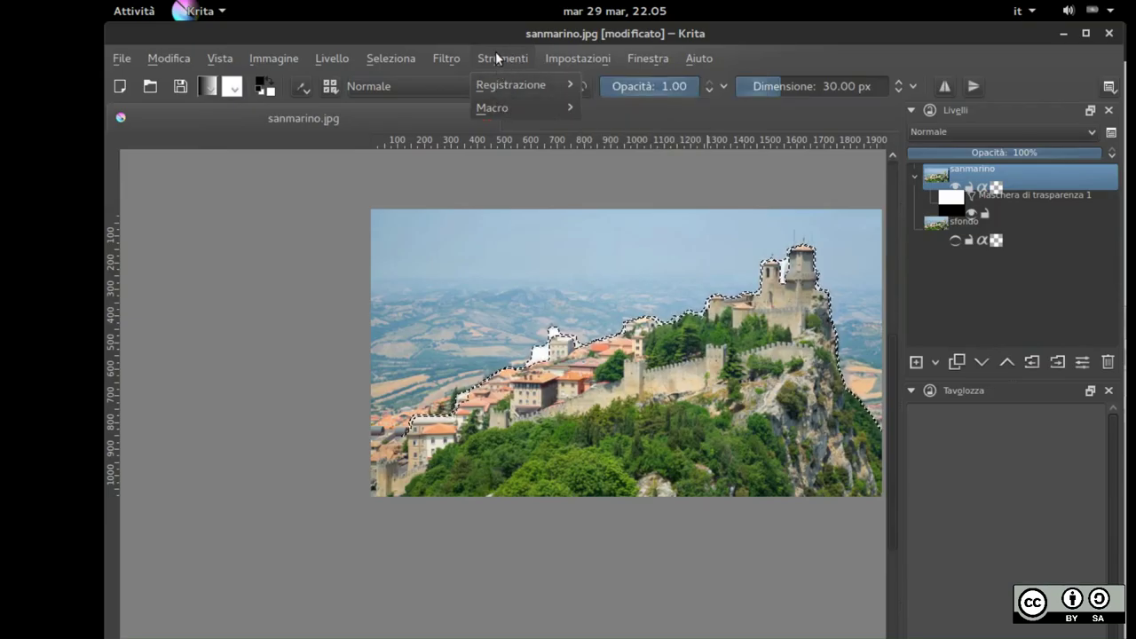
left_click(1012, 304)
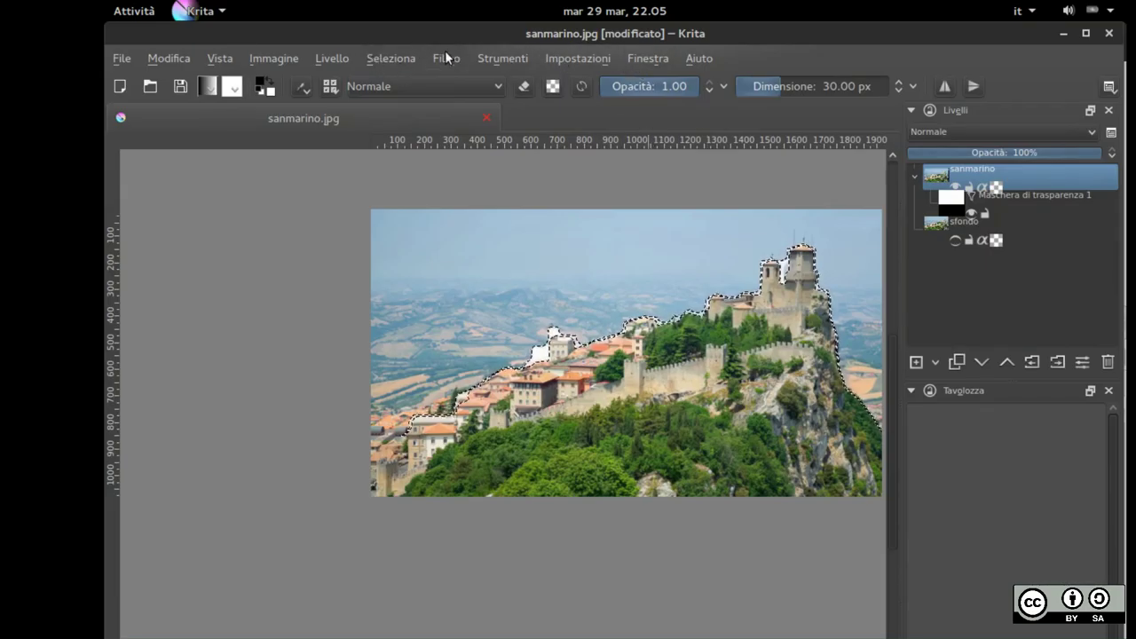
left_click(265, 59)
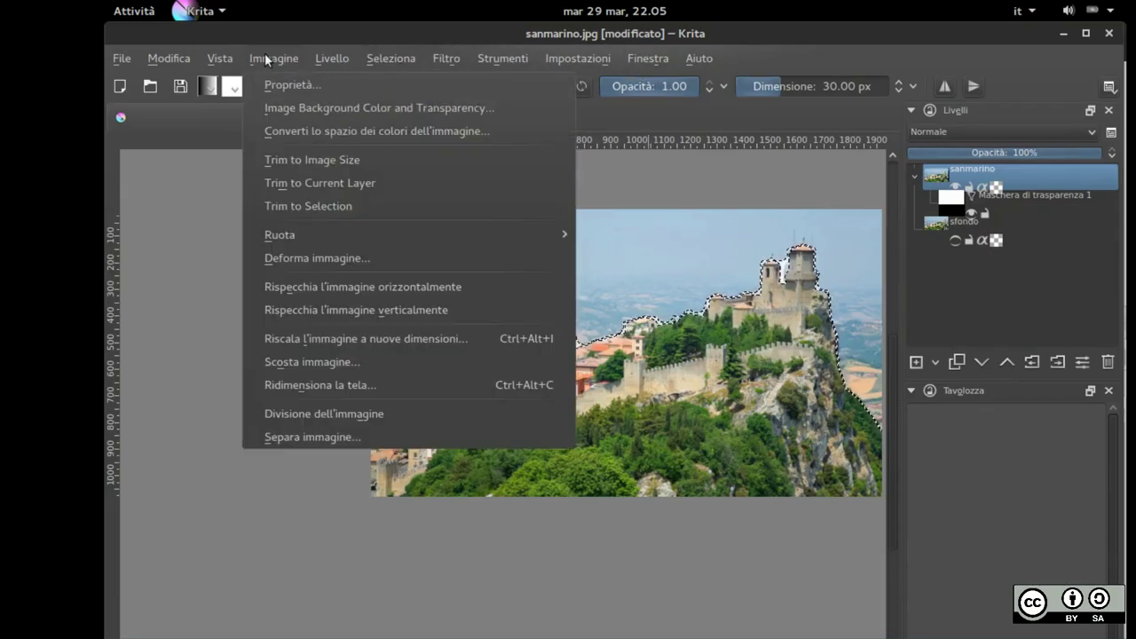
mouse_move(217, 60)
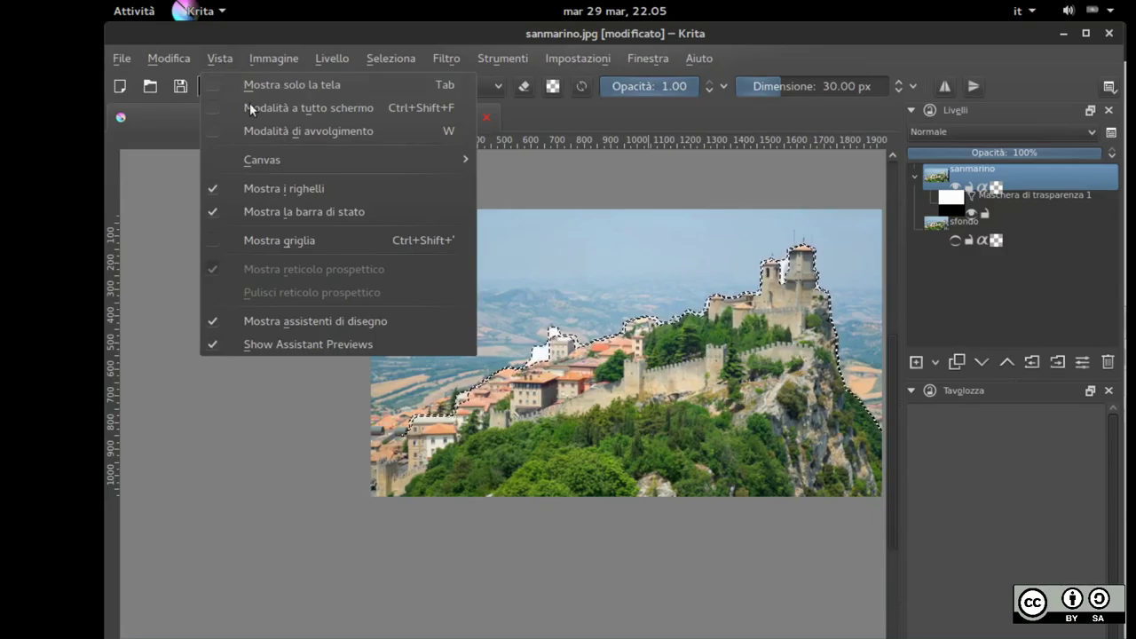
mouse_move(285, 162)
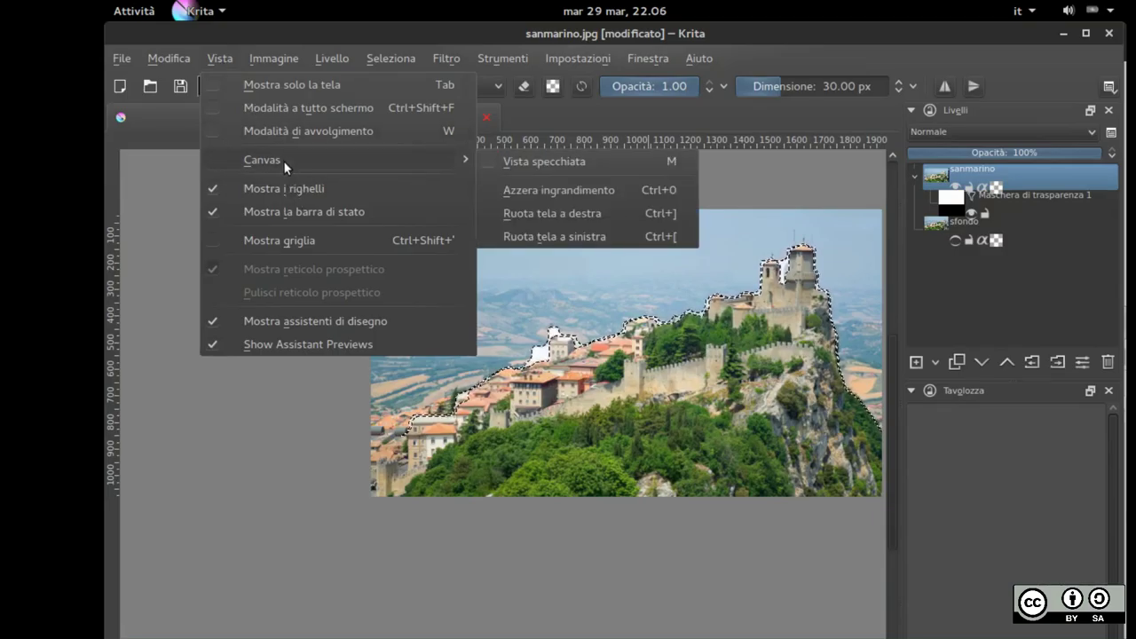
left_click(279, 84)
key("Tab")
key("Tab")
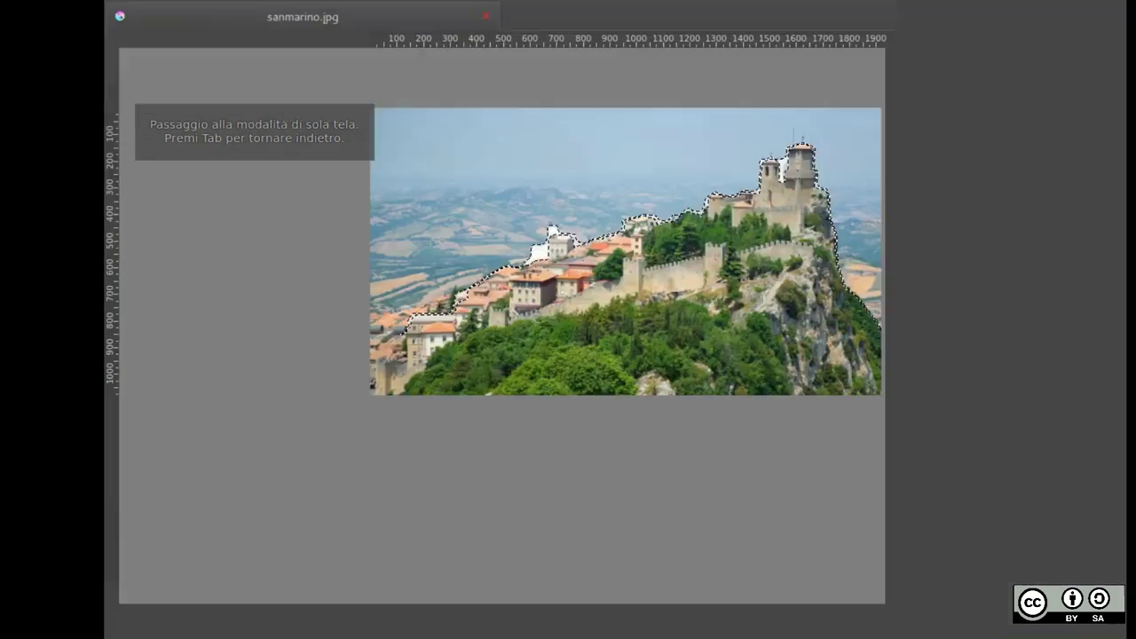
key("Tab")
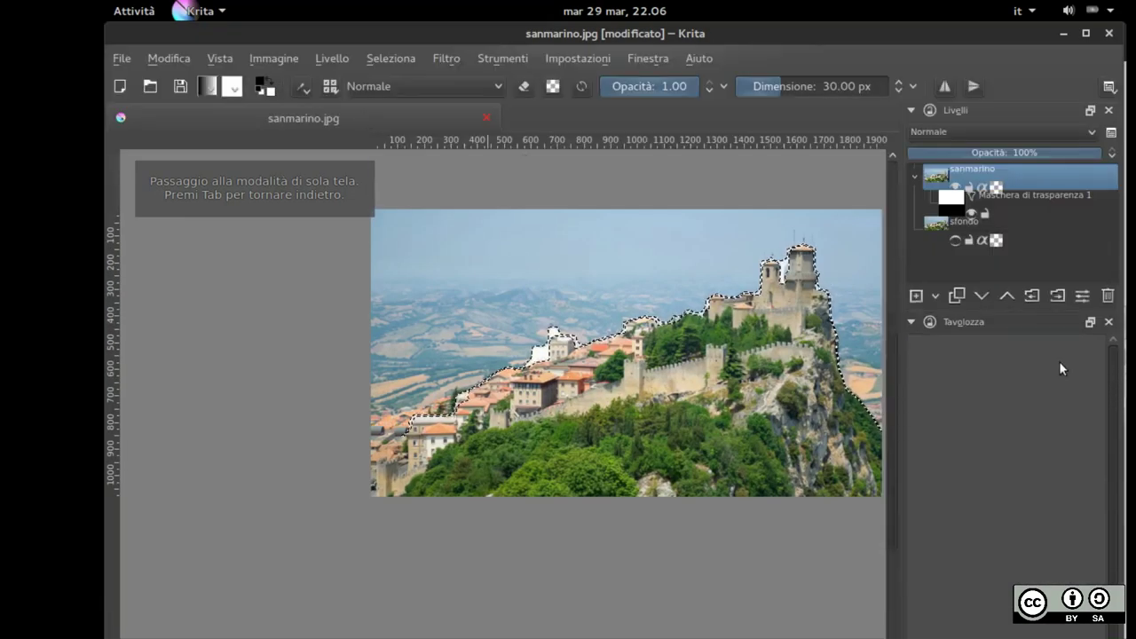
Show the Toolbox docker via Impostazioni > Aree di aggancio, then select Maschera di trasparenza 1
left_click(999, 170)
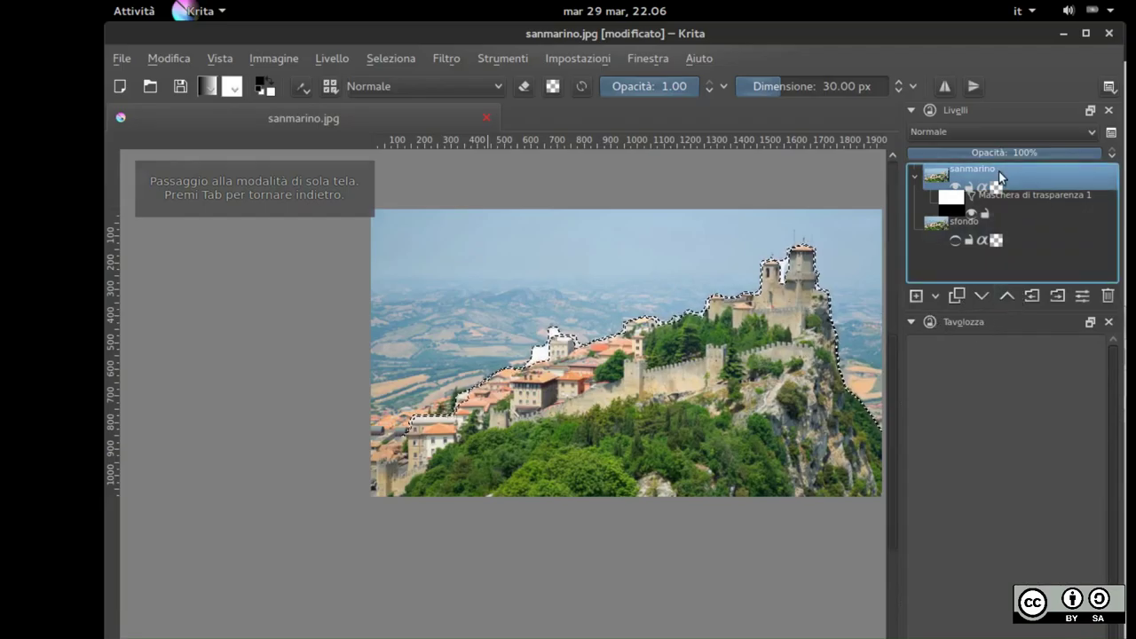
left_click(647, 58)
mouse_move(580, 58)
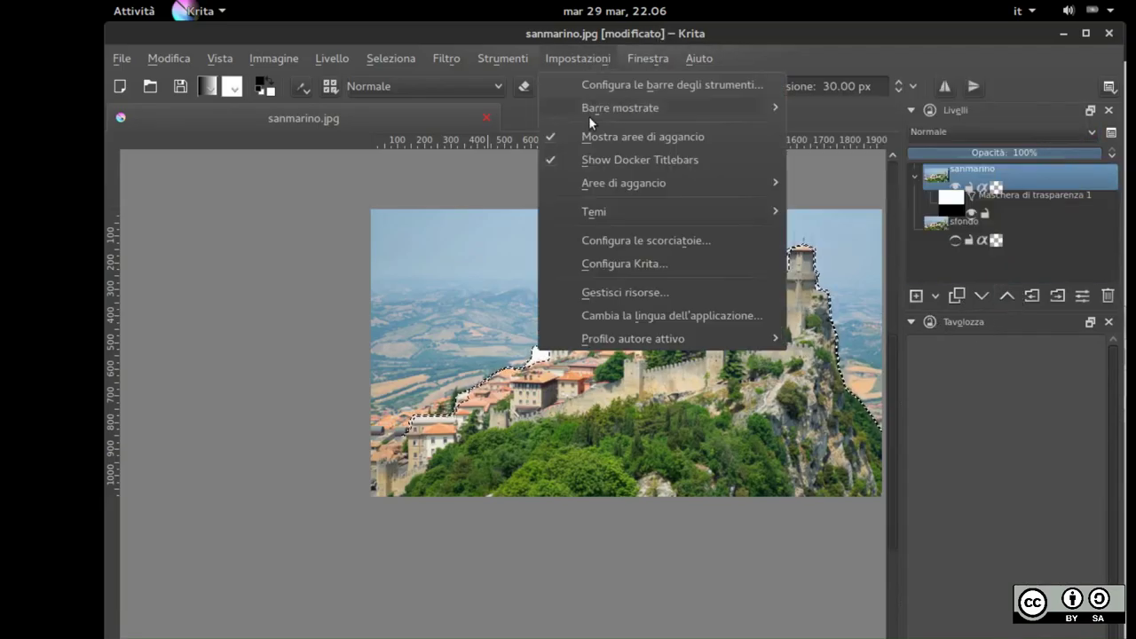
mouse_move(612, 219)
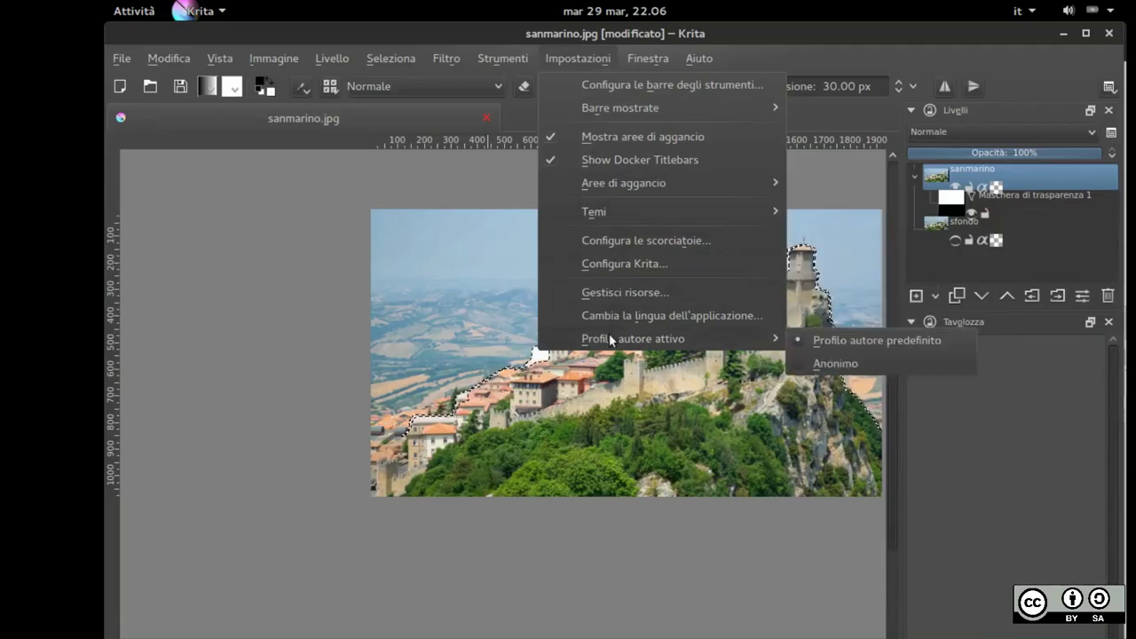
mouse_move(593, 181)
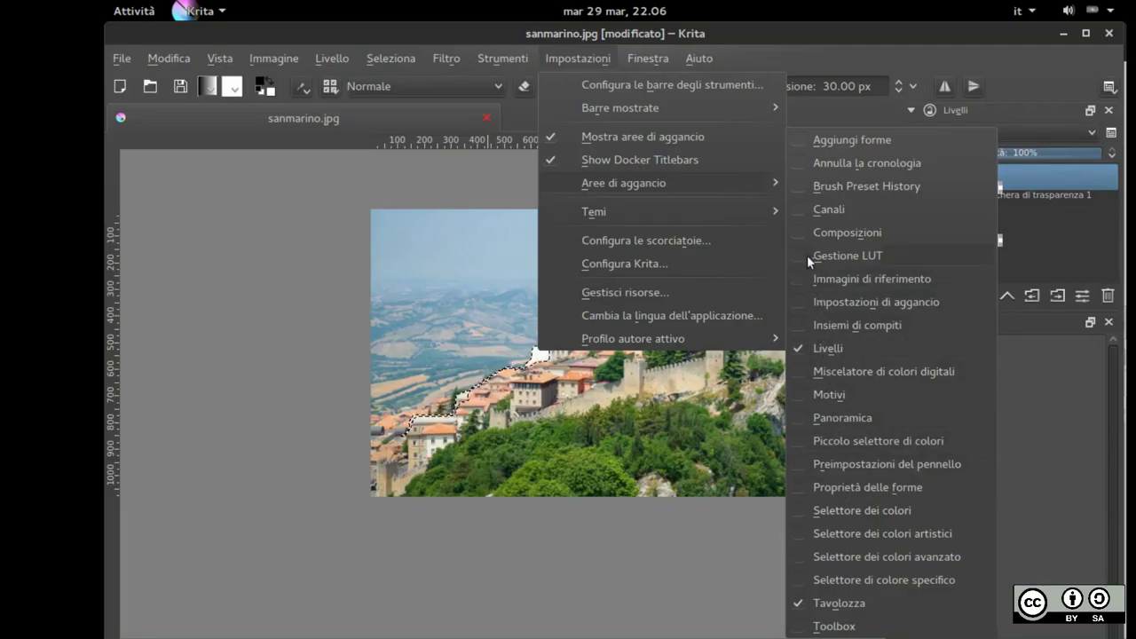
left_click(799, 628)
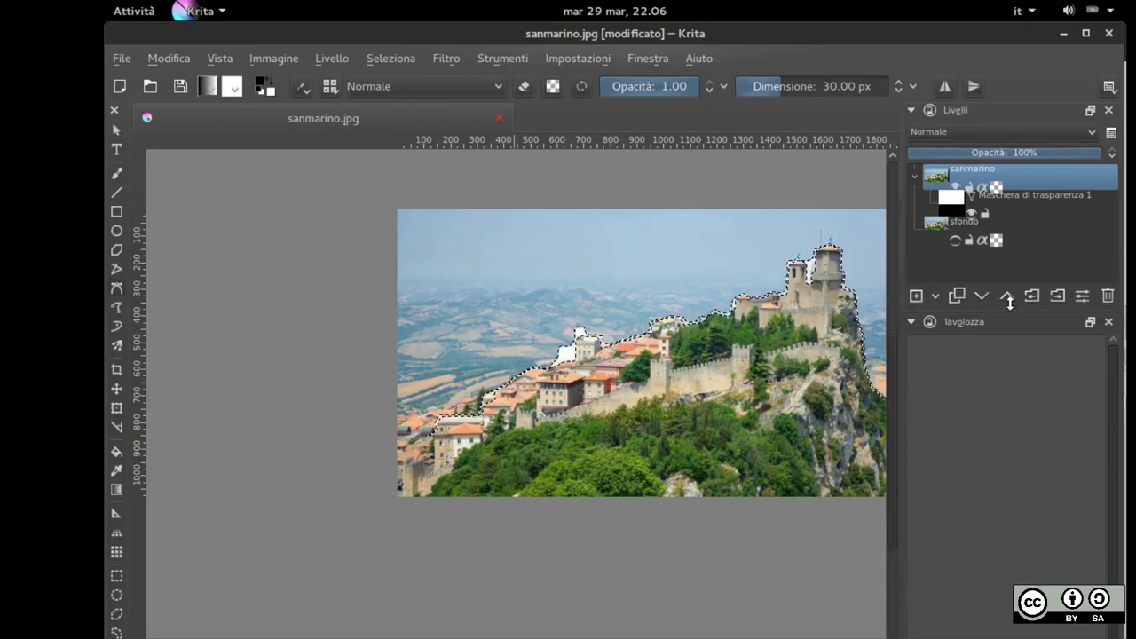
right_click(996, 195)
left_click(1021, 195)
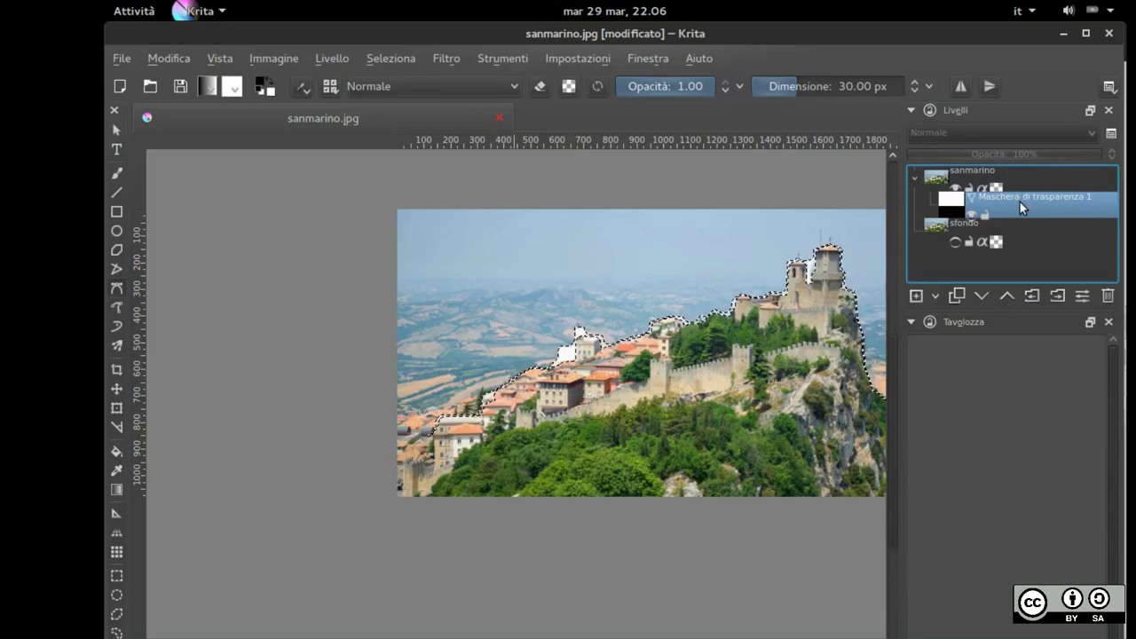
Convert the transparency mask to a paint layer, drag it back onto sanmarino, and select sanmarino
right_click(1019, 207)
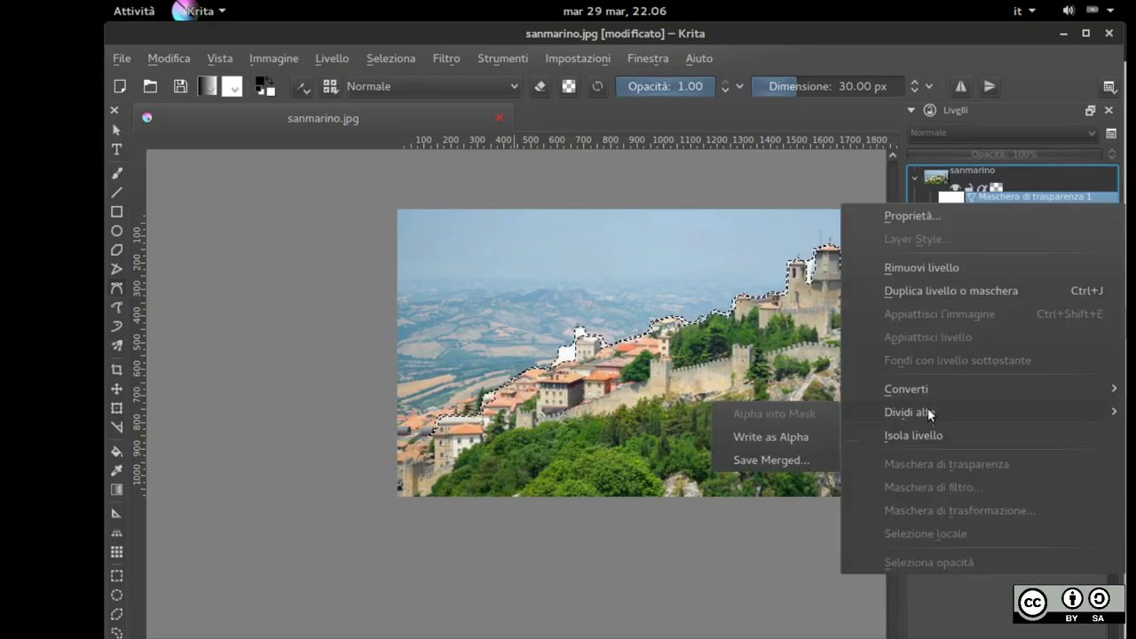
mouse_move(923, 390)
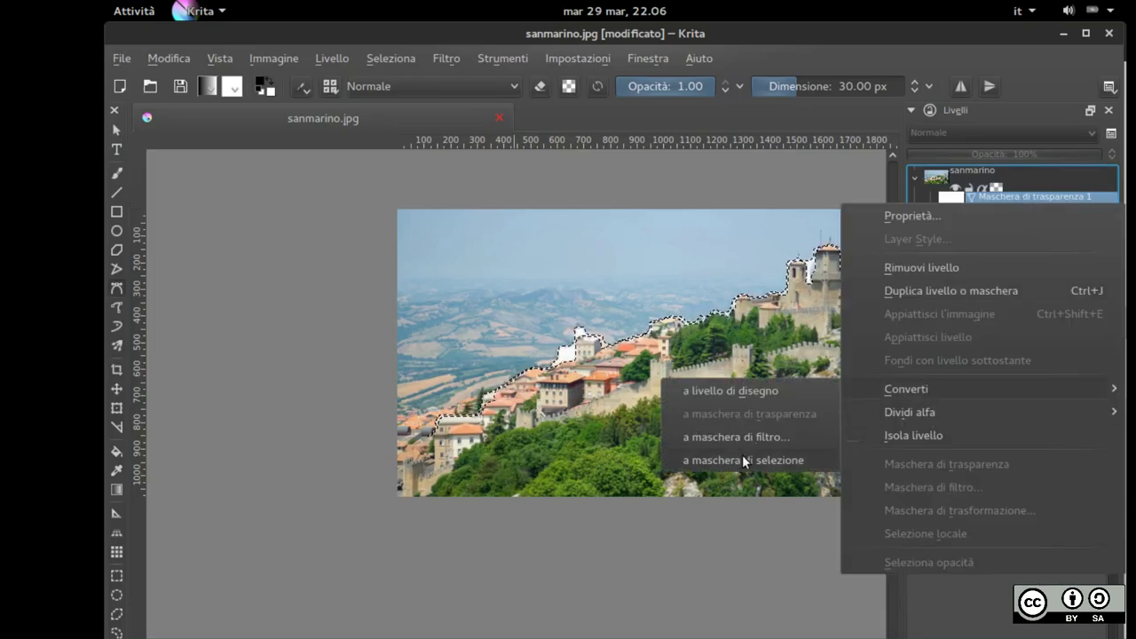
left_click(768, 390)
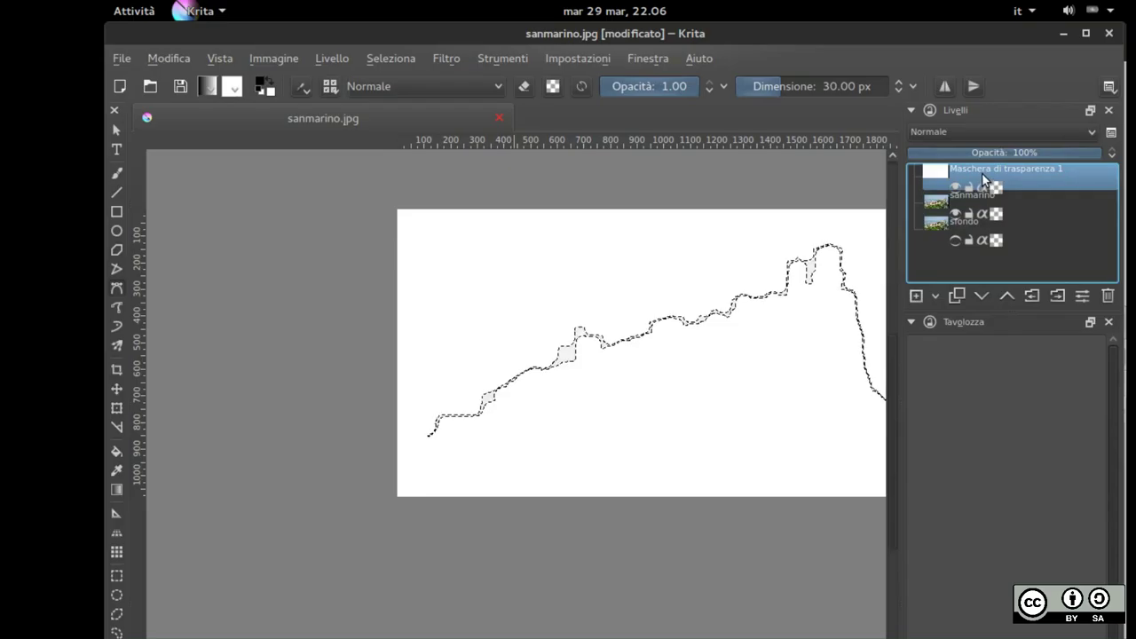
left_click_drag(980, 165, 992, 174)
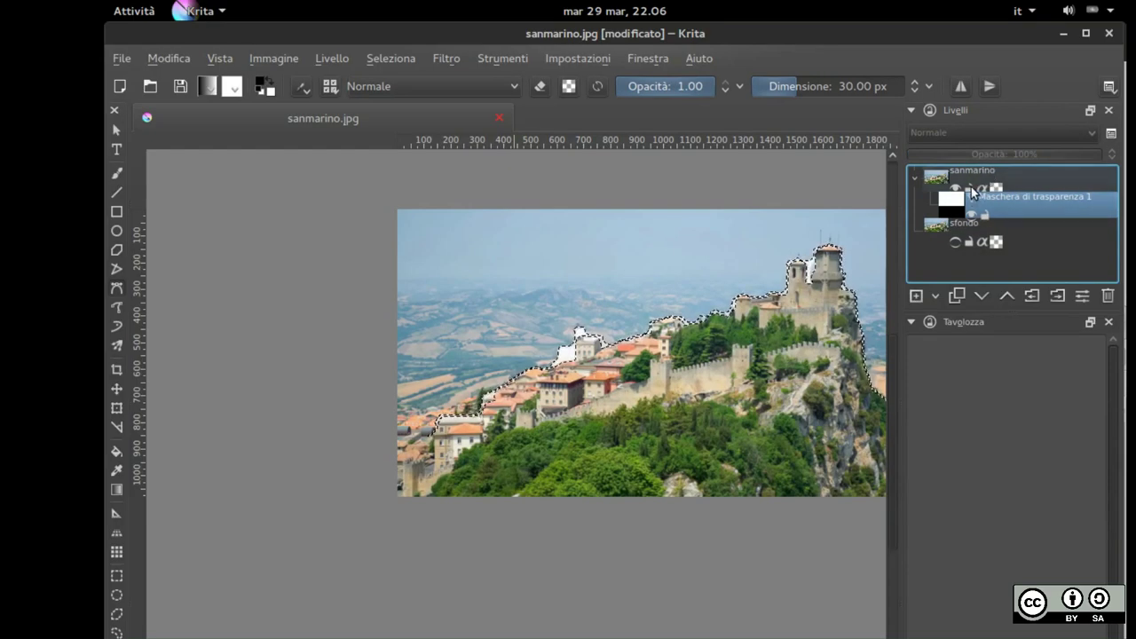
left_click(972, 190)
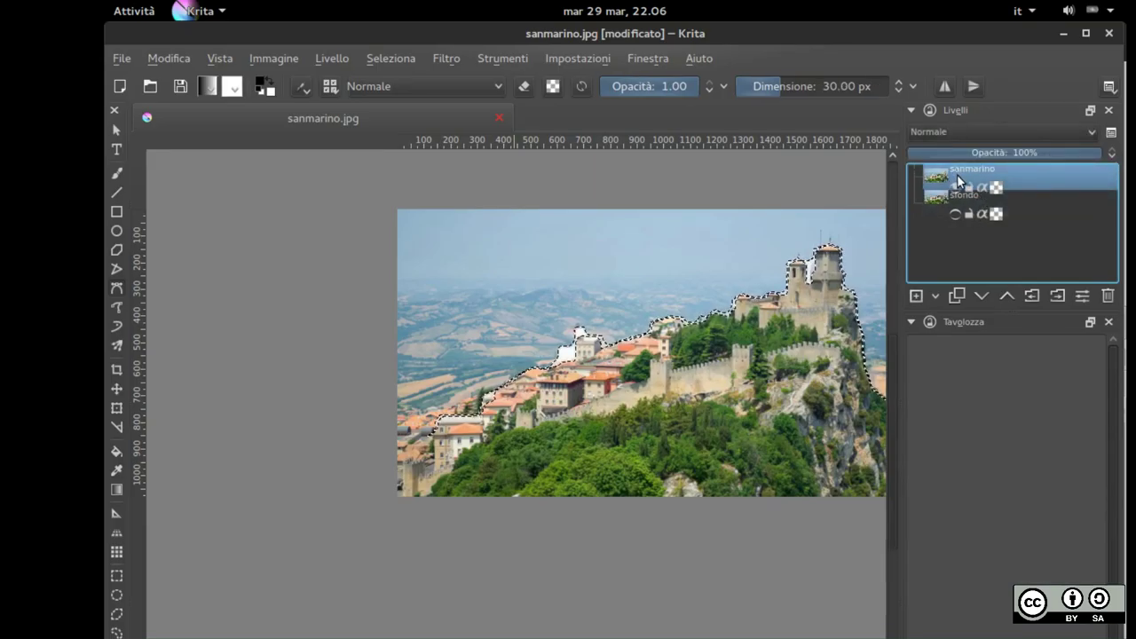
Make the sfondo layer visible again and duplicate it into a second sfondo layer
left_click(958, 184)
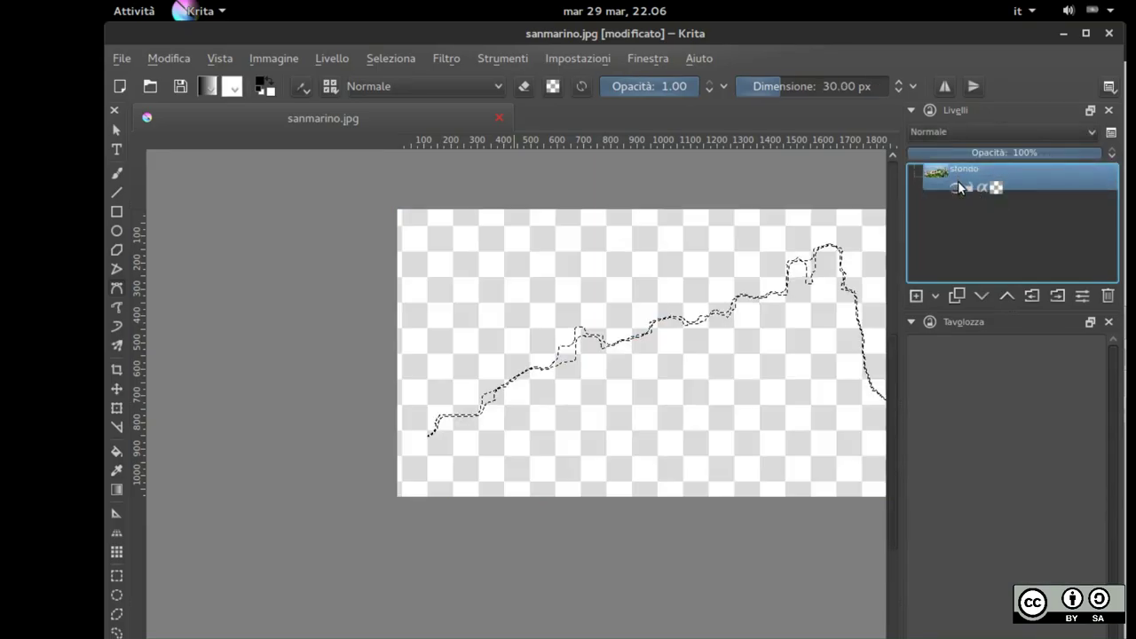
left_click(953, 187)
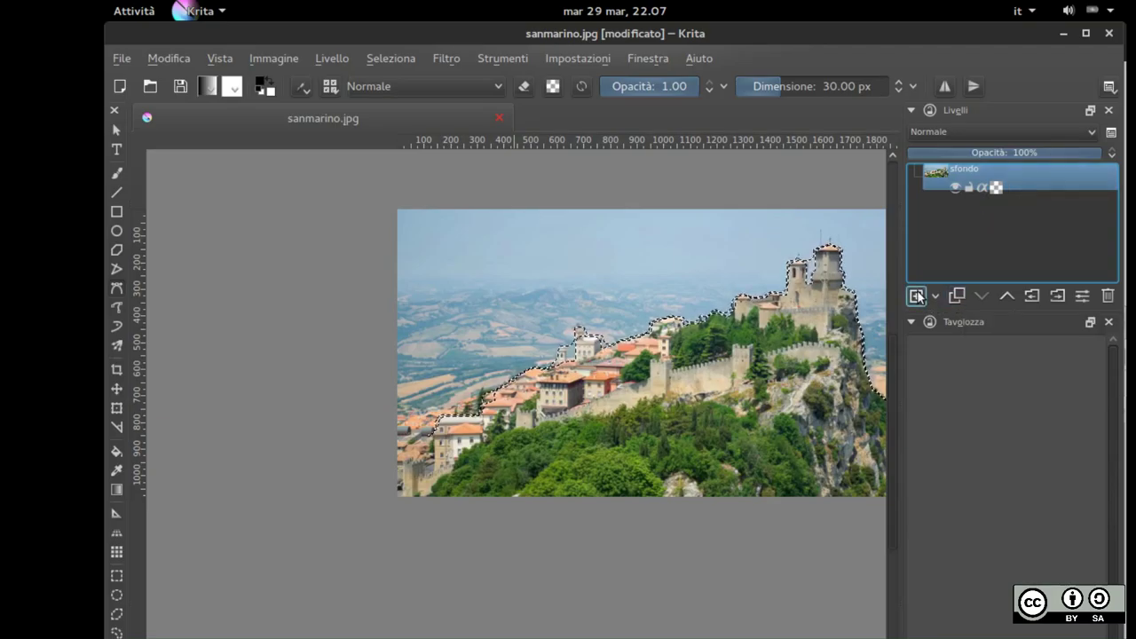
right_click(939, 167)
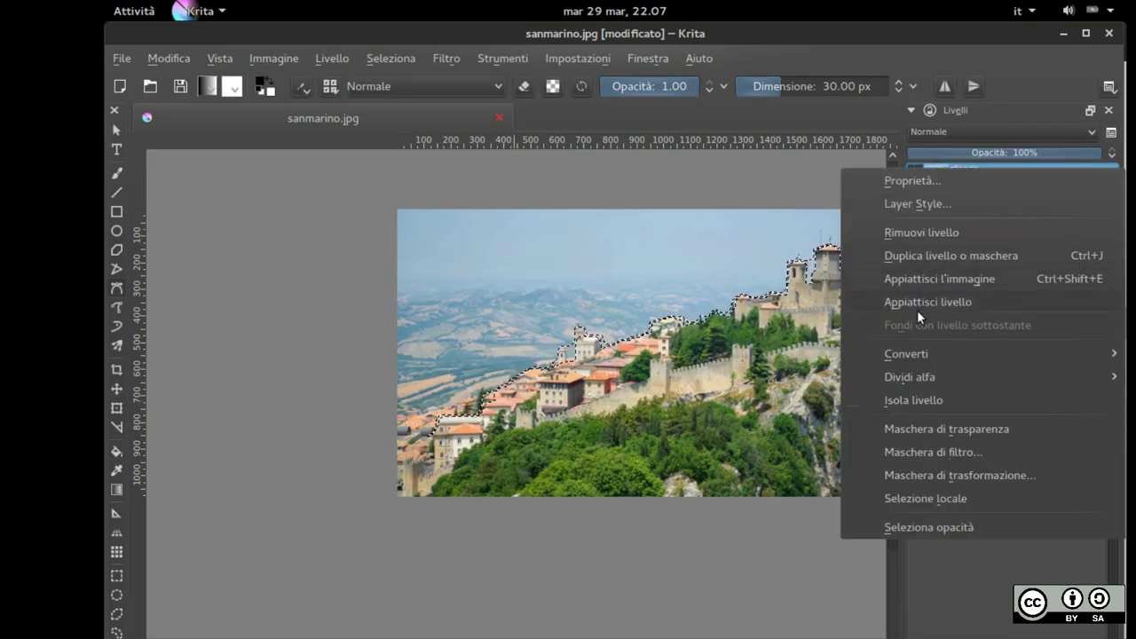
left_click(908, 251)
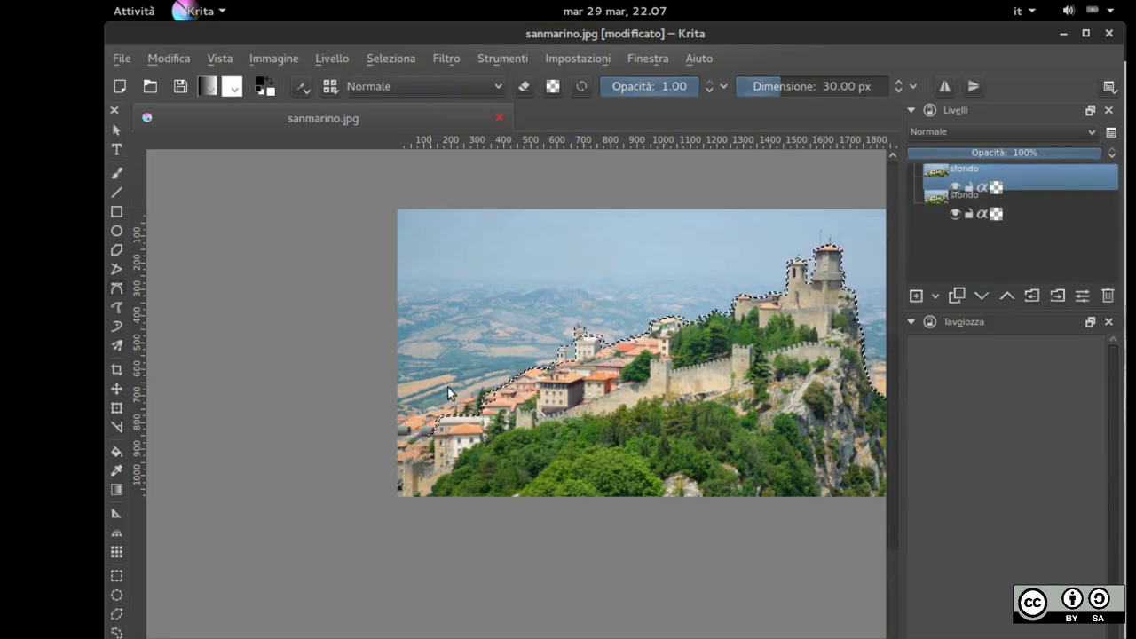
Hide the lower sfondo copy, then make the top sfondo layer active again
scroll(578, 328, "down", 2)
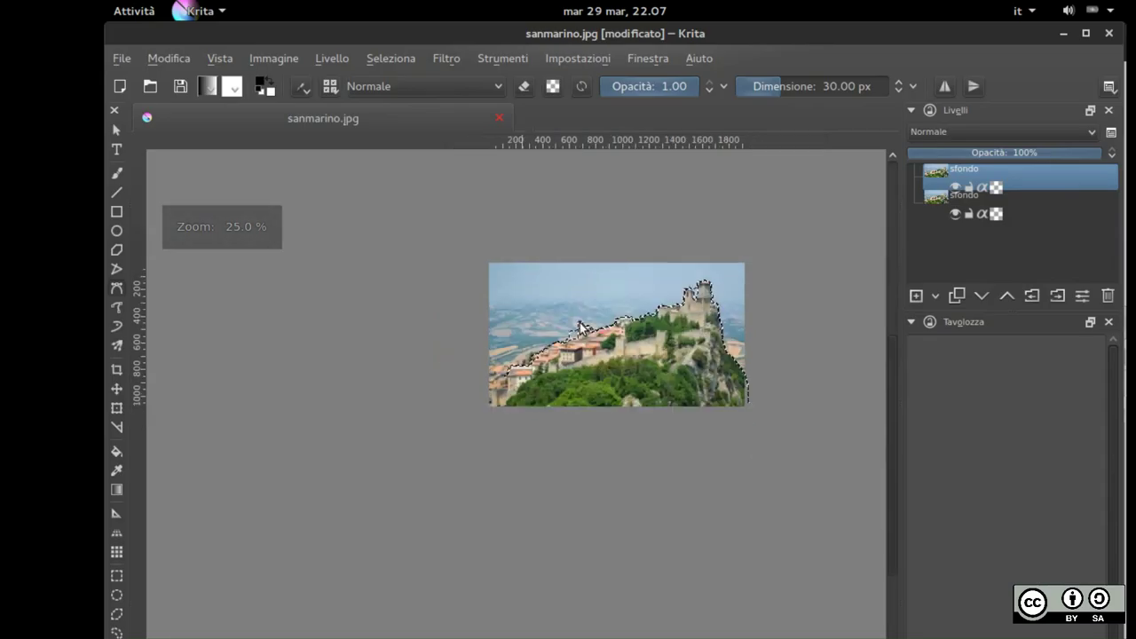
scroll(579, 328, "up", 10)
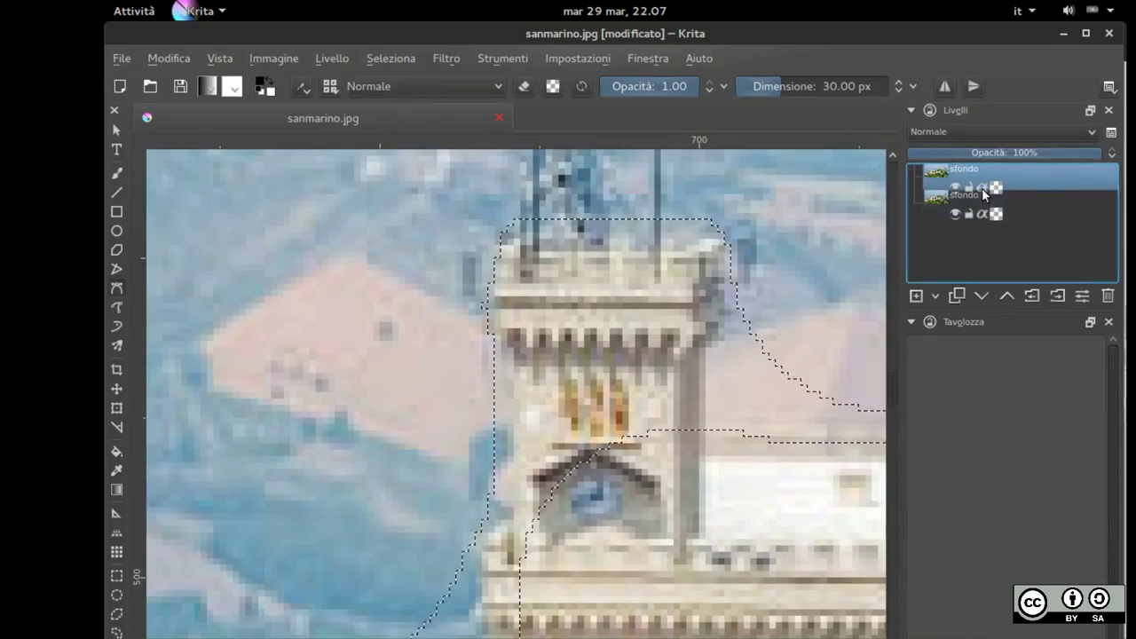
key("Delete")
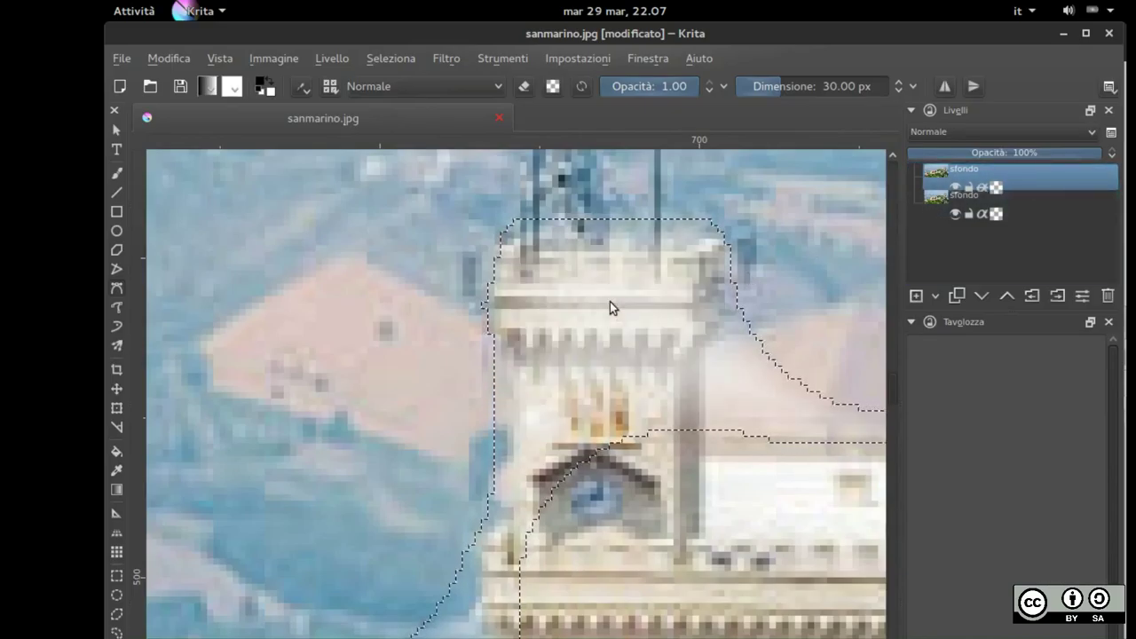
left_click(983, 187)
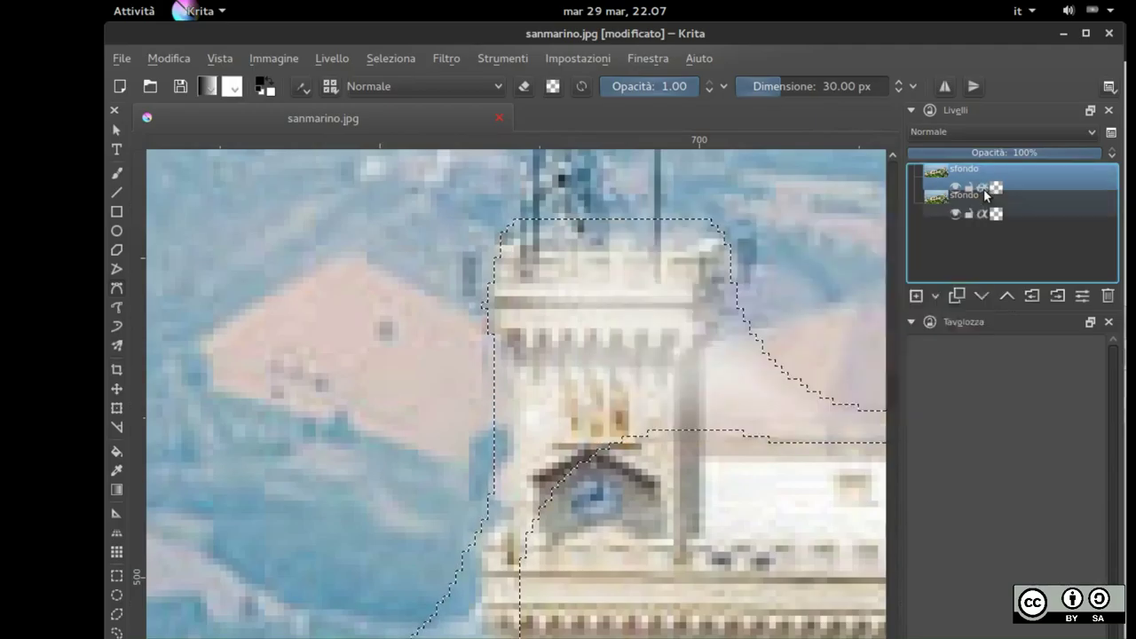
mouse_move(983, 189)
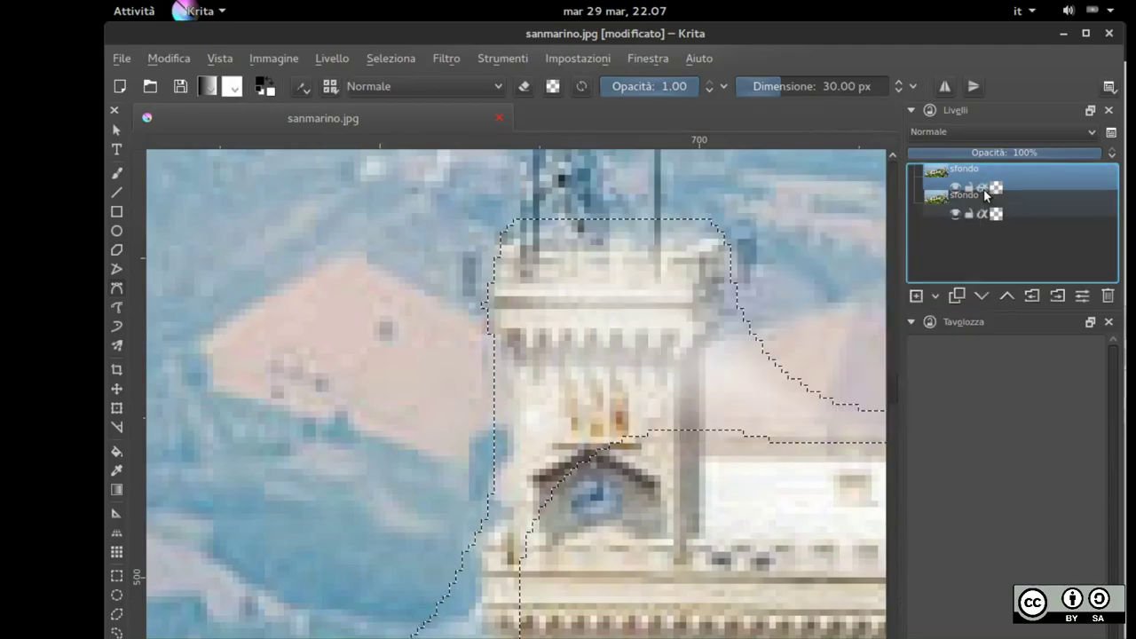
left_click(981, 210)
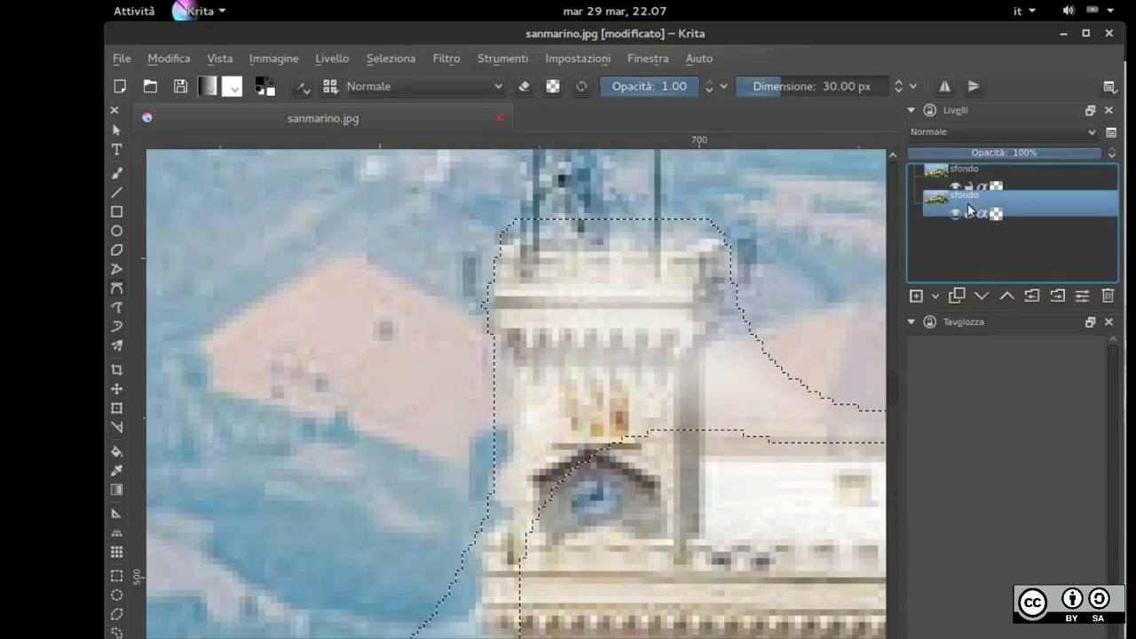
left_click(955, 213)
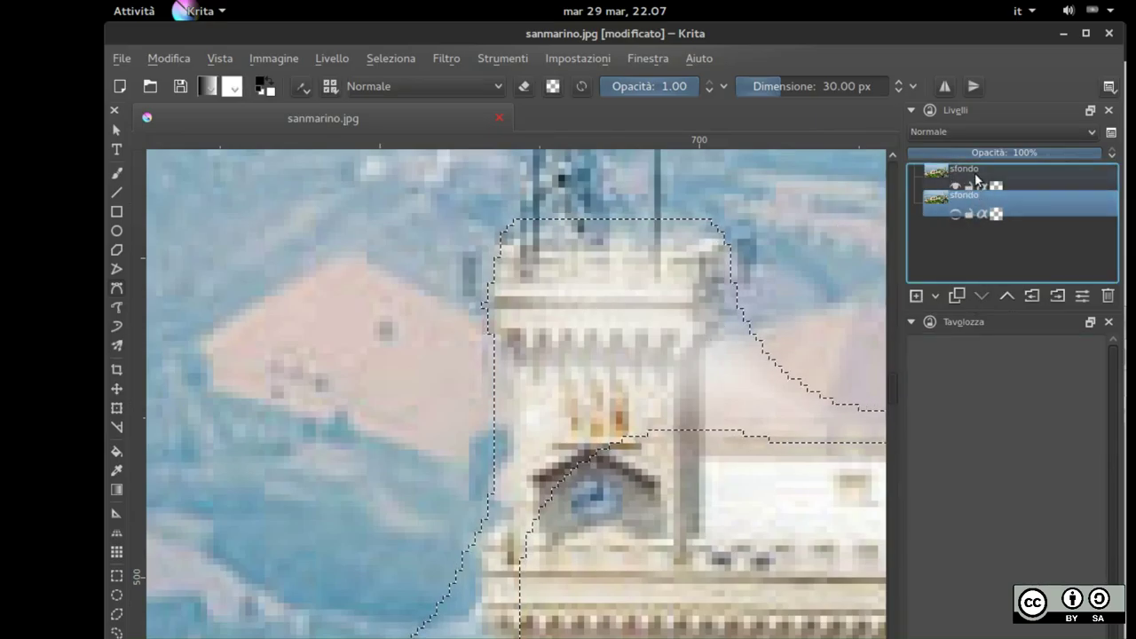
left_click(944, 182)
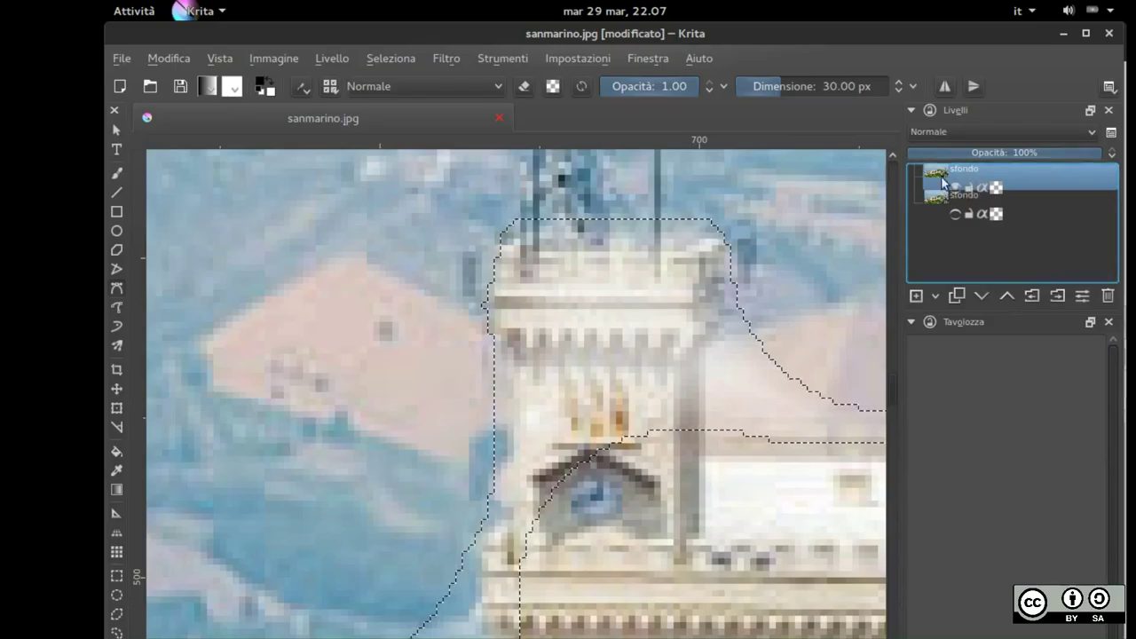
Convert the top sfondo layer to a transparency mask, then undo the conversion
right_click(1029, 174)
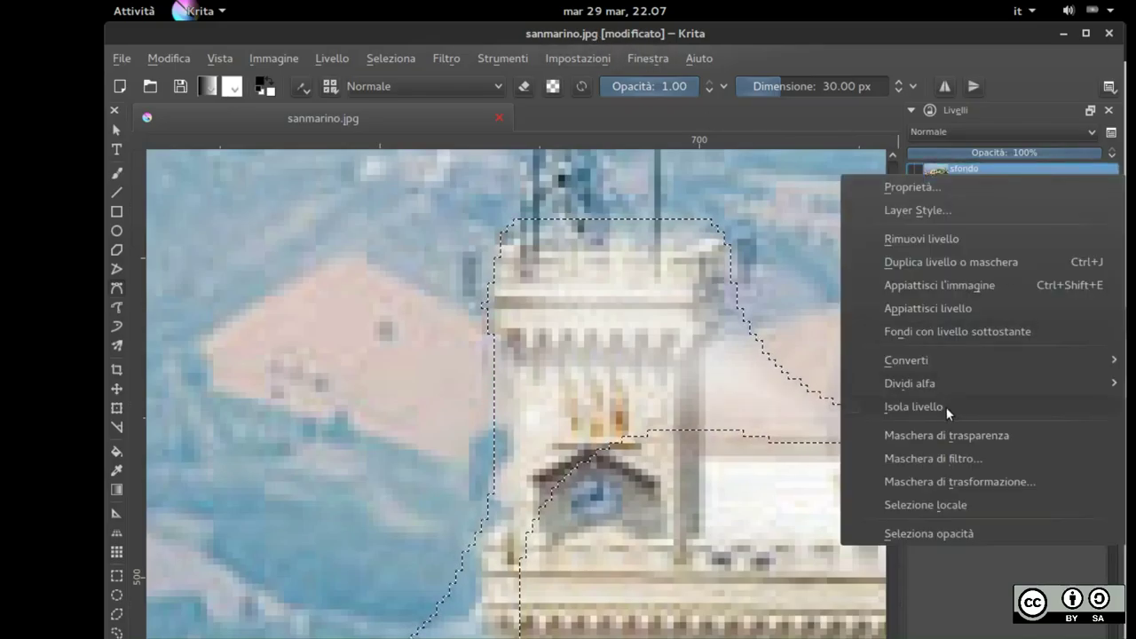
mouse_move(930, 383)
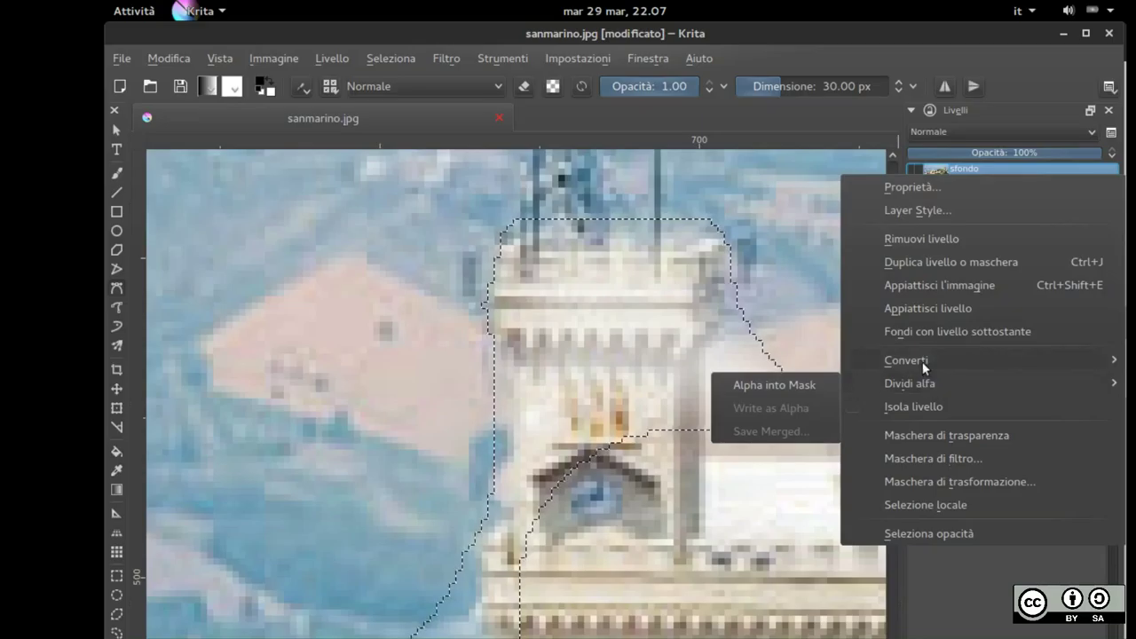
mouse_move(922, 361)
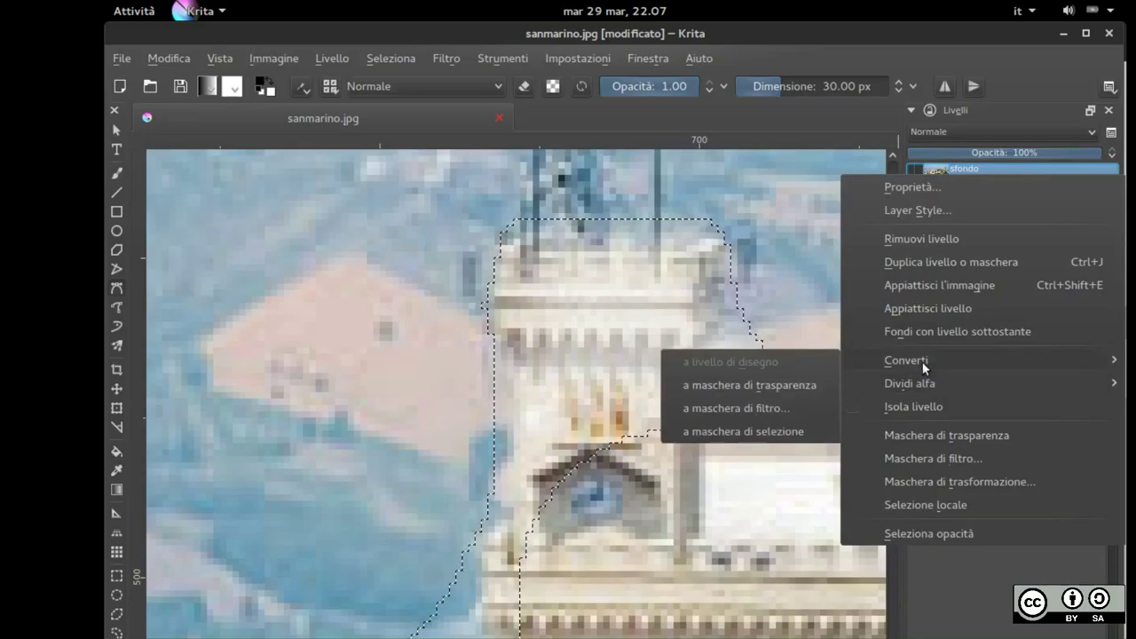
left_click(795, 384)
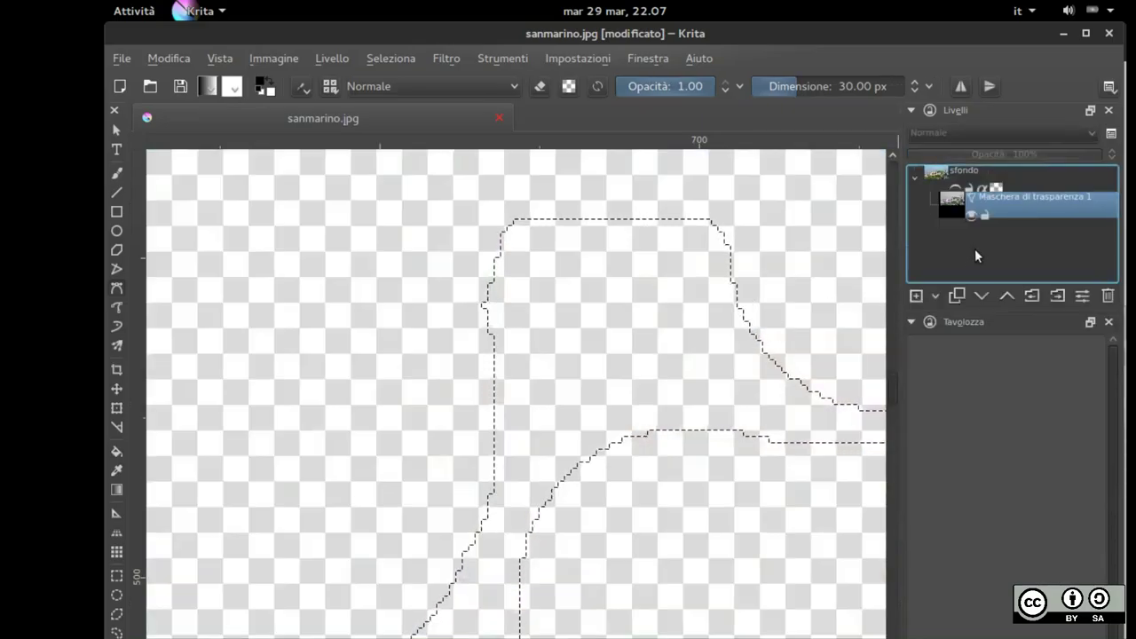
key("ctrl+z")
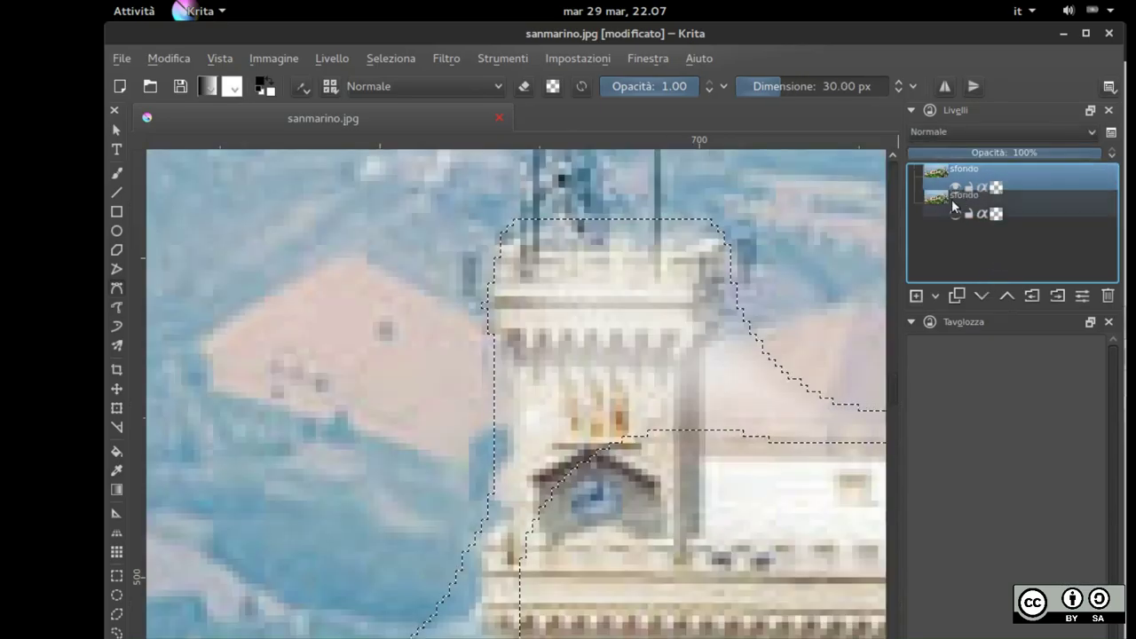
Split the top sfondo layer's alpha into Maschera di trasparenza 1 via Dividi alfa > Alpha into Mask
right_click(956, 173)
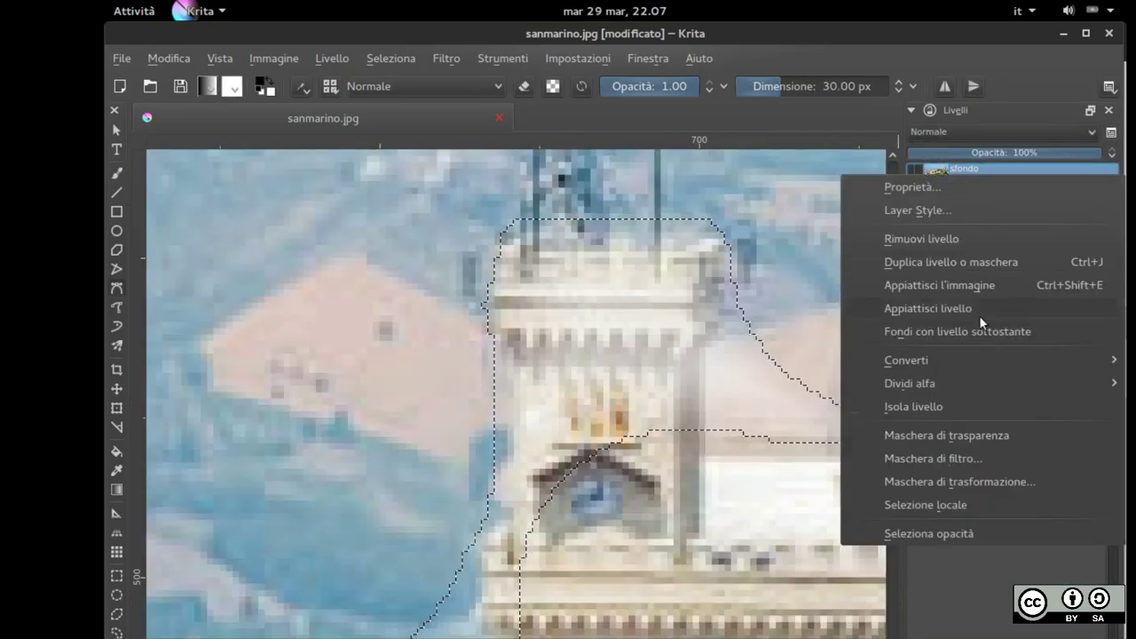
mouse_move(935, 364)
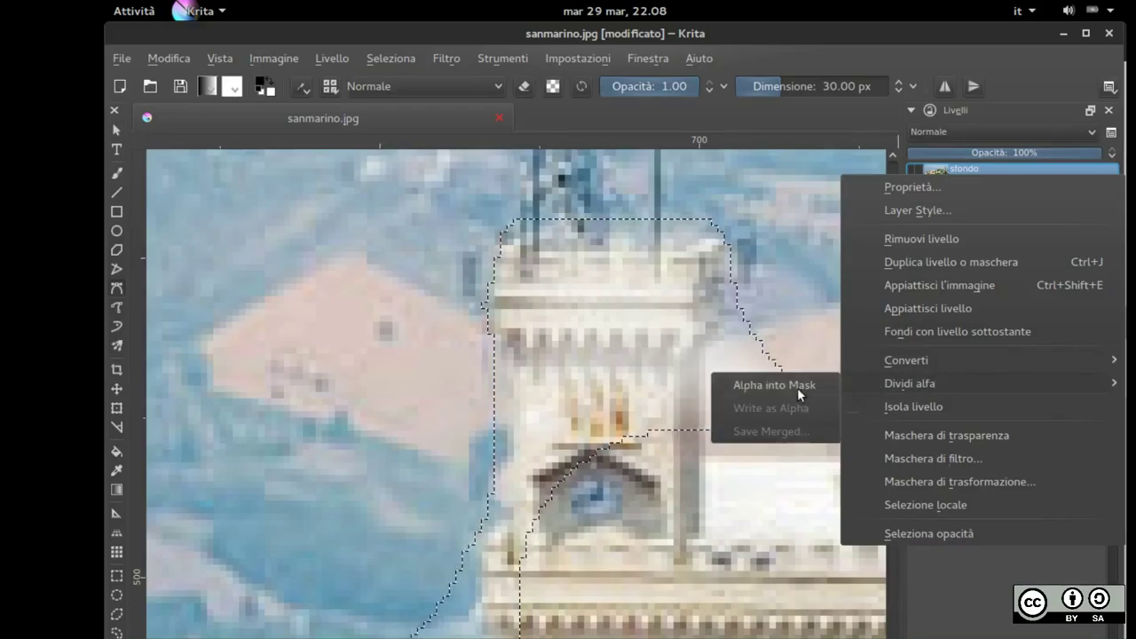
left_click(797, 387)
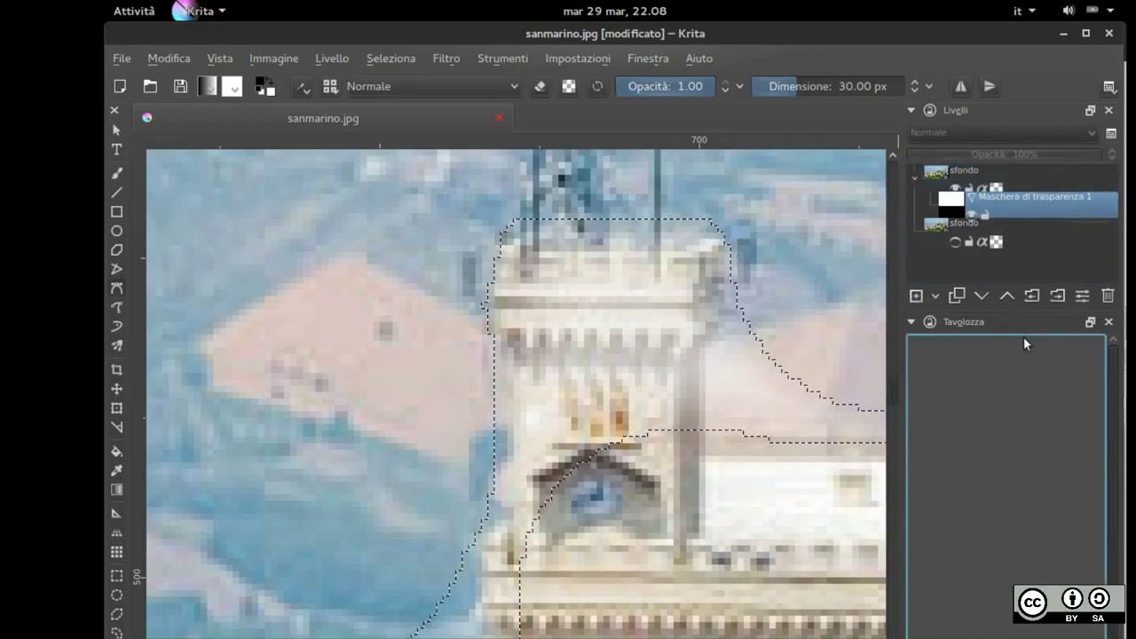
Hide the lower sfondo, select the transparency mask, and reset brush opacity to 1.00
left_click(966, 169)
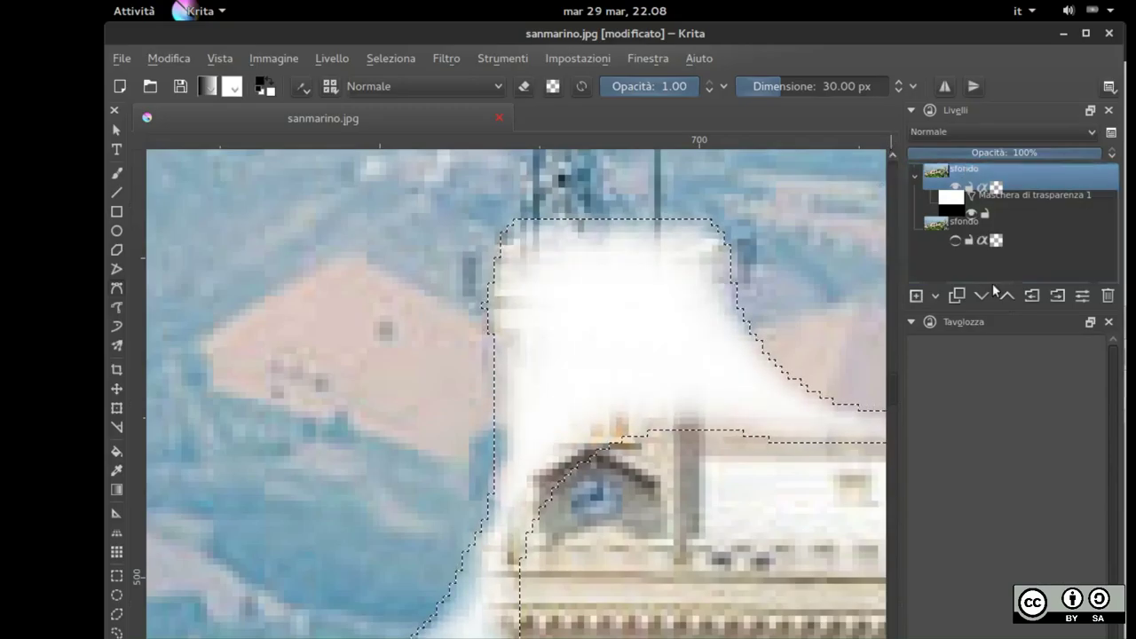
left_click(954, 240)
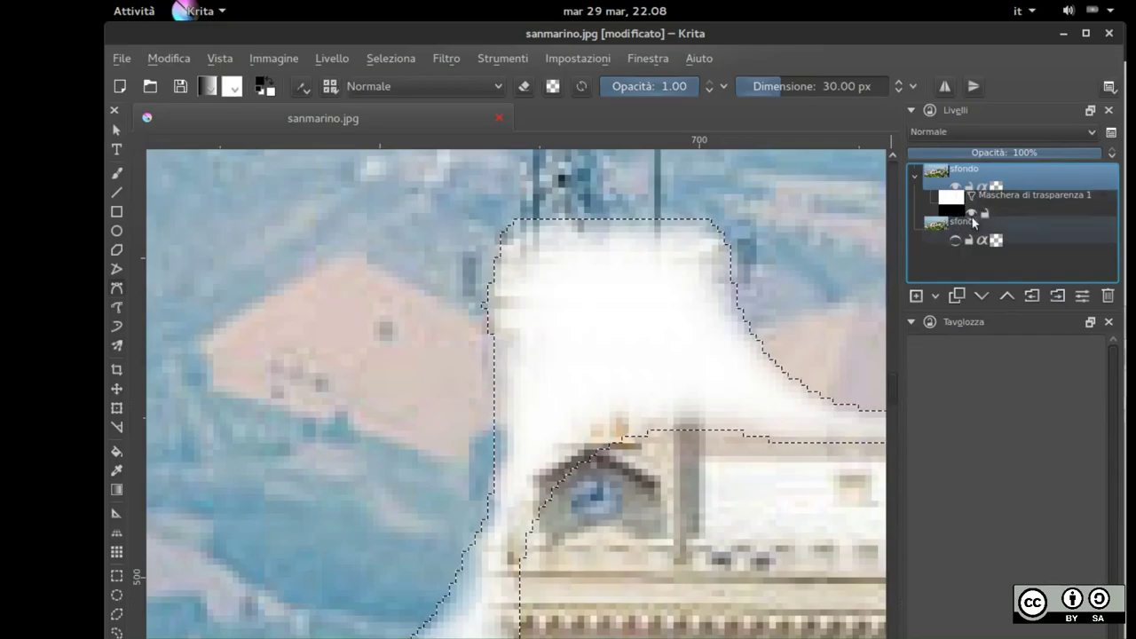
left_click(971, 214)
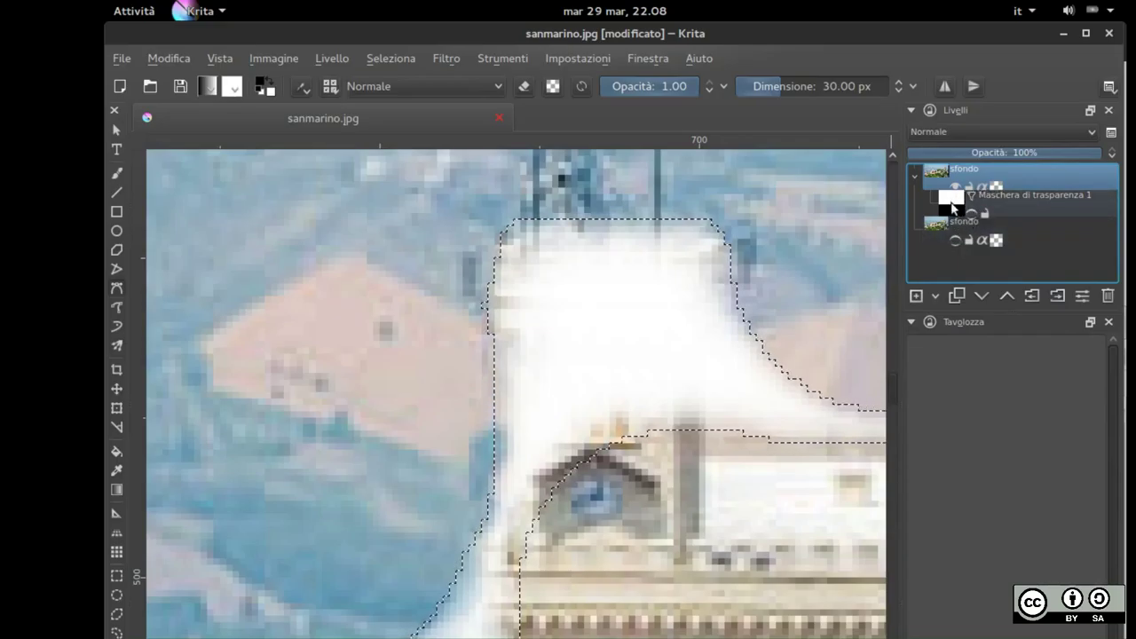
left_click(956, 203)
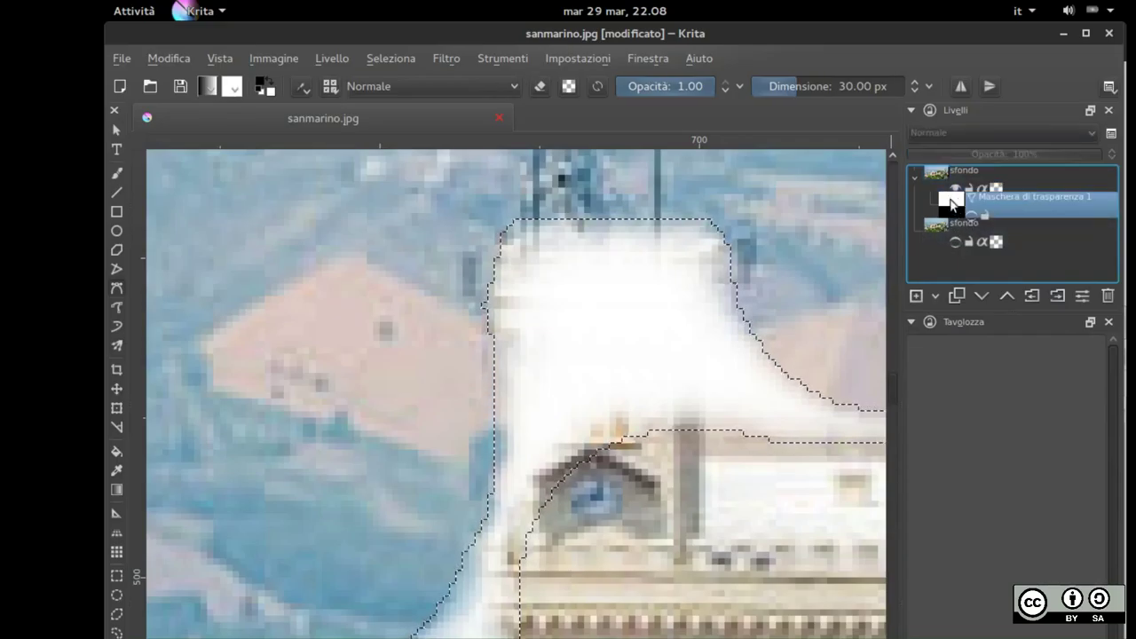
left_click(653, 86)
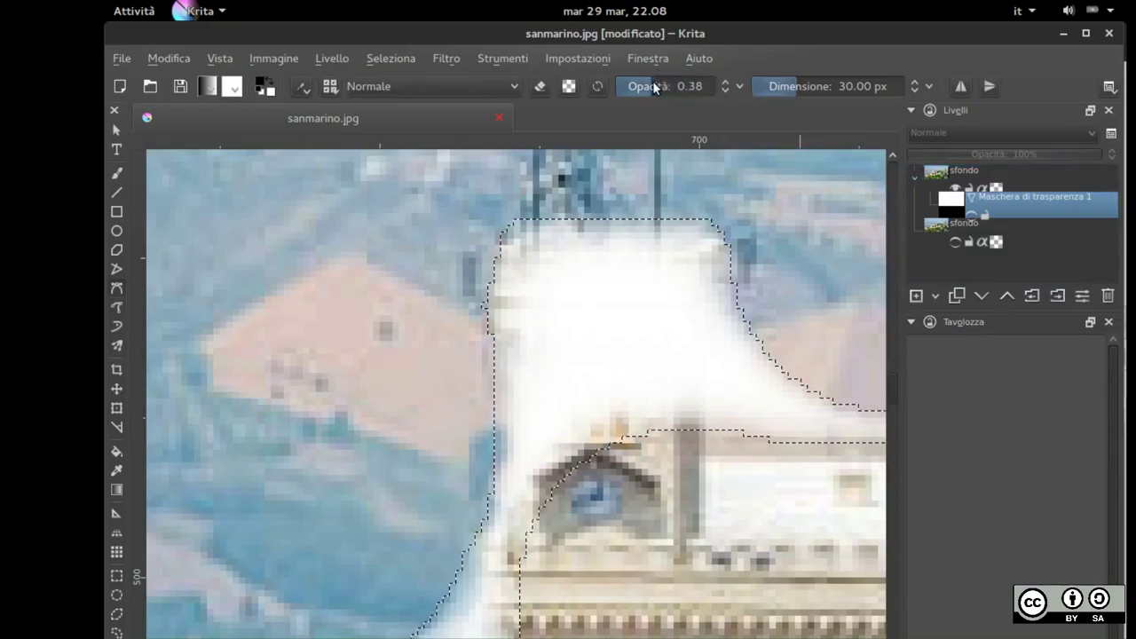
left_click_drag(646, 86, 752, 92)
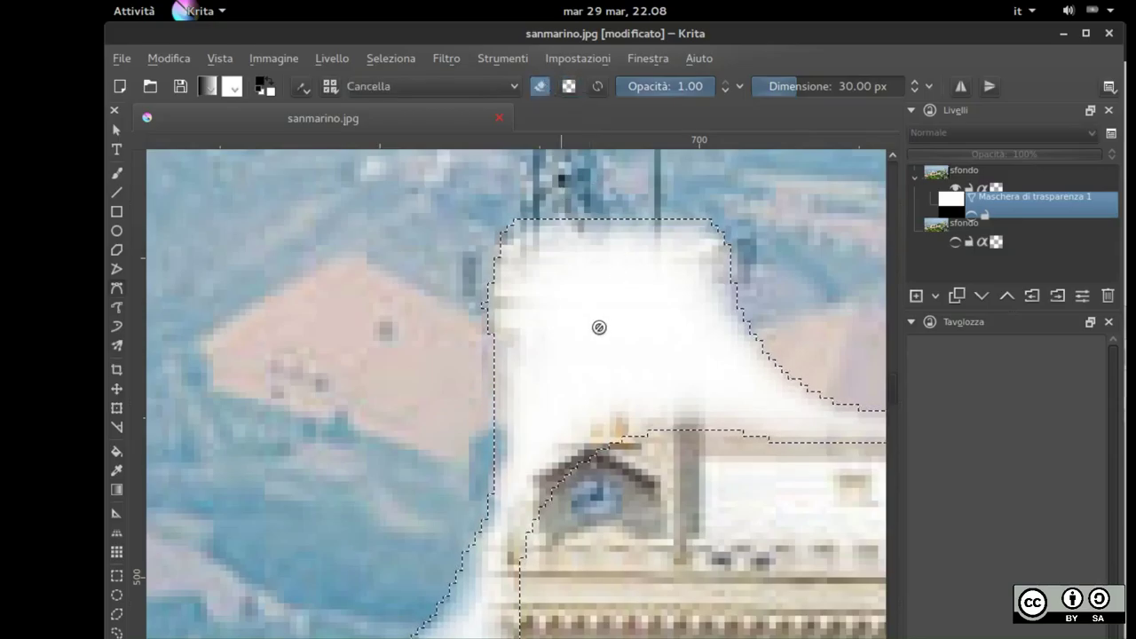
Delete the white area inside the selection on the top sfondo and show the lower sfondo
left_click(965, 180)
key("Delete")
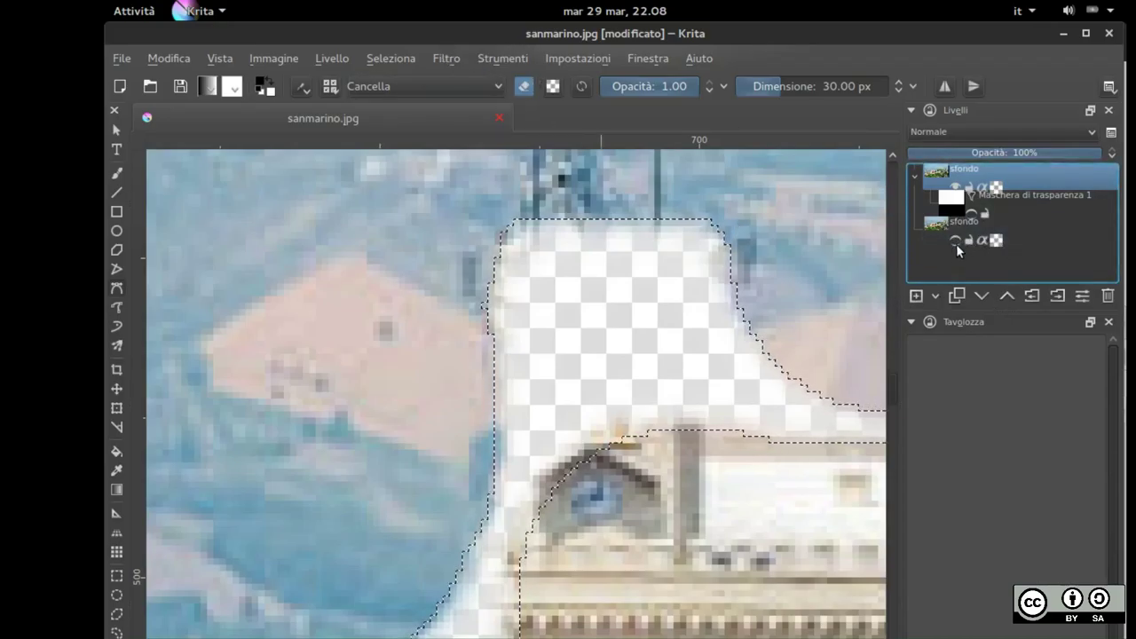
left_click(957, 241)
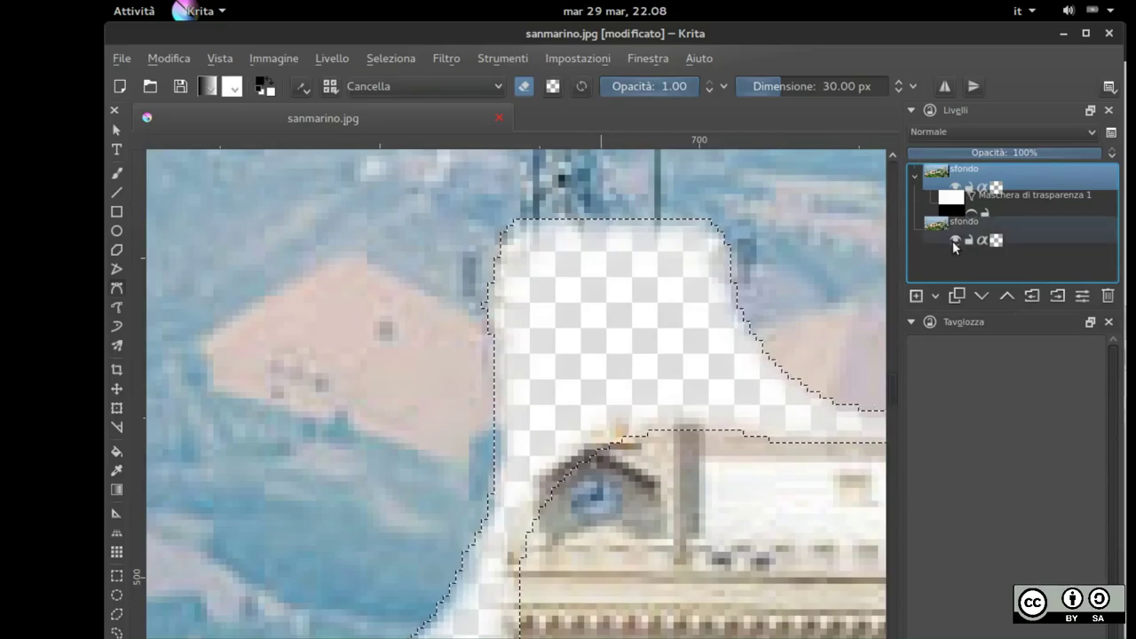
left_click(525, 87)
left_click(525, 89)
left_click(525, 89)
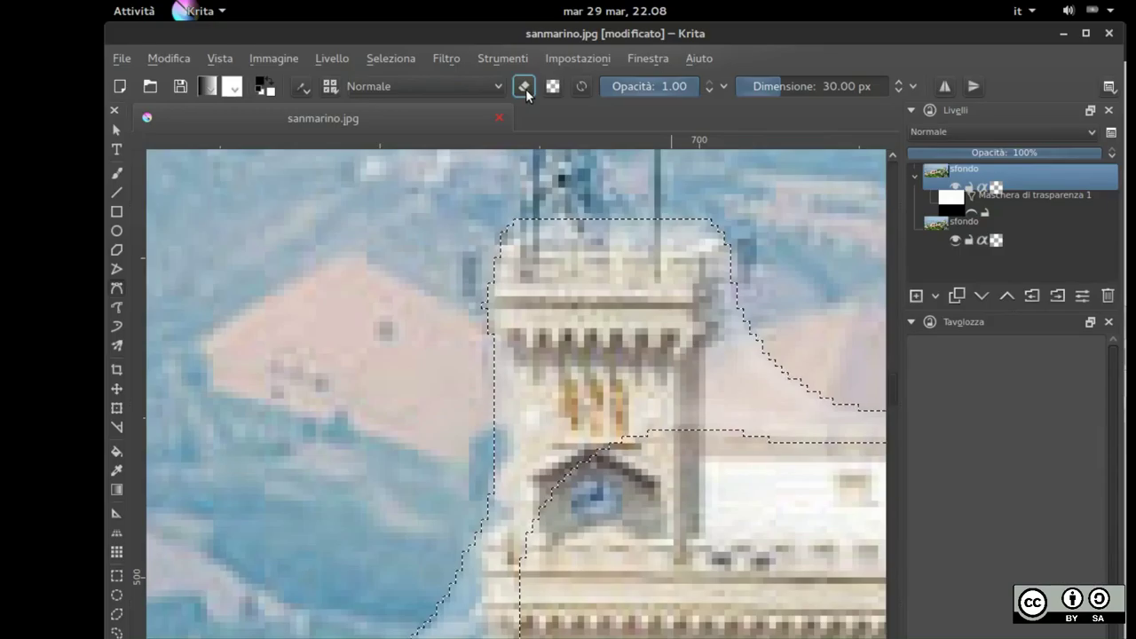
left_click(525, 88)
Hide the lower sfondo to check the cleared area, then show it again
left_click(934, 206)
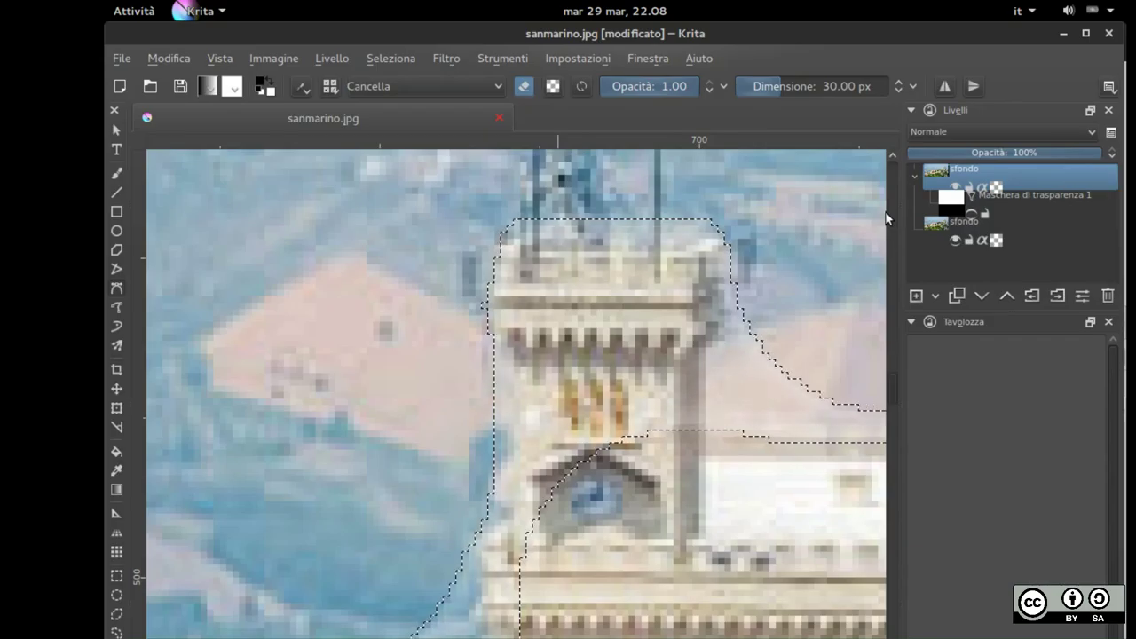
left_click(957, 239)
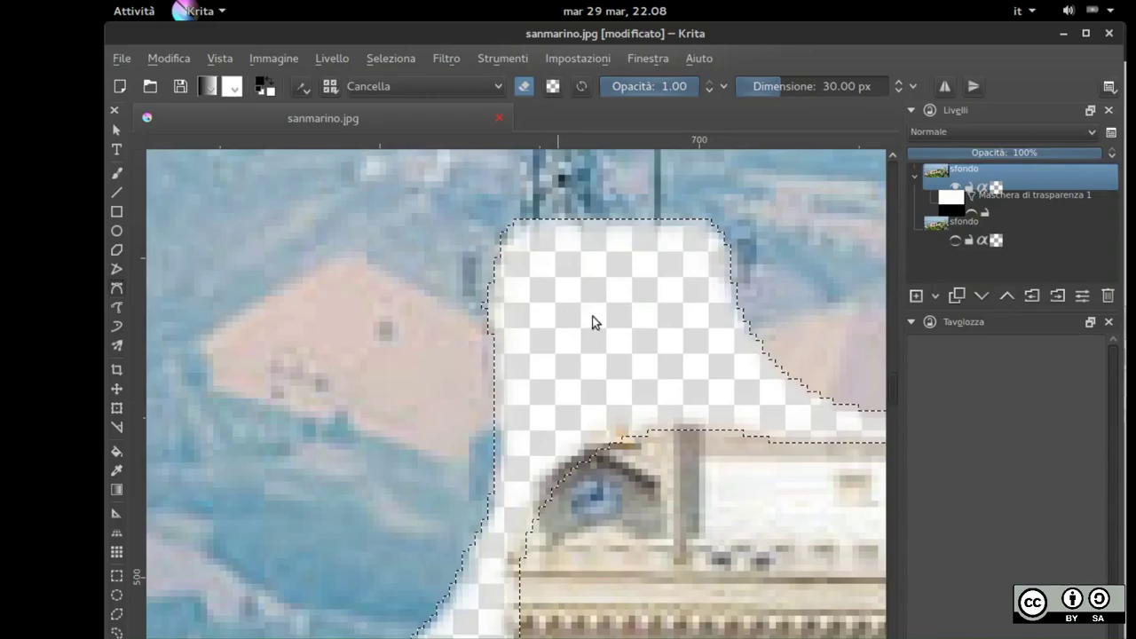
left_click(928, 197)
left_click(957, 233)
left_click(957, 241)
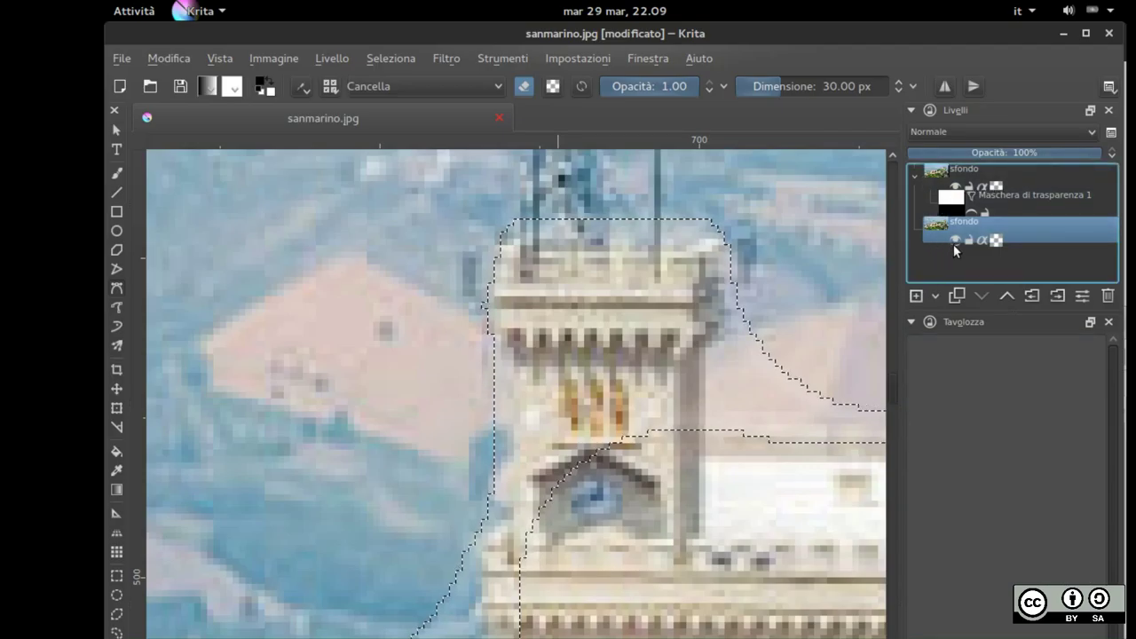
Select the upper sfondo and hide the lower sfondo to expose gaps along the selection edge
scroll(609, 391, "down", 8)
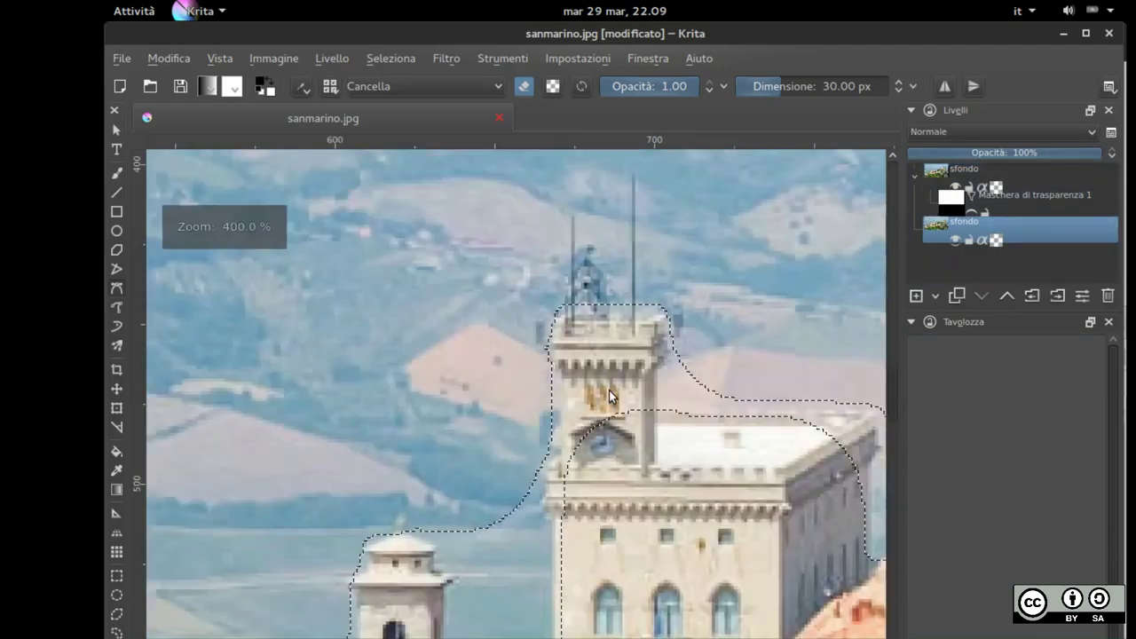
scroll(609, 395, "up", 1)
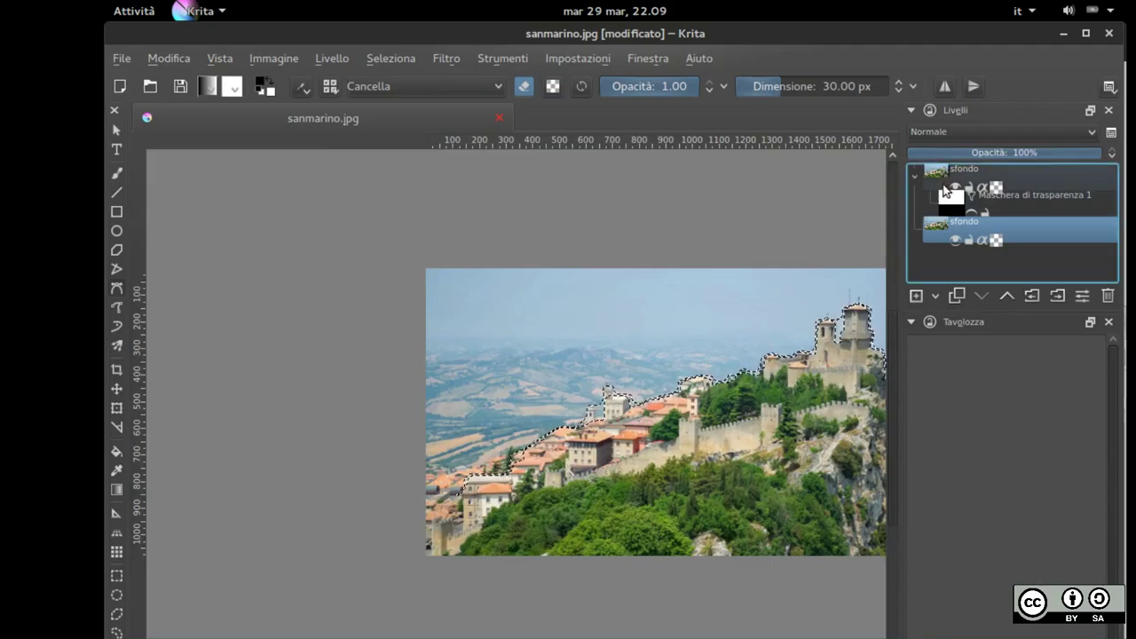
left_click(956, 173)
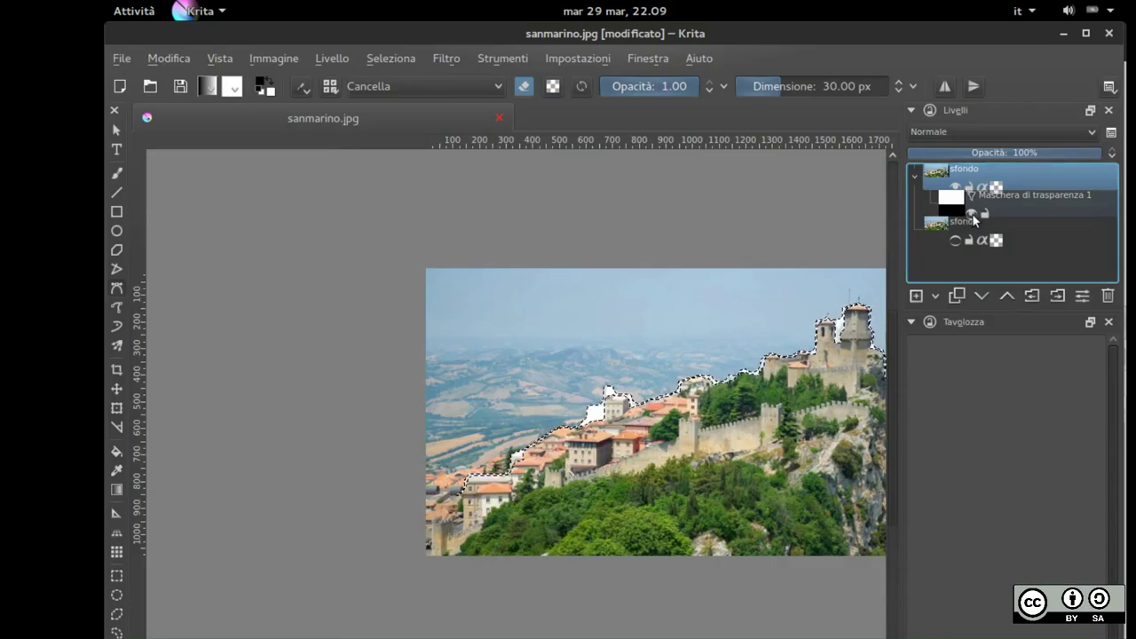
left_click(955, 240)
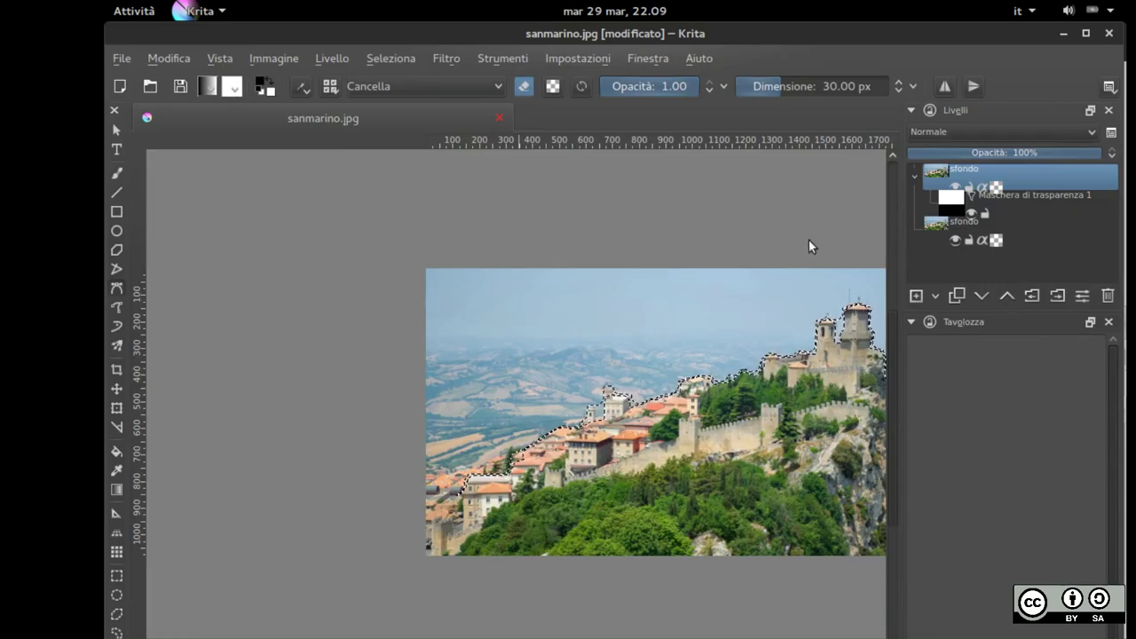
left_click(956, 239)
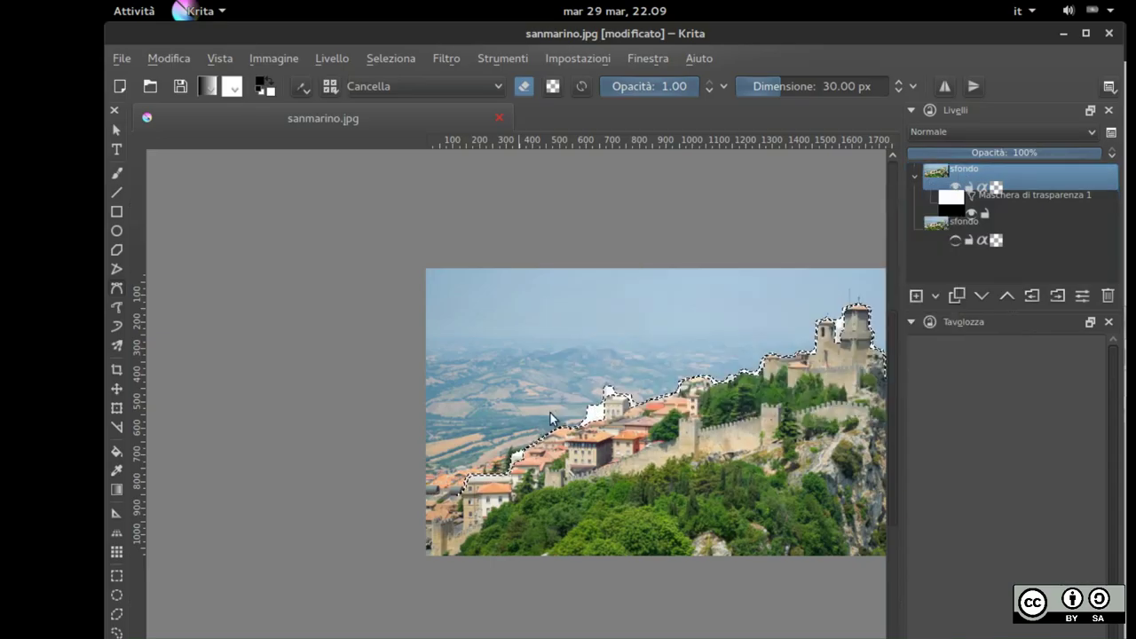
left_click(522, 88)
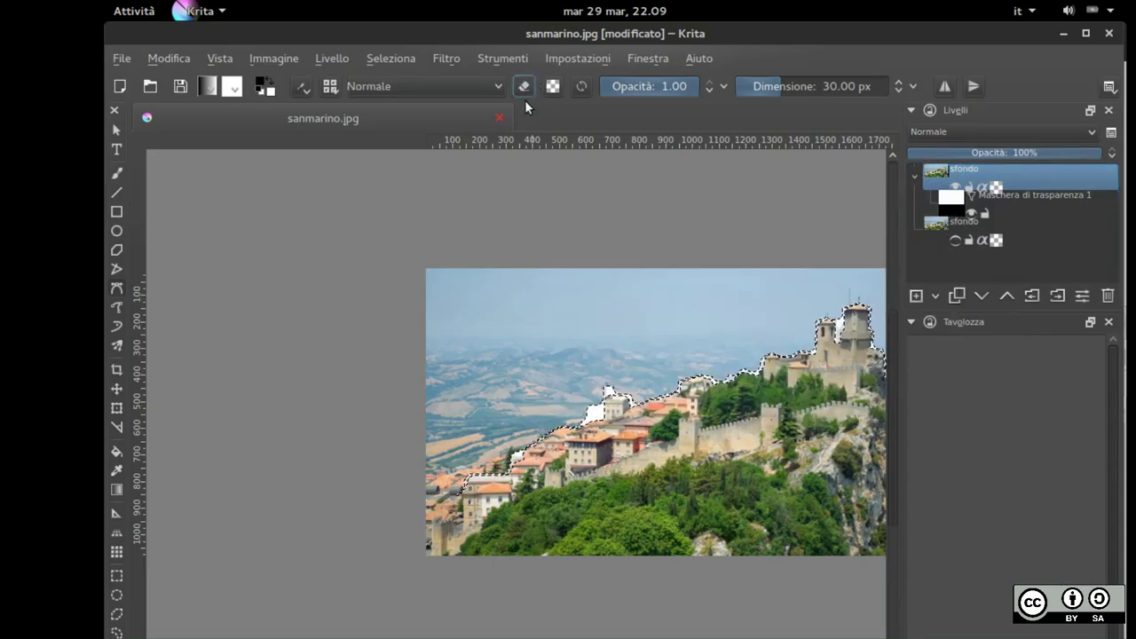
left_click(523, 88)
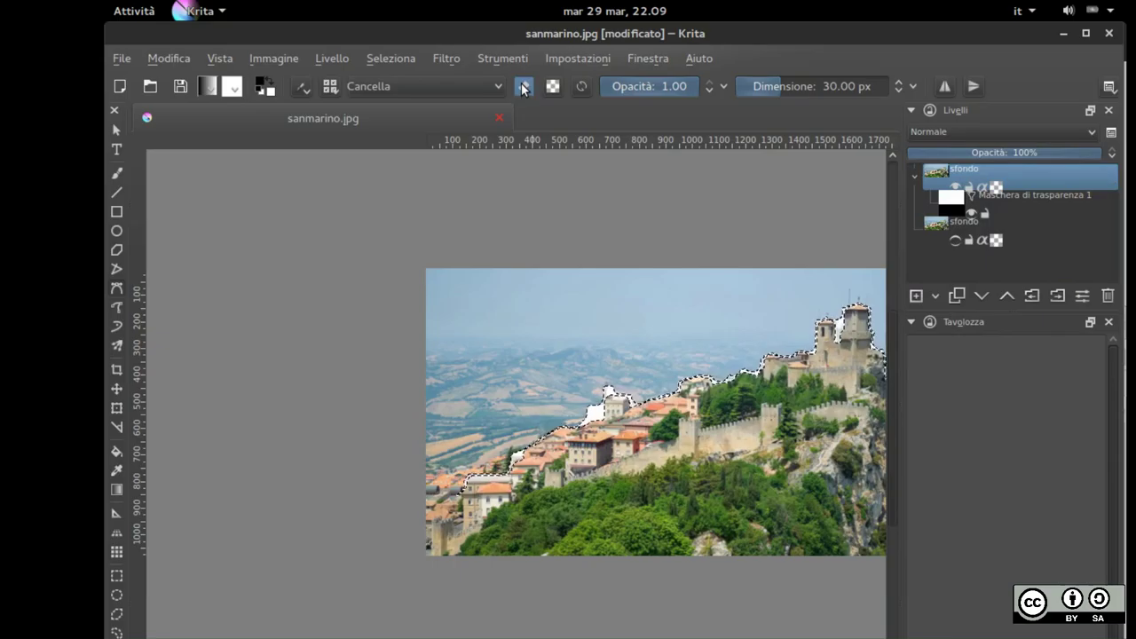
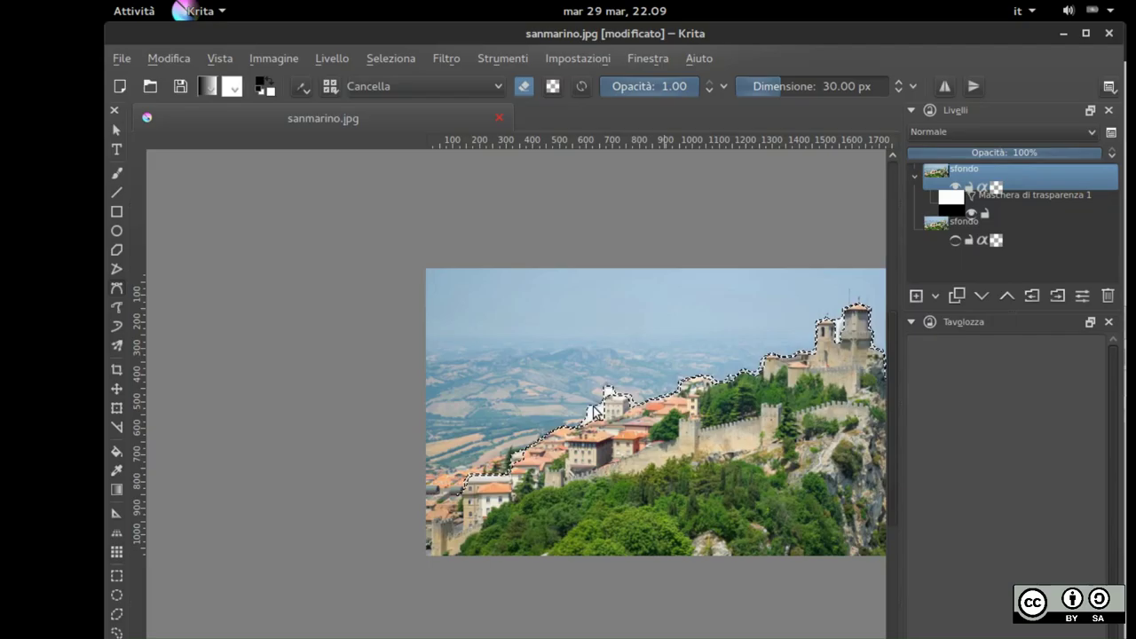
Select the transparency mask and view it on its own
left_click(1001, 258)
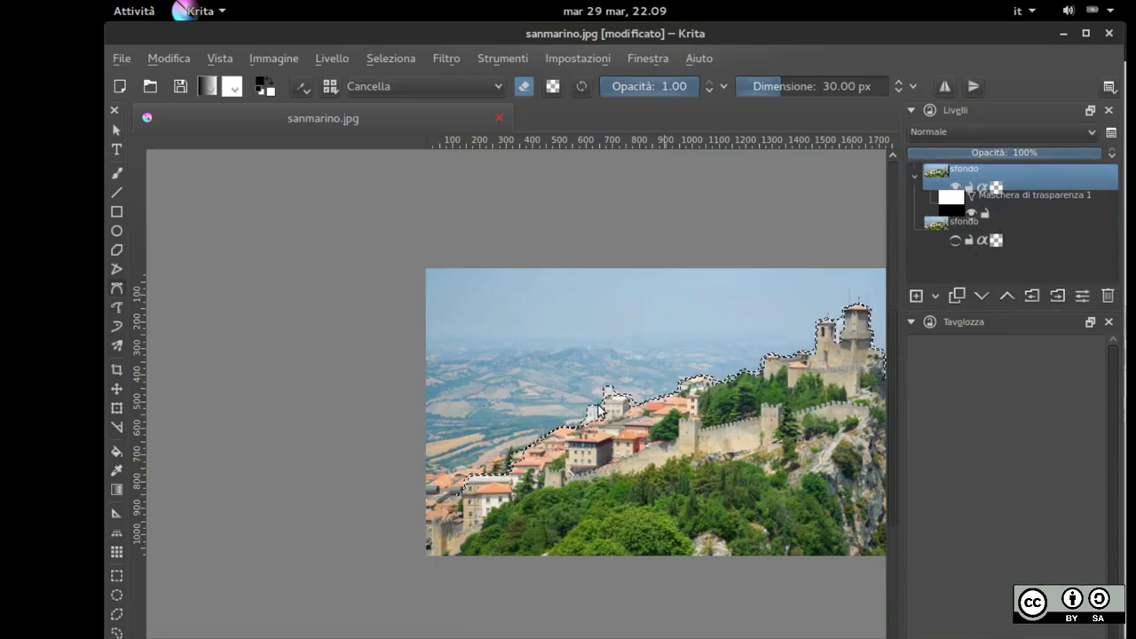
scroll(701, 398, "down", 1)
scroll(622, 415, "up", 5)
scroll(599, 415, "up", 1)
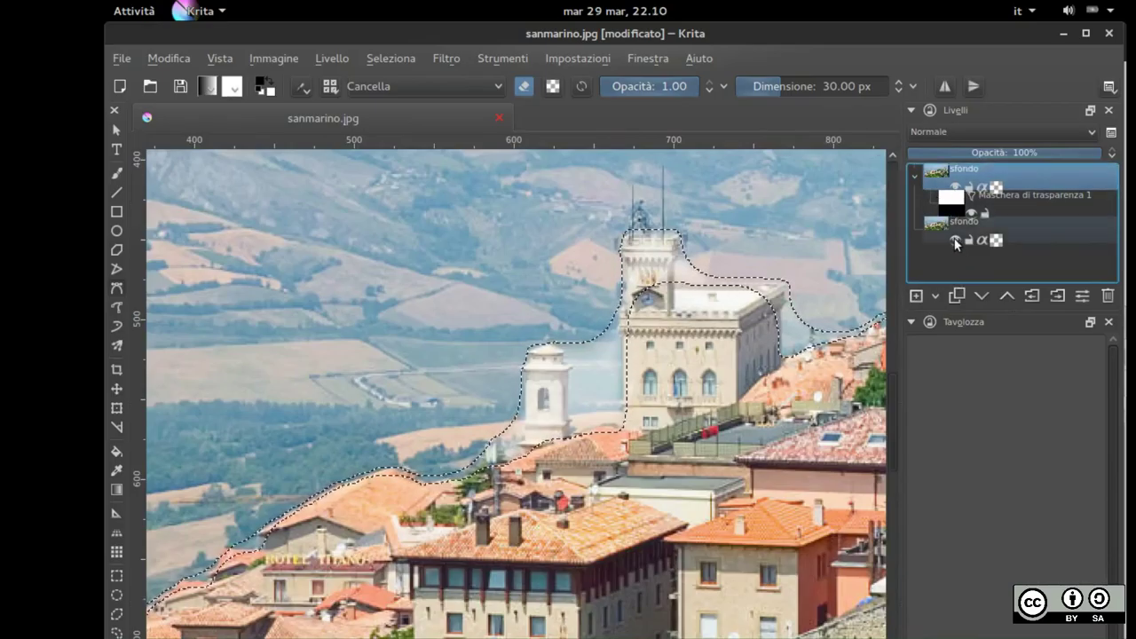
left_click(1024, 199)
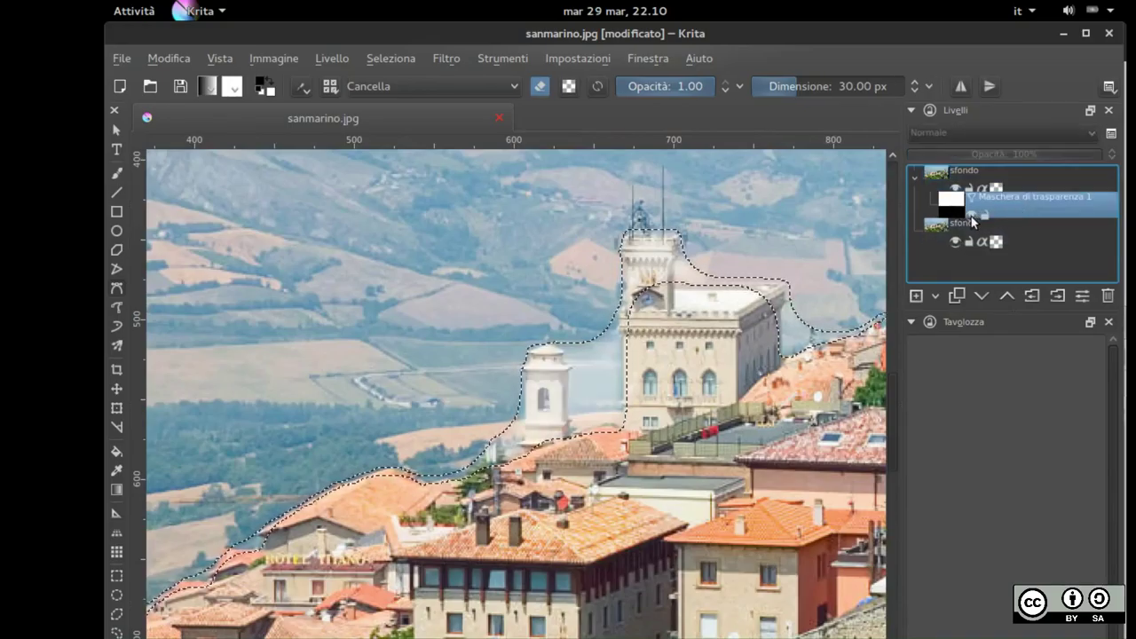
right_click(1002, 197)
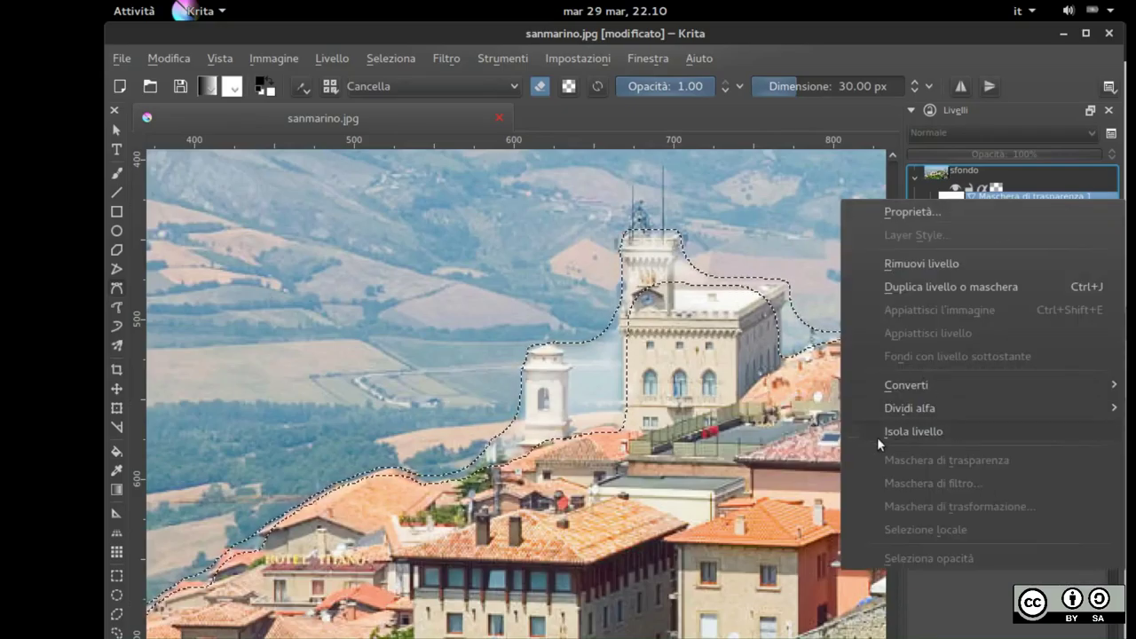
left_click(853, 431)
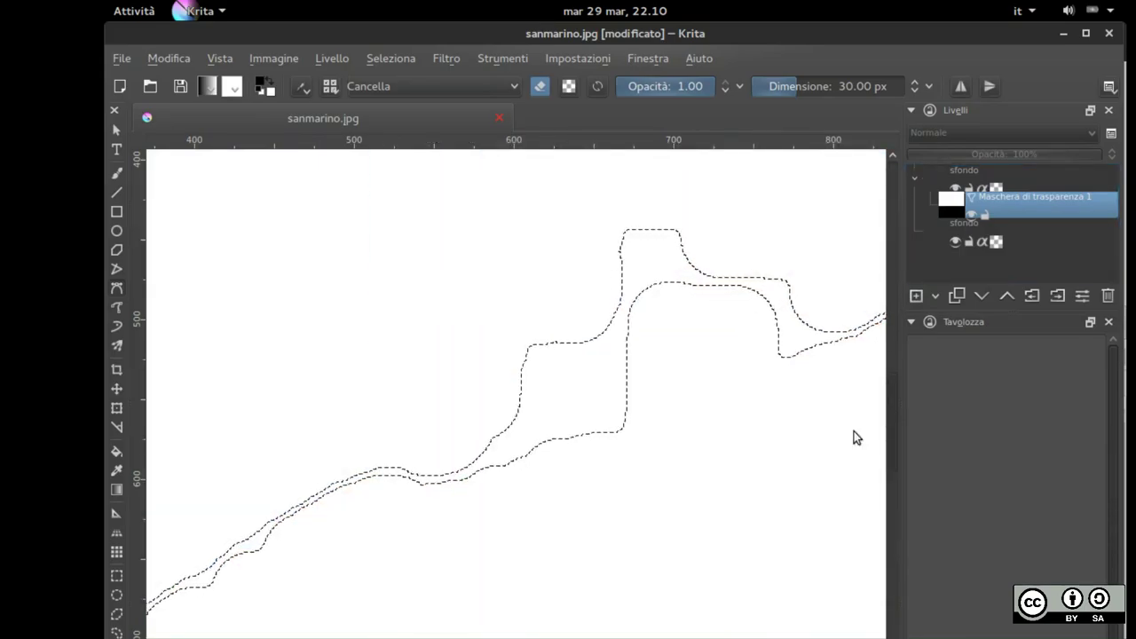
Back on the top sfondo layer, pan to the castle and test brush erasing and lower-layer visibility
left_click(927, 170)
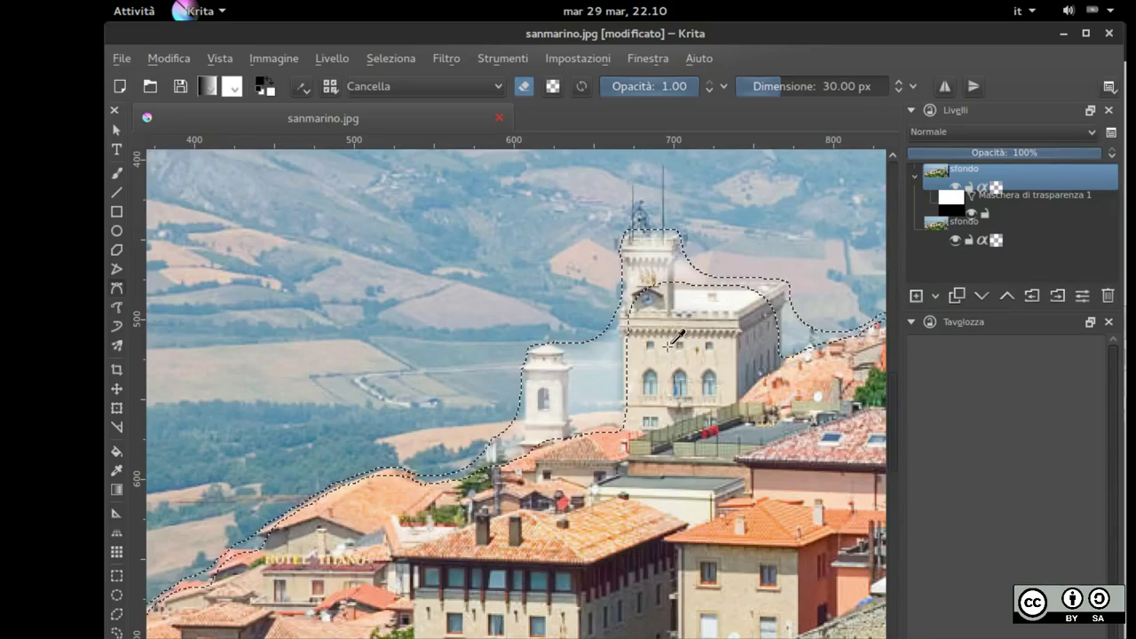
scroll(644, 364, "down", 2)
scroll(644, 364, "down", 1)
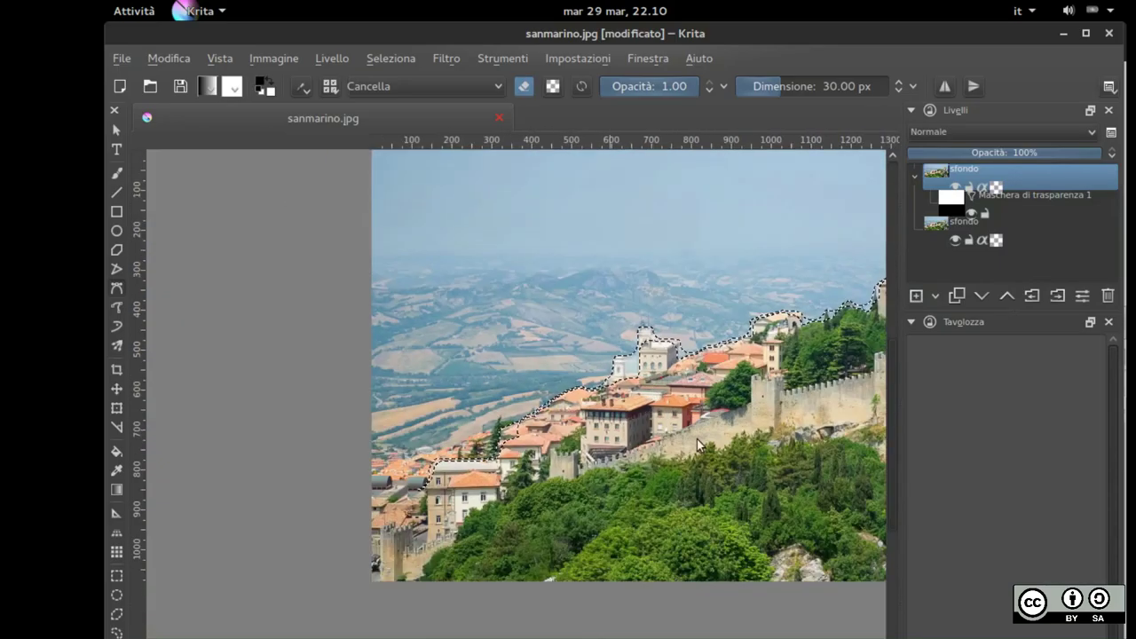
left_click_drag(712, 565, 409, 599)
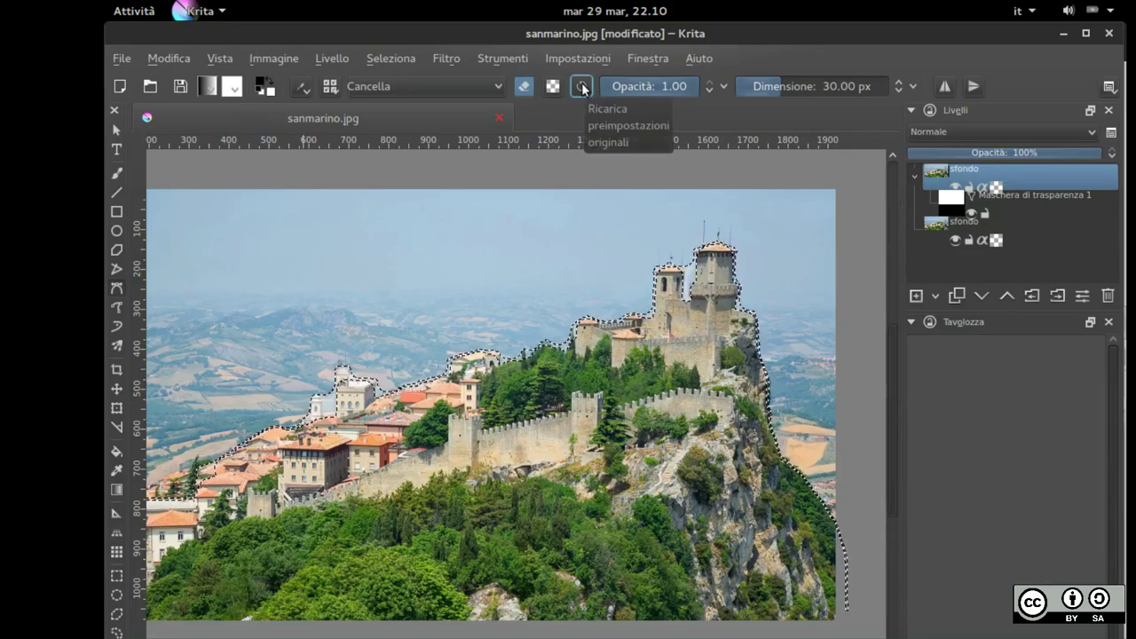
left_click(526, 87)
left_click(526, 88)
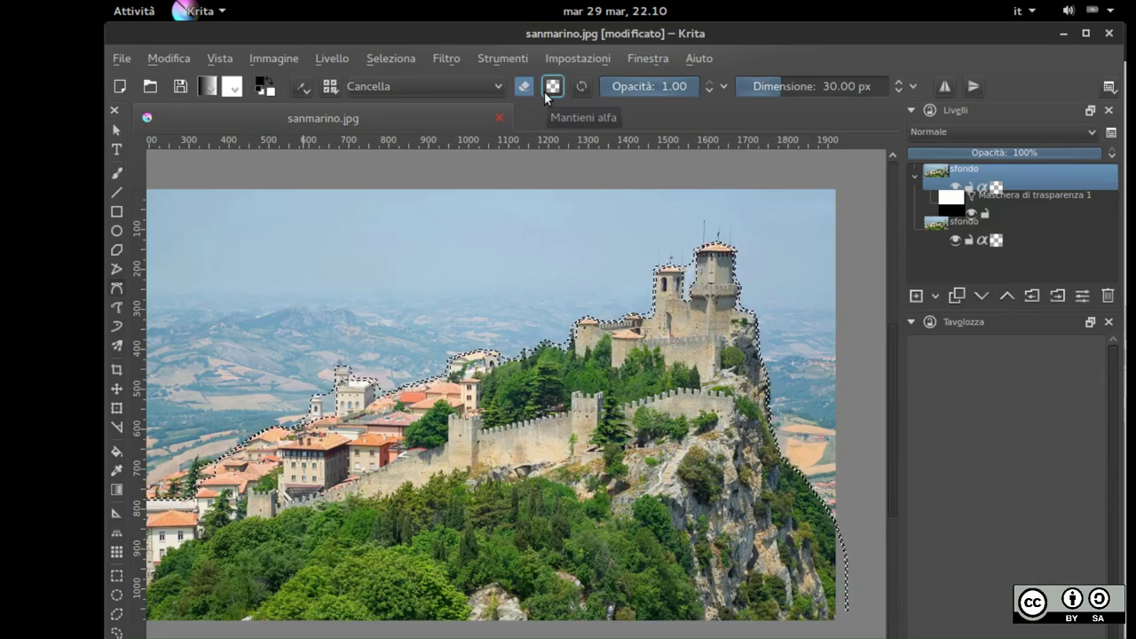
left_click(954, 238)
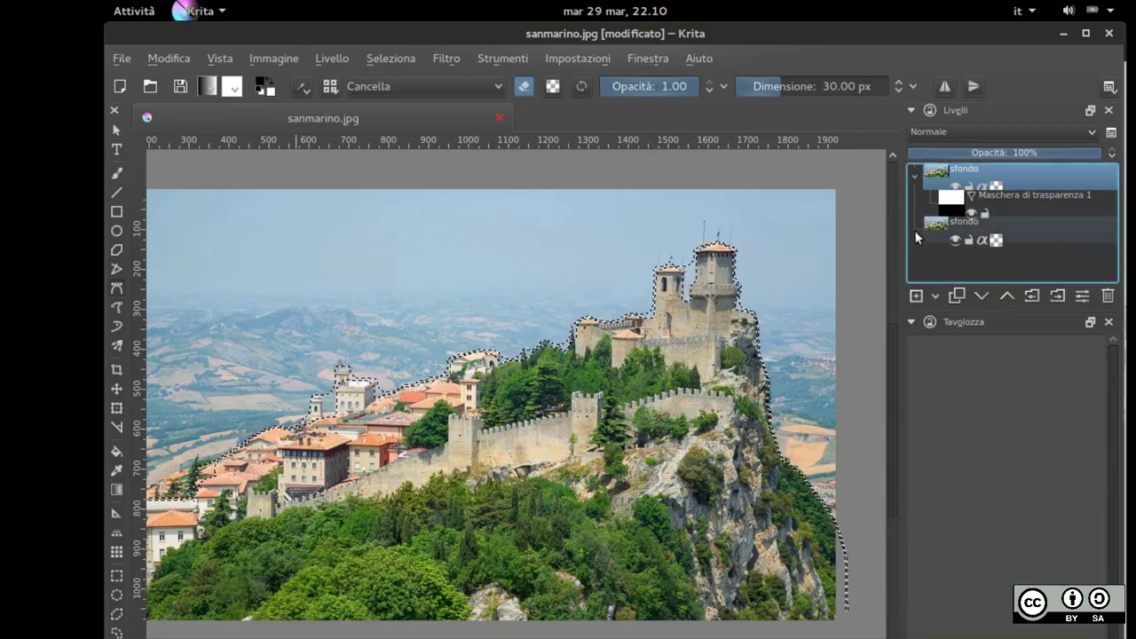
left_click(954, 238)
Hide and then restore the toolbox, and recentre the photo view
left_click_drag(615, 163, 485, 197)
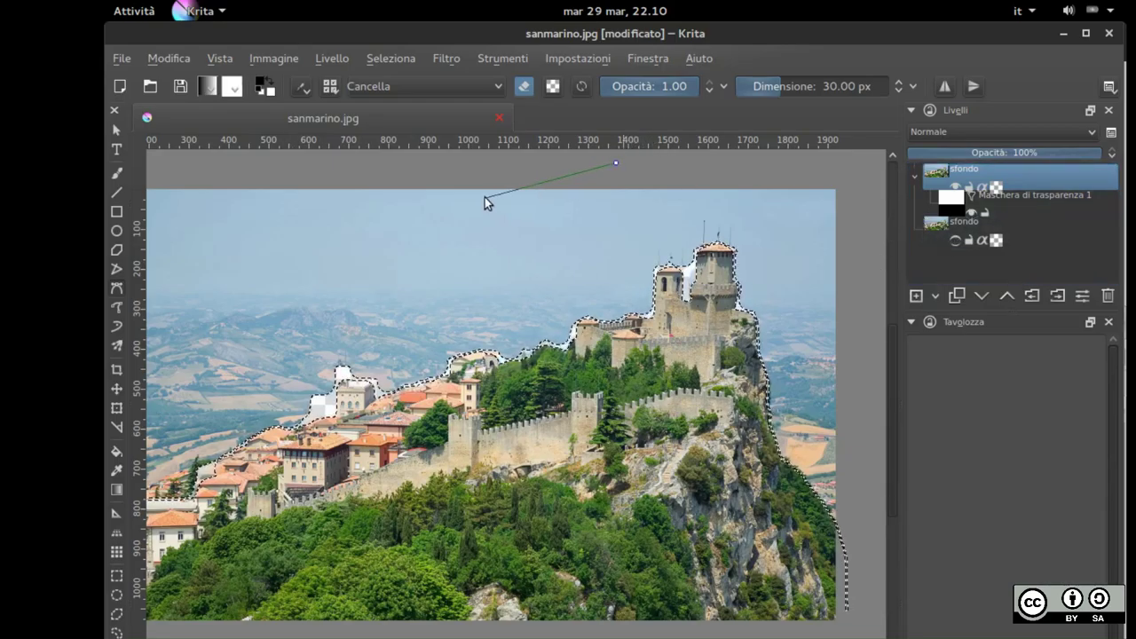
left_click(113, 109)
left_click_drag(333, 180, 831, 181)
left_click_drag(175, 102, 633, 183)
left_click(648, 58)
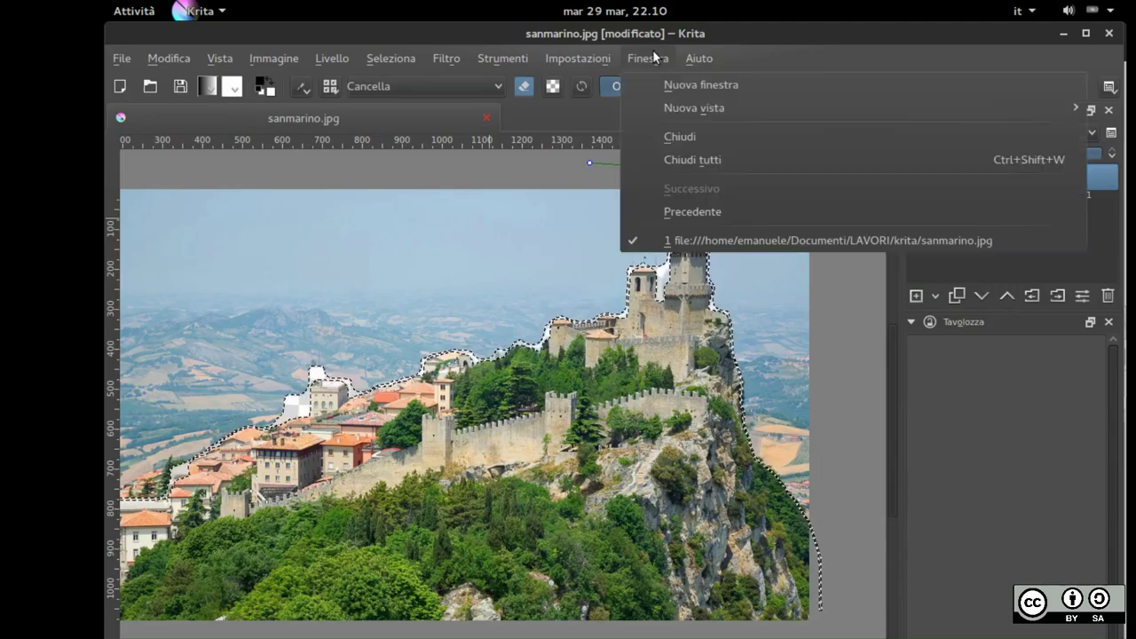
mouse_move(580, 61)
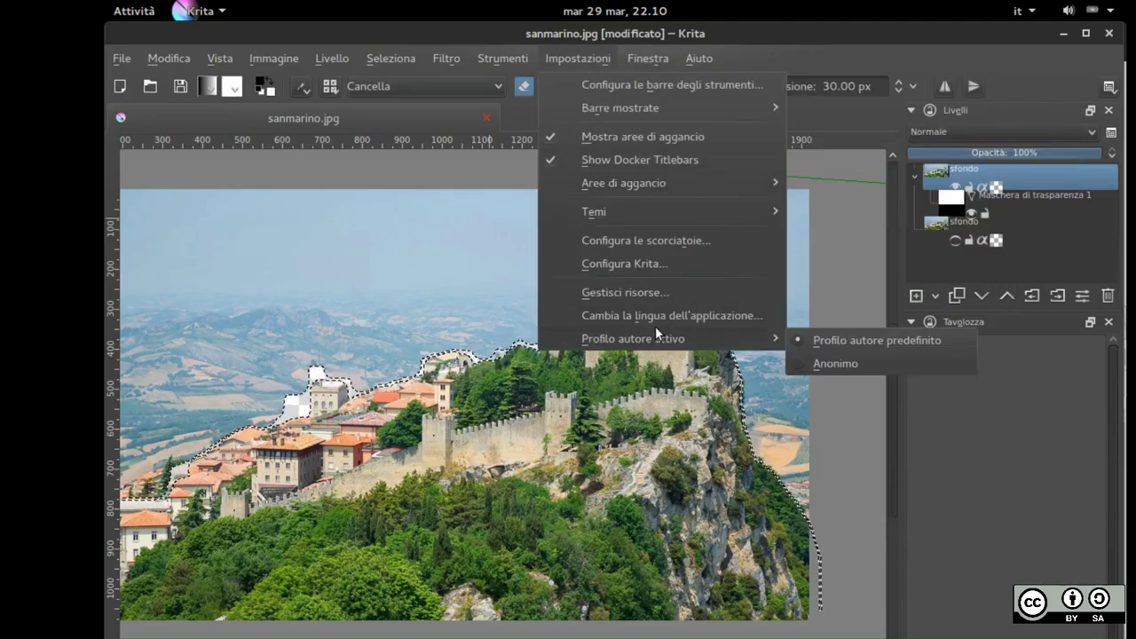
mouse_move(632, 181)
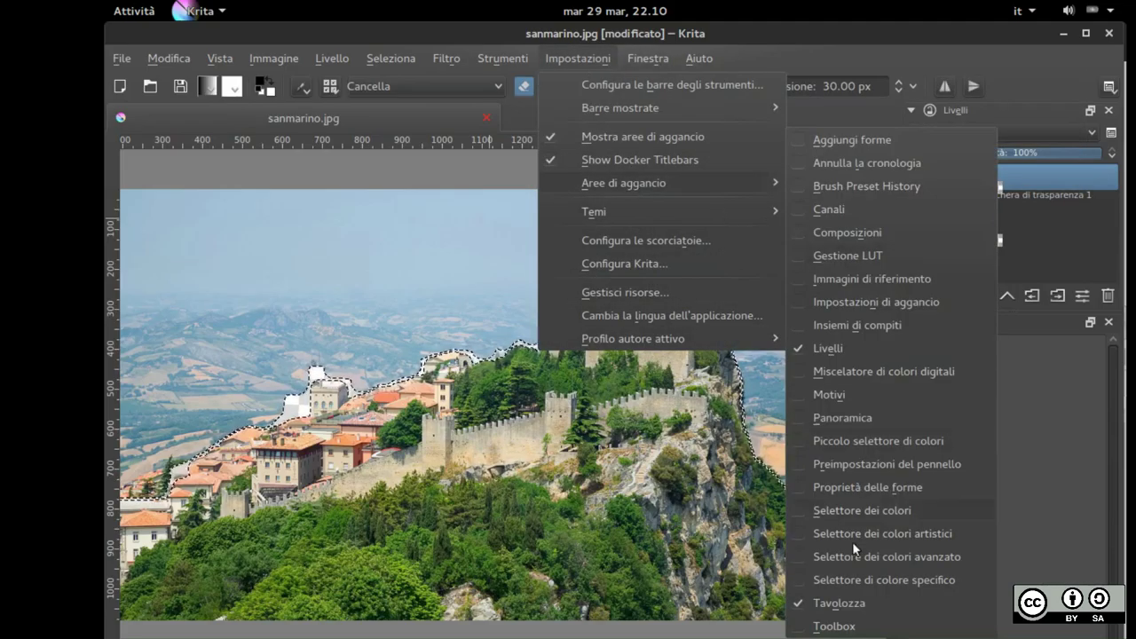
left_click(796, 626)
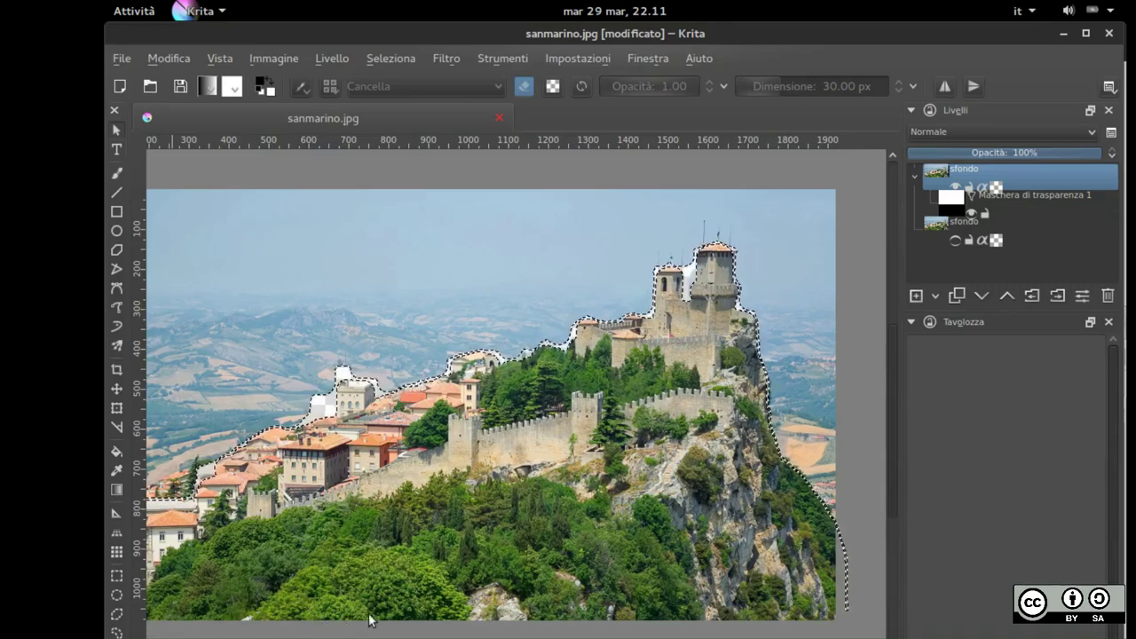
left_click_drag(460, 485, 516, 460)
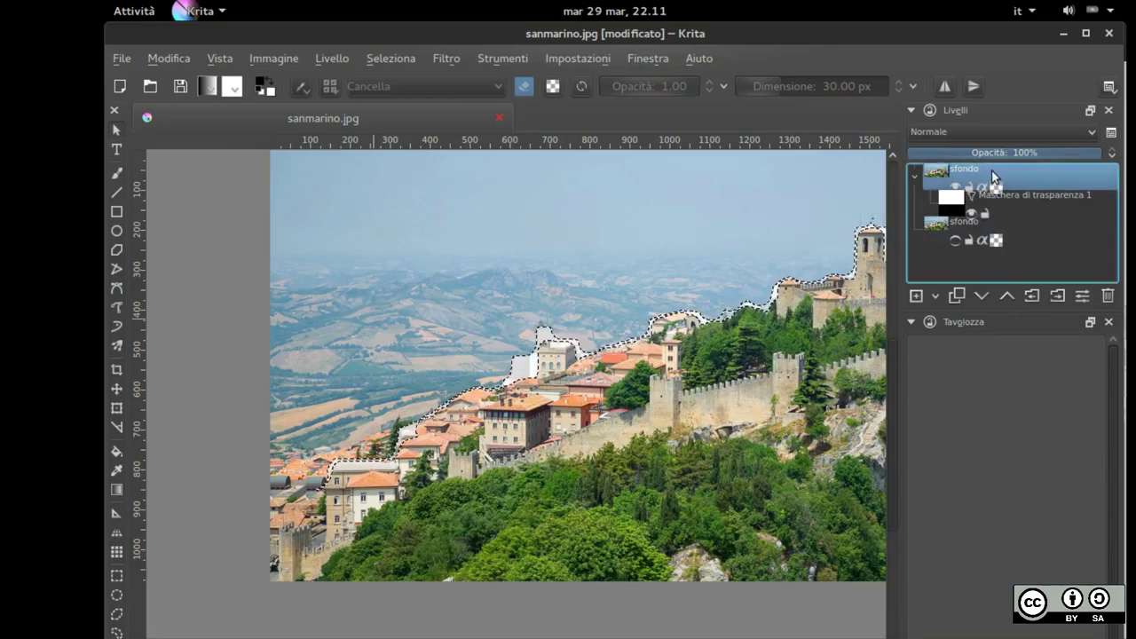
Rename the top photo layer to 'sanmarino'
double_click(954, 175)
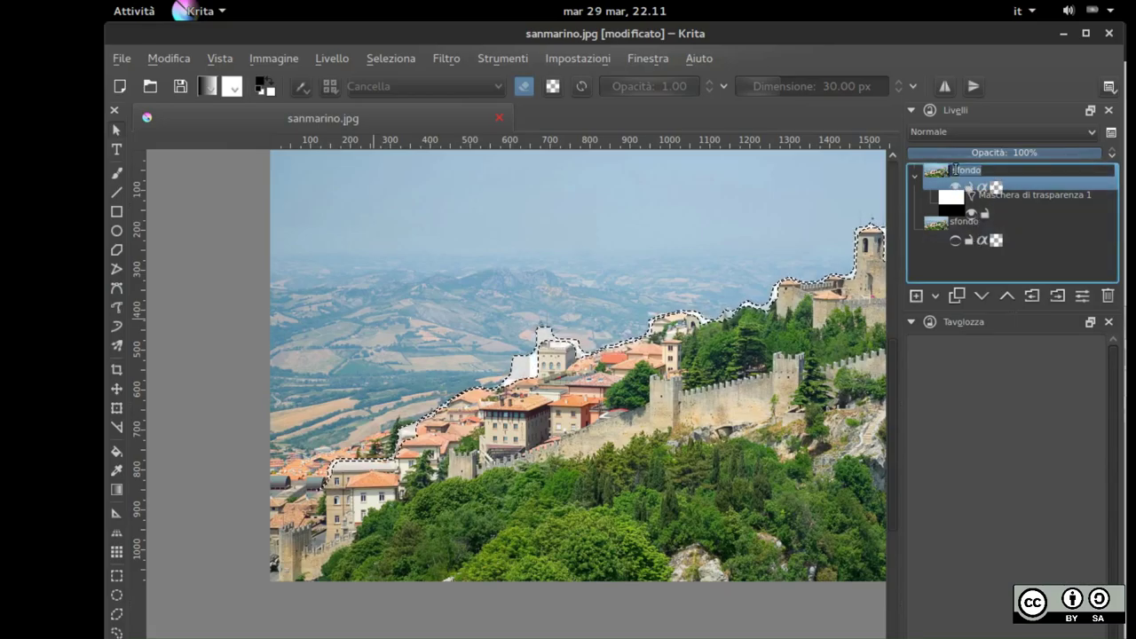
type("sanmarino")
key("Return")
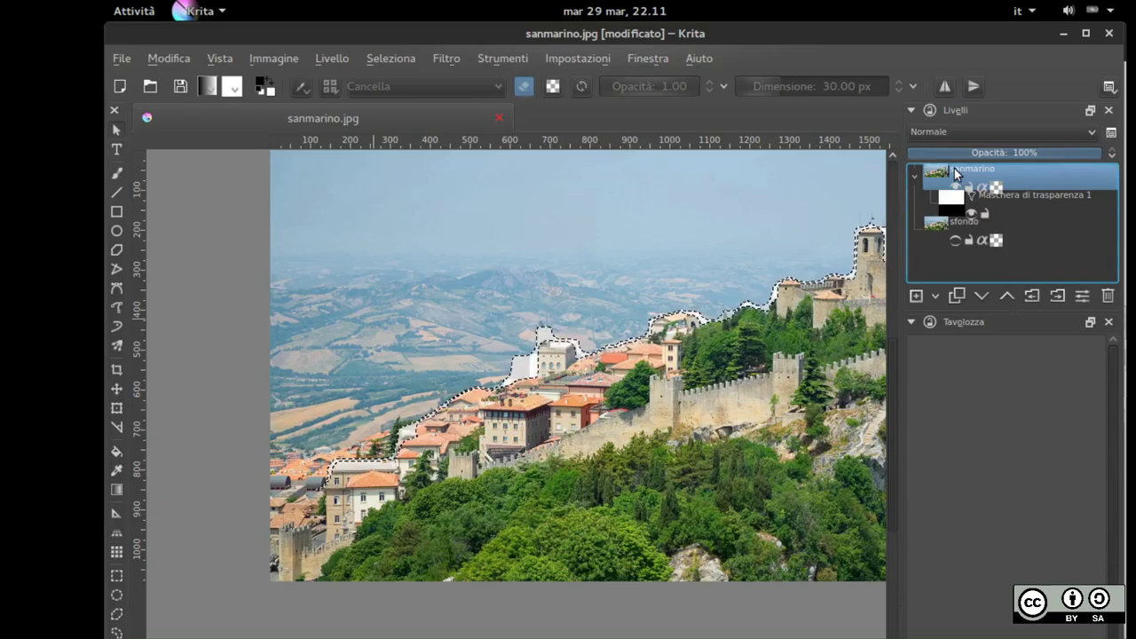
Outline the sky with a curve selection from the left edge around the castle
left_click(116, 291)
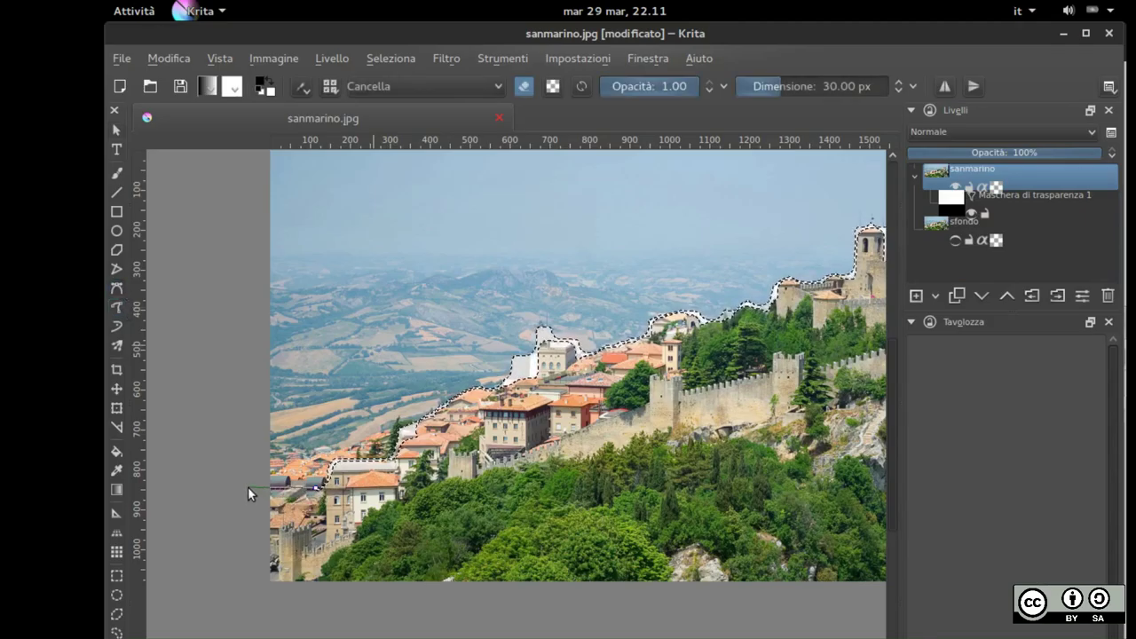
left_click_drag(268, 159, 277, 400)
left_click(216, 246)
left_click_drag(793, 311, 465, 227)
left_click(762, 195)
left_click(735, 561)
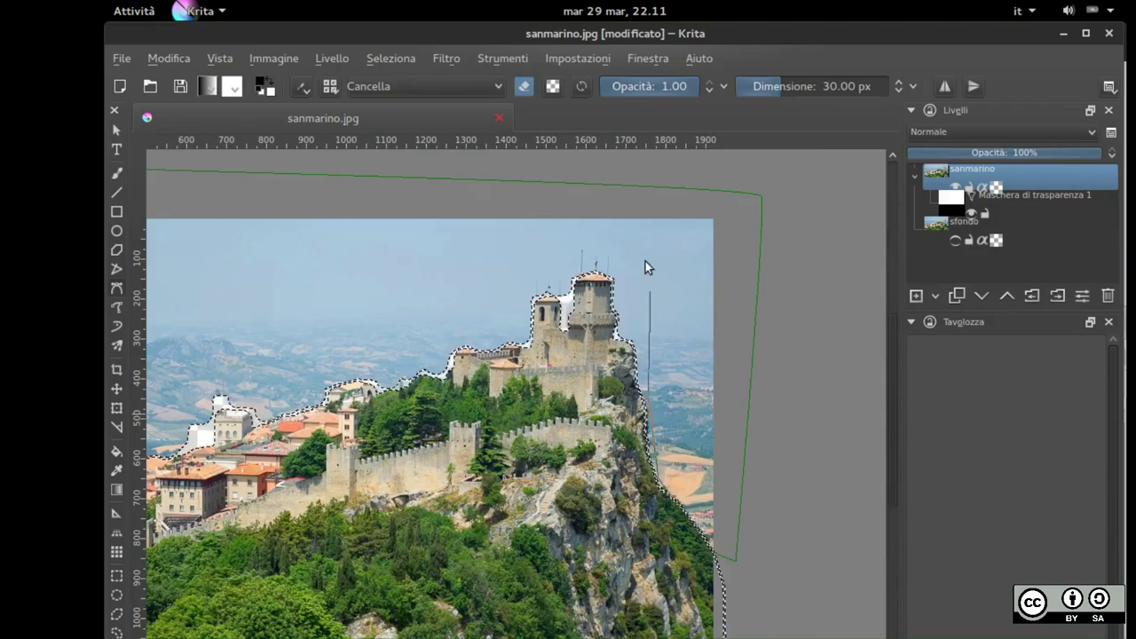
left_click(619, 260)
left_click(559, 267)
left_click(479, 329)
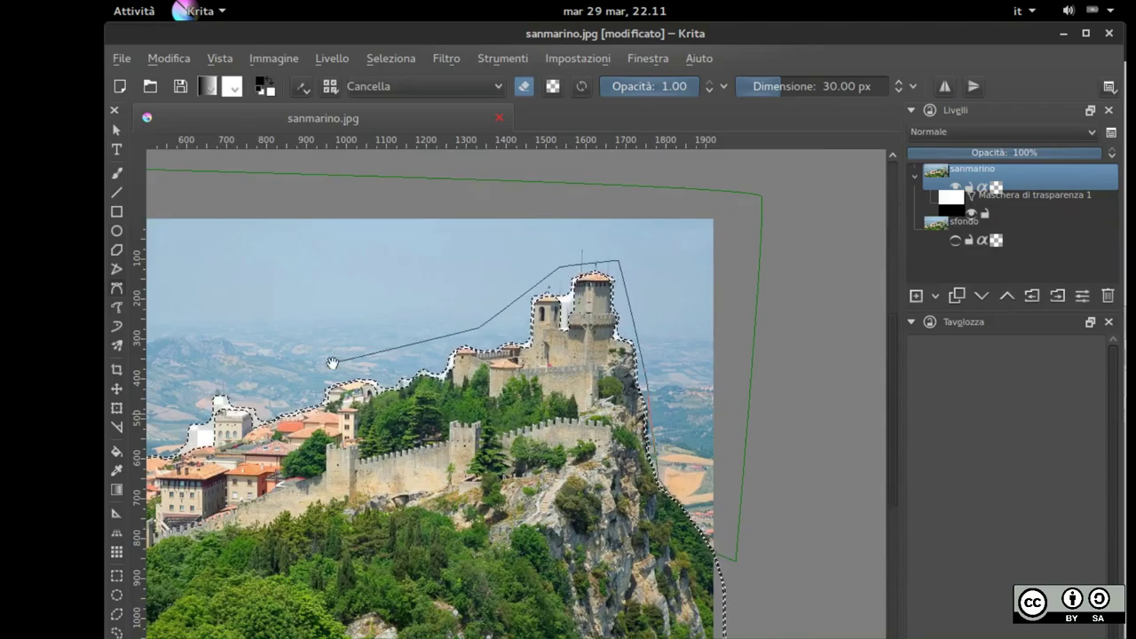
left_click_drag(331, 363, 483, 325)
left_click(463, 336)
left_click(383, 346)
left_click_drag(202, 454, 315, 450)
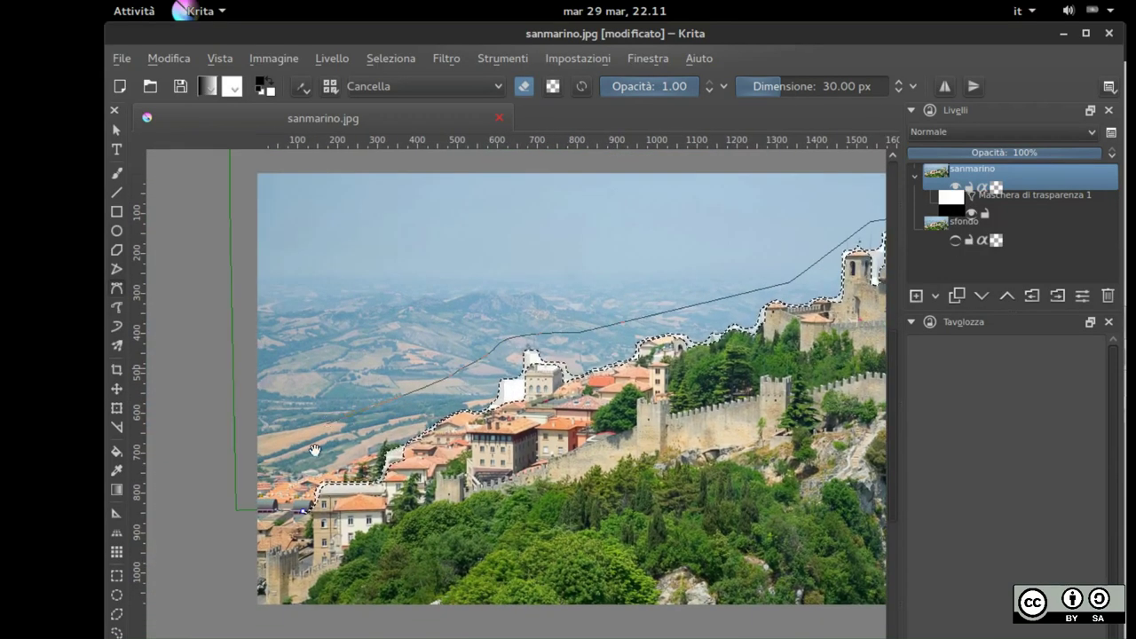
left_click(305, 513)
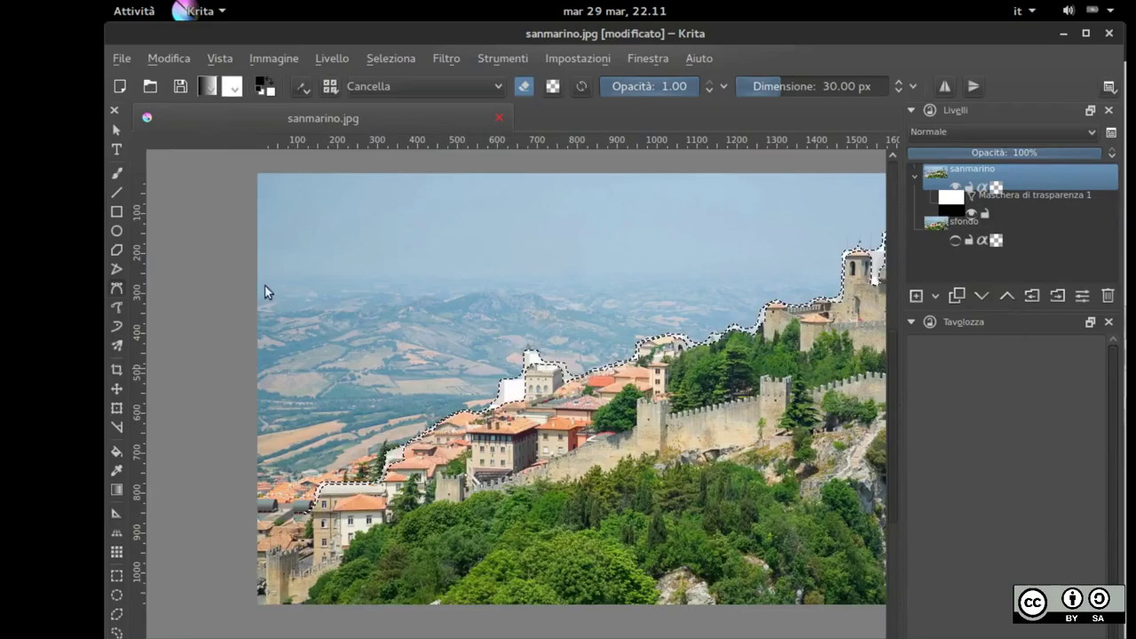
Redo the sky outline as a polygonal selection around the castle towers and town rooftops
left_click(119, 289)
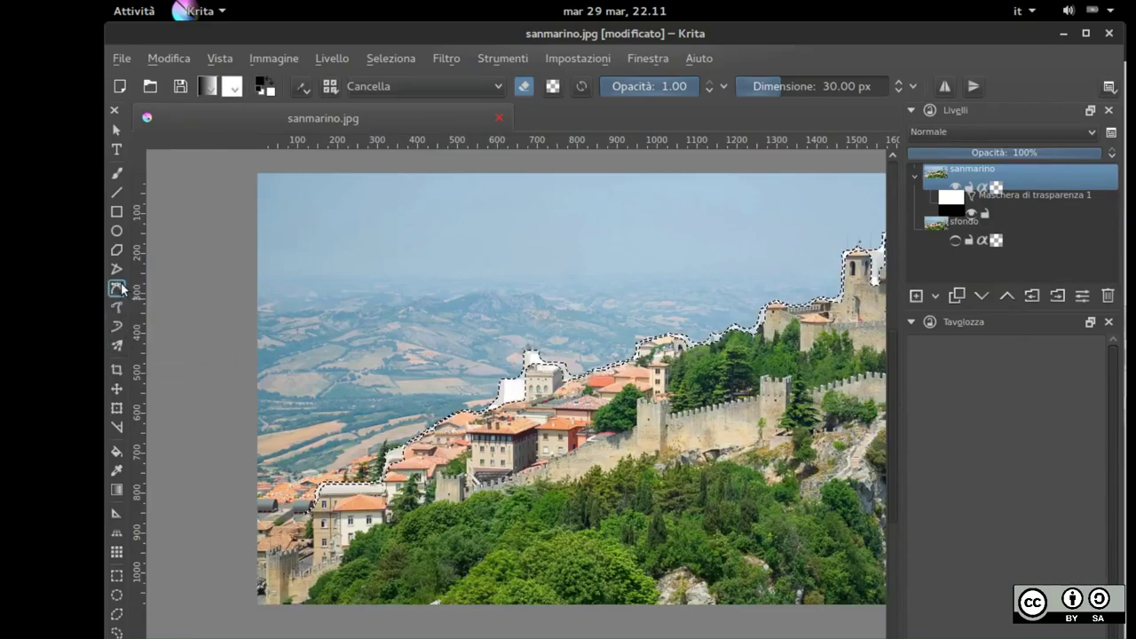
left_click(250, 510)
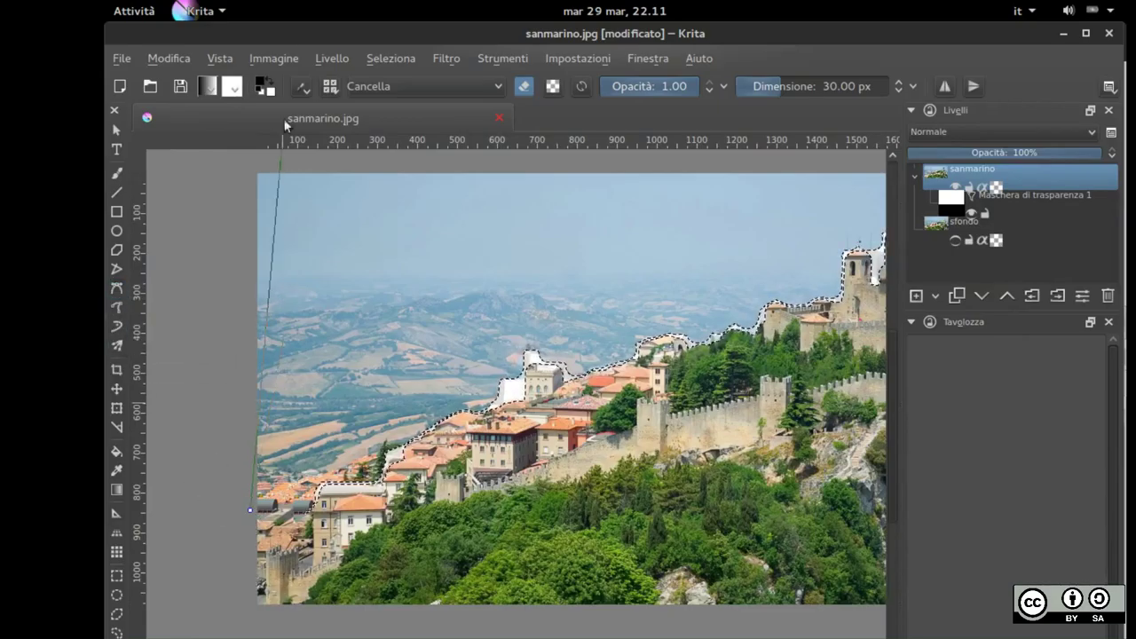
left_click(253, 168)
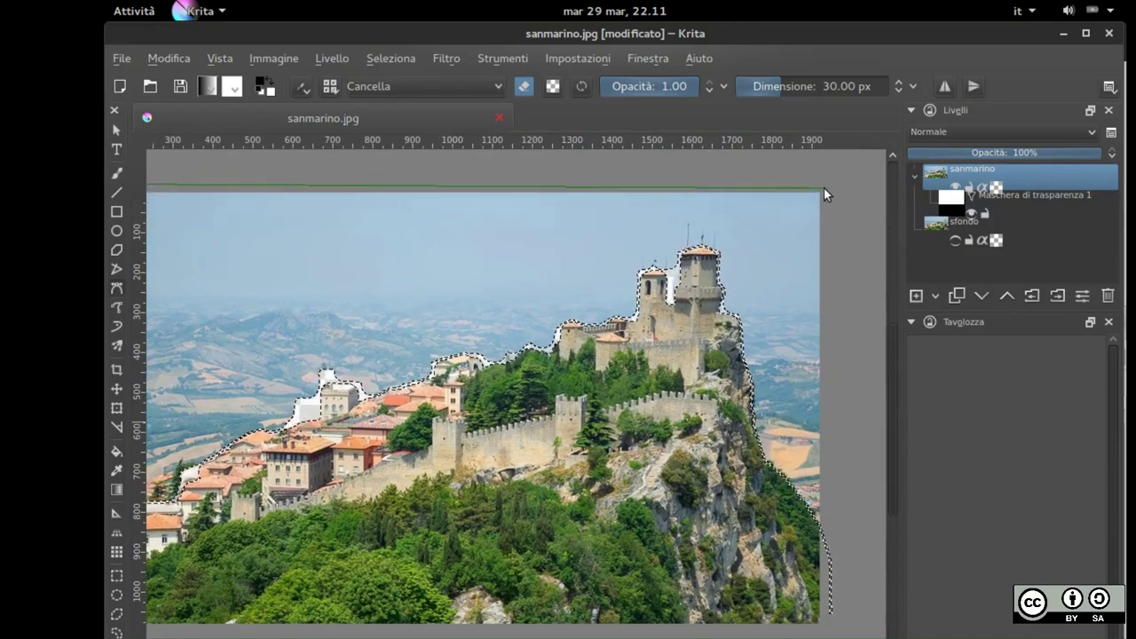
left_click(823, 188)
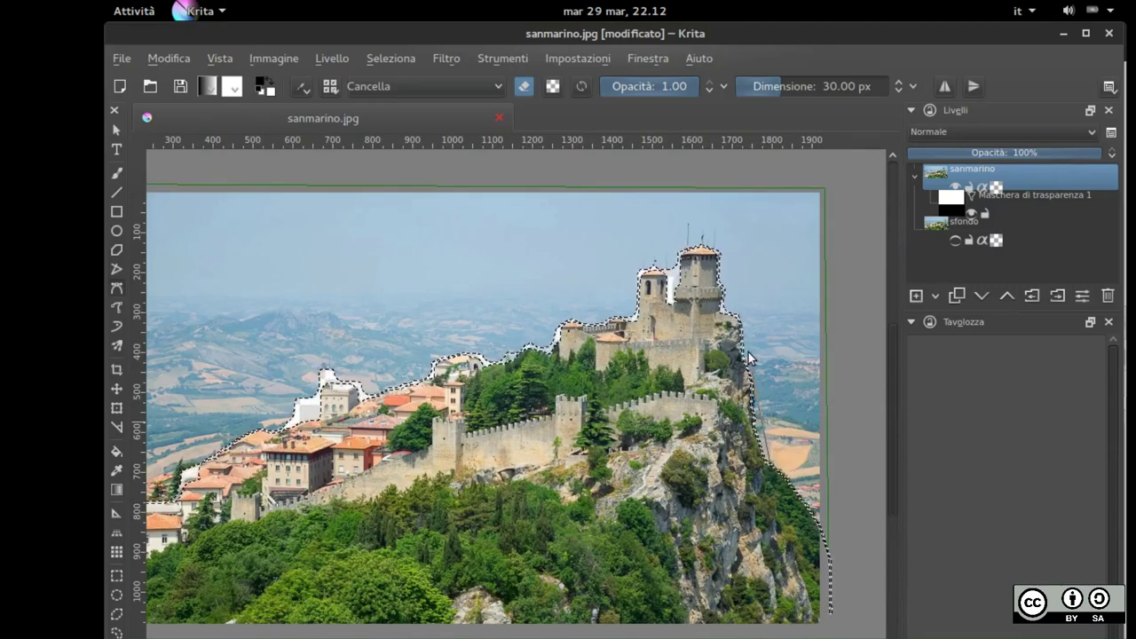
left_click(737, 253)
left_click(695, 237)
left_click(519, 296)
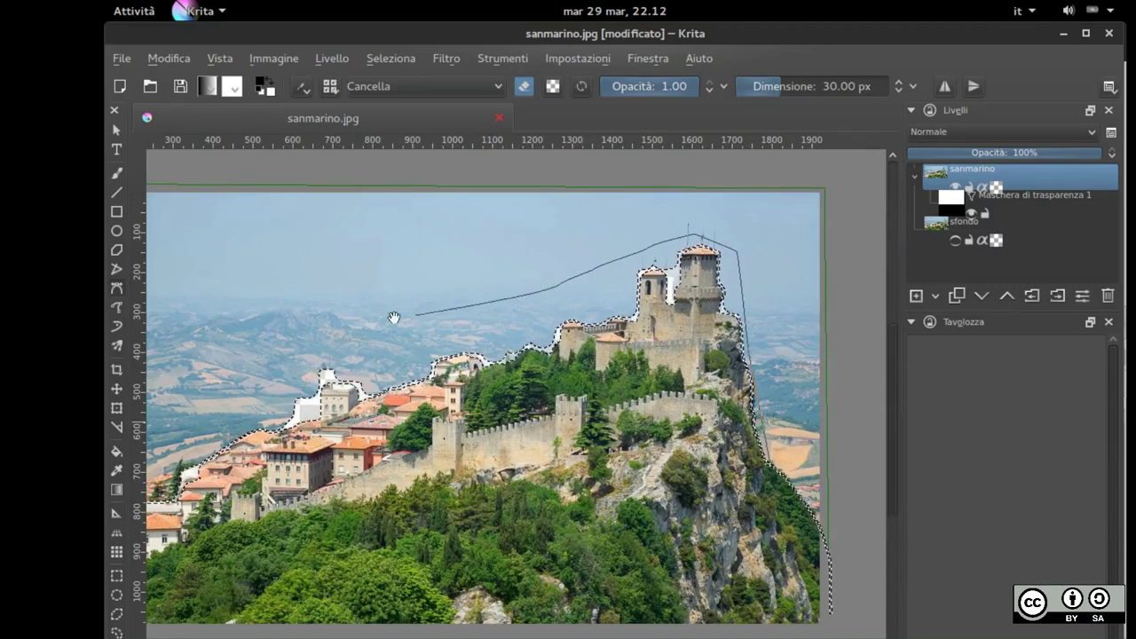
left_click_drag(394, 318, 502, 318)
left_click(401, 375)
left_click(368, 417)
left_click_drag(247, 480, 294, 435)
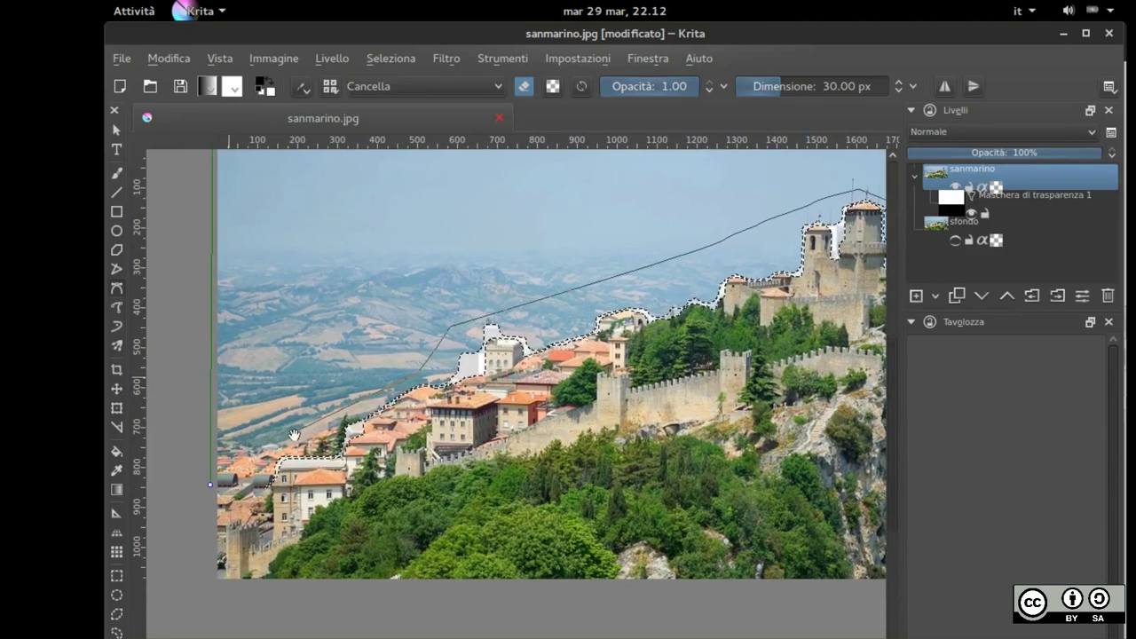
left_click(212, 485)
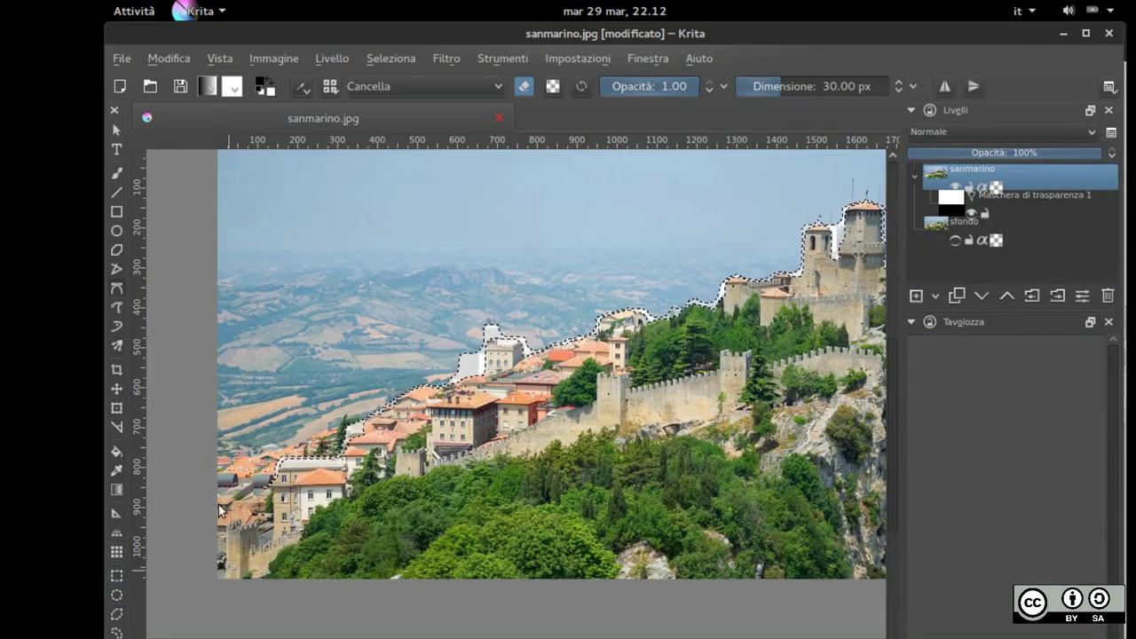
mouse_move(213, 486)
left_mouse_down()
mouse_move(217, 347)
mouse_move(367, 374)
mouse_move(330, 459)
mouse_move(286, 455)
mouse_move(259, 493)
left_mouse_up()
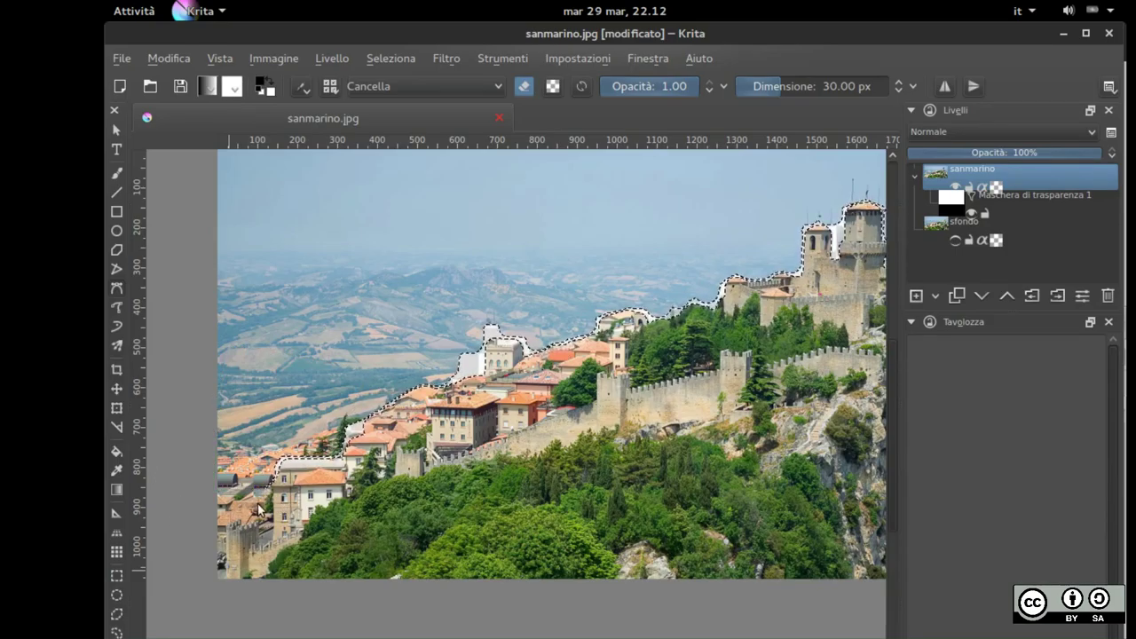
scroll(213, 519, "up", 4)
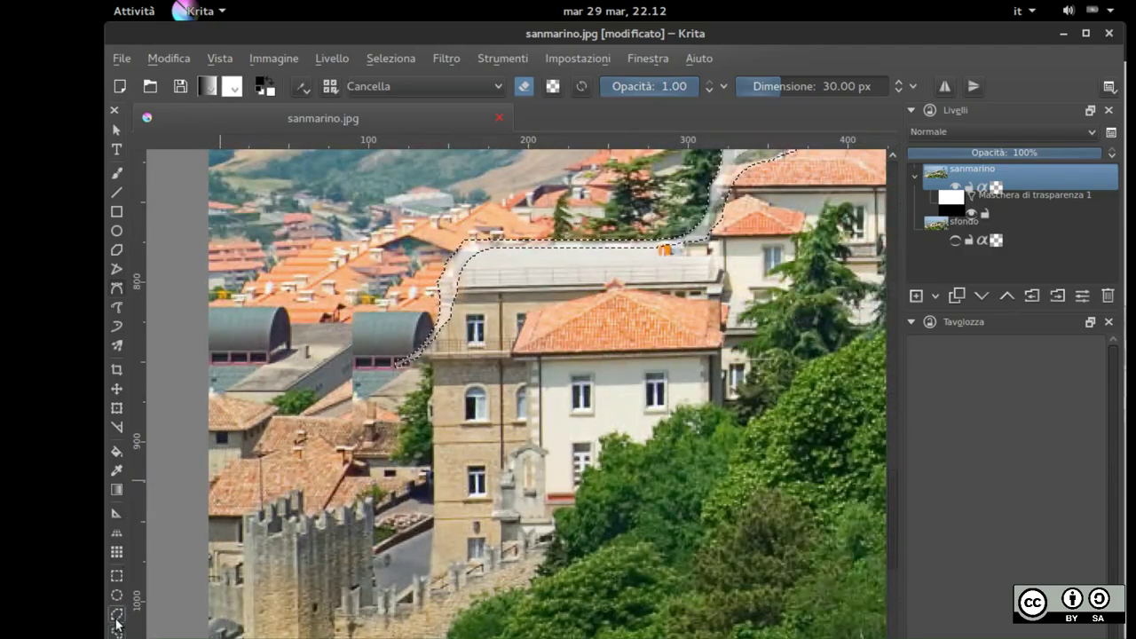
Lasso and delete the sky above the rooftops and on the left side
left_click(116, 628)
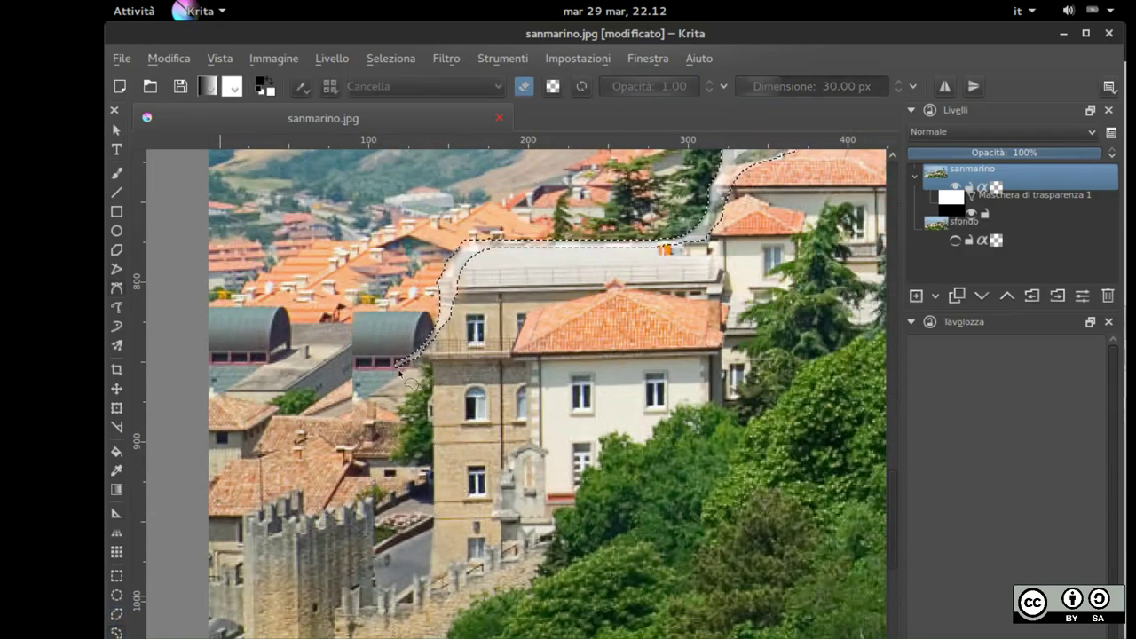
mouse_move(378, 368)
left_mouse_down()
mouse_move(154, 358)
mouse_move(239, 295)
mouse_move(220, 208)
mouse_move(506, 192)
mouse_move(501, 240)
mouse_move(458, 336)
mouse_move(413, 364)
left_mouse_up()
key("Delete")
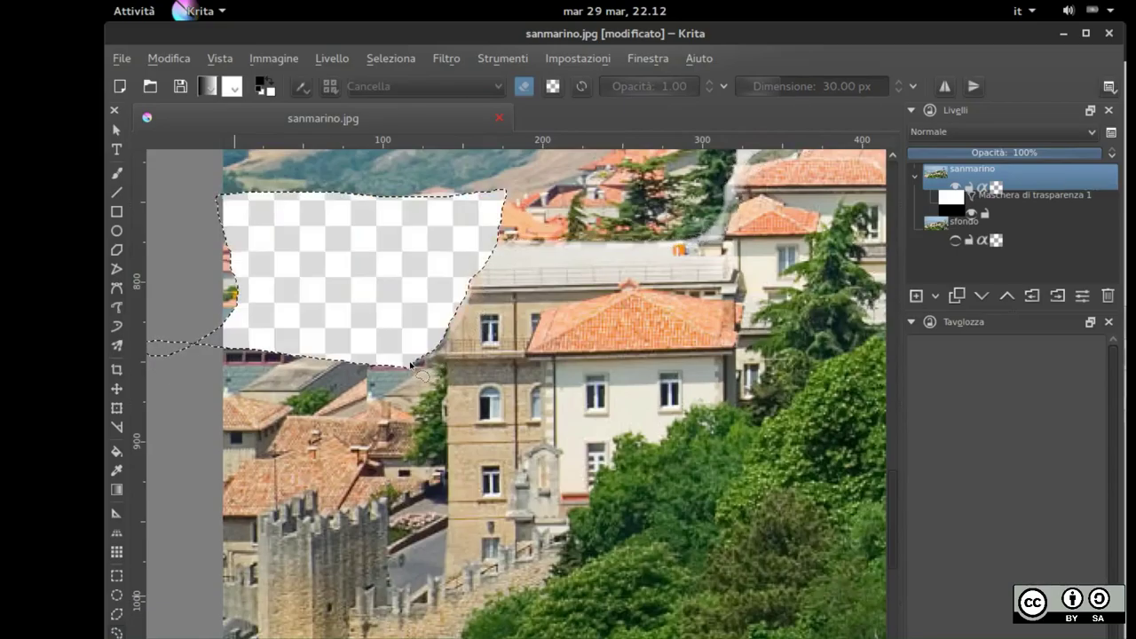
scroll(423, 364, "down", 4)
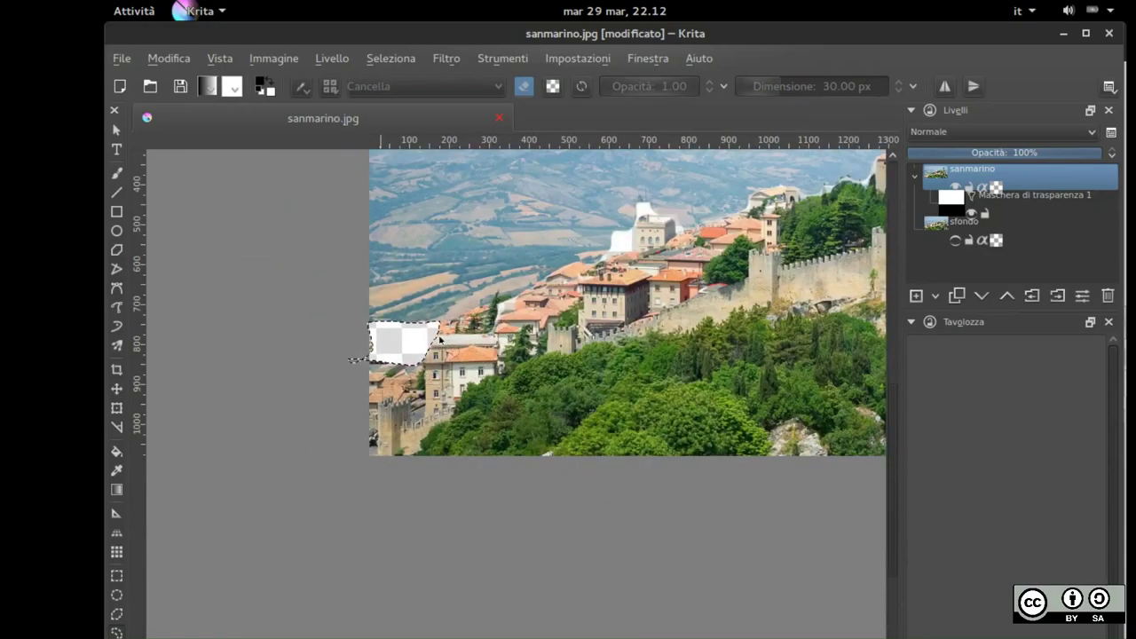
mouse_move(590, 248)
left_mouse_down()
mouse_move(543, 206)
mouse_move(314, 218)
left_mouse_up()
left_click_drag(383, 342, 387, 343)
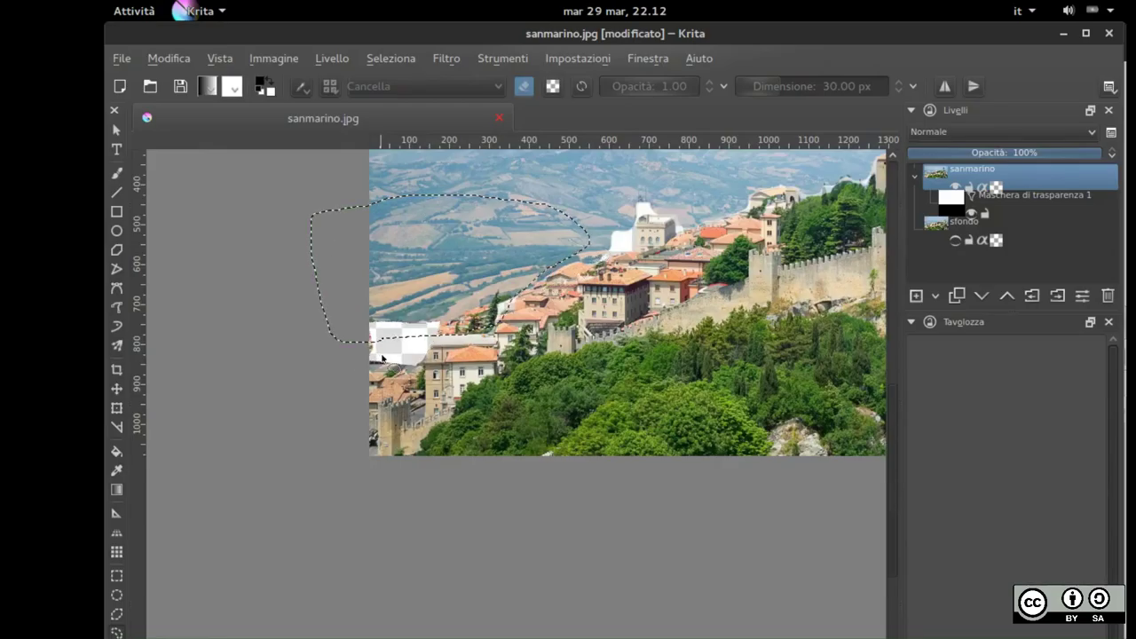
key("Delete")
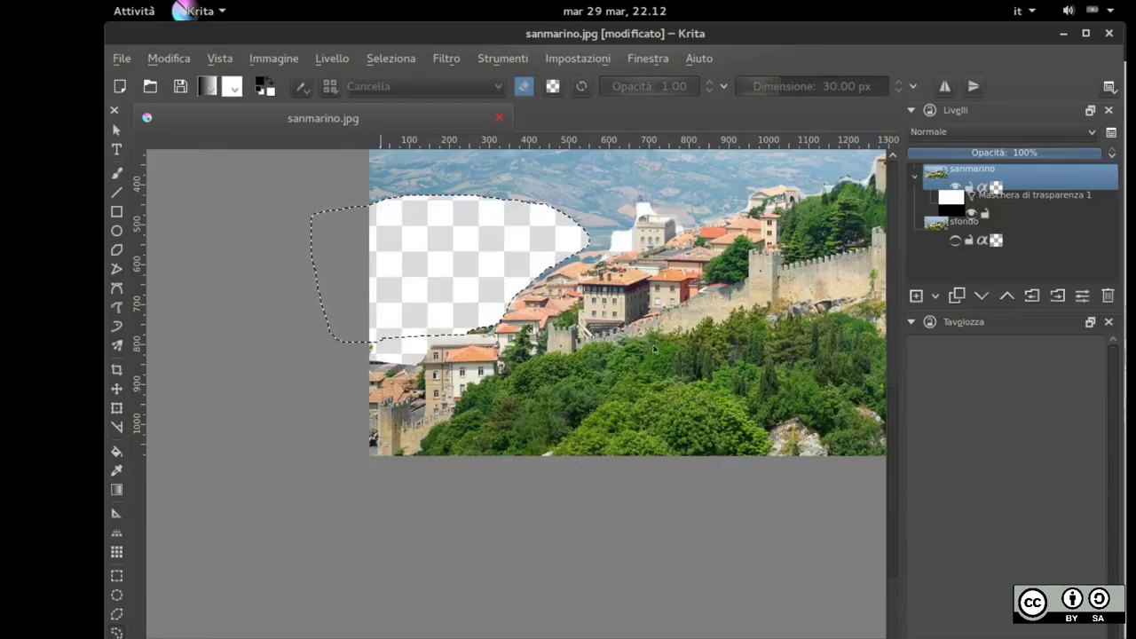
left_click_drag(749, 253, 596, 324)
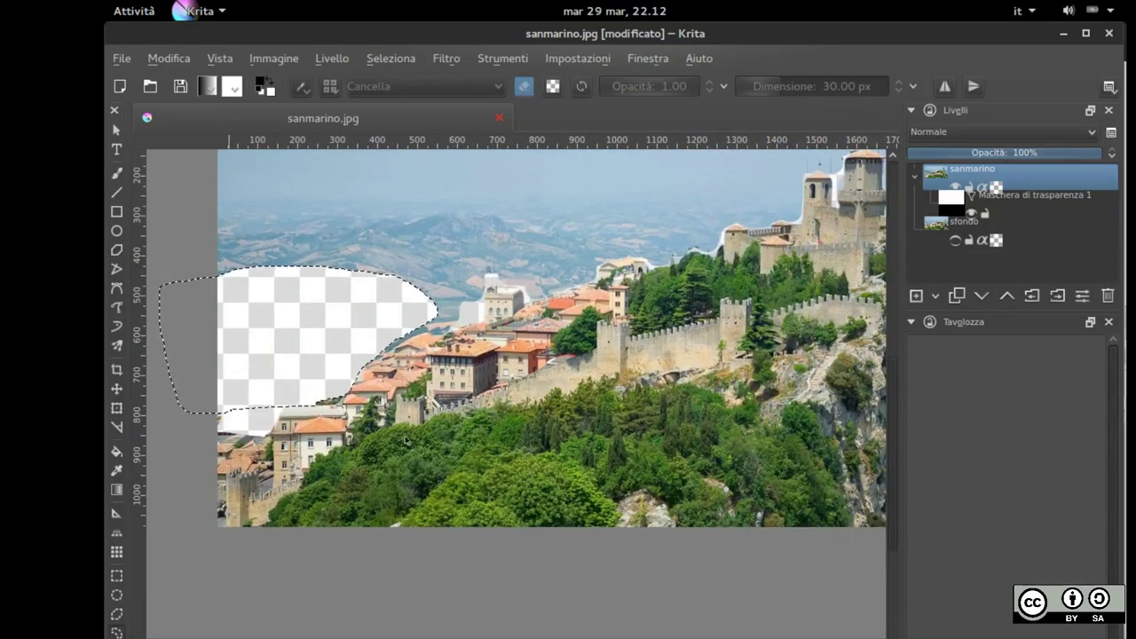
mouse_move(358, 370)
left_mouse_down()
mouse_move(399, 339)
mouse_move(465, 321)
mouse_move(493, 276)
mouse_move(524, 302)
mouse_move(545, 278)
mouse_move(451, 212)
mouse_move(231, 190)
mouse_move(203, 297)
mouse_move(214, 386)
mouse_move(357, 367)
left_mouse_up()
key("Delete")
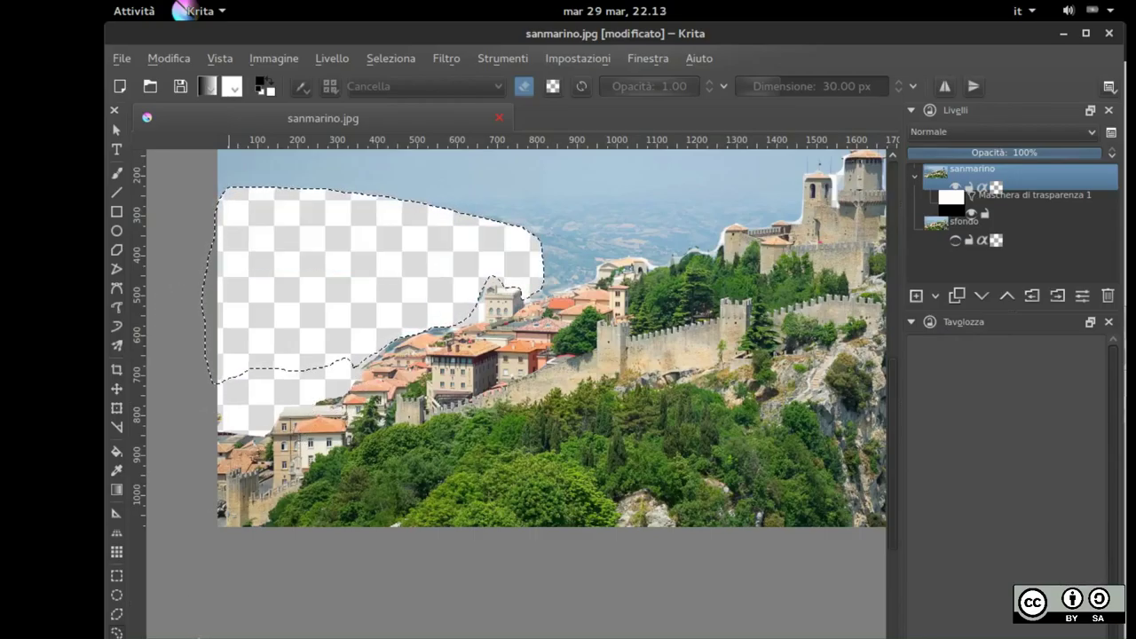
Lasso and delete the central sky and the sky on both sides of the castle tower
left_click_drag(443, 530, 497, 501)
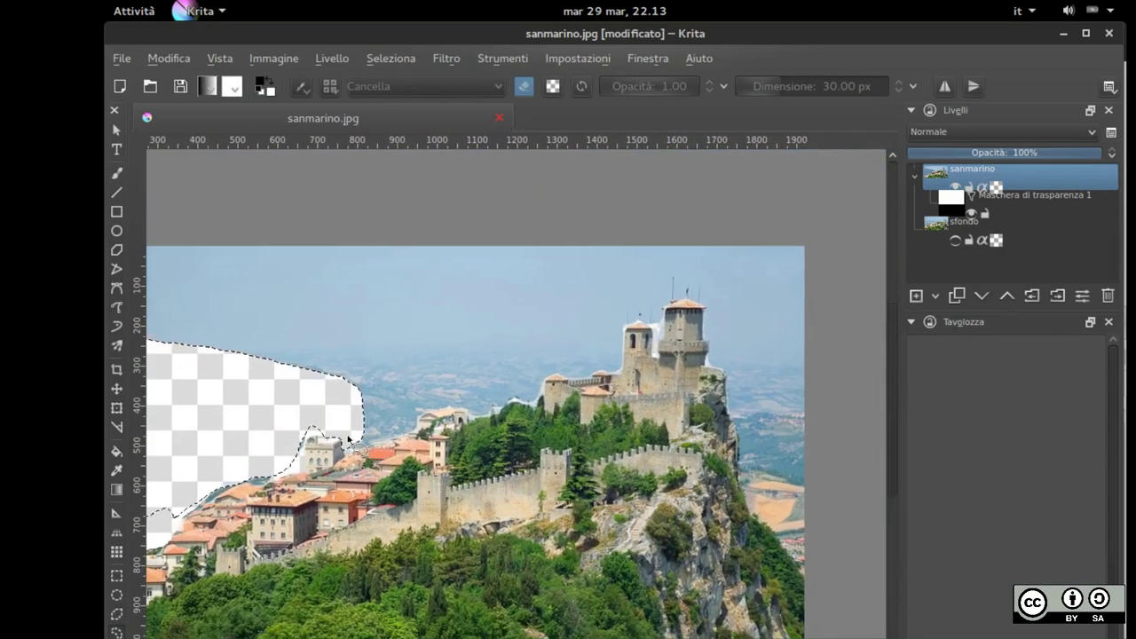
mouse_move(353, 441)
left_mouse_down()
mouse_move(424, 413)
mouse_move(509, 401)
mouse_move(508, 370)
mouse_move(547, 273)
mouse_move(527, 216)
mouse_move(119, 193)
mouse_move(458, 284)
mouse_move(649, 430)
mouse_move(781, 462)
left_mouse_up()
mouse_move(712, 467)
left_mouse_down()
mouse_move(568, 487)
mouse_move(284, 464)
left_mouse_up()
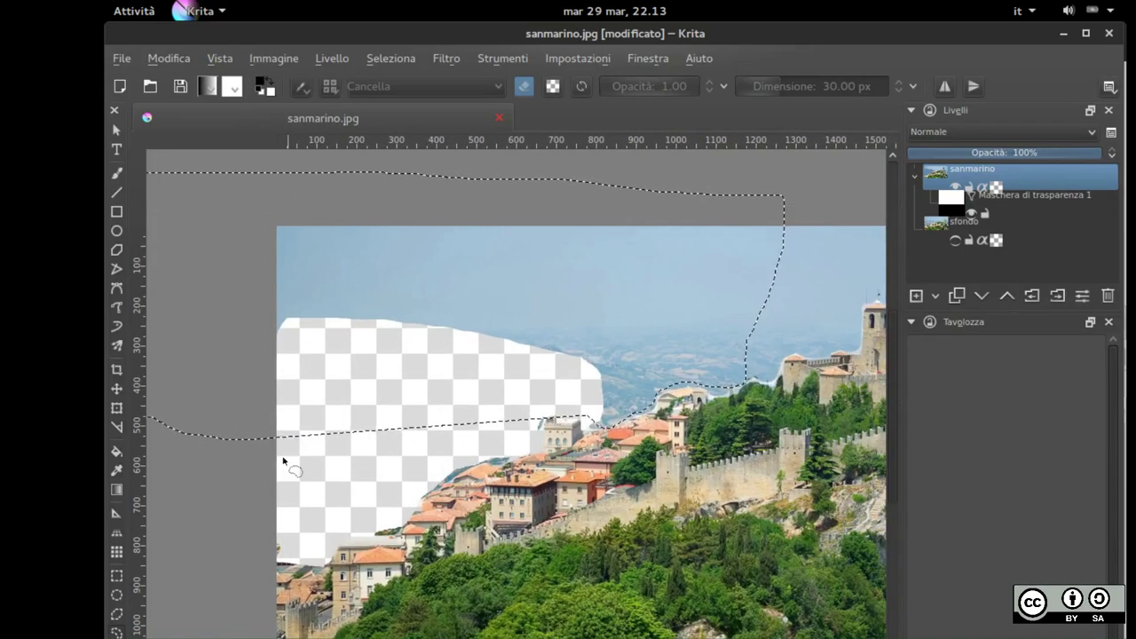
left_click_drag(736, 436, 435, 448)
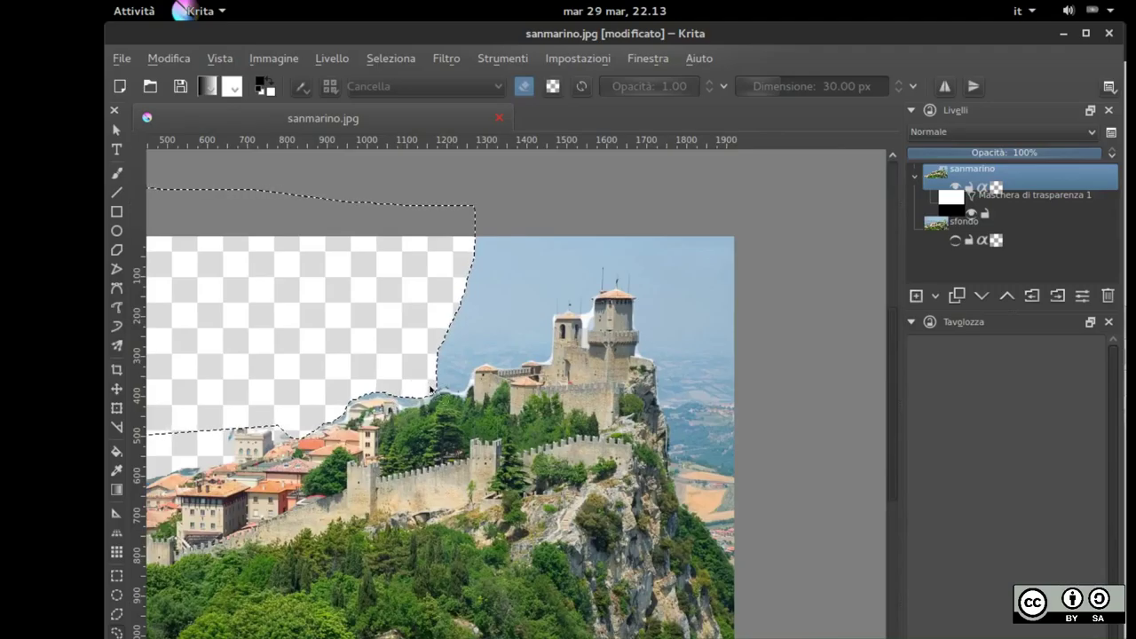
mouse_move(429, 388)
left_mouse_down()
mouse_move(462, 394)
mouse_move(485, 382)
mouse_move(474, 369)
mouse_move(488, 364)
mouse_move(548, 361)
mouse_move(574, 233)
mouse_move(470, 206)
mouse_move(432, 388)
left_mouse_up()
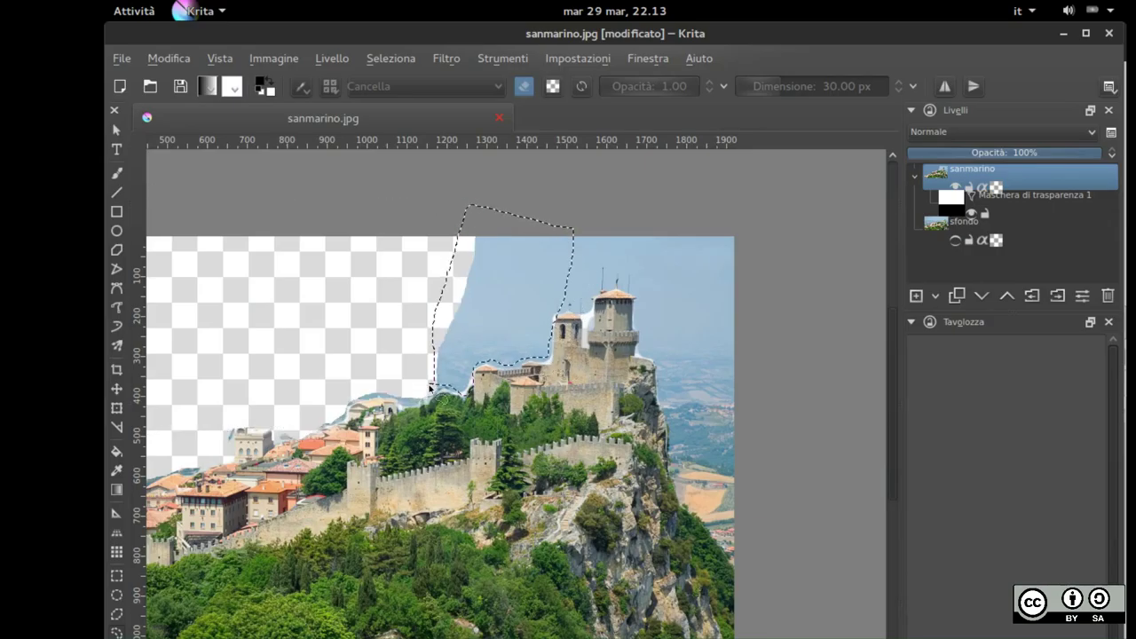
key("Delete")
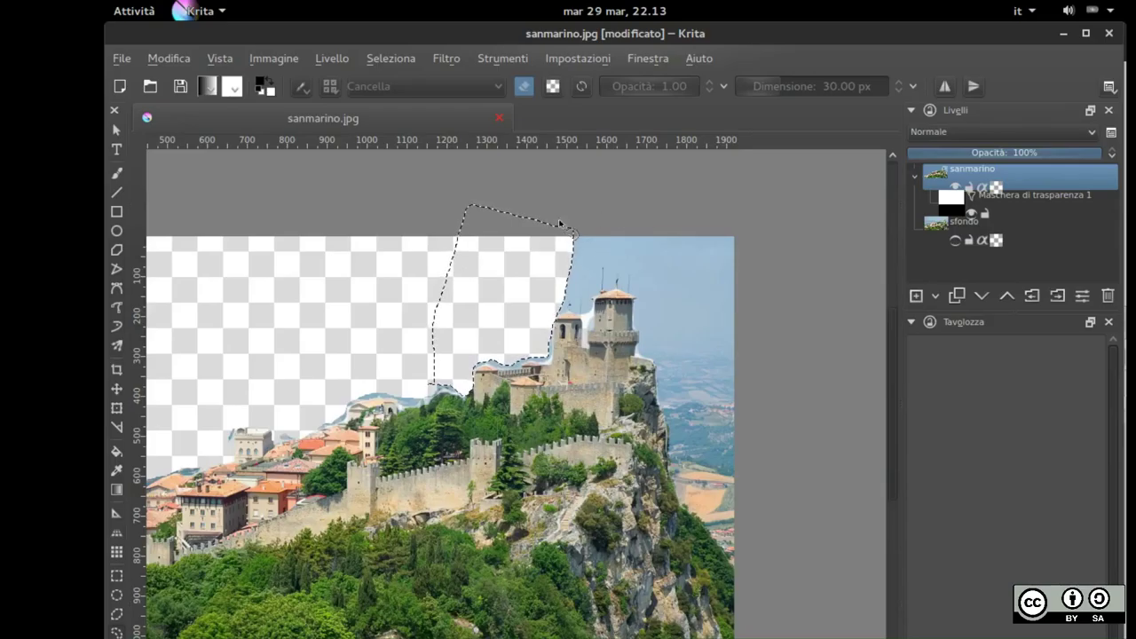
mouse_move(574, 229)
left_mouse_down()
mouse_move(767, 237)
mouse_move(778, 287)
mouse_move(779, 615)
mouse_move(680, 494)
mouse_move(655, 359)
mouse_move(639, 358)
mouse_move(627, 294)
mouse_move(602, 288)
mouse_move(590, 322)
mouse_move(580, 319)
mouse_move(556, 306)
mouse_move(546, 231)
left_mouse_up()
key("Delete")
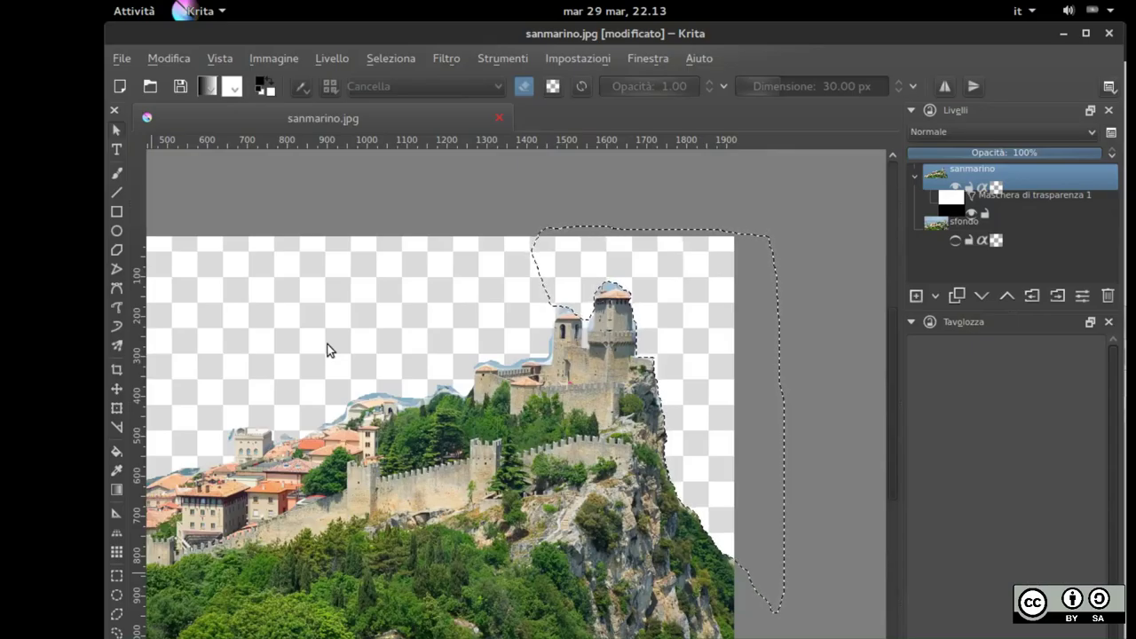
Show the sfondo background layer again and zoom out to the whole photo
left_click(955, 240)
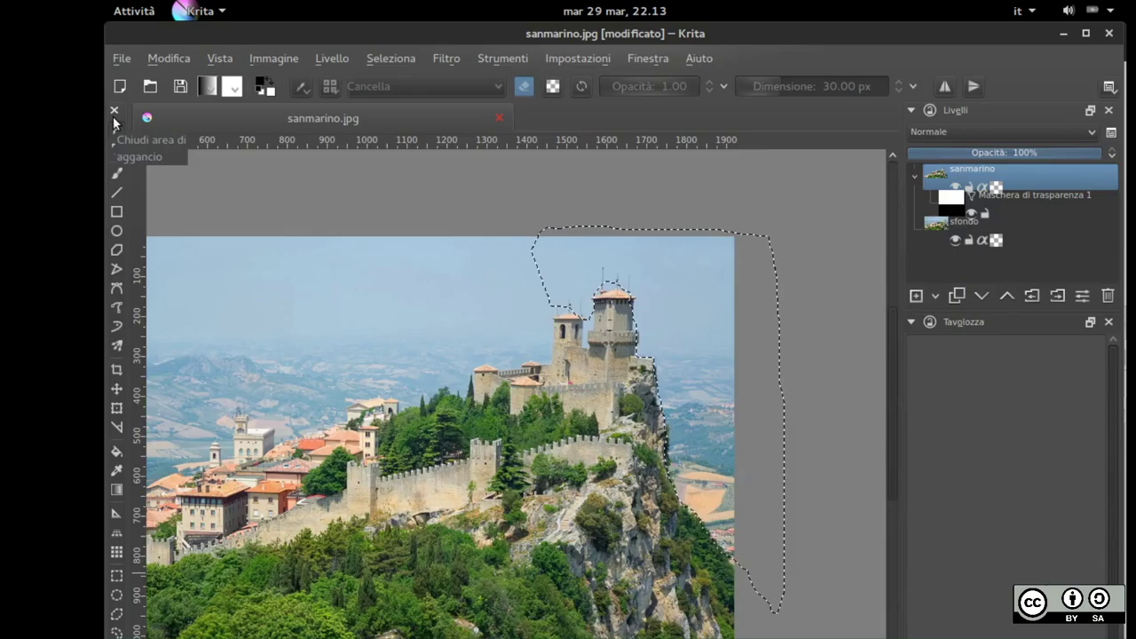
mouse_move(104, 2)
left_click(572, 244)
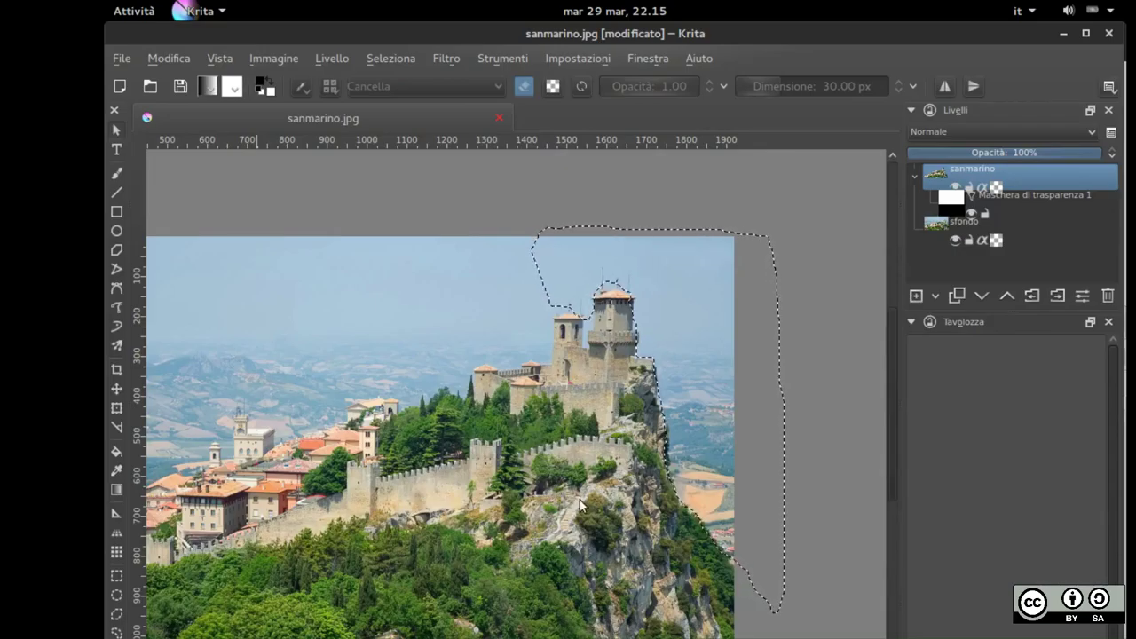
key("1")
key("minus")
key("minus")
key("minus")
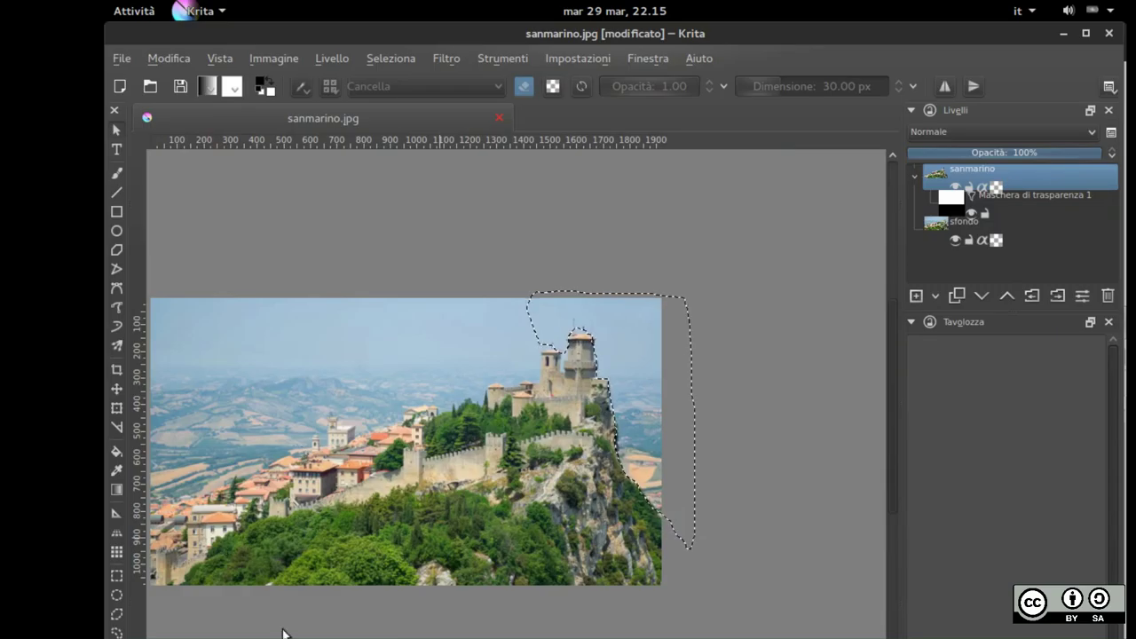
Recentre the photo and toggle sfondo's visibility off and on to compare
left_click_drag(535, 525, 562, 463)
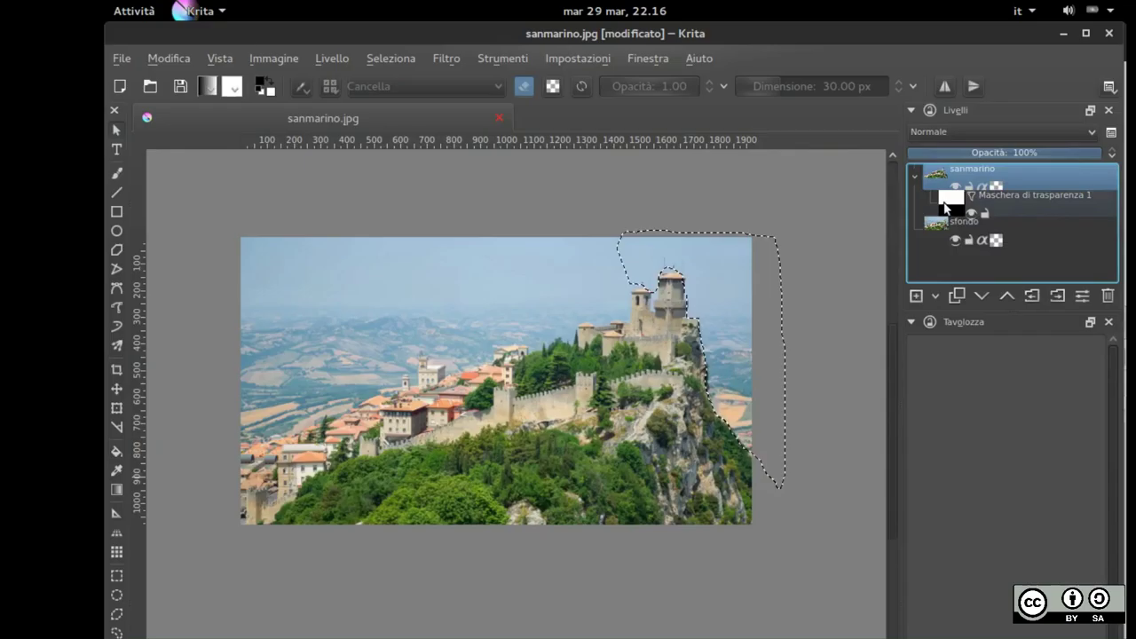
left_click(955, 242)
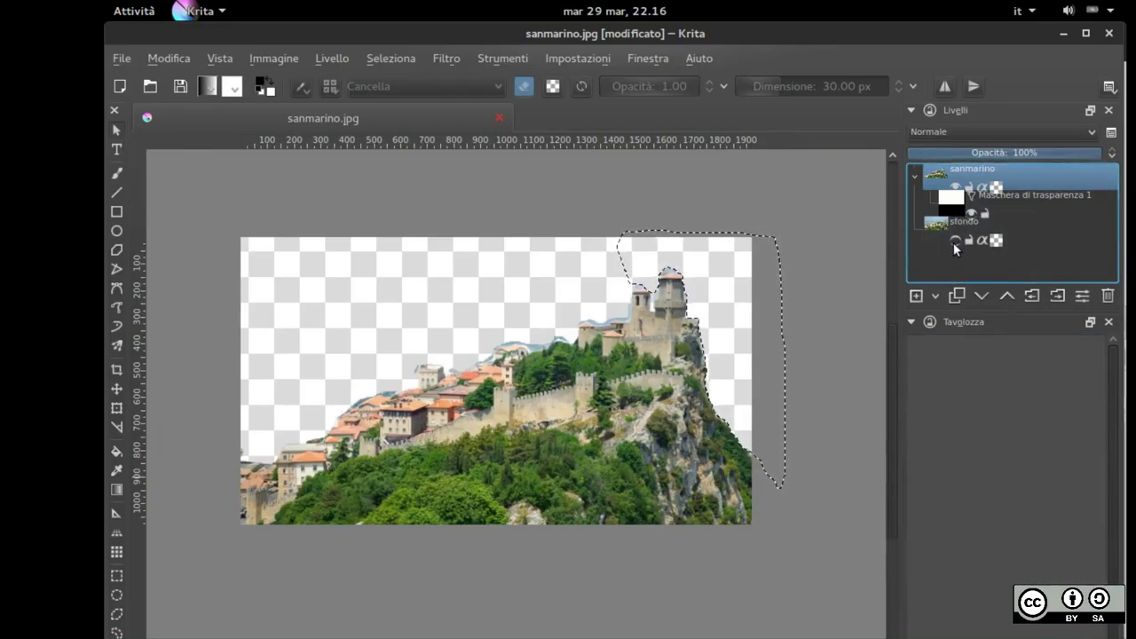
left_click(955, 240)
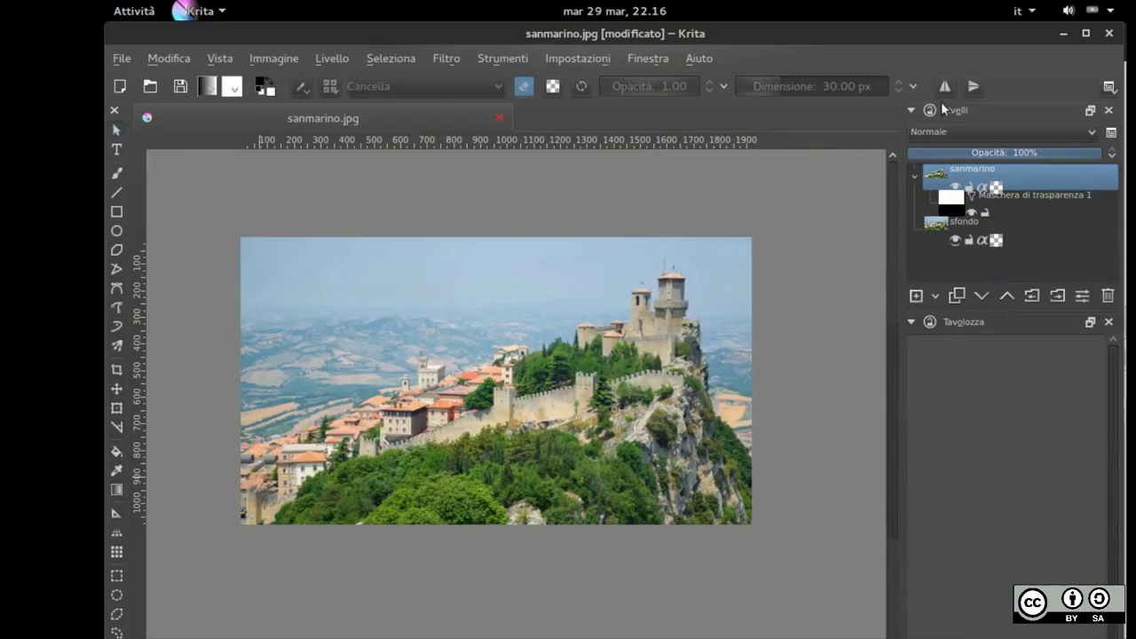
Make sfondo the active layer and bring up the Filtro menu
left_click(965, 229)
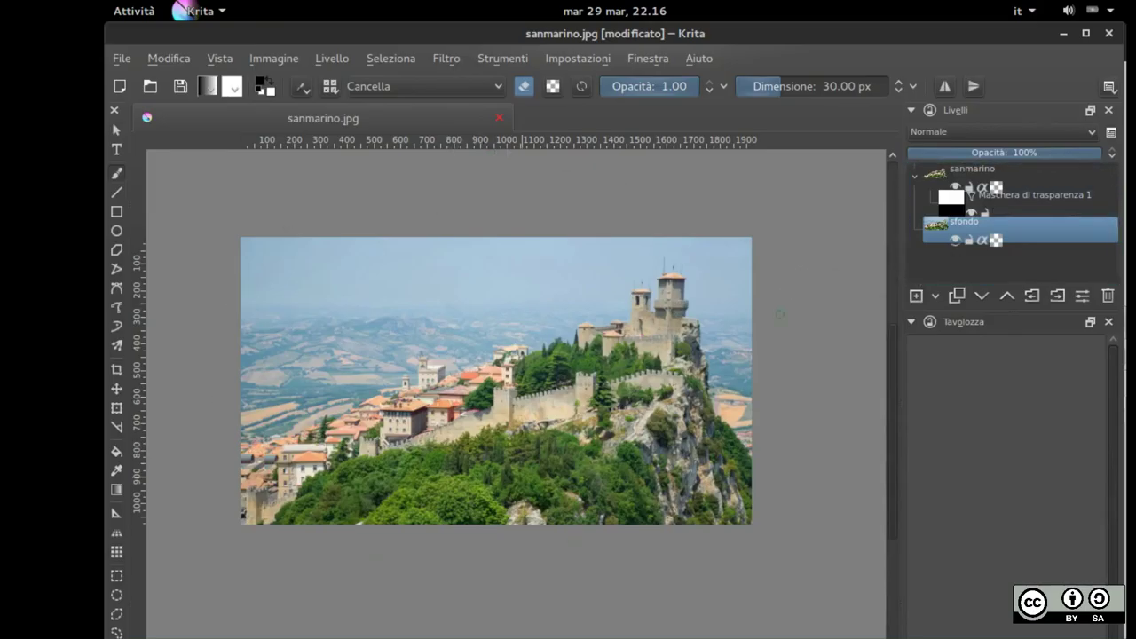
left_click(1041, 234)
left_click(939, 226)
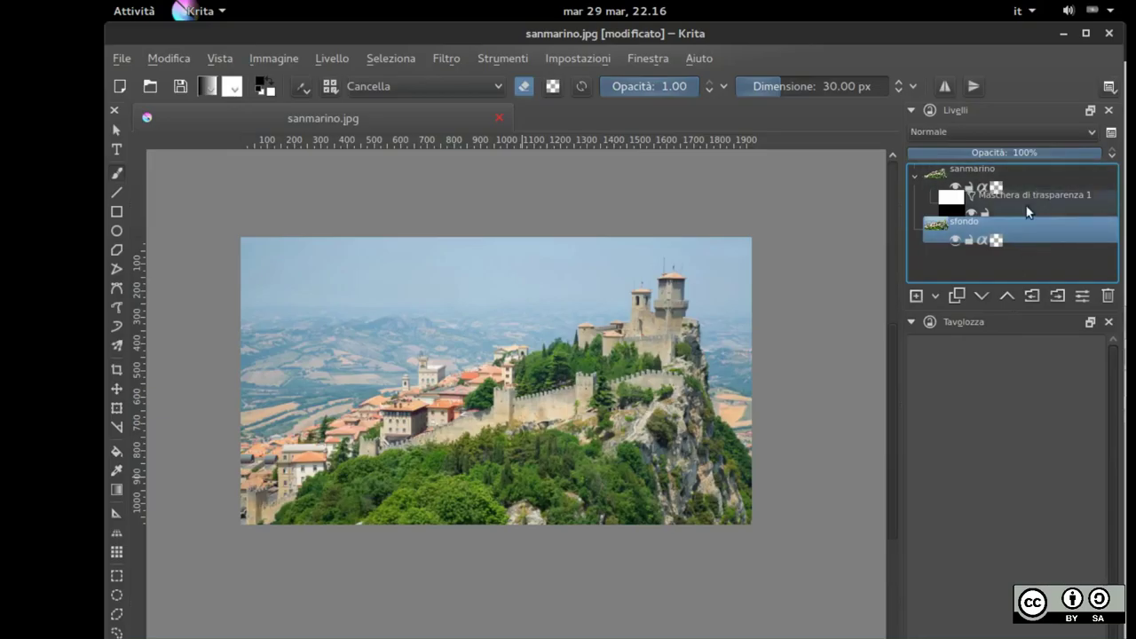
mouse_move(1012, 223)
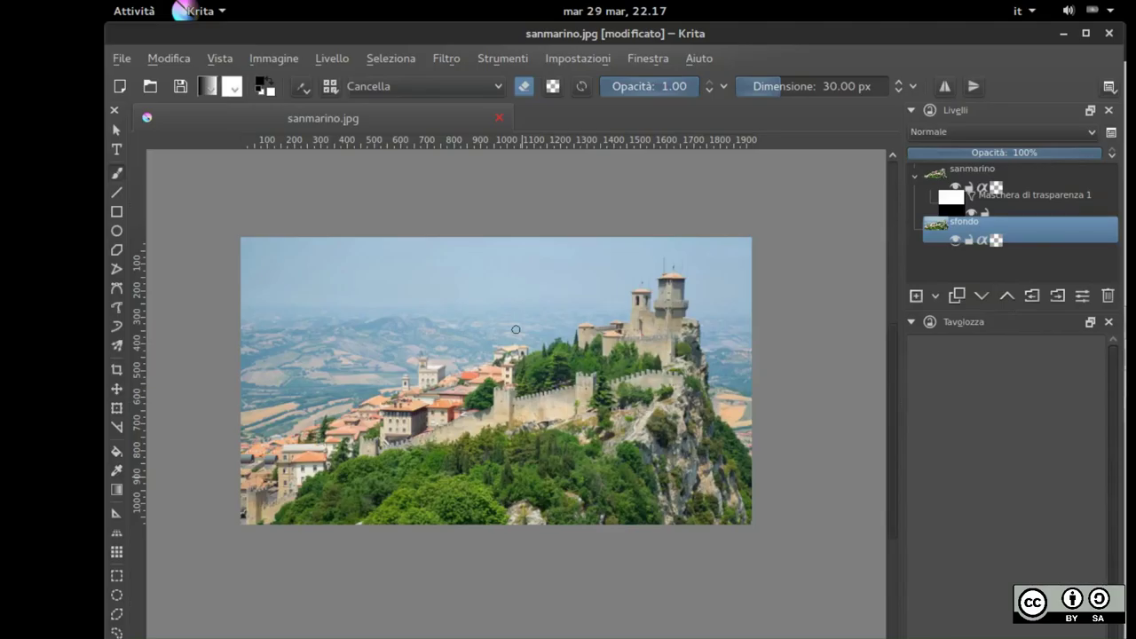
left_click(454, 55)
Open the Livelli adjustment for sfondo and move its window off the photo
mouse_move(473, 119)
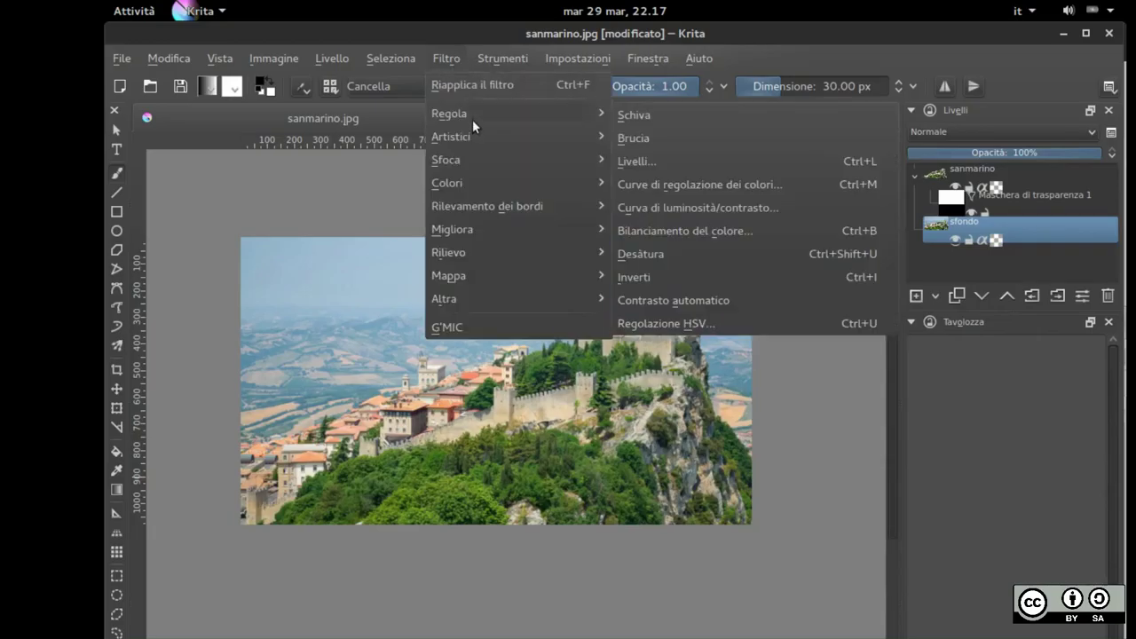
left_click(639, 163)
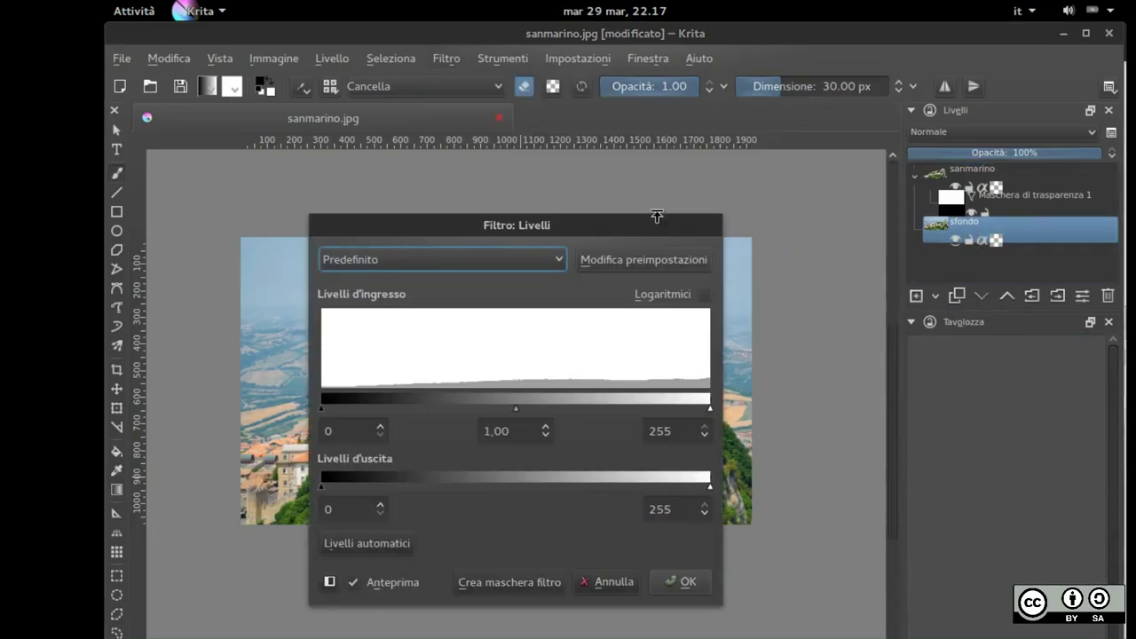
left_click_drag(626, 231, 1003, 265)
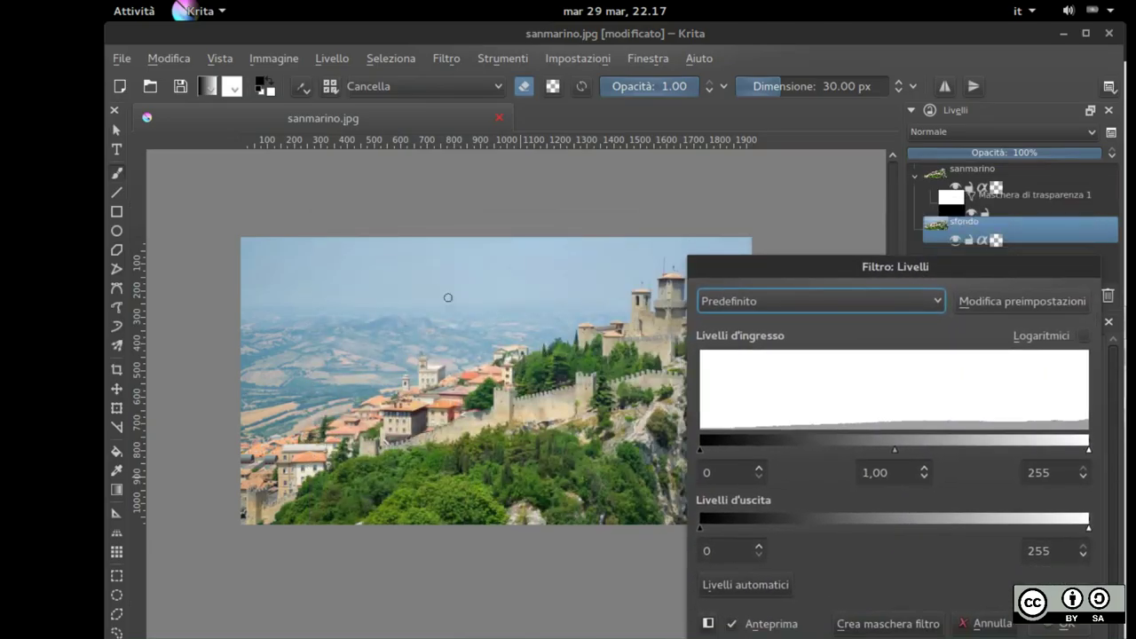
left_click_drag(864, 274, 875, 188)
left_click(748, 535)
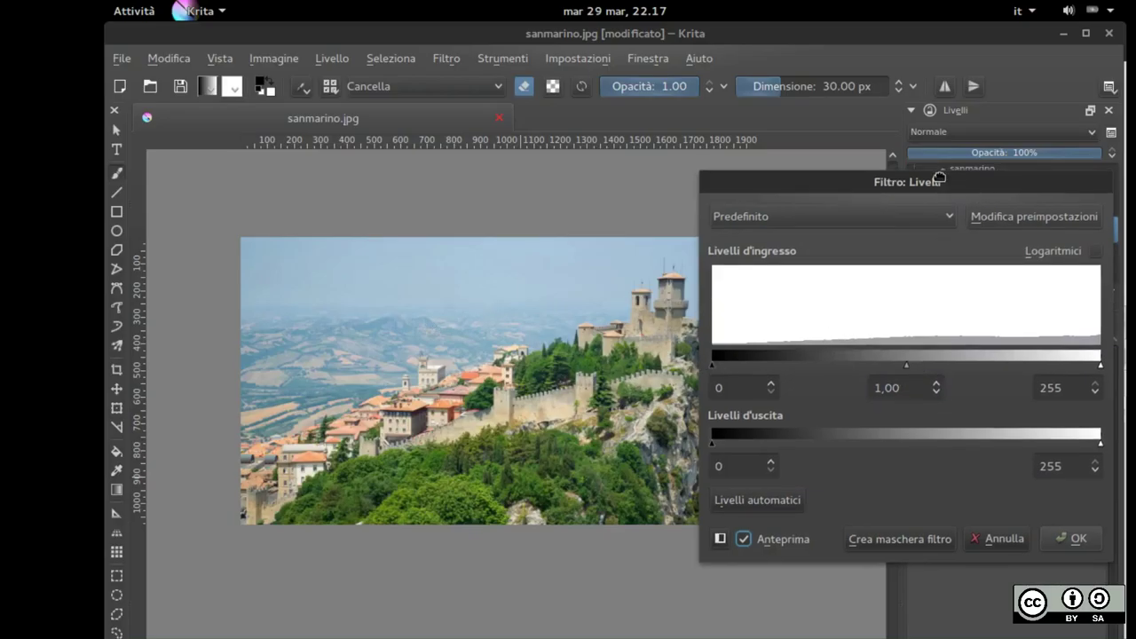
left_click_drag(936, 182, 940, 162)
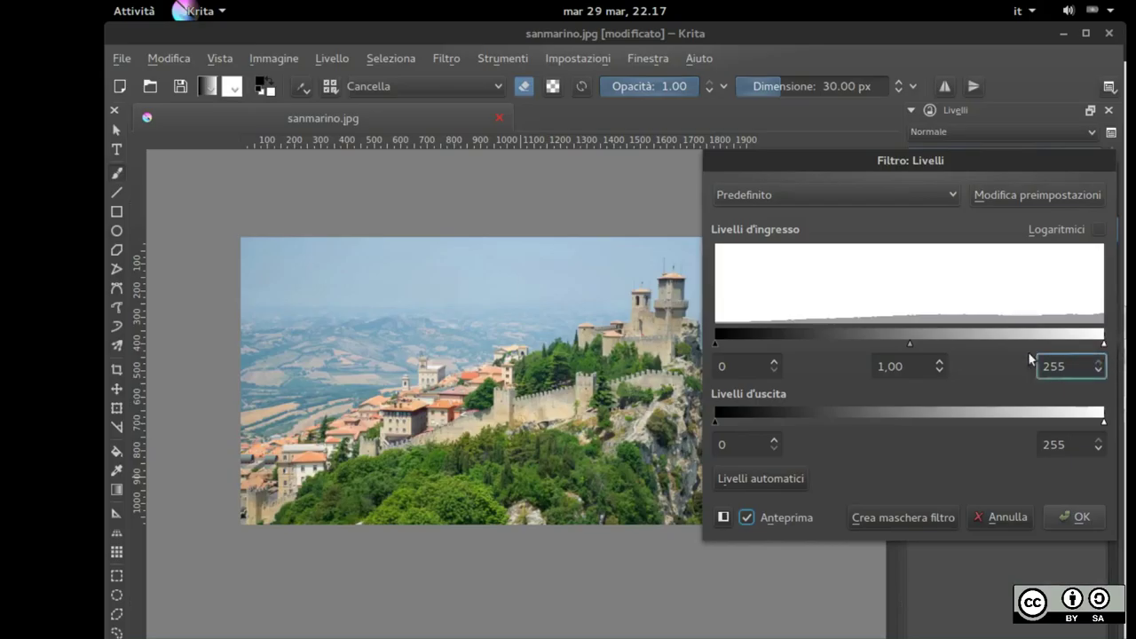
Set the Levels input to black 0, gamma 0,99, white 213 and apply it
left_click_drag(715, 345, 669, 338)
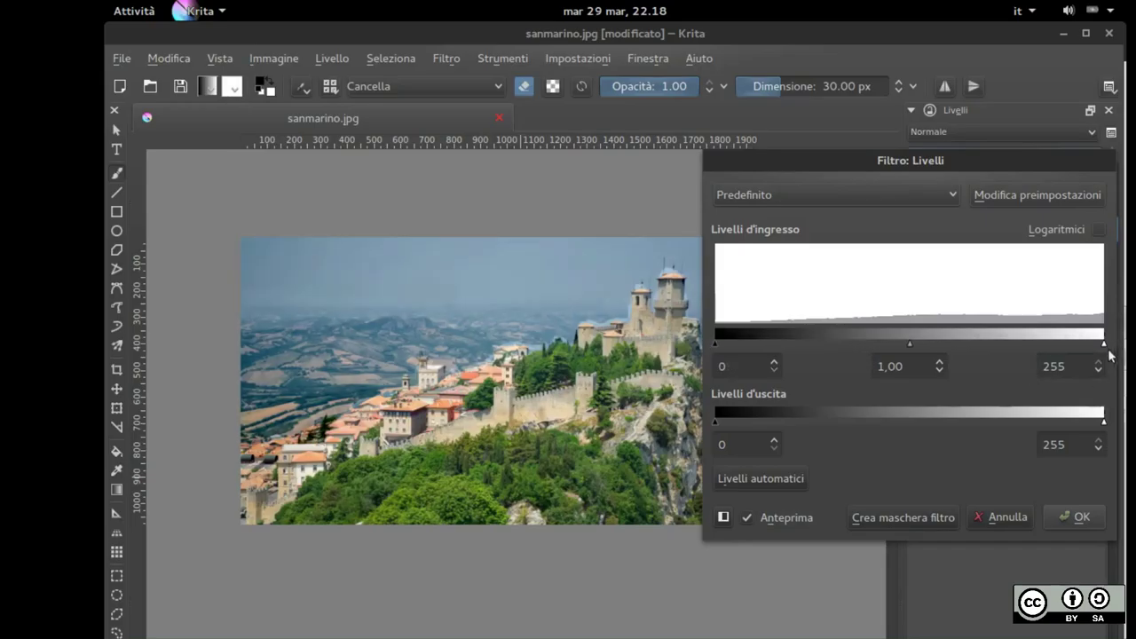
mouse_move(1104, 345)
left_mouse_down()
mouse_move(995, 348)
mouse_move(1104, 344)
left_mouse_up()
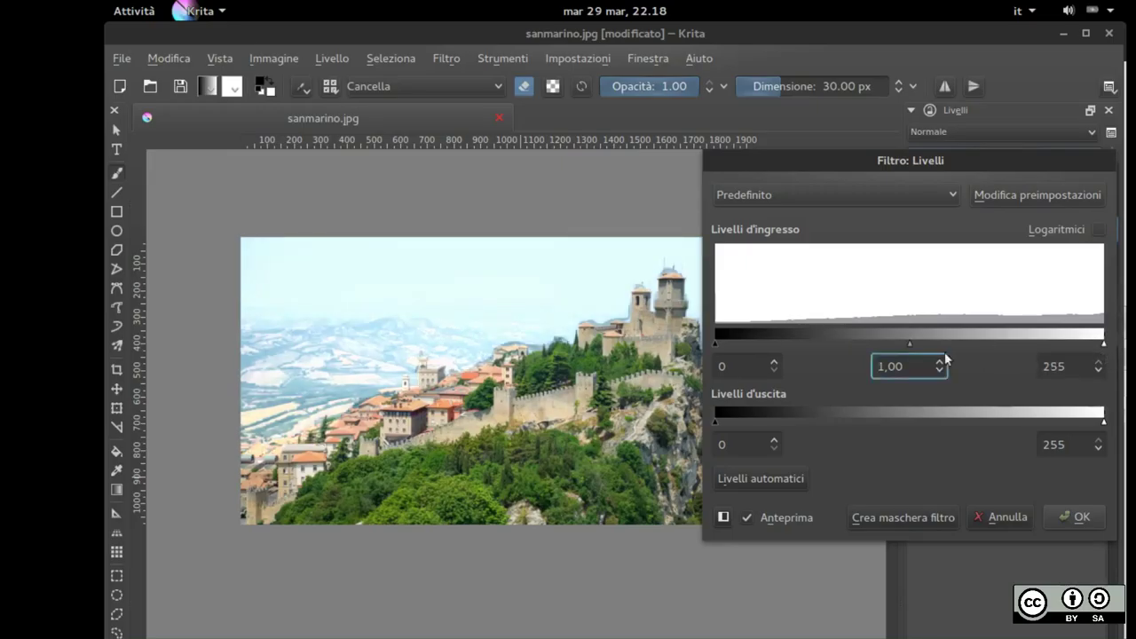
mouse_move(908, 344)
left_mouse_down()
mouse_move(833, 349)
mouse_move(861, 339)
mouse_move(917, 348)
left_mouse_up()
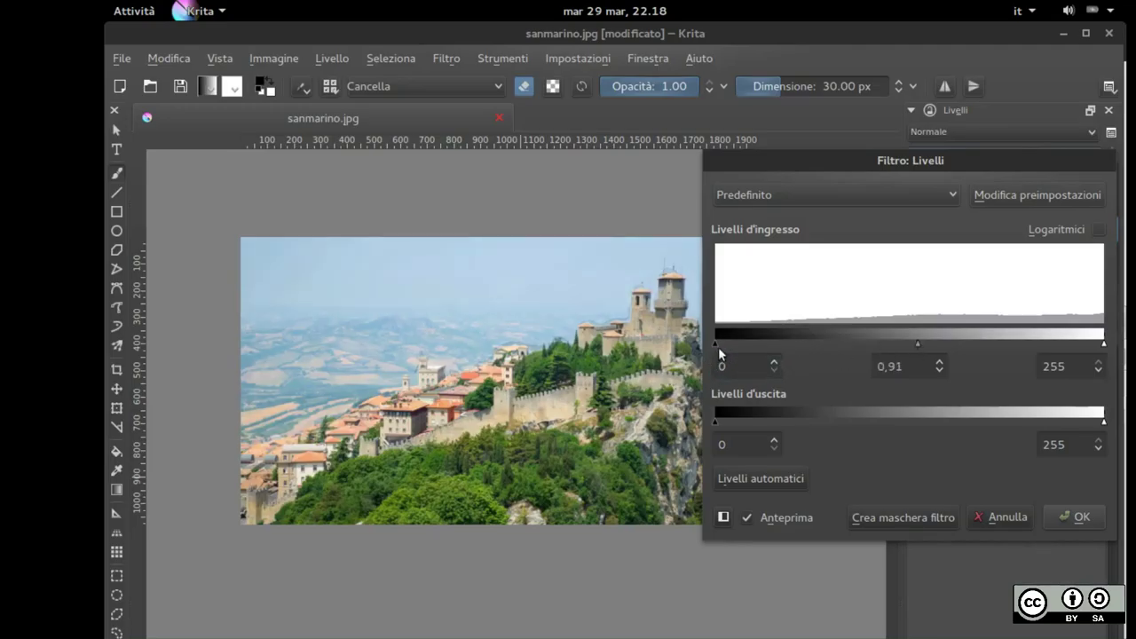
left_click_drag(715, 344, 824, 344)
left_click_drag(1104, 345, 1039, 348)
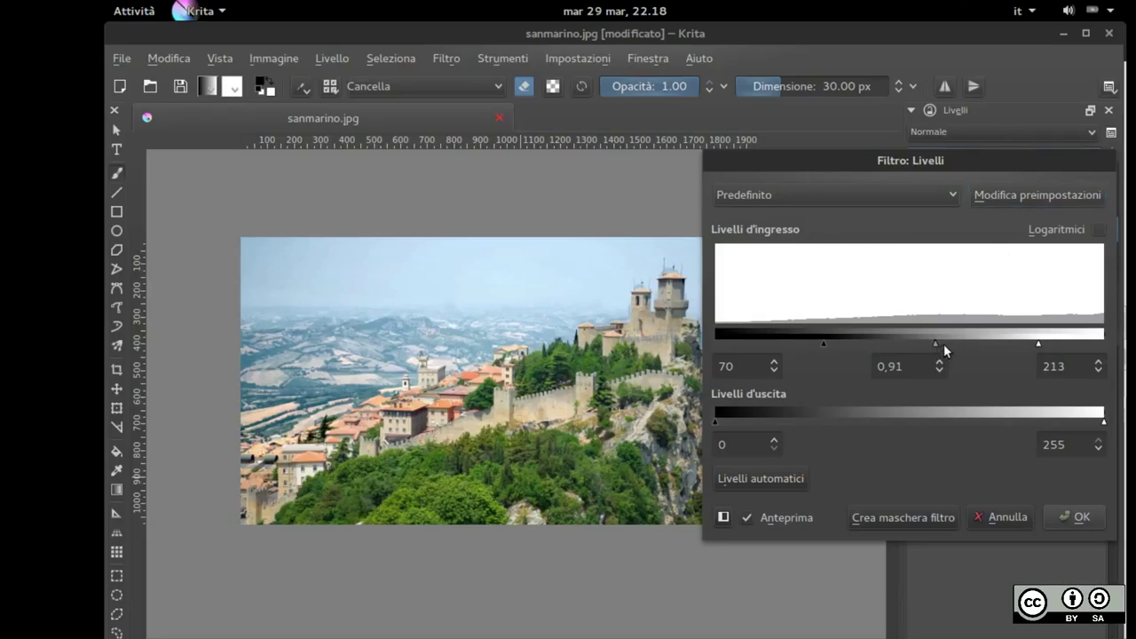
left_click_drag(937, 343, 926, 347)
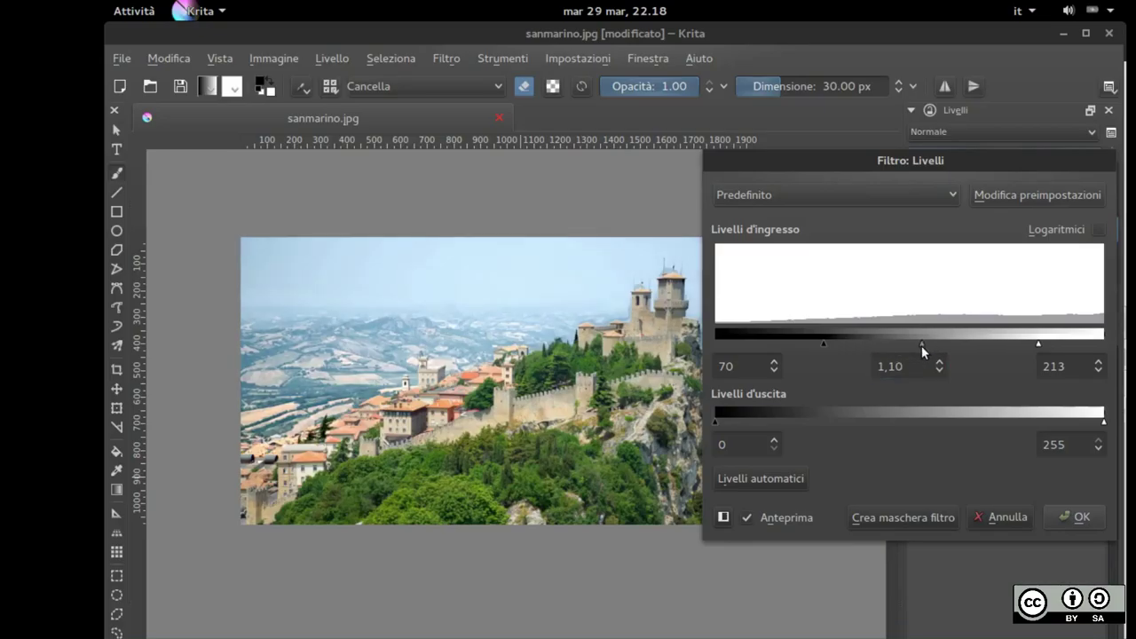
left_click_drag(921, 345, 907, 347)
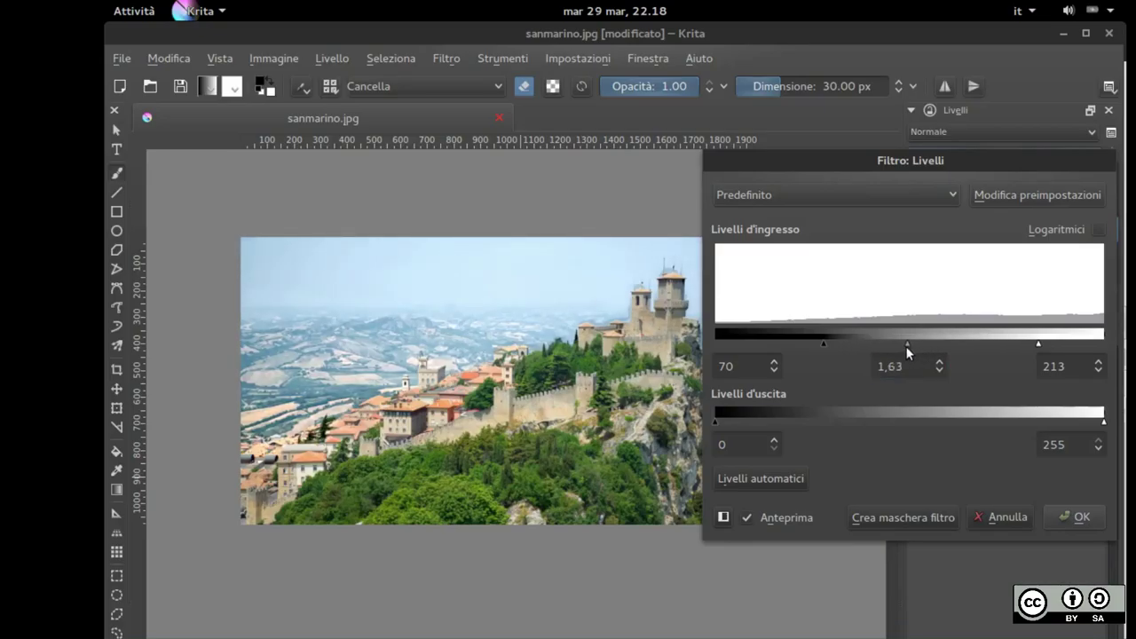
left_click_drag(904, 342, 893, 345)
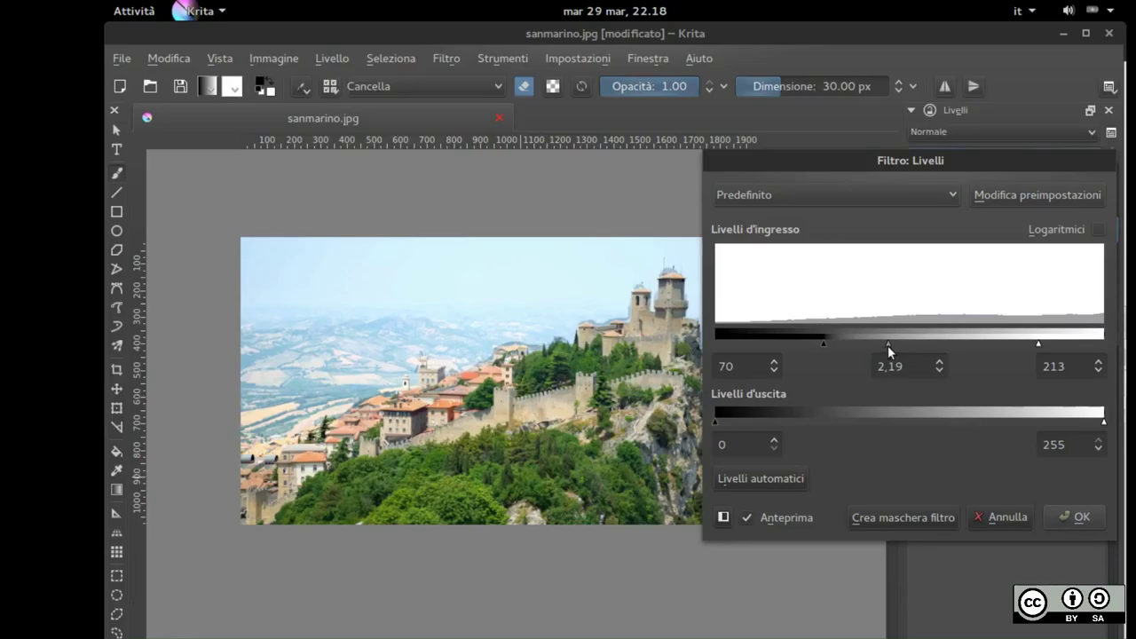
left_click_drag(887, 345, 957, 347)
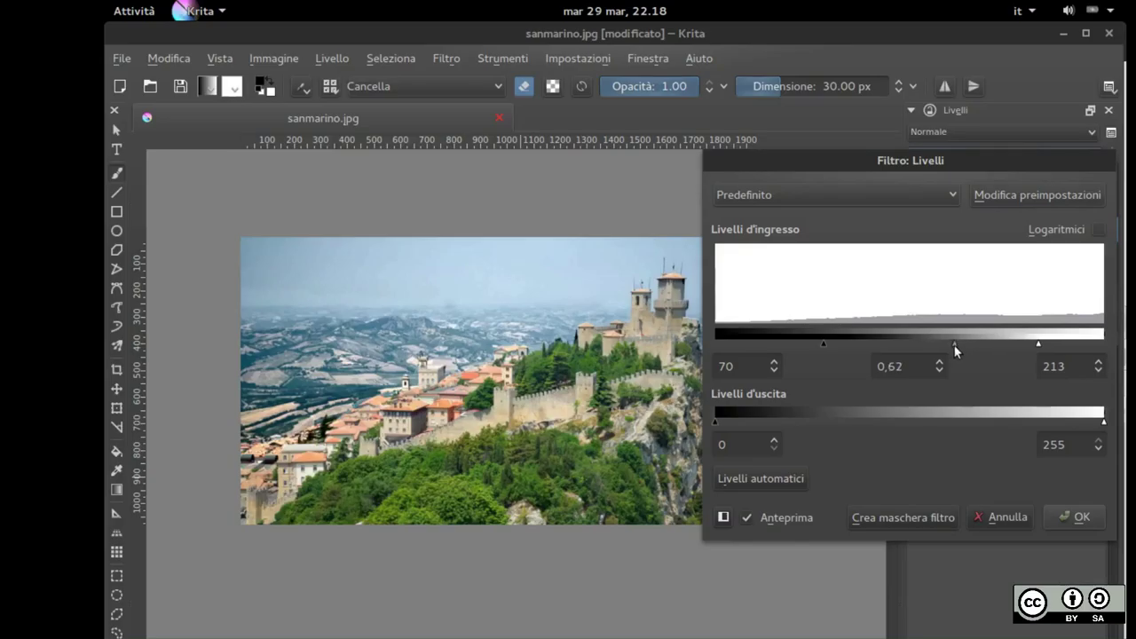
left_click_drag(950, 346, 946, 345)
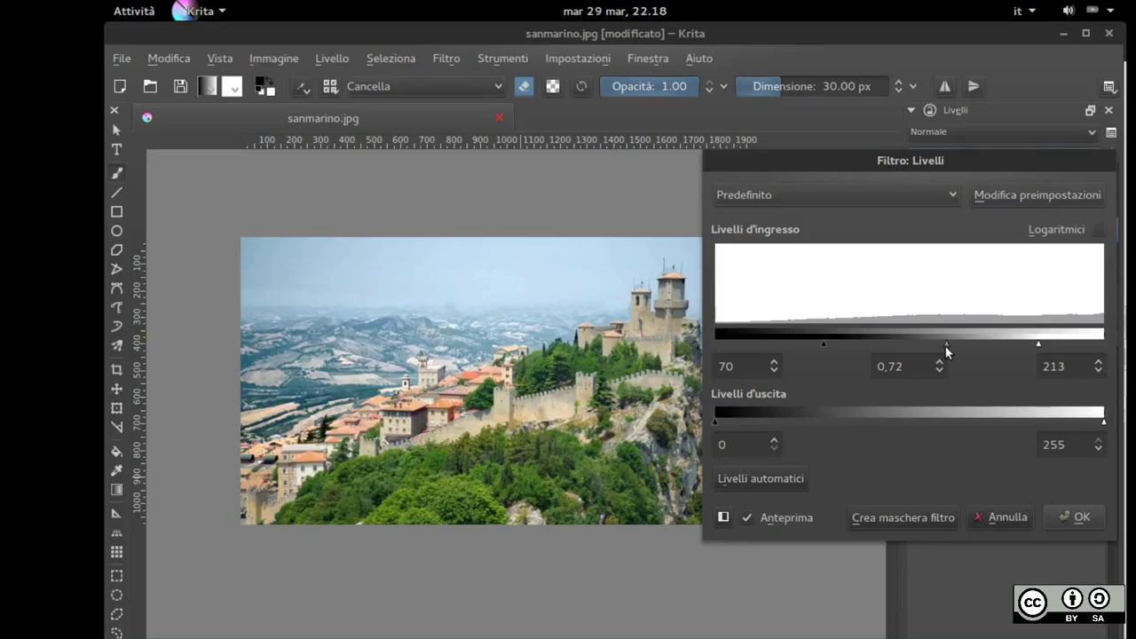
left_click_drag(946, 346, 930, 346)
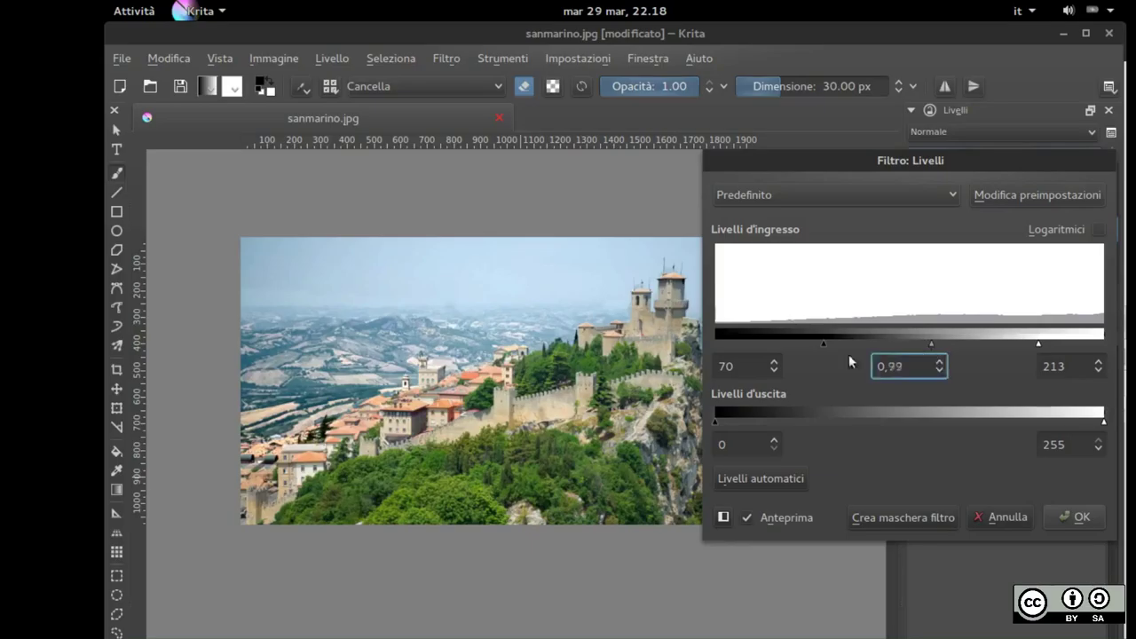
left_click_drag(828, 344, 664, 337)
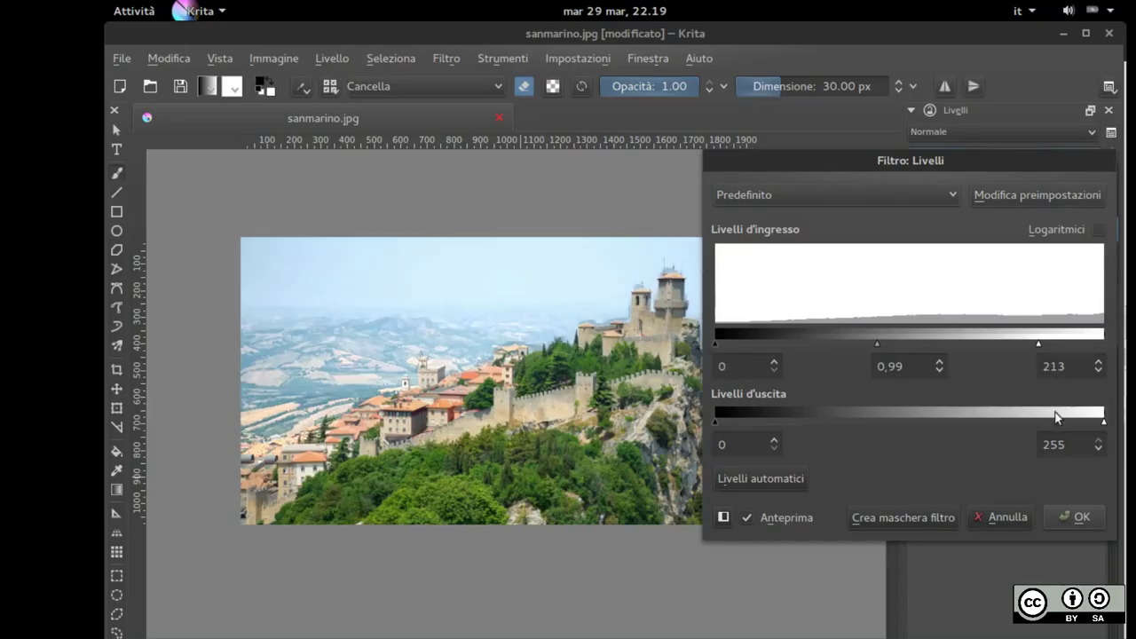
left_click(1081, 518)
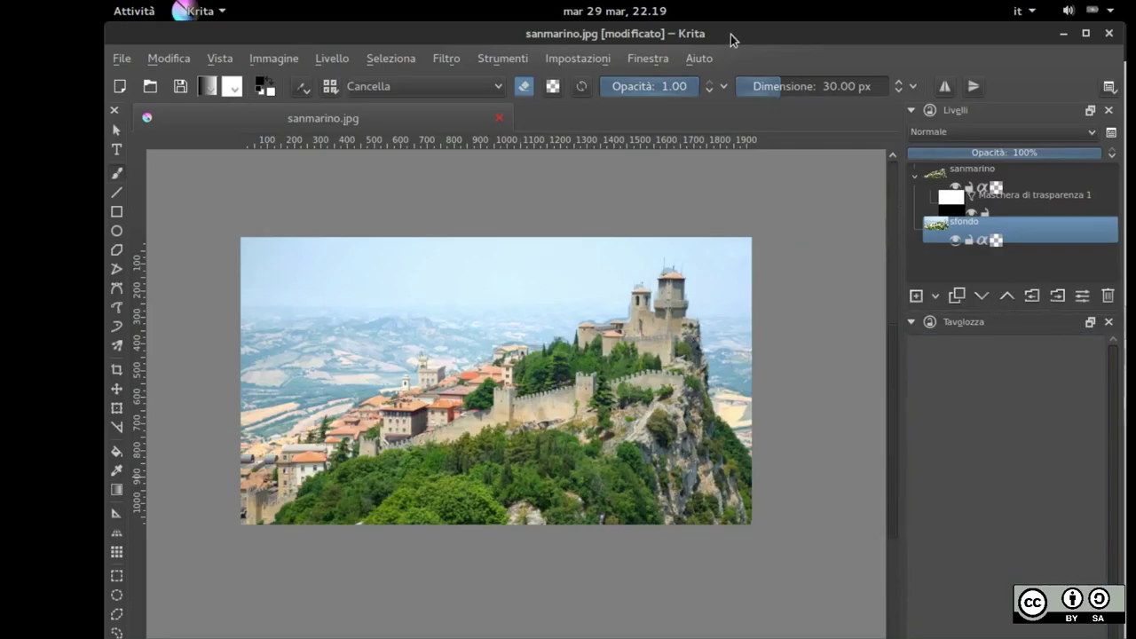
left_click(952, 174)
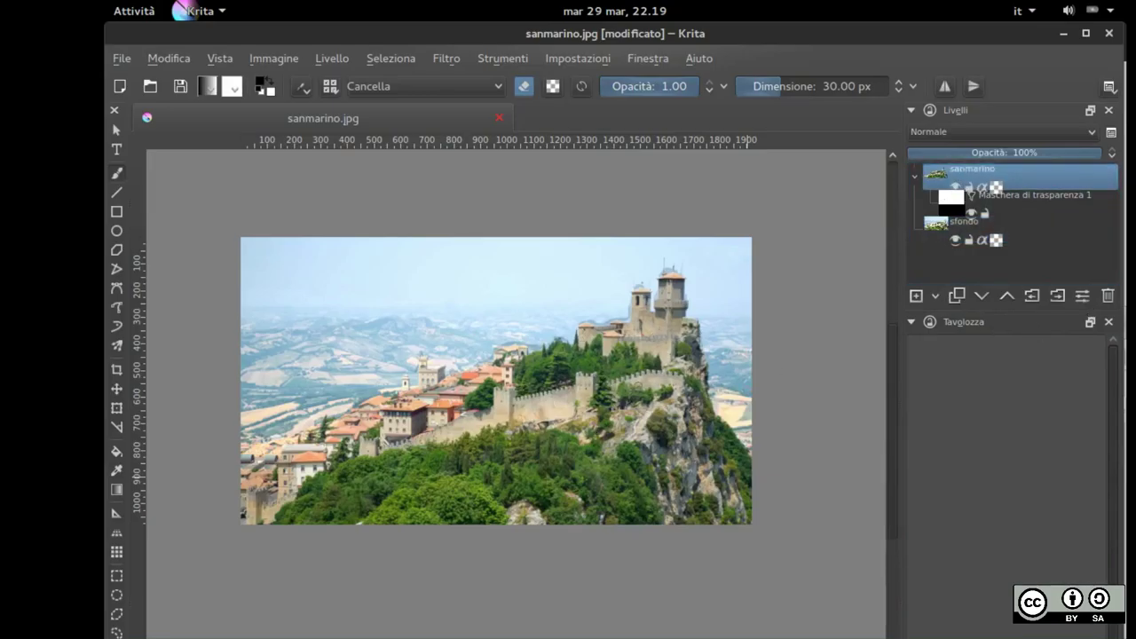
left_click(1000, 156)
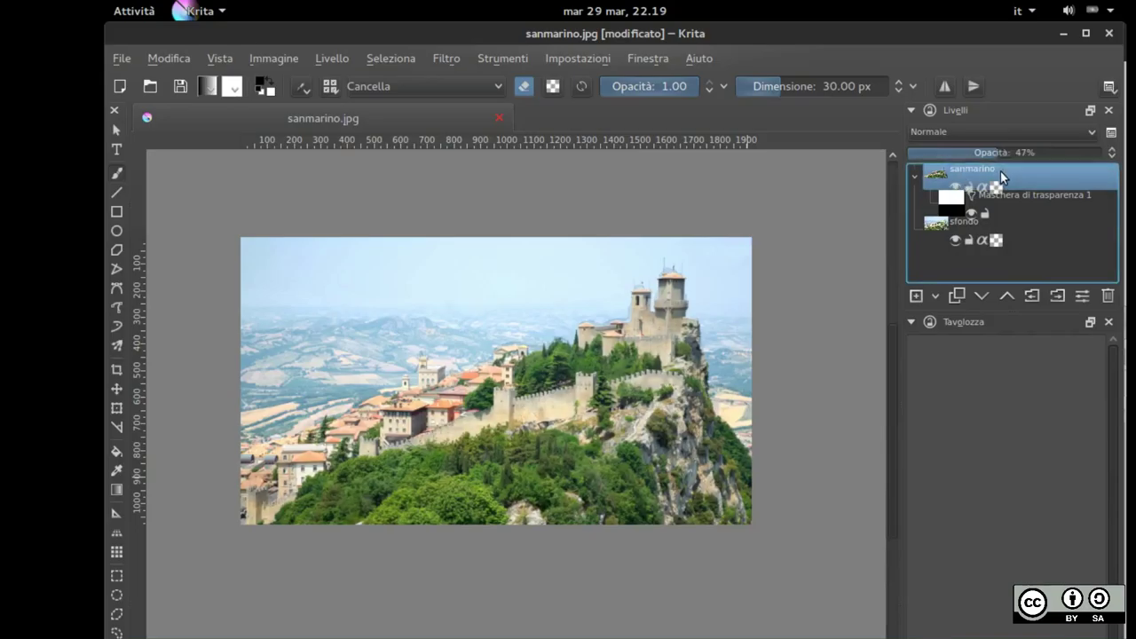
left_click_drag(1001, 151, 1105, 153)
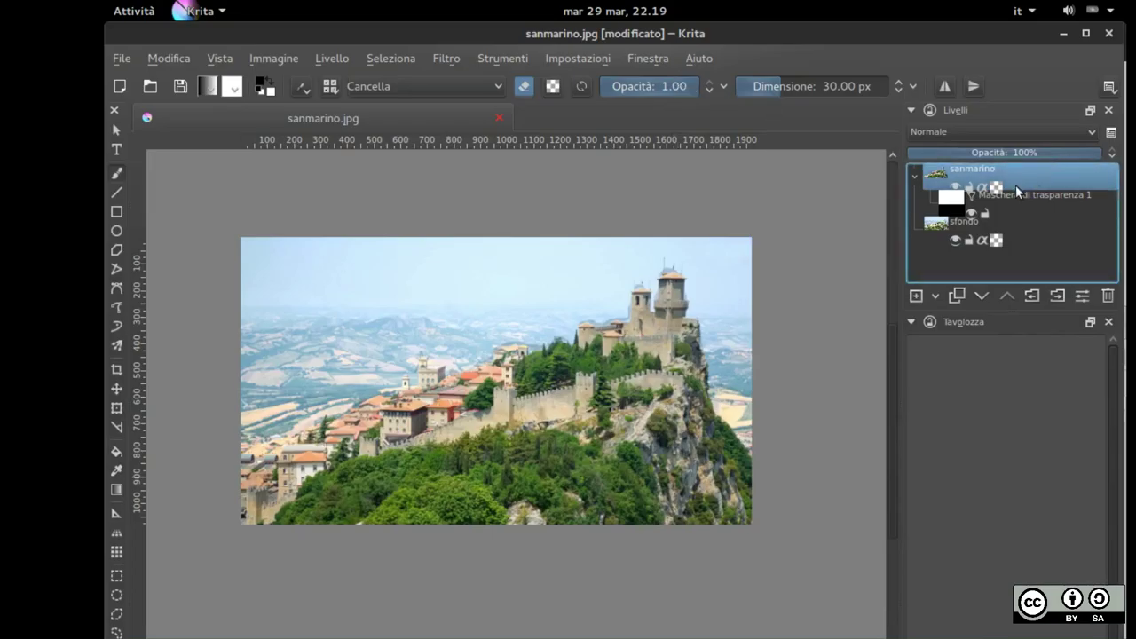
key("ctrl+z")
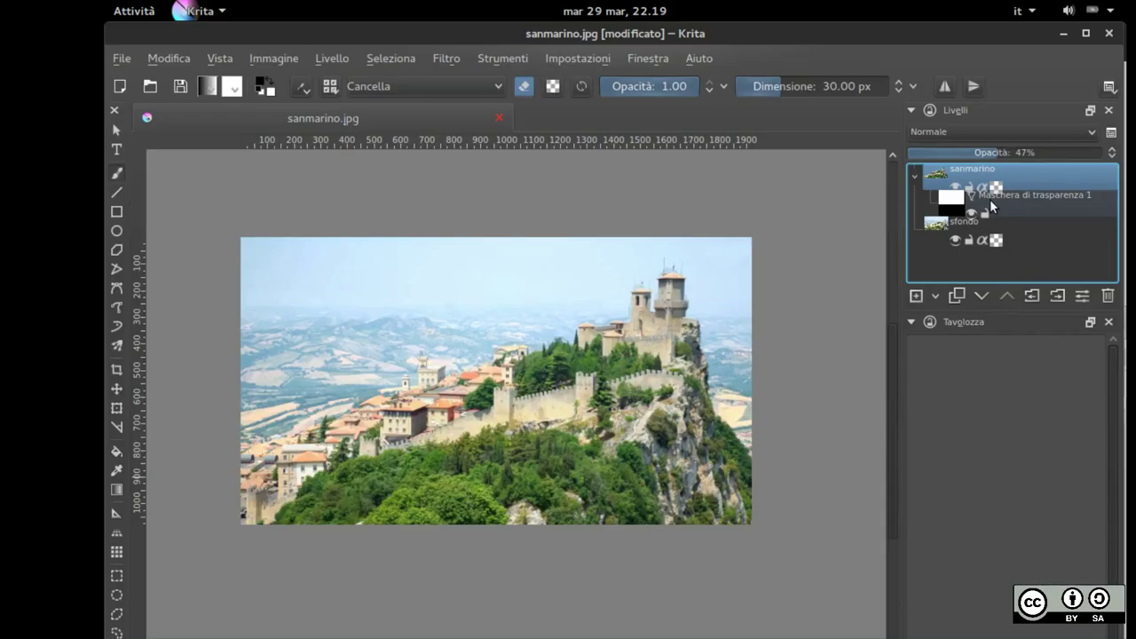
left_click(169, 59)
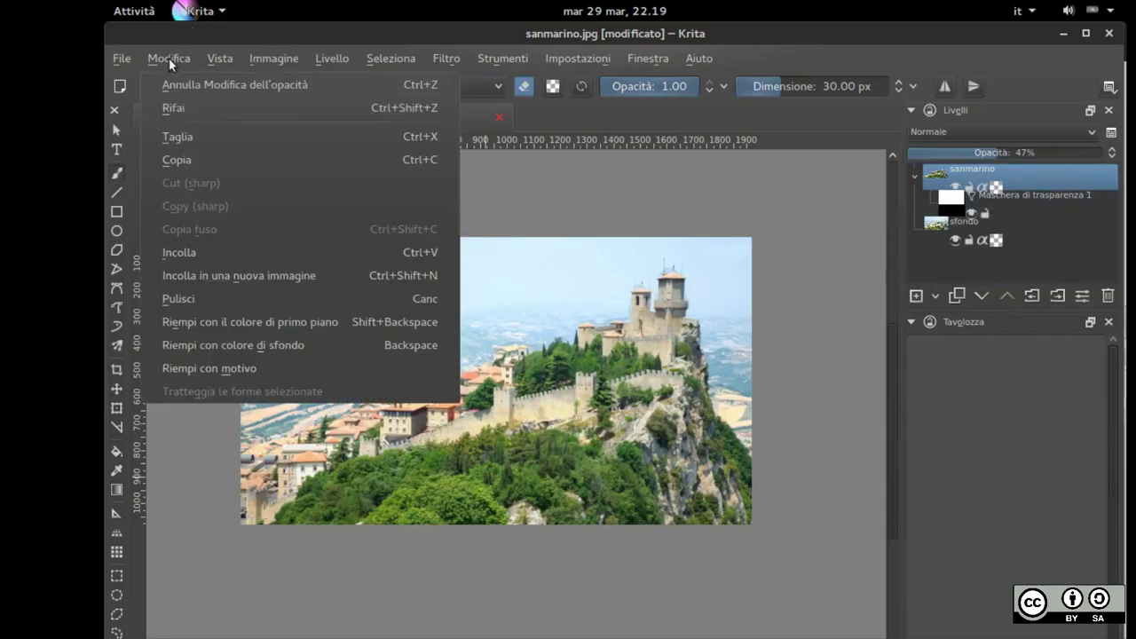
left_click(187, 107)
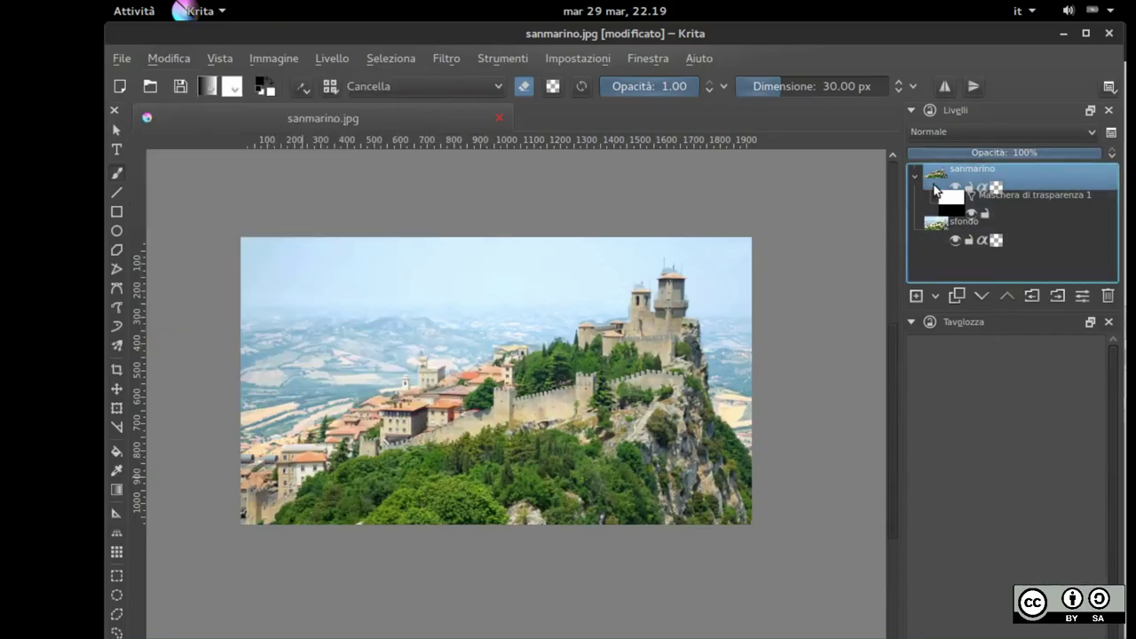
left_click(955, 240)
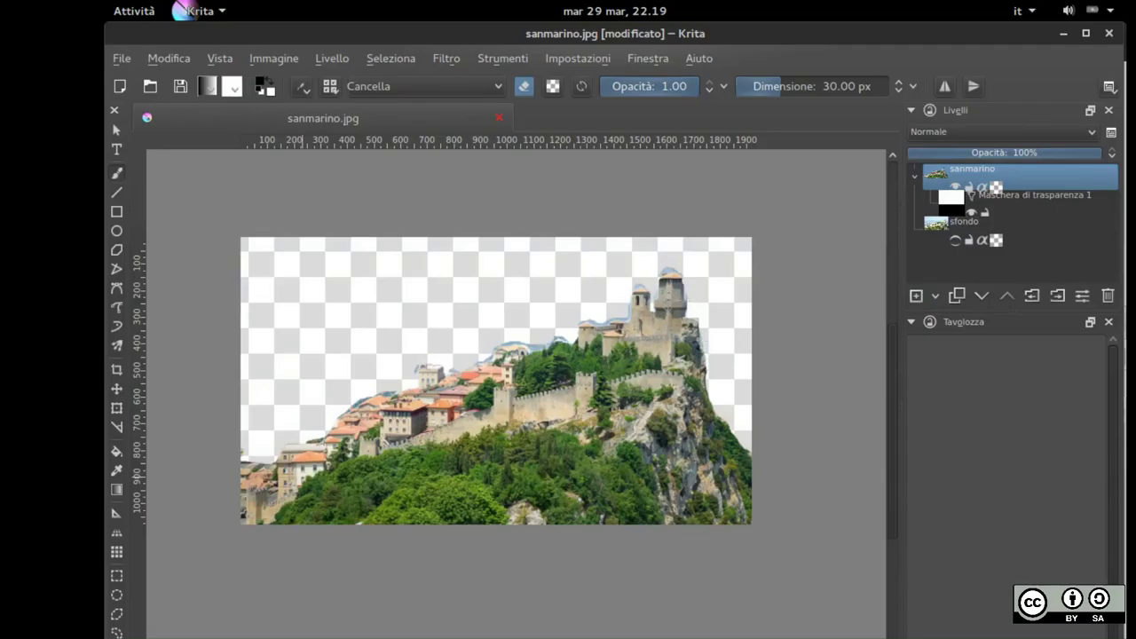
left_click(955, 189)
left_click(955, 239)
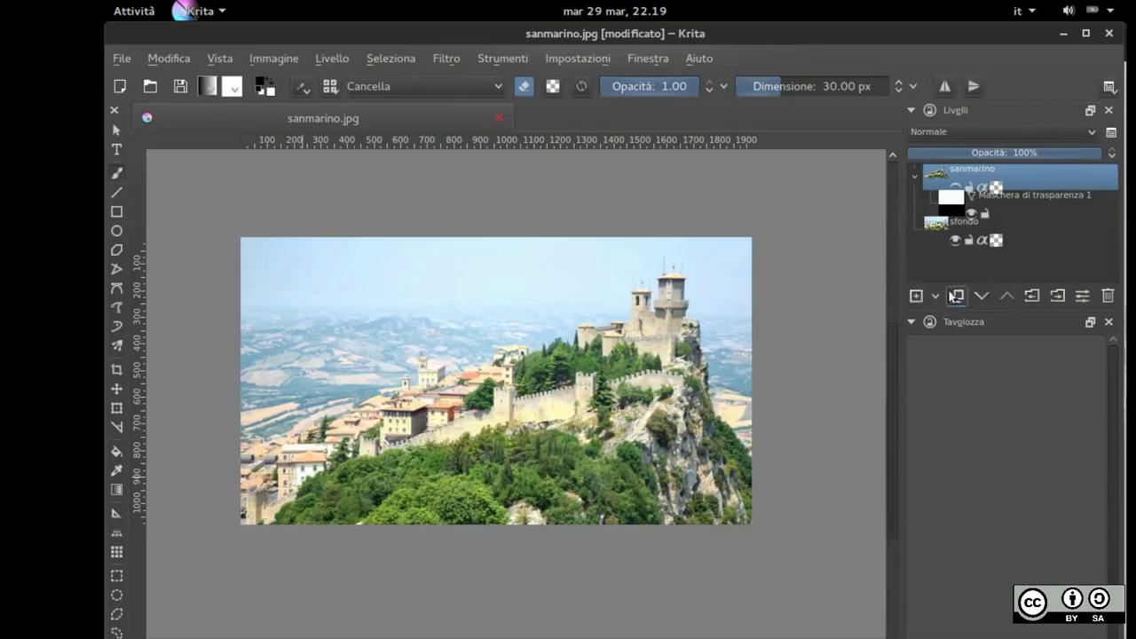
left_click(975, 233)
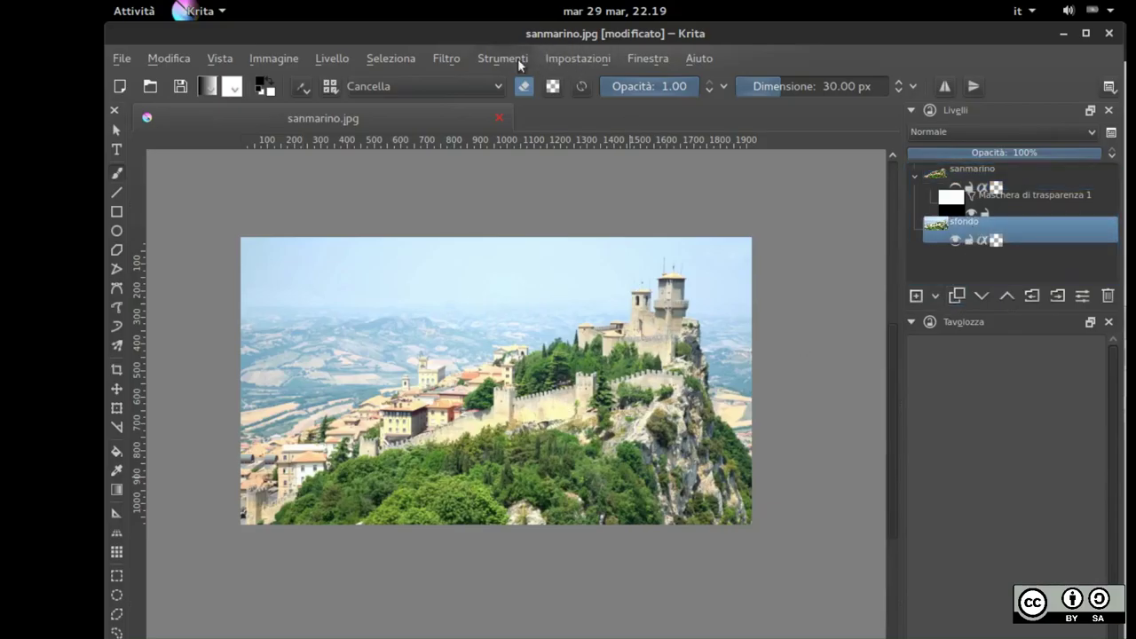
left_click(445, 58)
mouse_move(479, 113)
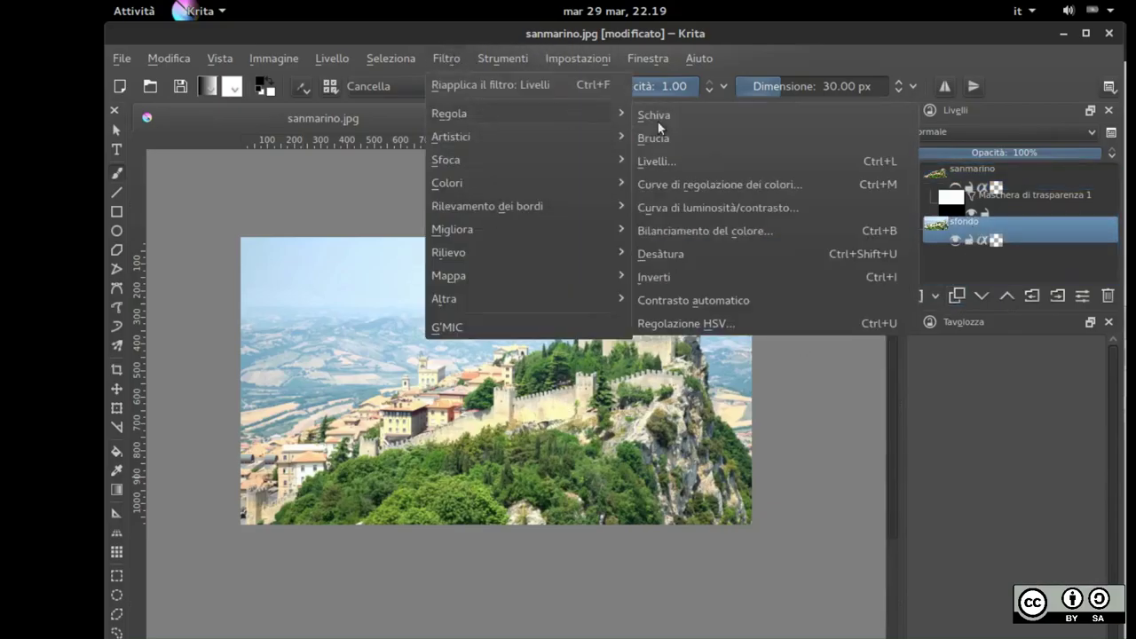
left_click(665, 165)
left_click_drag(529, 227, 1024, 193)
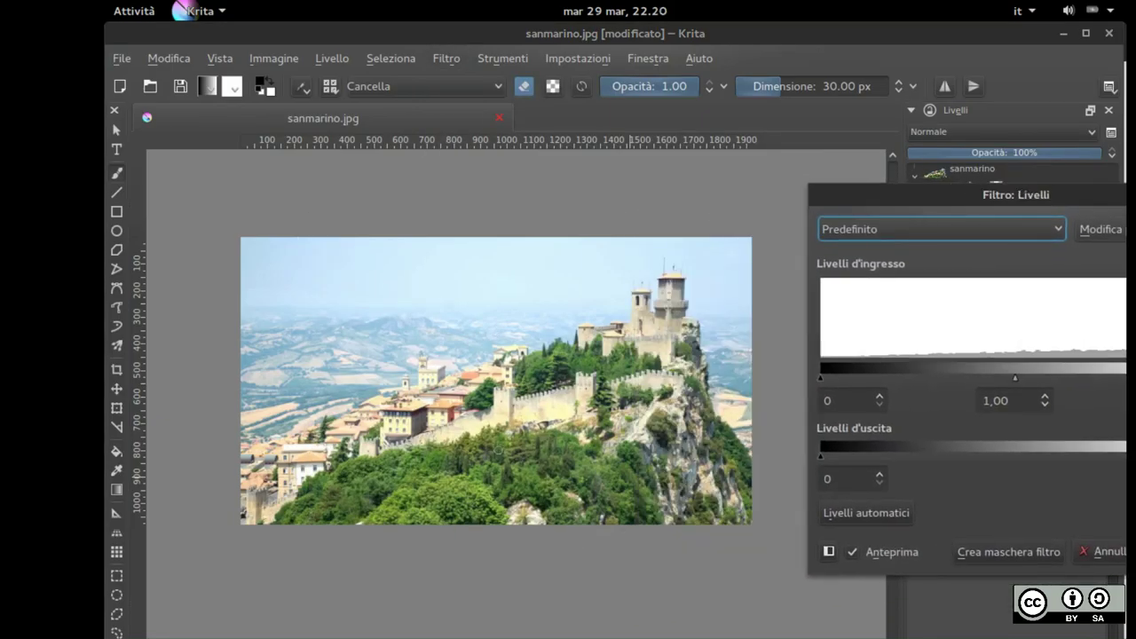
left_click_drag(857, 201, 562, 223)
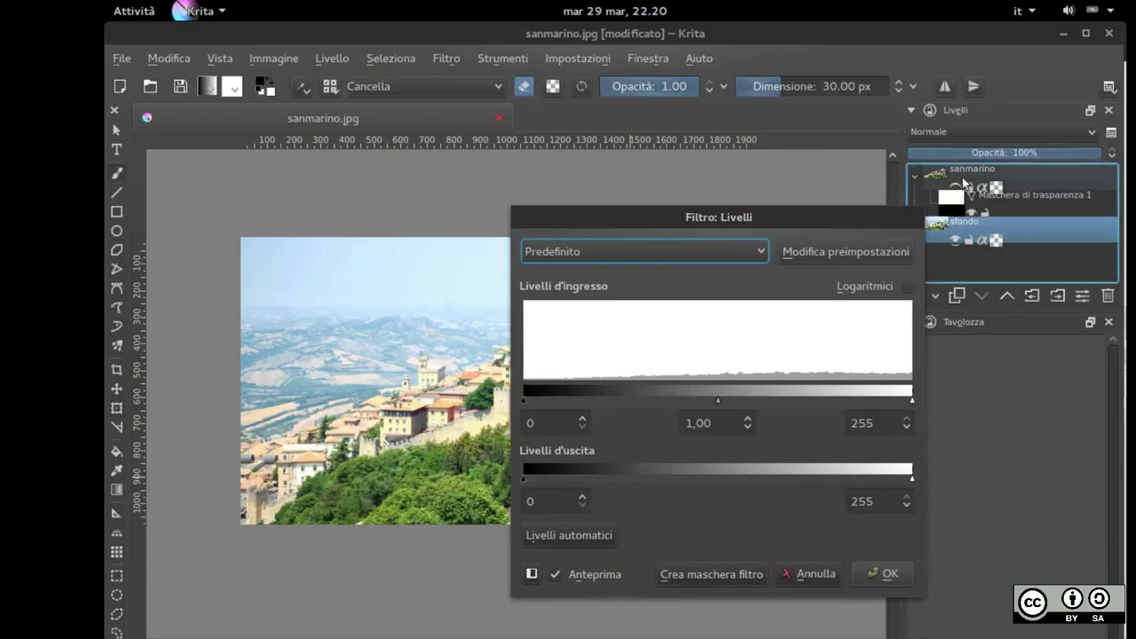
left_click(883, 574)
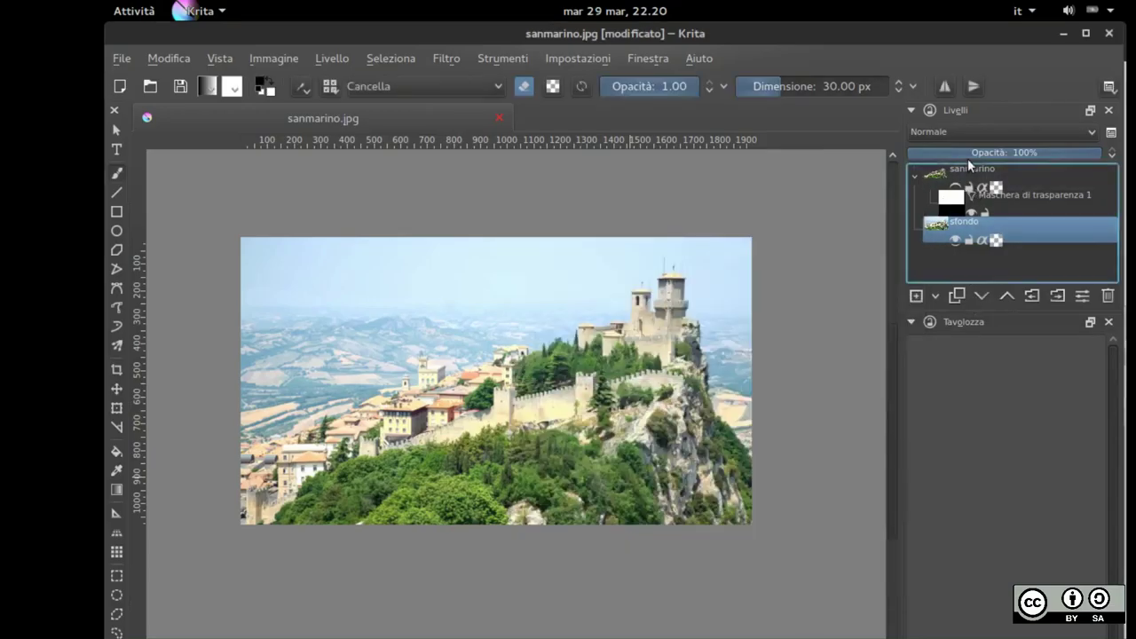
left_click(962, 180)
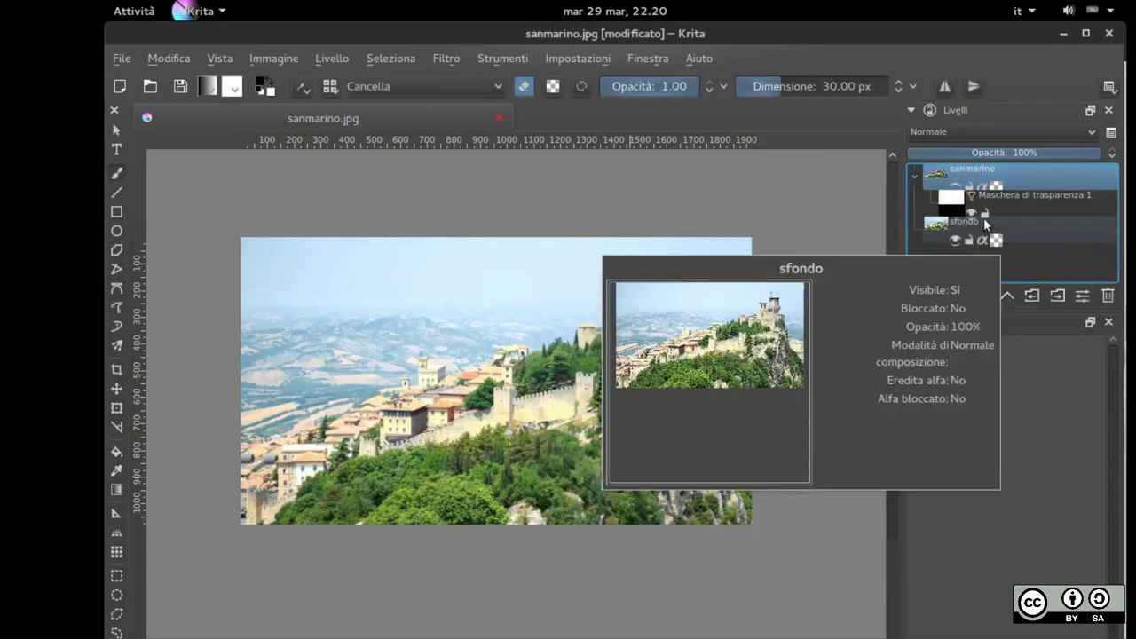
mouse_move(971, 214)
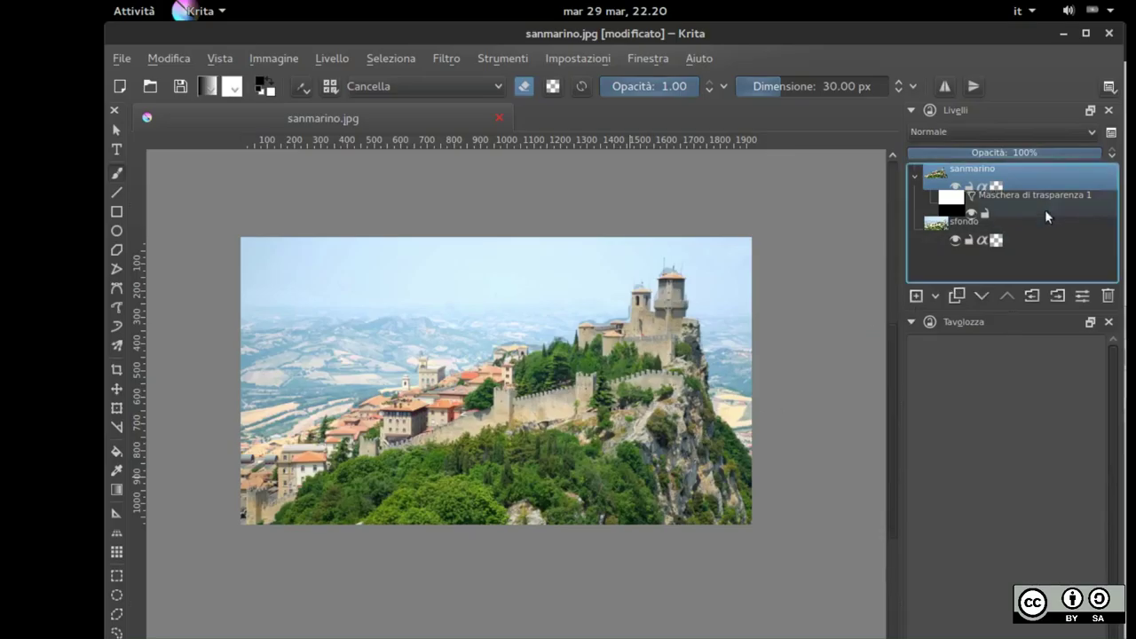
left_click(967, 227)
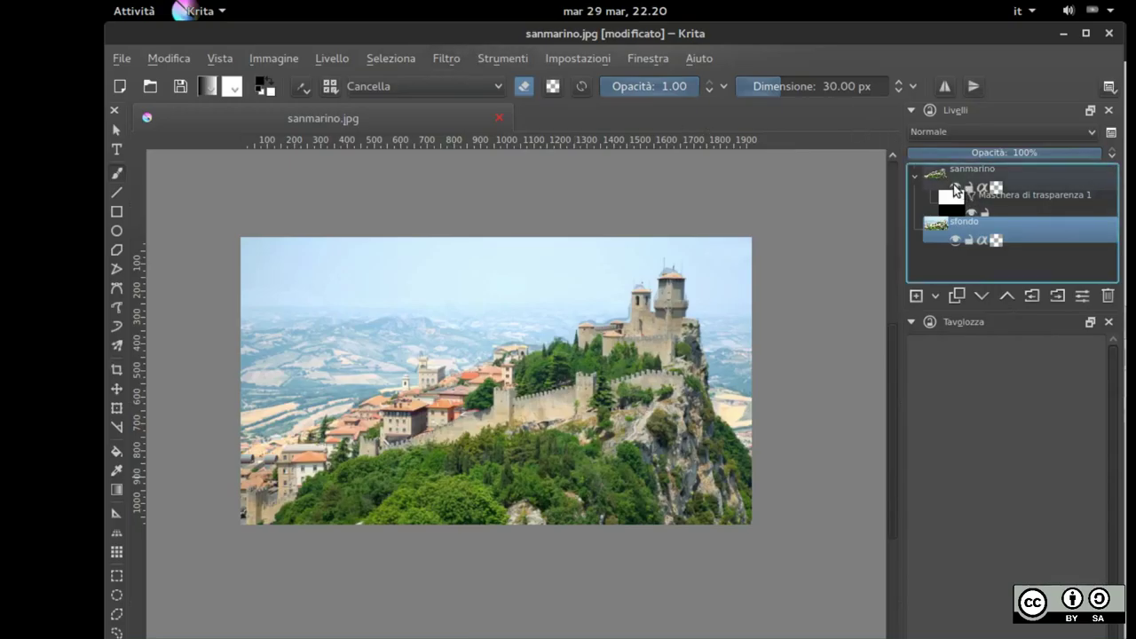
left_click(956, 188)
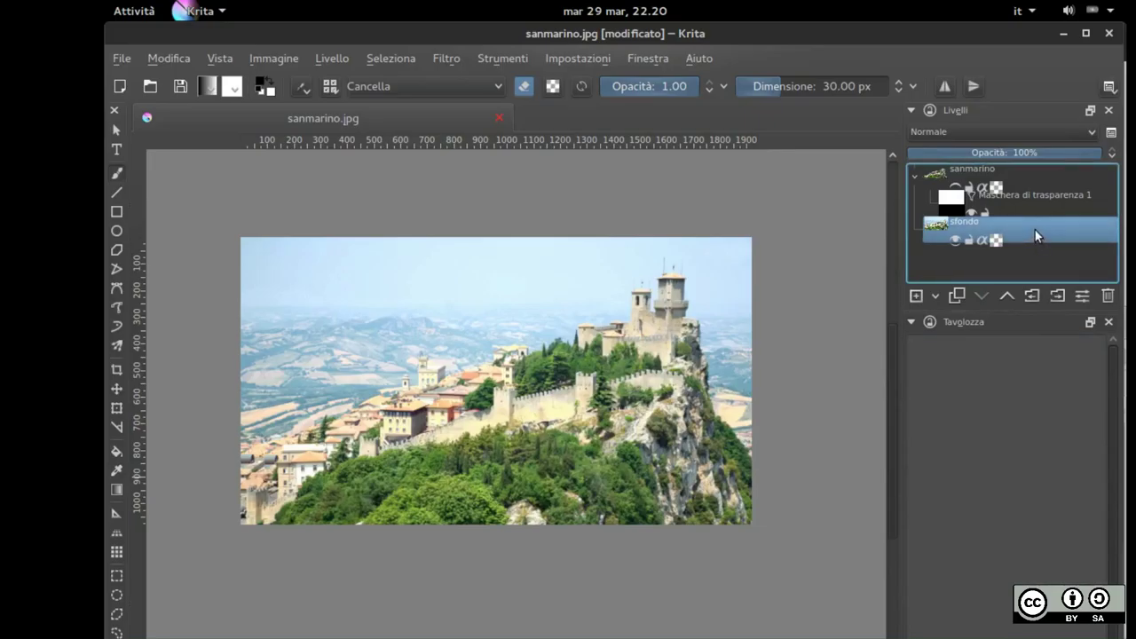
left_click(1039, 171)
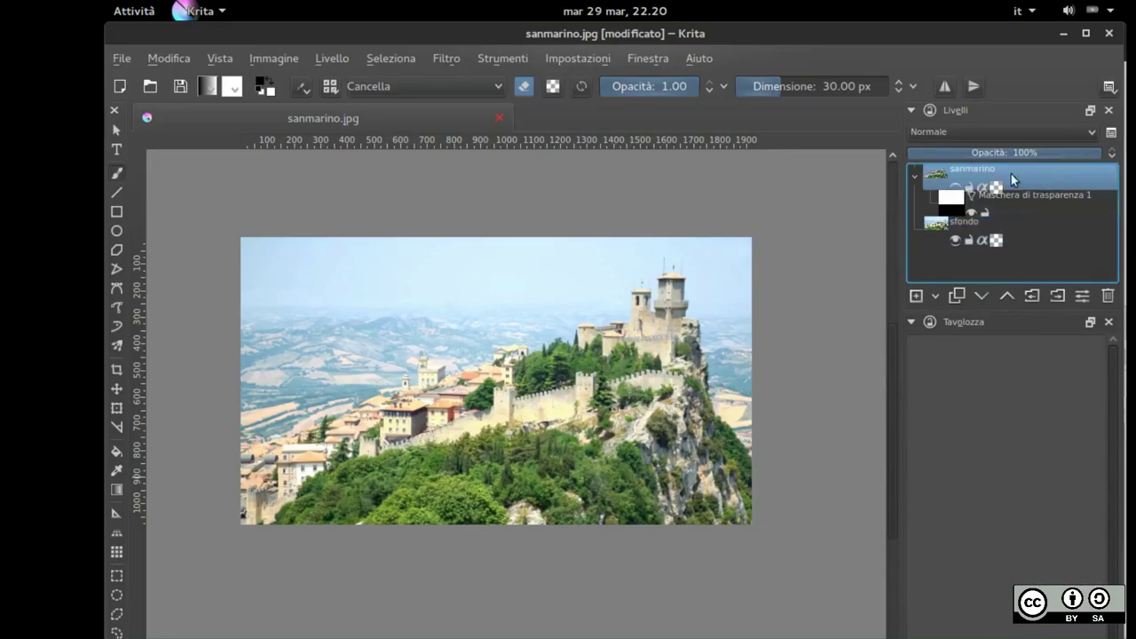
left_click(956, 188)
left_click(956, 240)
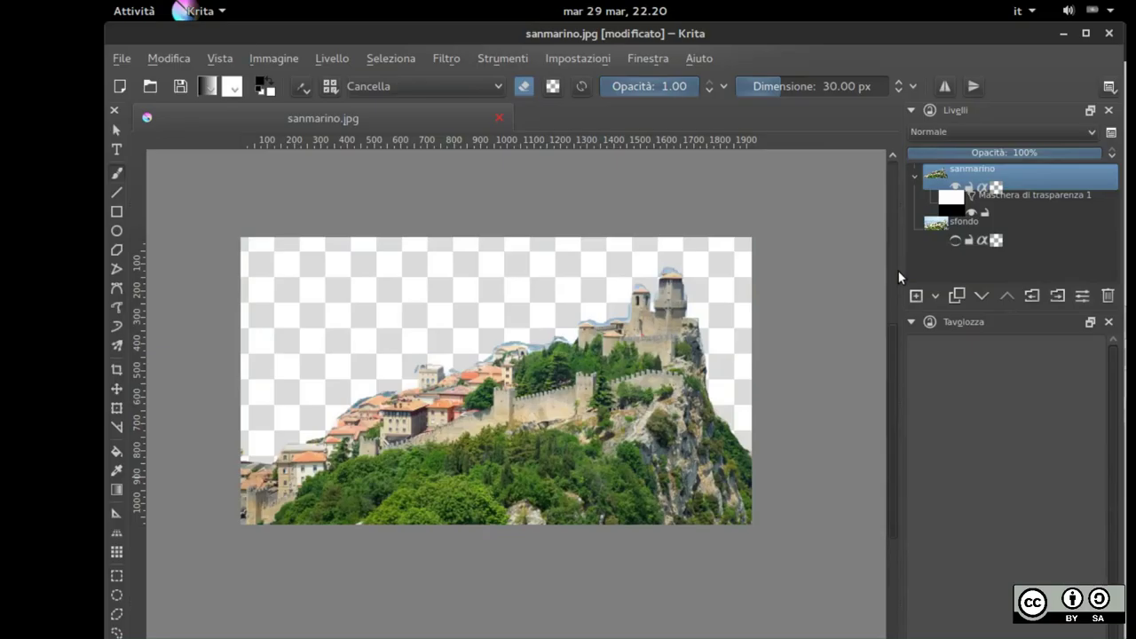
left_click(955, 240)
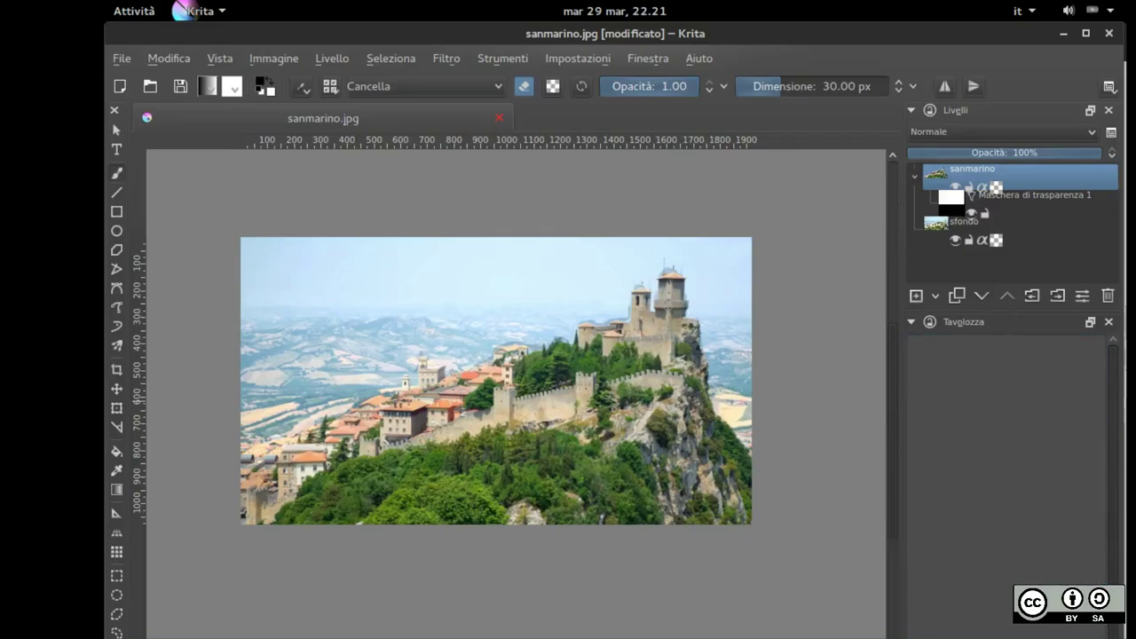
Erase the grey strips beside the tower and above the roofs, then zoom out to the fortress
scroll(630, 316, "down", 1)
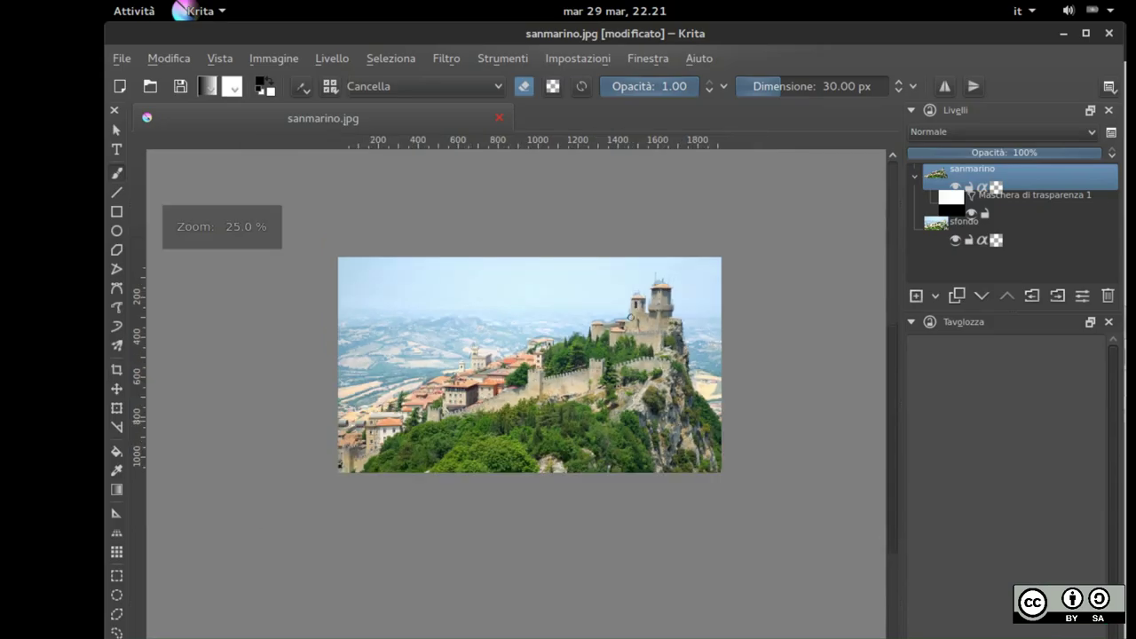
scroll(630, 317, "up", 7)
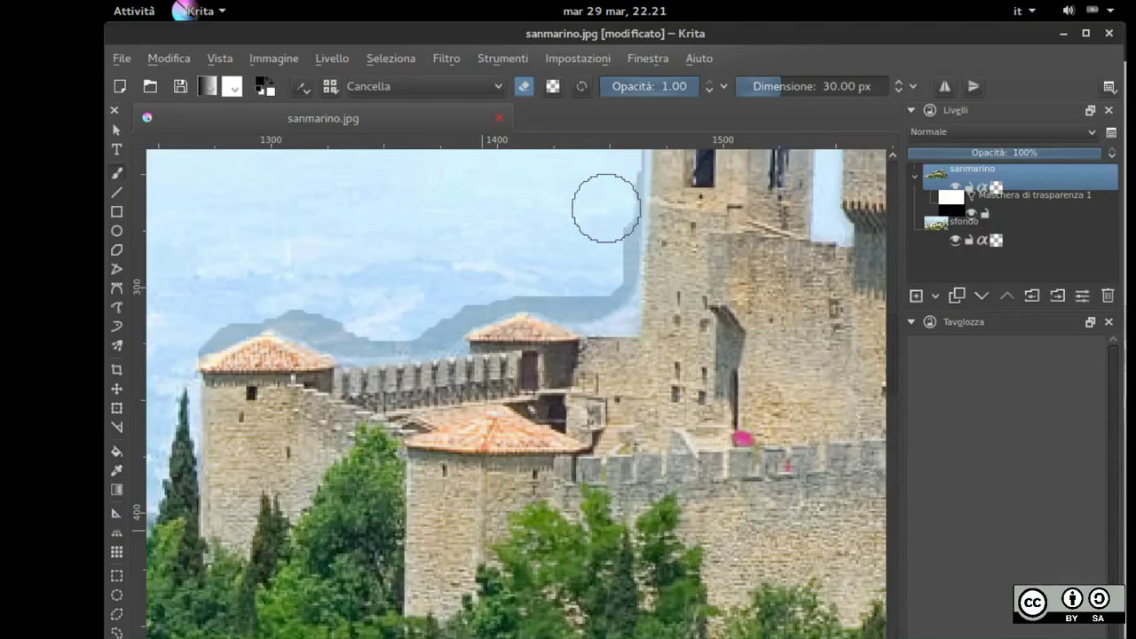
mouse_move(615, 206)
left_mouse_down()
mouse_move(609, 186)
mouse_move(608, 264)
left_mouse_up()
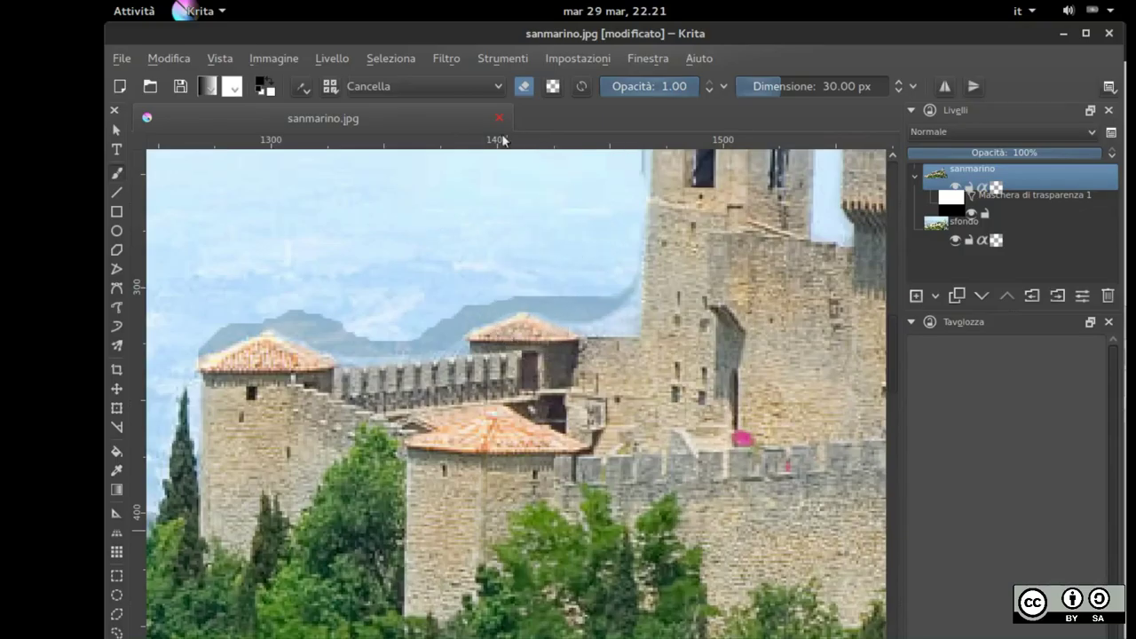
left_click(452, 87)
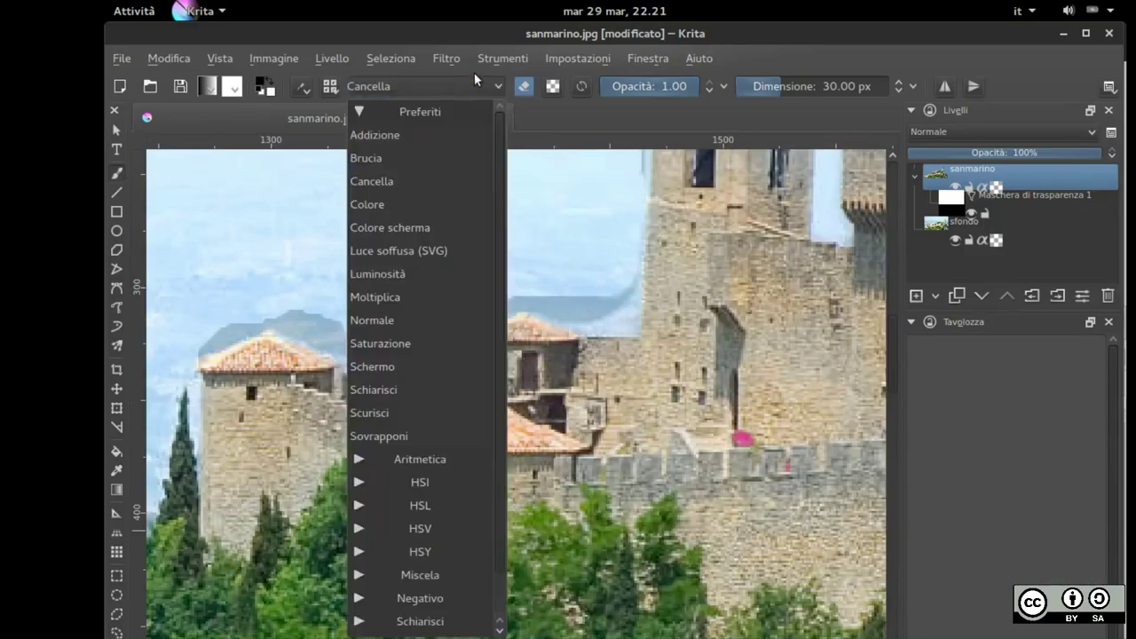
left_click(464, 84)
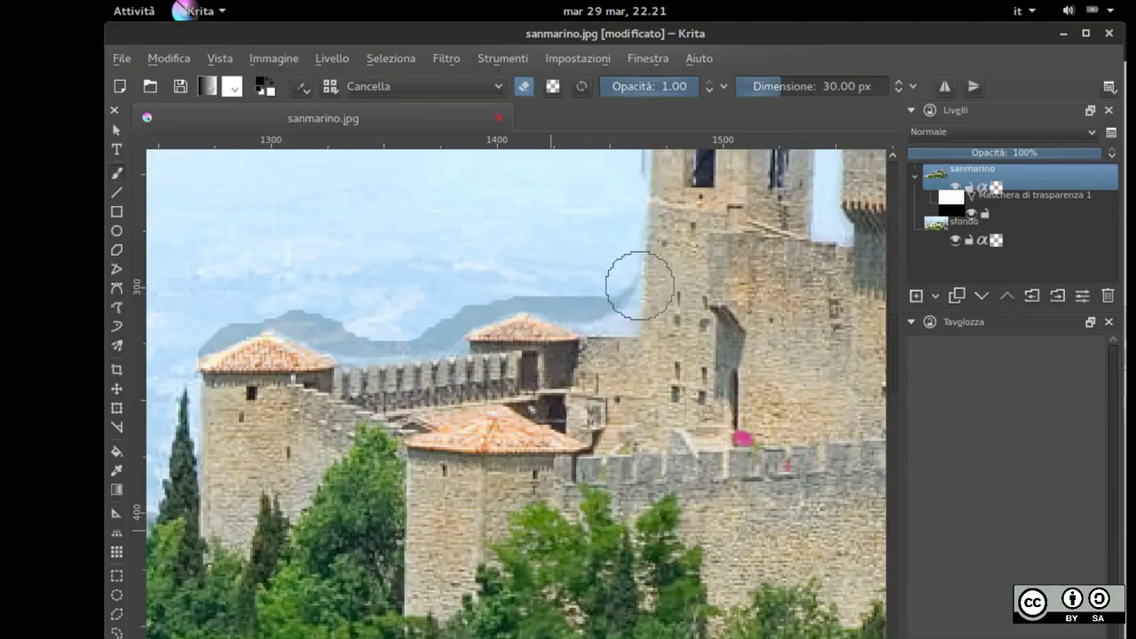
mouse_move(615, 283)
left_mouse_down()
mouse_move(564, 281)
mouse_move(538, 227)
mouse_move(570, 307)
mouse_move(568, 291)
mouse_move(540, 277)
mouse_move(498, 277)
mouse_move(470, 279)
mouse_move(475, 290)
mouse_move(521, 290)
mouse_move(453, 294)
mouse_move(426, 322)
mouse_move(352, 326)
mouse_move(290, 301)
mouse_move(178, 337)
left_mouse_up()
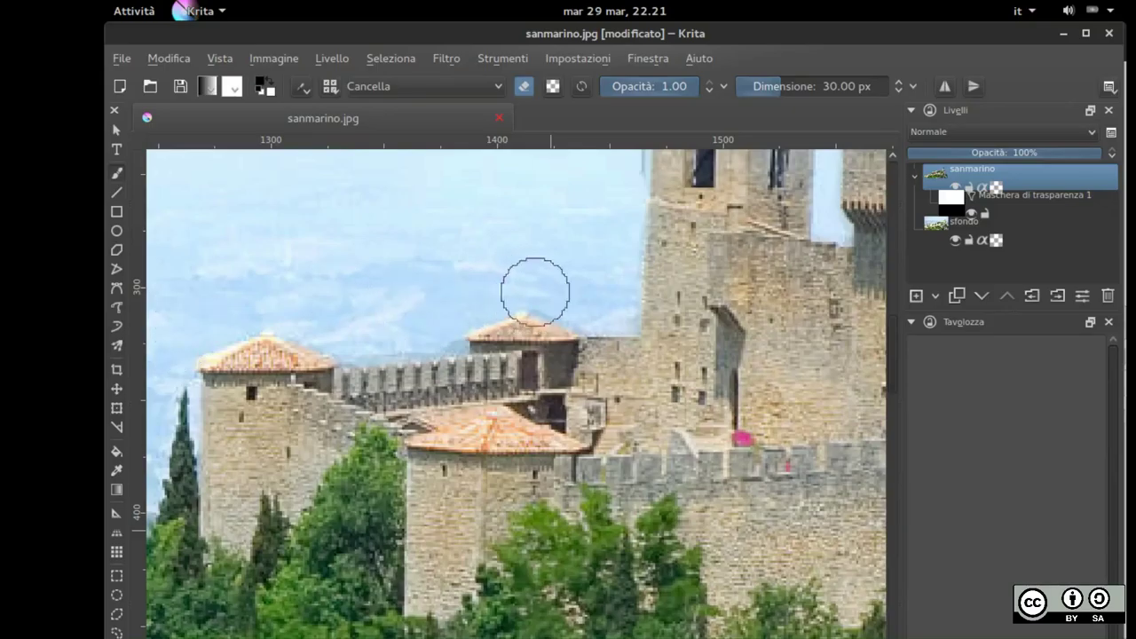
left_click(559, 275, "ctrl")
key("1")
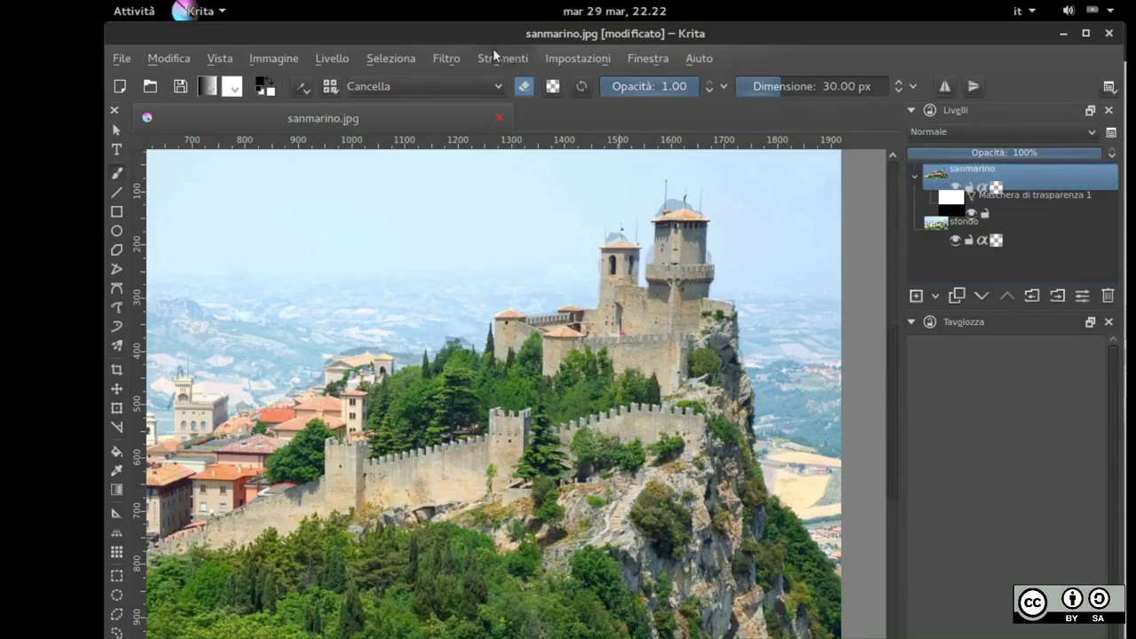
Raise the sanmarino layer's Livelli input black point to 47 and apply it
left_click(453, 58)
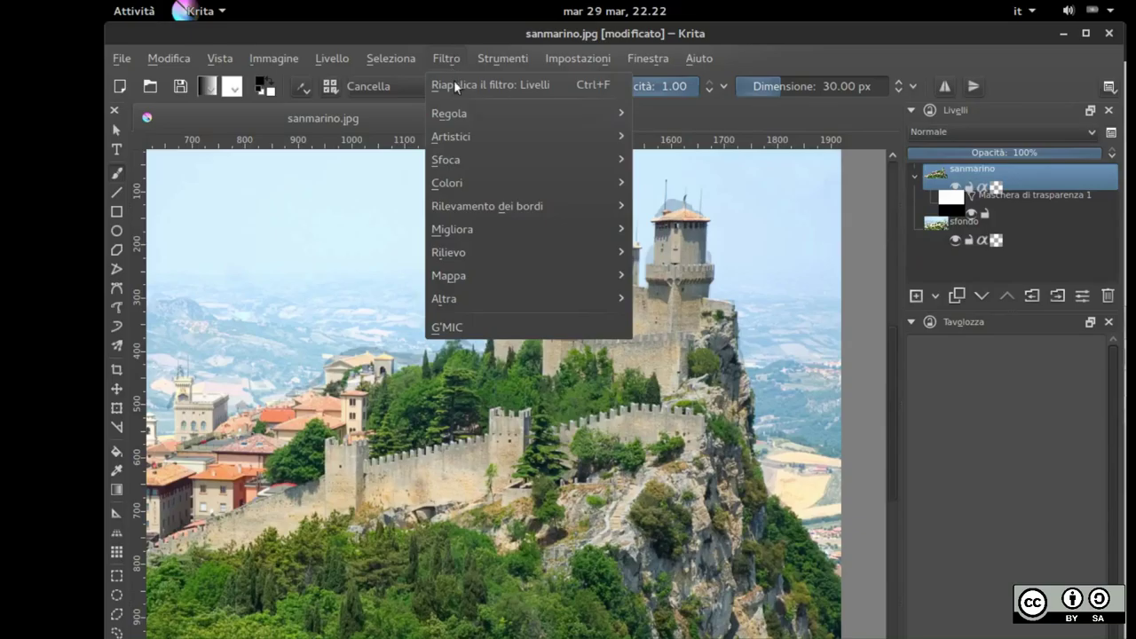
mouse_move(458, 122)
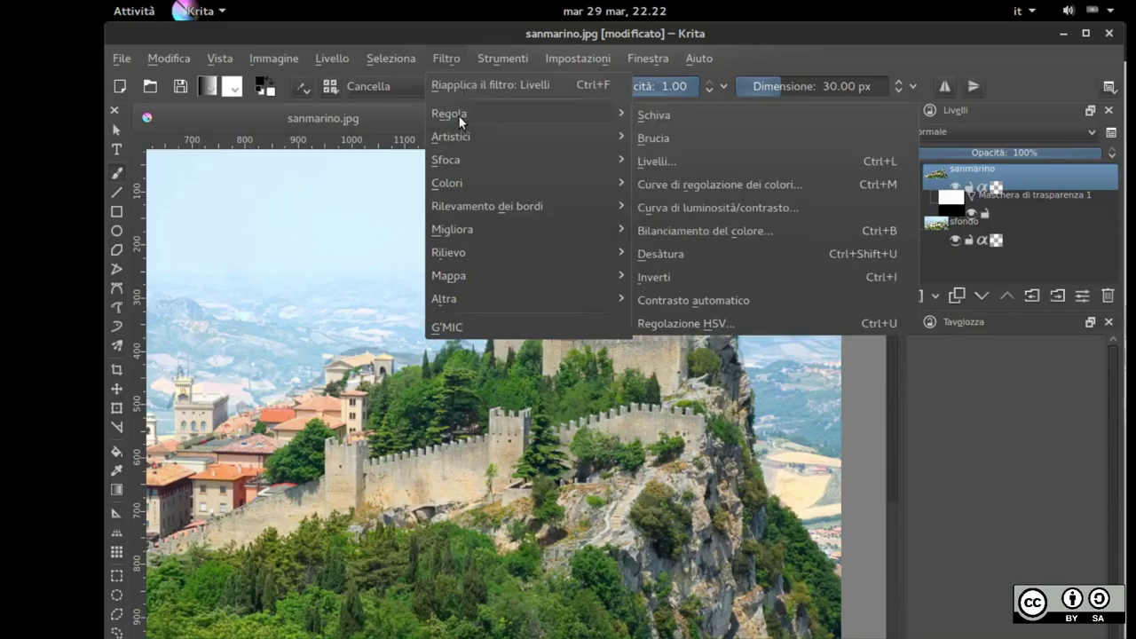
left_click(658, 164)
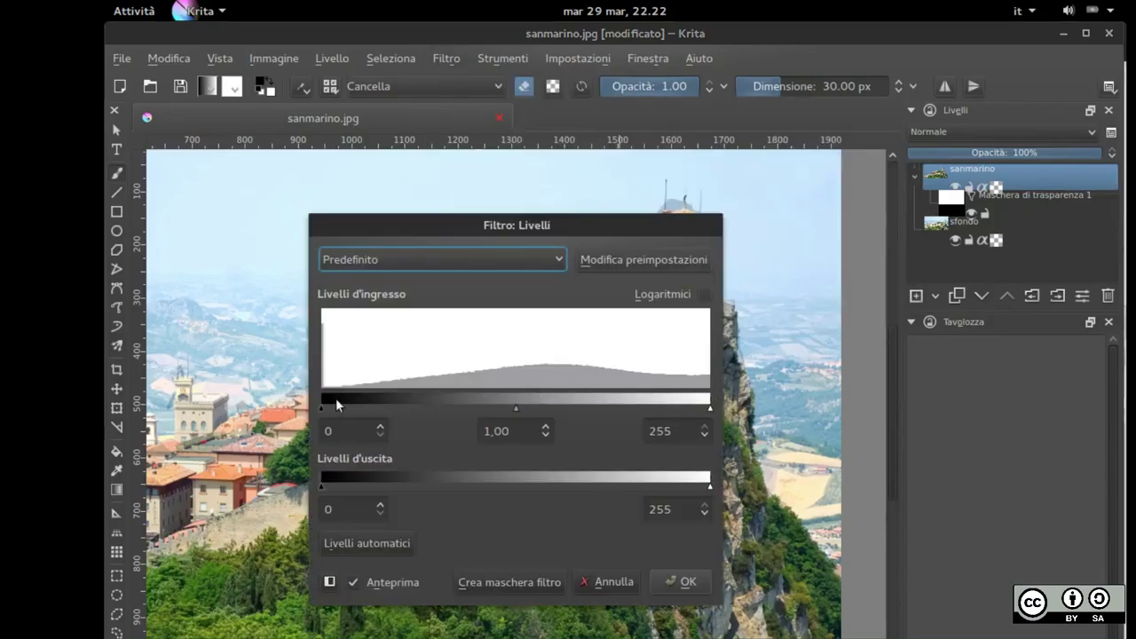
left_click_drag(324, 406, 393, 406)
left_click_drag(455, 223, 786, 137)
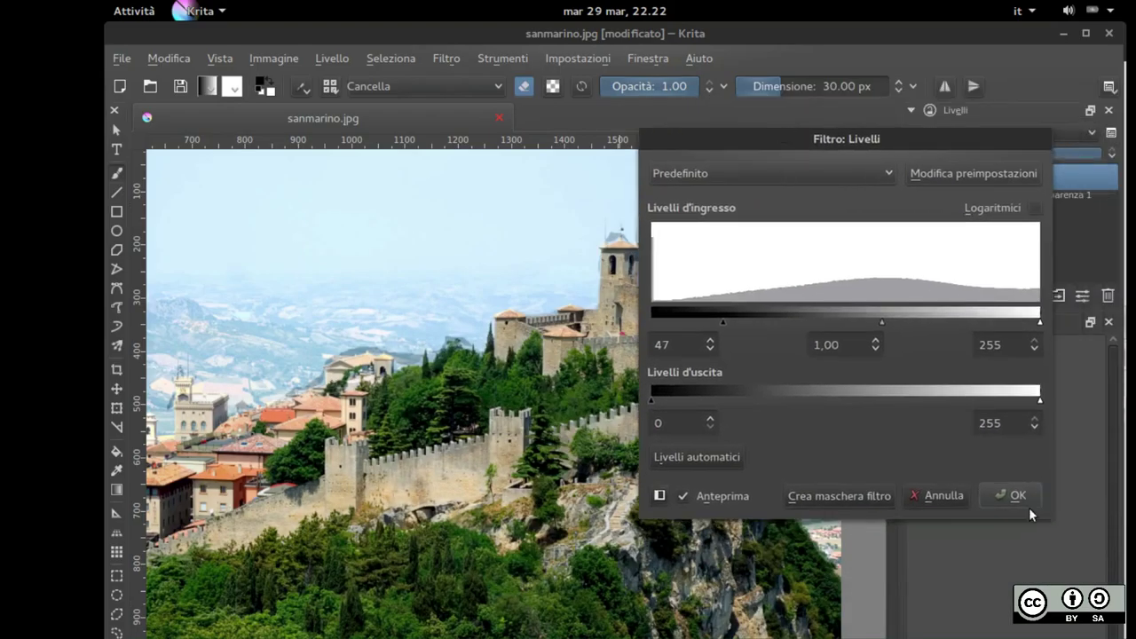
left_click(1030, 498)
scroll(524, 480, "down", 2)
scroll(524, 480, "up", 3)
scroll(526, 471, "down", 4)
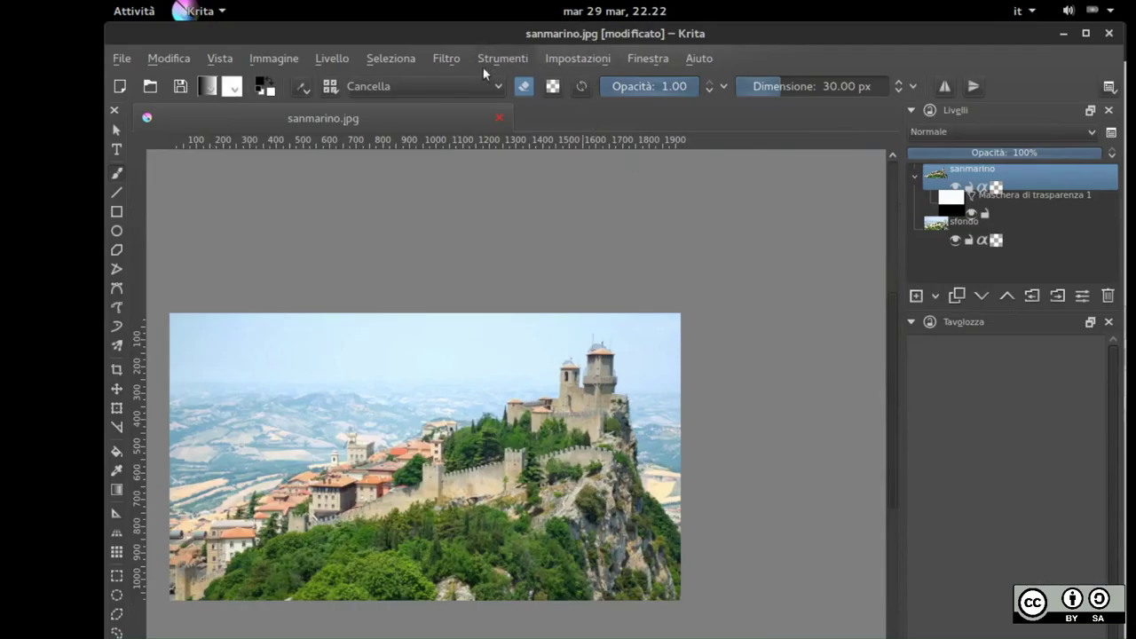
Shift the Scuri and Mezzitoni sliders in Bilanciamento del colore for warmer tones and apply
left_click(456, 57)
mouse_move(487, 109)
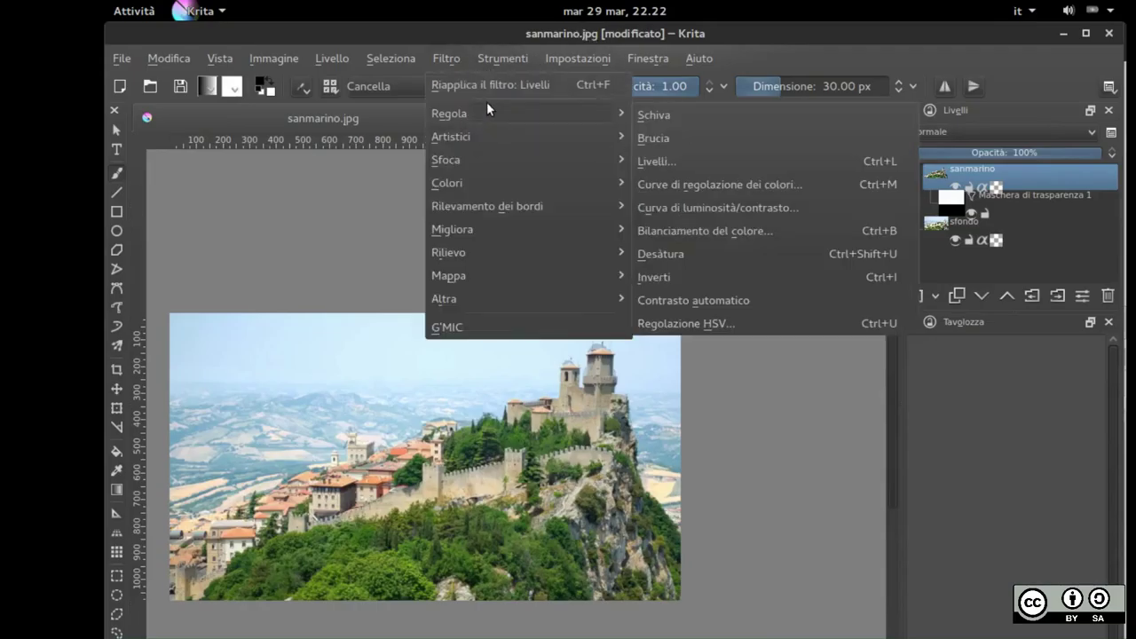
left_click(698, 229)
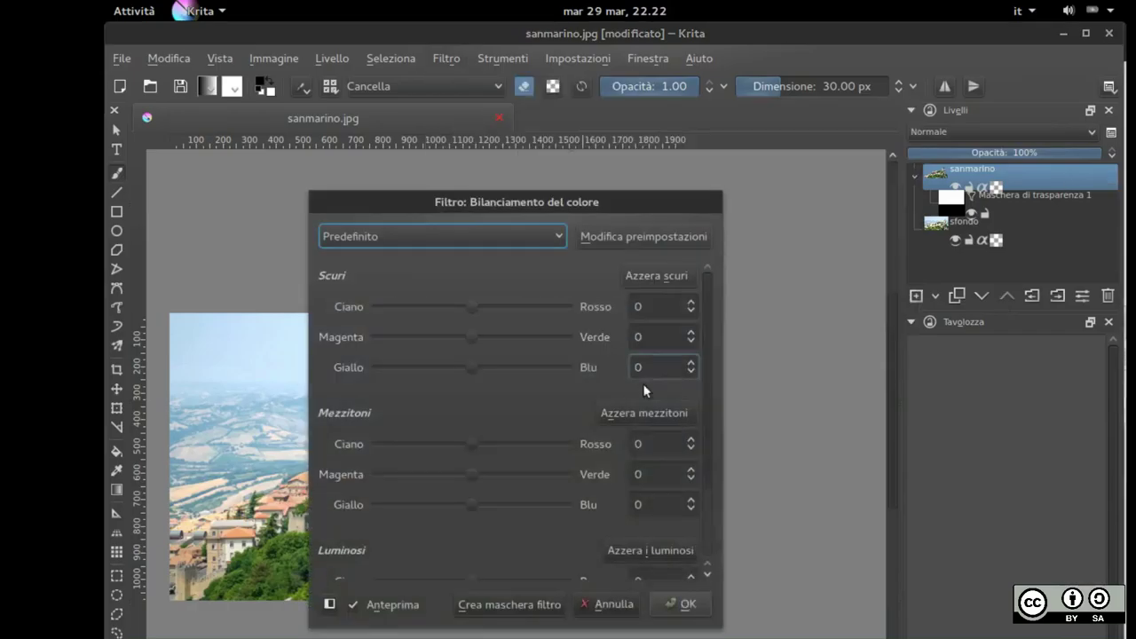
left_click_drag(673, 201, 1012, 138)
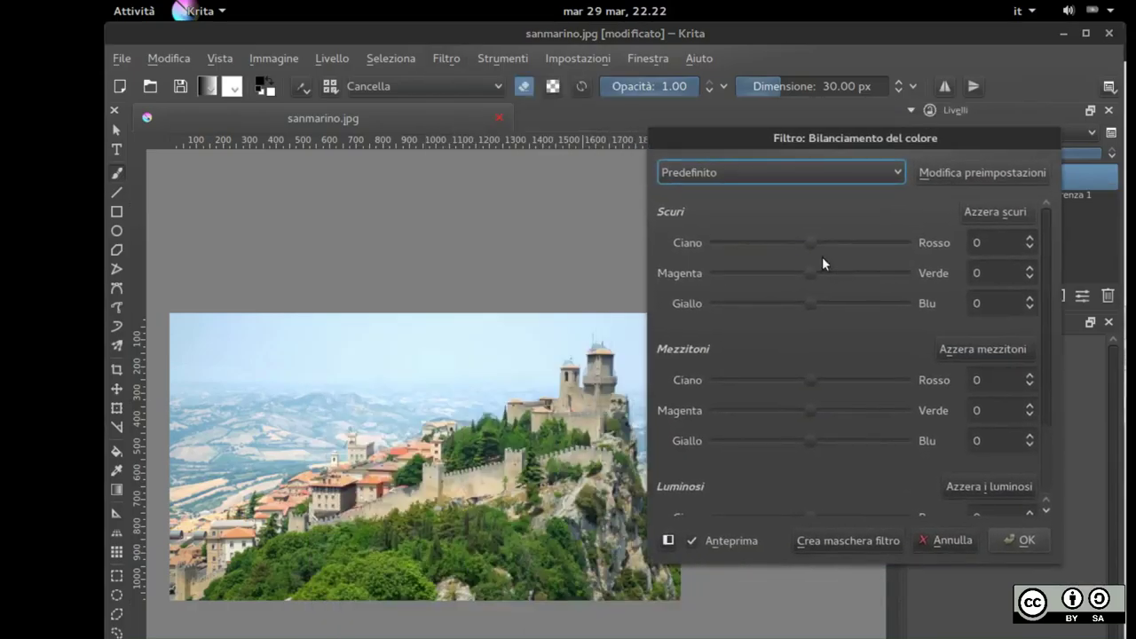
left_click_drag(810, 241, 796, 304)
left_click_drag(811, 381, 806, 410)
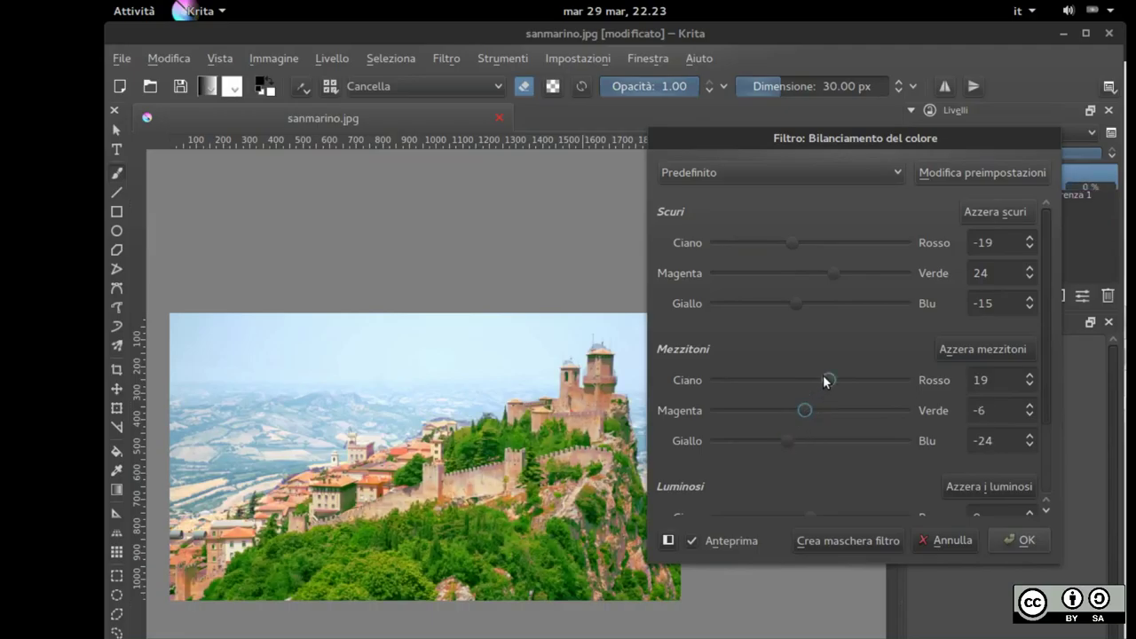
left_click_drag(824, 275, 824, 277)
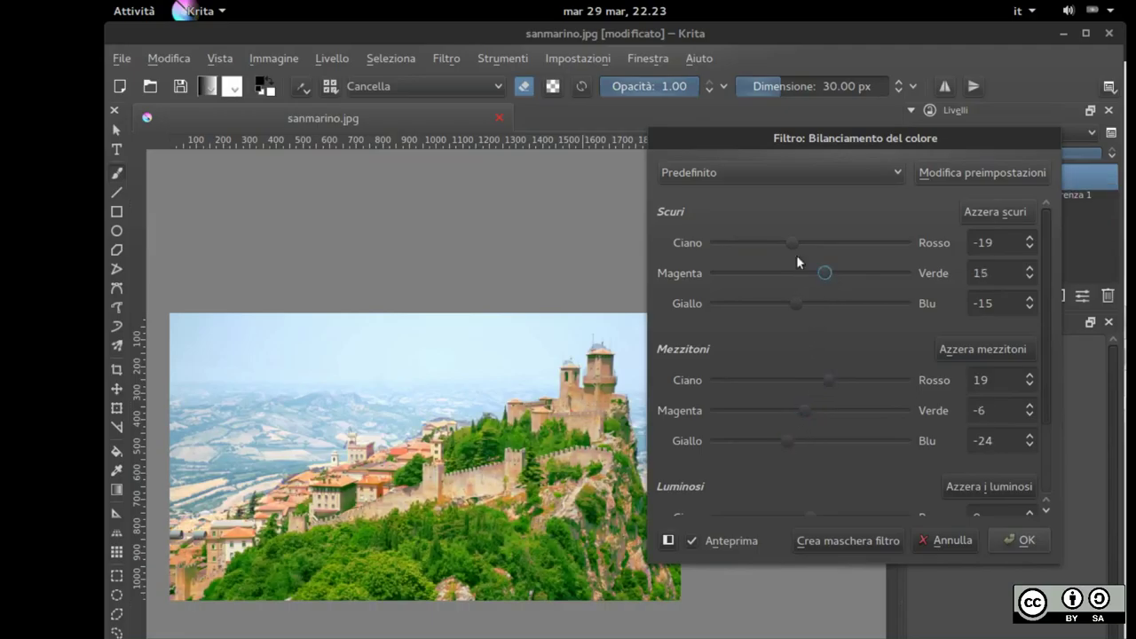
left_click_drag(789, 242, 805, 242)
left_click_drag(800, 304, 813, 246)
left_click(1026, 539)
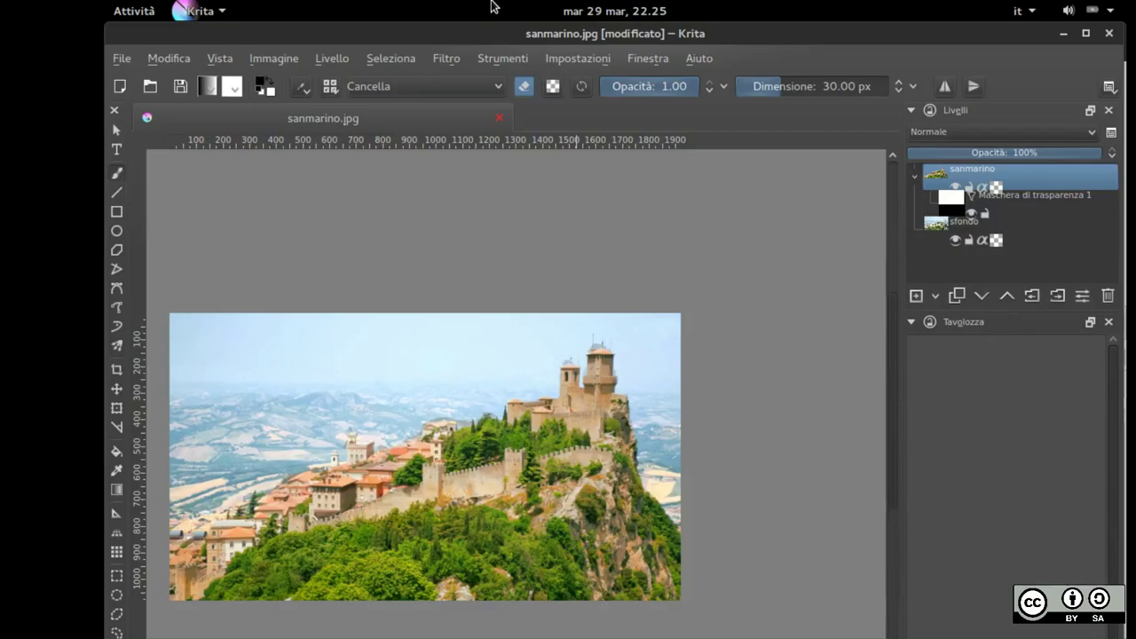
key("super")
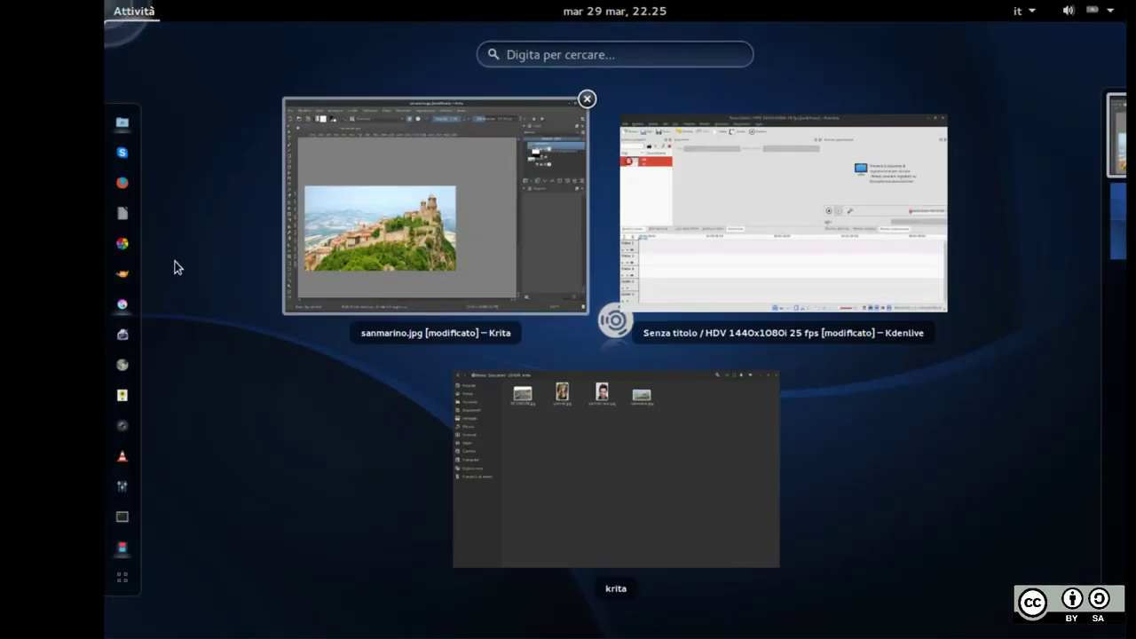
key("super")
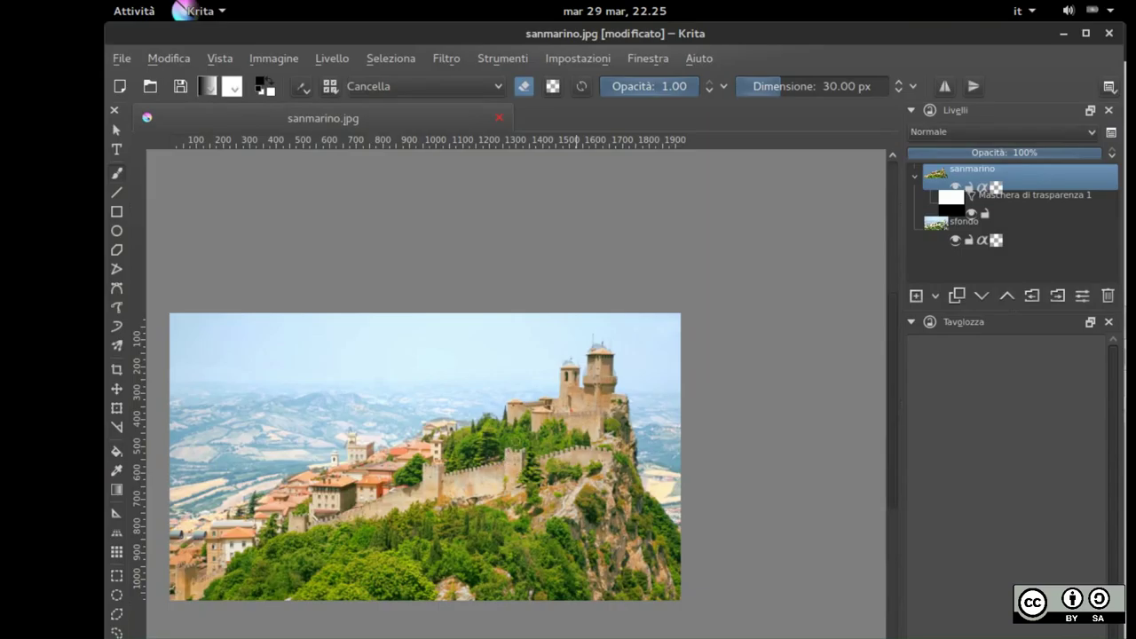
Erase the grey haze around the left tower's cross and the right tower's roof, antenna and wall
scroll(585, 377, "up", 7)
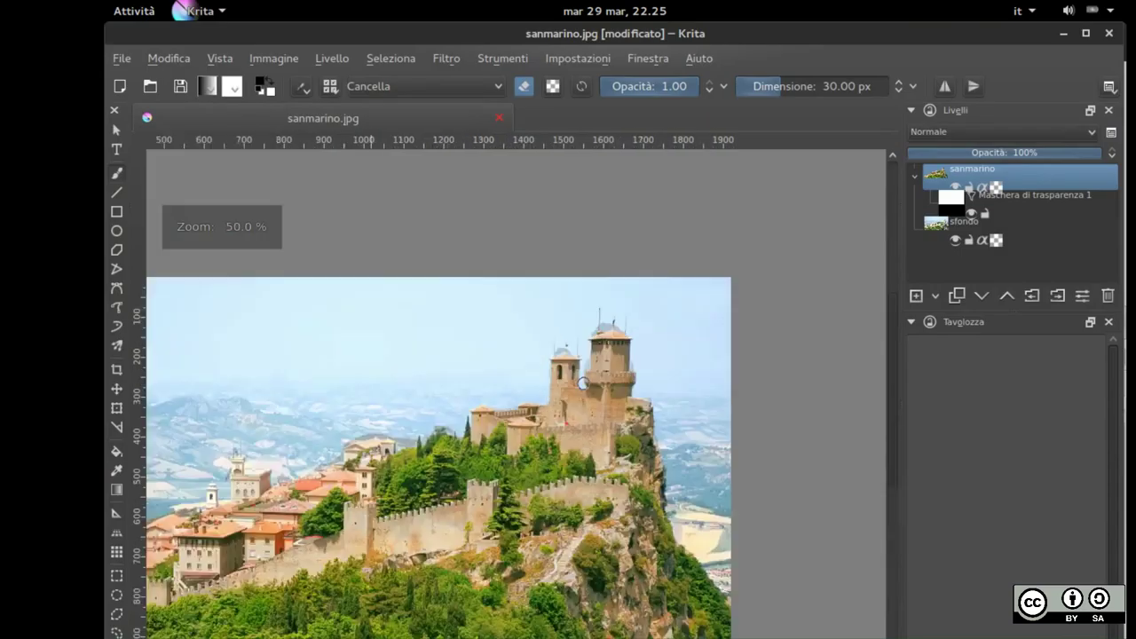
scroll(586, 377, "down", 1)
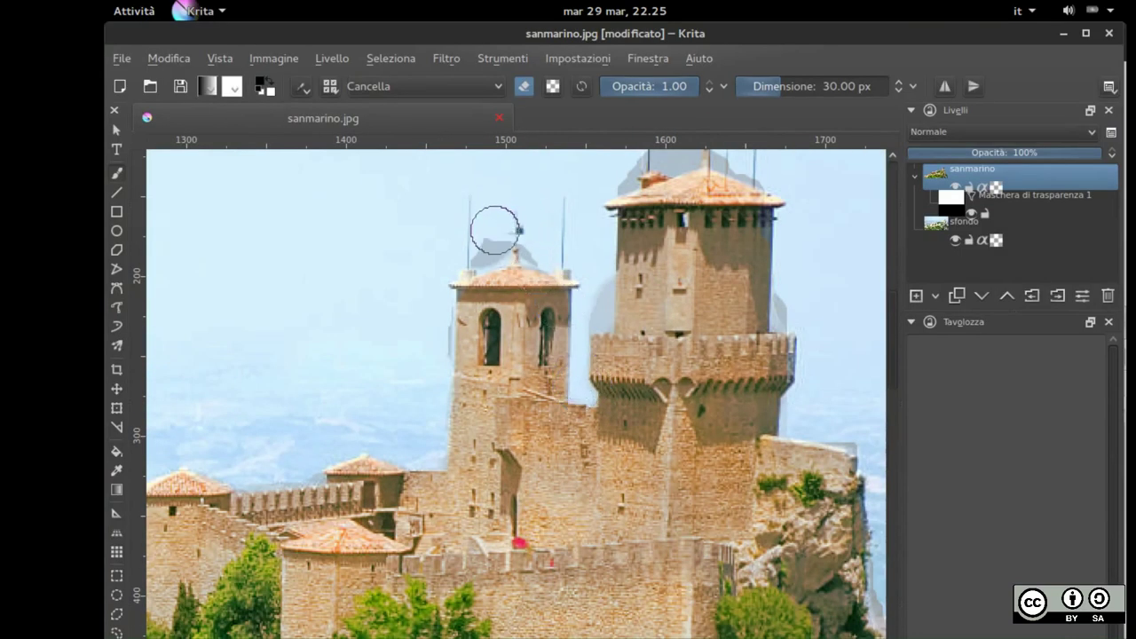
left_click_drag(531, 229, 540, 240)
mouse_move(673, 174)
left_mouse_down()
mouse_move(621, 173)
mouse_move(666, 176)
left_mouse_up()
left_click_drag(761, 284, 697, 407)
mouse_move(610, 269)
left_mouse_down()
mouse_move(729, 292)
mouse_move(636, 258)
mouse_move(601, 269)
left_mouse_up()
left_click_drag(729, 432, 728, 436)
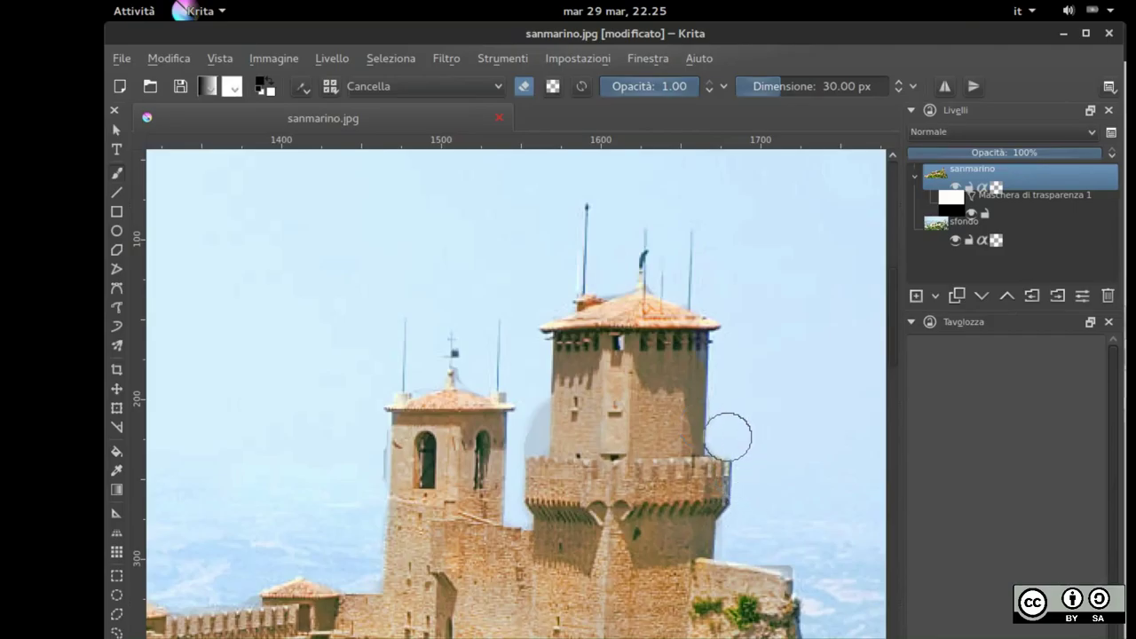
Pan and zoom back out so the whole photo fills the canvas again
left_click(625, 523, "ctrl")
scroll(625, 523, "down", 4)
left_click_drag(622, 522, 758, 300)
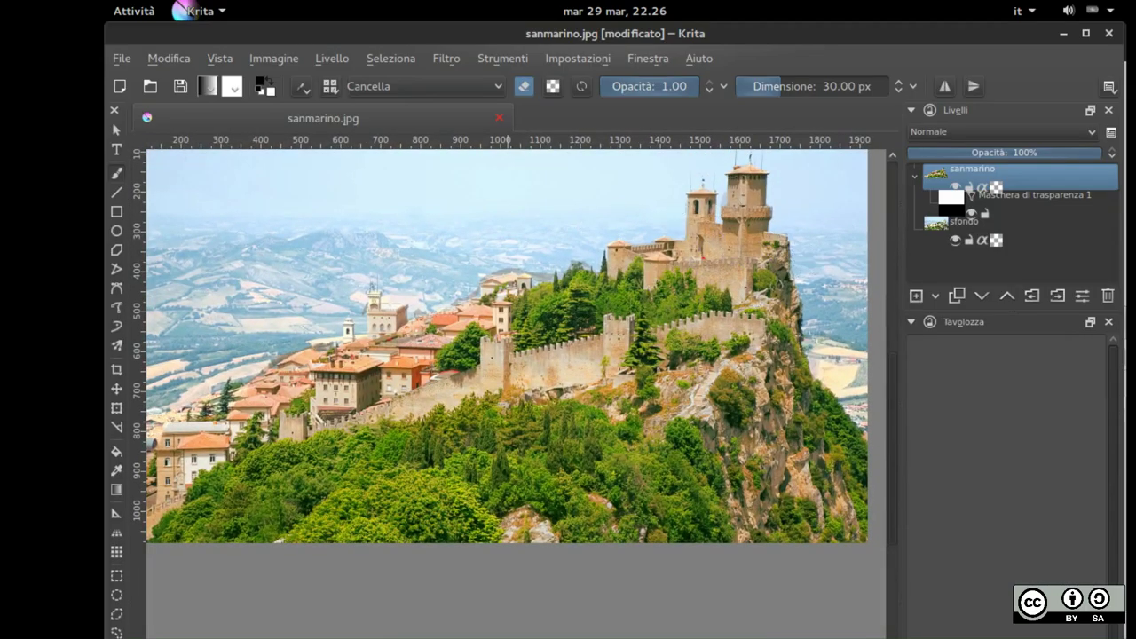
left_click_drag(830, 291, 564, 355)
scroll(563, 355, "down", 3)
scroll(475, 282, "up", 2)
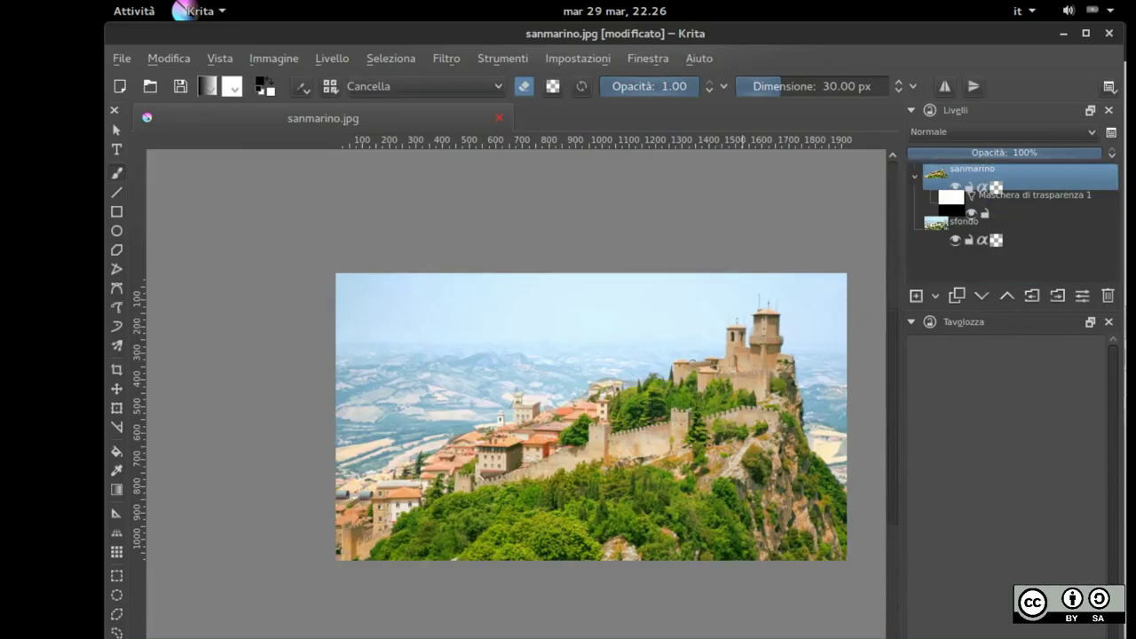
left_click_drag(657, 468, 652, 473)
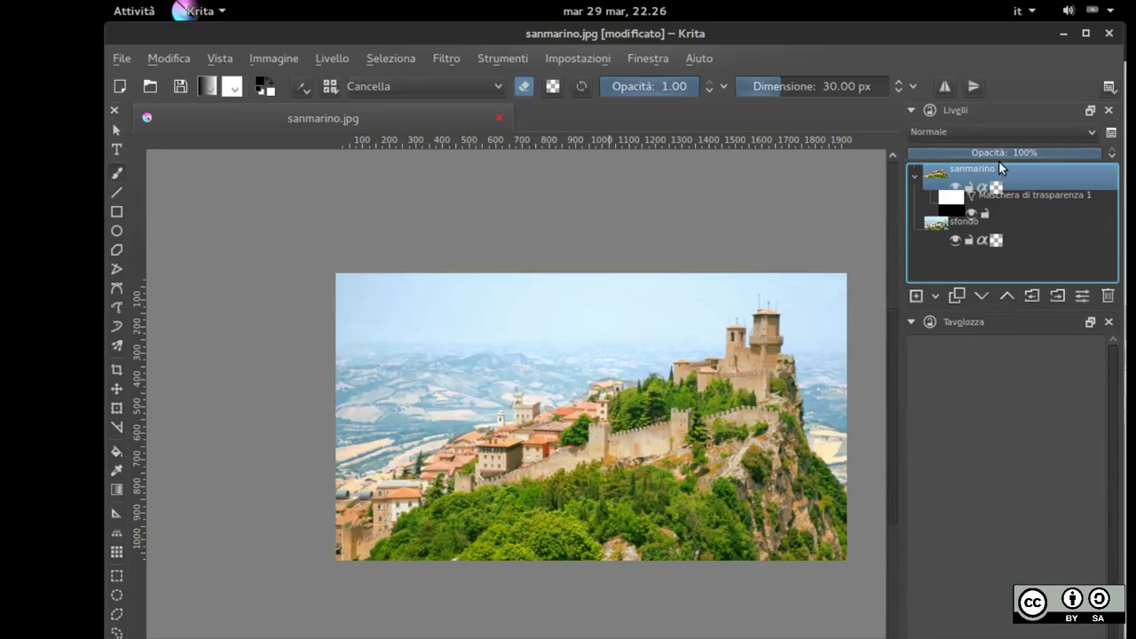
Add a new layer, Livello 5, and fill it with solid black
left_click(917, 296)
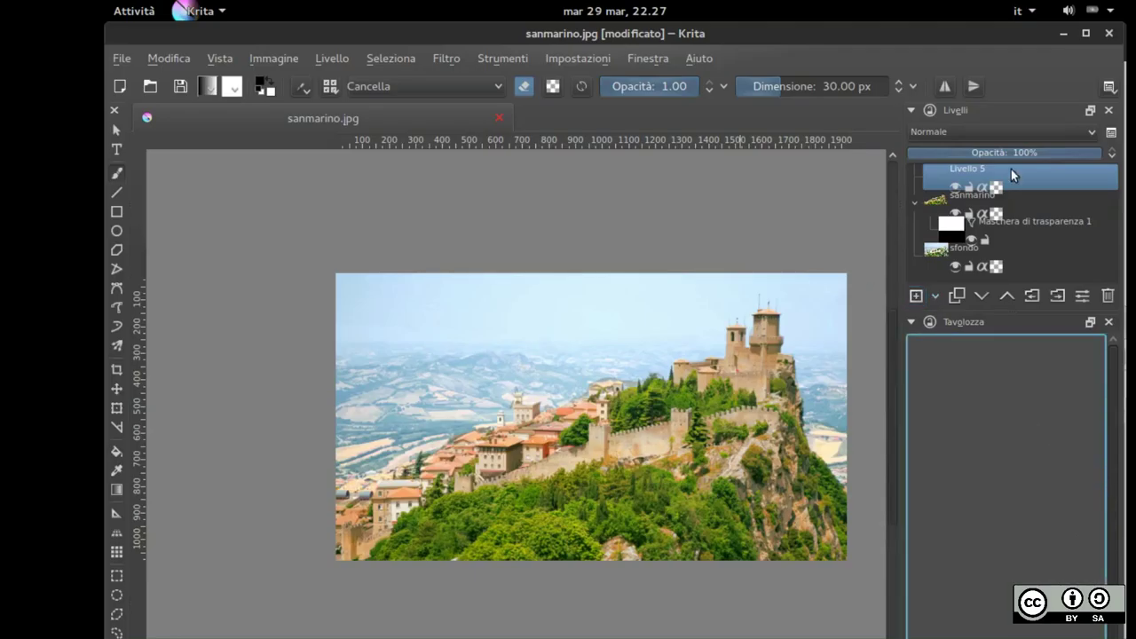
left_click(969, 184)
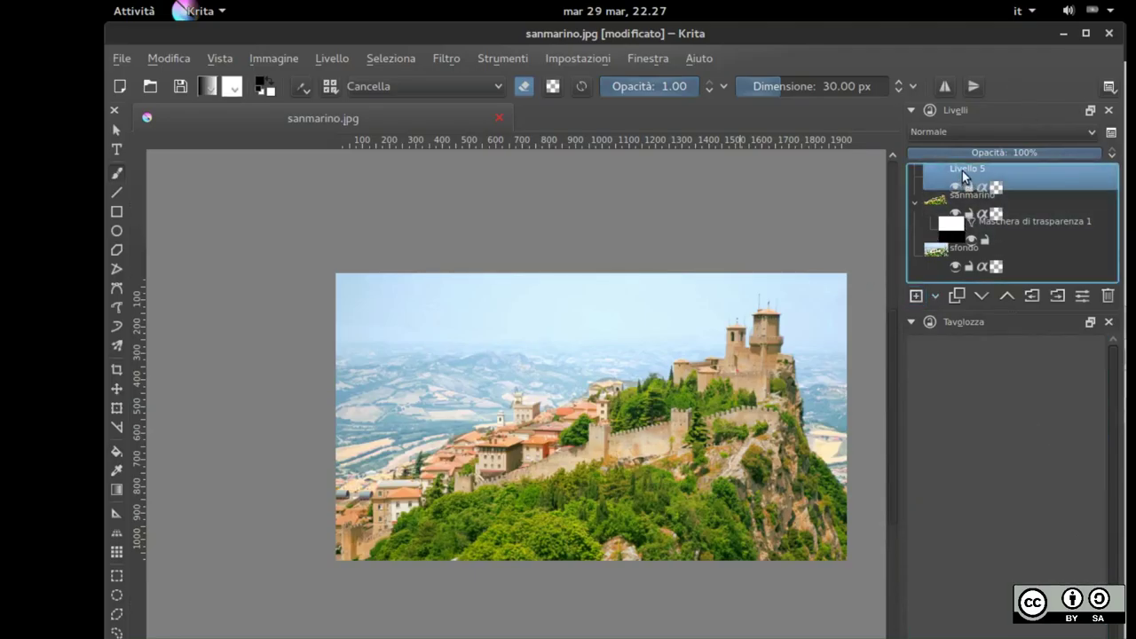
mouse_move(980, 174)
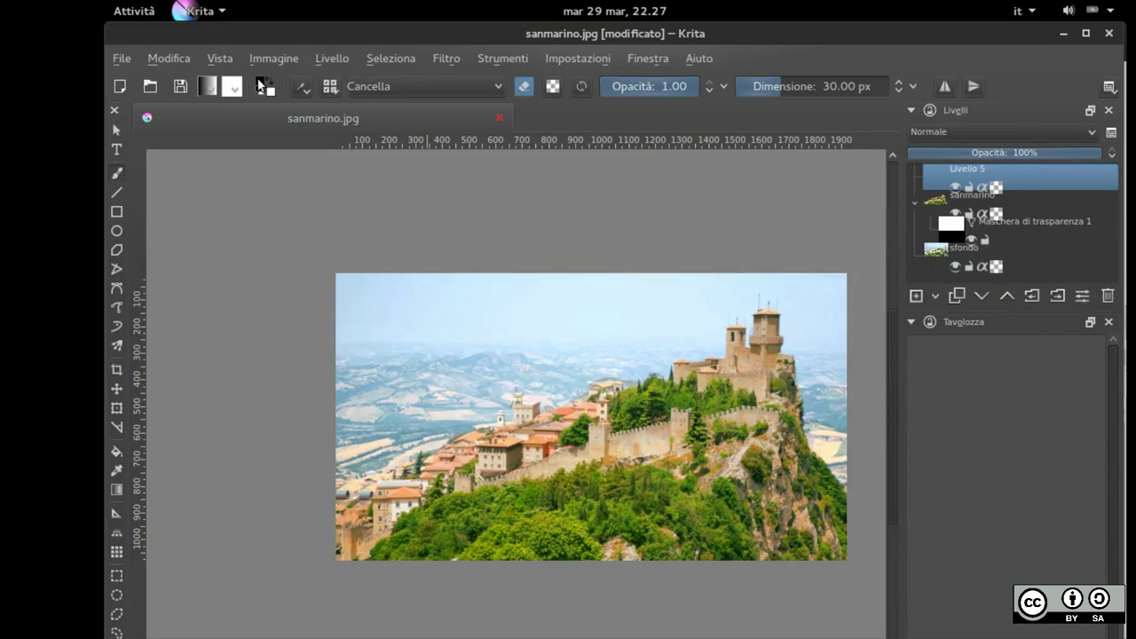
left_click(259, 84)
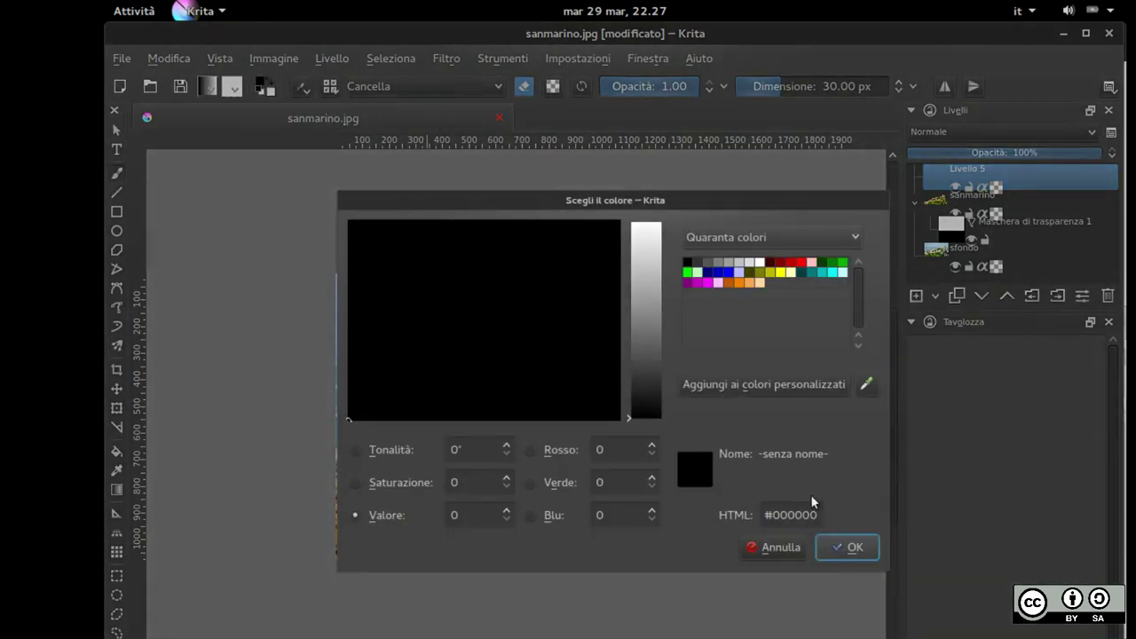
left_click(852, 548)
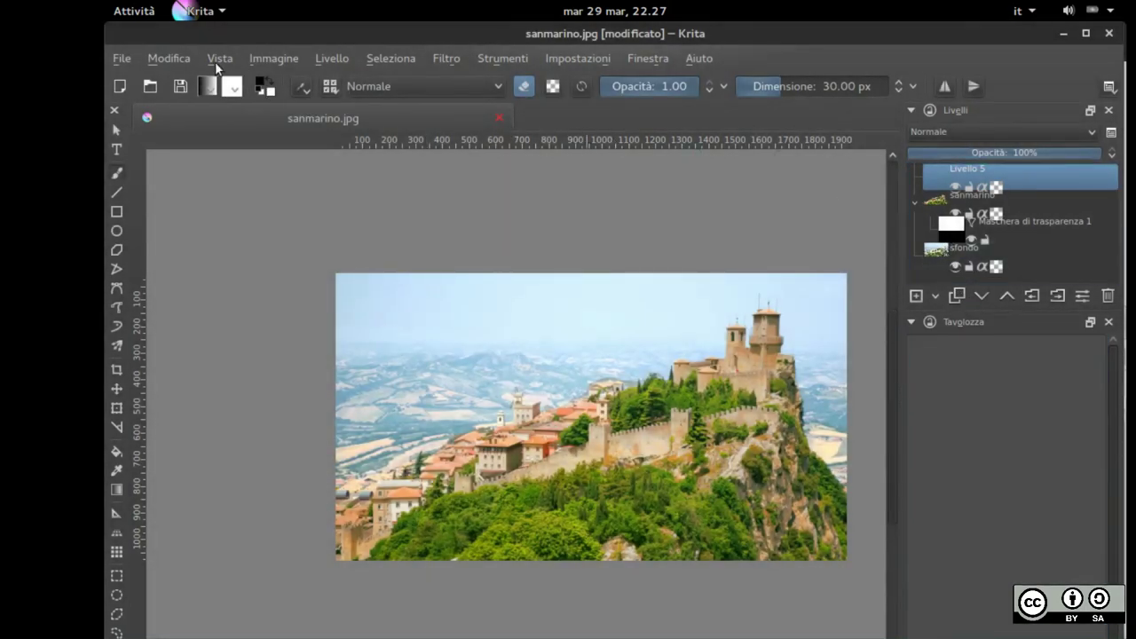
left_click(169, 58)
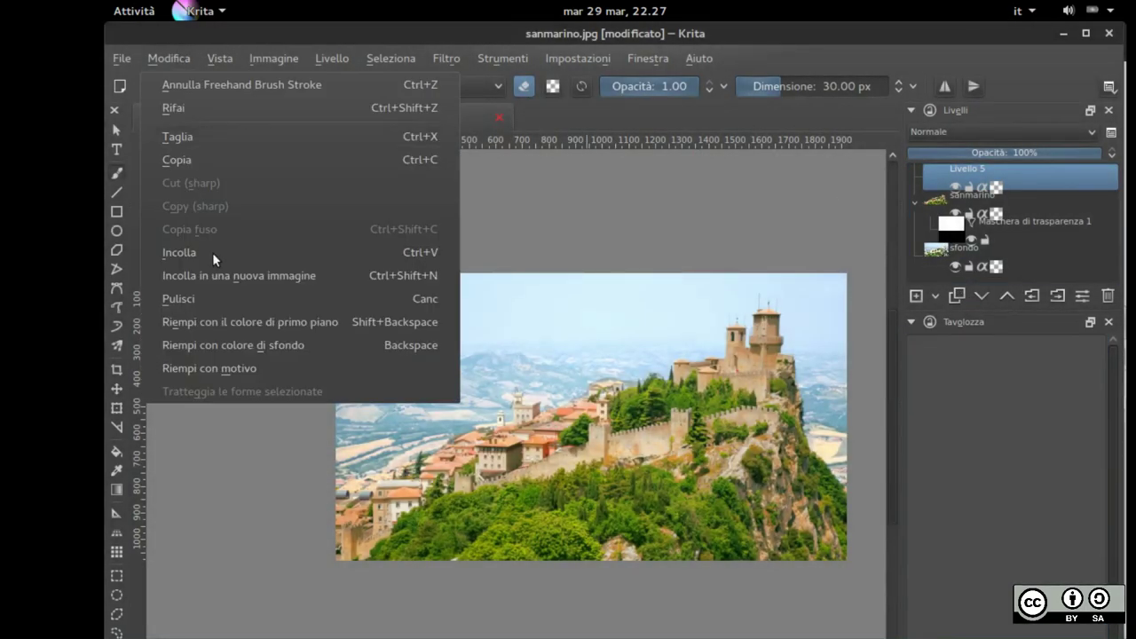
left_click(224, 324)
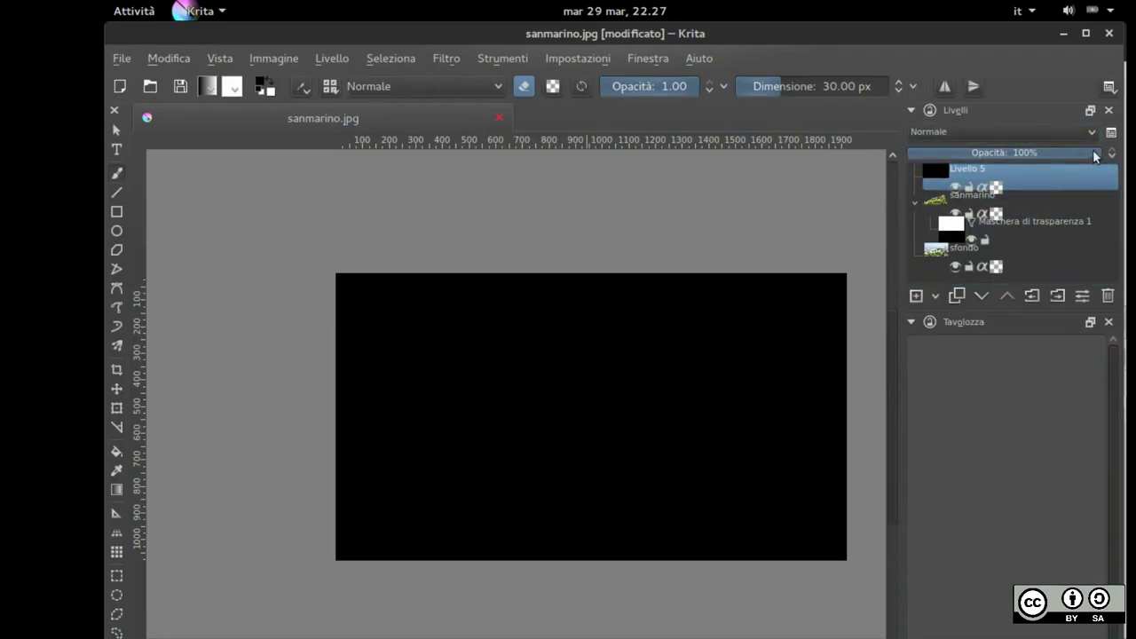
Rename the layer to vignettatura at 71% opacity and draw an ellipse selection over the photo
left_click_drag(1076, 152, 1004, 153)
double_click(971, 169)
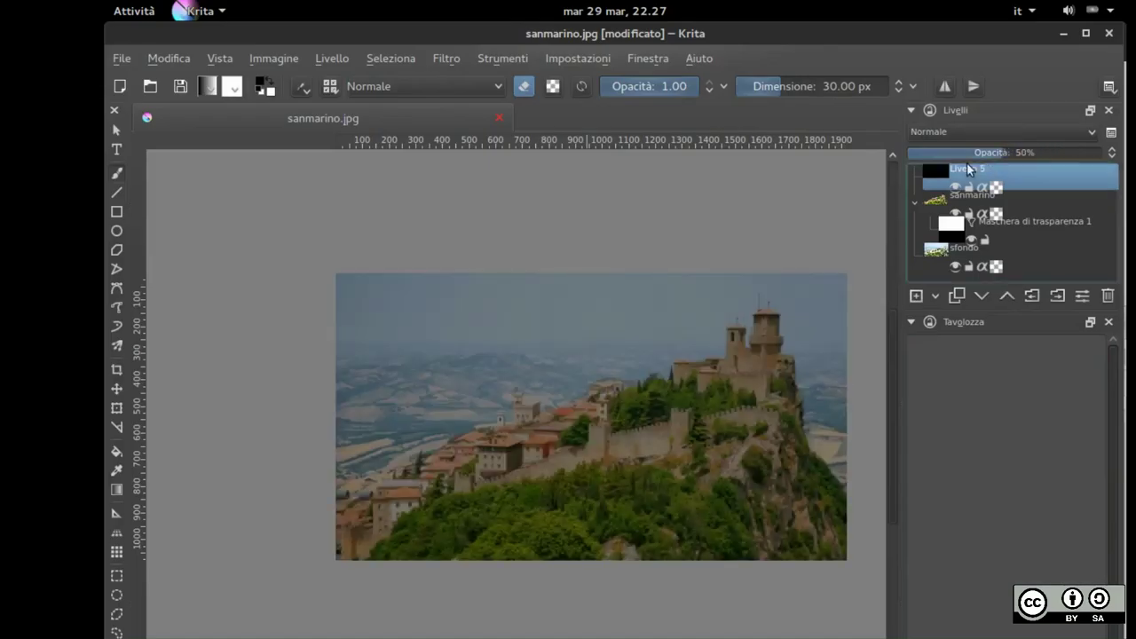
type("vig")
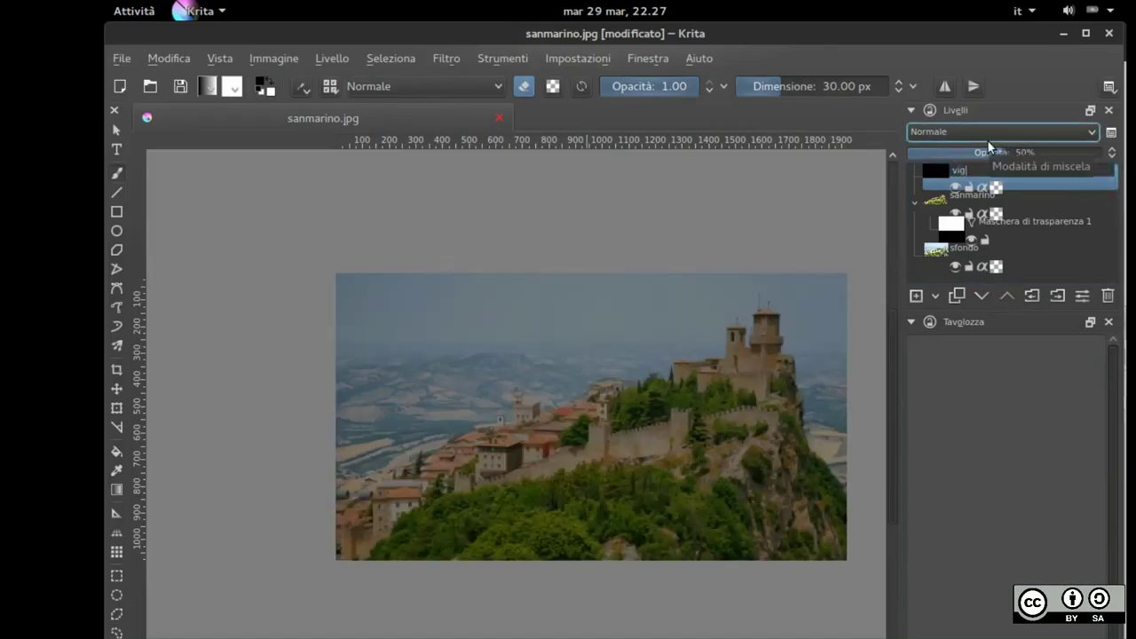
type("nettatura")
key("Return")
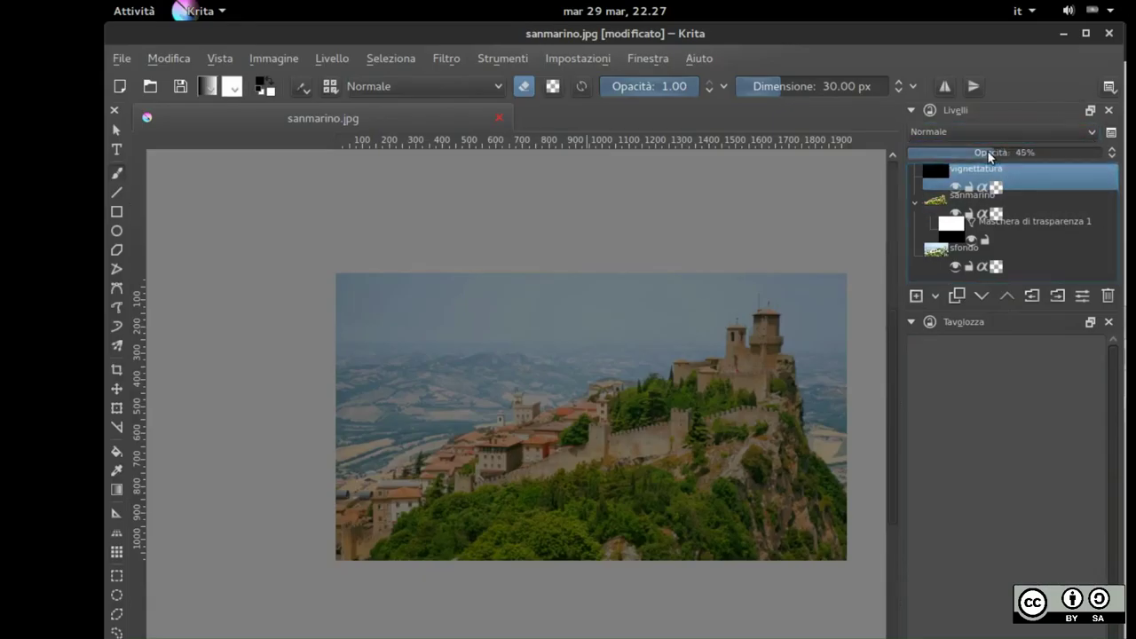
left_click_drag(983, 150, 1061, 156)
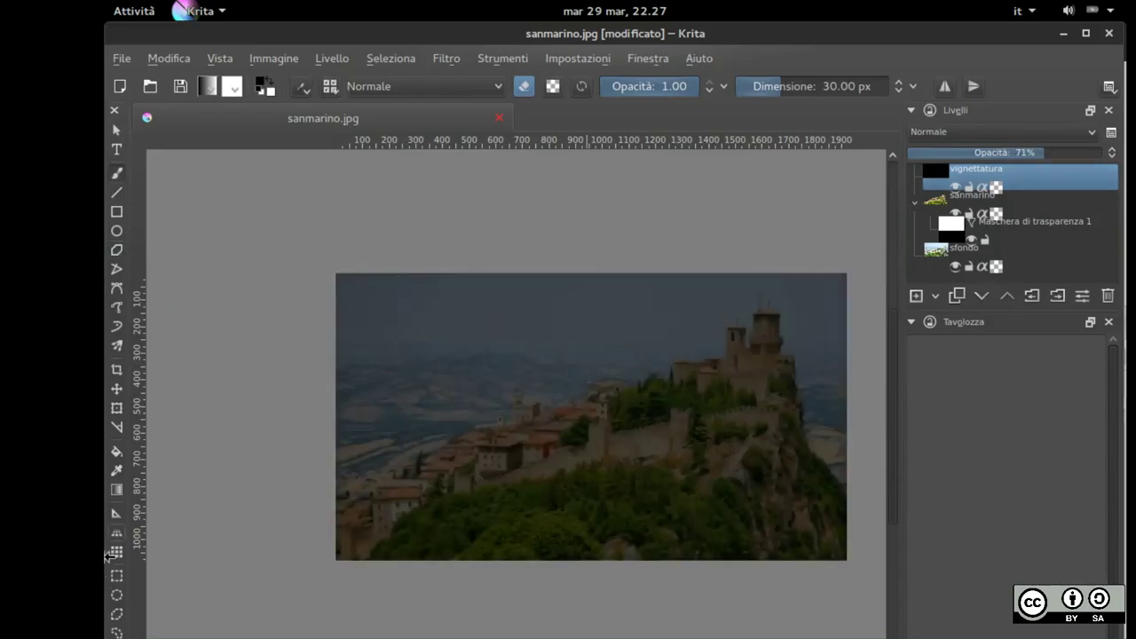
left_click(116, 595)
left_click_drag(318, 248, 868, 586)
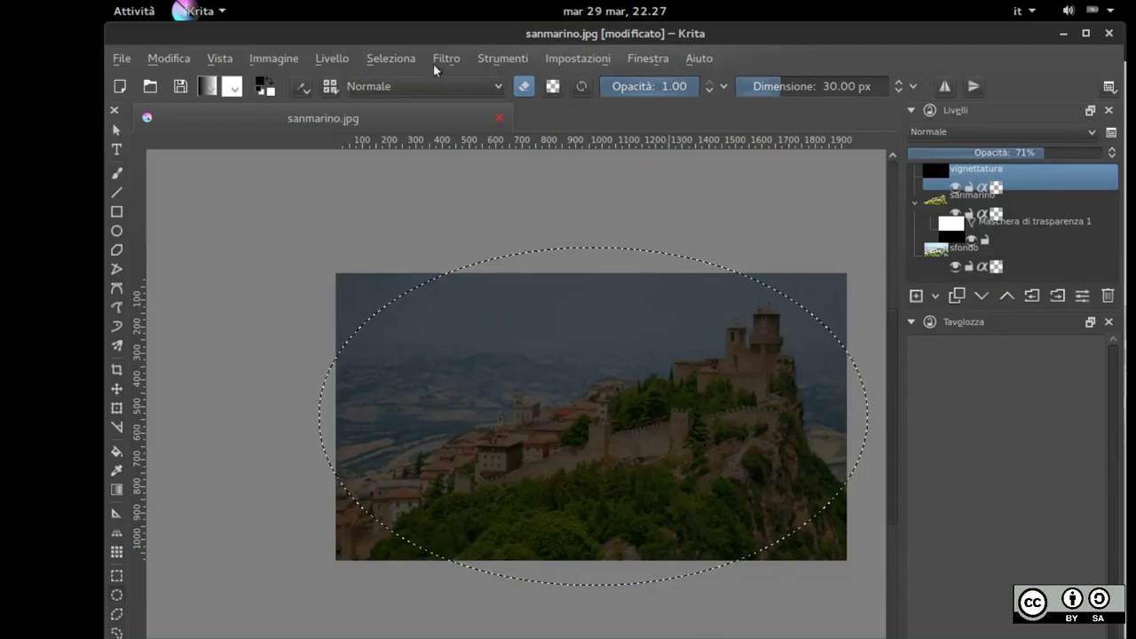
left_click(405, 53)
left_click(403, 48)
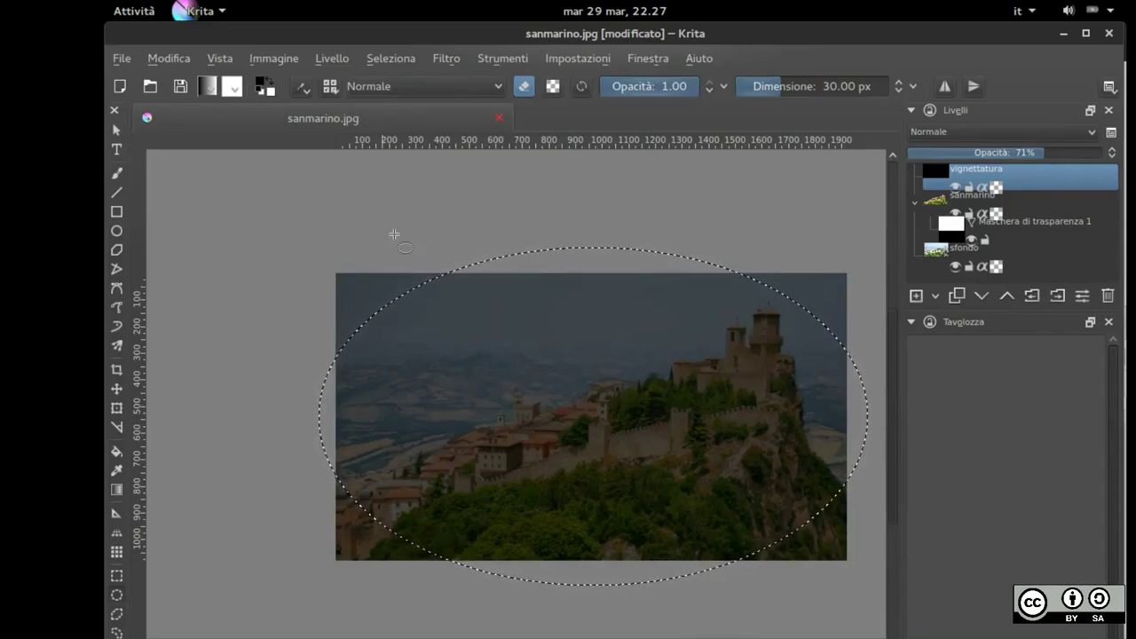
key("BackSpace")
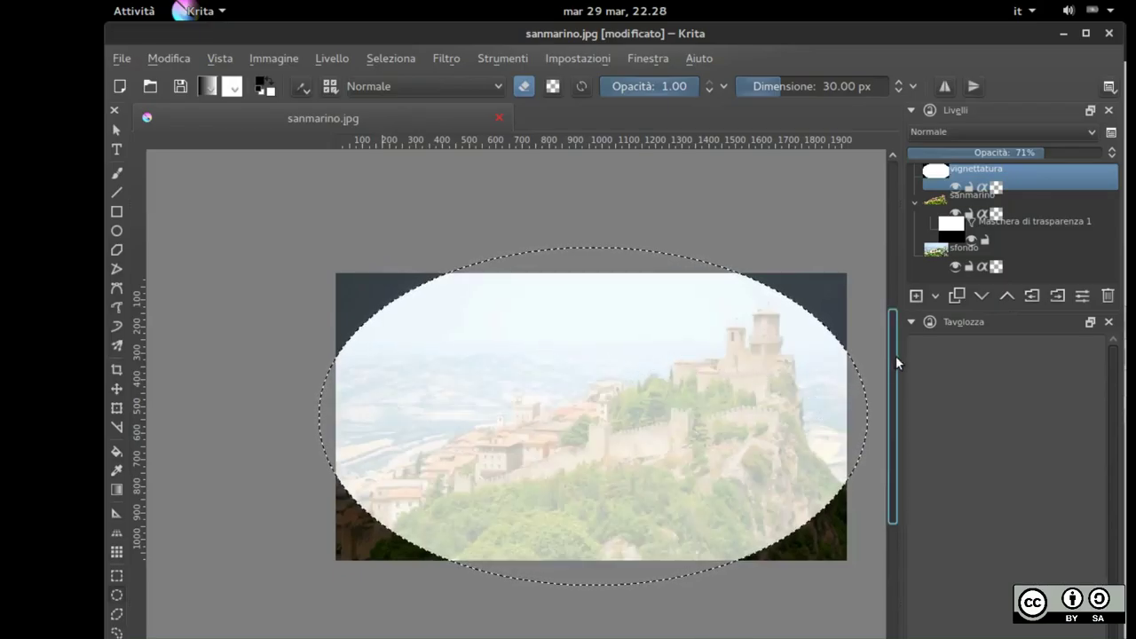
key("shift+BackSpace")
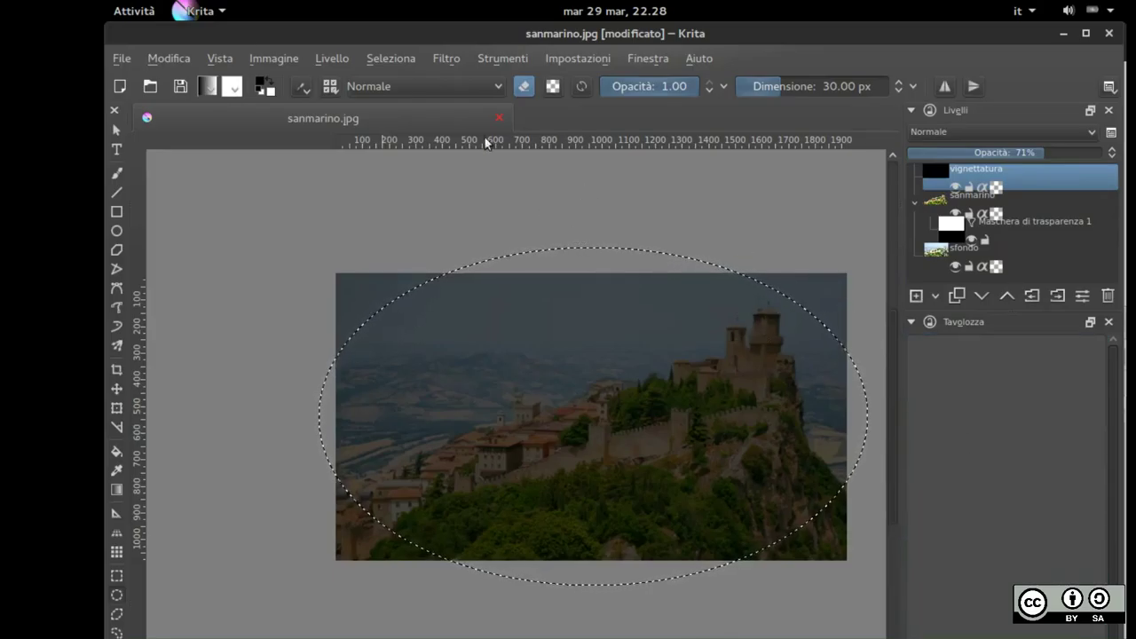
Feather the ellipse by 100 px with Selezione a piuma and fill its centre with white
left_click(392, 57)
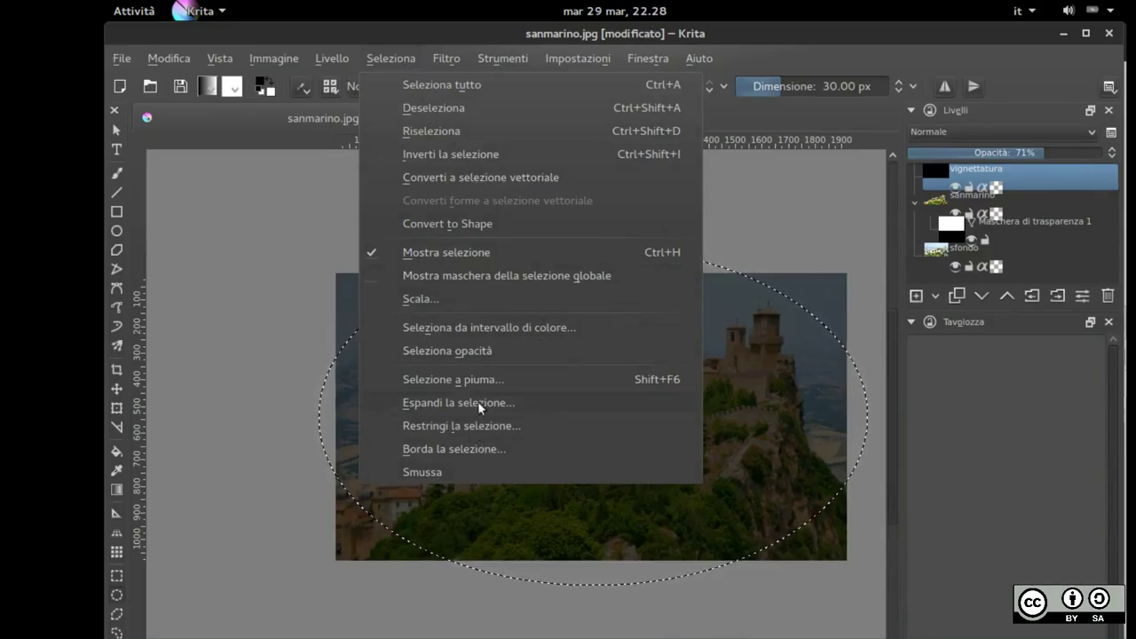
left_click(480, 377)
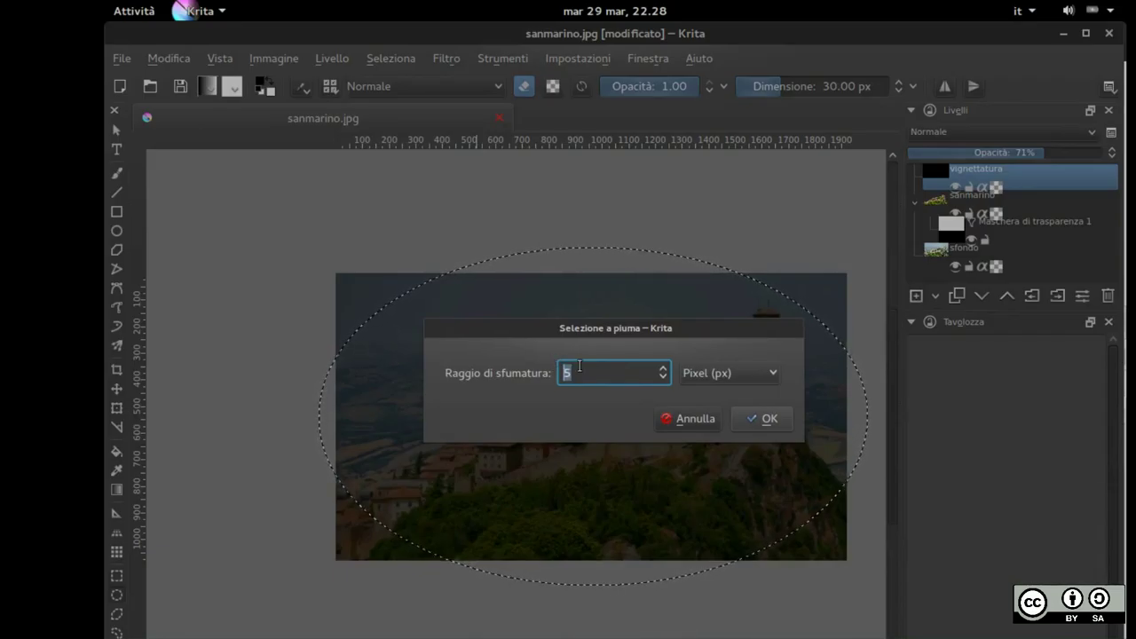
type("1.00")
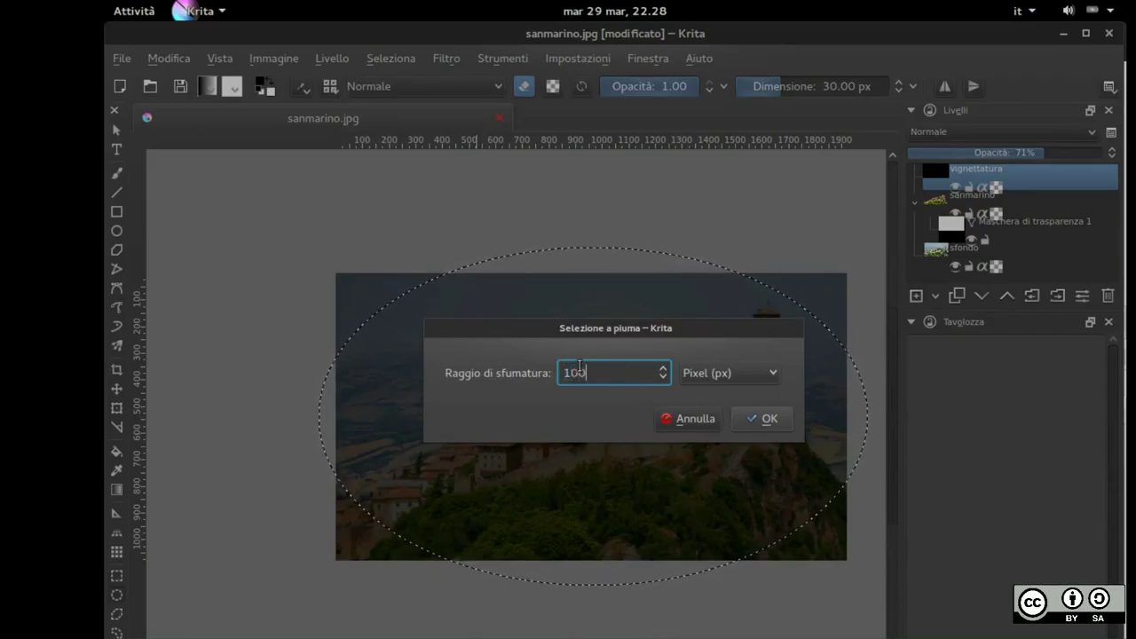
key("Return")
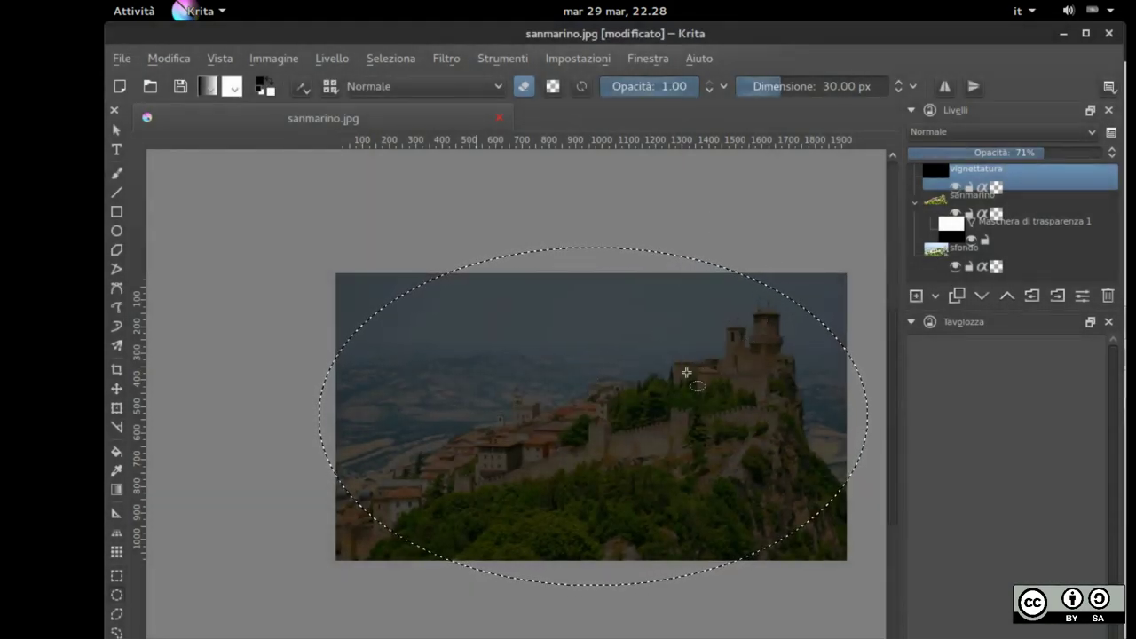
key("BackSpace")
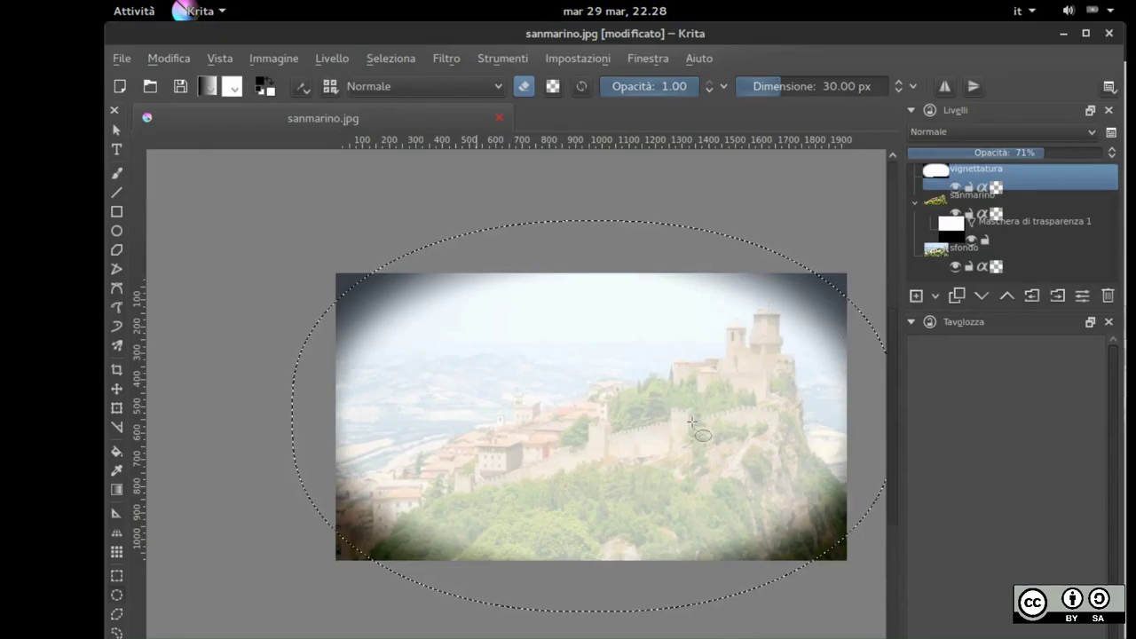
left_click(116, 130)
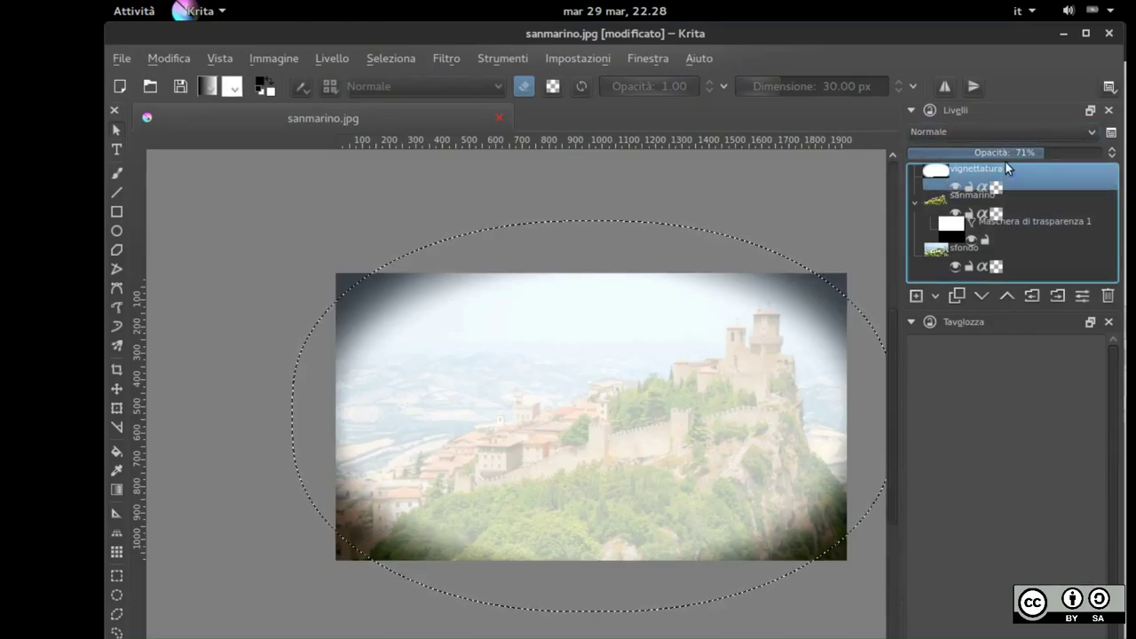
Set vignettatura to Moltiplica, clear the ellipse selection, and lower its opacity to 27%
left_click(1031, 217)
left_click(1016, 181)
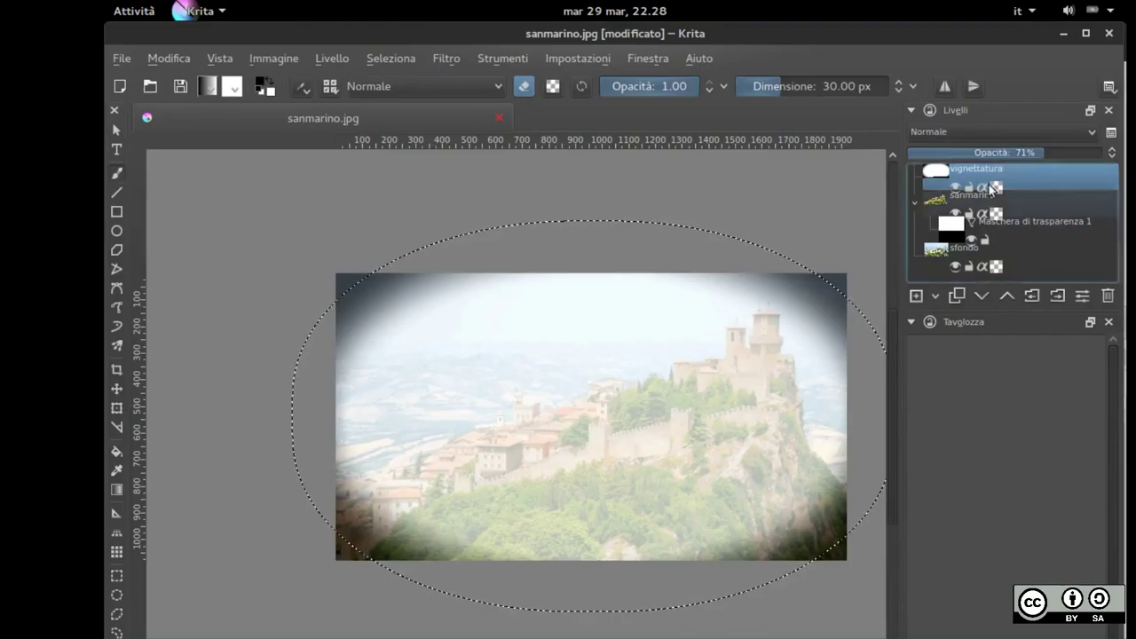
left_click(989, 132)
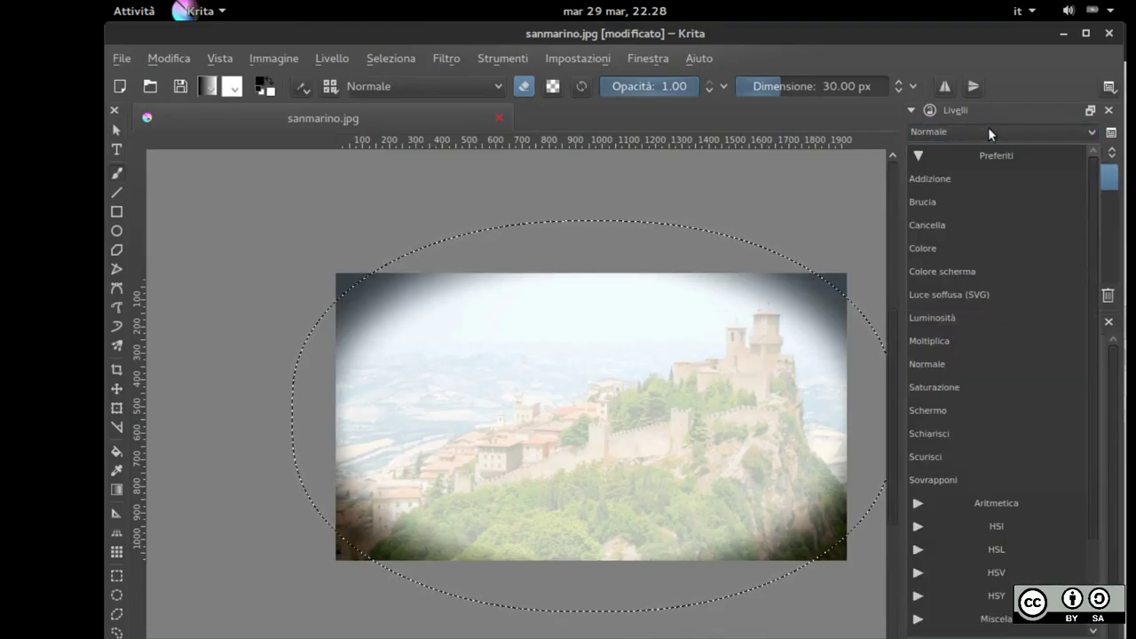
left_click(1006, 341)
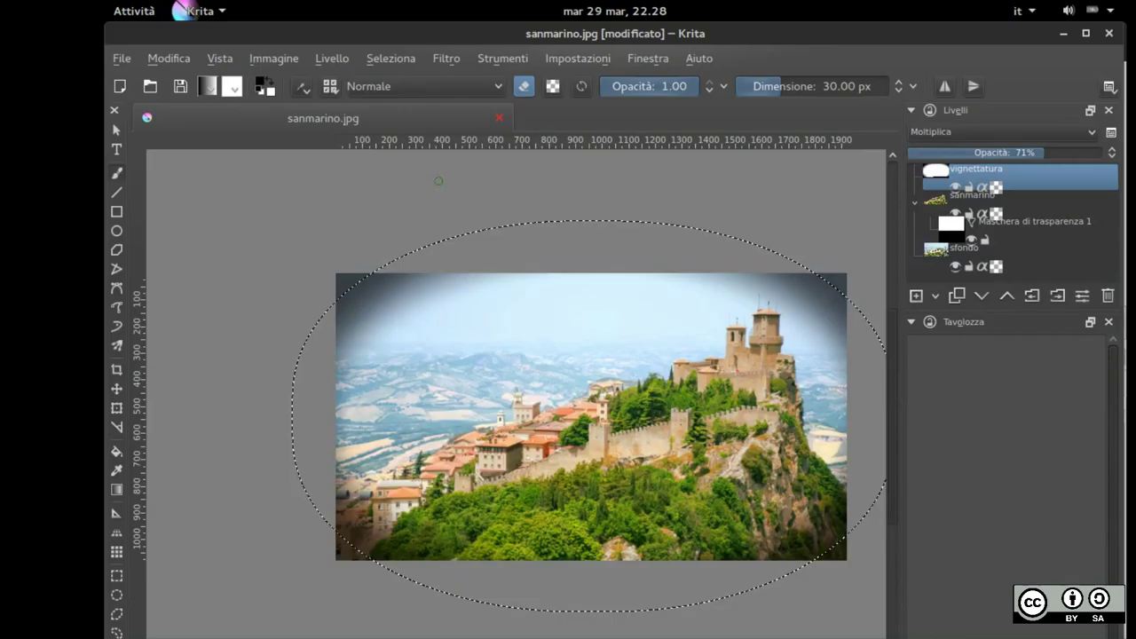
left_click(116, 130)
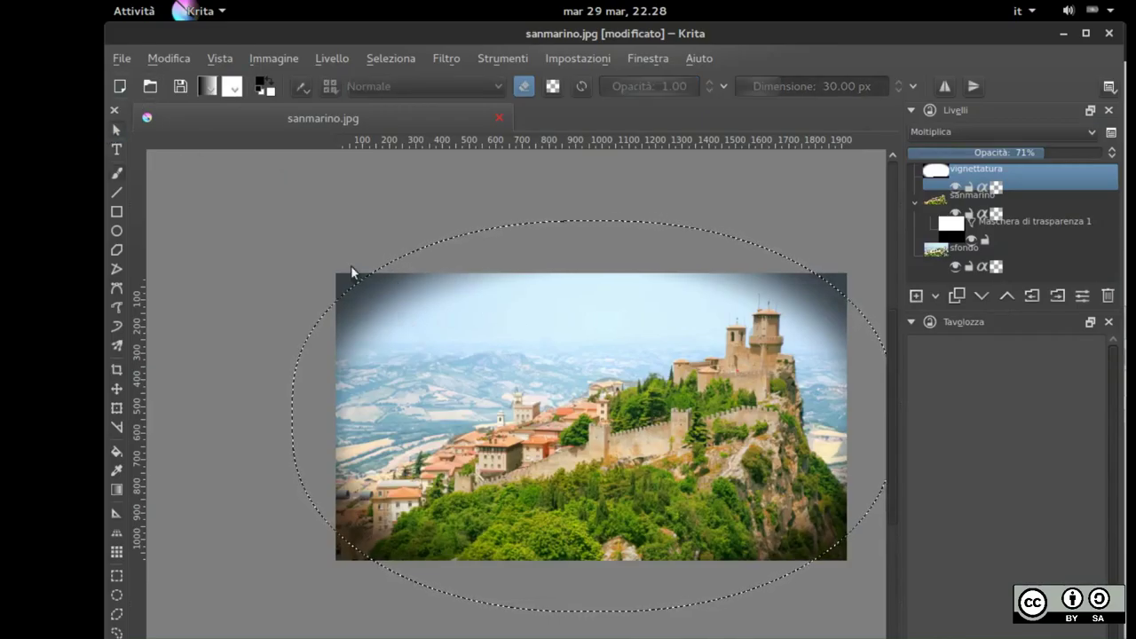
key("ctrl+shift+a")
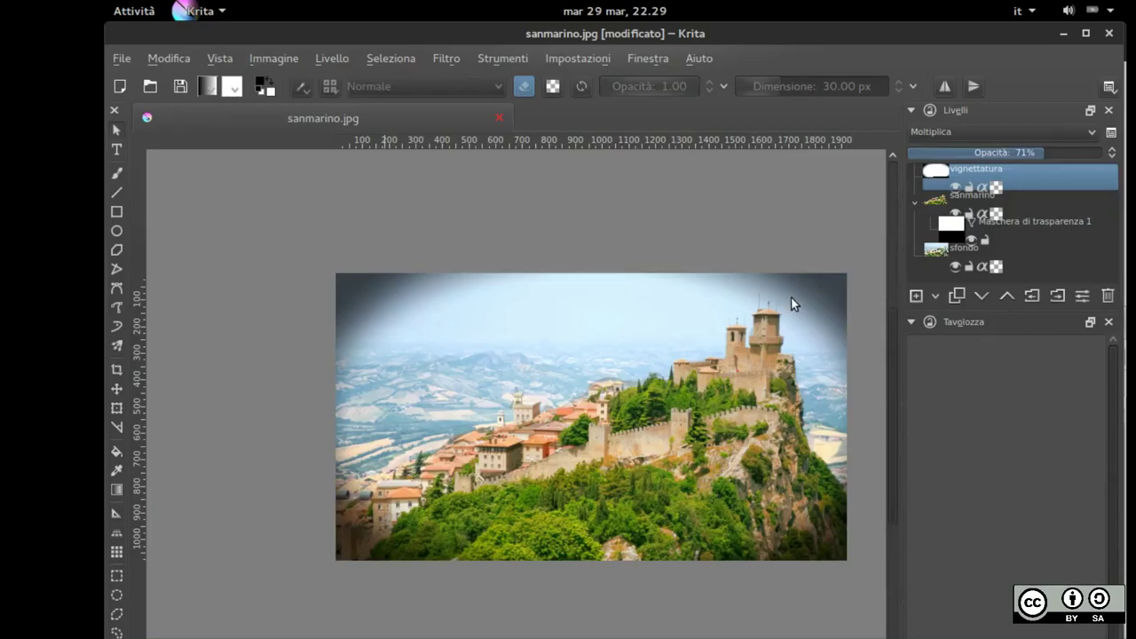
left_click_drag(1035, 152, 979, 152)
left_click_drag(965, 152, 960, 153)
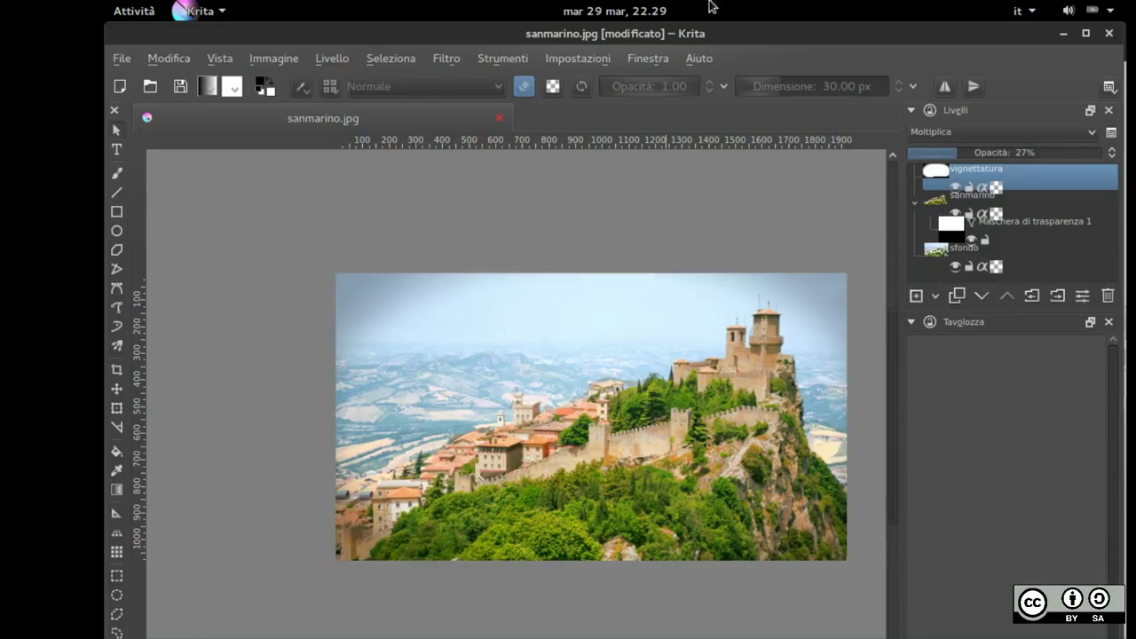
key("ctrl+o")
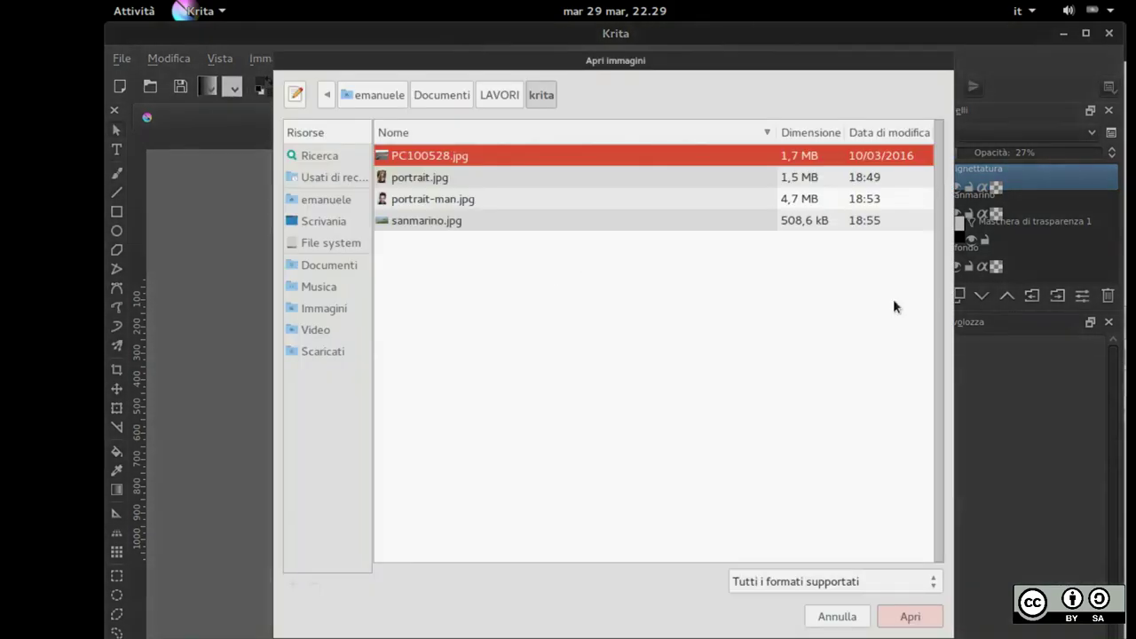
left_click(834, 617)
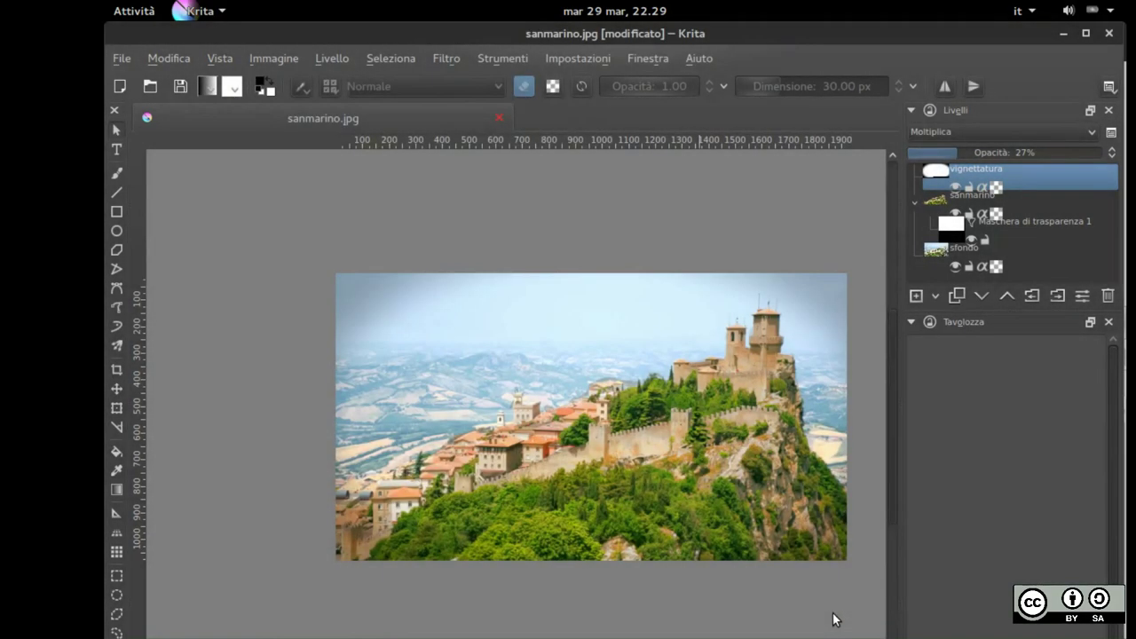
key("ctrl+shift+s")
left_click(779, 577)
left_click(790, 580)
left_click(790, 580)
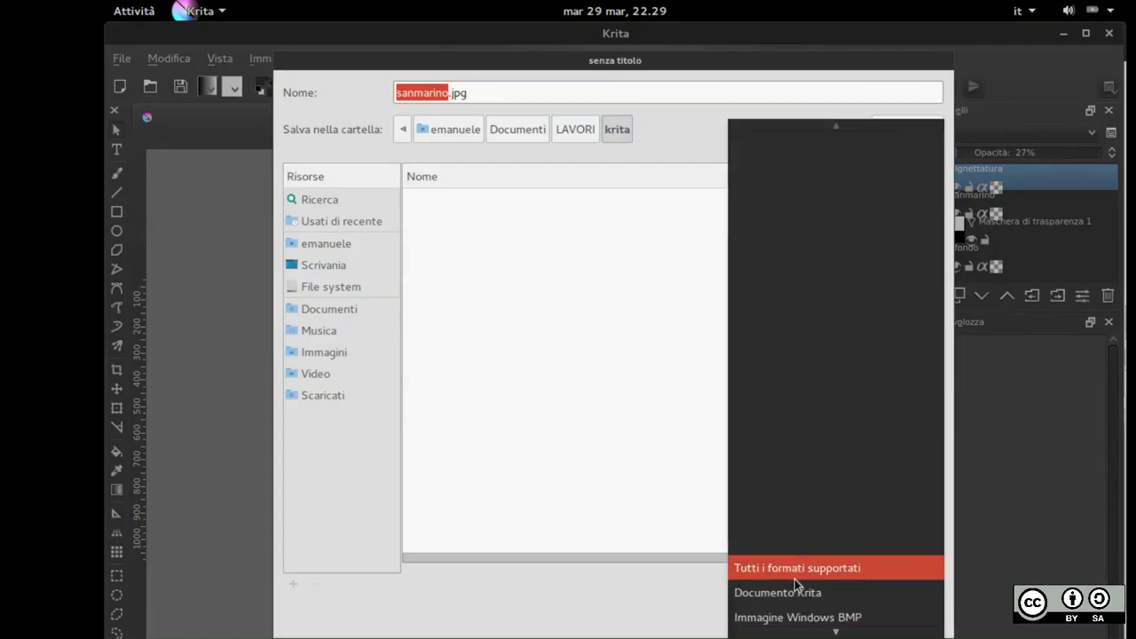
left_click(671, 462)
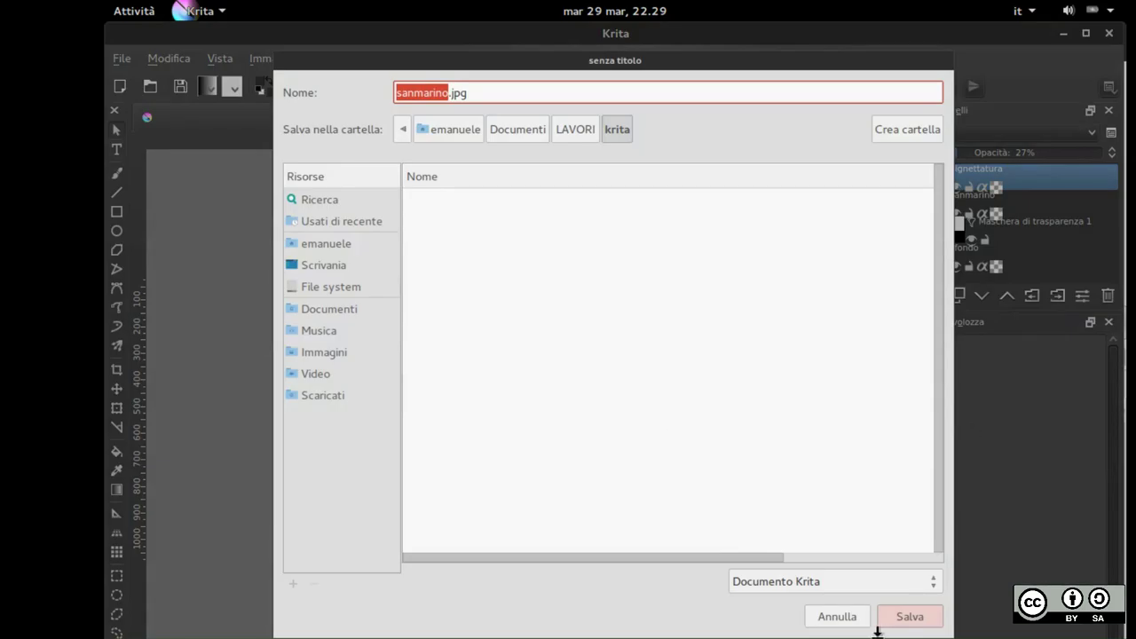
left_click(835, 616)
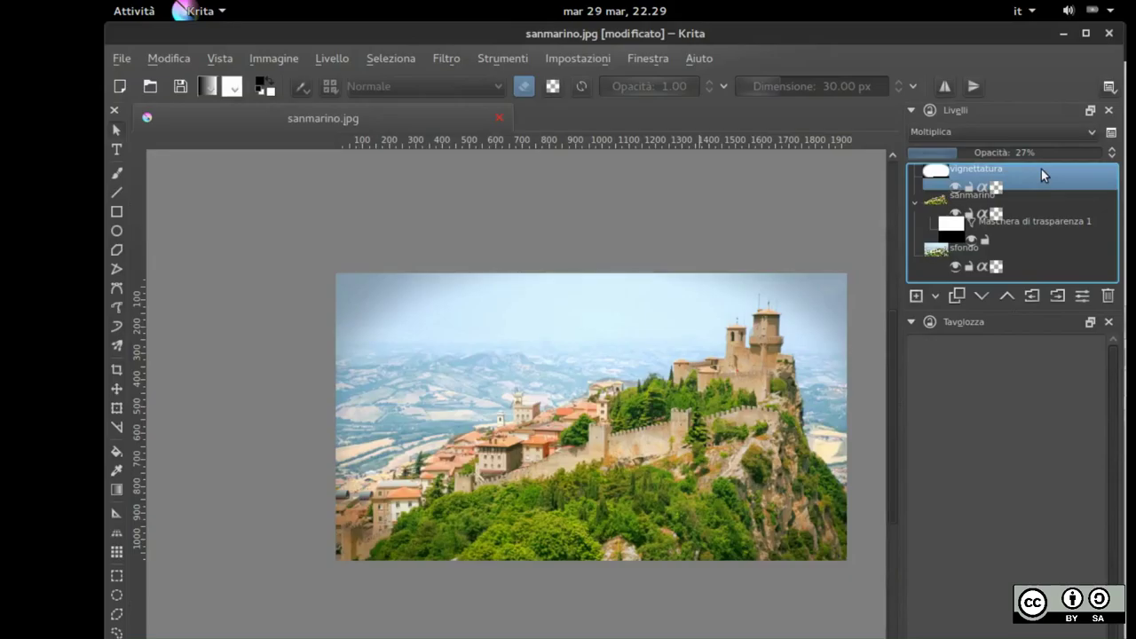
Push the vignettatura opacity up to 100%, then settle it at 68%
mouse_move(1043, 175)
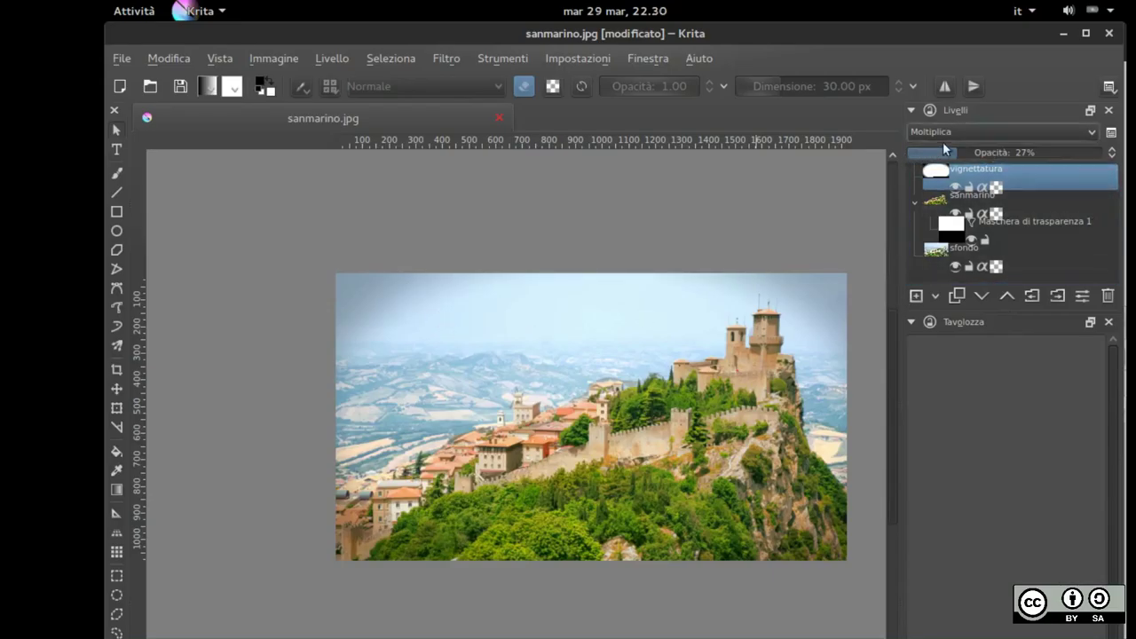
left_click_drag(945, 151, 1124, 160)
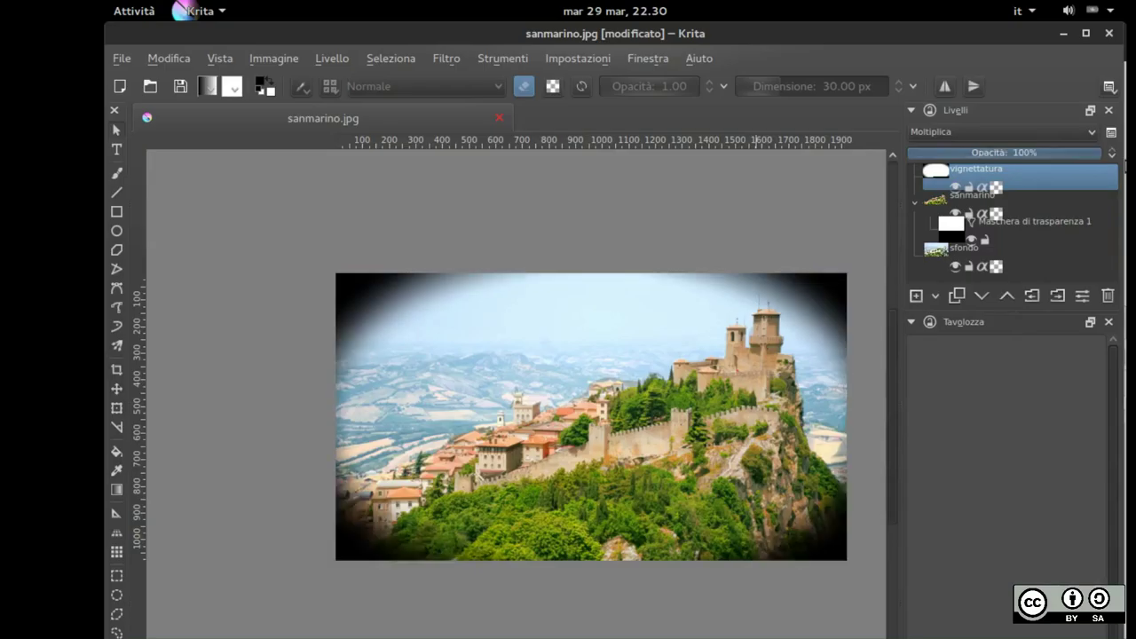
left_click_drag(1003, 152, 1041, 153)
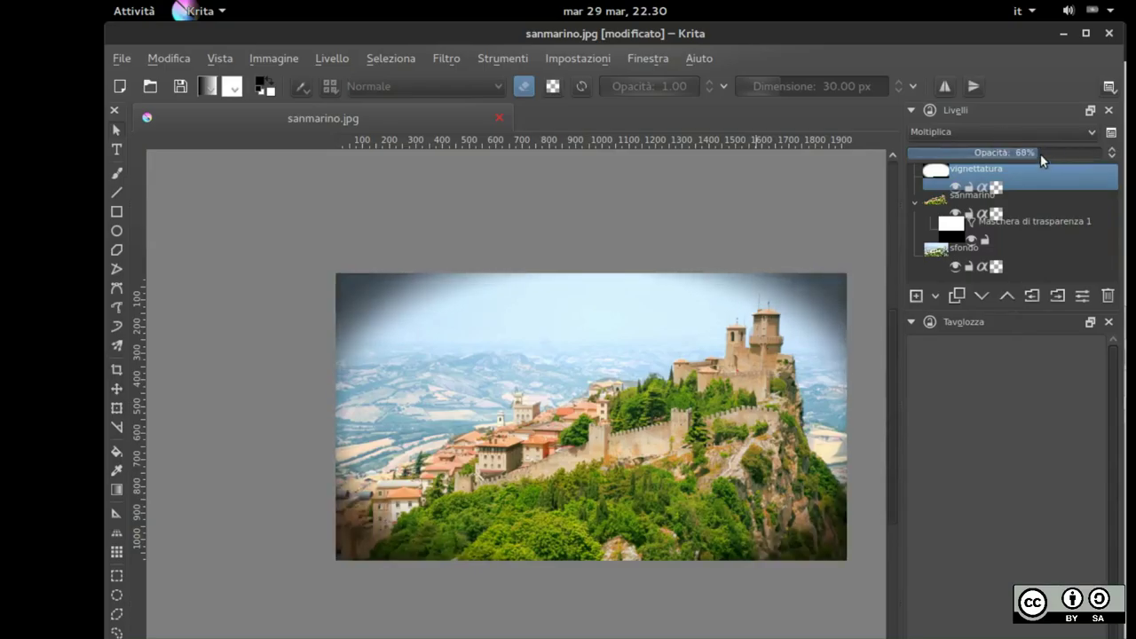
Toggle vignettatura to Normale and back to Moltiplica, then reselect it after the sanmarino layer
left_click(972, 130)
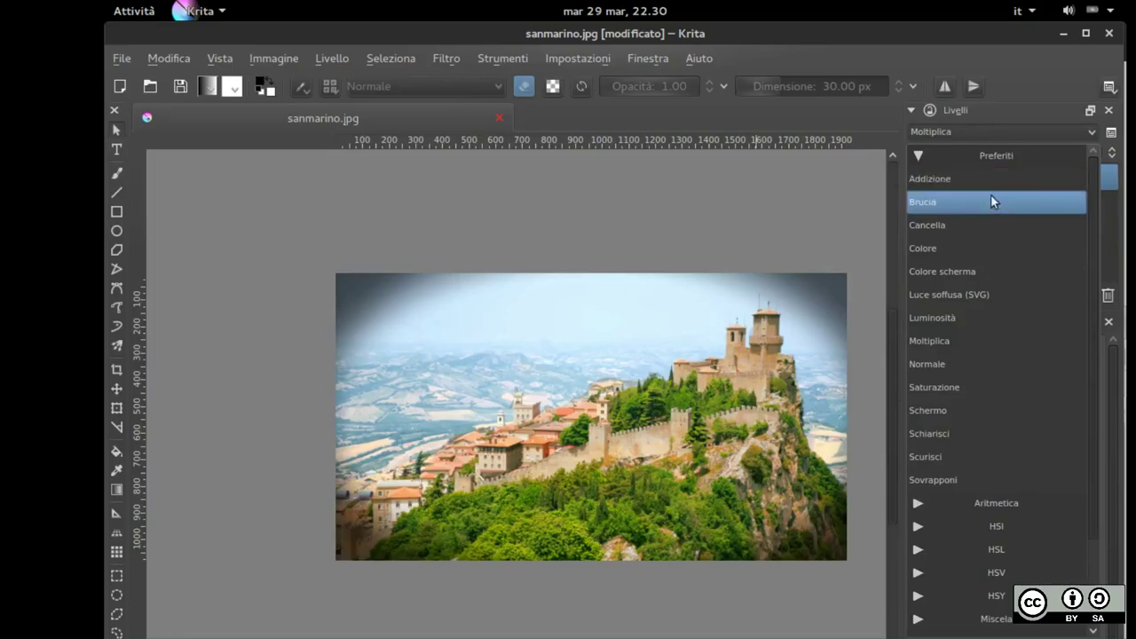
left_click(979, 363)
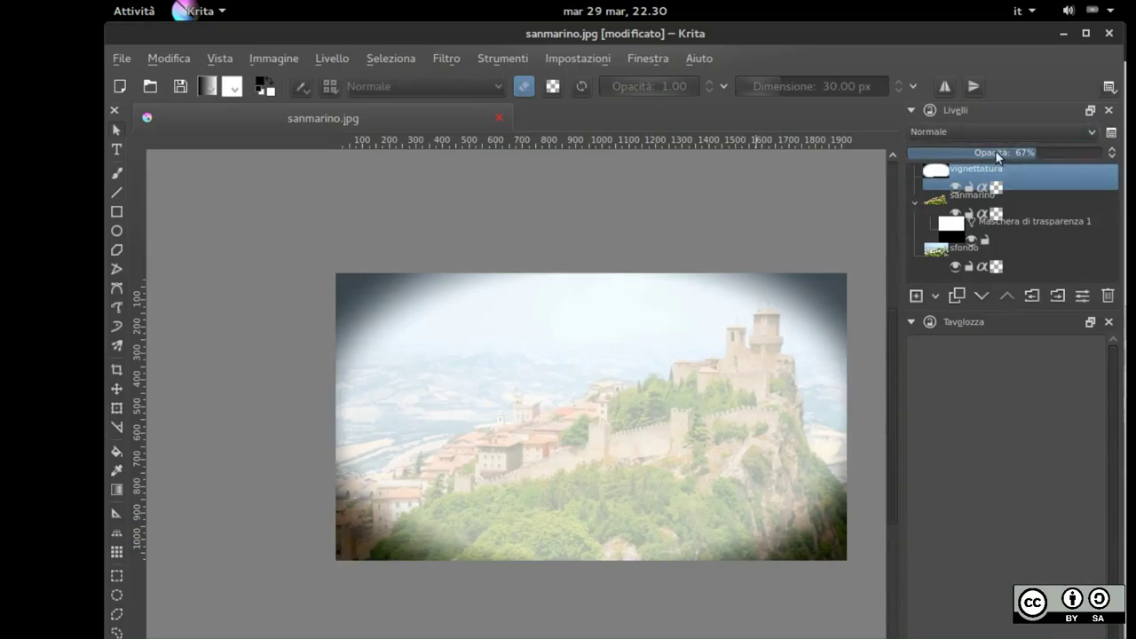
left_click(958, 131)
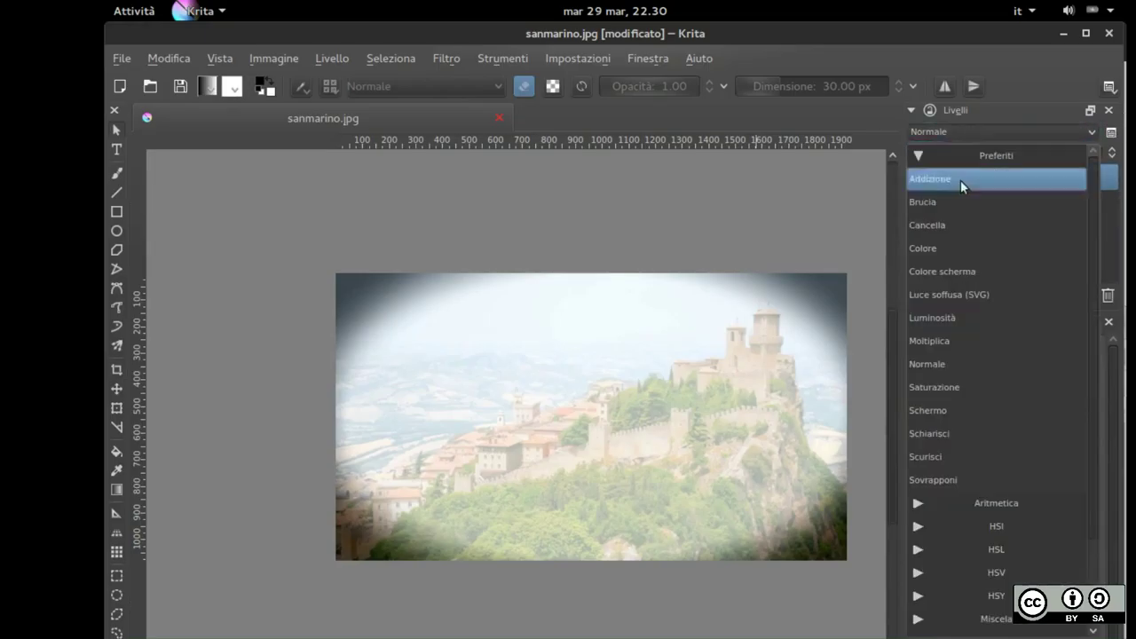
left_click(937, 345)
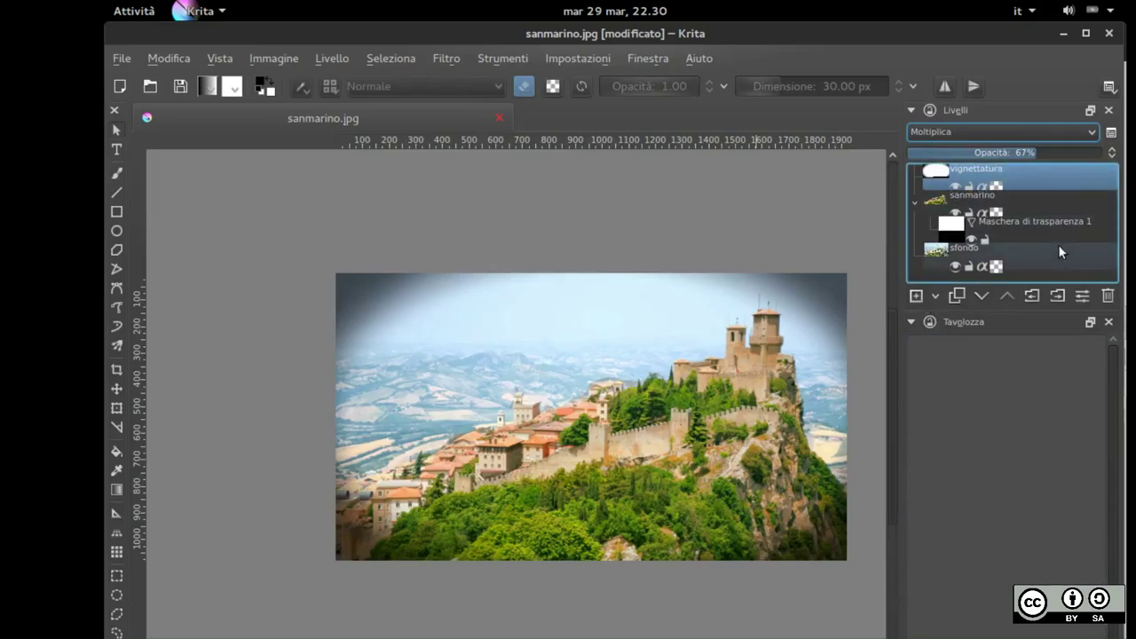
mouse_move(1062, 235)
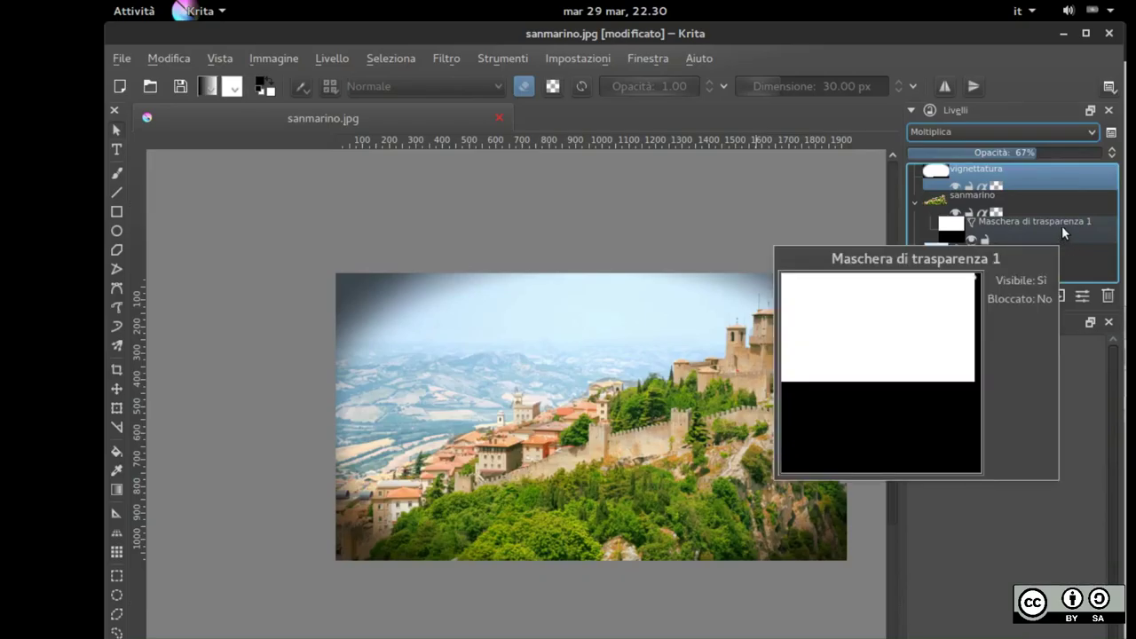
left_click(1045, 200)
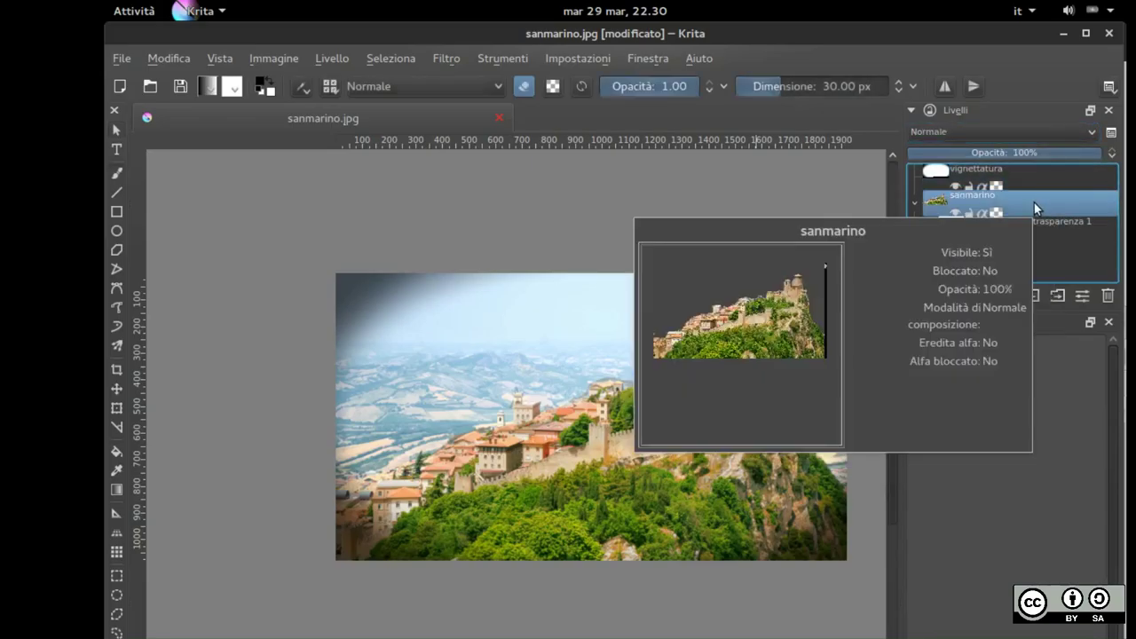
left_click(1023, 164)
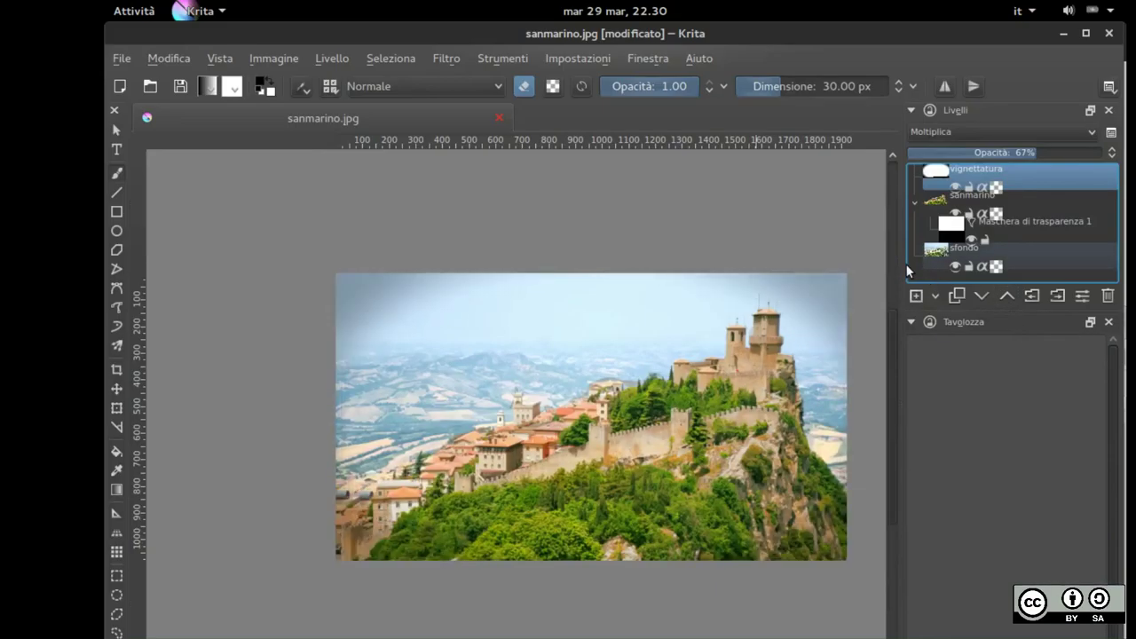
Undo back to the black-filled vignette with its ellipse selection and set it to Moltiplica
key("ctrl+shift+d")
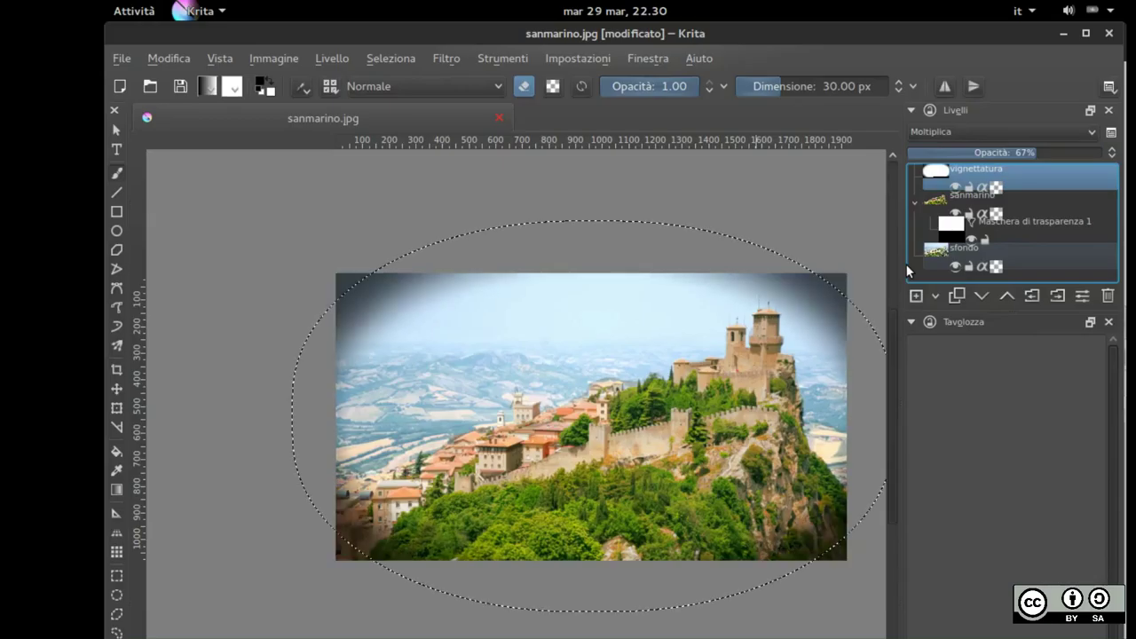
key("ctrl+z")
key("ctrl+z")
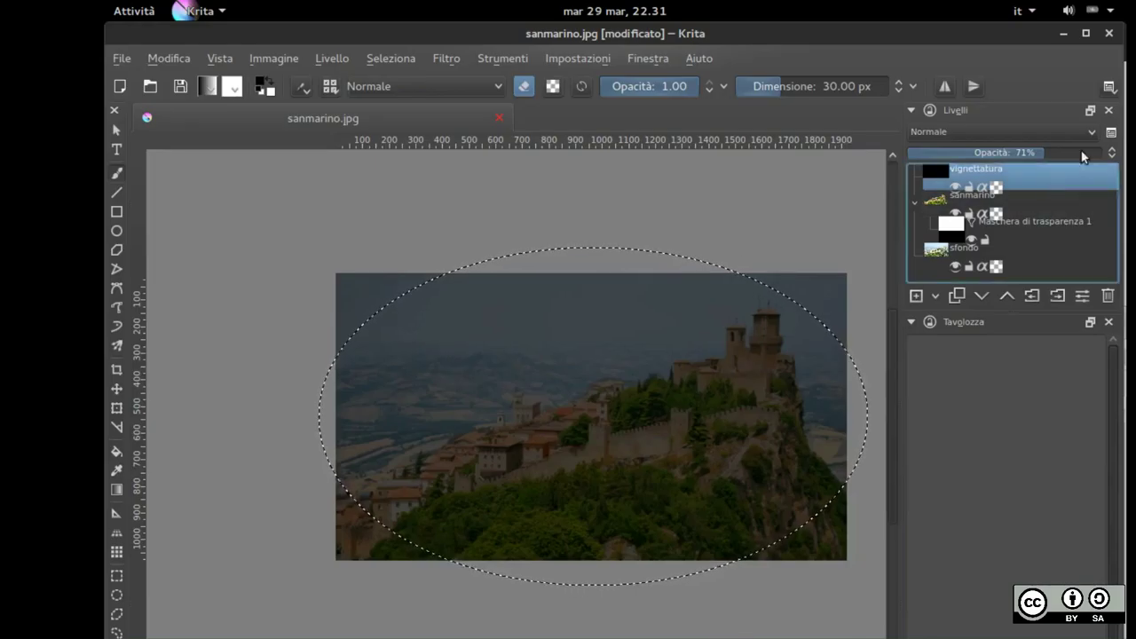
mouse_move(1043, 153)
left_mouse_down()
mouse_move(1123, 166)
mouse_move(1013, 142)
mouse_move(1032, 152)
left_mouse_up()
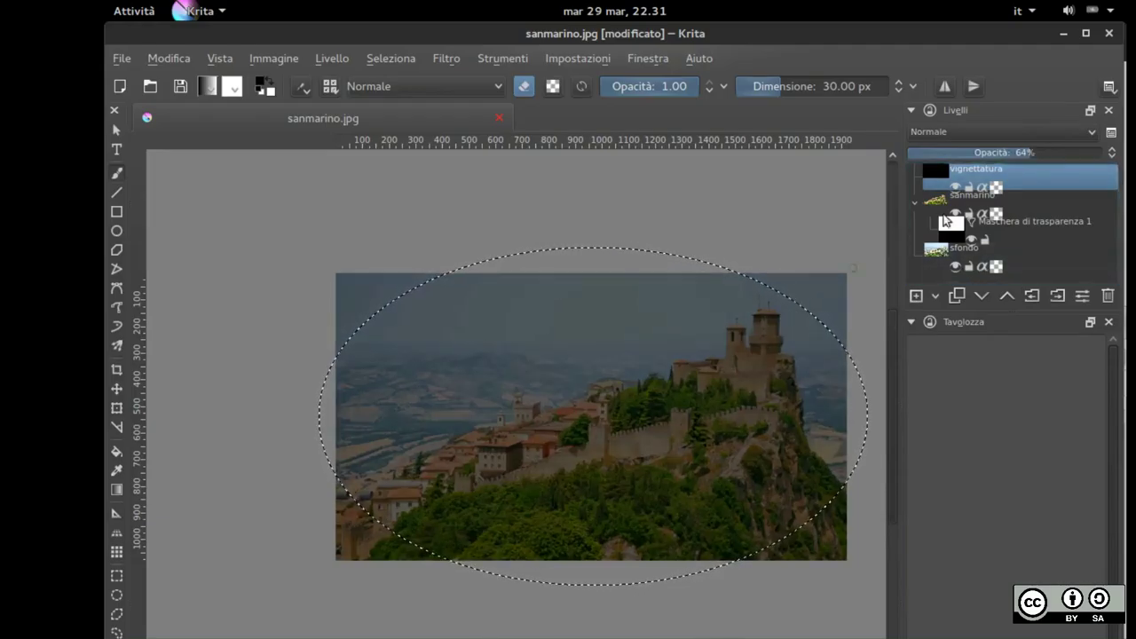
left_click(1021, 132)
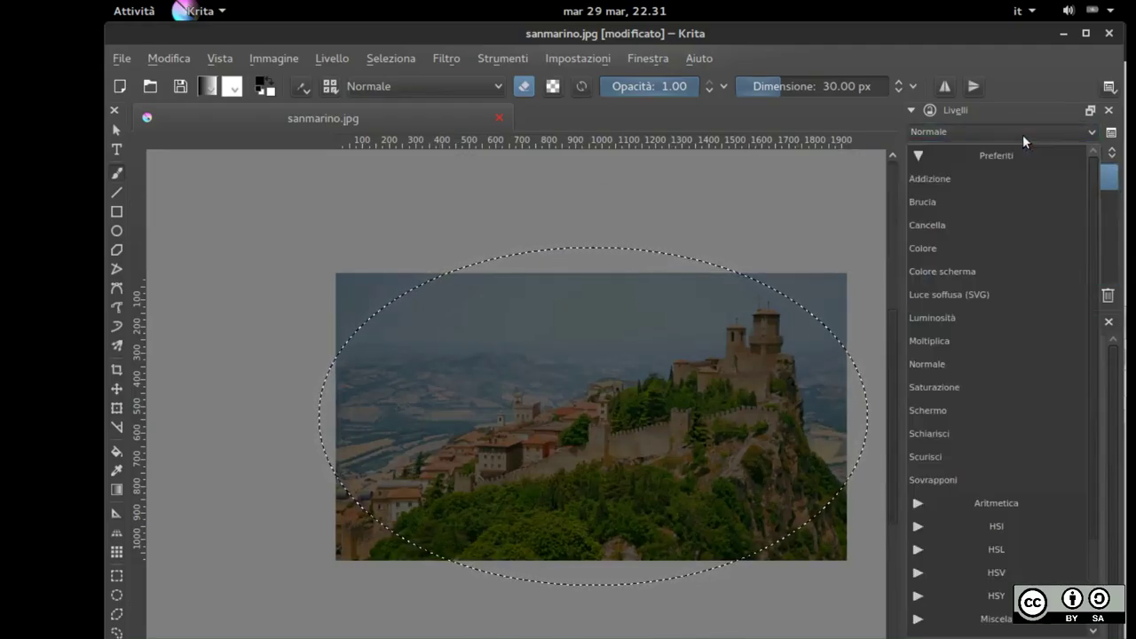
left_click(964, 341)
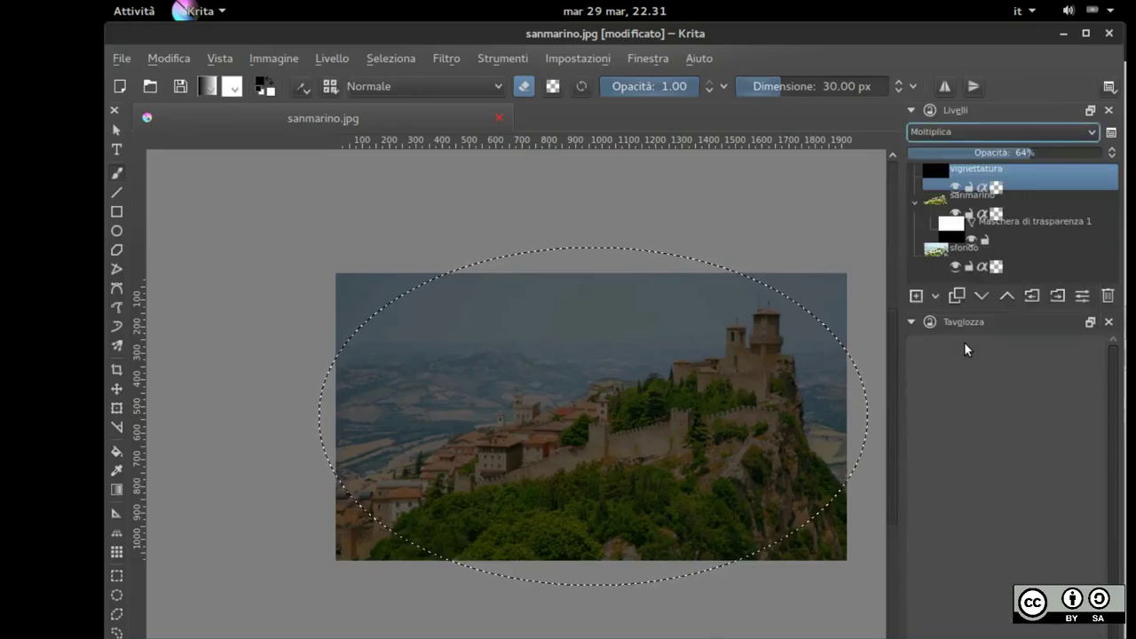
left_click(994, 182)
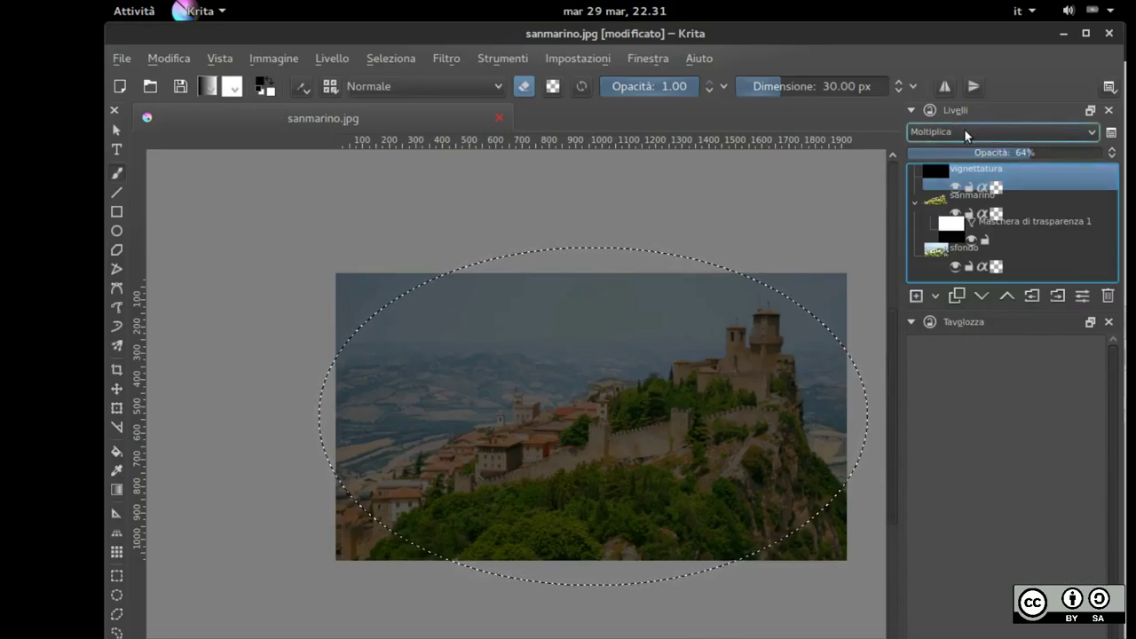
Test vignettatura opacity from 100% downward, settling near 59% in Moltiplica blending
mouse_move(1008, 170)
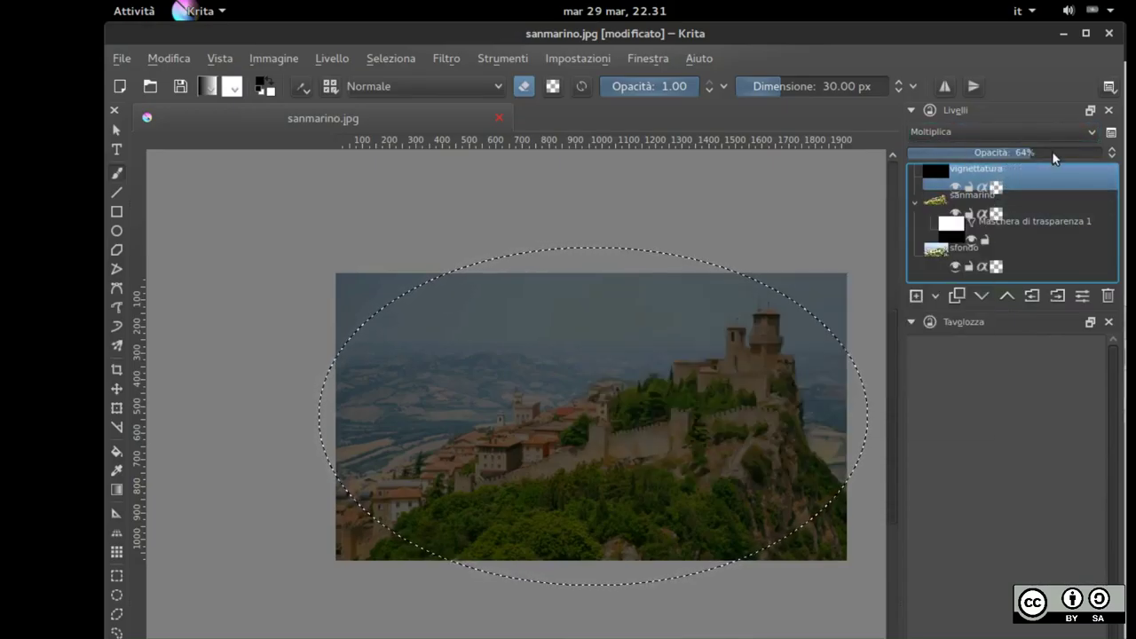
left_click_drag(1038, 151, 1110, 162)
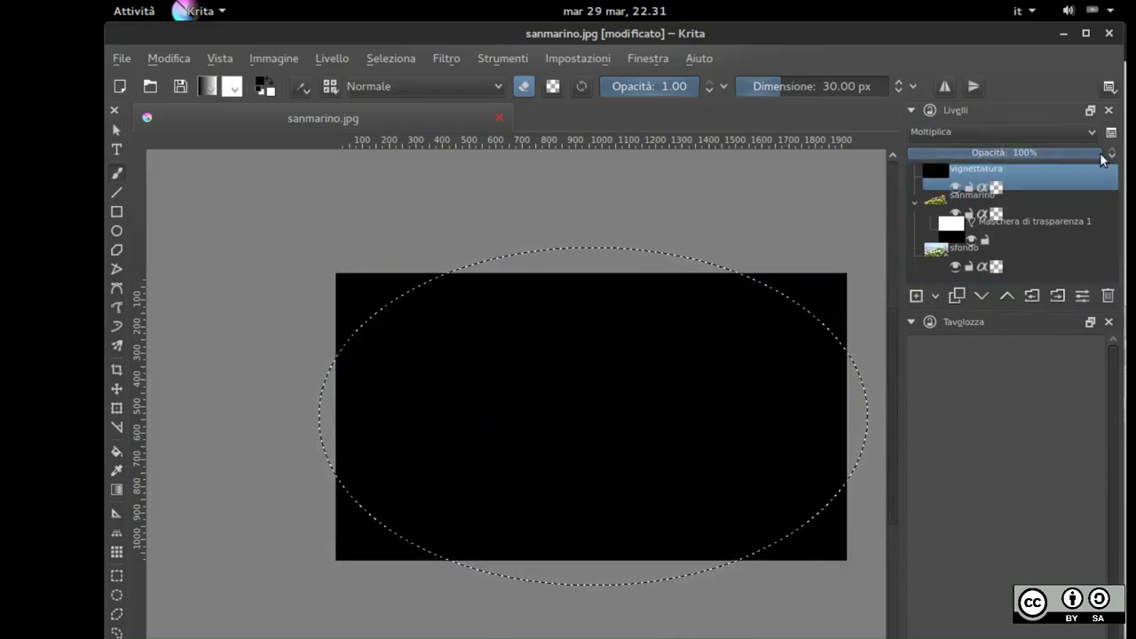
left_click_drag(1100, 153, 1018, 153)
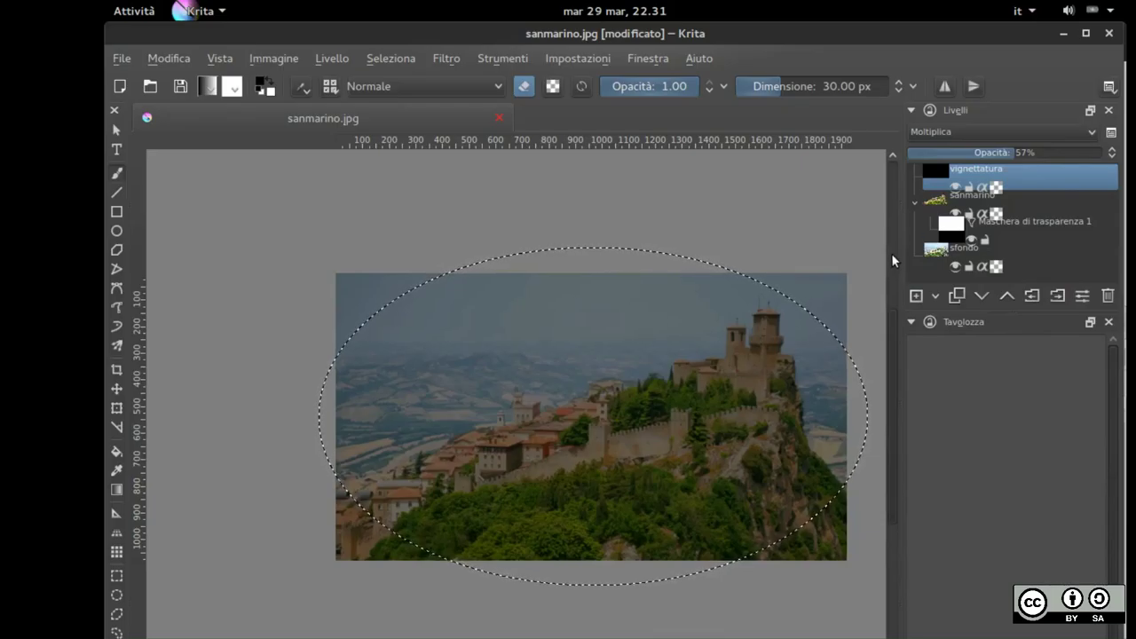
left_click(1021, 135)
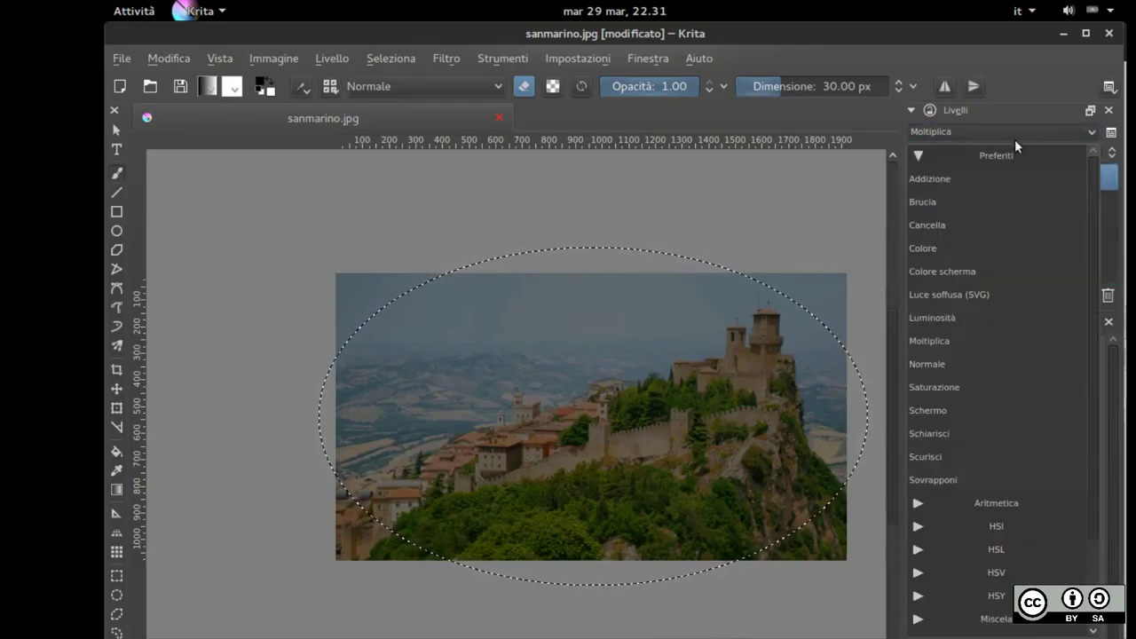
left_click(971, 364)
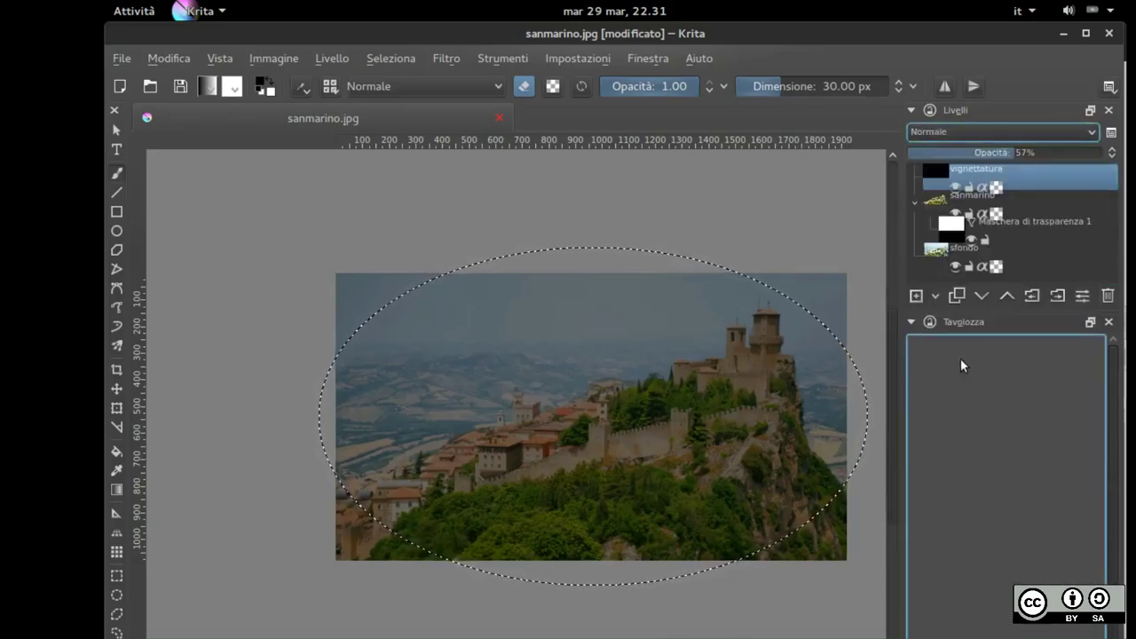
left_click_drag(1021, 152, 1116, 152)
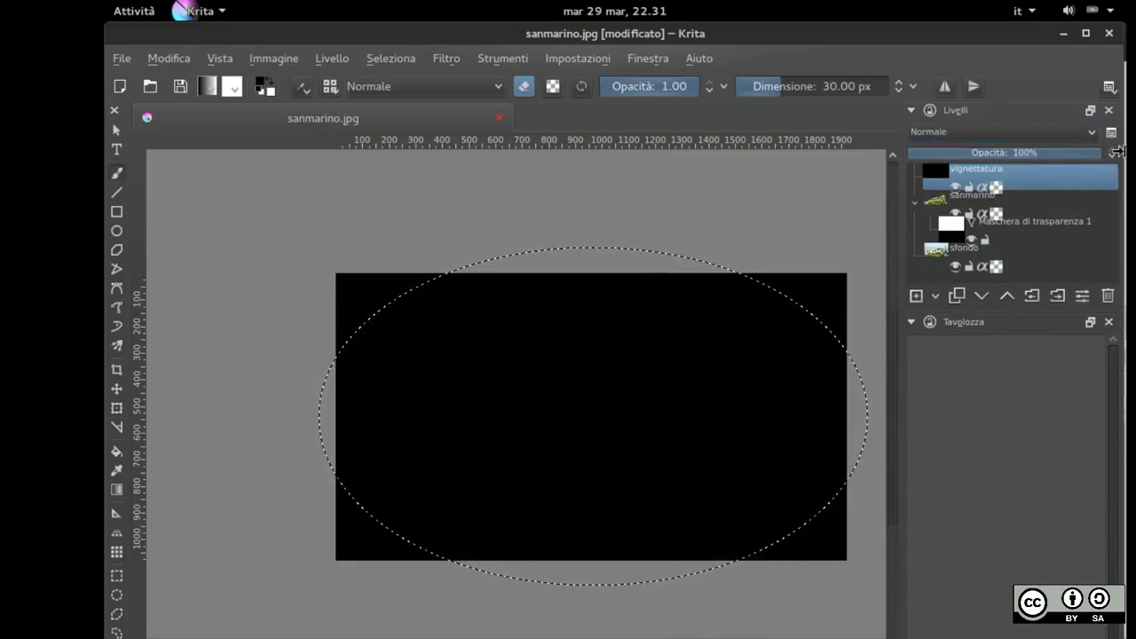
left_click(1072, 152)
left_click_drag(1067, 152, 1020, 152)
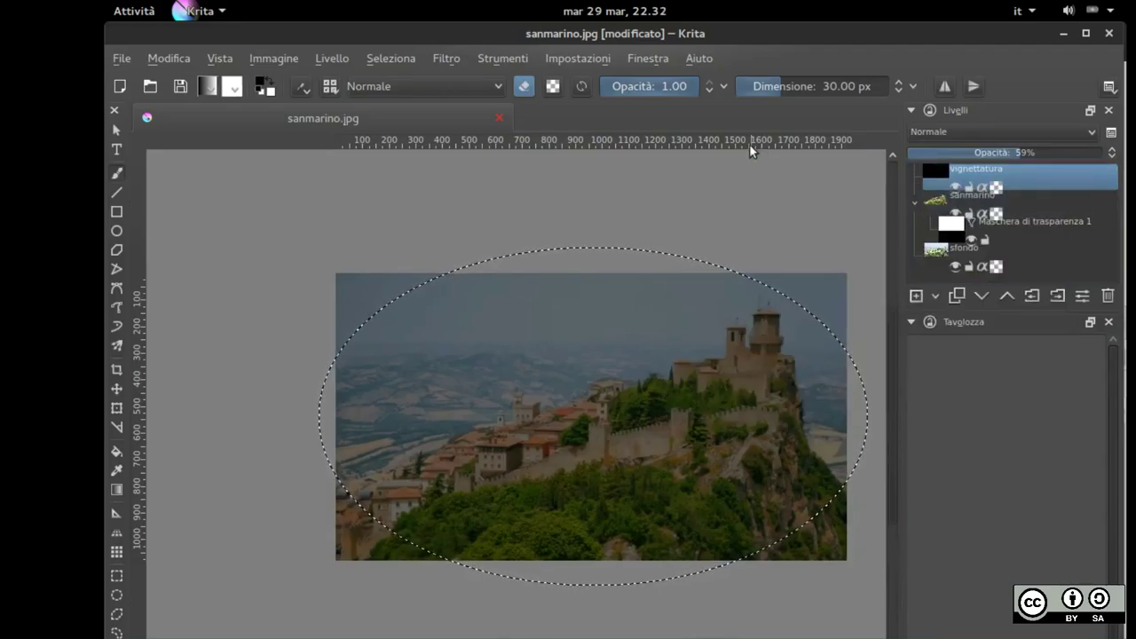
left_click(1001, 130)
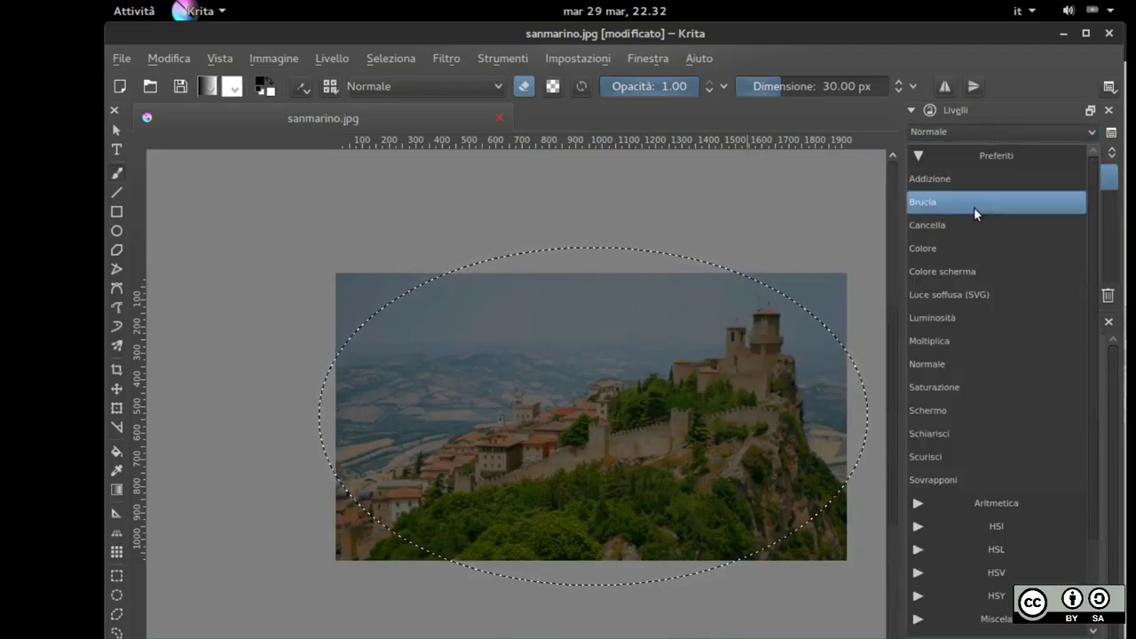
left_click(966, 341)
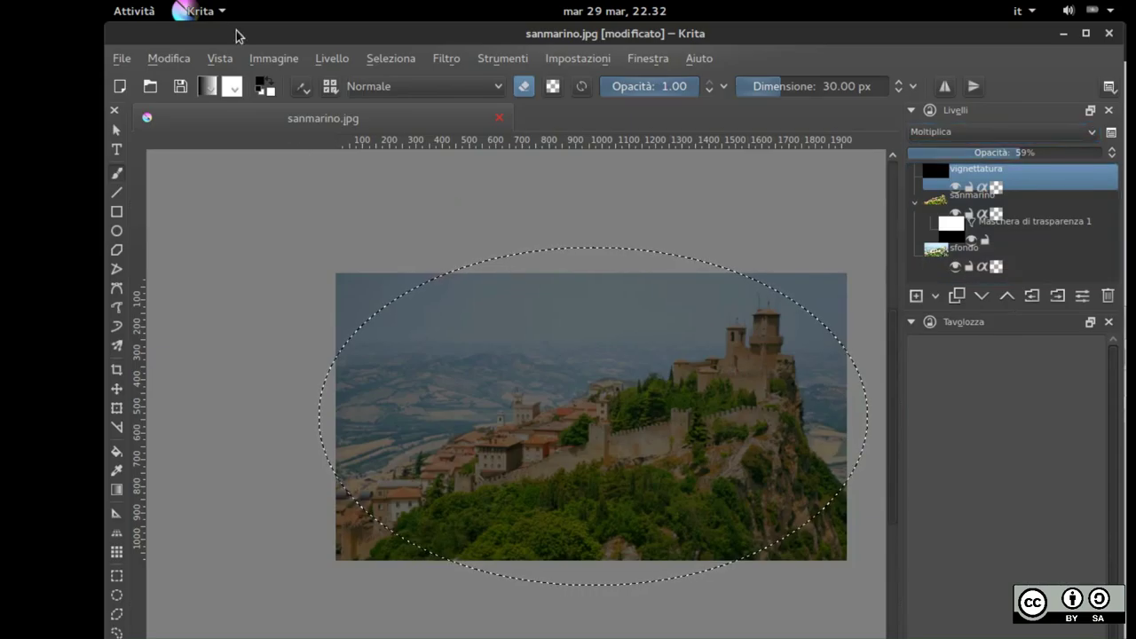
left_click(168, 56)
Feather the ellipse by 100 px and fill it white, leaving a soft 59% Moltiplica vignette
mouse_move(287, 57)
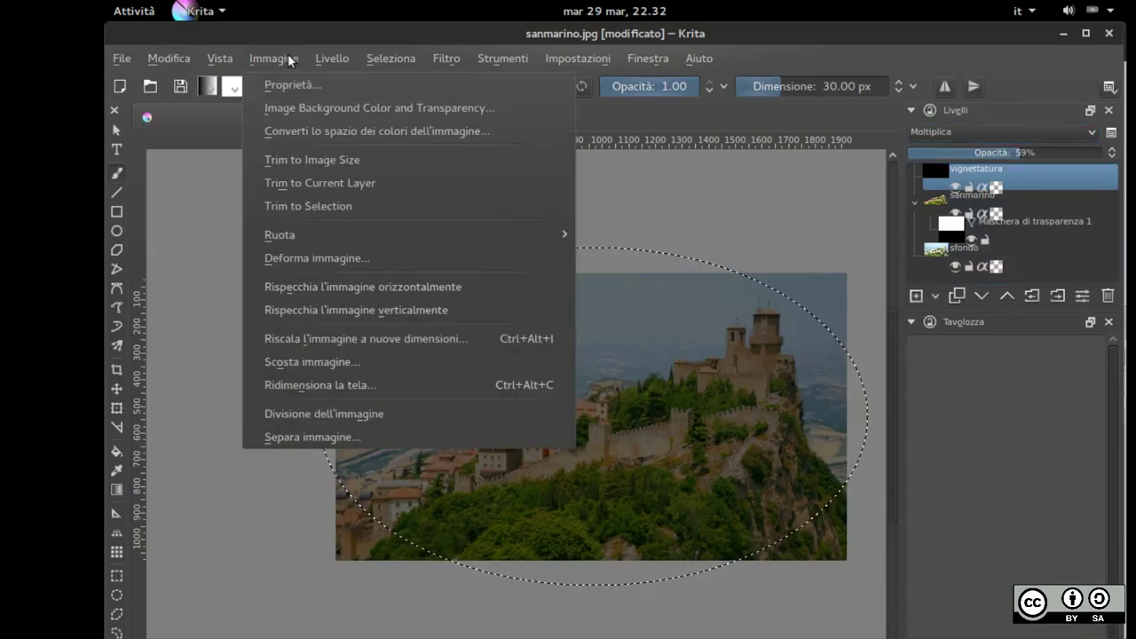
left_click(220, 57)
left_click(391, 57)
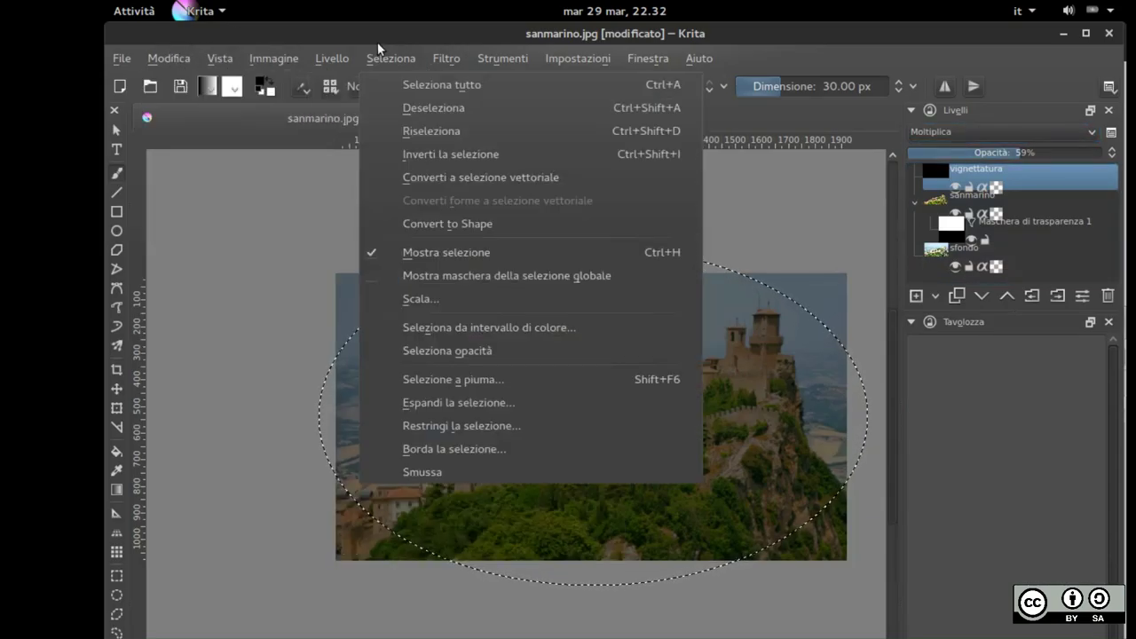
left_click(452, 379)
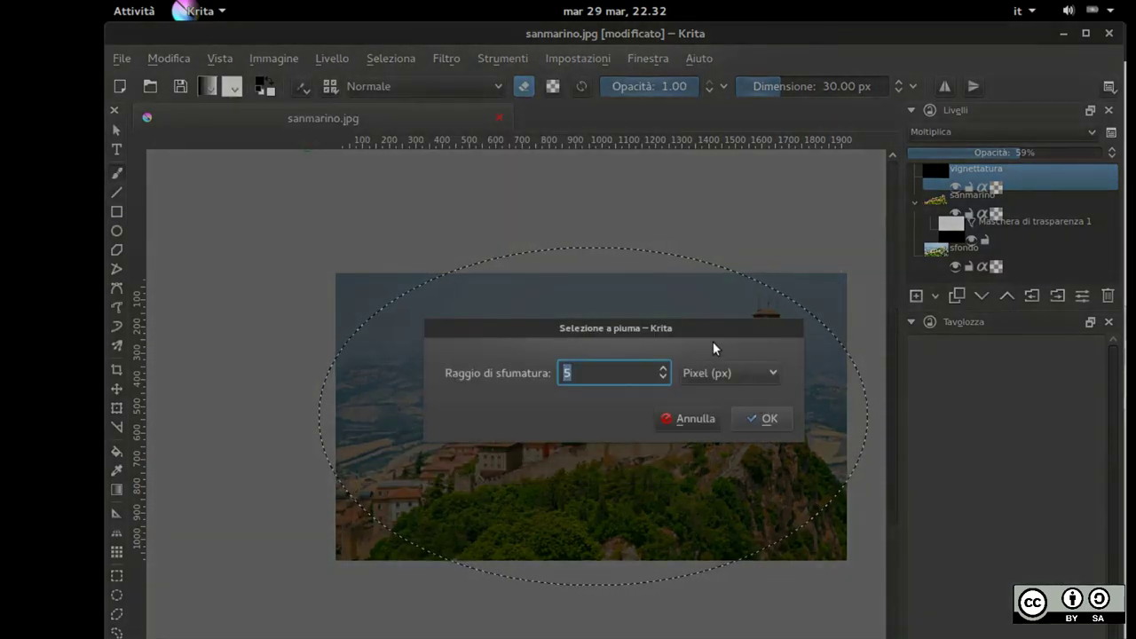
type("100")
key("Return")
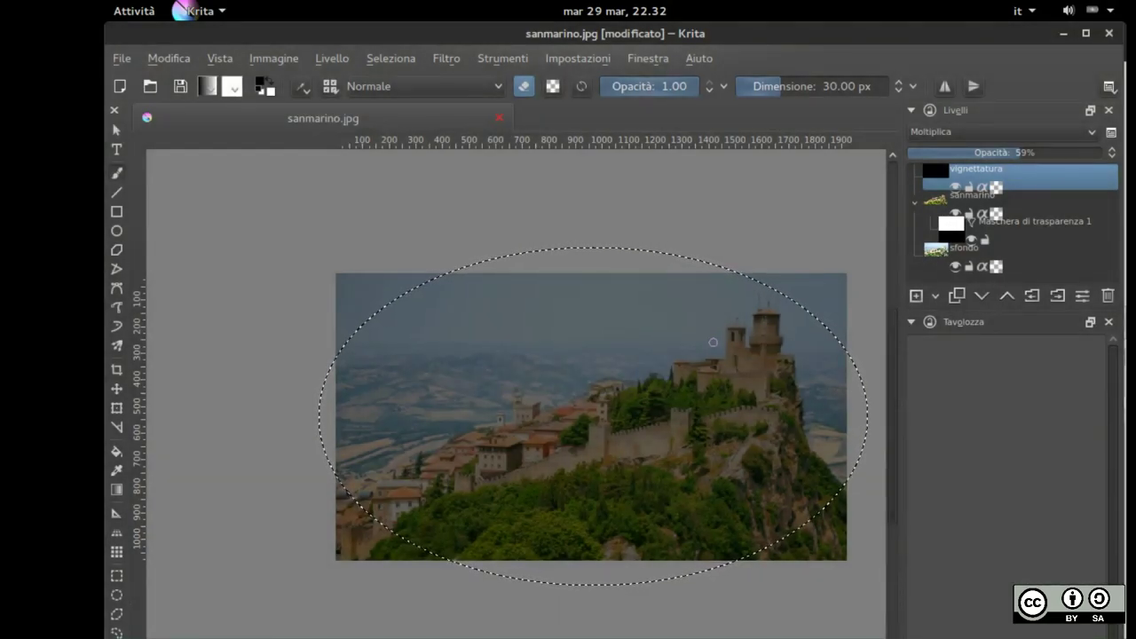
key("BackSpace")
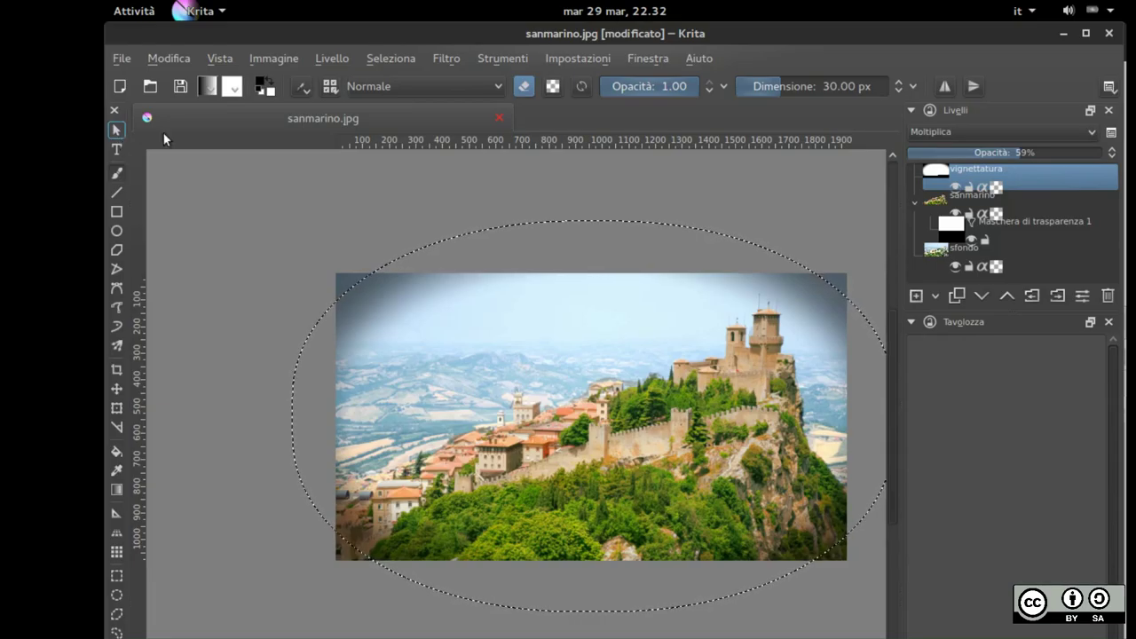
left_click(133, 11)
left_click(404, 220)
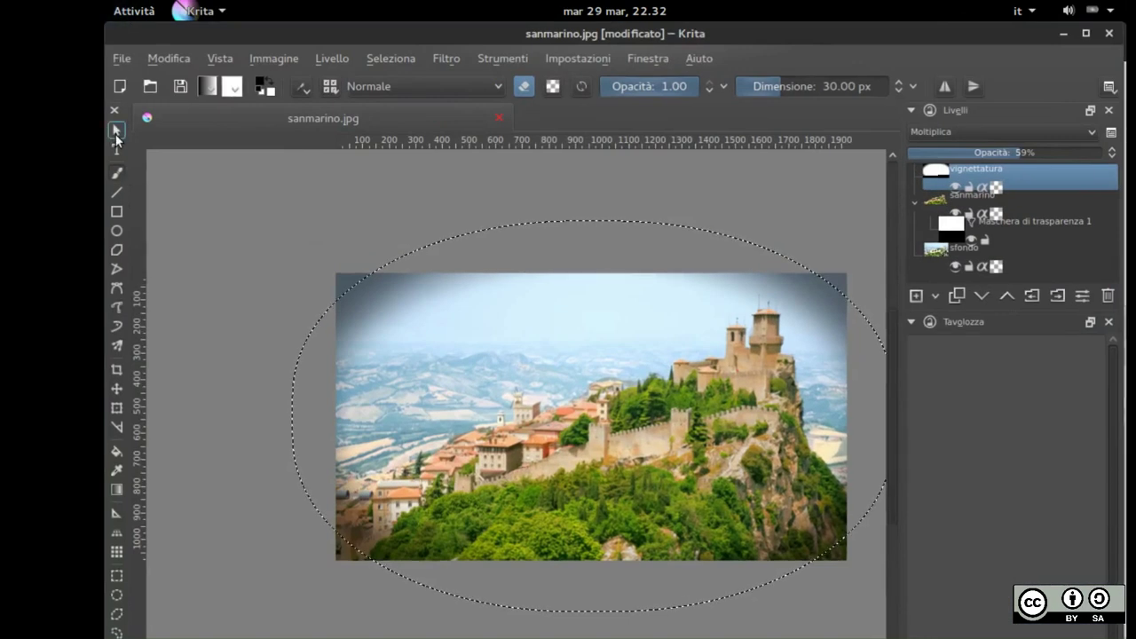
Set the sanmarino photo layer's blend mode to Brucia (Color Burn) at 100% opacity
left_click(116, 149)
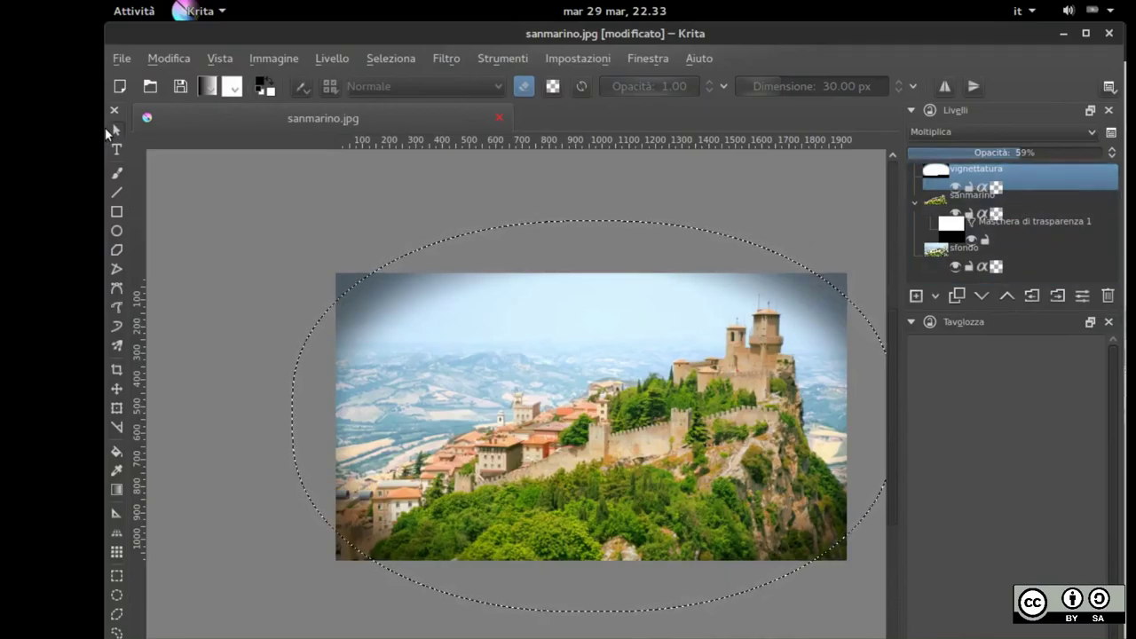
left_click(978, 195)
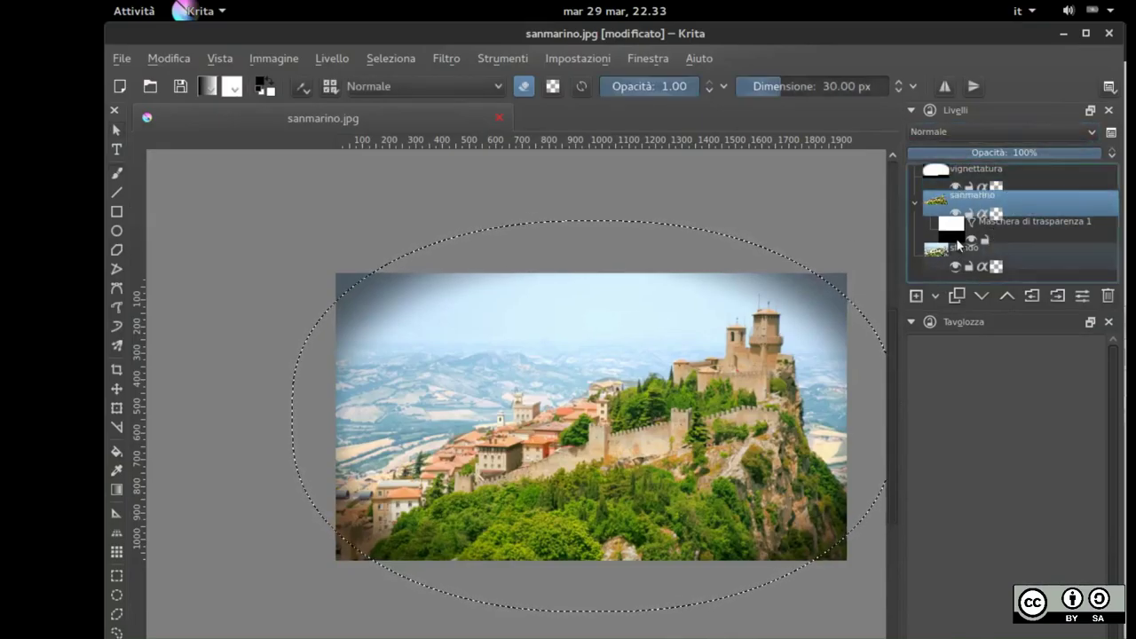
left_click(947, 131)
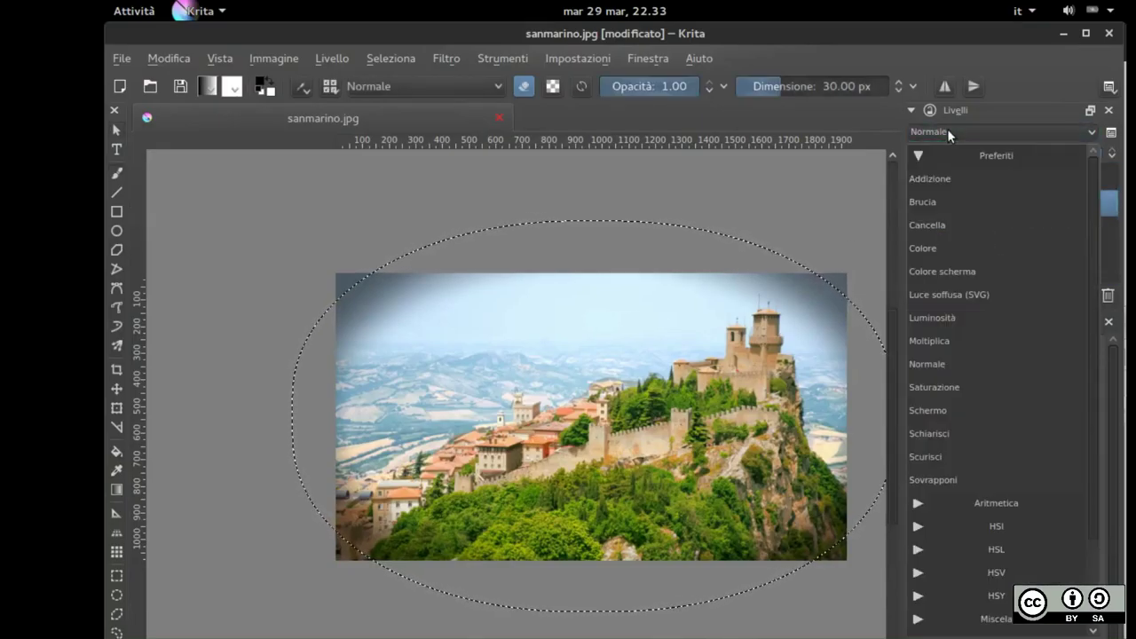
left_click(941, 203)
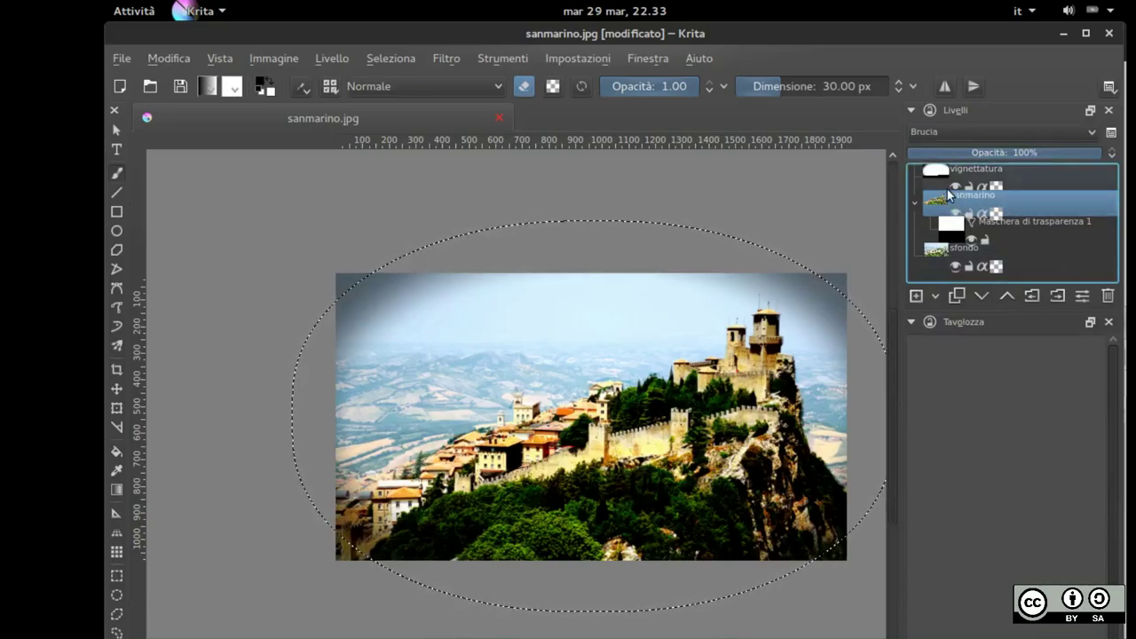
mouse_move(942, 205)
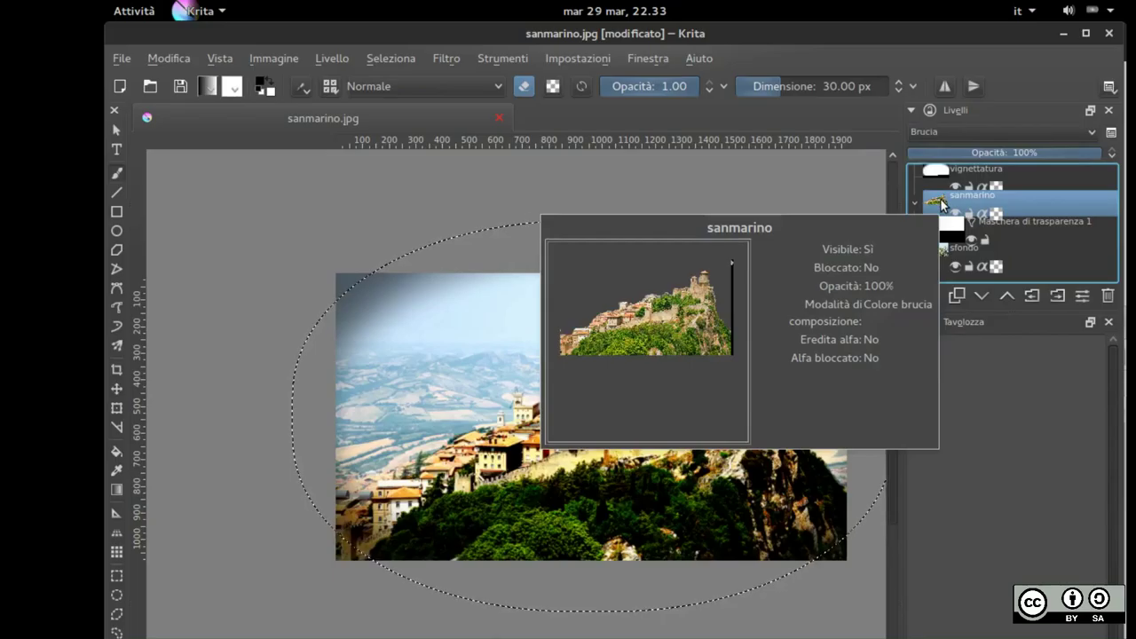
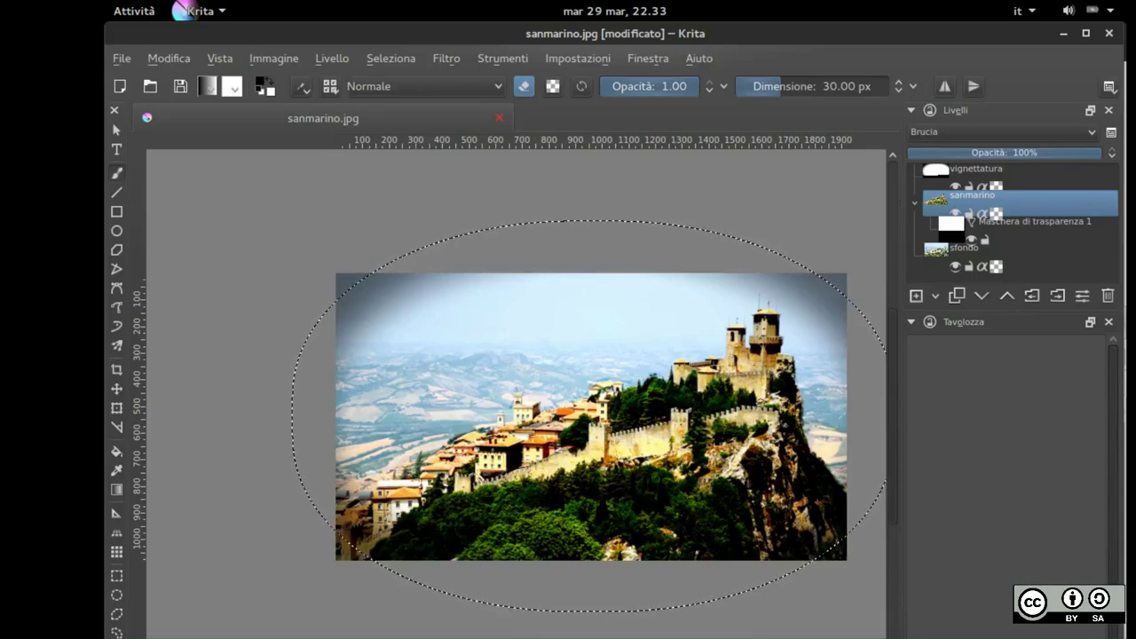
Set the sanmarino layer to Normale blending and hide the sfondo and vignettatura layers
left_click(1001, 131)
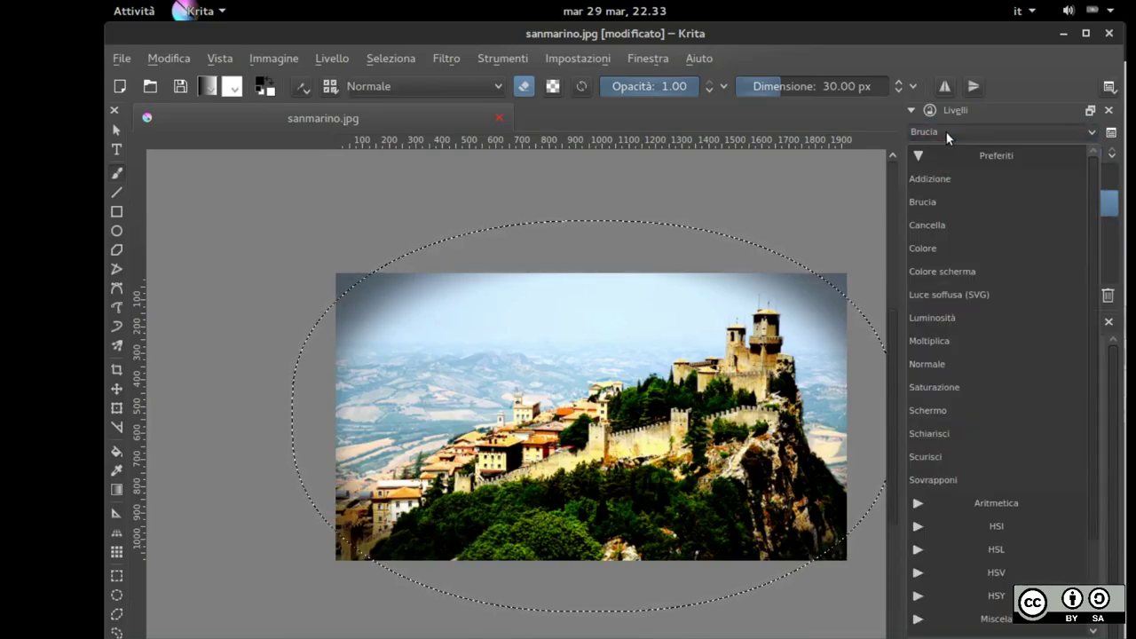
left_click(951, 364)
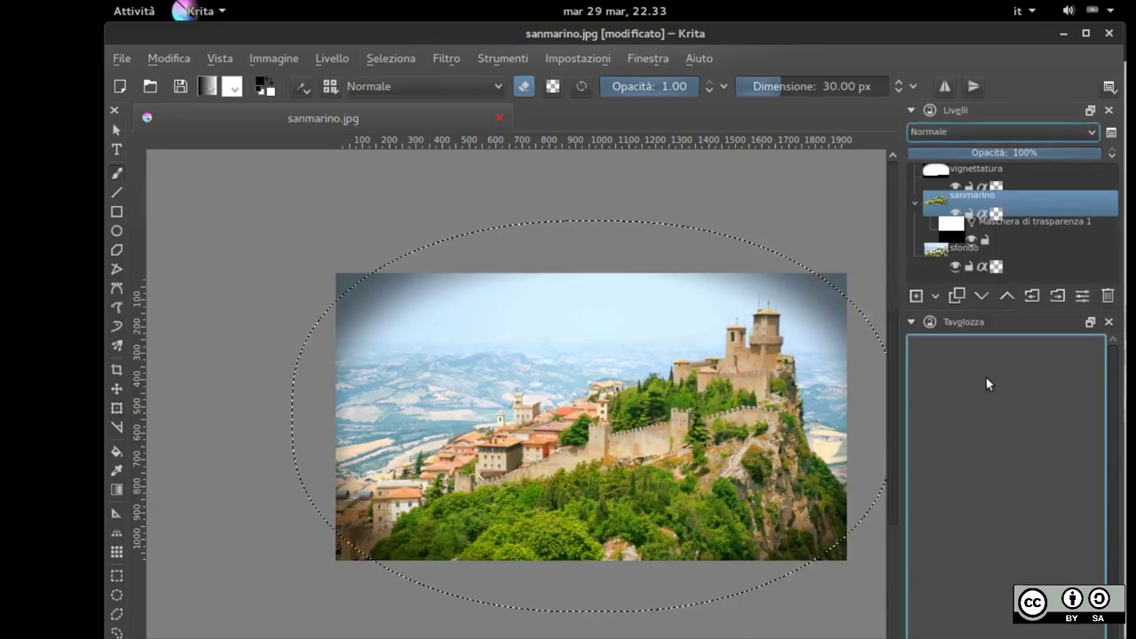
left_click(955, 266)
left_click(955, 188)
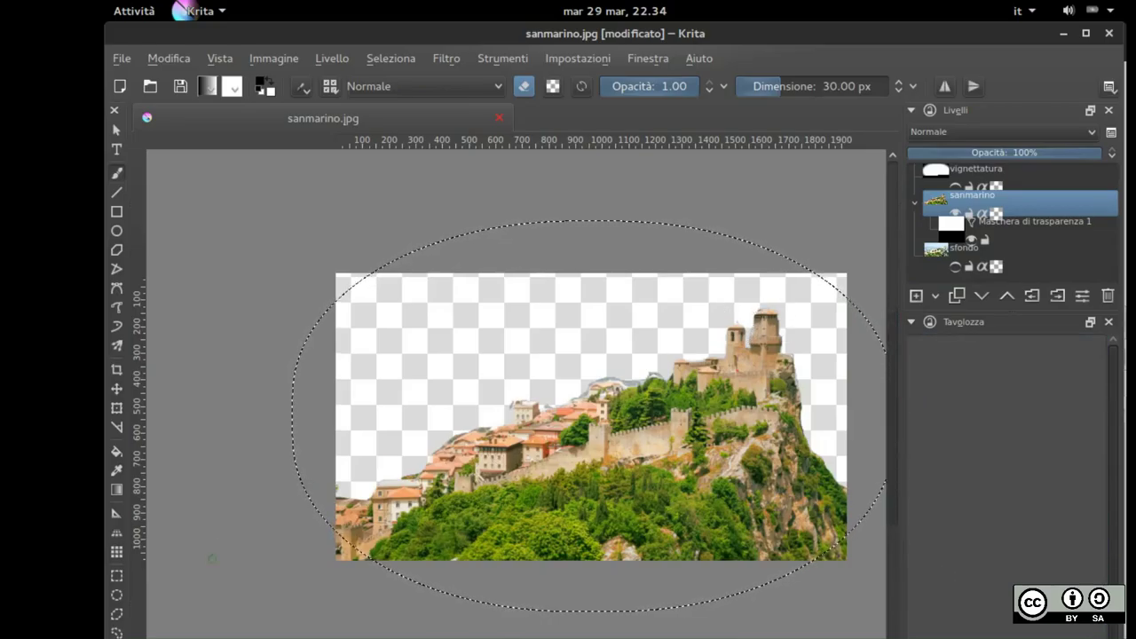
Try Colore blending on sanmarino with sfondo visible, then switch it to Luminosità
left_click(968, 134)
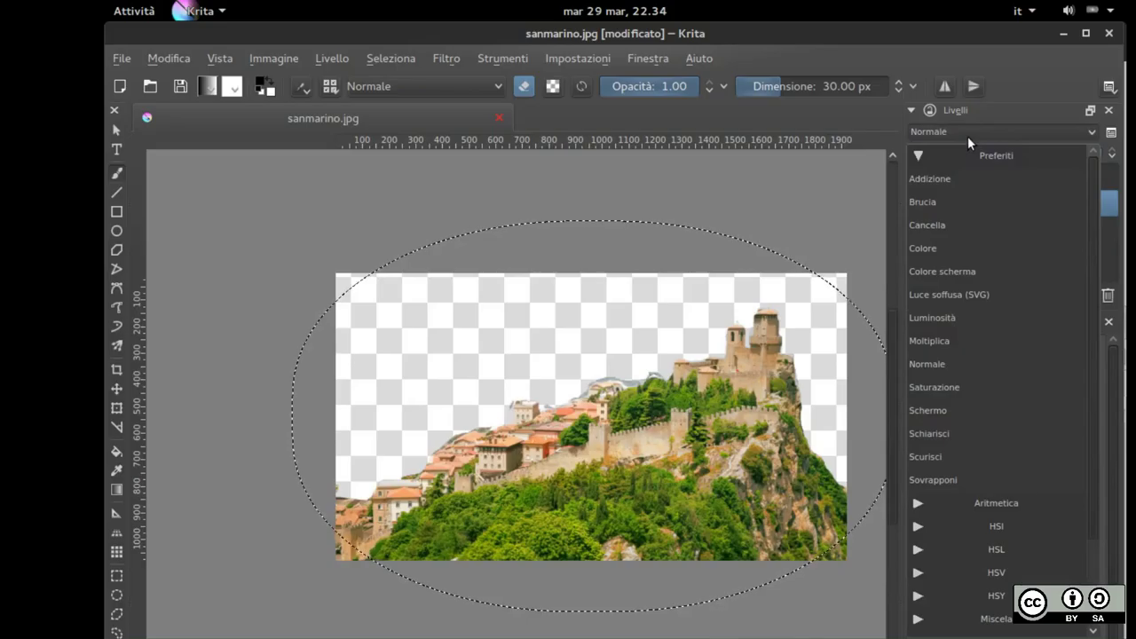
left_click(943, 250)
left_click(955, 266)
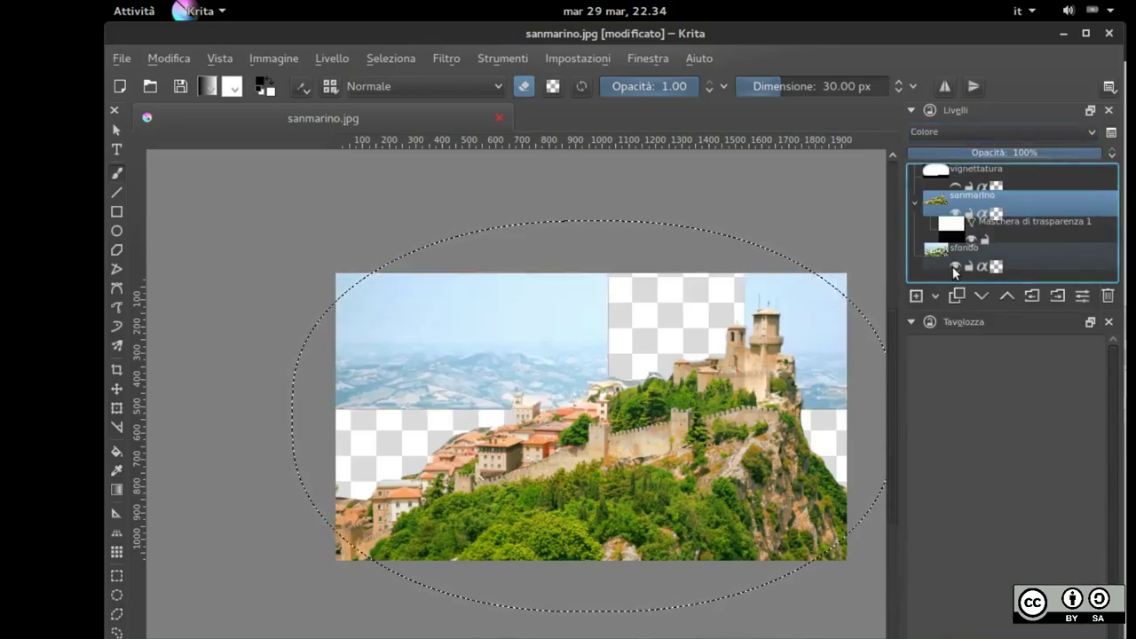
left_click(961, 132)
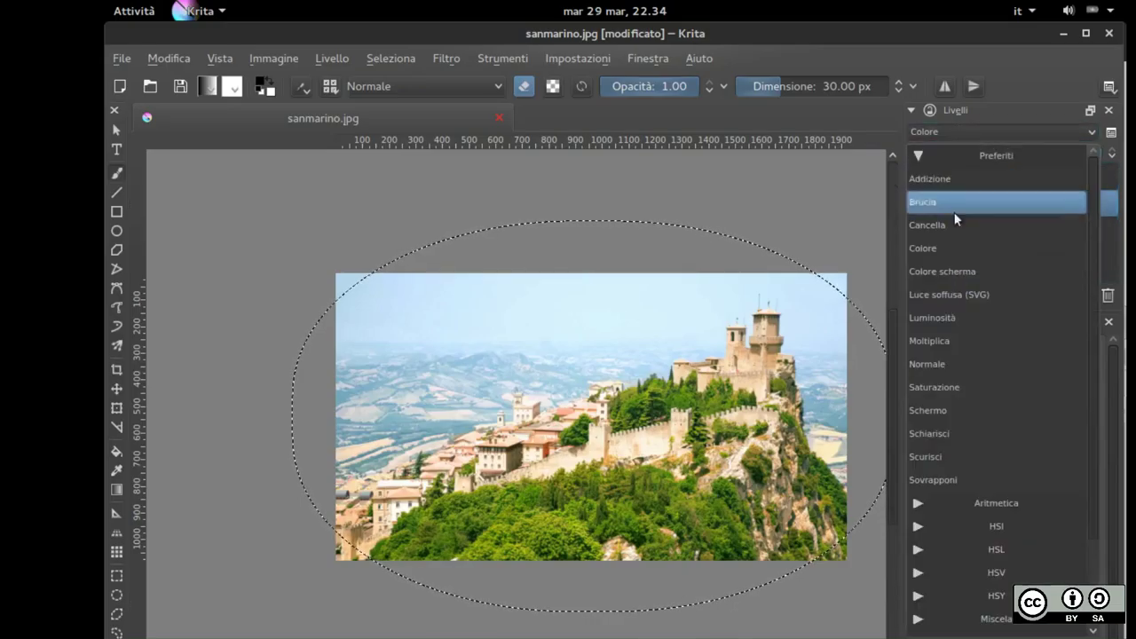
left_click(941, 317)
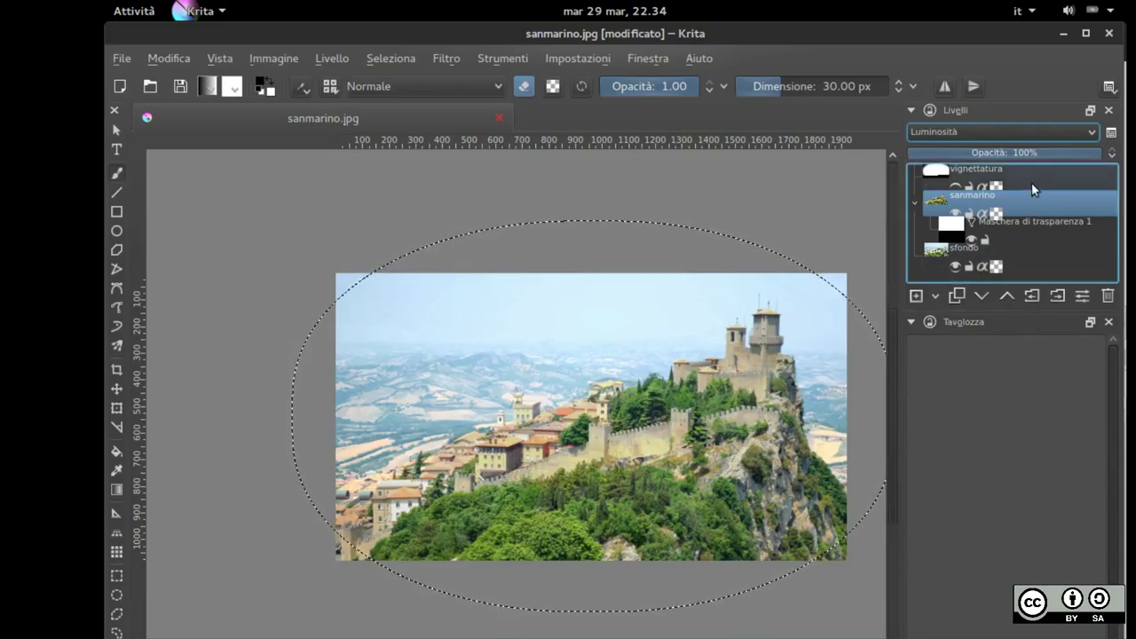
mouse_move(1032, 184)
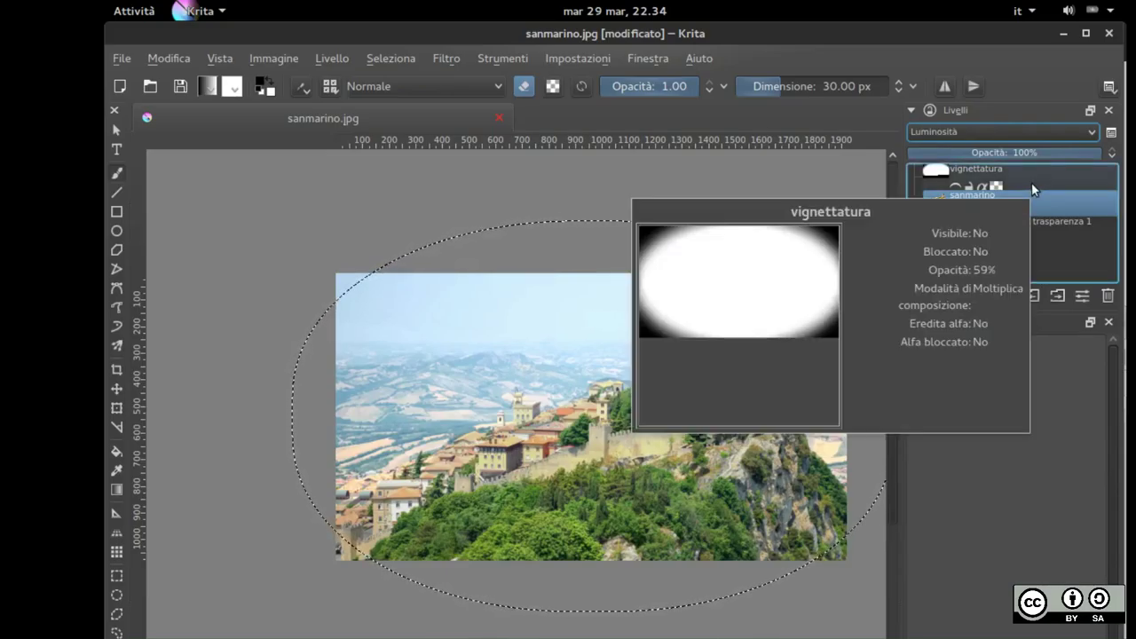
Move sfondo above sanmarino and back below it, then show the vignettatura layer again
left_click(981, 247)
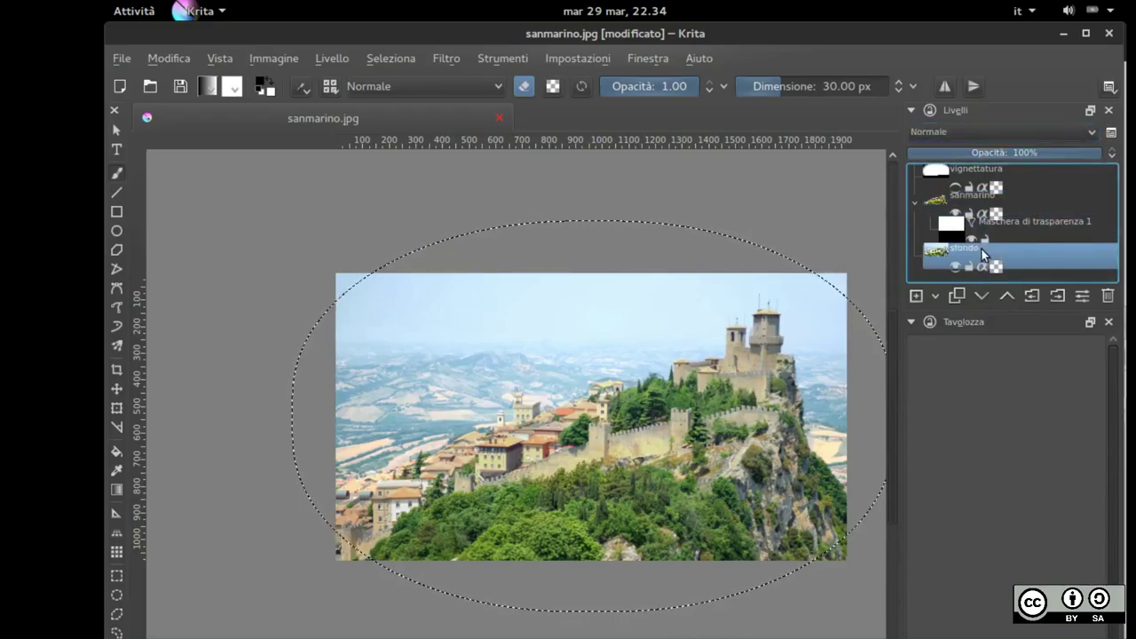
left_click_drag(978, 257, 974, 199)
mouse_move(974, 199)
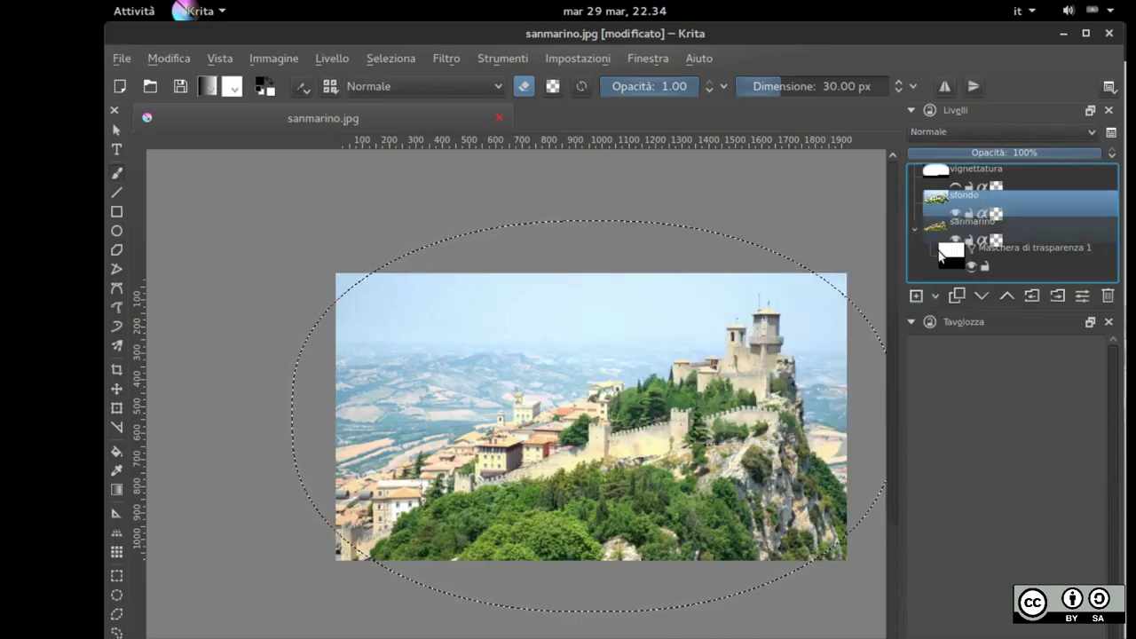
left_click_drag(974, 200, 957, 268)
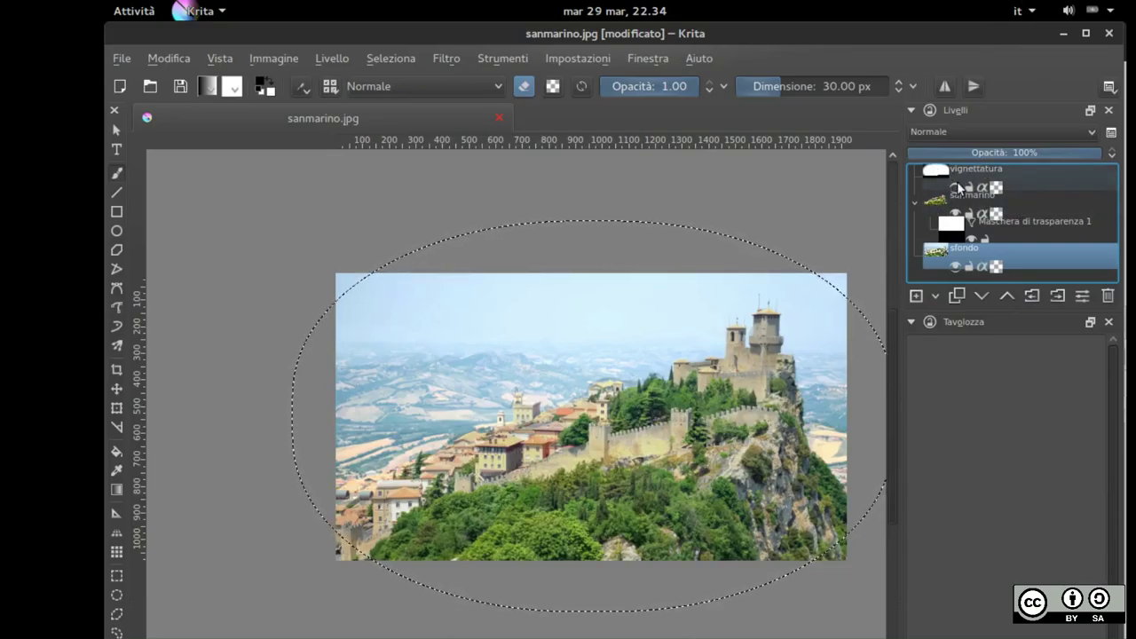
left_click(955, 188)
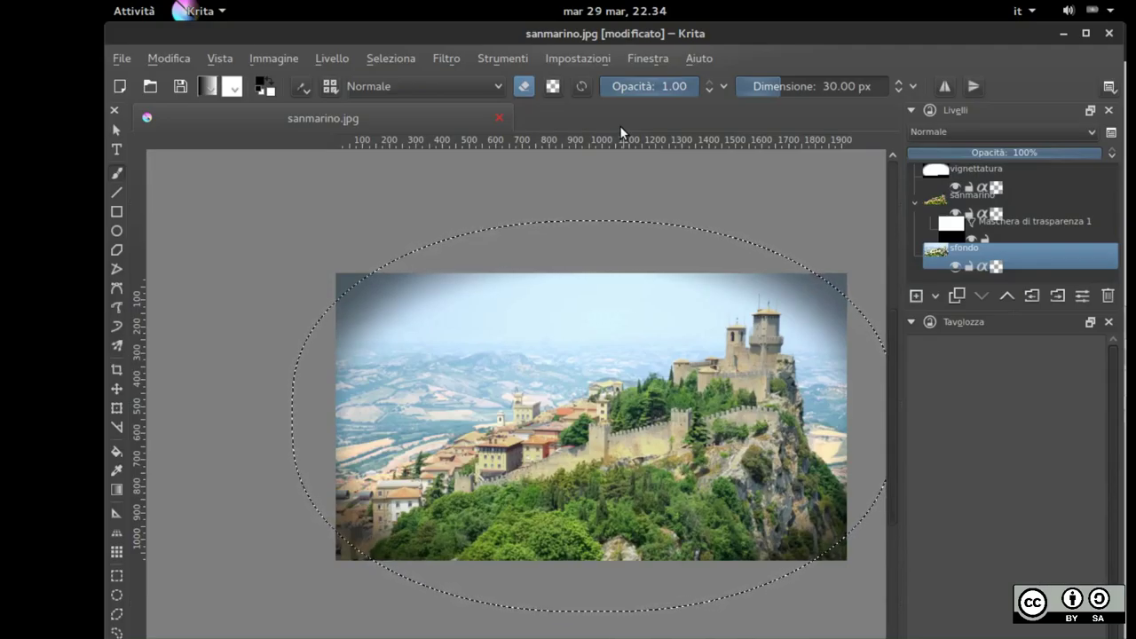
left_click(116, 129)
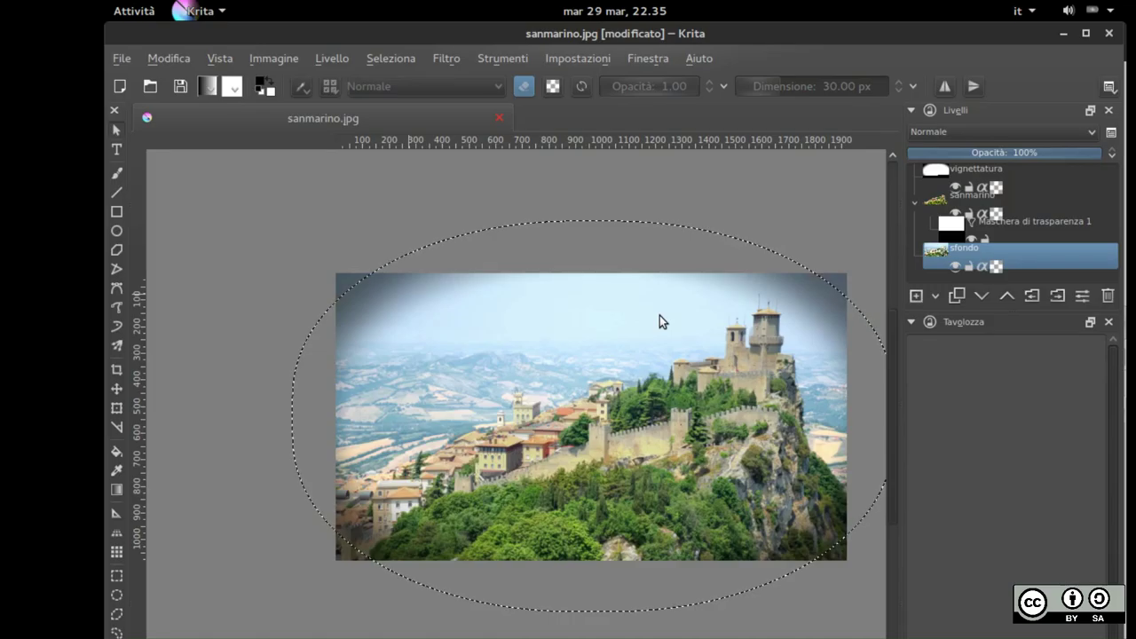
Open PC100528.jpg and select the houses and bridge on the left with a rectangle
key("ctrl+o")
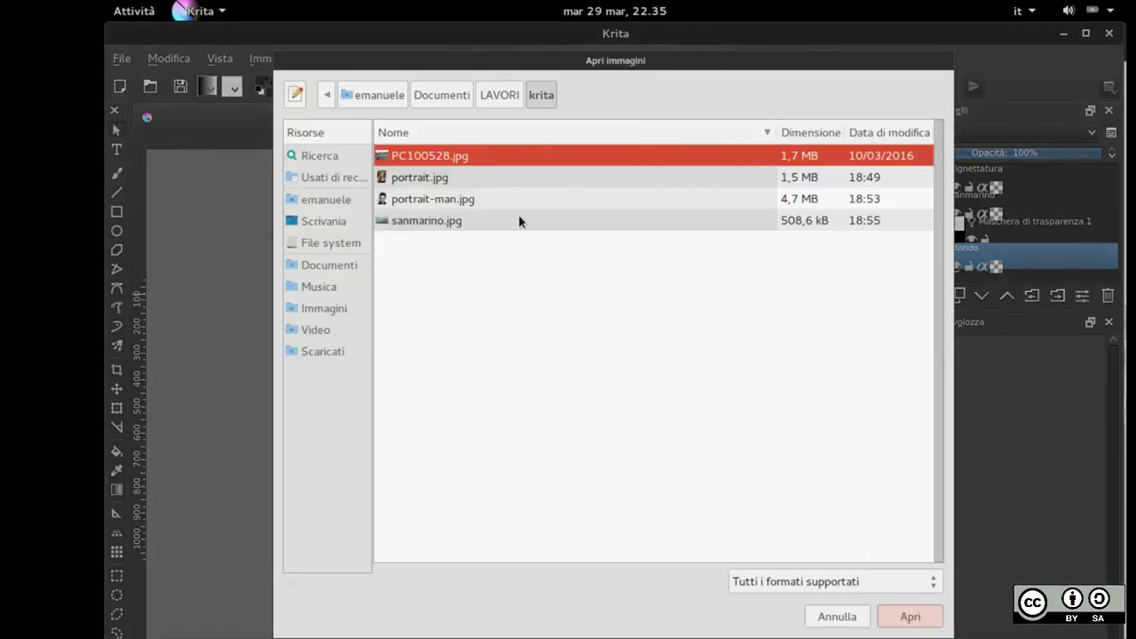
double_click(412, 157)
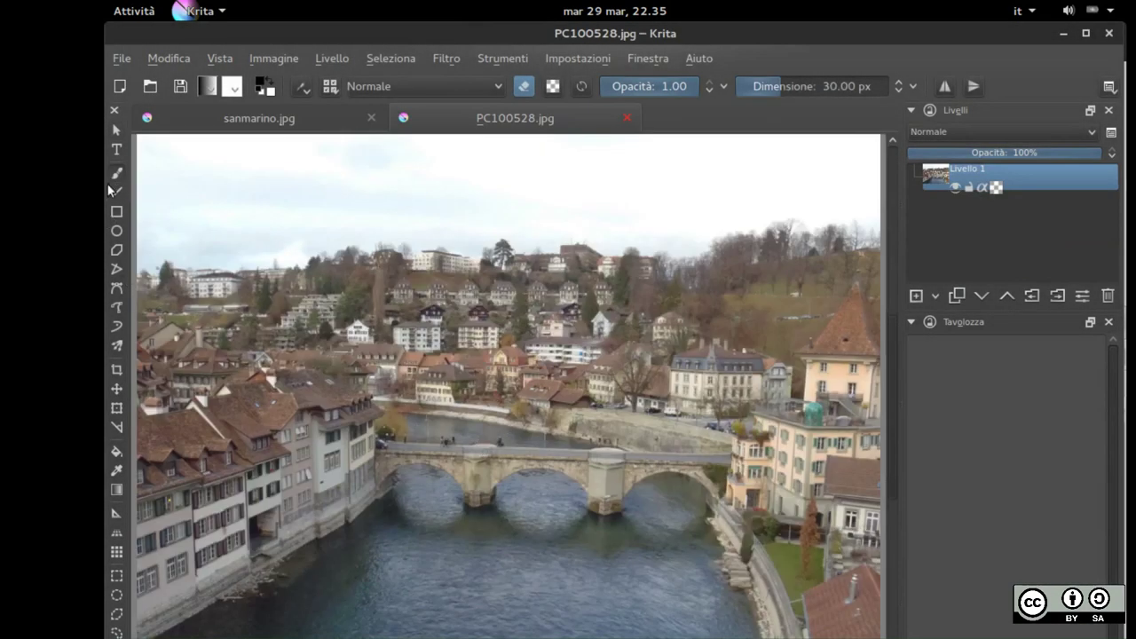
left_click(116, 575)
left_click_drag(225, 336, 501, 530)
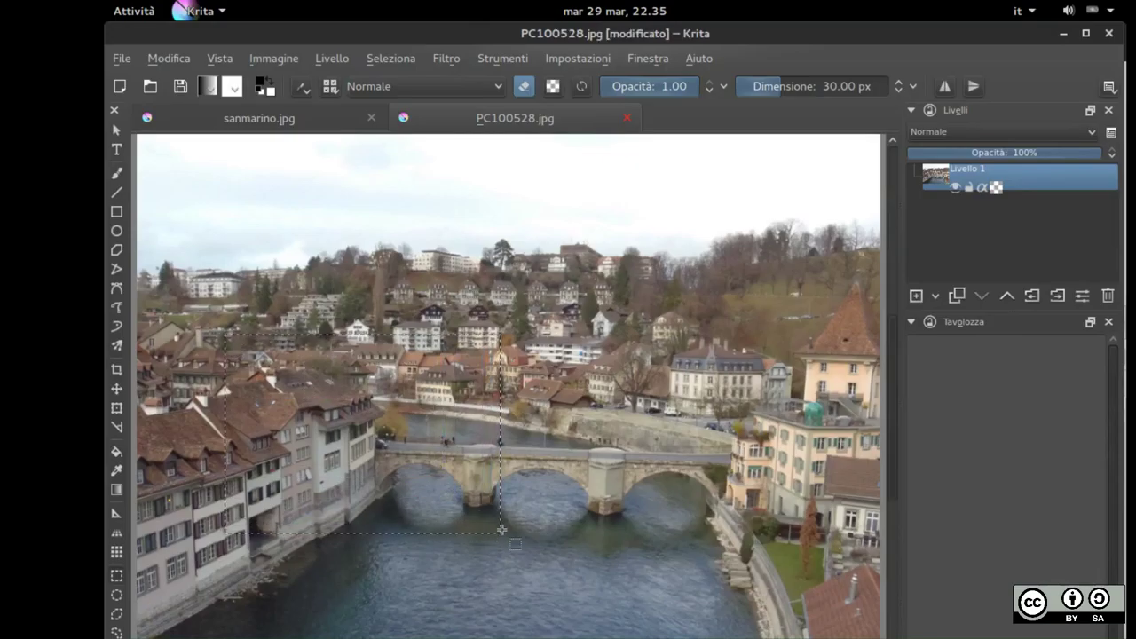
In sanmarino.jpg, add a new layer above sanmarino and paste the houses and bridge
left_click(311, 116)
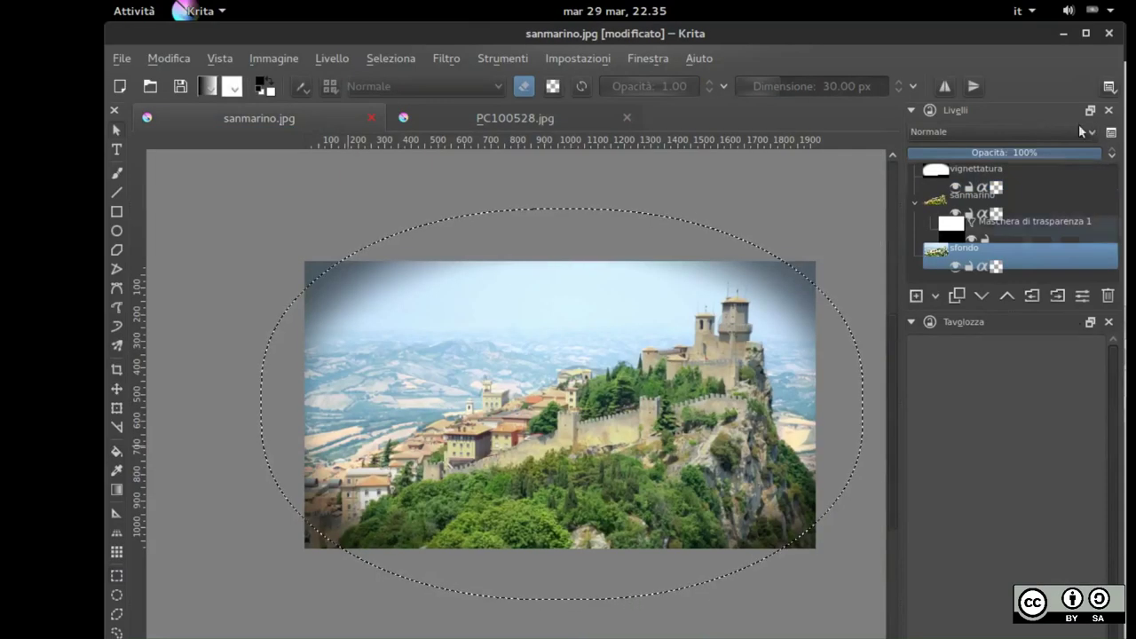
left_click(999, 182)
left_click(1007, 197)
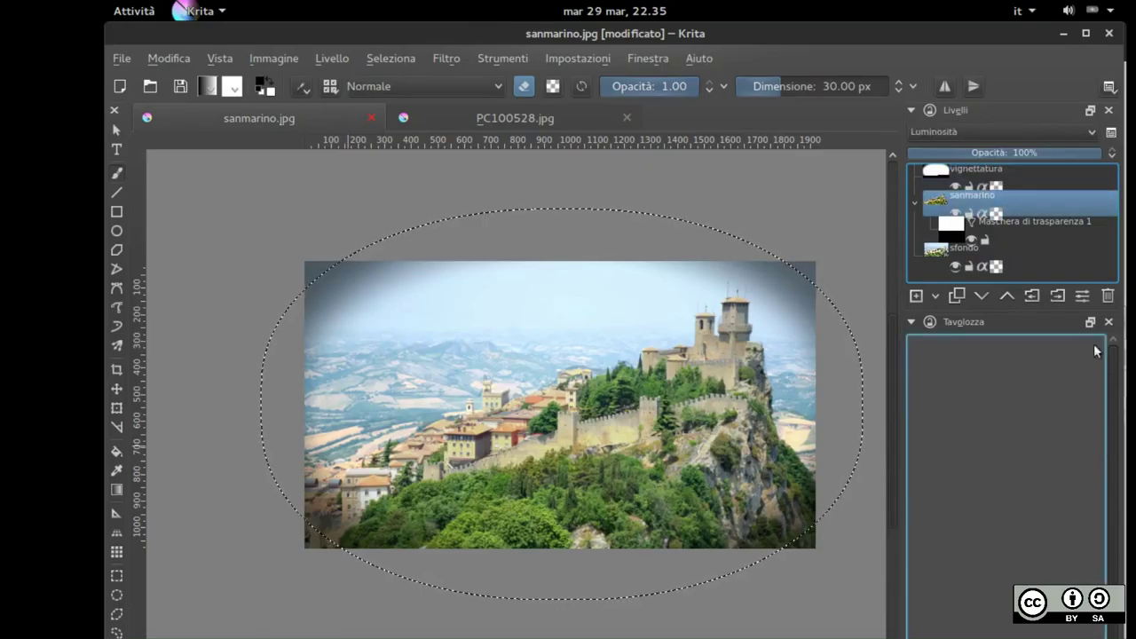
left_click(916, 295)
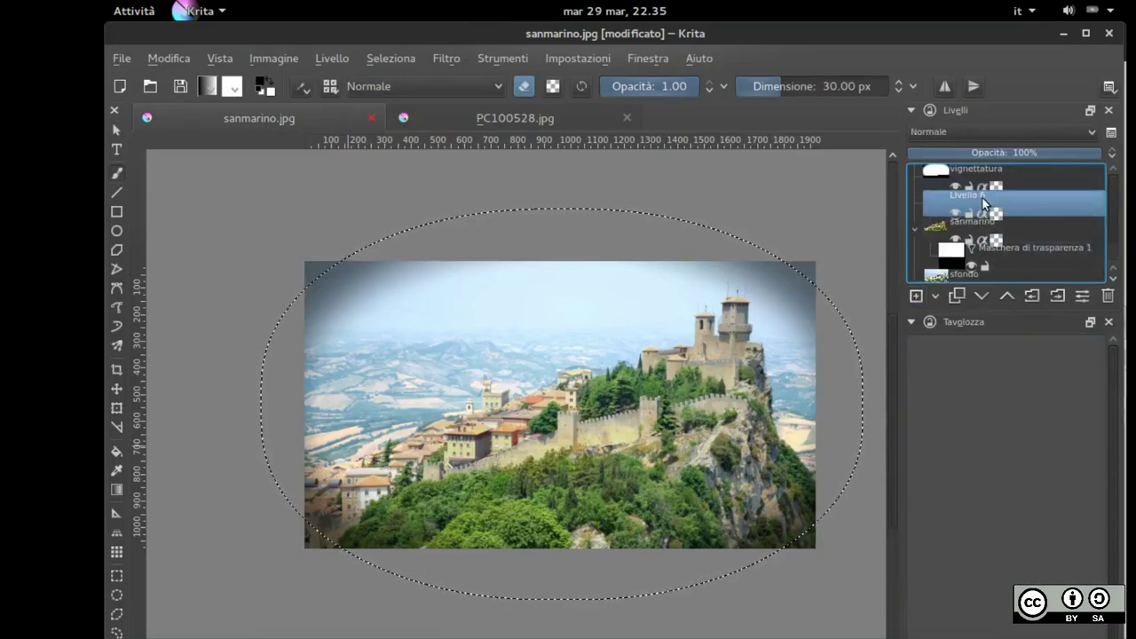
key("ctrl+v")
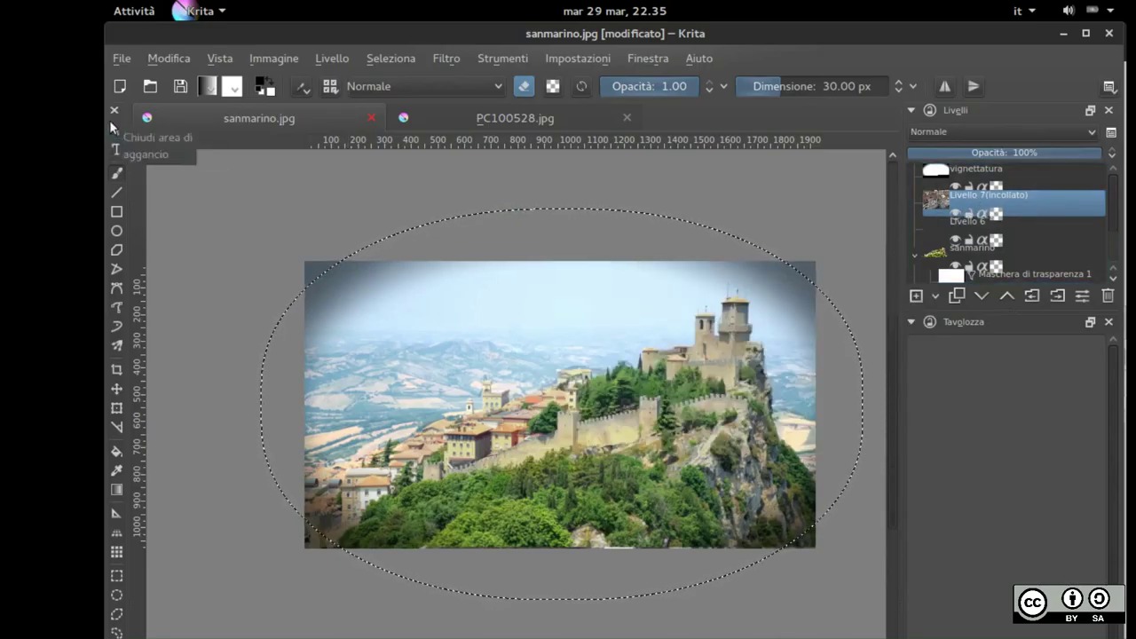
Delete the Livello 7(incollato) and Livello 6 layers
left_click(114, 129)
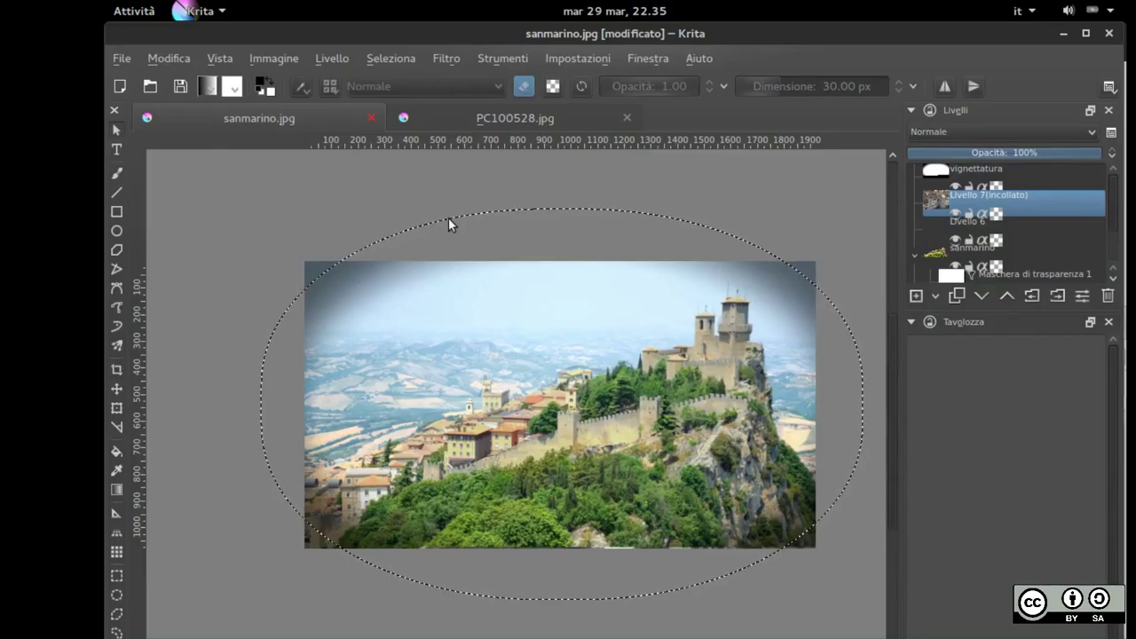
left_click(1000, 204)
mouse_move(939, 202)
left_mouse_down()
mouse_move(893, 230)
mouse_move(918, 203)
mouse_move(942, 204)
left_mouse_up()
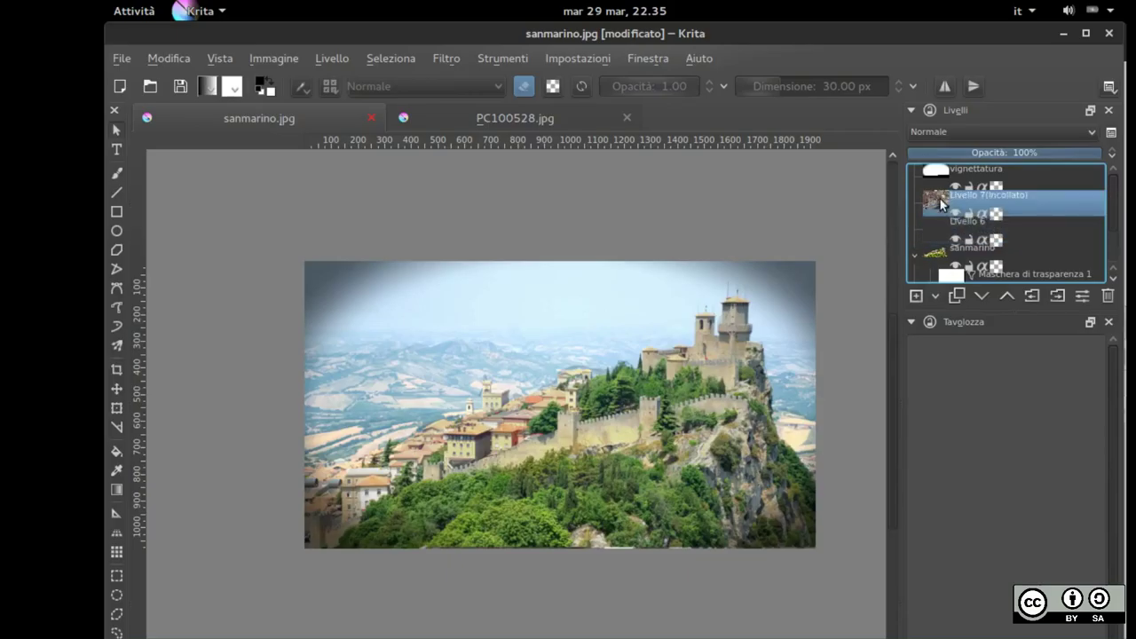
left_click(1108, 296)
left_click(1026, 220)
left_click(1018, 201)
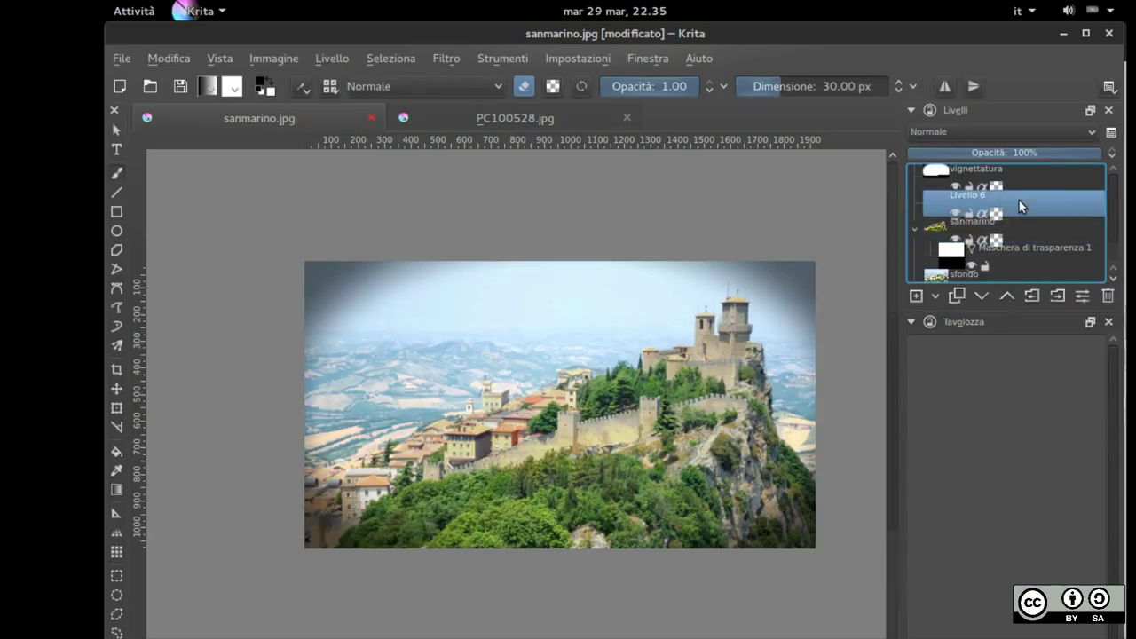
left_click(1107, 296)
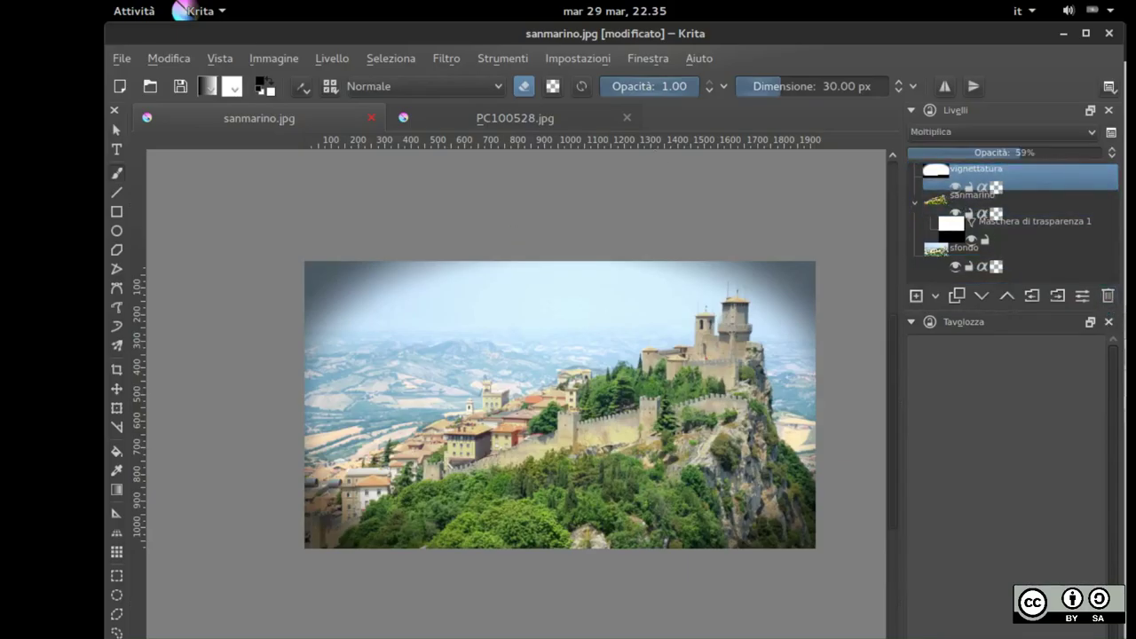
Paste the copied image again as a new top layer, Livello 8 (incollato)
key("ctrl+v")
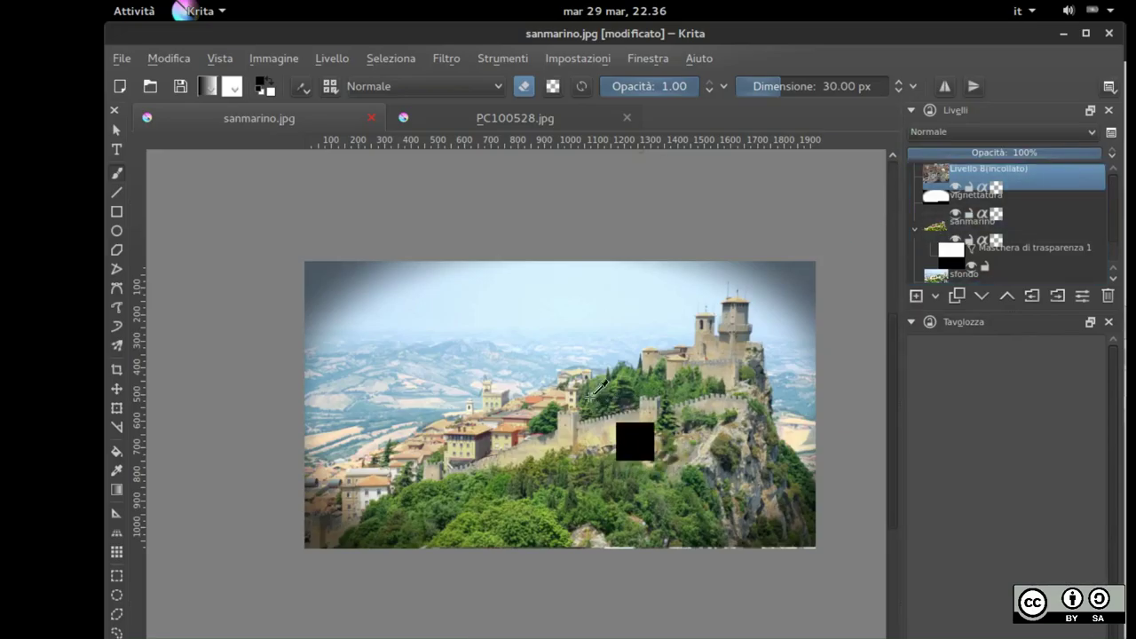
scroll(593, 405, "down", 3)
scroll(595, 401, "up", 3)
scroll(597, 400, "up", 2)
scroll(596, 400, "down", 2)
scroll(596, 399, "down", 1)
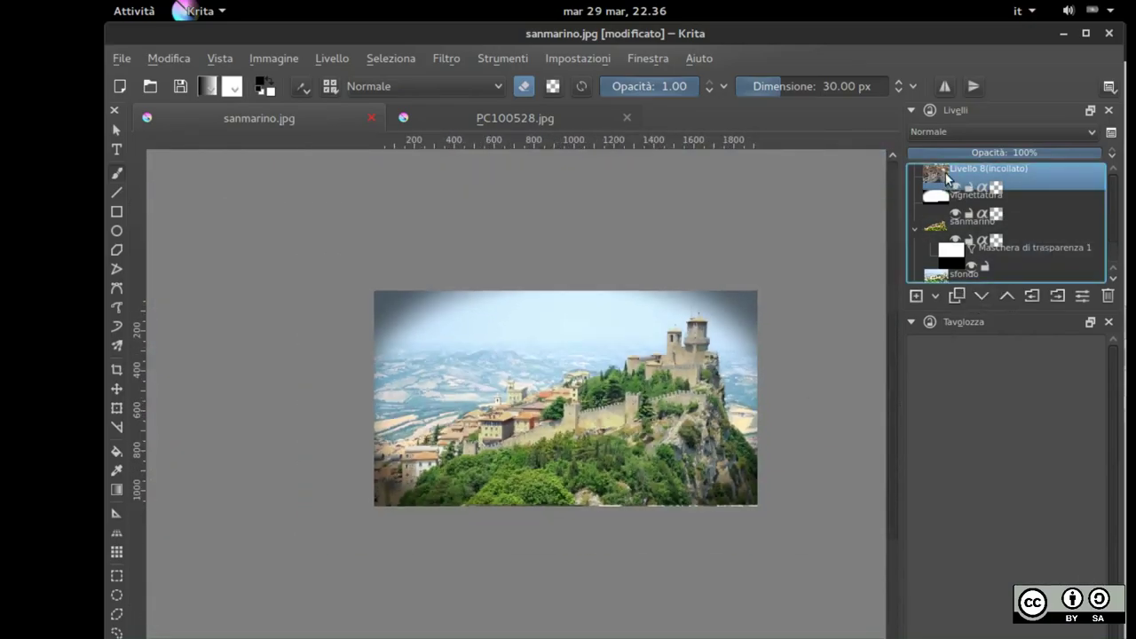
left_click_drag(934, 174, 979, 215)
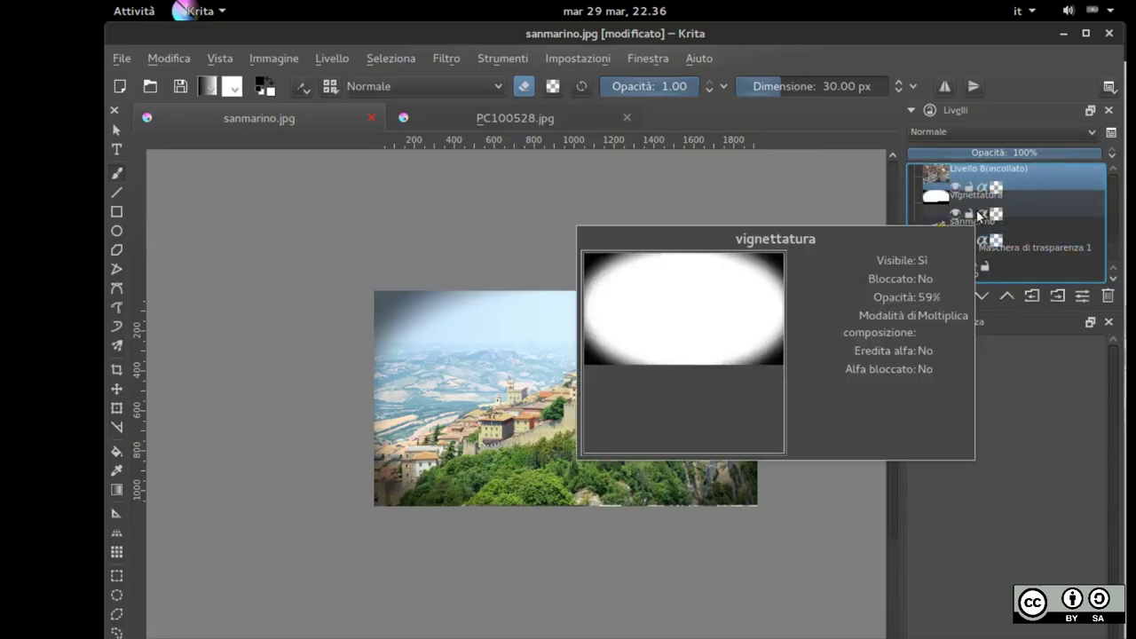
mouse_move(974, 181)
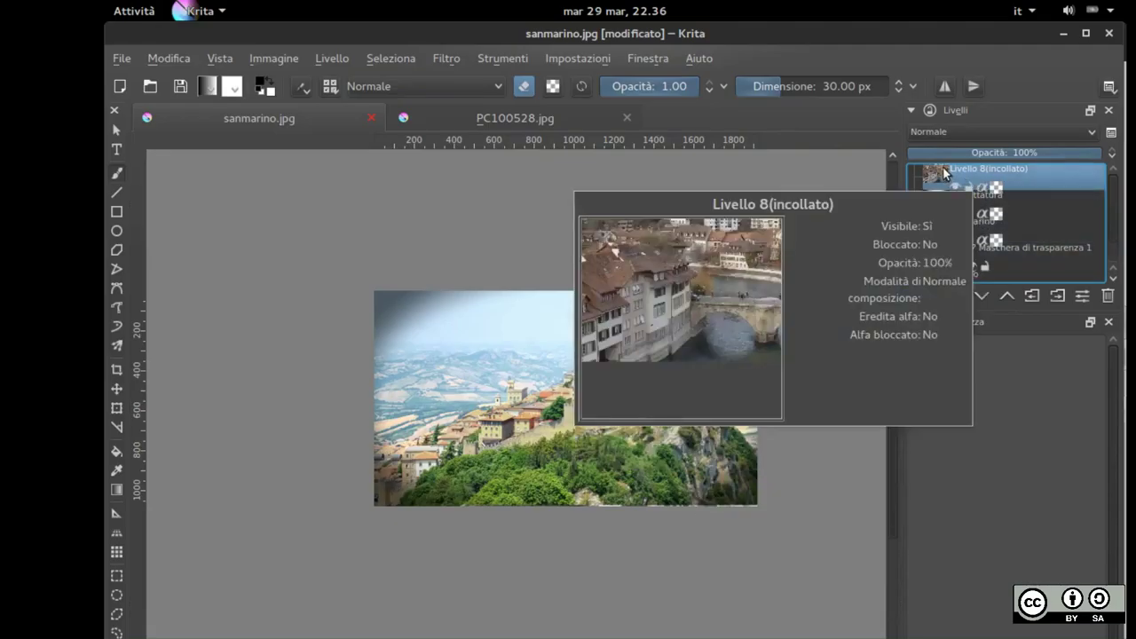
left_click(982, 297)
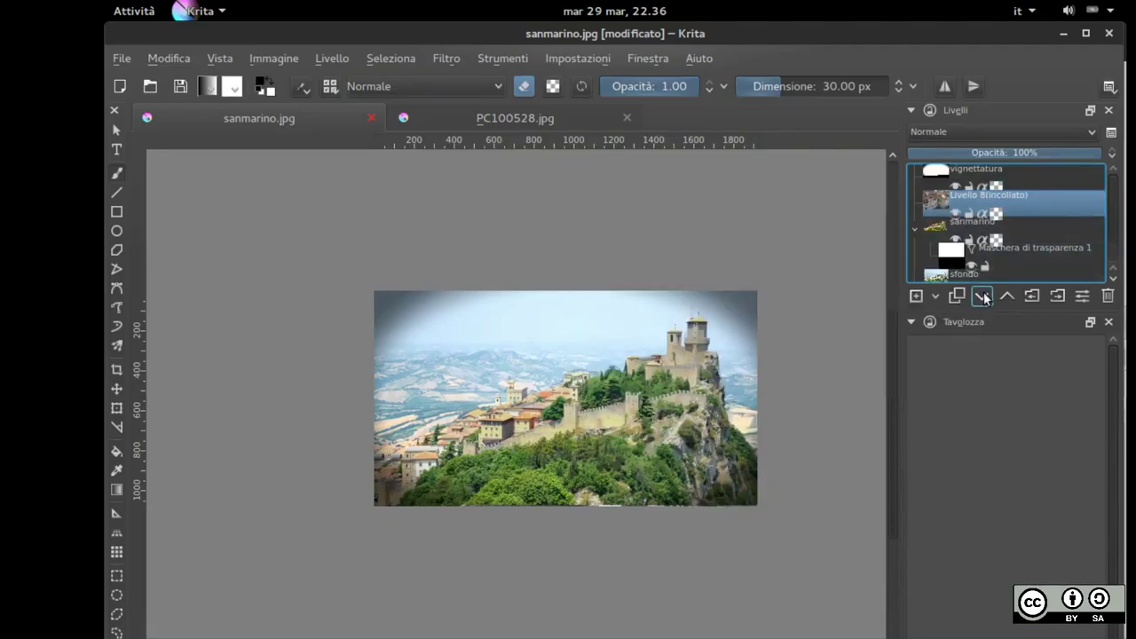
left_click(982, 296)
left_click(981, 296)
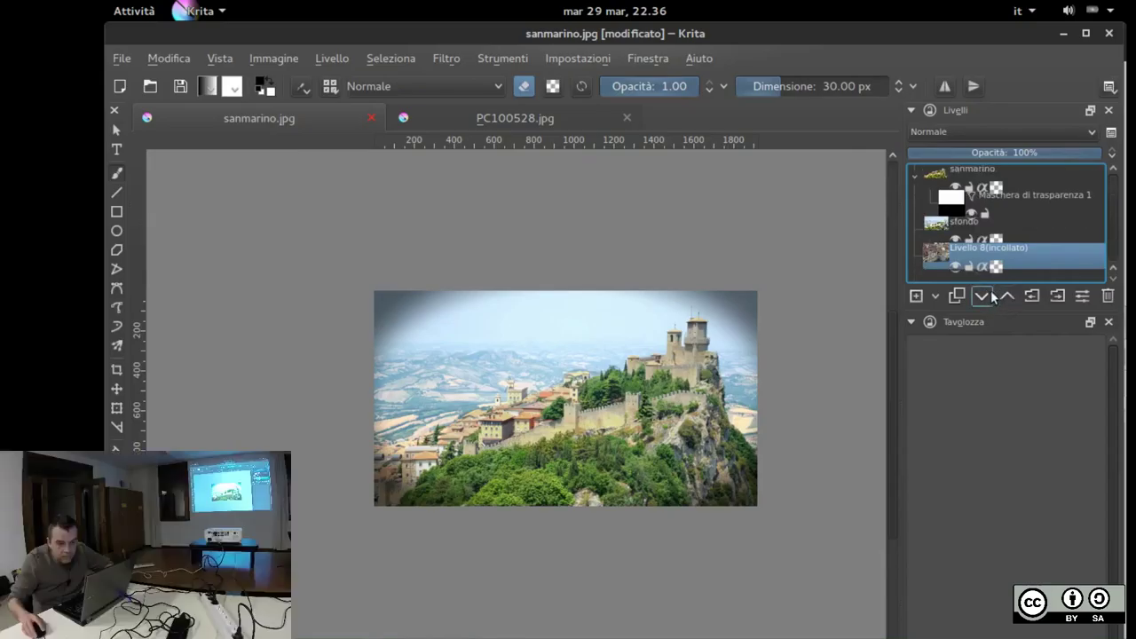
left_click(1006, 297)
left_click(1006, 296)
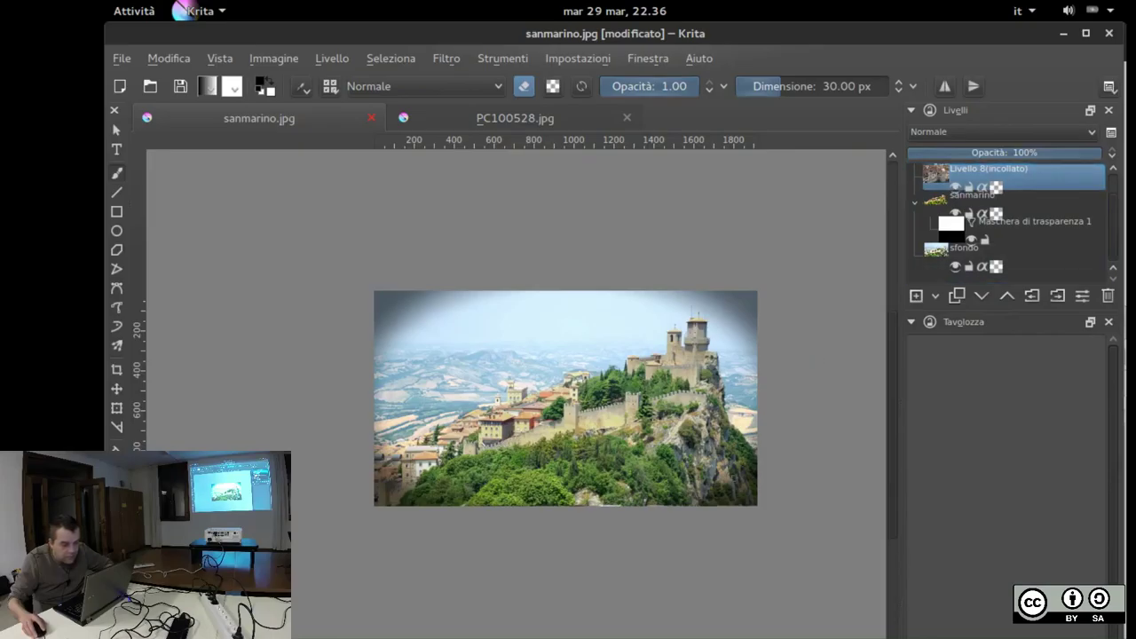
left_click(117, 131)
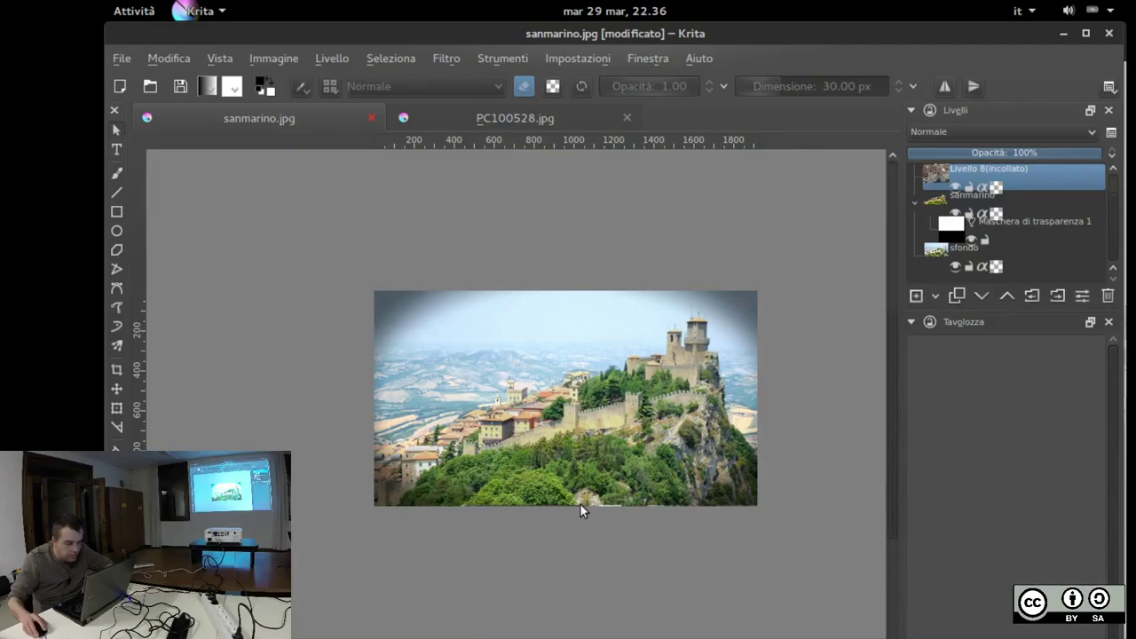
Drag the pasted houses-and-bridge layer up so it covers the castle image
left_click(117, 389)
left_click_drag(620, 501, 562, 296)
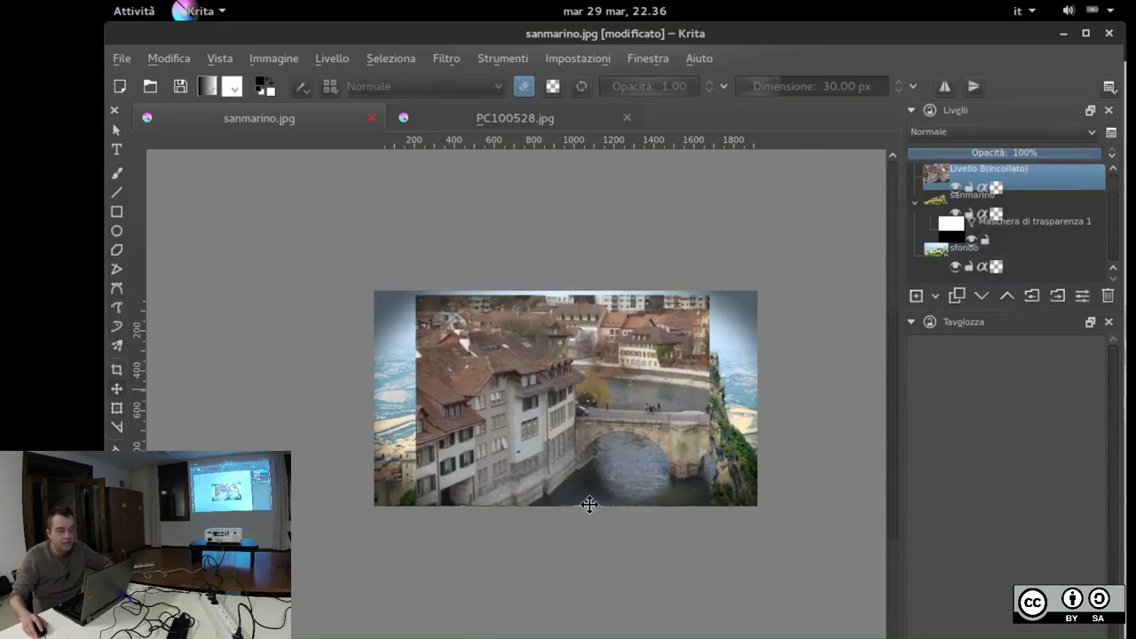
scroll(603, 461, "up", 3)
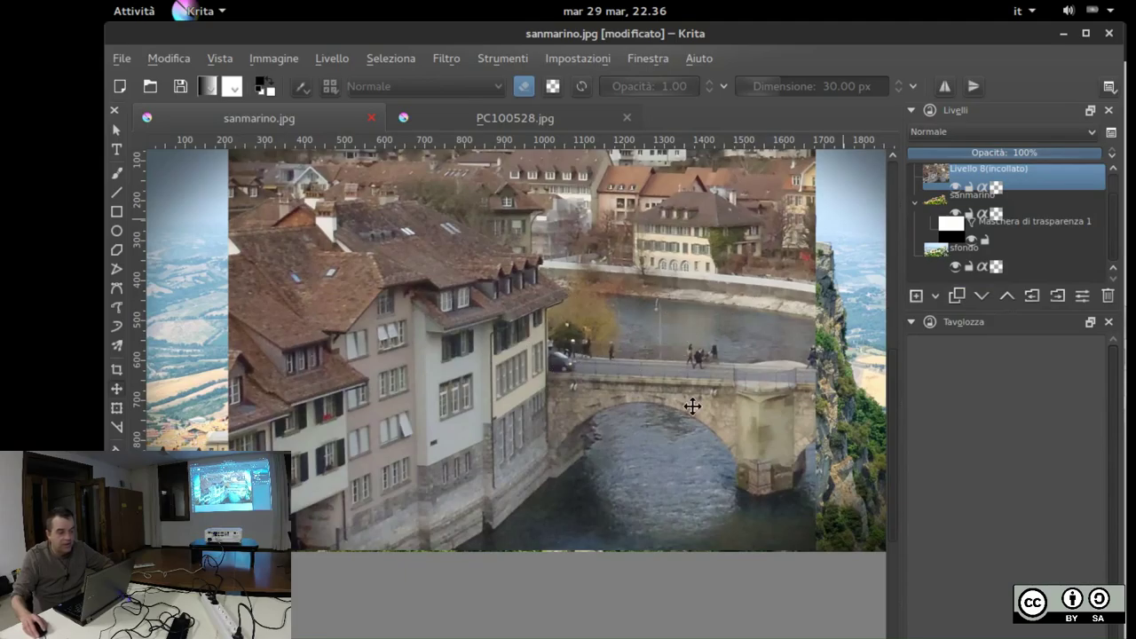
left_click(932, 132)
left_click(932, 131)
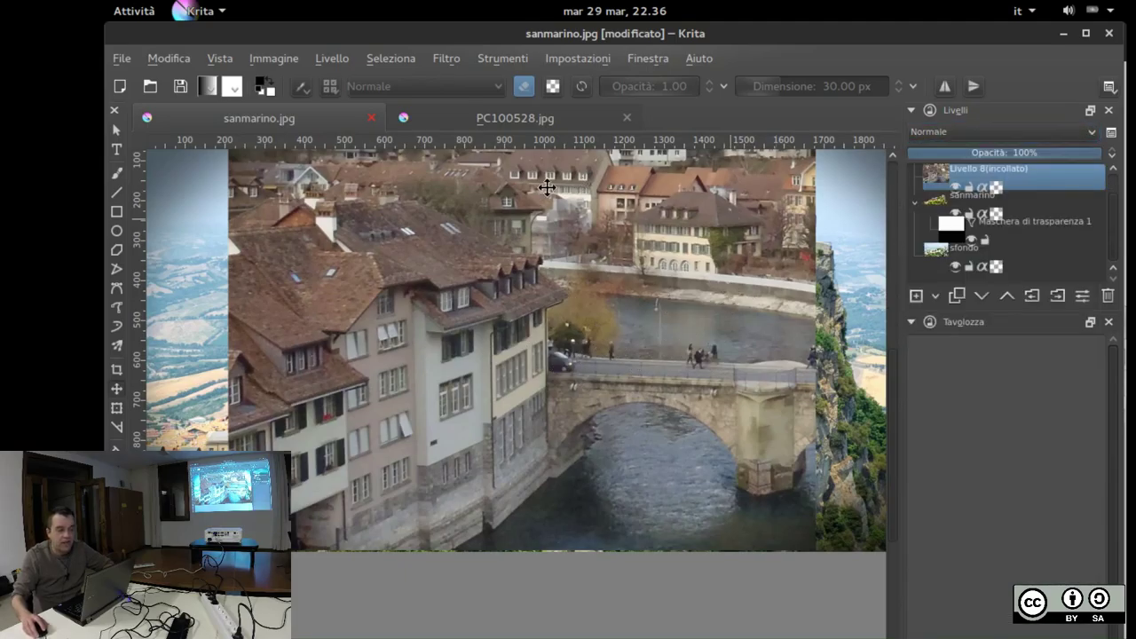
left_click(957, 126)
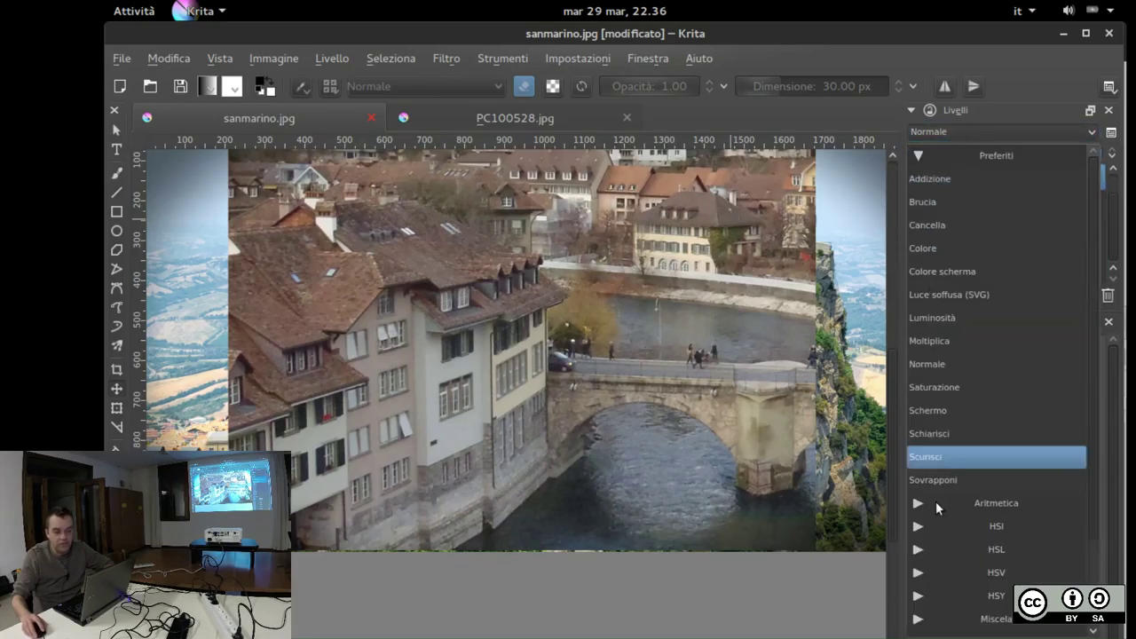
Set Livello 8 (incollato) to Moltiplica so the castle and cliff show through
left_click(950, 337)
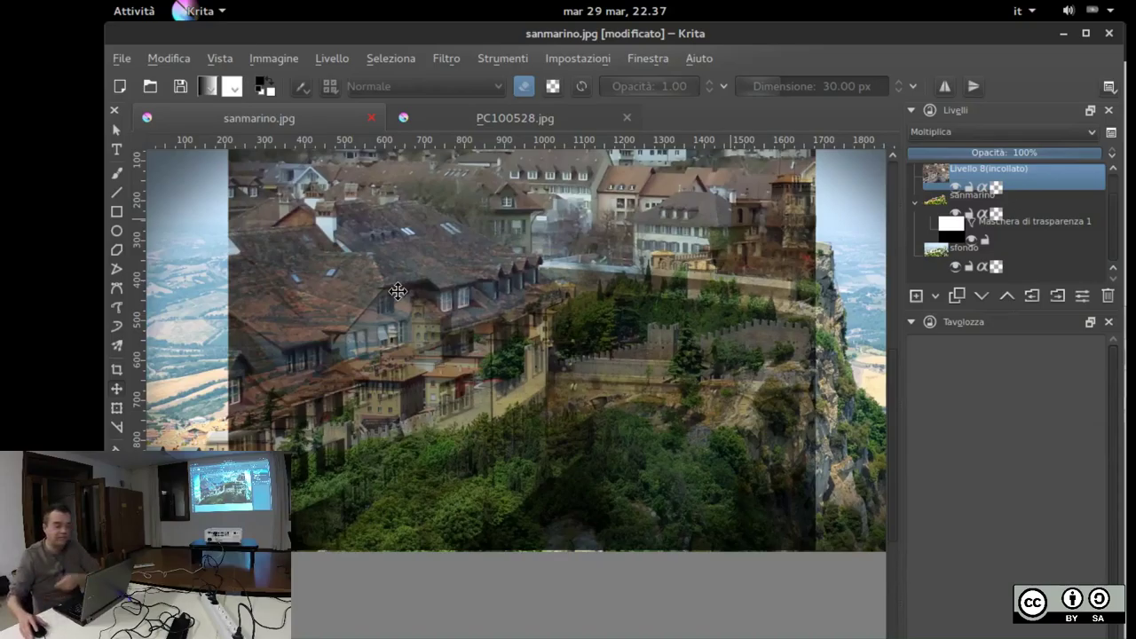
left_click(974, 178)
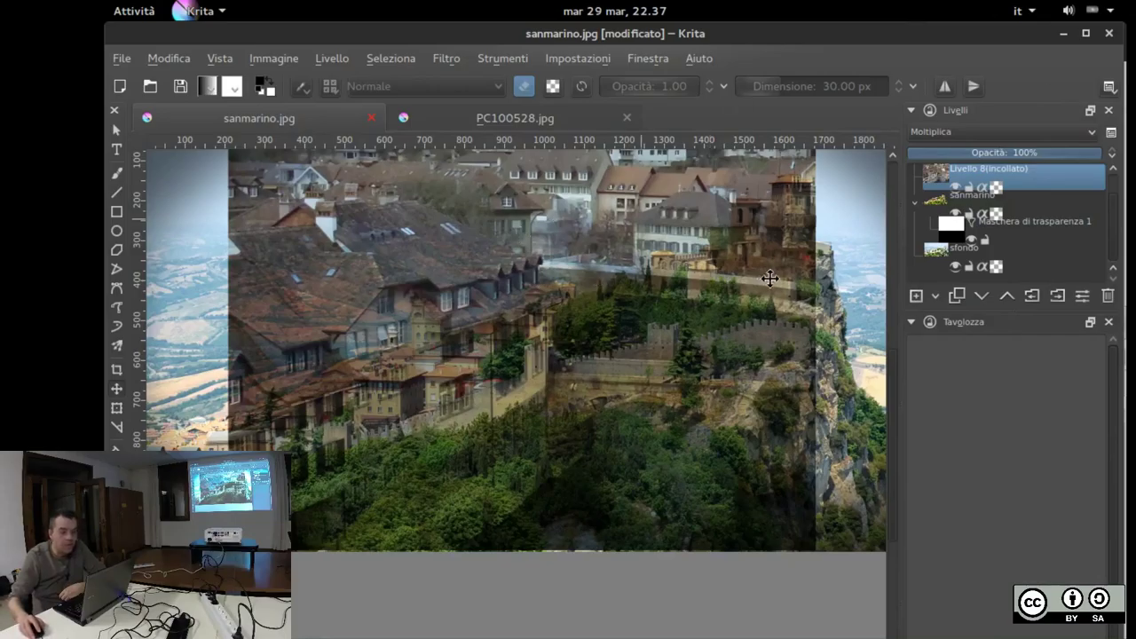
left_click(116, 408)
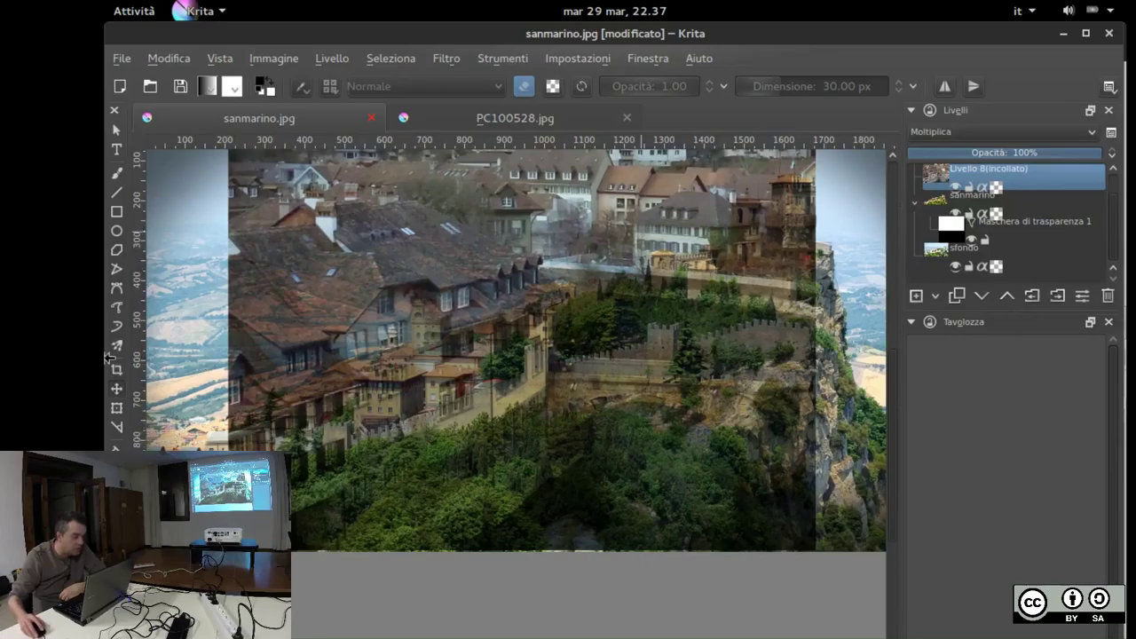
Erase an arch-shaped stroke through the town layer, then draw an ellipse selection over the centre
left_click(116, 172)
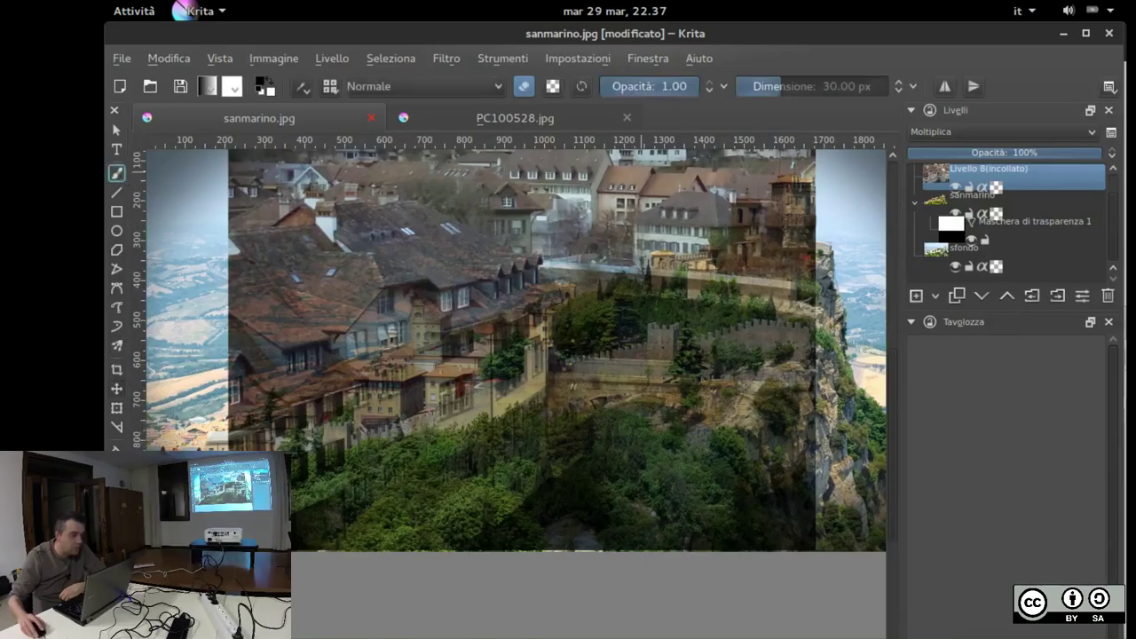
left_click(522, 87)
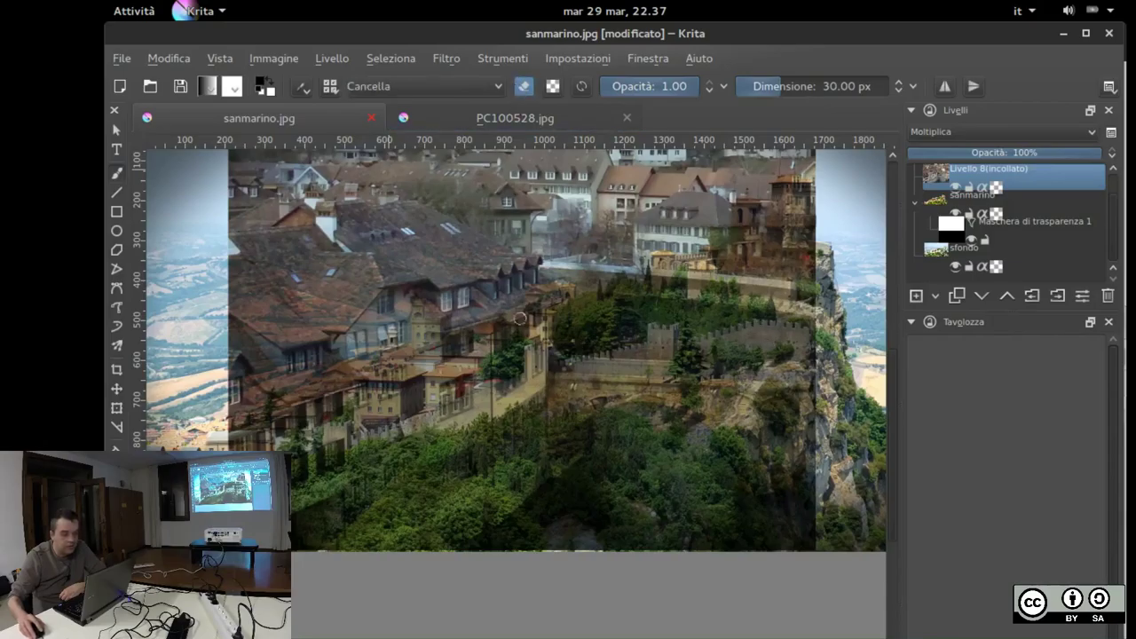
mouse_move(561, 315)
left_mouse_down()
mouse_move(572, 445)
mouse_move(463, 473)
mouse_move(452, 296)
mouse_move(485, 248)
mouse_move(546, 272)
mouse_move(561, 300)
left_mouse_up()
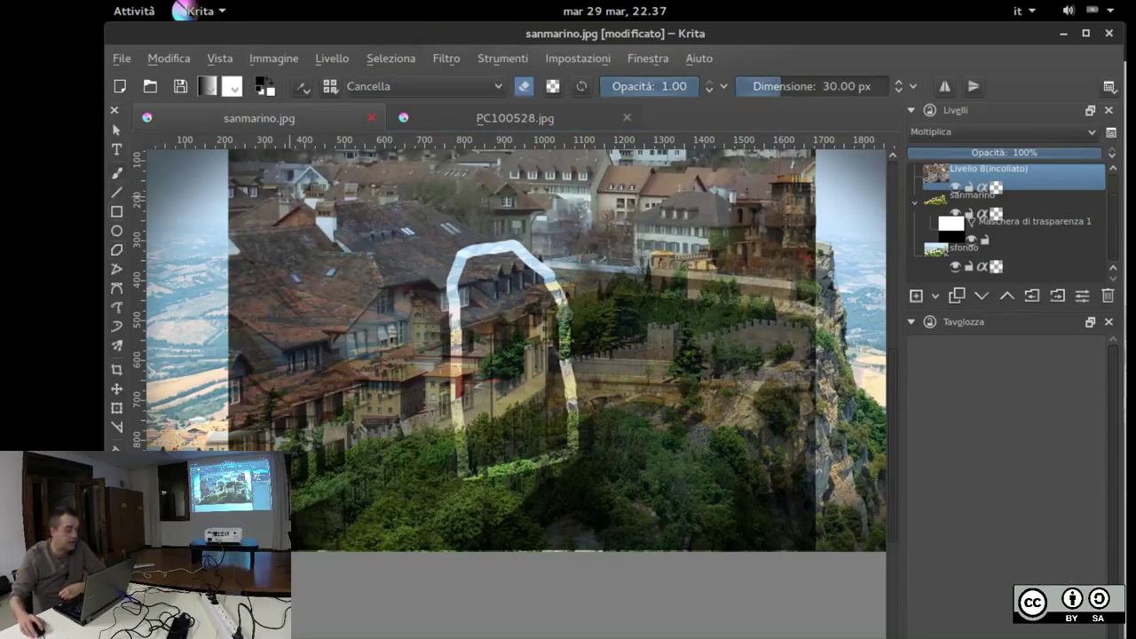
left_click_drag(325, 221, 806, 527)
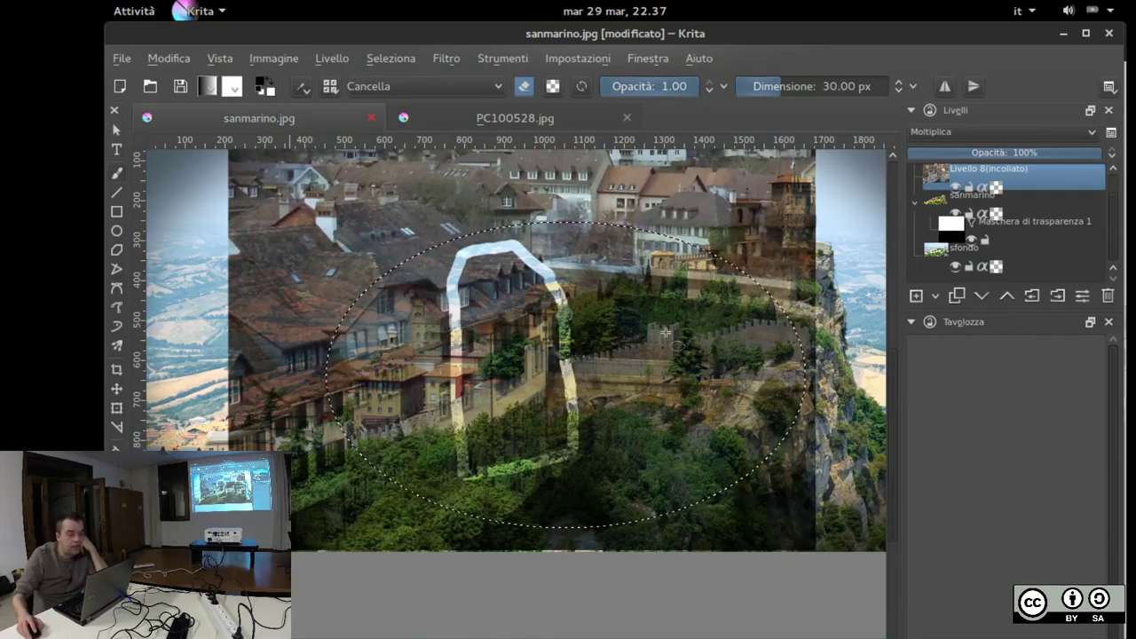
Feather the elliptical selection with a 74 px radius using Selezione a piuma
left_click(383, 59)
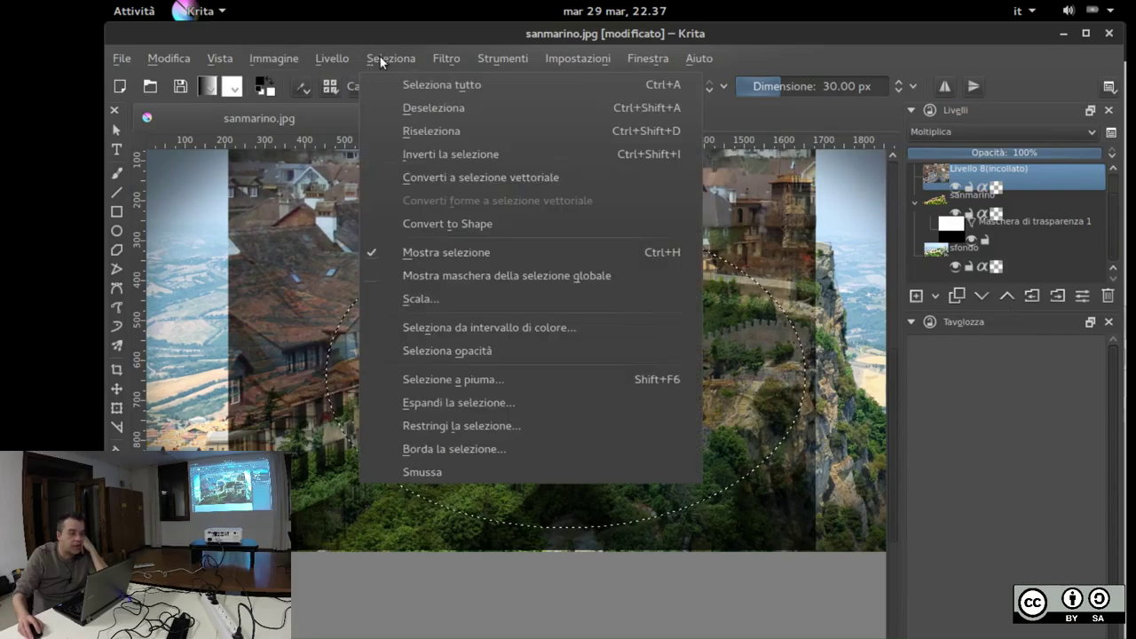
left_click(455, 379)
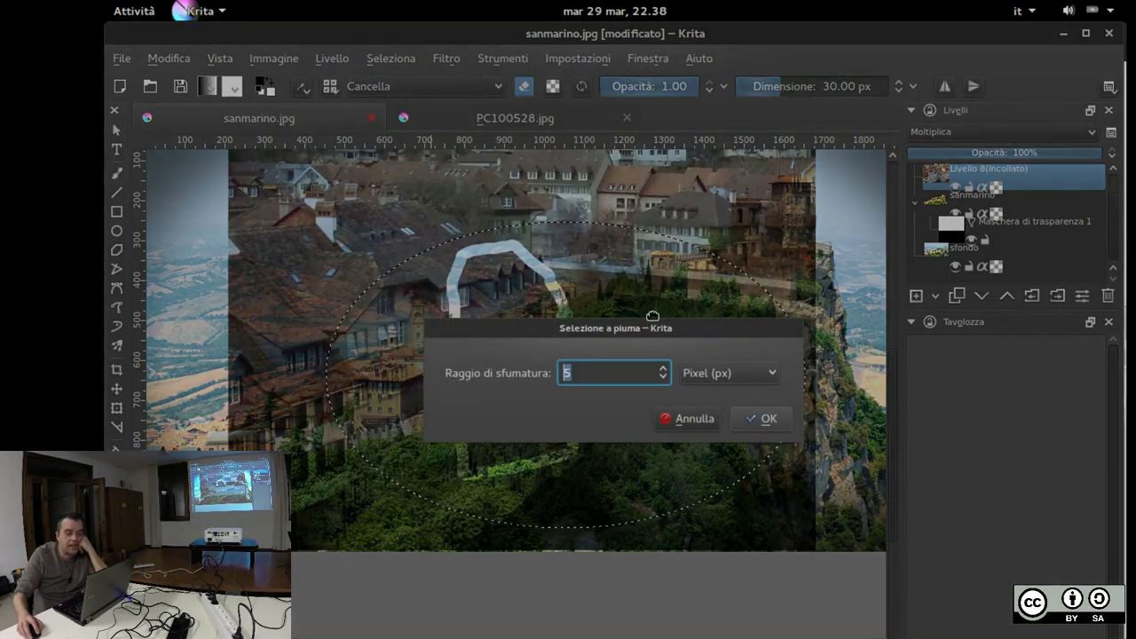
left_click_drag(651, 326, 642, 200)
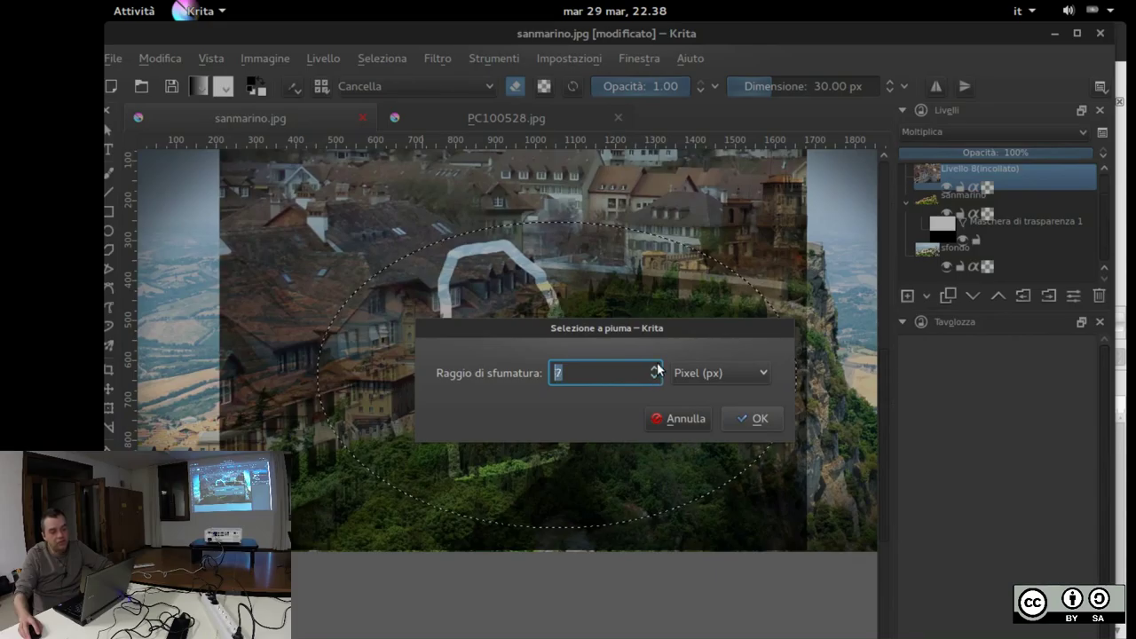
type("50")
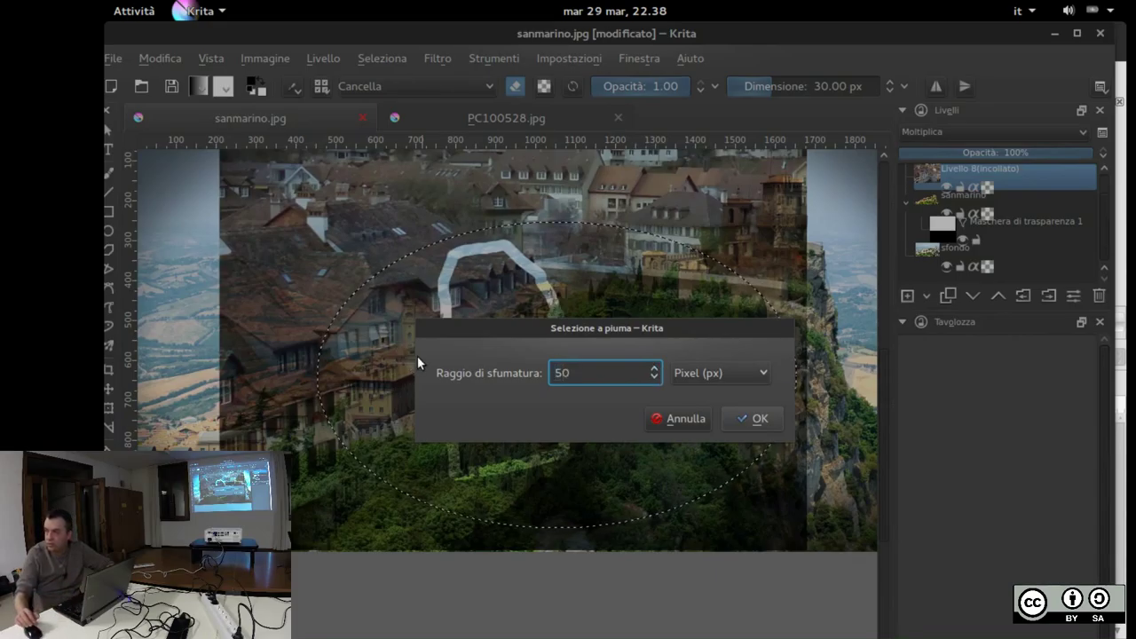
left_click(654, 367)
left_click(654, 367)
left_click(654, 367)
left_click(654, 369)
left_click(654, 369)
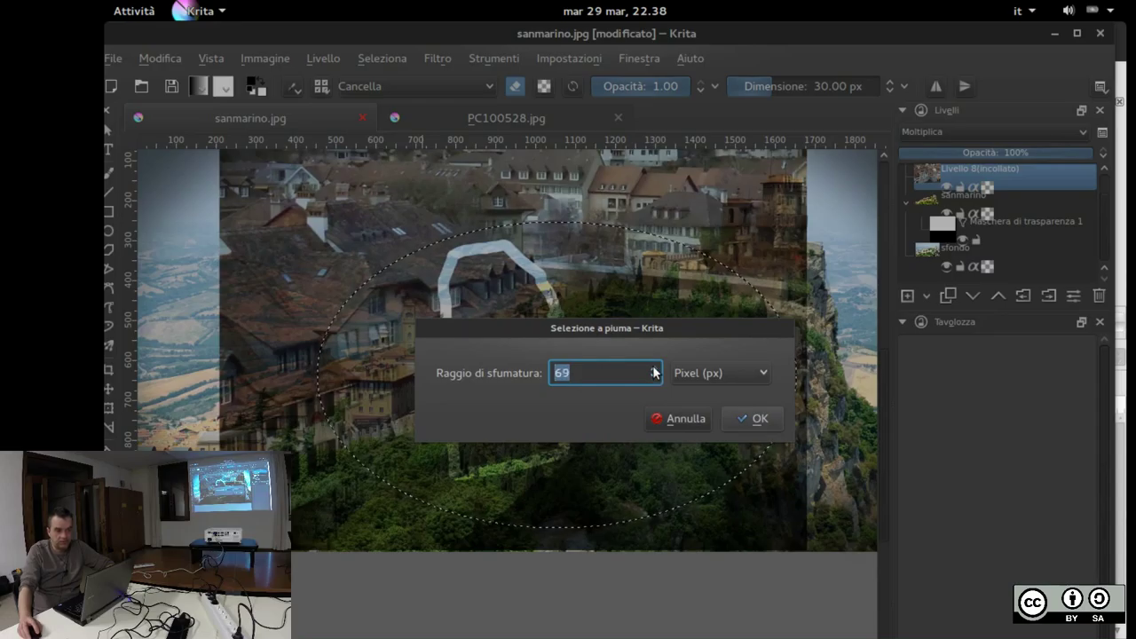
left_click(761, 420)
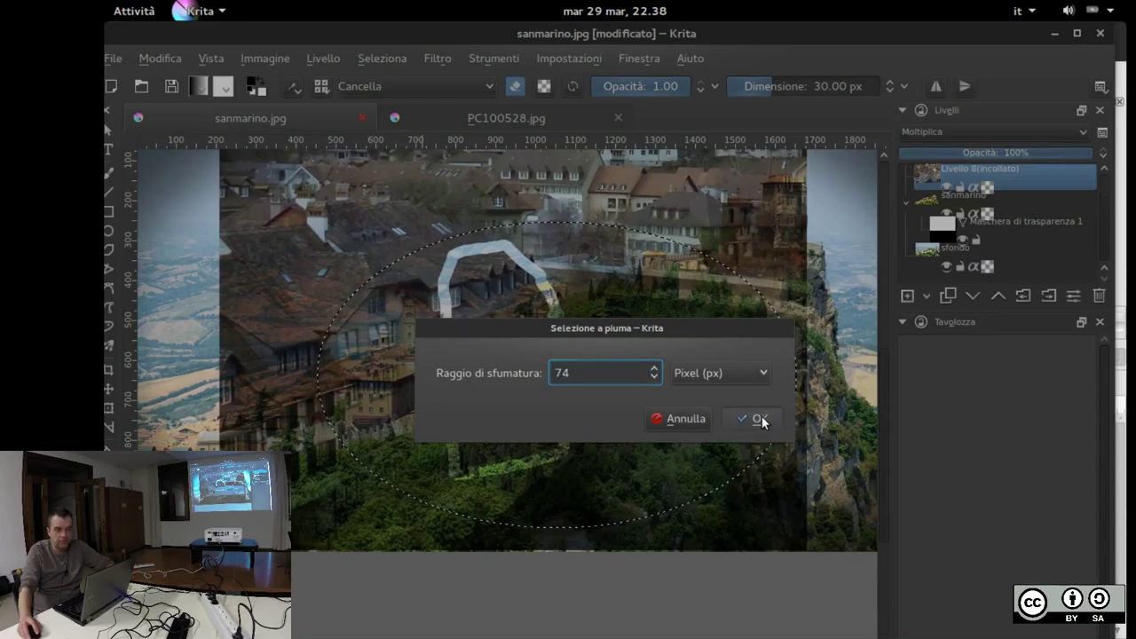
Invert the feathered ellipse with Inverti la selezione and delete the town layer outside it
key("ctrl+z")
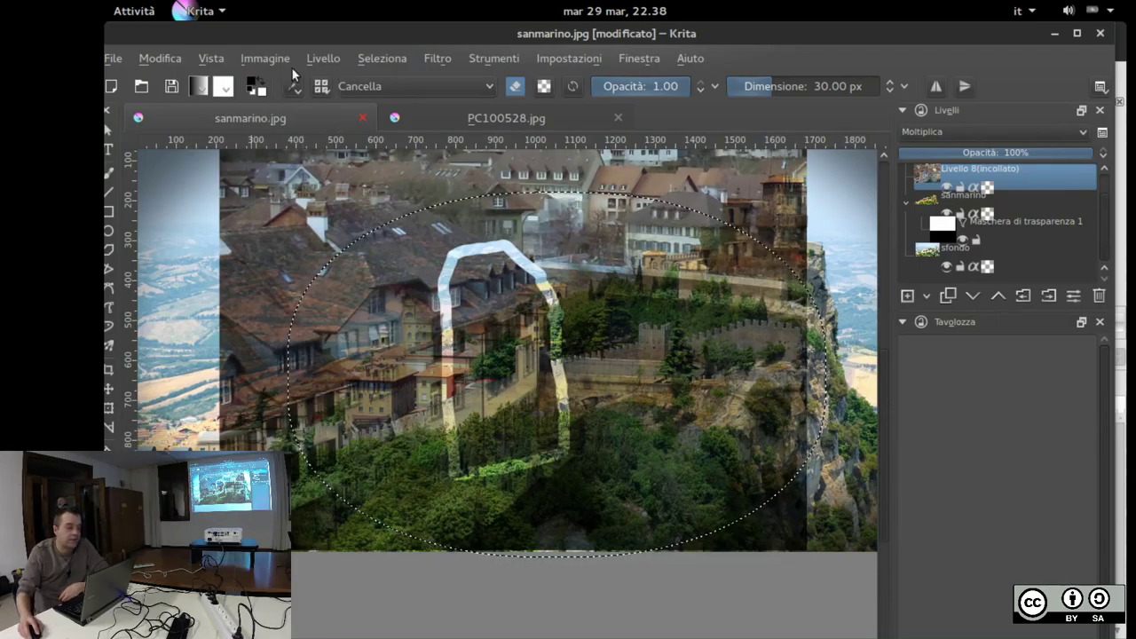
left_click(379, 56)
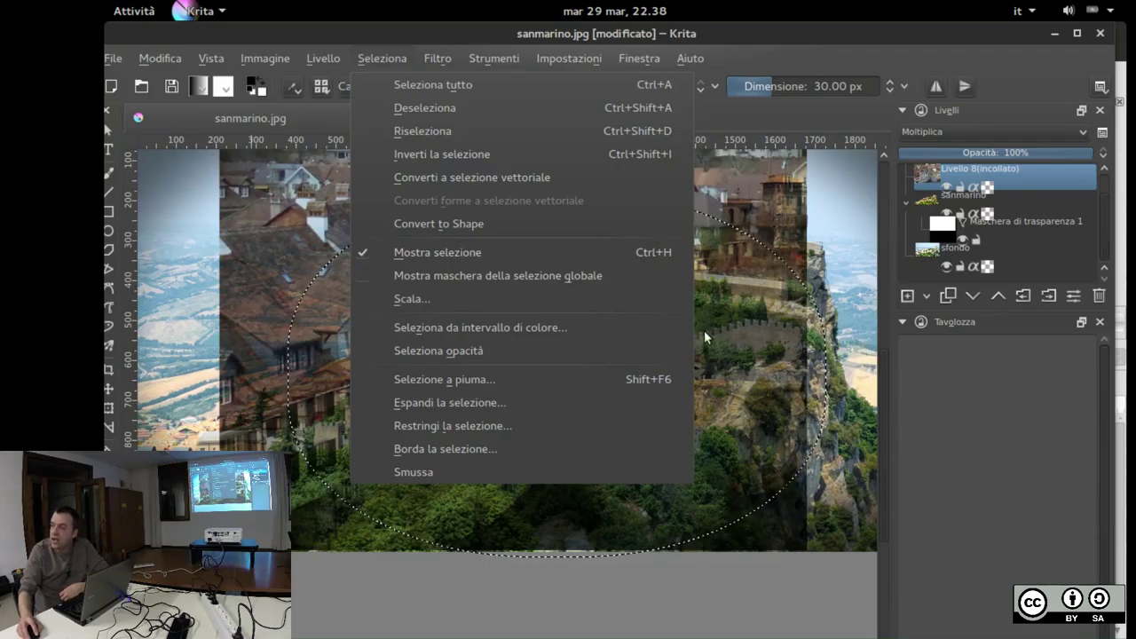
left_click(444, 379)
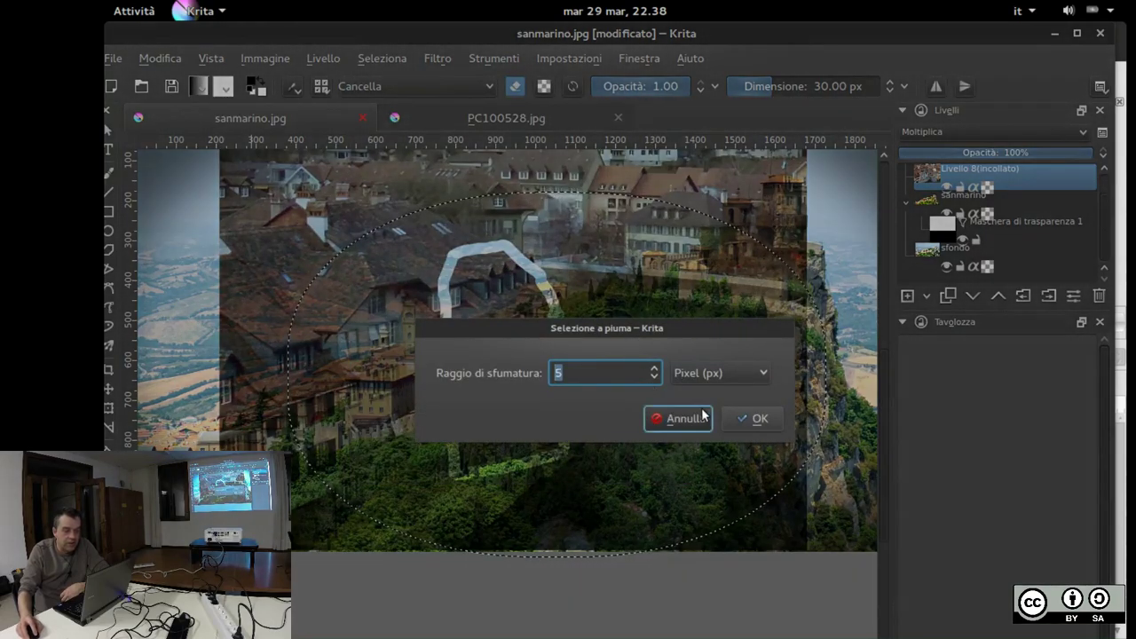
left_click(665, 418)
left_click(376, 58)
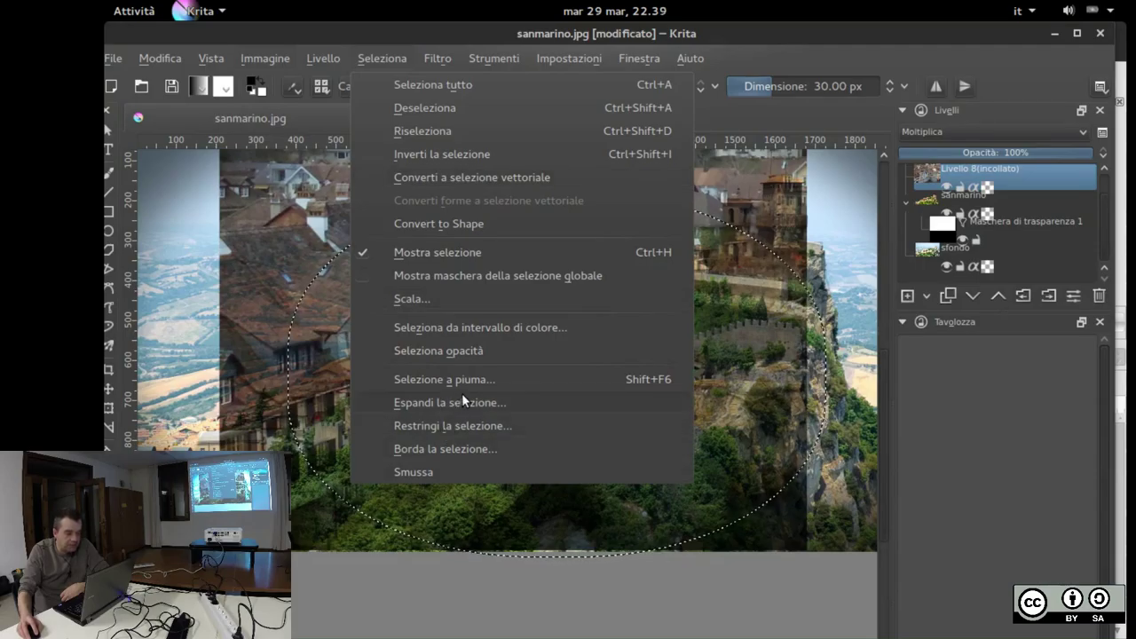
left_click(469, 156)
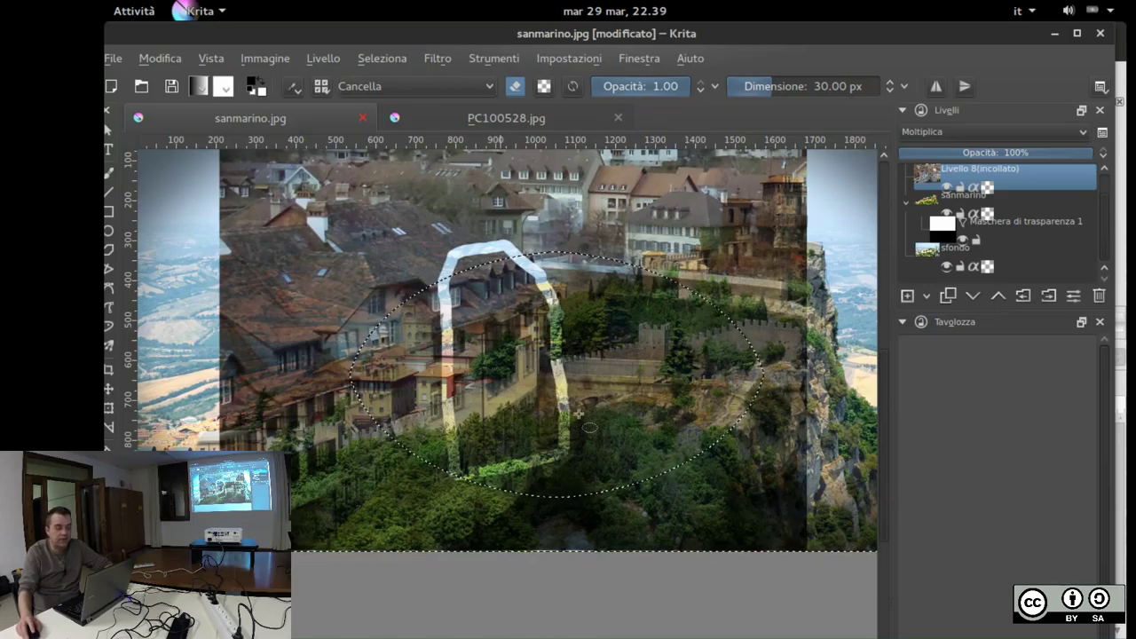
key("Delete")
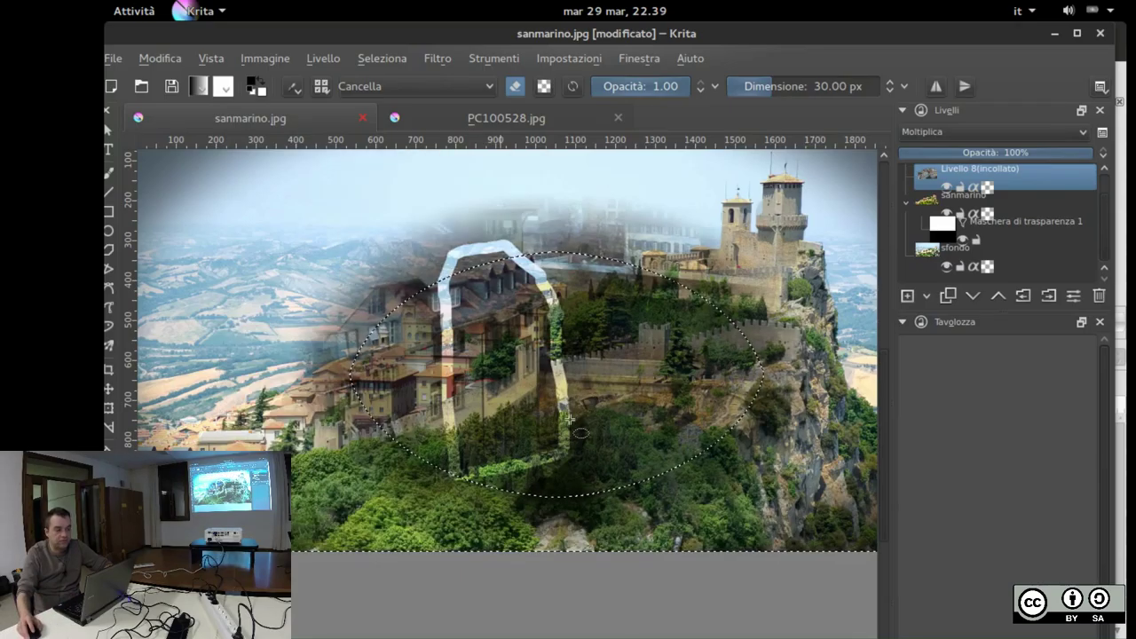
Deselect all and delete the Livello 8 (incollato) layer
scroll(569, 418, "down", 1)
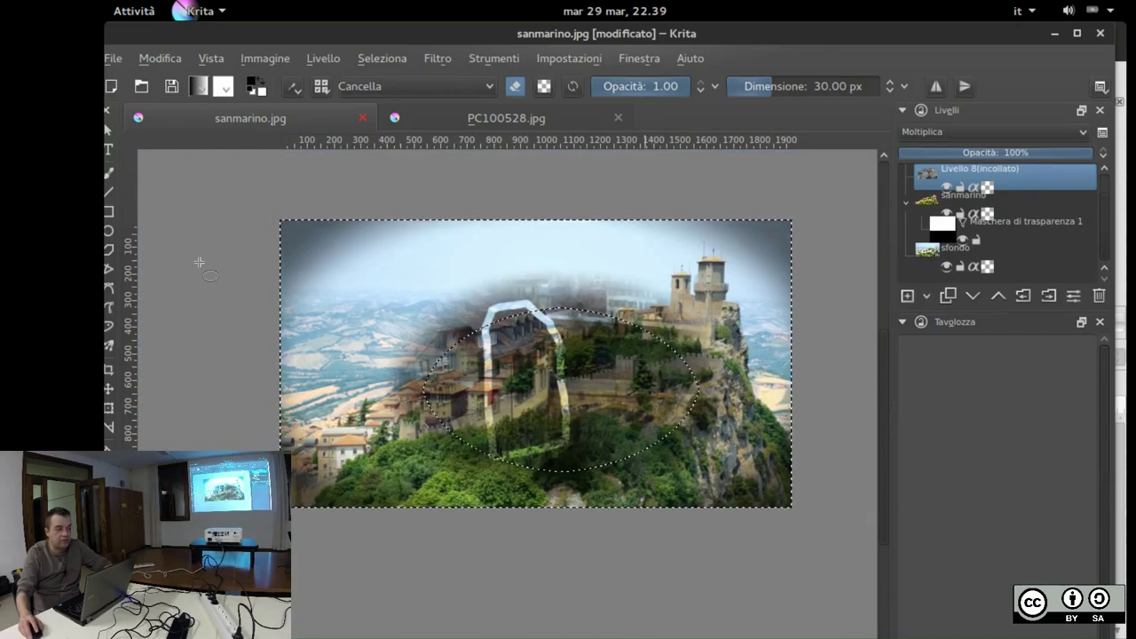
left_click(108, 130)
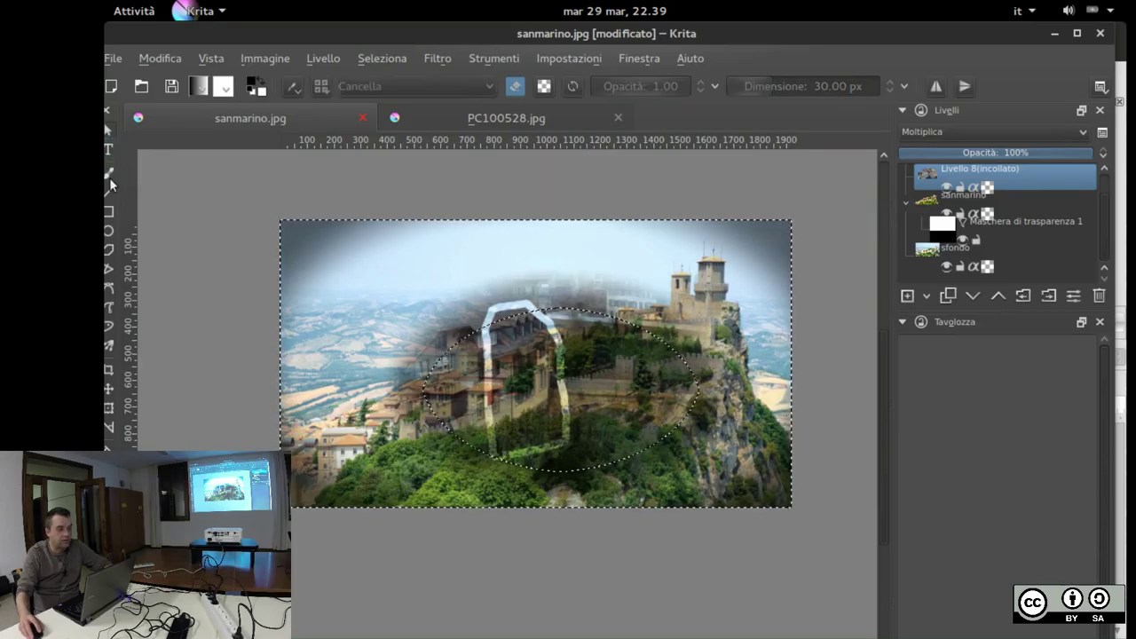
key("ctrl+shift+a")
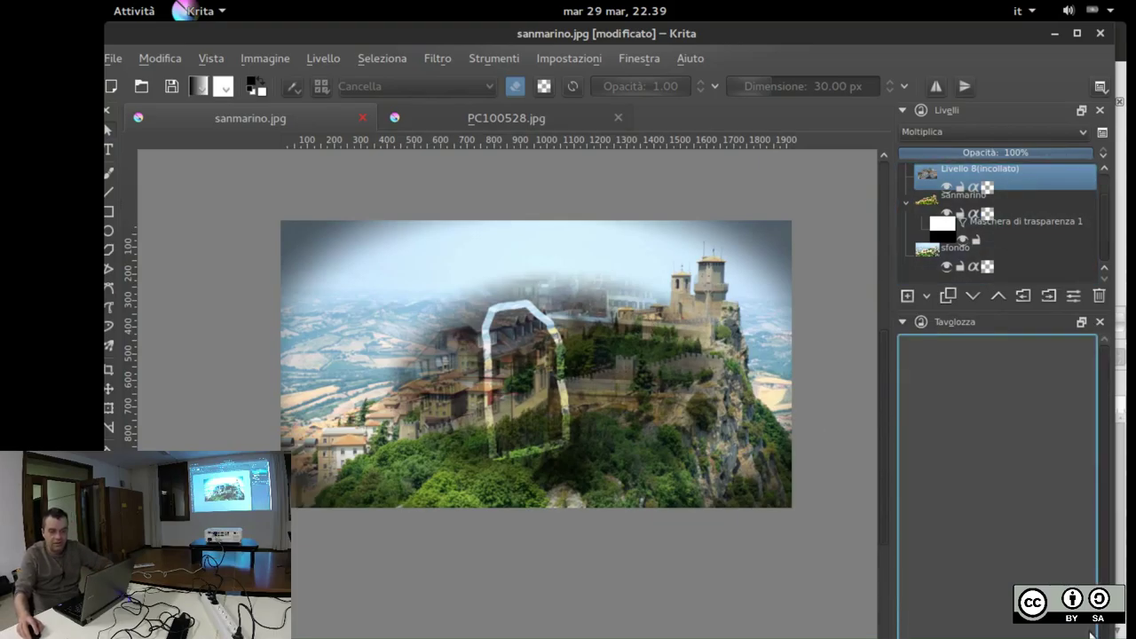
left_click(1099, 298)
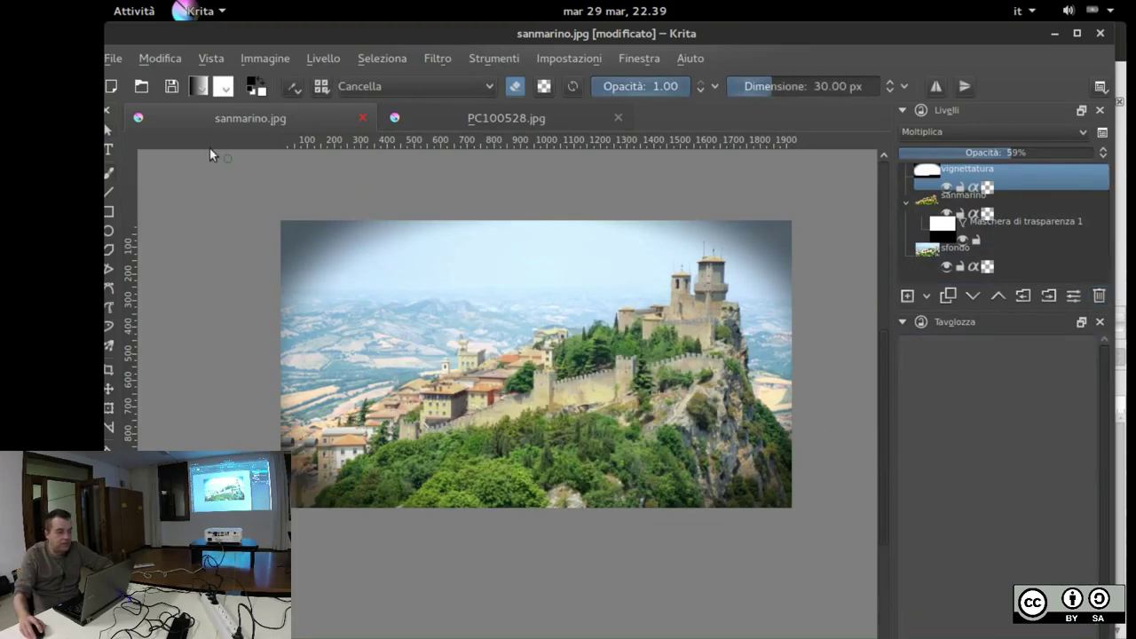
left_click(107, 129)
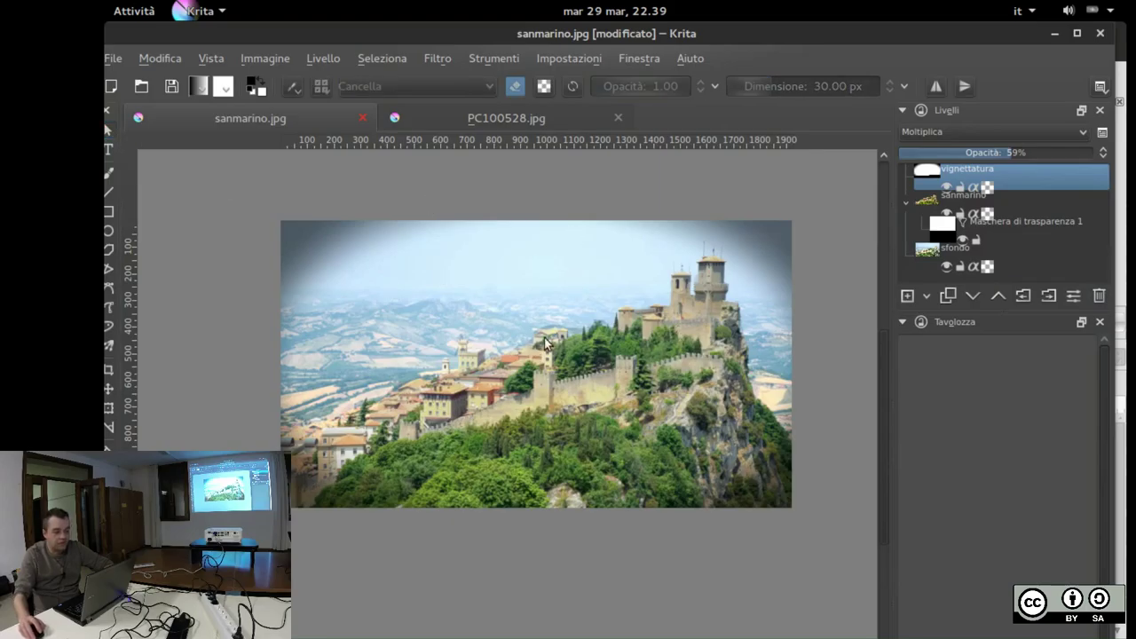
Cancel the JPEG export and start a Save As instead
key("ctrl+s")
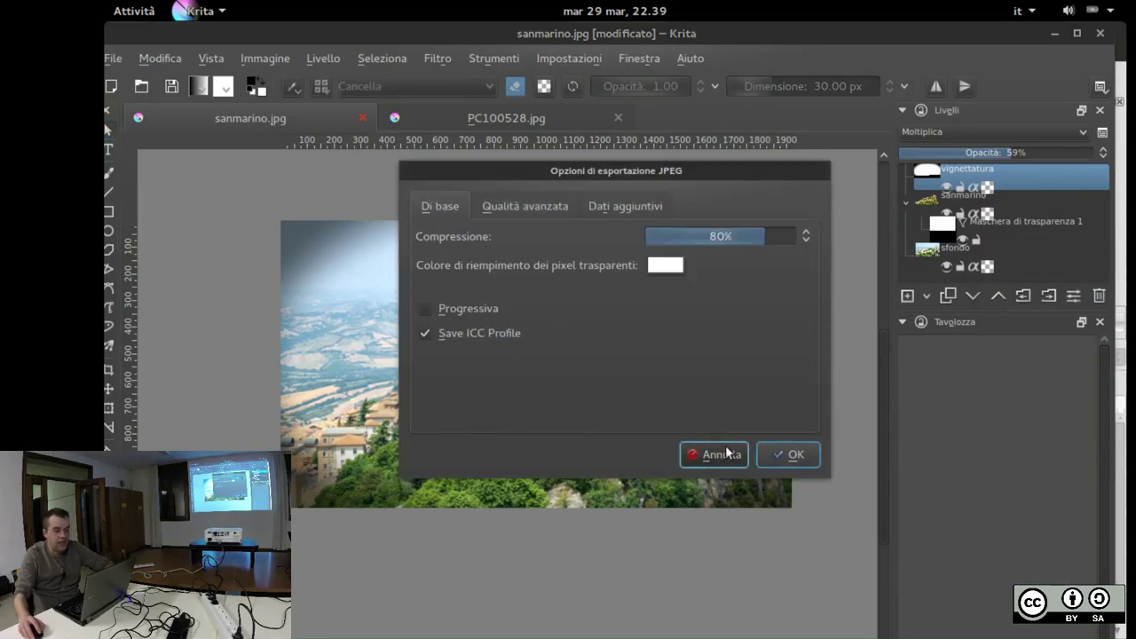
left_click(710, 455)
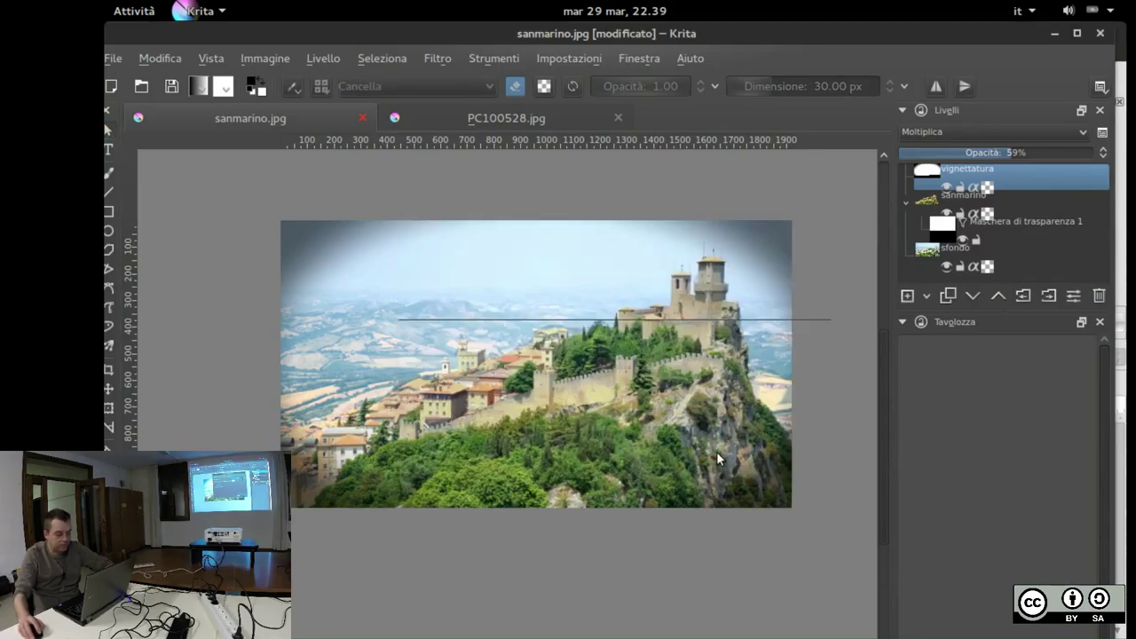
key("ctrl+shift+s")
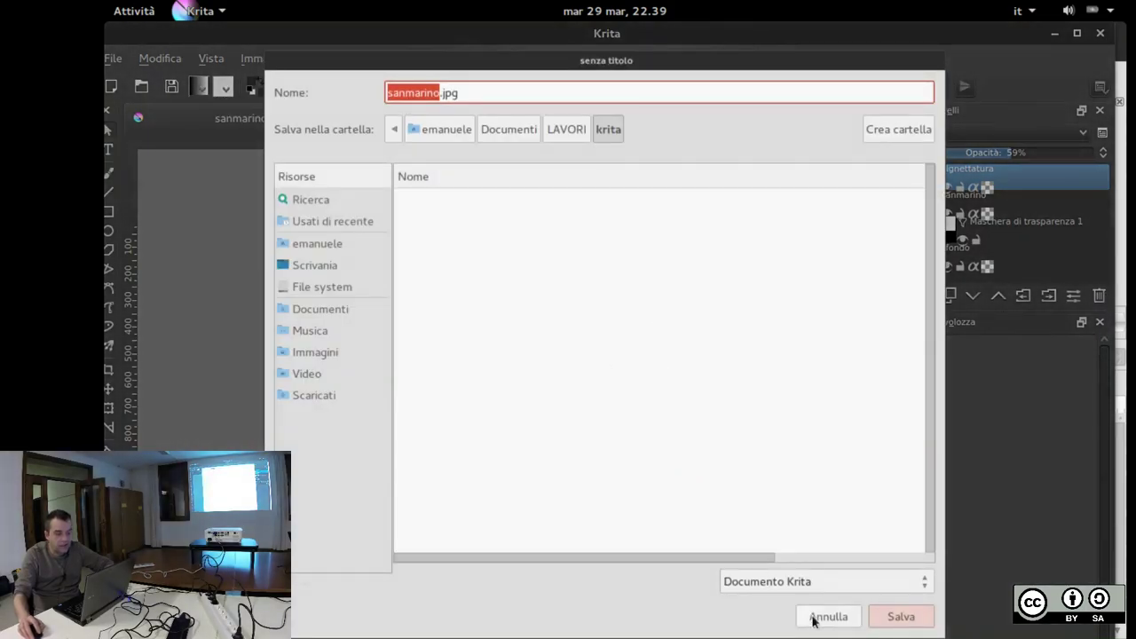
Choose Immagine Photoshop as the file type and Scrivania as the destination folder
left_click(776, 583)
scroll(790, 534, "down", 2)
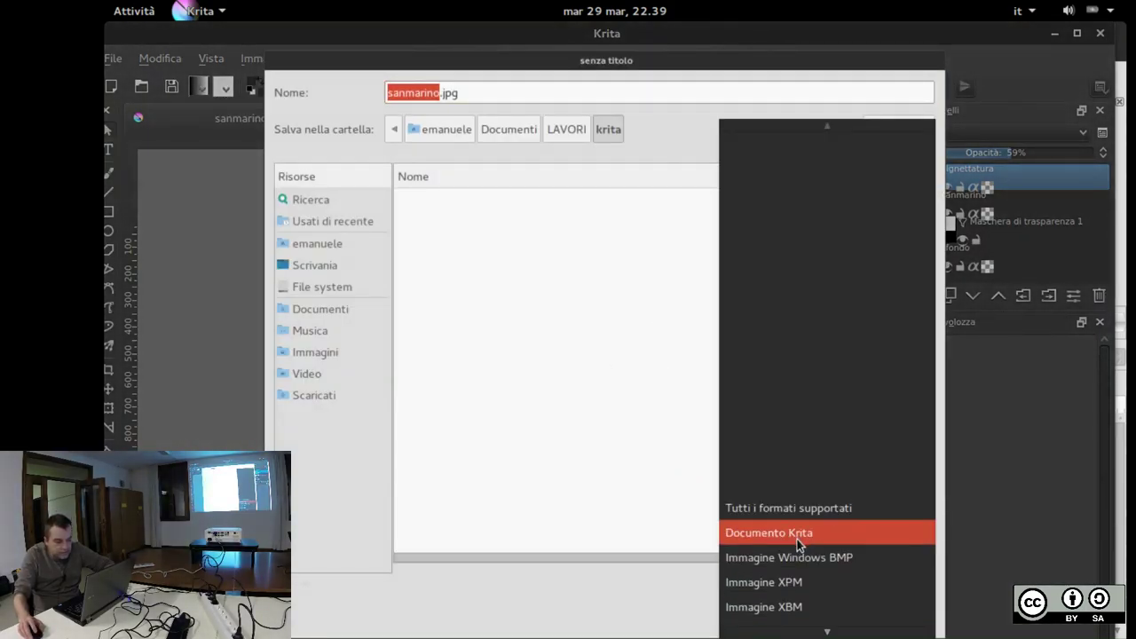
scroll(799, 493, "down", 5)
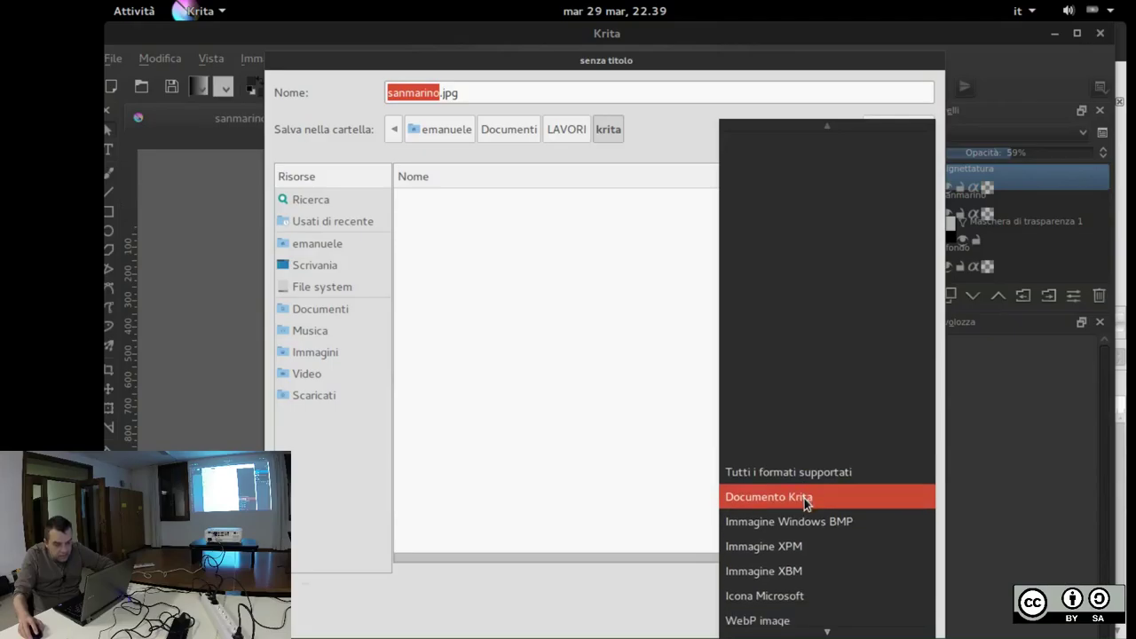
scroll(805, 499, "down", 7)
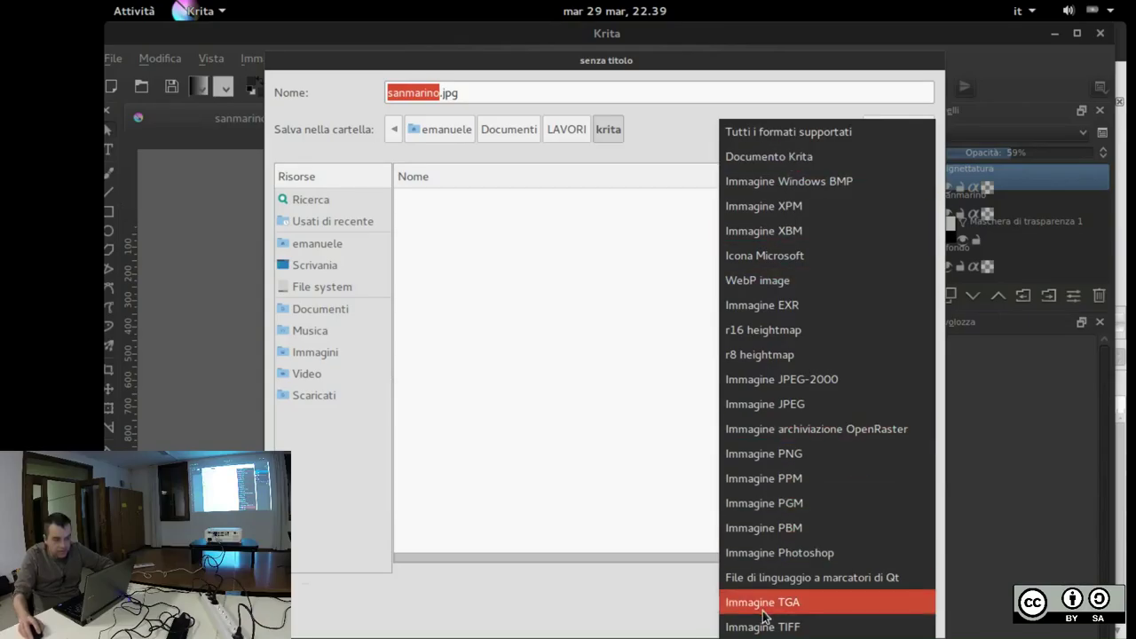
left_click(778, 556)
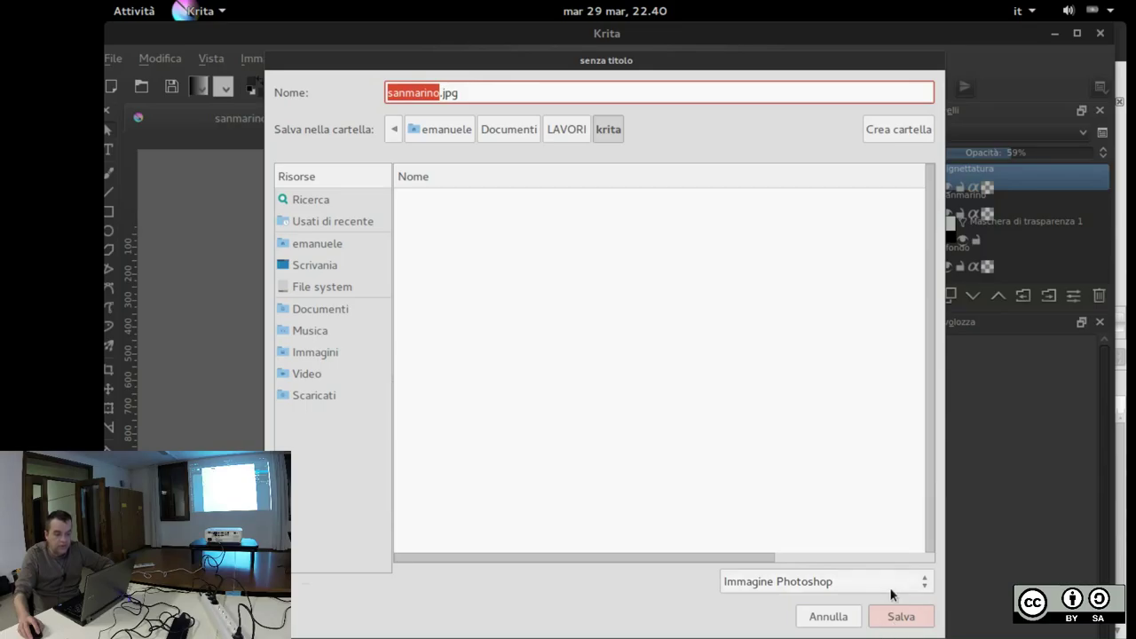
mouse_move(769, 68)
left_mouse_down()
mouse_move(743, 69)
mouse_move(779, 69)
left_mouse_up()
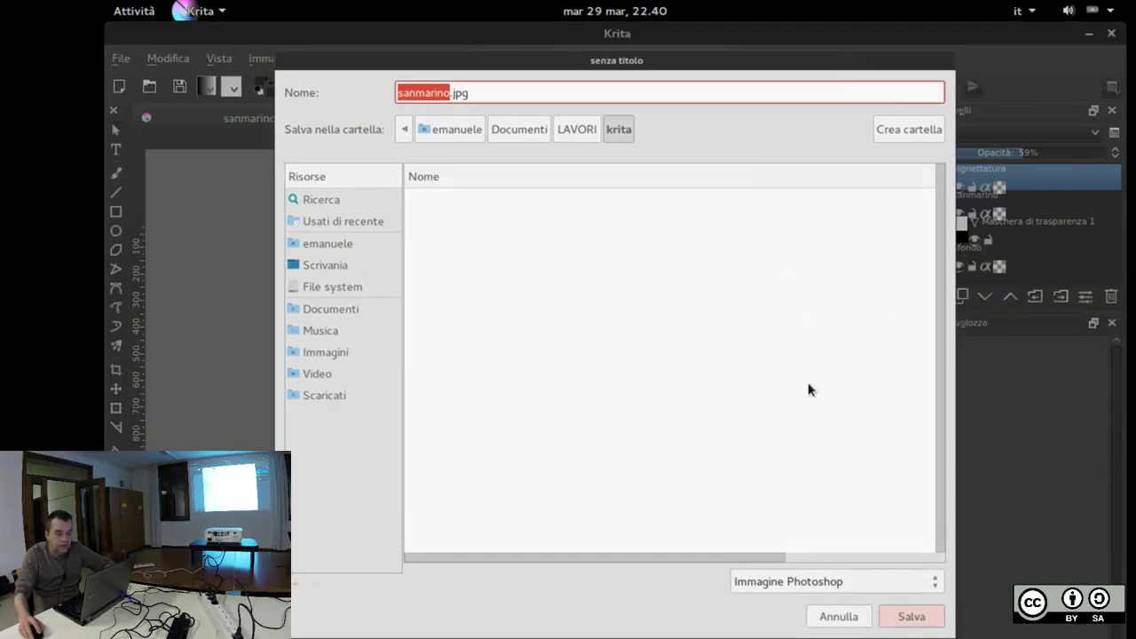
left_click(323, 266)
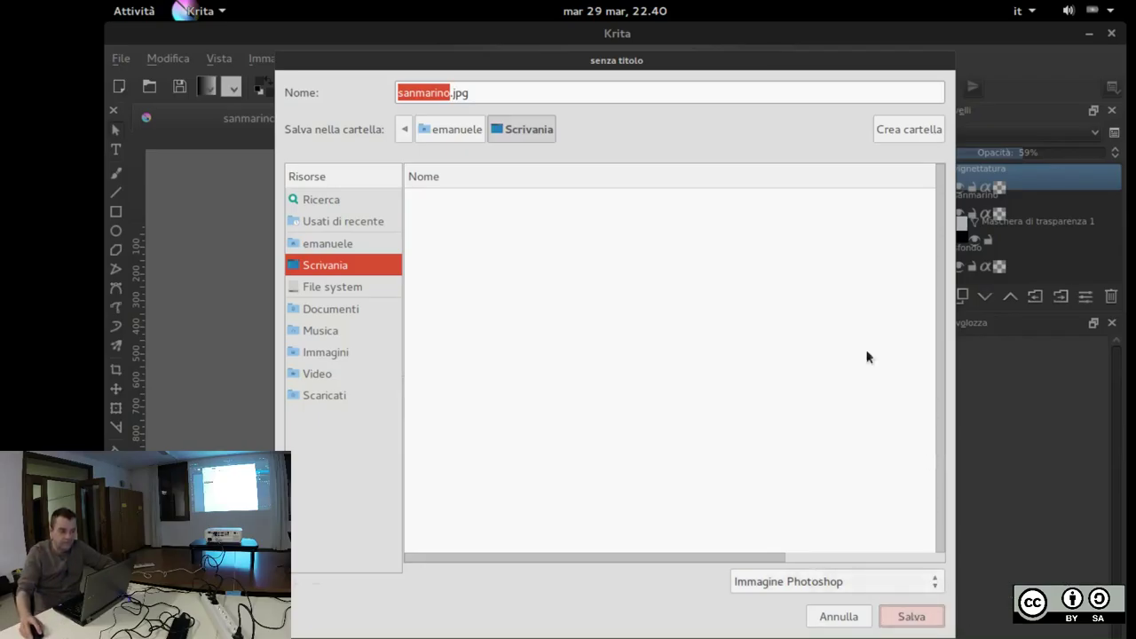
left_click(520, 95)
Change the file name's extension from jpg to psd (sanmarino.psd), then cancel the save without writing a file
key("BackSpace")
key("BackSpace")
key("BackSpace")
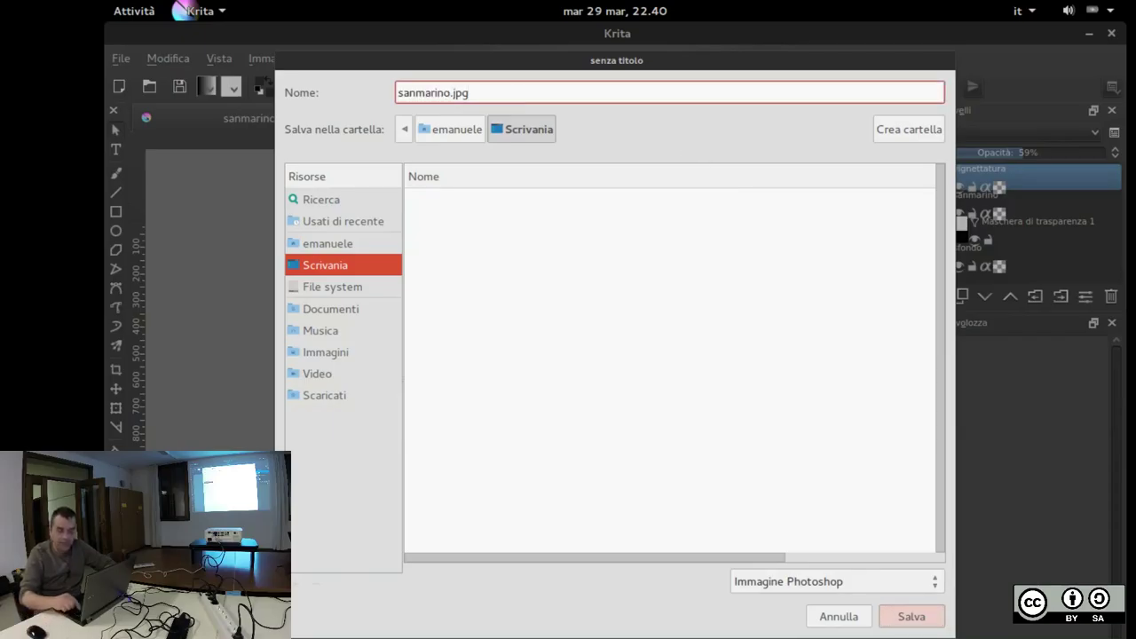
type("psd")
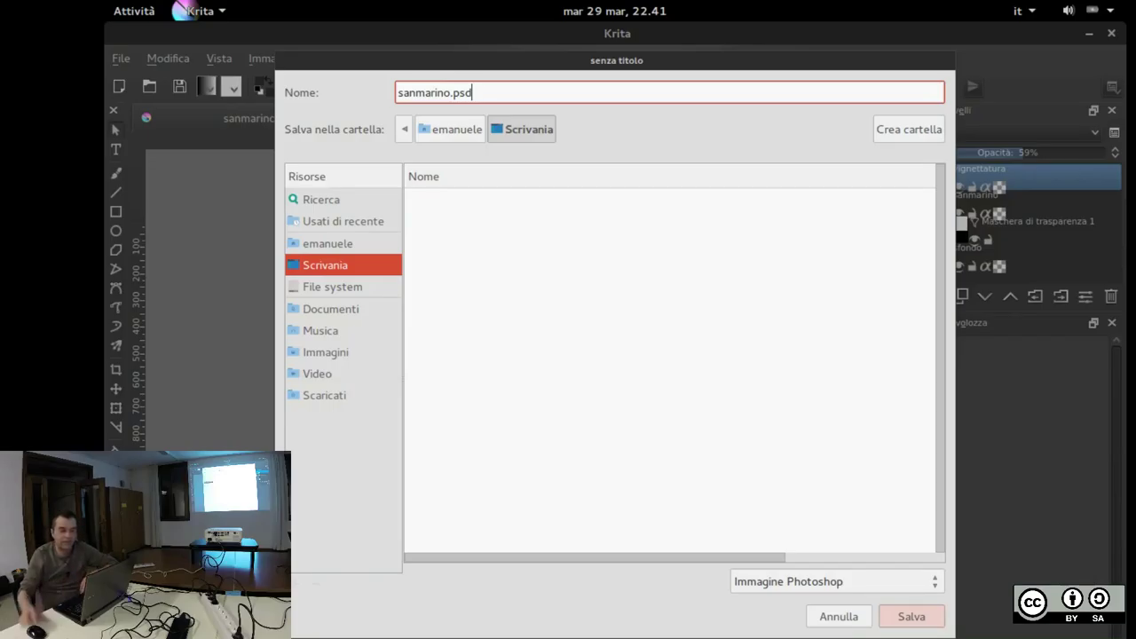
left_click(839, 616)
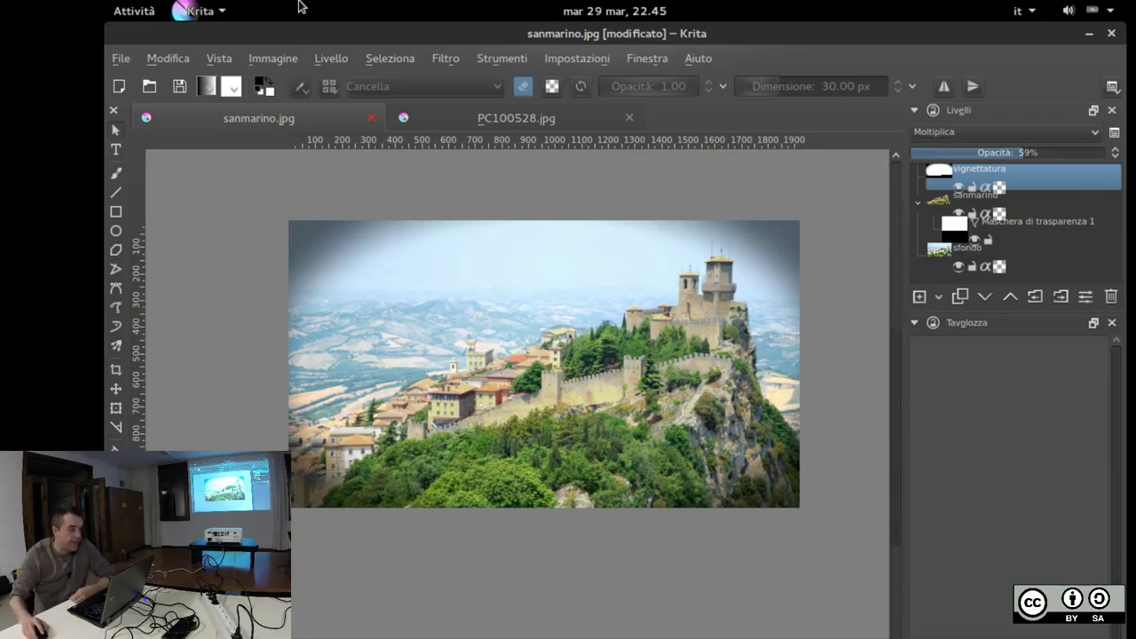
Bring the GNOME Files window to the front and go up to the LAVORI folder
left_click(134, 11)
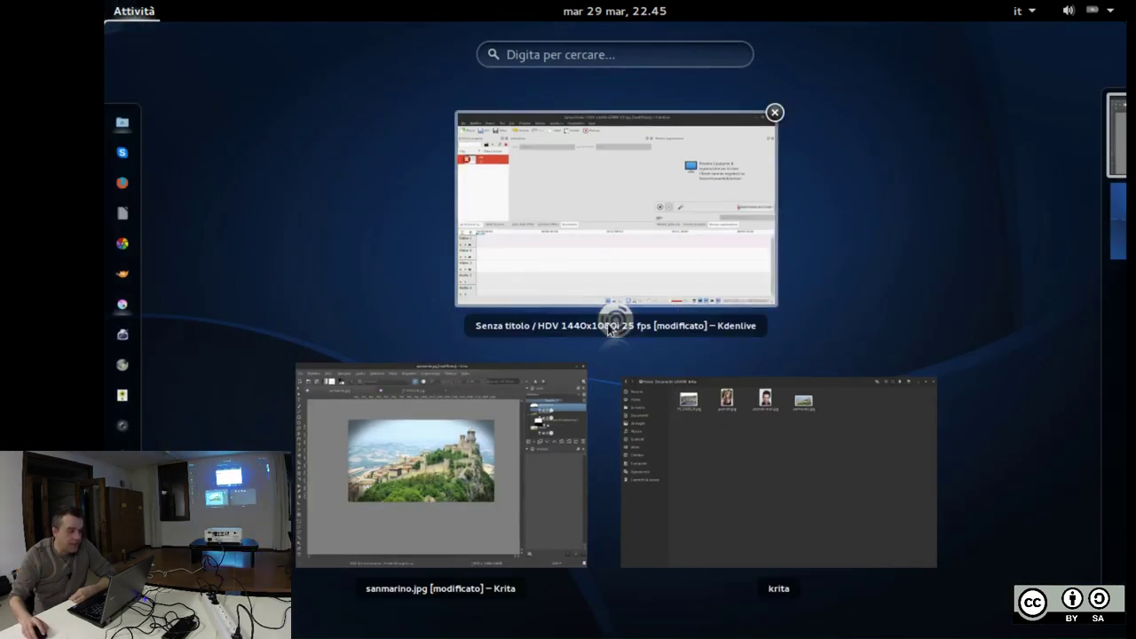
left_click(686, 467)
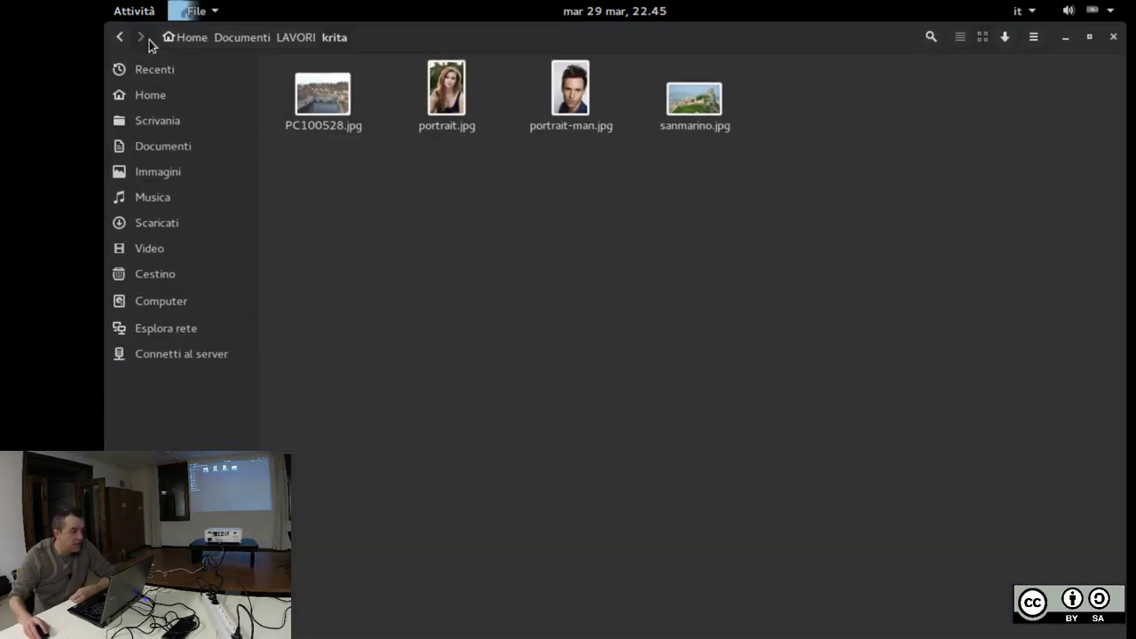
left_click(120, 38)
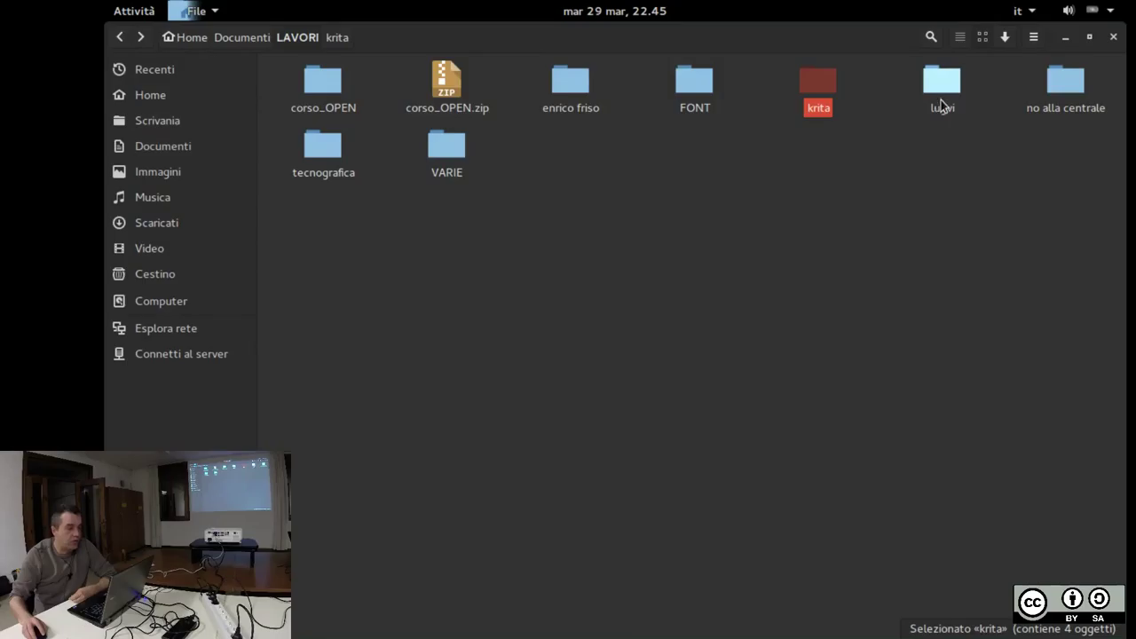
Open corso_OPEN, browse into 1_lezione-gimp and its gimp subfolder, then return to corso_OPEN
double_click(323, 81)
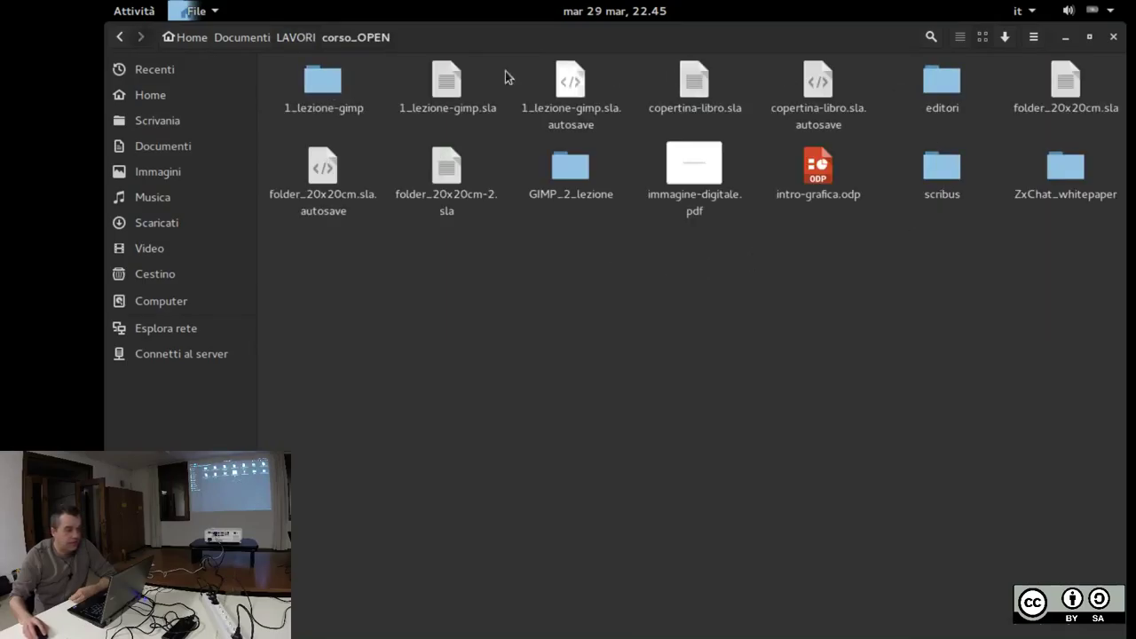
left_click(309, 81)
double_click(309, 82)
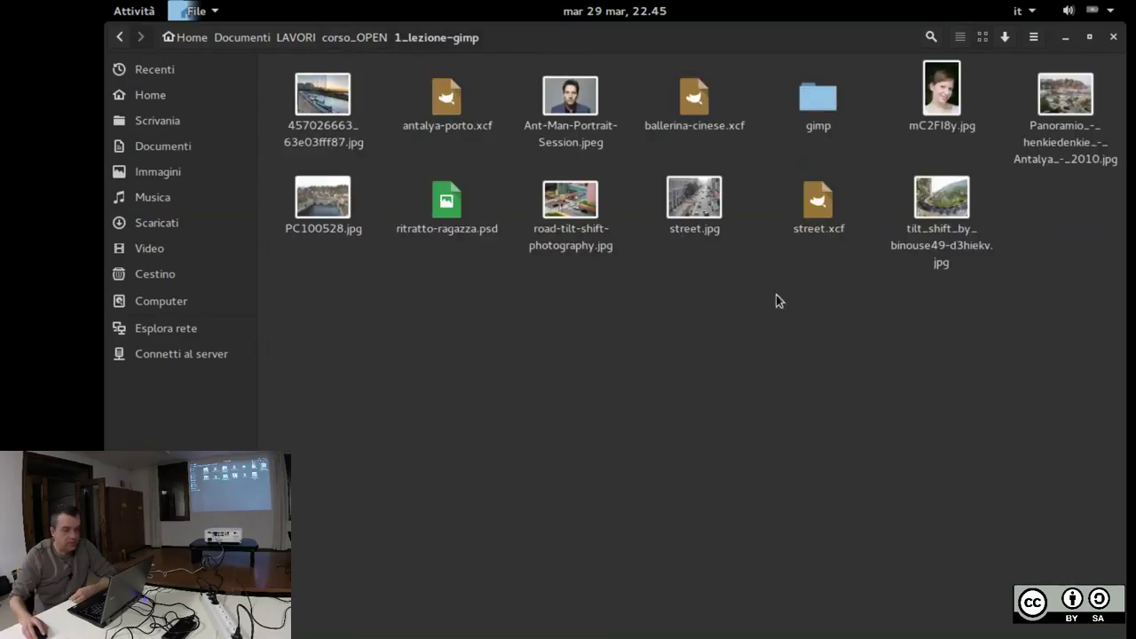
double_click(801, 103)
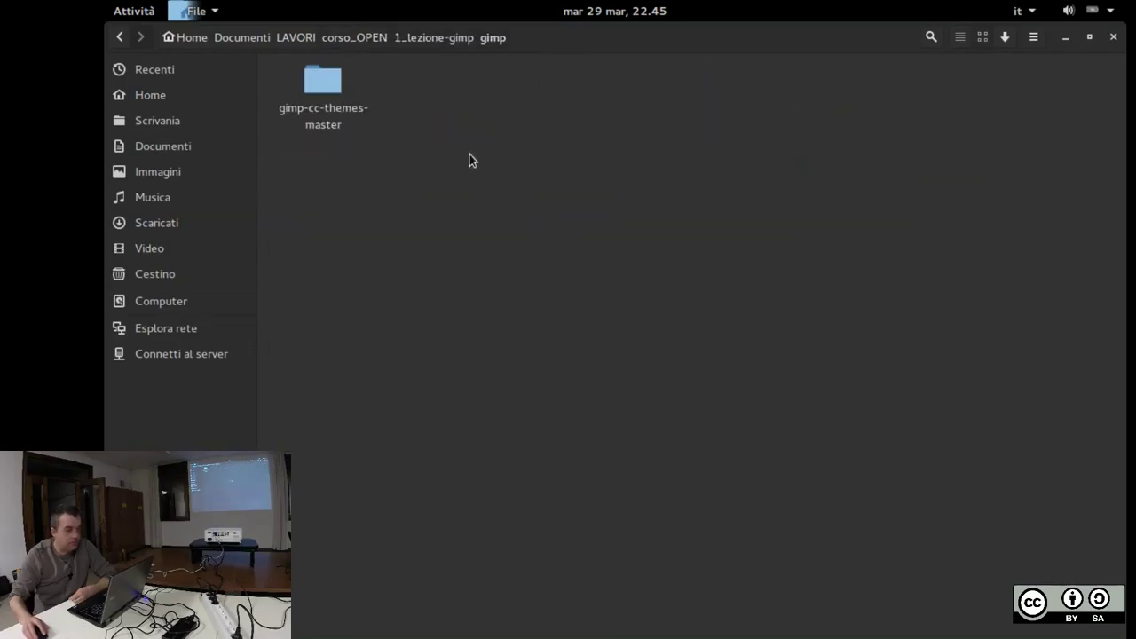
left_click(116, 38)
left_click(116, 38)
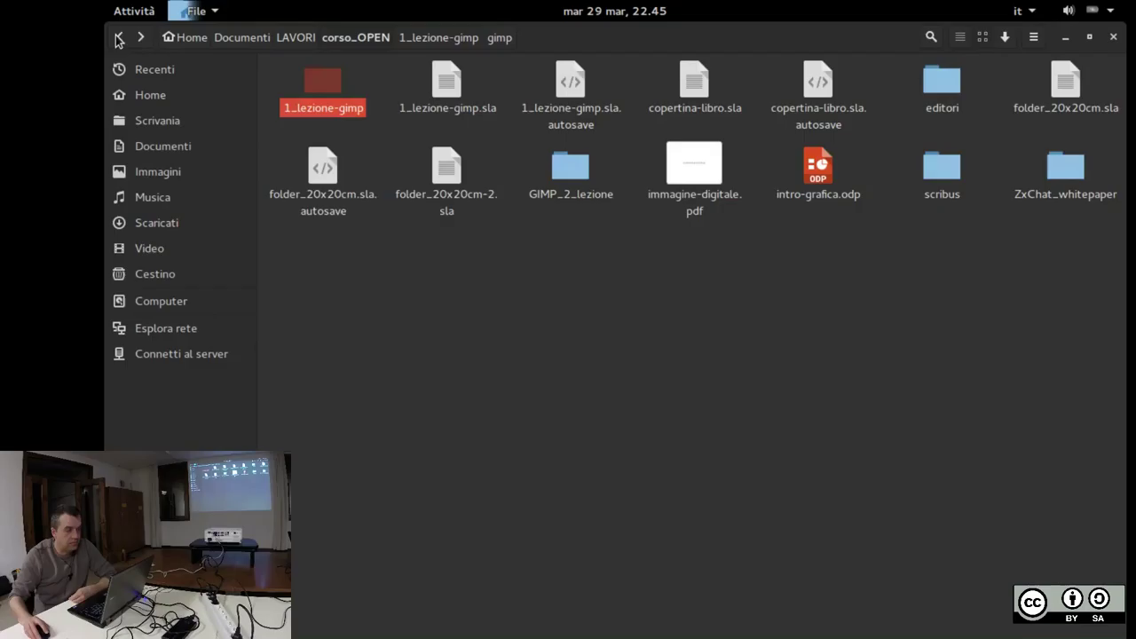
Open immagine-digitale.pdf, jump to Diapositiva 1 and set the zoom to 100%
double_click(672, 173)
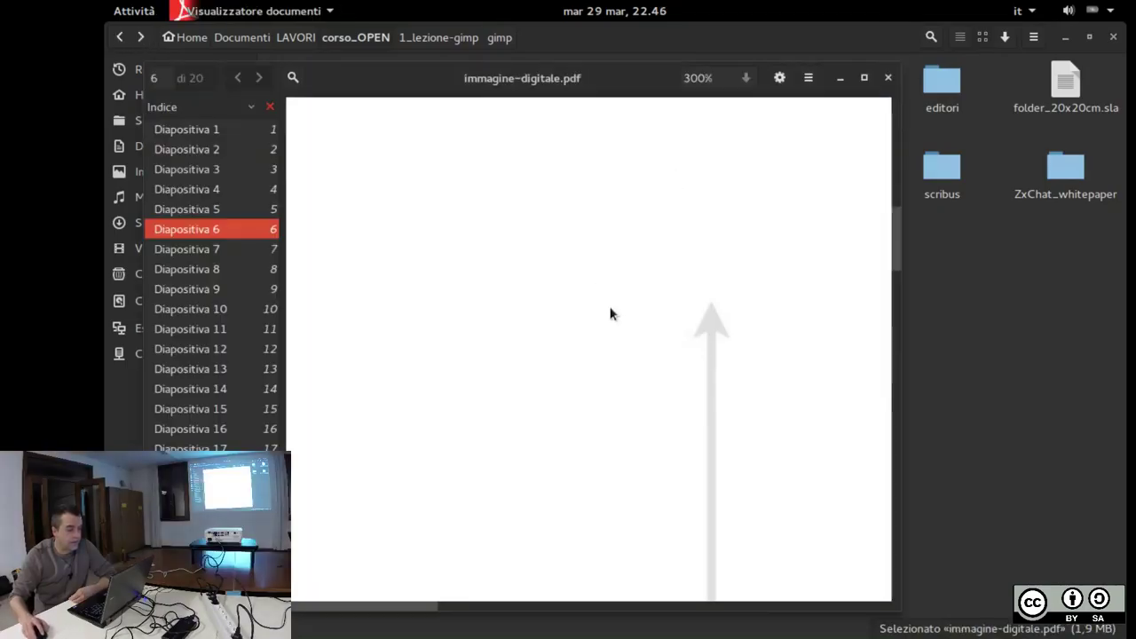
left_click(188, 129)
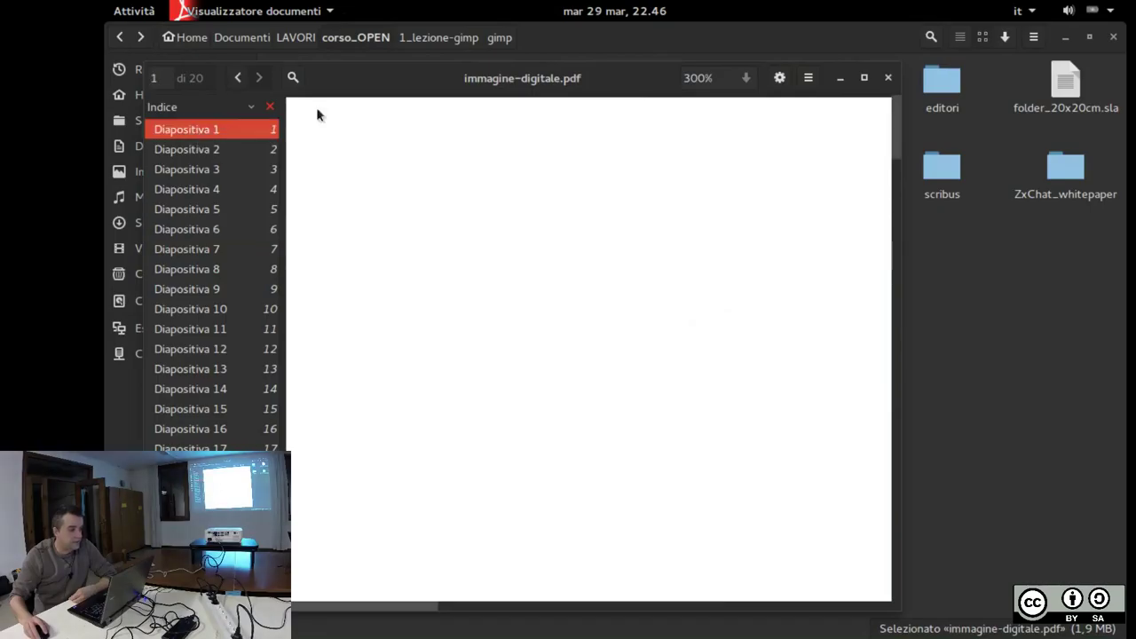
left_click(744, 80)
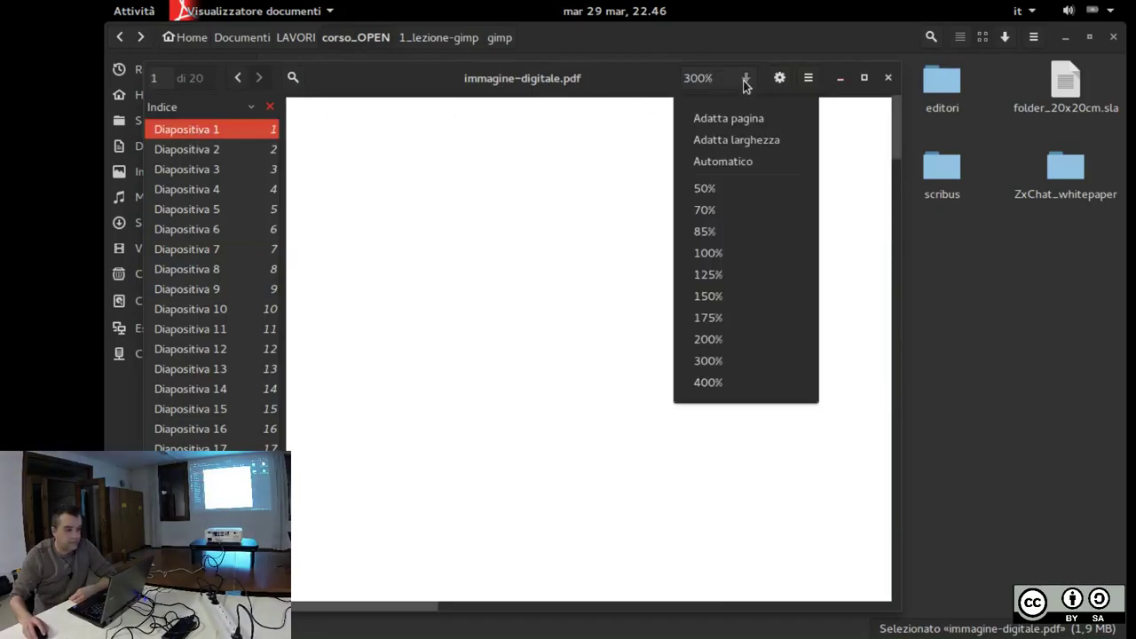
left_click(731, 252)
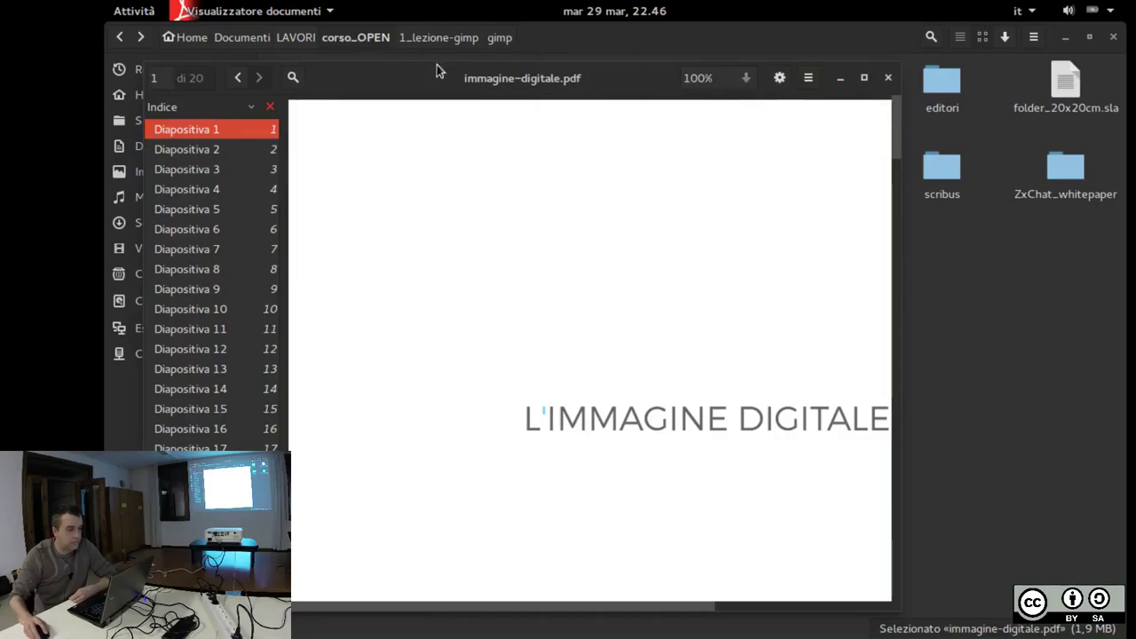
Try full screen, exit it, then start the PDF as a presentation
left_click(781, 80)
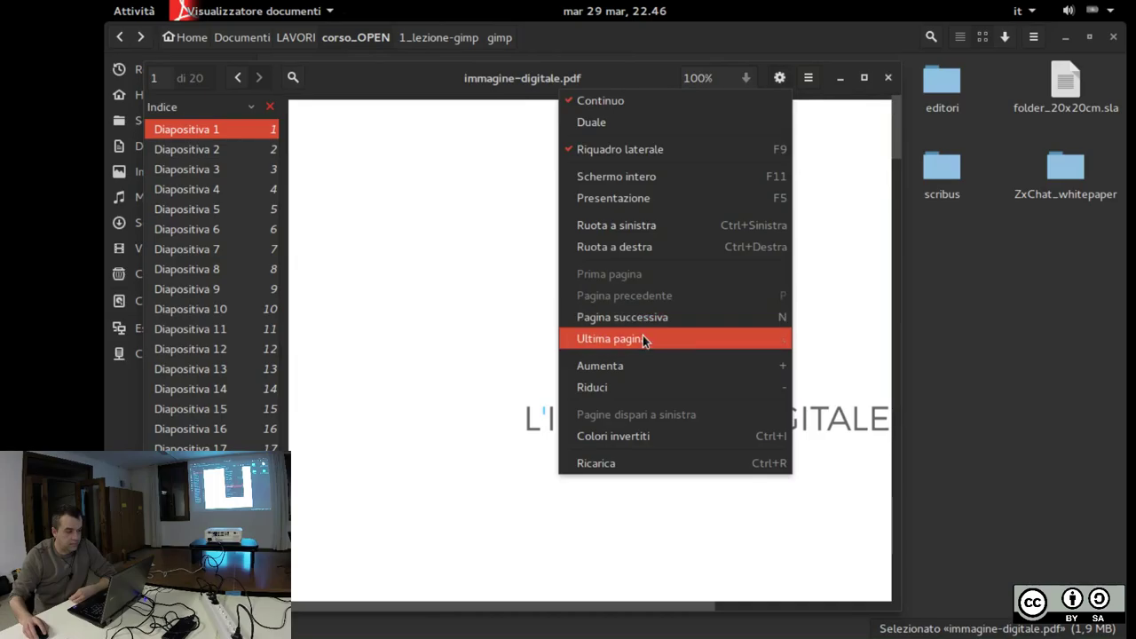
left_click(651, 178)
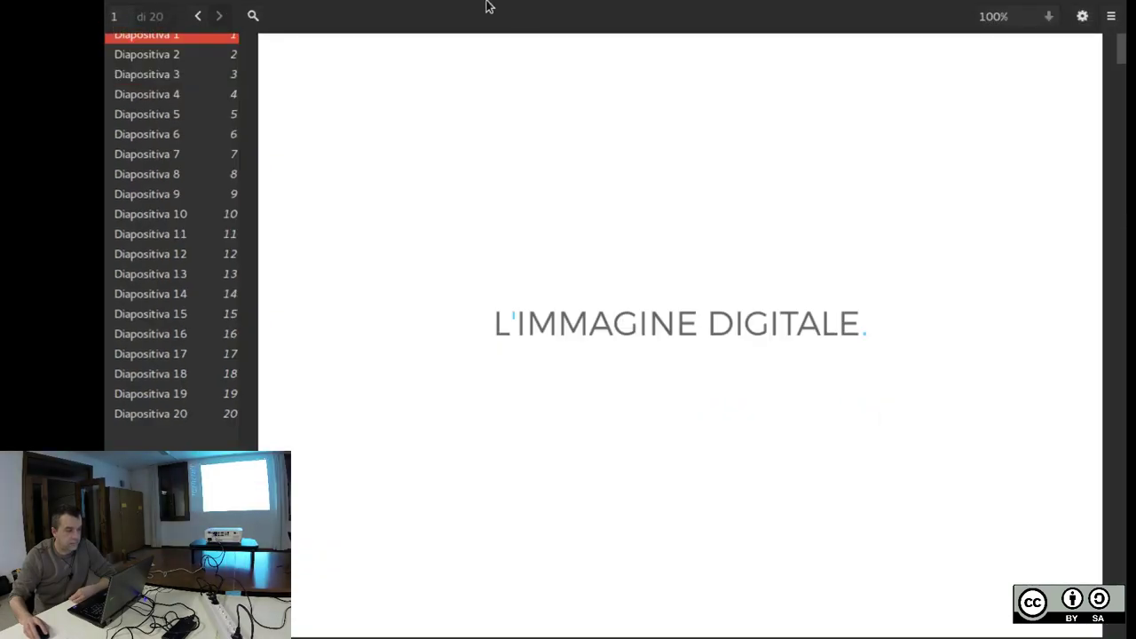
key("Escape")
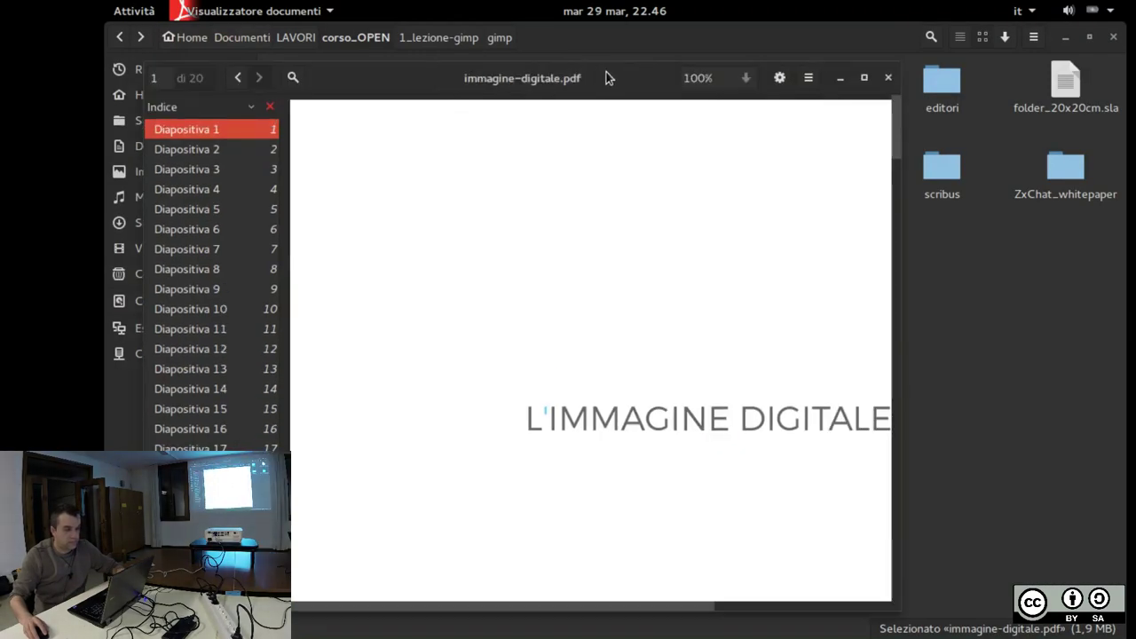
left_click(776, 79)
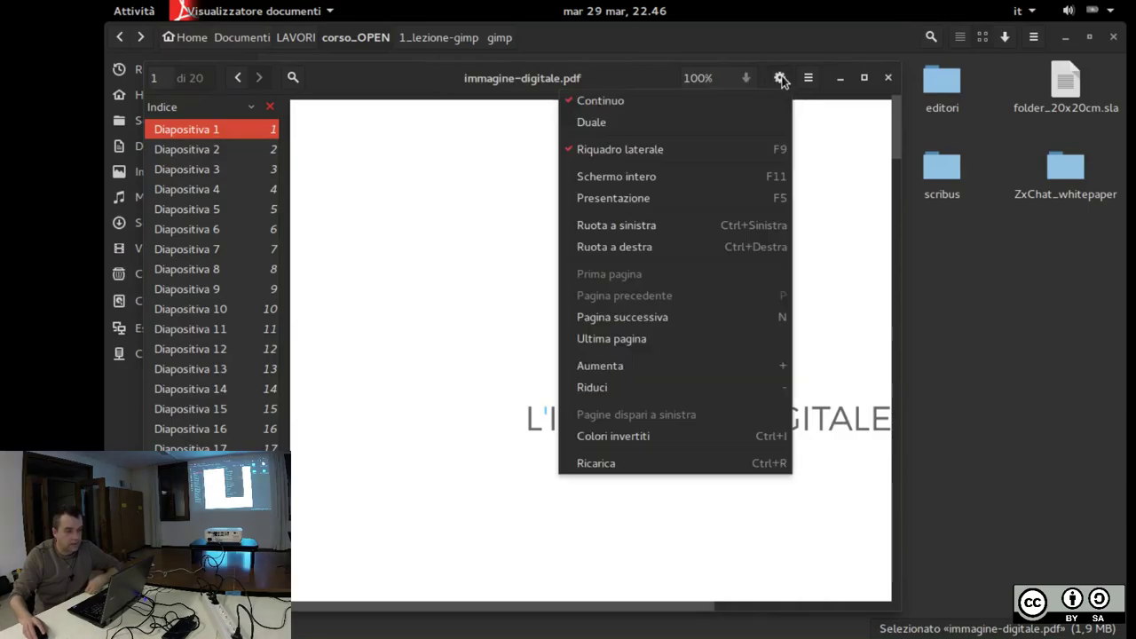
left_click(685, 195)
Step forward through the slides, overshooting to the RGB portrait, then back to the RGB circles slide
key("Right")
key("Right")
key("Right")
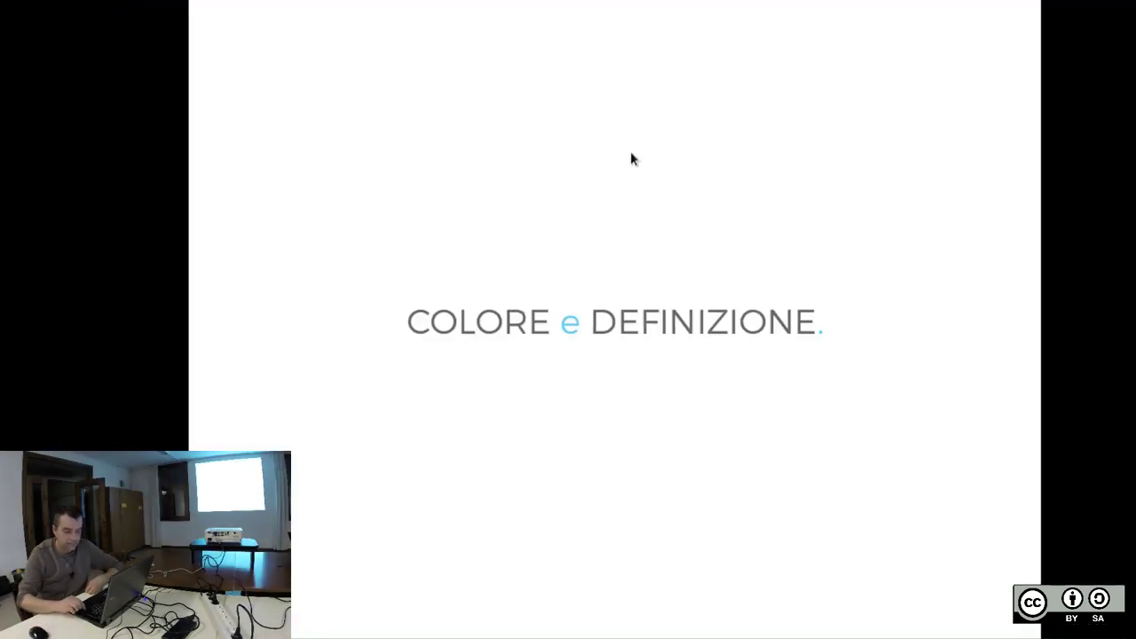
key("Right")
key("Right")
key("Right")
key("Right")
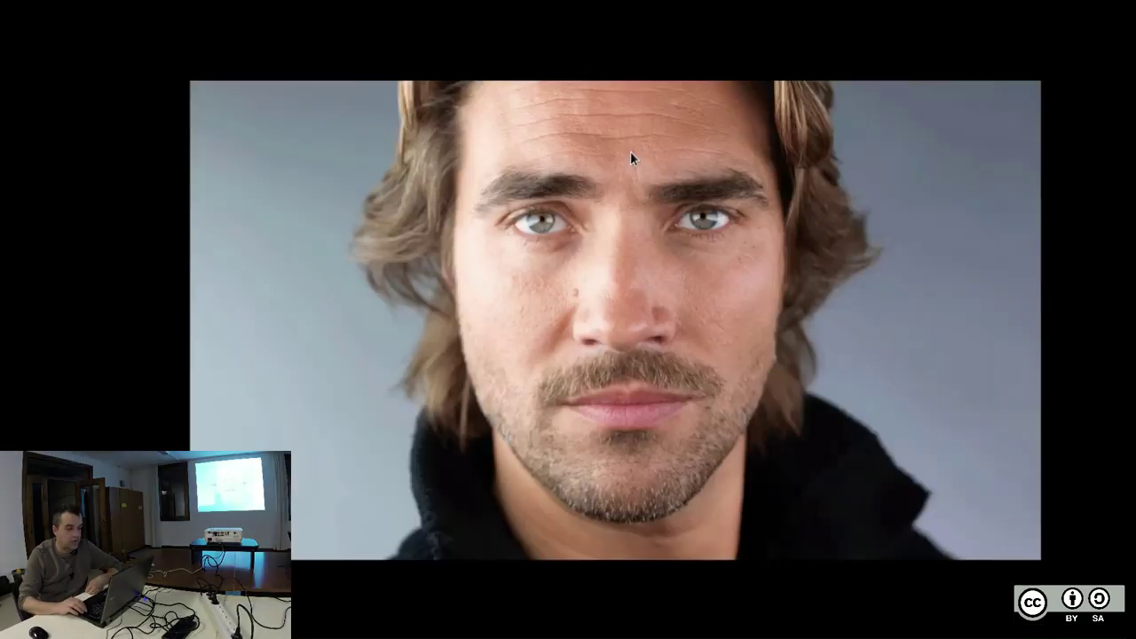
key("Right")
key("Left")
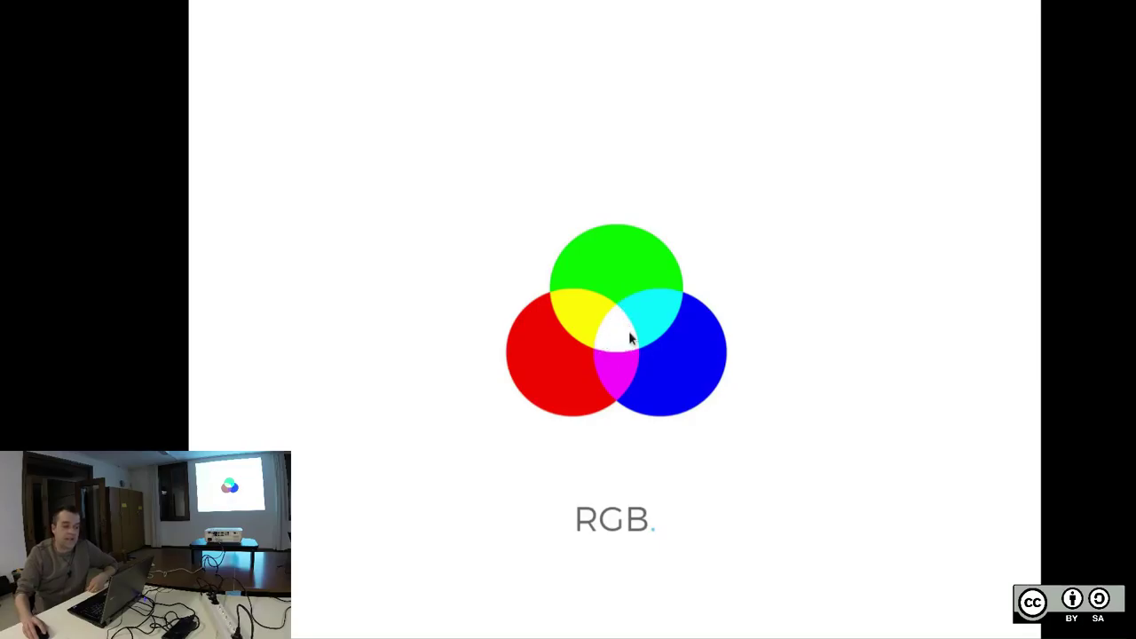
Flip to the visible spectrum slide showing the 400–700 gradient between ultraviolet and infrared
key("Left")
key("Left")
key("Left")
key("Left")
key("Left")
key("Left")
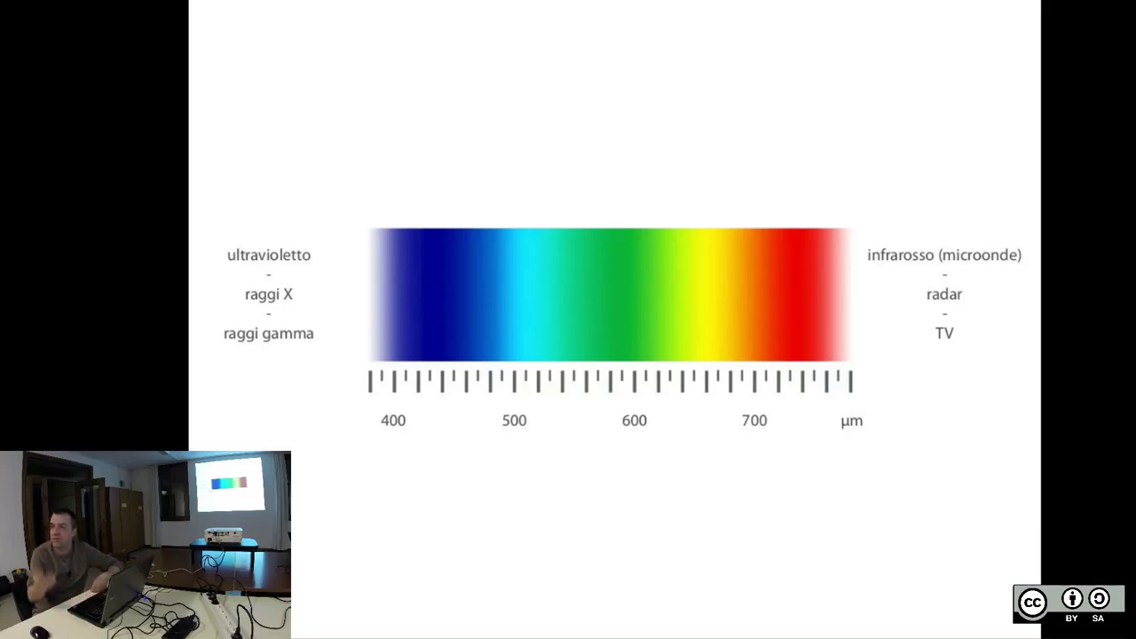
Advance past the colour-wheel and SCALE CROMATICHE slides to the four-panel original/red/blue/green portrait
key("Right")
key("Right")
key("Right")
key("Right")
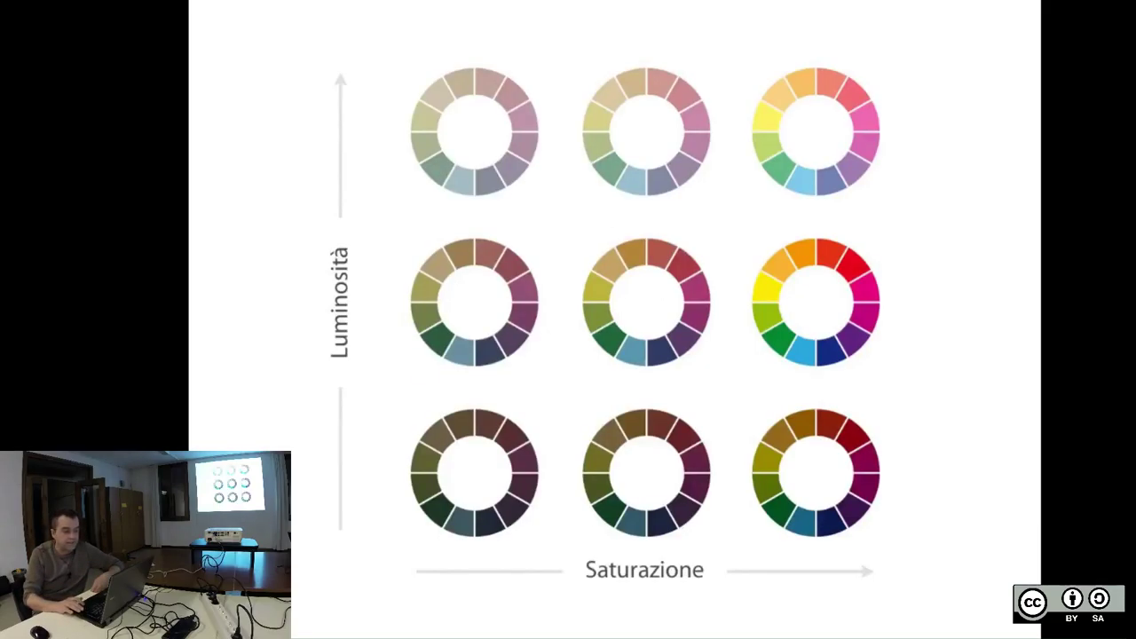
key("Right")
key("Right")
key("Right")
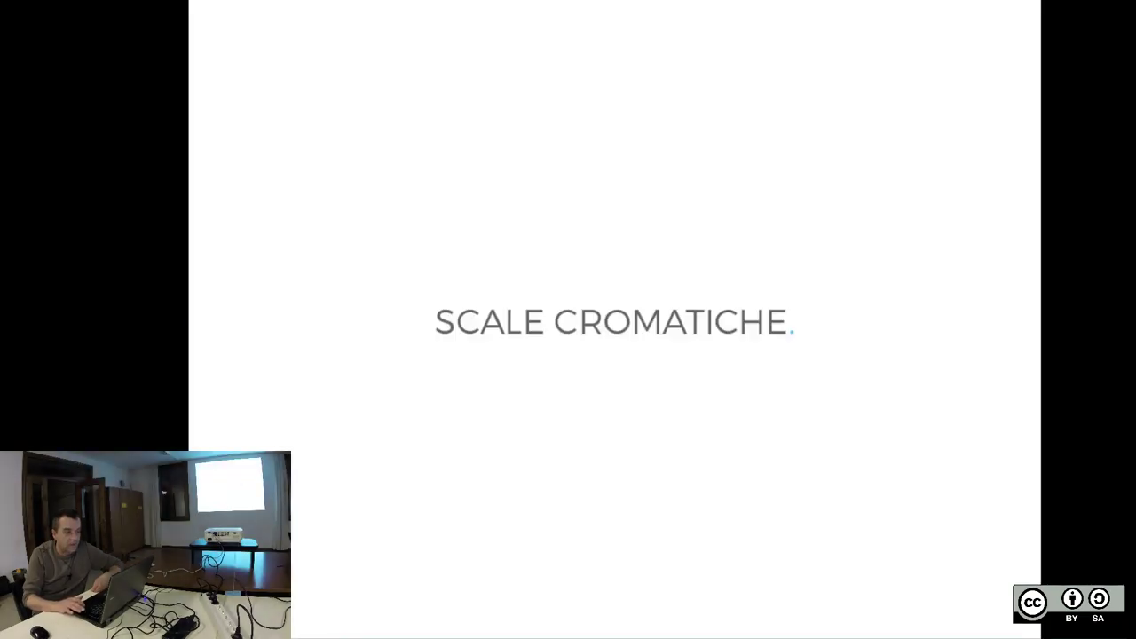
key("Right")
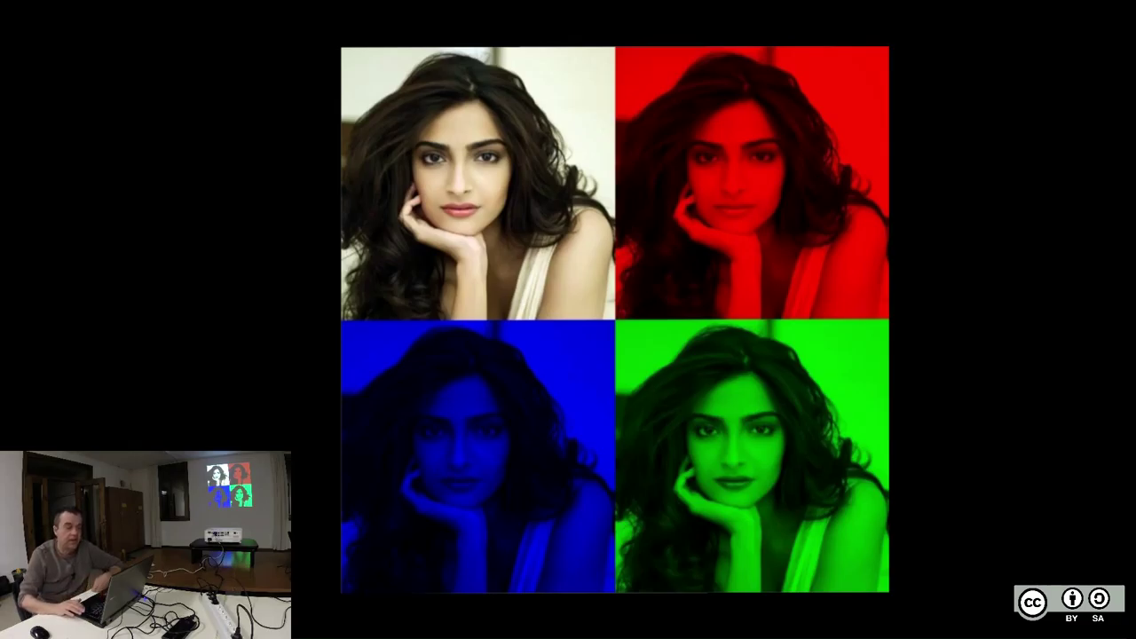
Advance the slideshow to the CMYK halftone circles slide
key("Right")
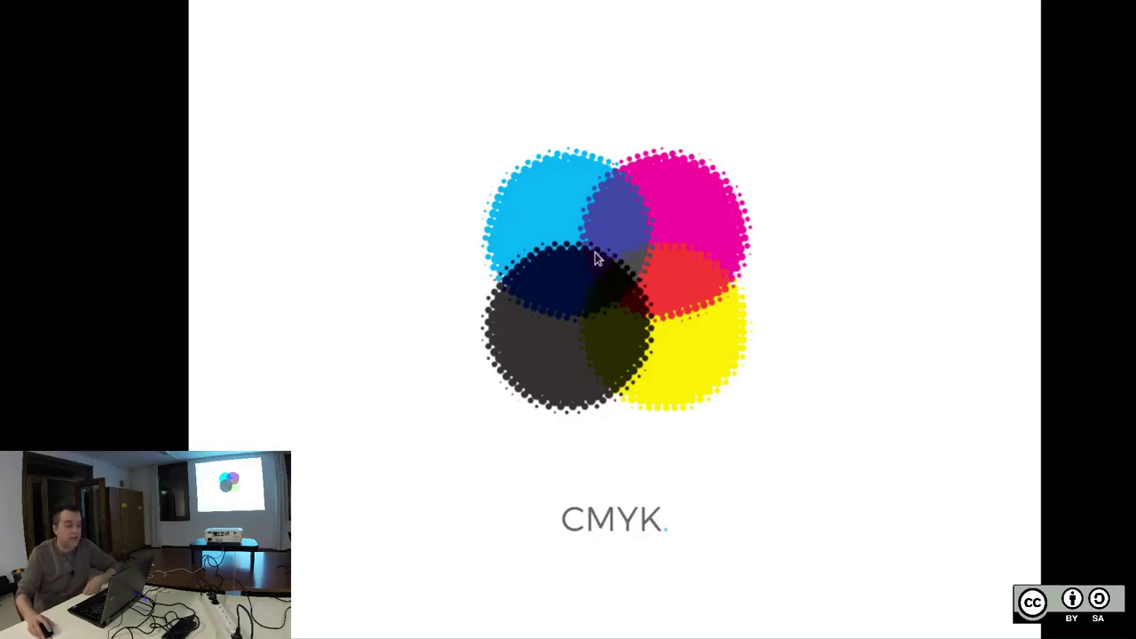
Go to the balloon separations, back to CMYK circles, then forward to the 15°/45°/75° halftone angles slide
left_click(569, 380)
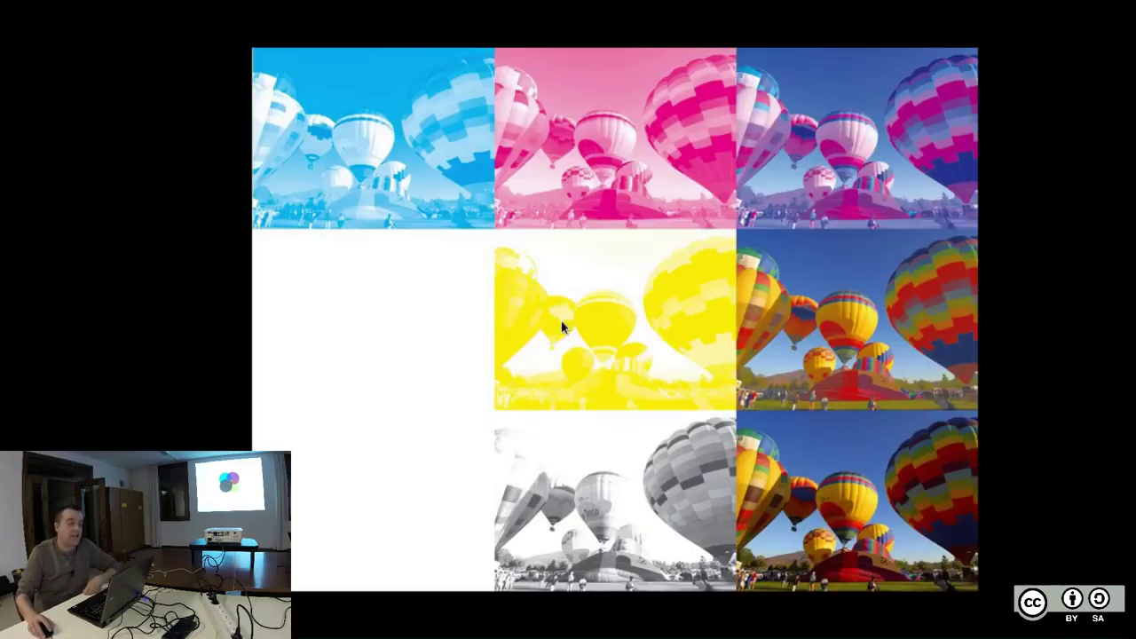
key("Left")
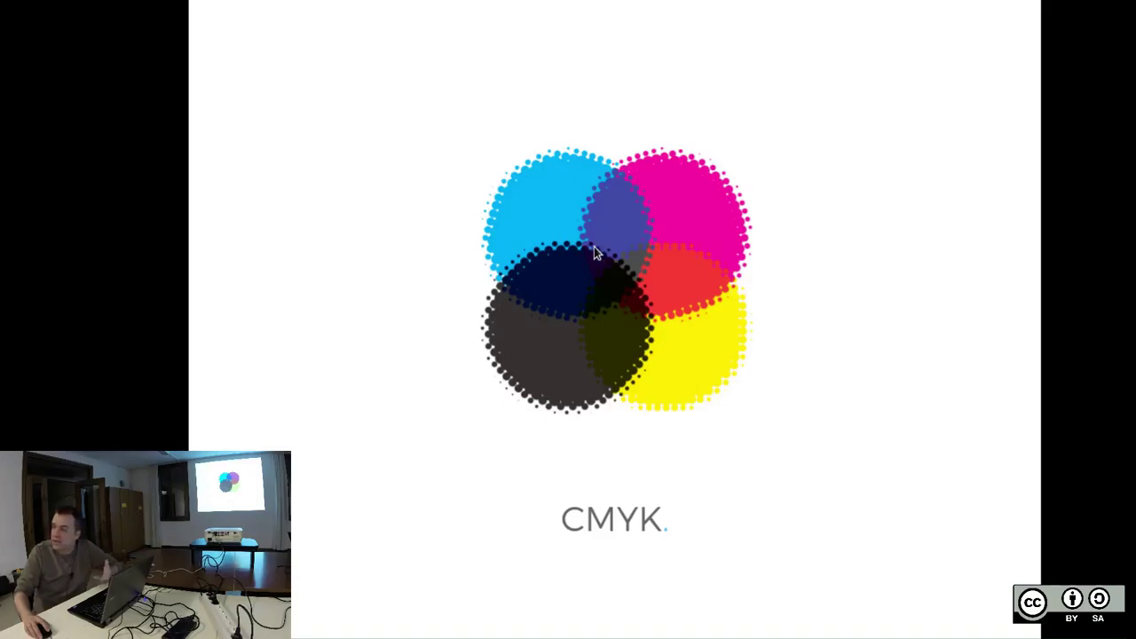
key("Right")
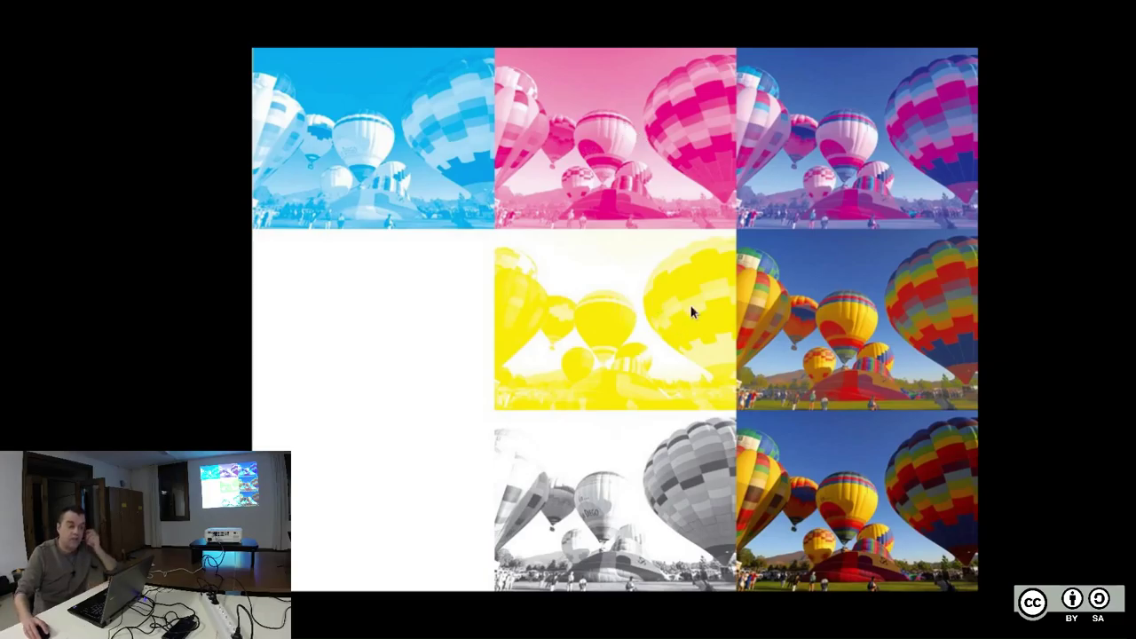
key("Right")
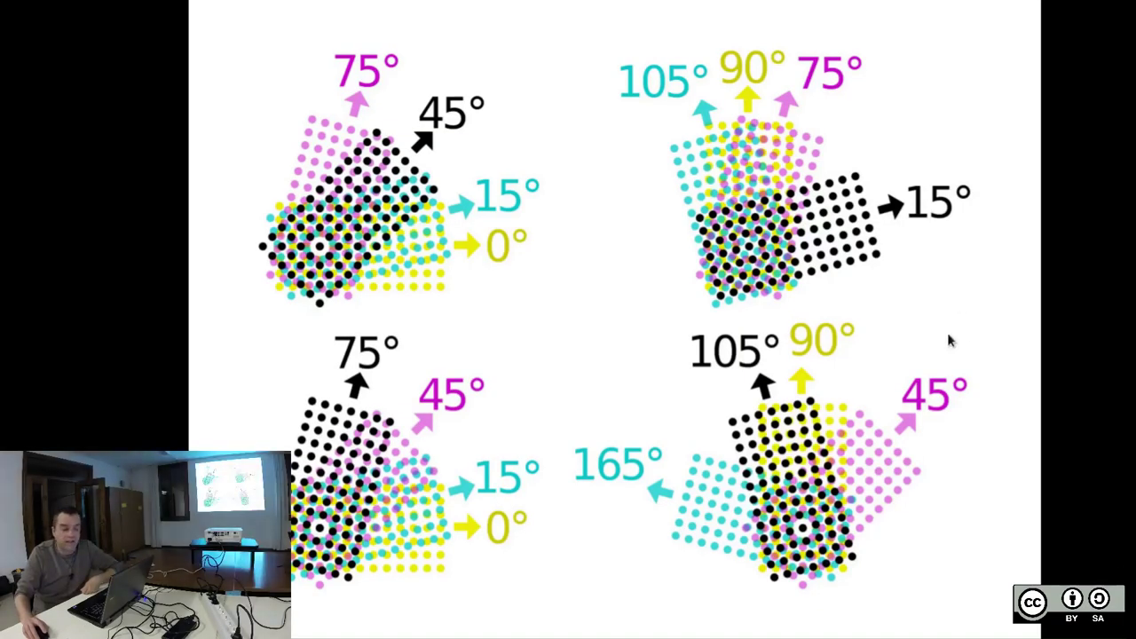
Go back one slide to the balloon grid of cyan, magenta, yellow and black separations
key("Left")
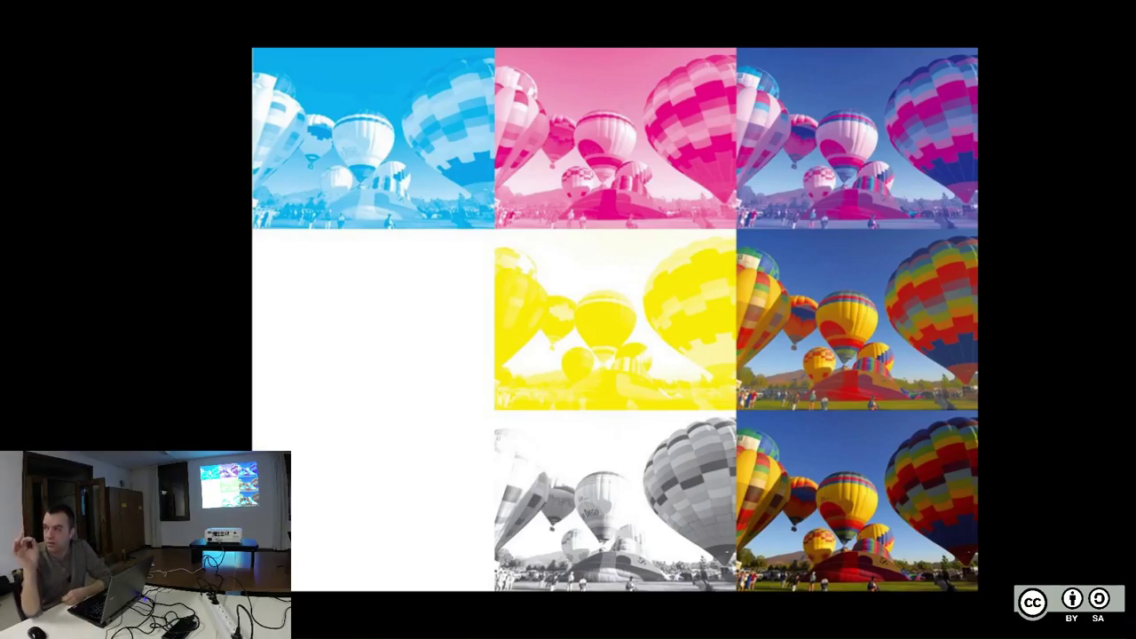
Advance to the halftone slide with dot grids at 15°, 45°, 75° and 105°
key("Right")
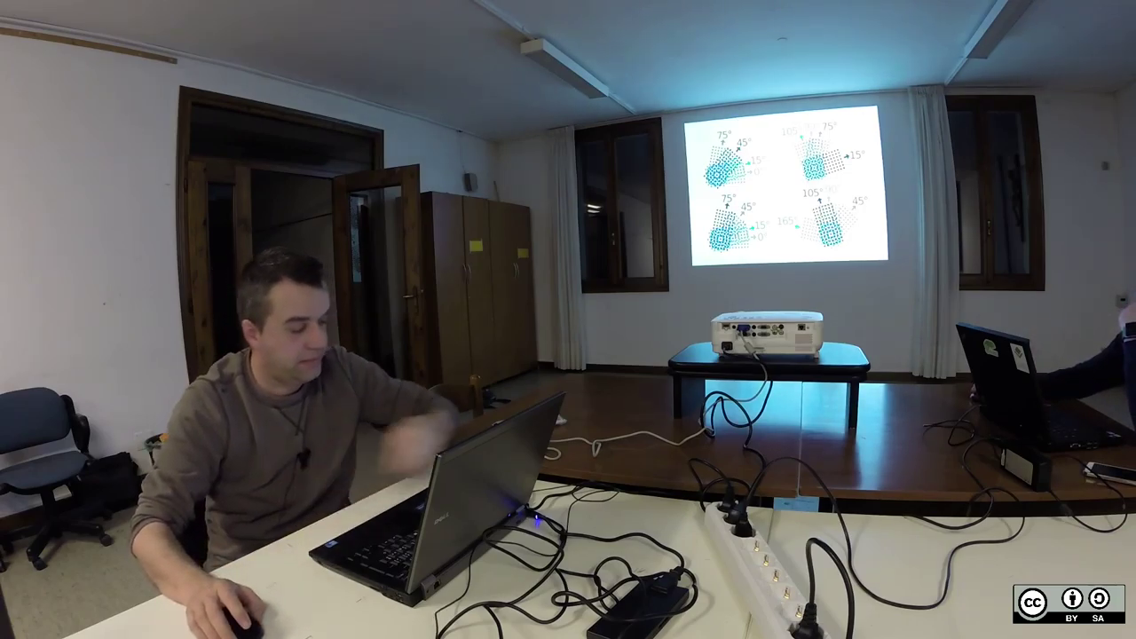
Leave the fullscreen halftone-angles slide to return to the windowed view of the dot grids
key("alt+Tab")
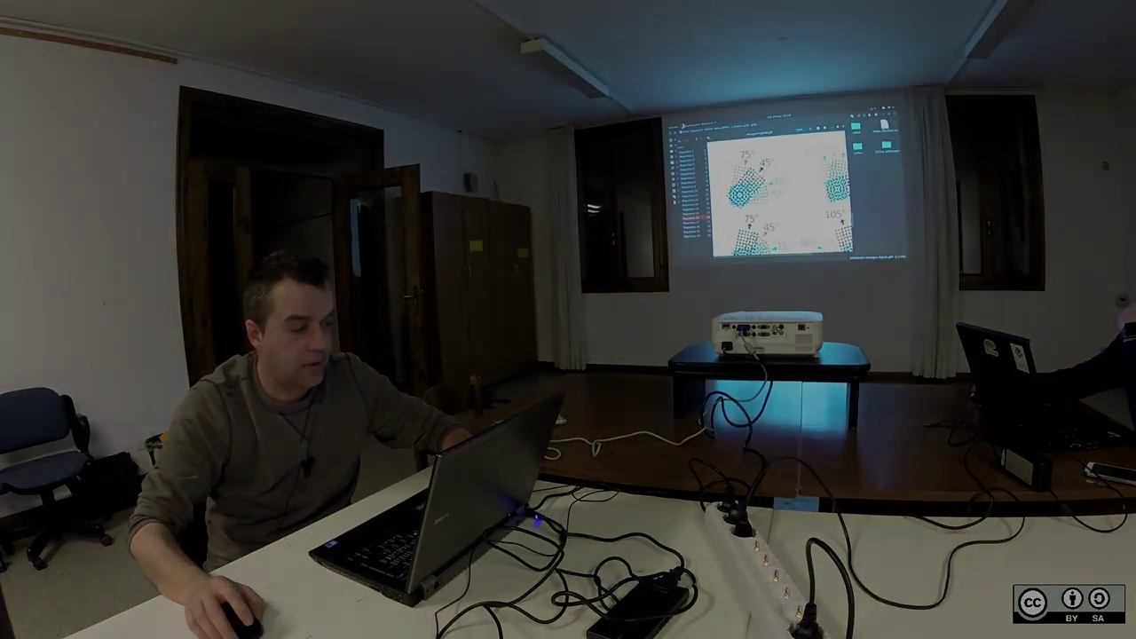